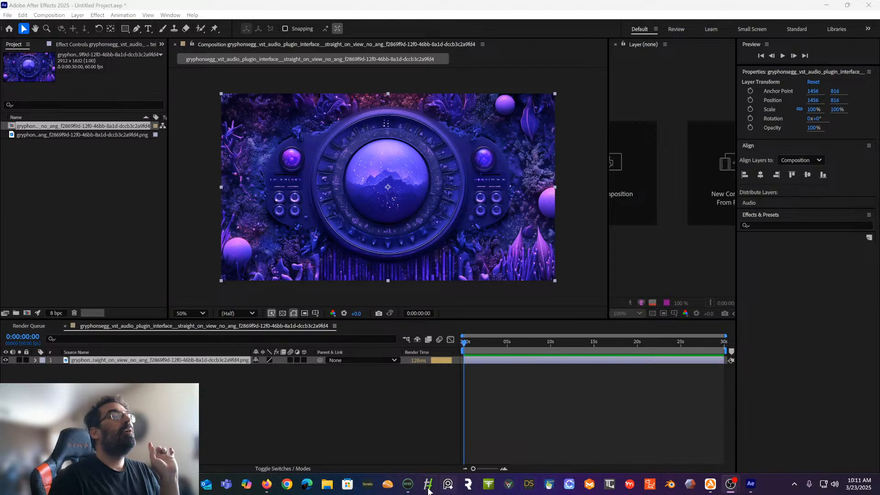
Switch to HISE and open the interface preview of the Dream plugin
{"action": "mouse_move", "coordinate": [408, 485]}
{"action": "left_click", "coordinate": [422, 463]}
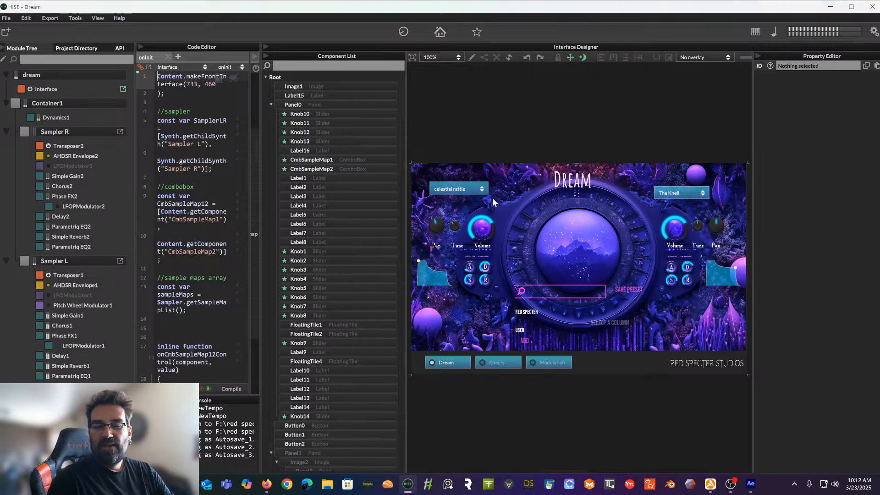
{"action": "left_click", "coordinate": [451, 189]}
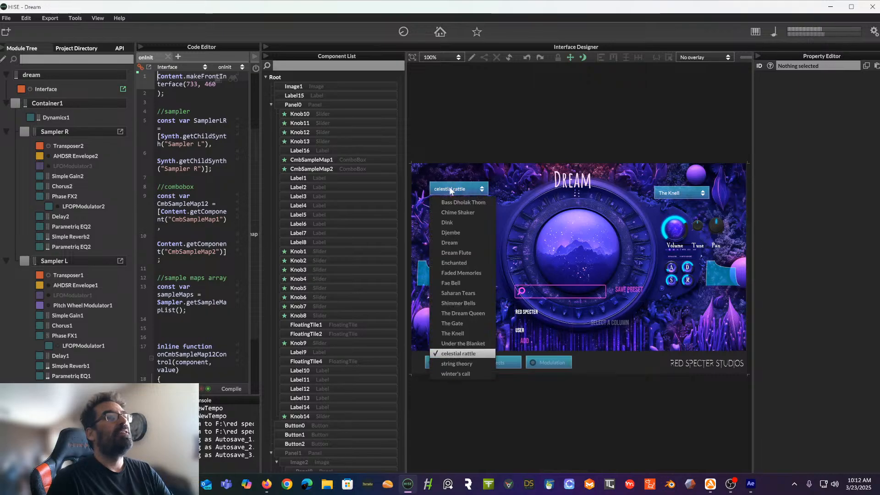
{"action": "left_click", "coordinate": [440, 31]}
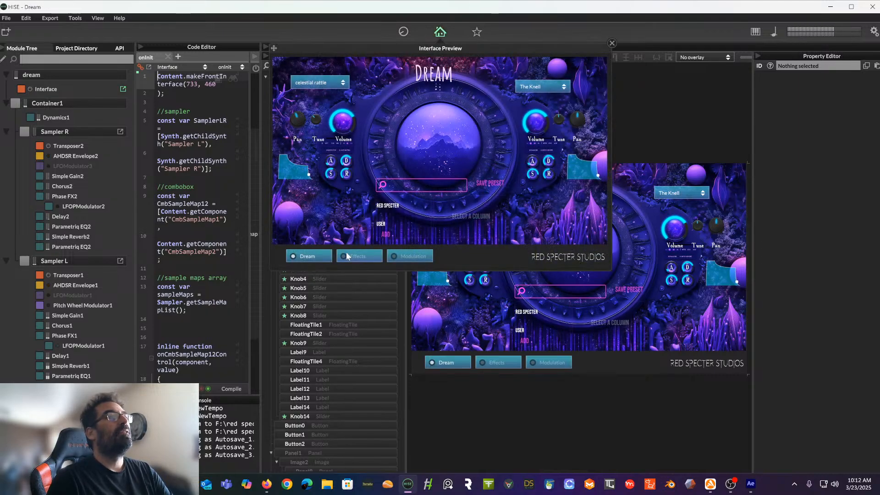
Load the Dream sound in the plugin's left sampler and view the Effects and Modulation pages, returning to the Dream page
{"action": "left_click", "coordinate": [326, 85]}
{"action": "left_click", "coordinate": [326, 139]}
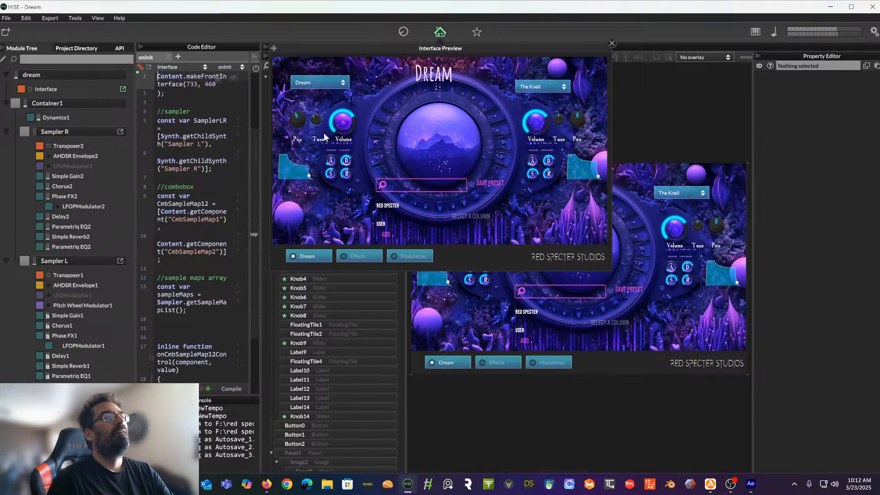
{"action": "left_click", "coordinate": [360, 255]}
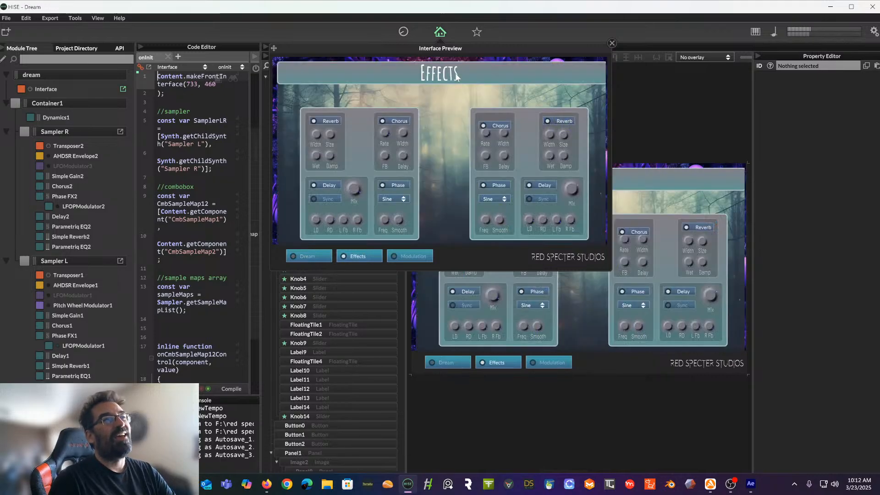
{"action": "left_click", "coordinate": [409, 256]}
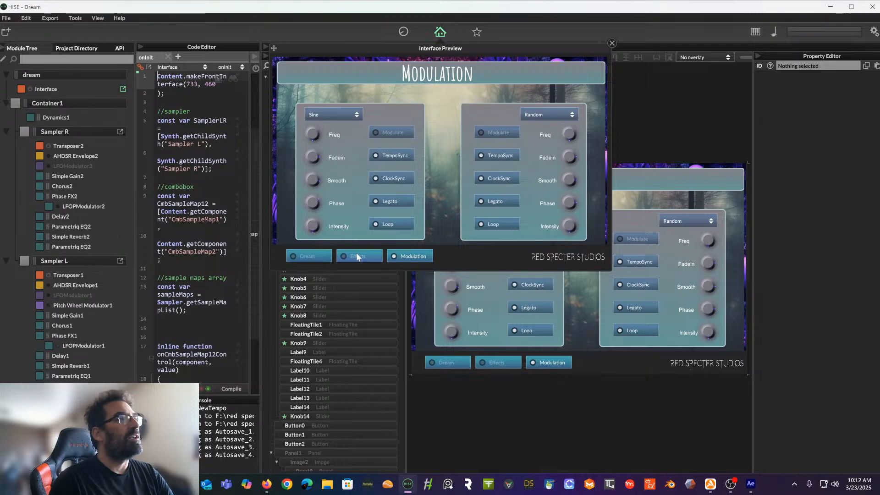
{"action": "left_click", "coordinate": [357, 255]}
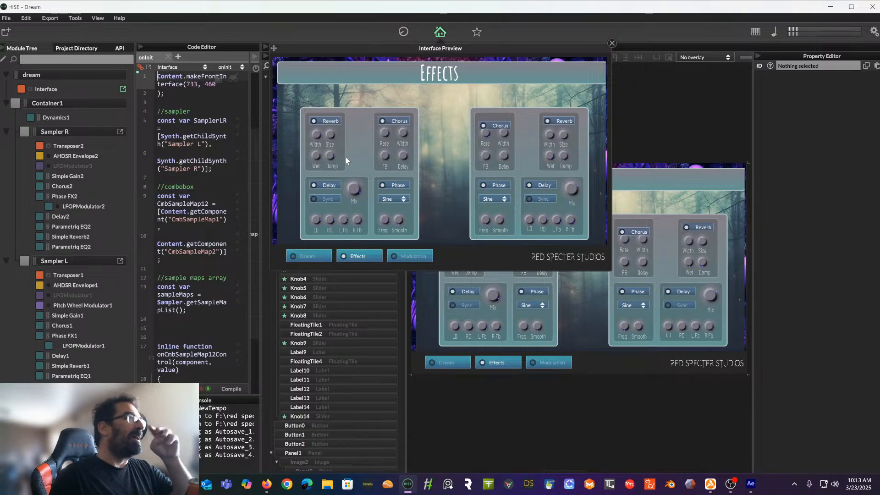
{"action": "left_click", "coordinate": [315, 258]}
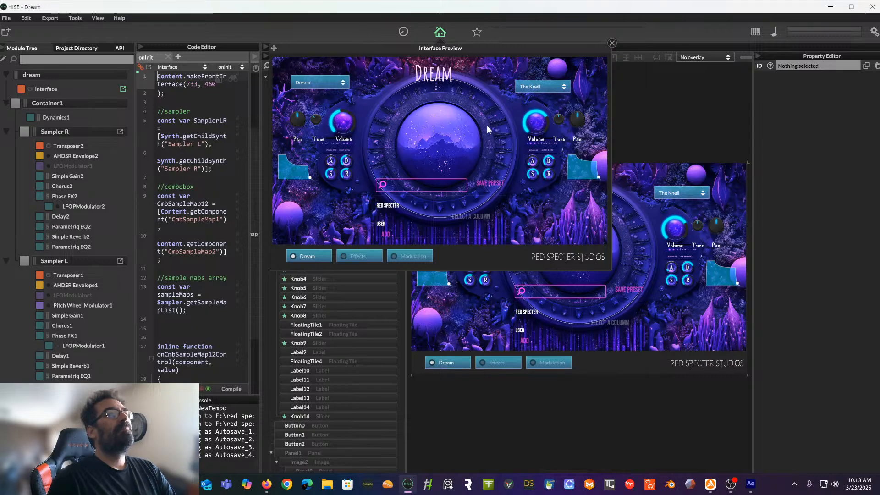
Set the plugin's left sampler to The Dream Queen and the right sampler to Faded Memories
{"action": "left_click", "coordinate": [330, 84]}
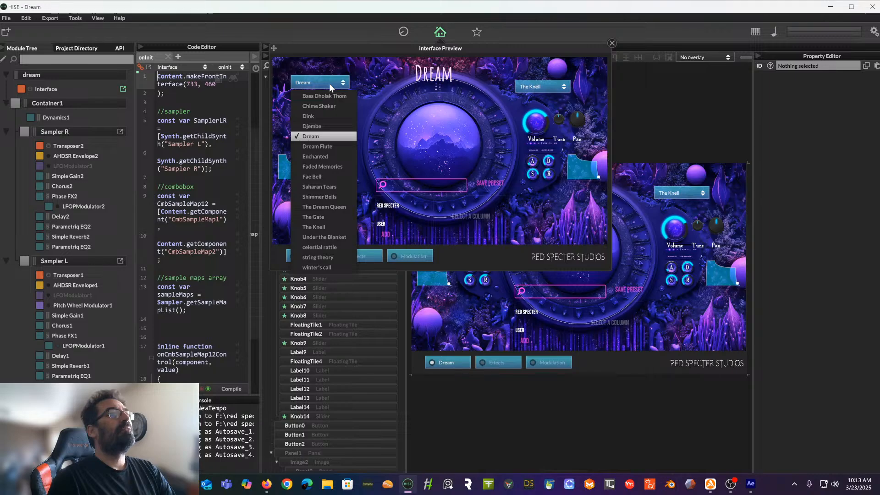
{"action": "left_click", "coordinate": [324, 207]}
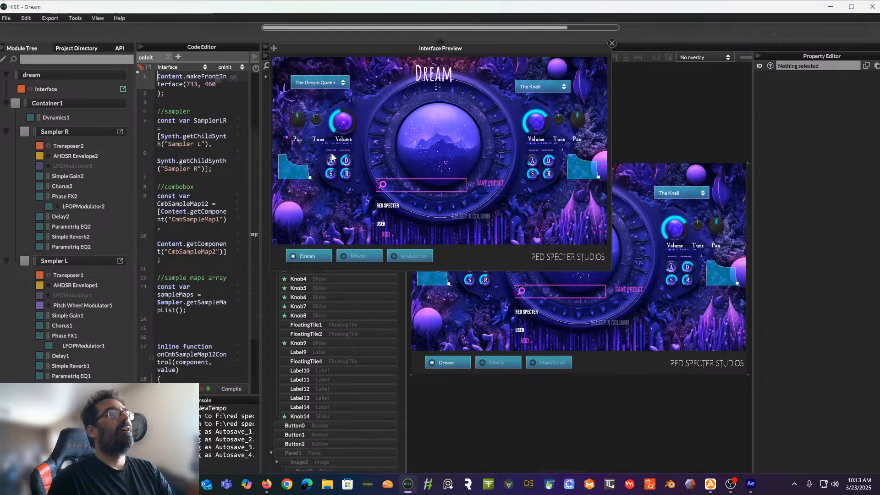
{"action": "left_click", "coordinate": [550, 85]}
{"action": "left_click", "coordinate": [546, 163]}
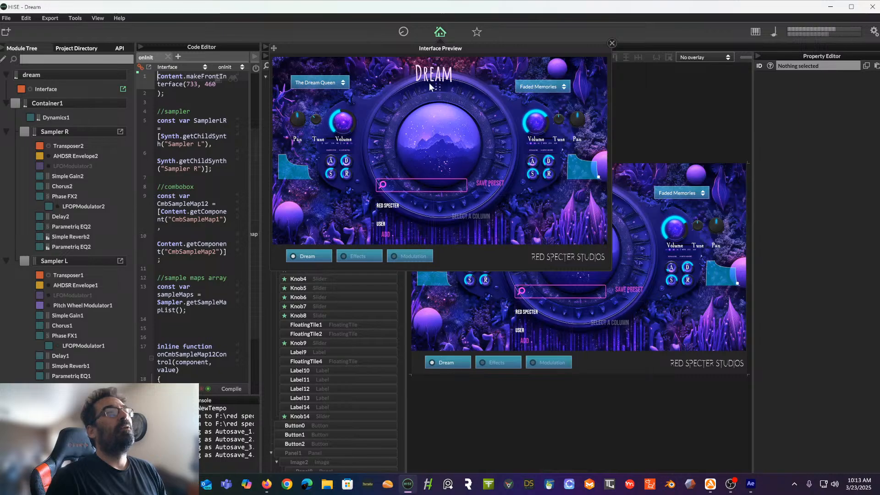
Compare the plugin's Effects page with its main Dream page, and close the interface preview
{"action": "left_click", "coordinate": [351, 258]}
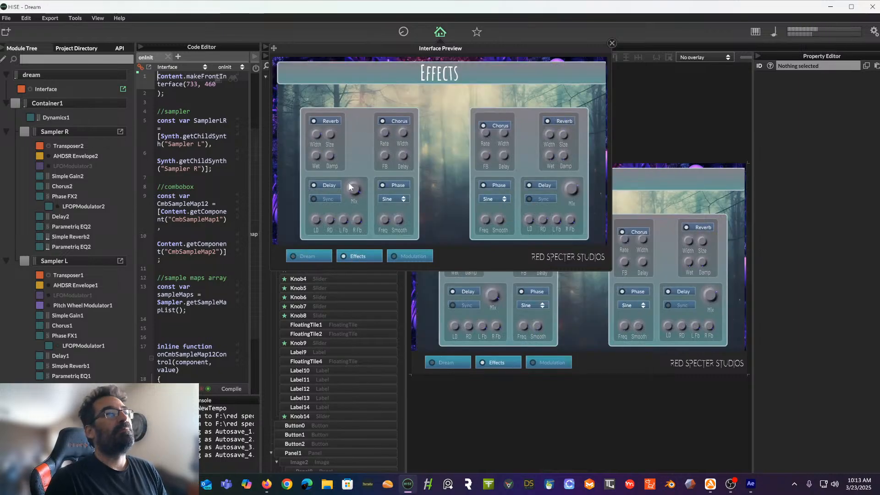
{"action": "left_click", "coordinate": [314, 257]}
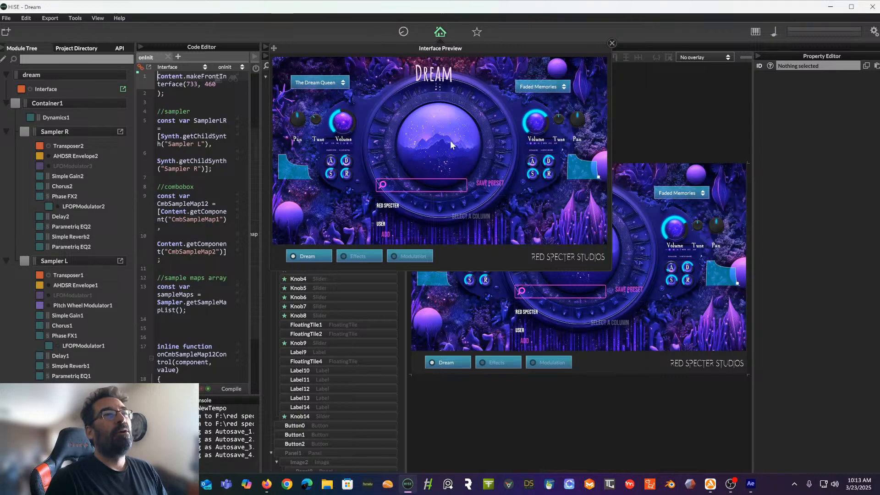
{"action": "left_click", "coordinate": [365, 255]}
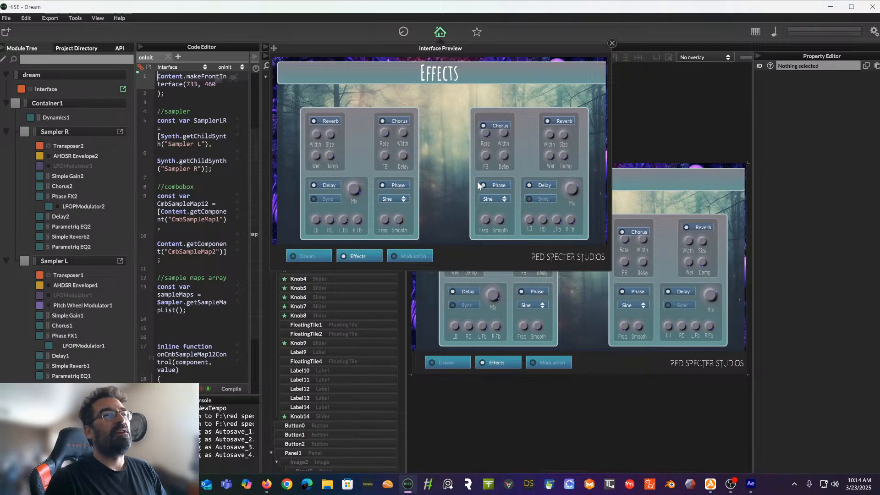
{"action": "left_click", "coordinate": [320, 257]}
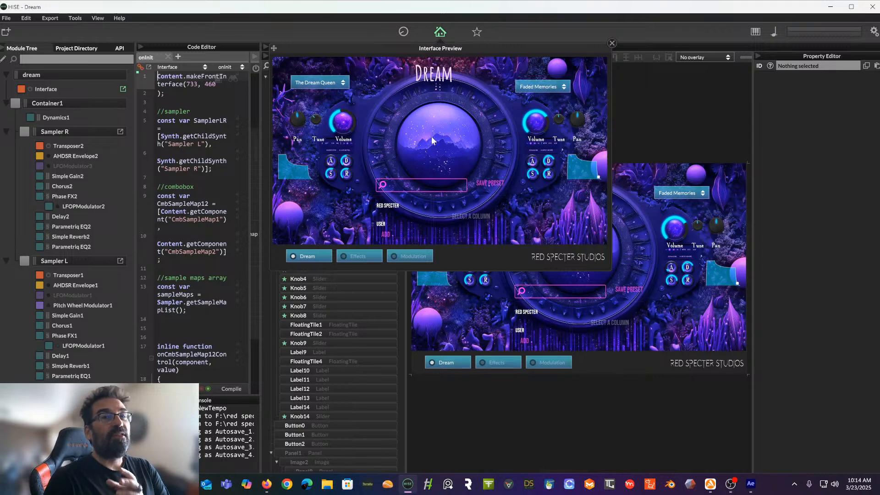
{"action": "left_click", "coordinate": [403, 32]}
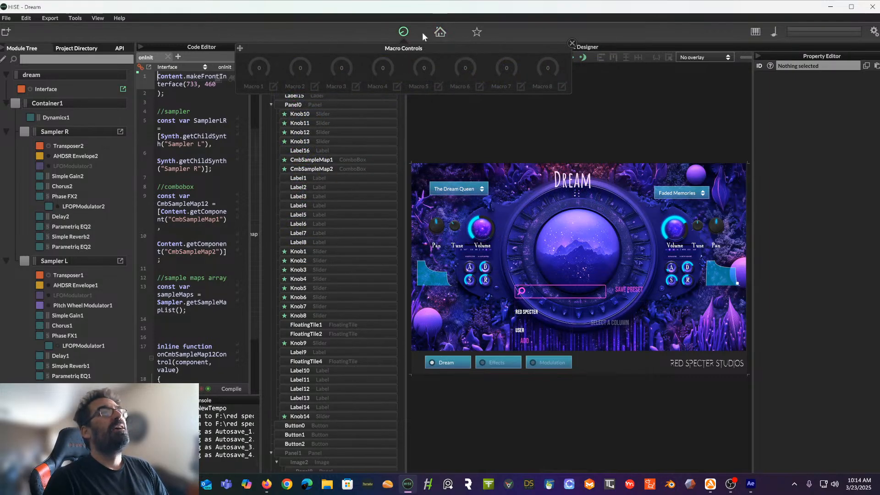
{"action": "left_click", "coordinate": [401, 34]}
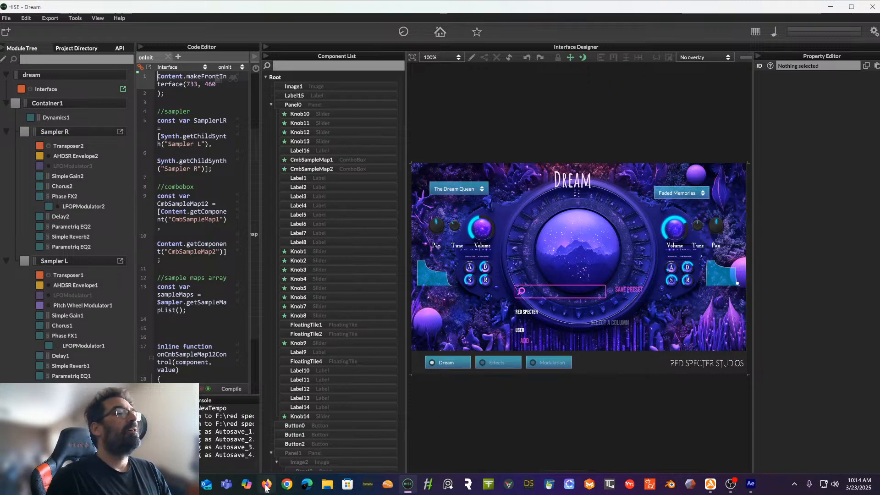
Switch to After Effects and duplicate the plugin interface image layer in the composition
{"action": "mouse_move", "coordinate": [266, 488]}
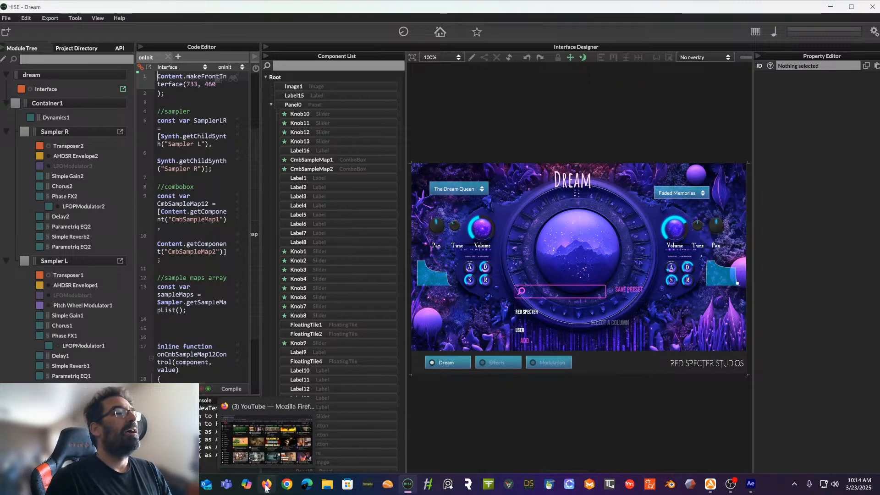
{"action": "left_click", "coordinate": [751, 483]}
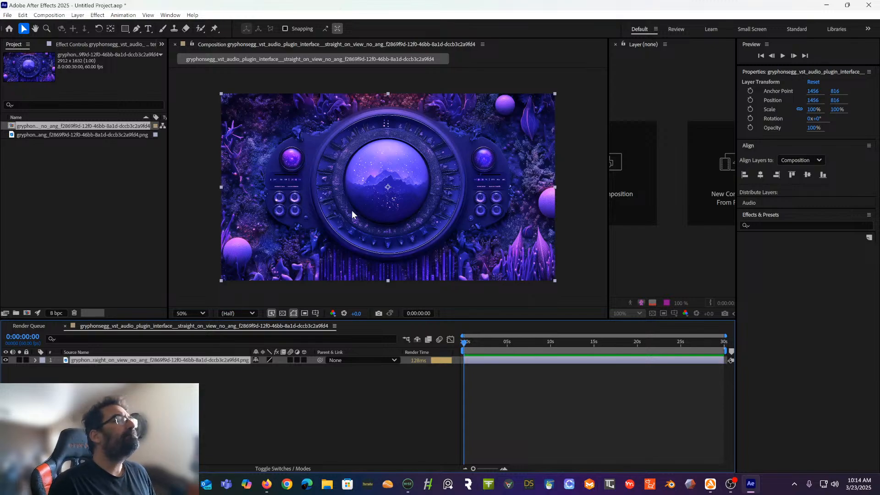
{"action": "right_click", "coordinate": [151, 362]}
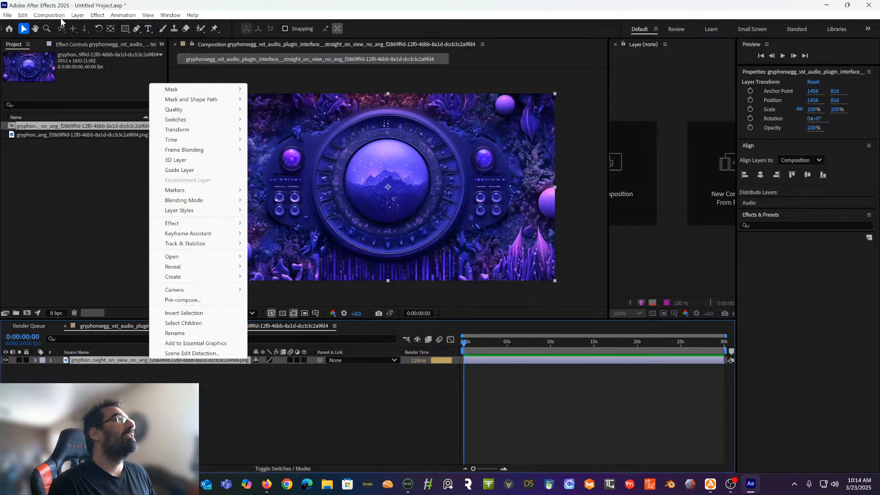
{"action": "left_click", "coordinate": [79, 16]}
{"action": "mouse_move", "coordinate": [87, 26]}
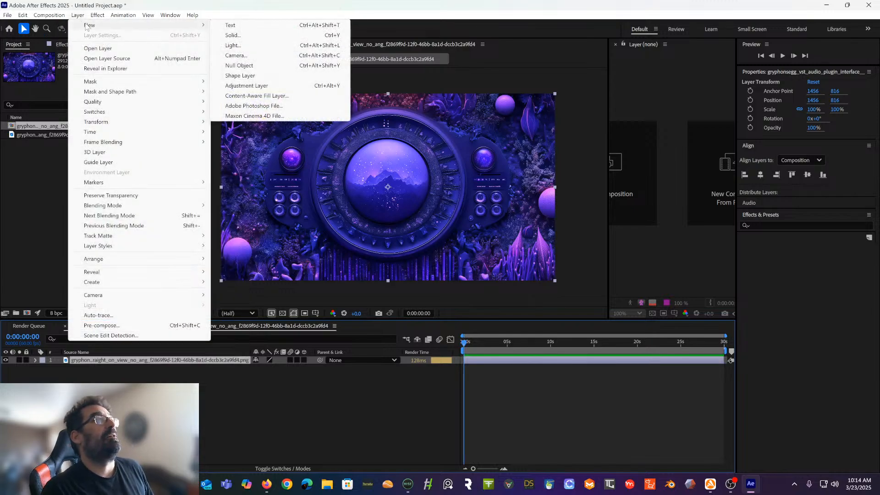
{"action": "mouse_move", "coordinate": [23, 16]}
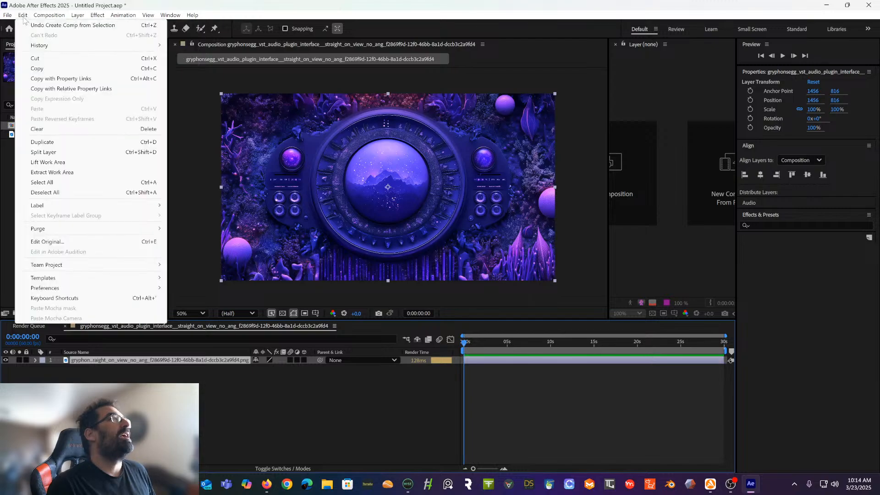
{"action": "left_click", "coordinate": [43, 142]}
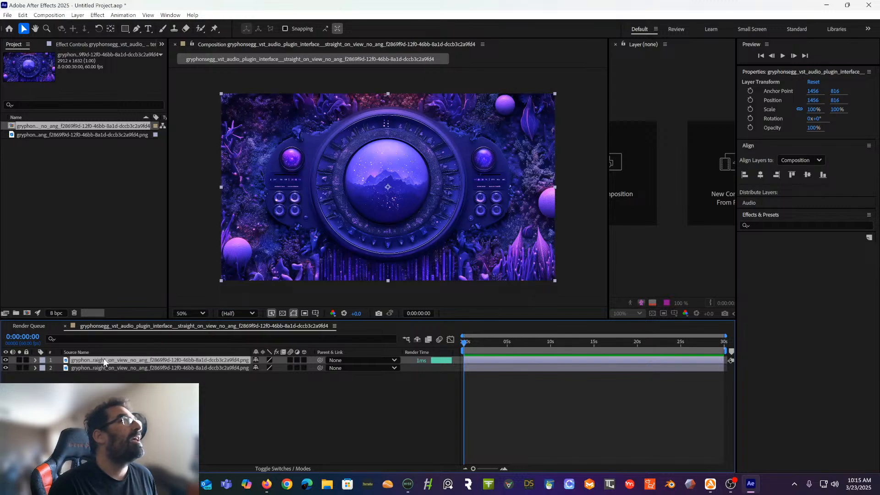
Draw an elliptical mask around the large central dial on the duplicated image layer with the Ellipse tool
{"action": "left_click", "coordinate": [124, 32]}
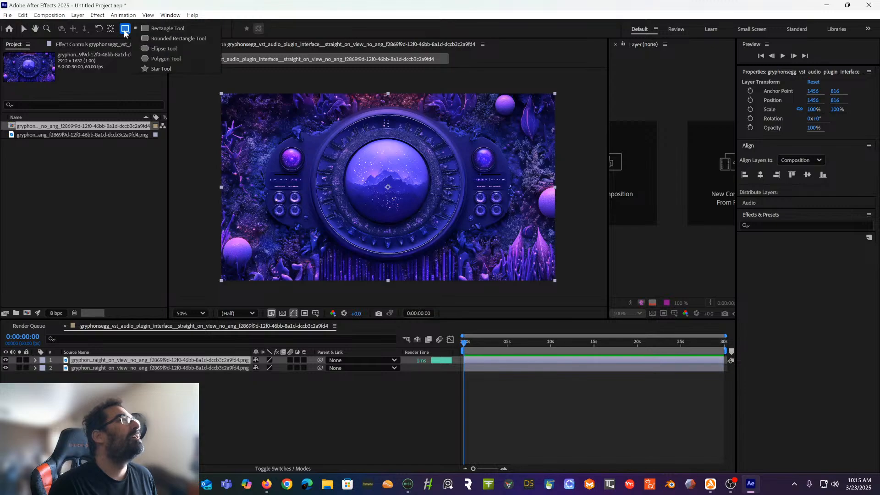
{"action": "left_click", "coordinate": [152, 51]}
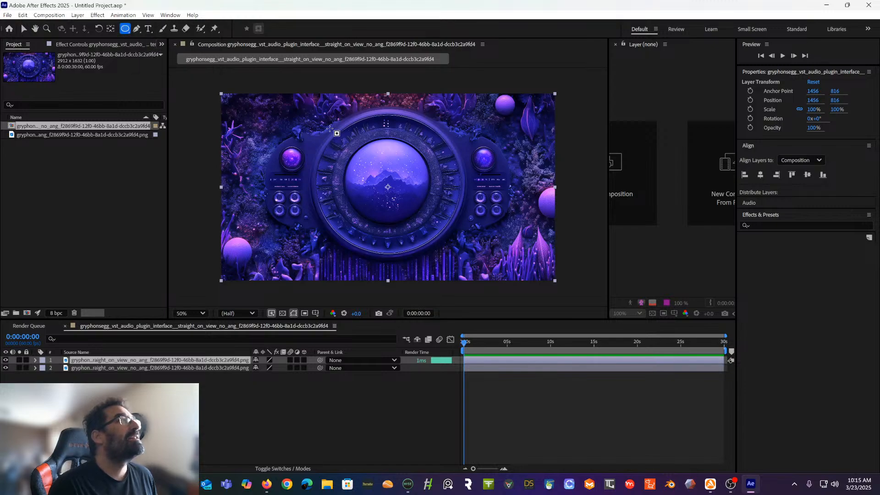
{"action": "scroll", "coordinate": [366, 145], "scroll_direction": "up", "scroll_amount": 2}
{"action": "scroll", "coordinate": [365, 145], "scroll_direction": "down", "scroll_amount": 1}
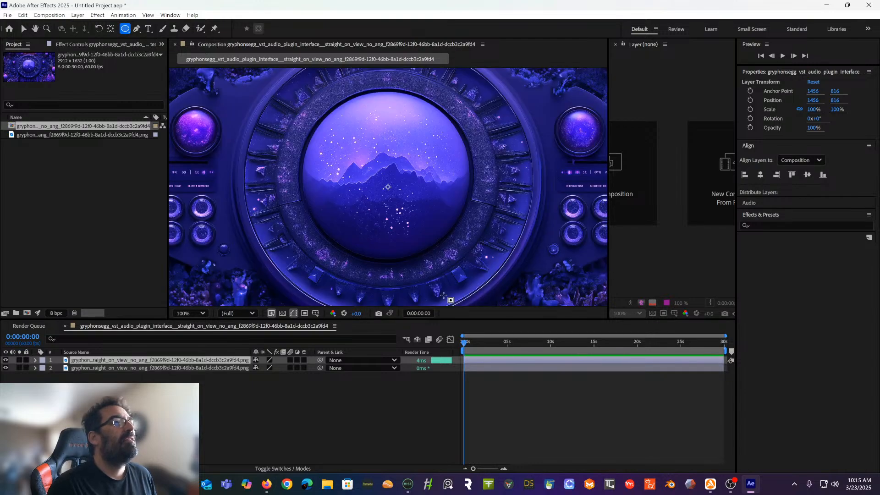
{"action": "left_click_drag", "start_coordinate": [454, 320], "coordinate": [448, 405]}
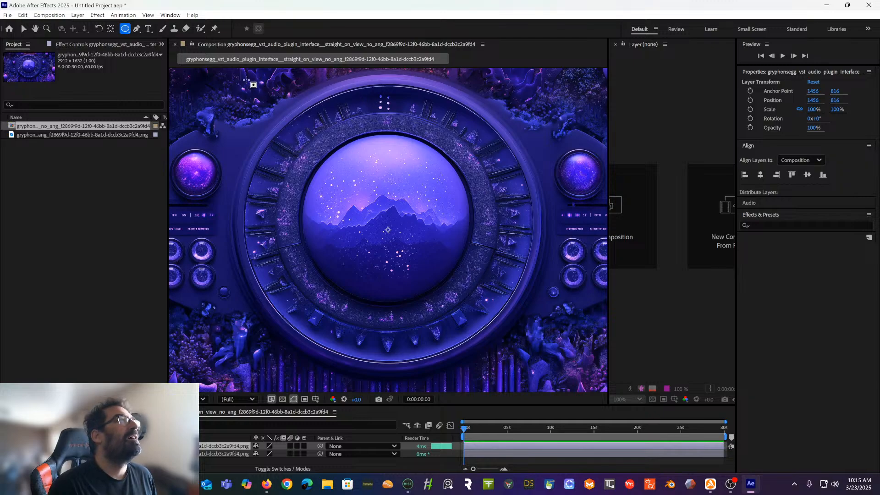
{"action": "left_click_drag", "start_coordinate": [246, 81], "coordinate": [505, 365]}
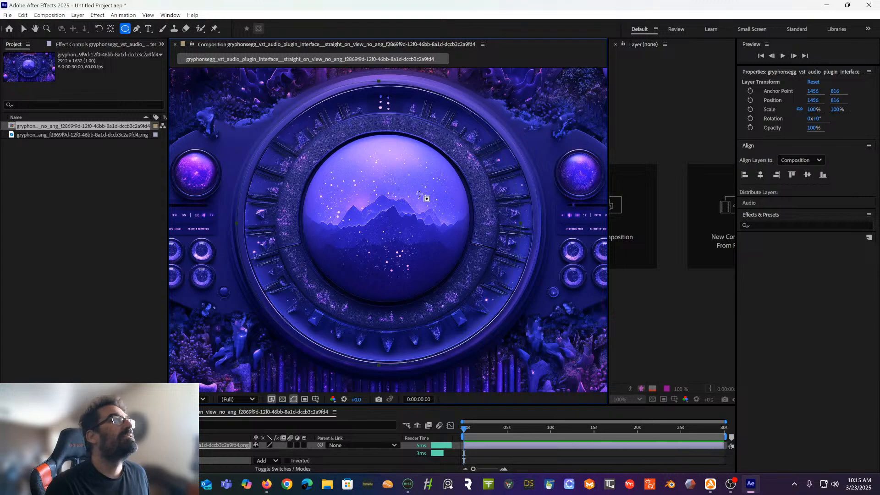
Reposition the elliptical mask so it is centred on the outer ring of the central dial
{"action": "left_click", "coordinate": [23, 29]}
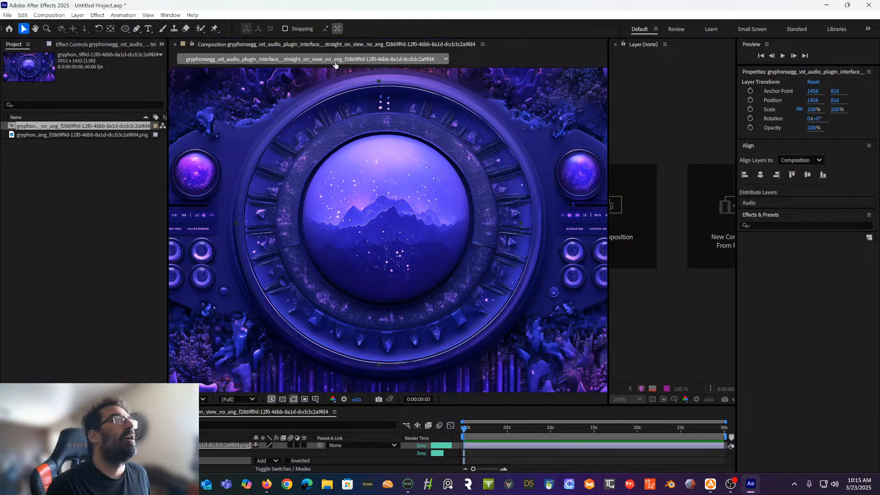
{"action": "left_click_drag", "start_coordinate": [381, 82], "coordinate": [420, 72]}
{"action": "mouse_move", "coordinate": [381, 95]}
{"action": "left_mouse_down"}
{"action": "mouse_move", "coordinate": [385, 131]}
{"action": "mouse_move", "coordinate": [407, 115]}
{"action": "mouse_move", "coordinate": [391, 86]}
{"action": "left_mouse_up"}
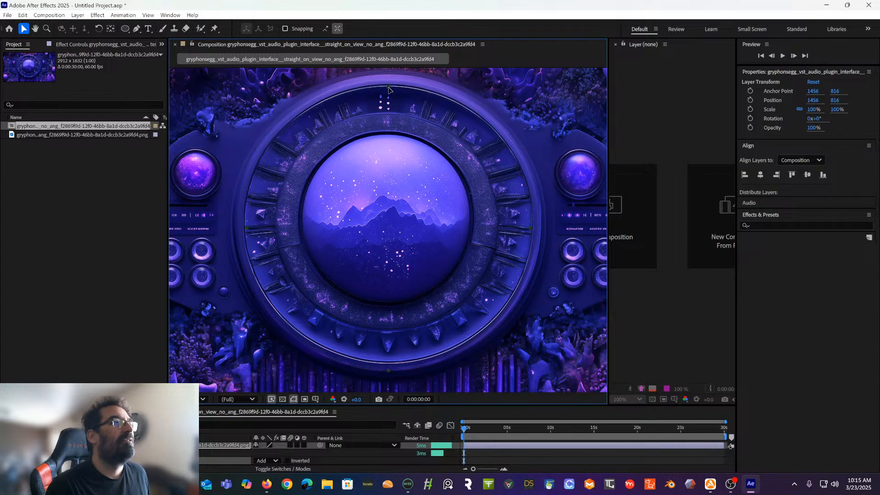
{"action": "left_click_drag", "start_coordinate": [389, 90], "coordinate": [388, 85]}
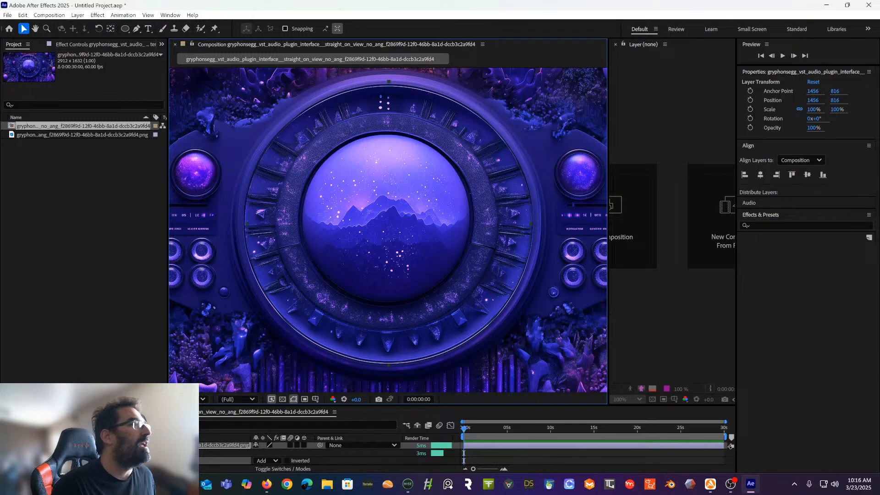
Solo the masked image layer and inspect the edges of the circular dial cutout
{"action": "left_click_drag", "start_coordinate": [111, 405], "coordinate": [110, 349]}
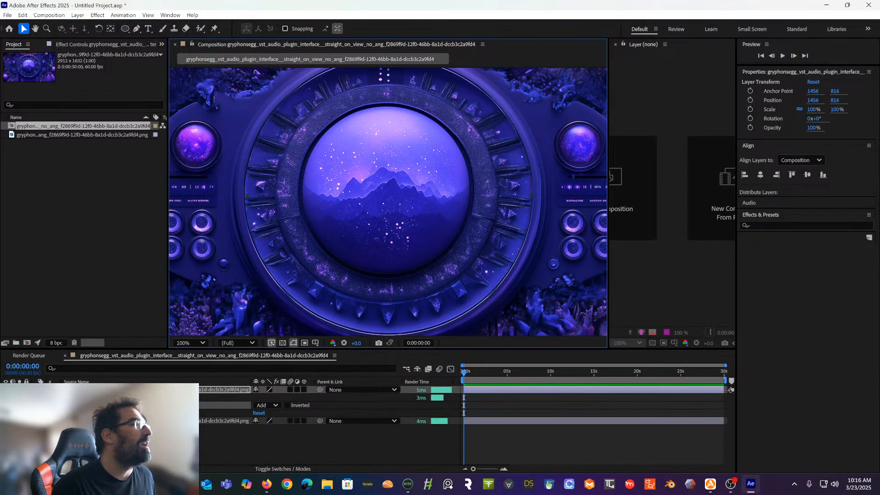
{"action": "left_click", "coordinate": [19, 390]}
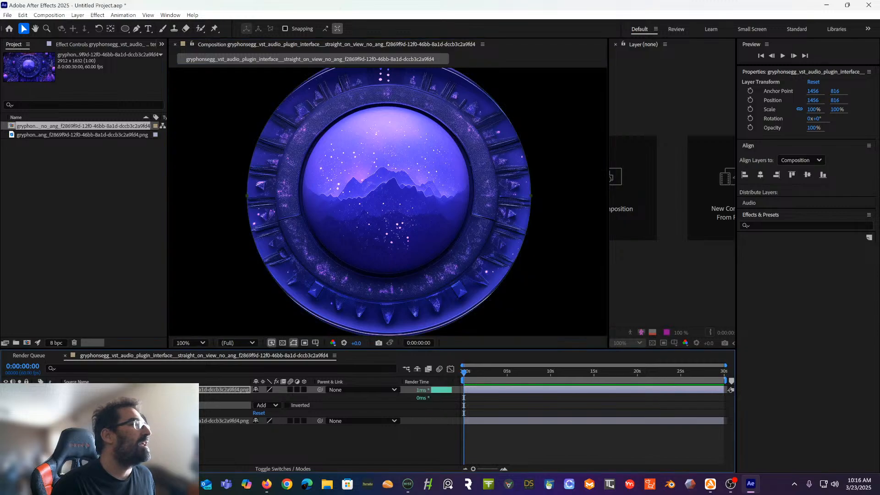
{"action": "scroll", "coordinate": [320, 246], "scroll_direction": "down", "scroll_amount": 1}
{"action": "scroll", "coordinate": [319, 247], "scroll_direction": "up", "scroll_amount": 1}
{"action": "scroll", "coordinate": [320, 246], "scroll_direction": "down", "scroll_amount": 1}
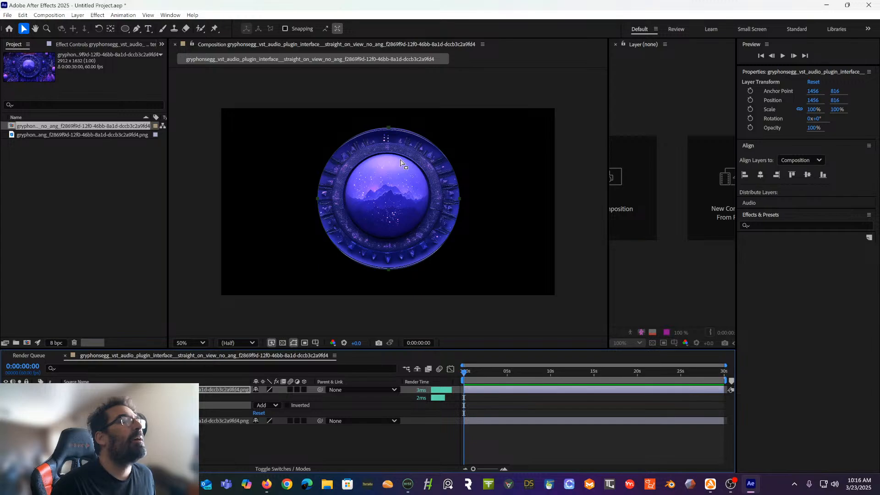
{"action": "scroll", "coordinate": [398, 164], "scroll_direction": "up", "scroll_amount": 1}
{"action": "mouse_move", "coordinate": [418, 174]}
{"action": "left_mouse_down"}
{"action": "mouse_move", "coordinate": [415, 182]}
{"action": "mouse_move", "coordinate": [420, 172]}
{"action": "left_mouse_up"}
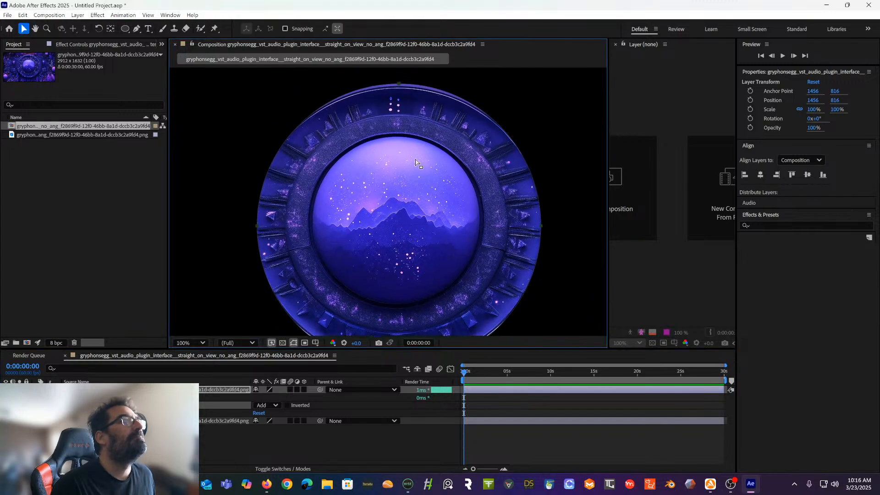
Try to fit the upper and lower edges of the elliptical mask to the dial's outer ring
{"action": "left_click", "coordinate": [390, 86]}
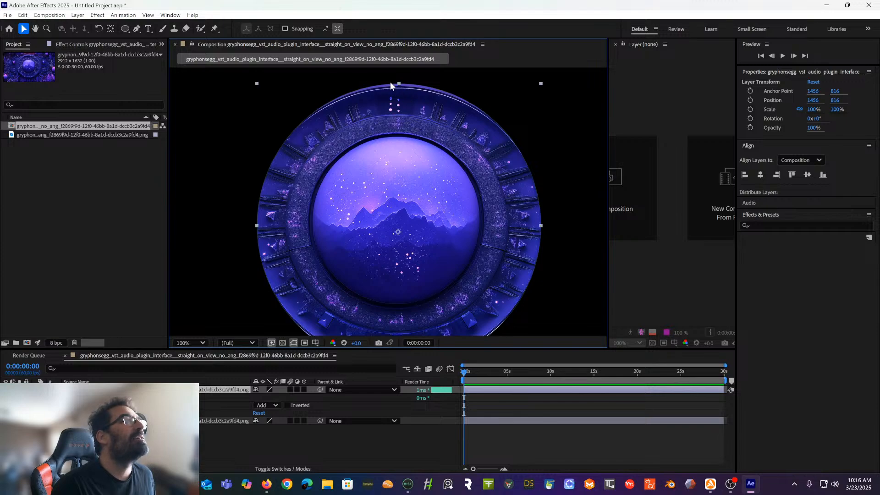
{"action": "left_click_drag", "start_coordinate": [398, 84], "coordinate": [398, 89]}
{"action": "mouse_move", "coordinate": [378, 128]}
{"action": "left_mouse_down"}
{"action": "mouse_move", "coordinate": [377, 95]}
{"action": "mouse_move", "coordinate": [374, 123]}
{"action": "left_mouse_up"}
{"action": "key", "text": "v"}
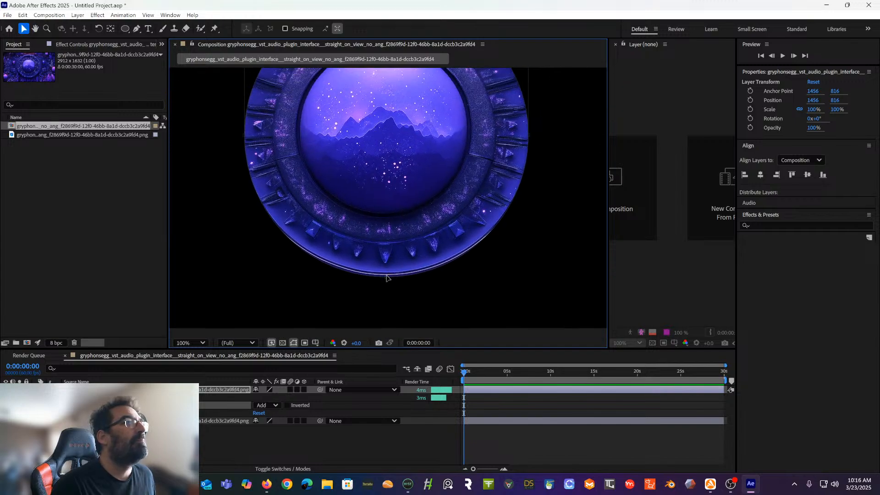
{"action": "left_click_drag", "start_coordinate": [386, 276], "coordinate": [386, 274]}
{"action": "mouse_move", "coordinate": [379, 241]}
{"action": "left_mouse_down"}
{"action": "mouse_move", "coordinate": [384, 256]}
{"action": "mouse_move", "coordinate": [383, 243]}
{"action": "mouse_move", "coordinate": [376, 250]}
{"action": "left_mouse_up"}
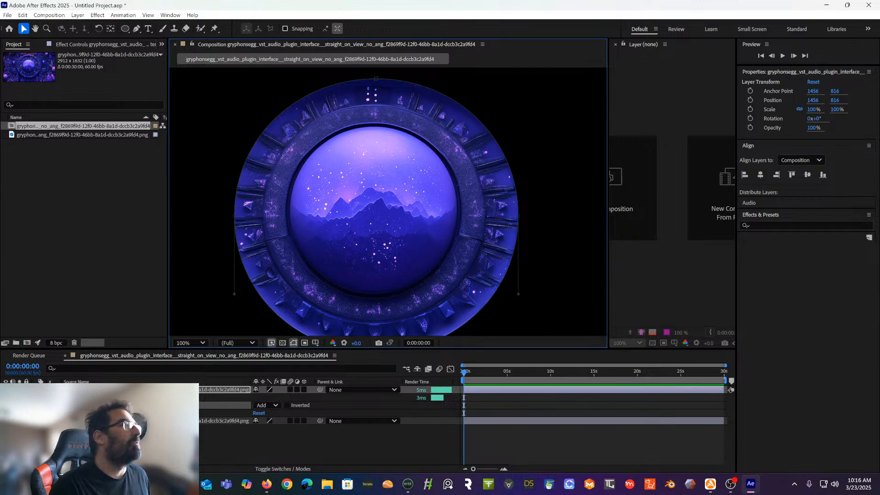
Inspect the dial's centre and ring within the full interface image, and compare it with the soloed masked layer
{"action": "left_click", "coordinate": [6, 421]}
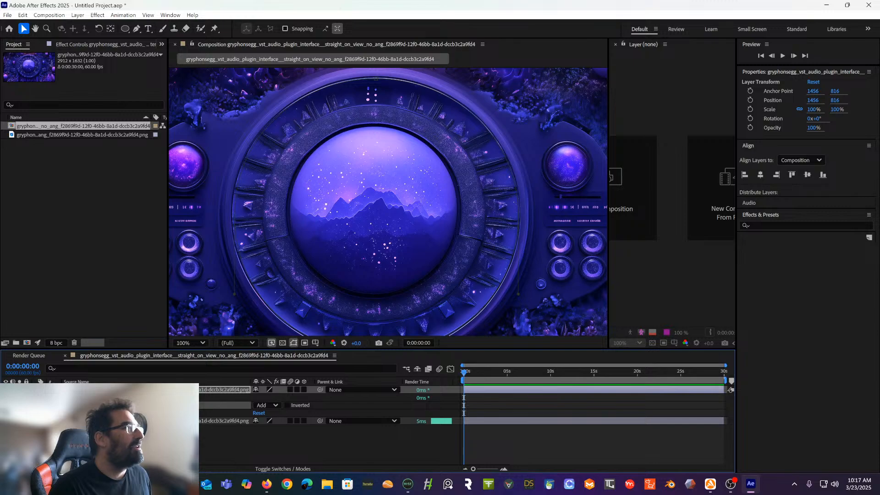
{"action": "left_click", "coordinate": [99, 29]}
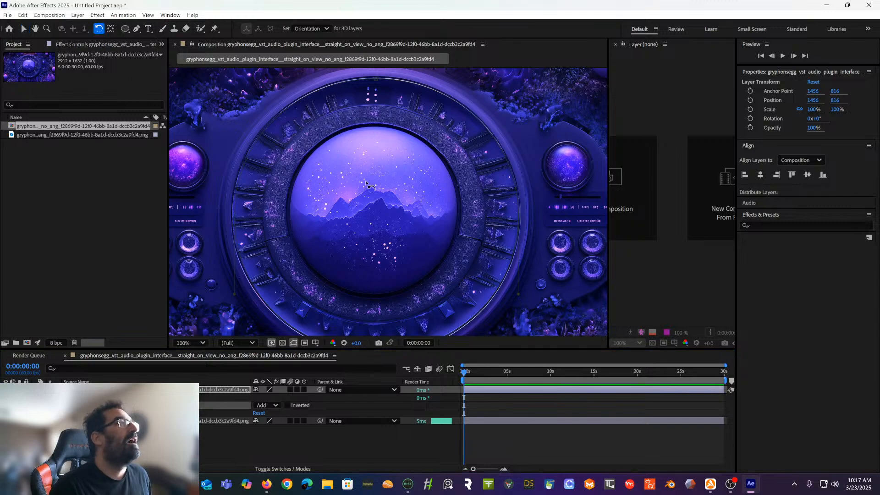
{"action": "left_click_drag", "start_coordinate": [377, 217], "coordinate": [376, 145]}
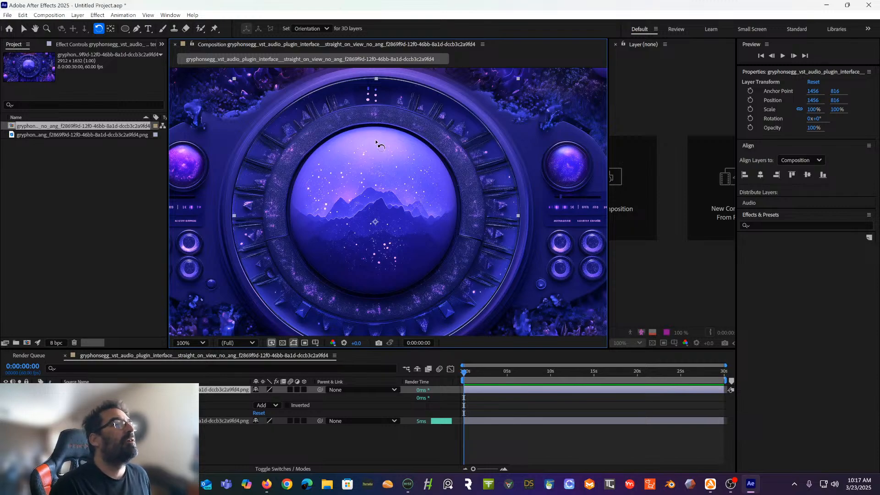
{"action": "scroll", "coordinate": [376, 143], "scroll_direction": "down", "scroll_amount": 2}
{"action": "scroll", "coordinate": [376, 143], "scroll_direction": "up", "scroll_amount": 2}
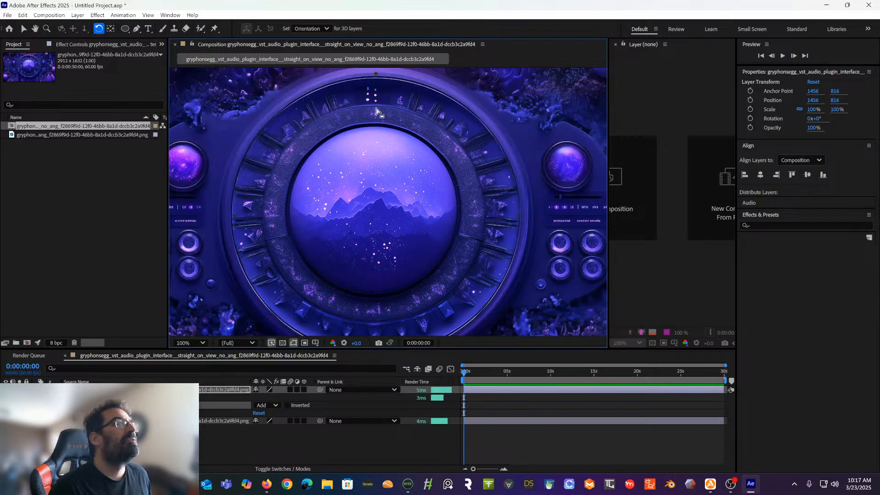
{"action": "scroll", "coordinate": [380, 114], "scroll_direction": "down", "scroll_amount": 2}
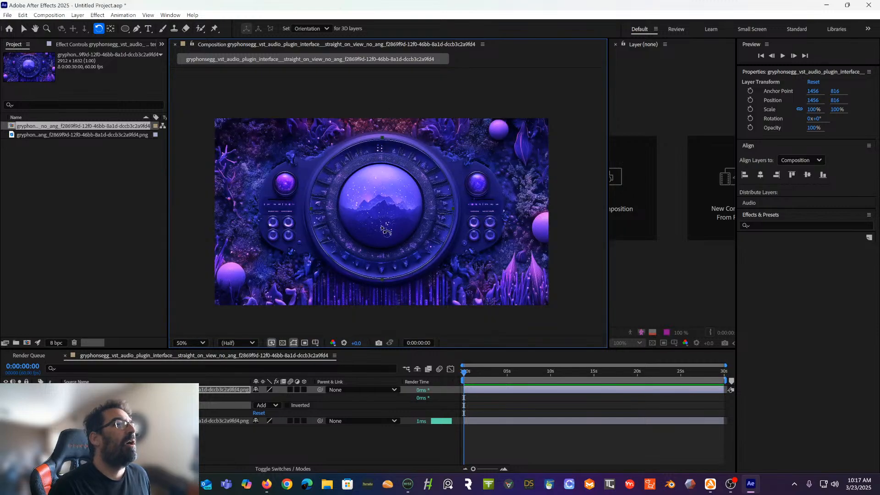
{"action": "scroll", "coordinate": [380, 261], "scroll_direction": "up", "scroll_amount": 4}
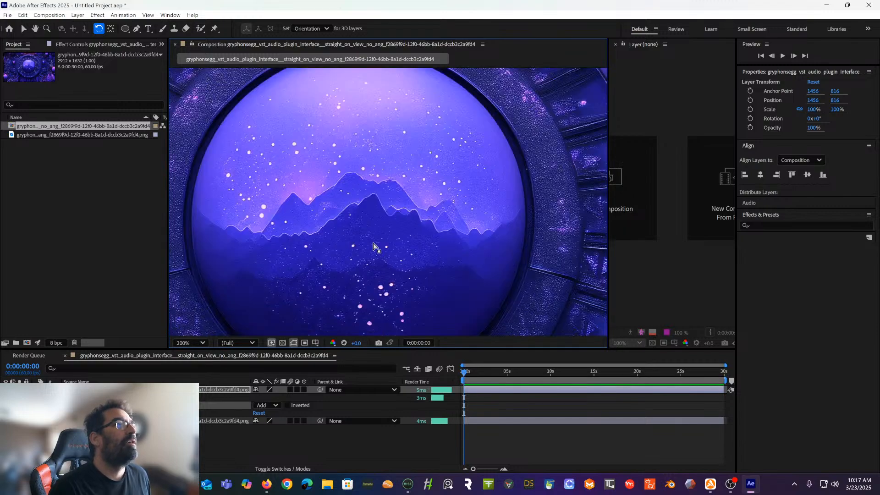
{"action": "left_click_drag", "start_coordinate": [372, 244], "coordinate": [379, 154]}
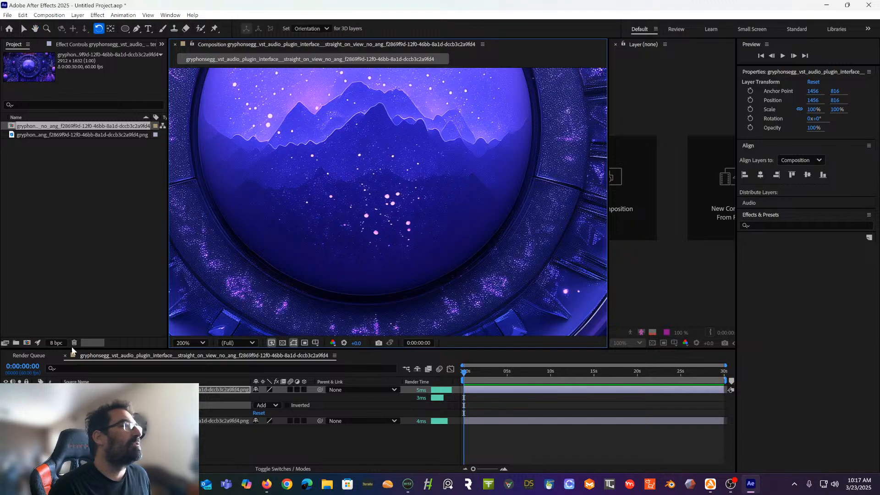
{"action": "scroll", "coordinate": [245, 259], "scroll_direction": "down", "scroll_amount": 1}
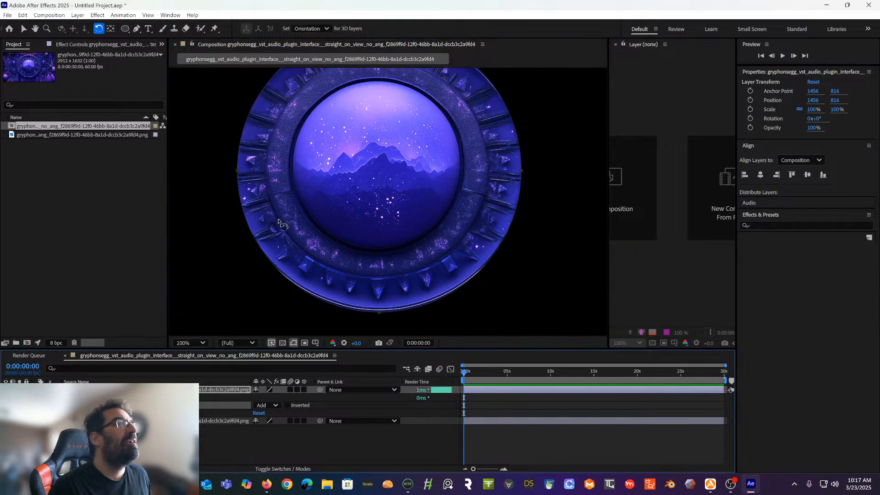
{"action": "left_click_drag", "start_coordinate": [280, 198], "coordinate": [275, 228]}
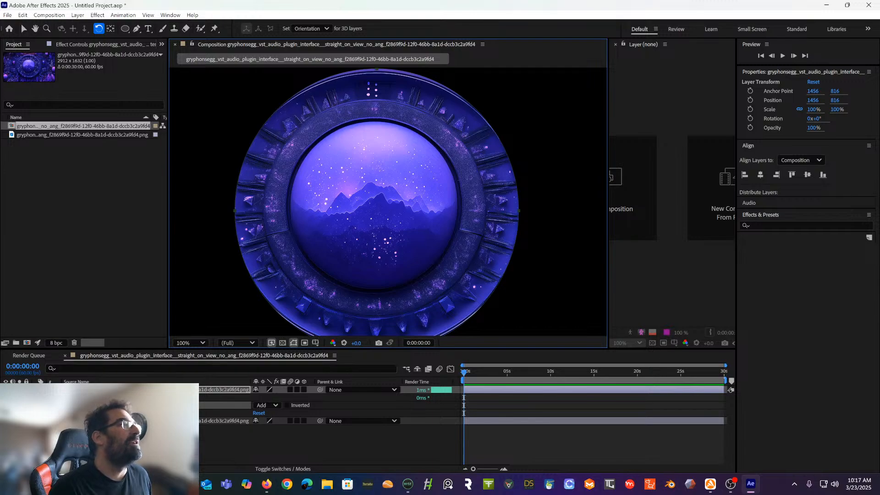
Try rotating the masked dial layer by about 6.7° and shifting its anchor point horizontally, undoing both changes
{"action": "left_click", "coordinate": [147, 390]}
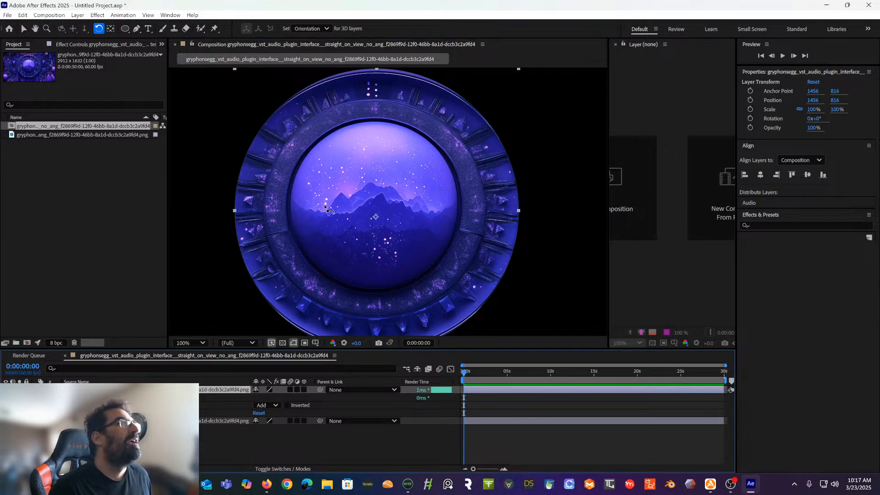
{"action": "scroll", "coordinate": [362, 120], "scroll_direction": "up", "scroll_amount": 1}
{"action": "mouse_move", "coordinate": [361, 117]}
{"action": "left_mouse_down"}
{"action": "mouse_move", "coordinate": [359, 109]}
{"action": "mouse_move", "coordinate": [362, 128]}
{"action": "left_mouse_up"}
{"action": "scroll", "coordinate": [361, 127], "scroll_direction": "down", "scroll_amount": 1}
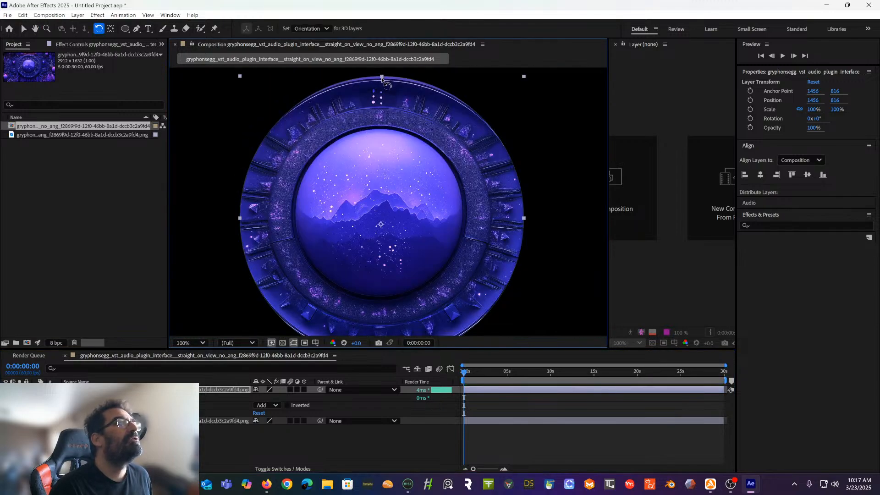
{"action": "left_click_drag", "start_coordinate": [384, 80], "coordinate": [483, 94]}
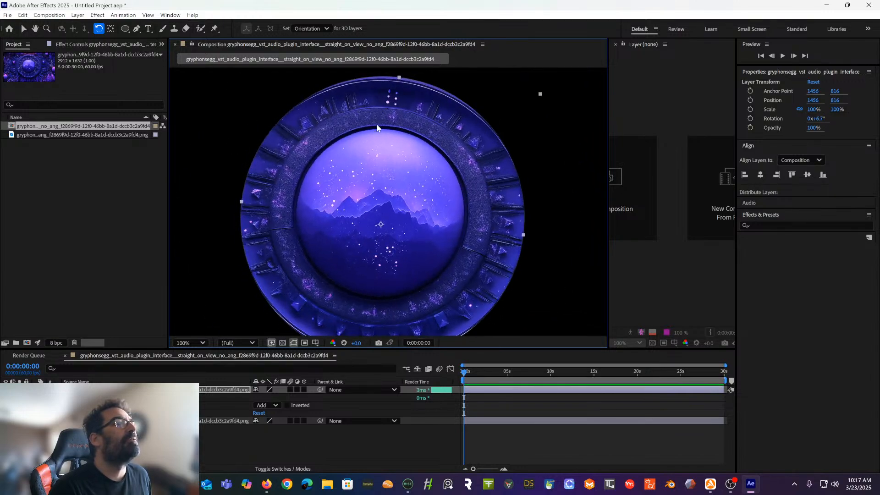
{"action": "key", "text": "ctrl+z"}
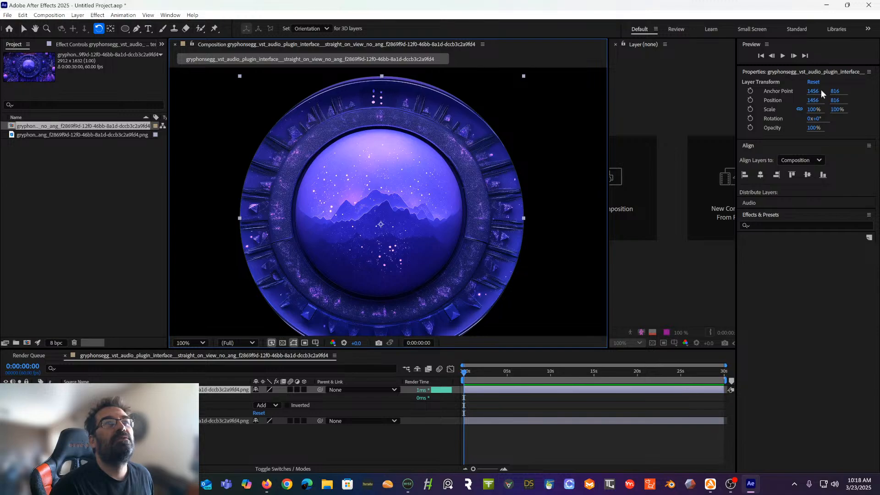
{"action": "mouse_move", "coordinate": [814, 91]}
{"action": "left_mouse_down"}
{"action": "mouse_move", "coordinate": [791, 100]}
{"action": "mouse_move", "coordinate": [803, 100]}
{"action": "left_mouse_up"}
{"action": "key", "text": "ctrl+z"}
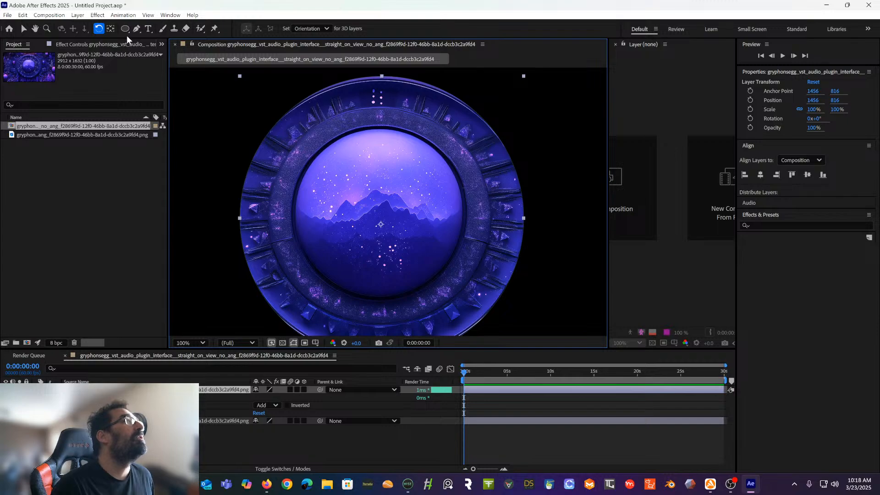
Move the masked dial layer to position 1474, 740 in the composition
{"action": "scroll", "coordinate": [415, 258], "scroll_direction": "down", "scroll_amount": 2}
{"action": "scroll", "coordinate": [414, 252], "scroll_direction": "up", "scroll_amount": 2}
{"action": "key", "text": "h"}
{"action": "left_click_drag", "start_coordinate": [414, 247], "coordinate": [417, 208]}
{"action": "key", "text": "w"}
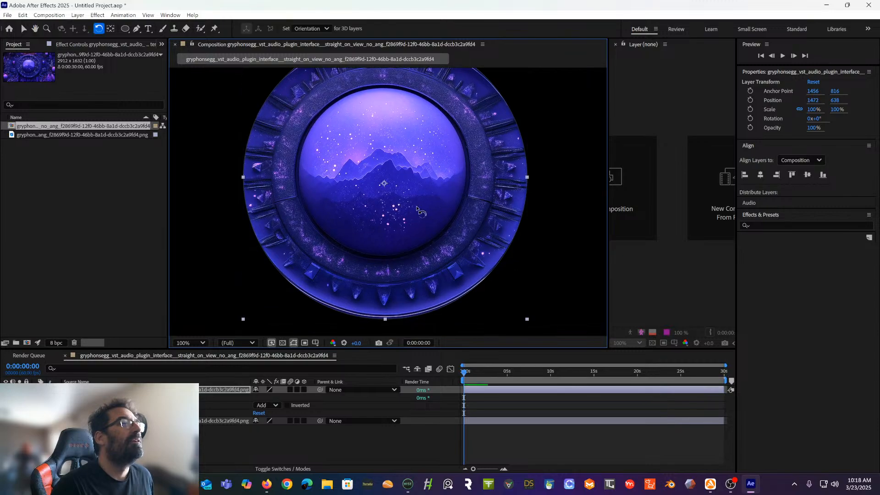
{"action": "left_click_drag", "start_coordinate": [409, 207], "coordinate": [409, 230]}
{"action": "scroll", "coordinate": [407, 229], "scroll_direction": "down", "scroll_amount": 1}
{"action": "scroll", "coordinate": [406, 228], "scroll_direction": "up", "scroll_amount": 1}
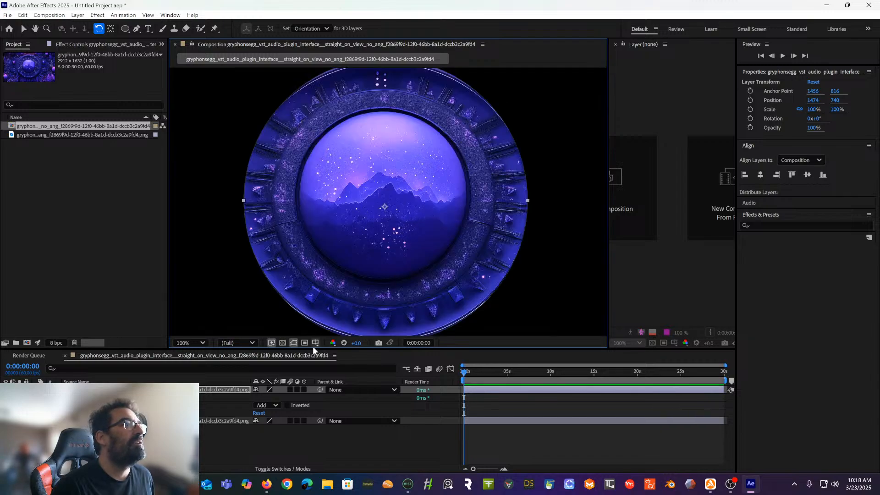
Enlarge the composition viewer so the whole dial fits, and show the rulers
{"action": "left_click_drag", "start_coordinate": [314, 348], "coordinate": [310, 383]}
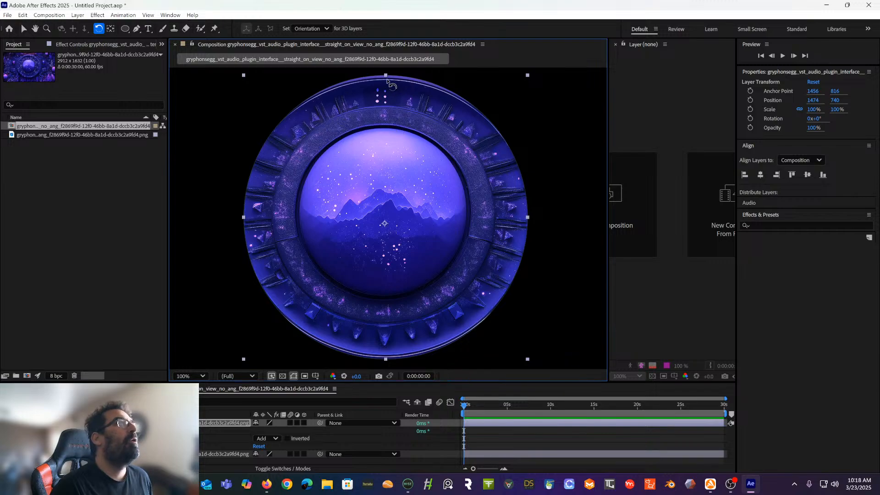
{"action": "left_click", "coordinate": [169, 17]}
{"action": "mouse_move", "coordinate": [151, 17]}
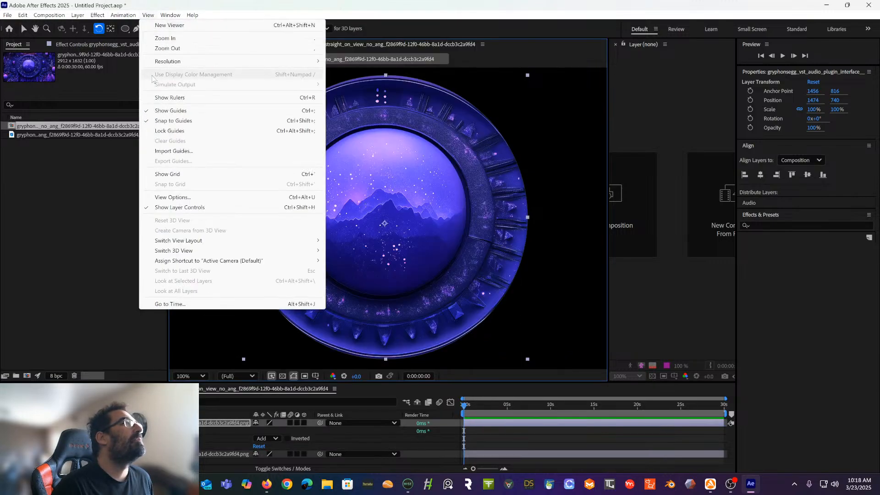
{"action": "left_click", "coordinate": [161, 98]}
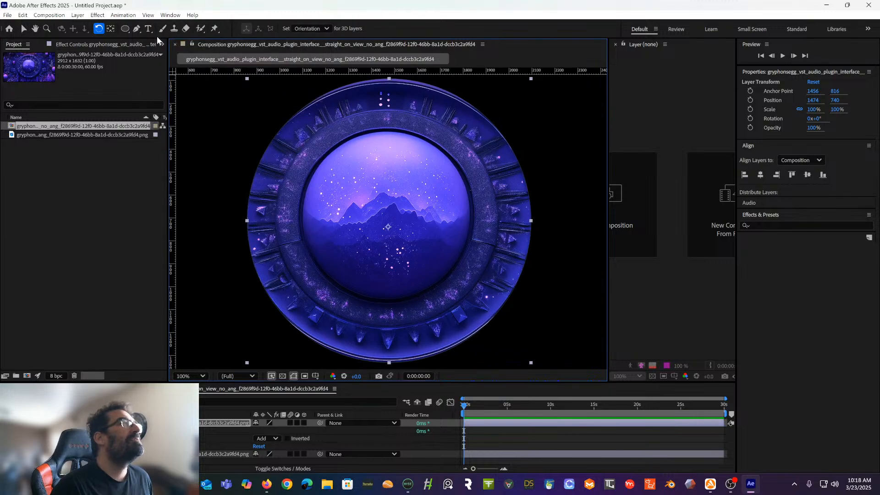
{"action": "left_click", "coordinate": [156, 16]}
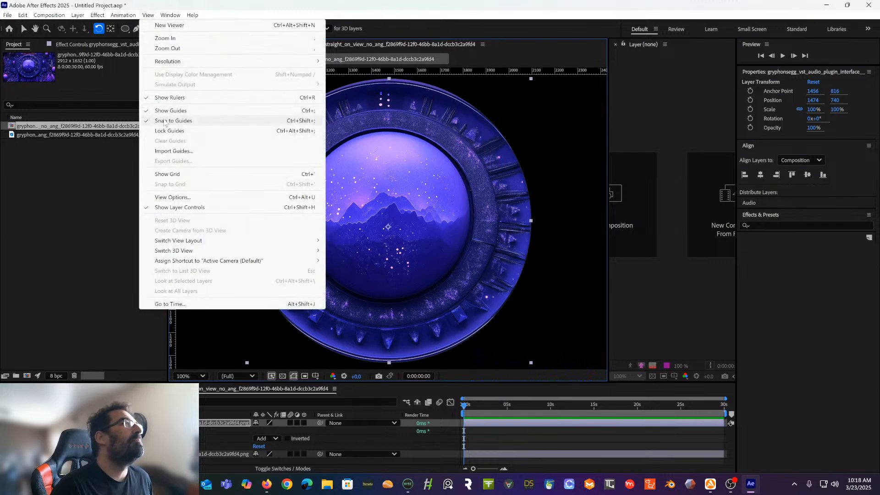
{"action": "left_click", "coordinate": [172, 198]}
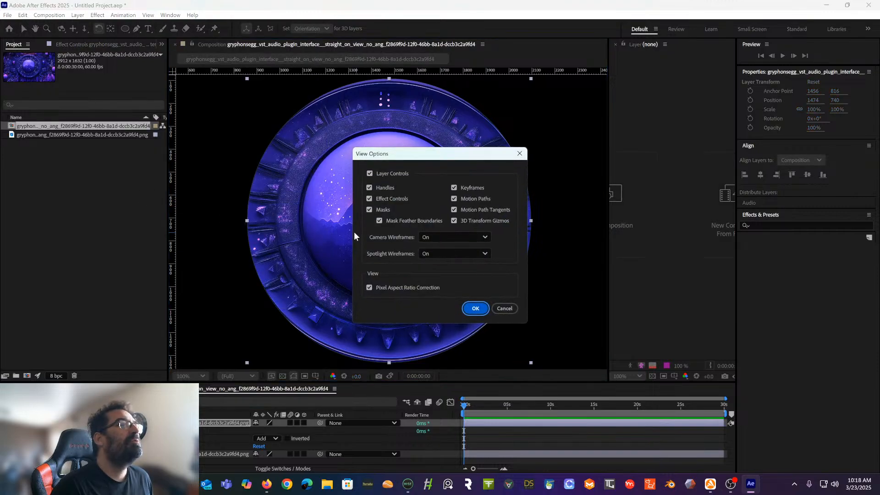
{"action": "left_click", "coordinate": [504, 308]}
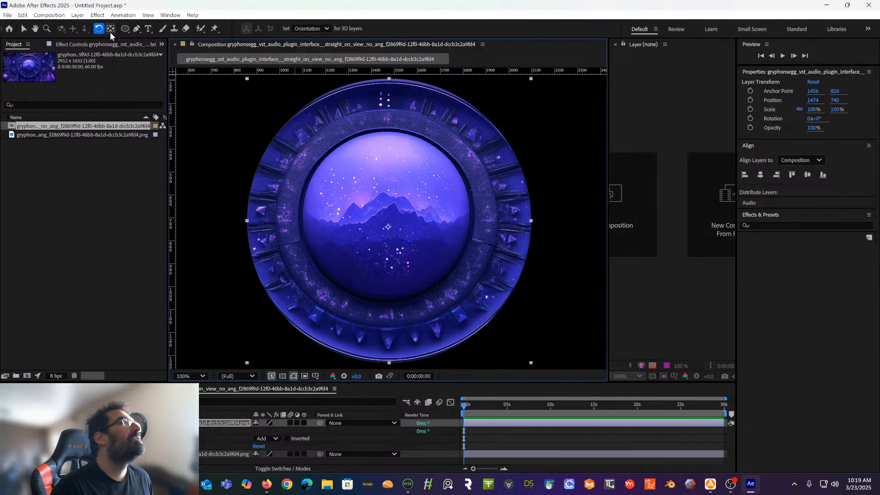
Show the grid over the composition as a reference for centring the dial
{"action": "left_click", "coordinate": [147, 15]}
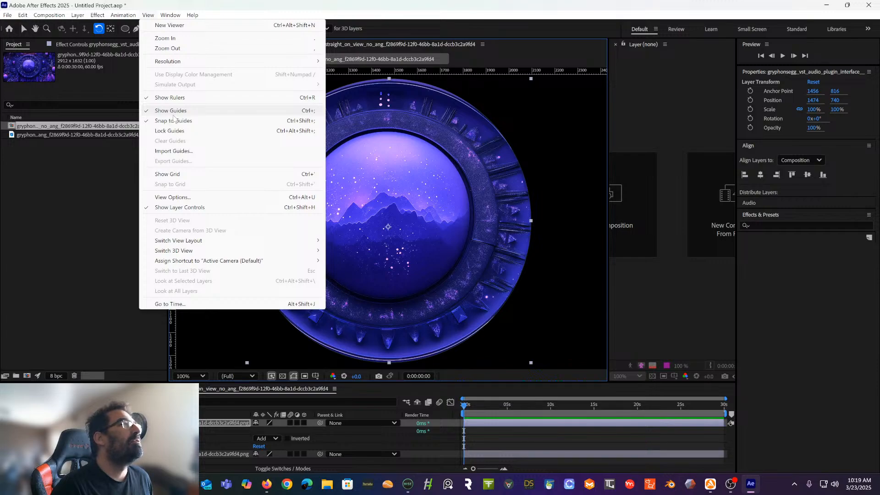
{"action": "left_click", "coordinate": [168, 174]}
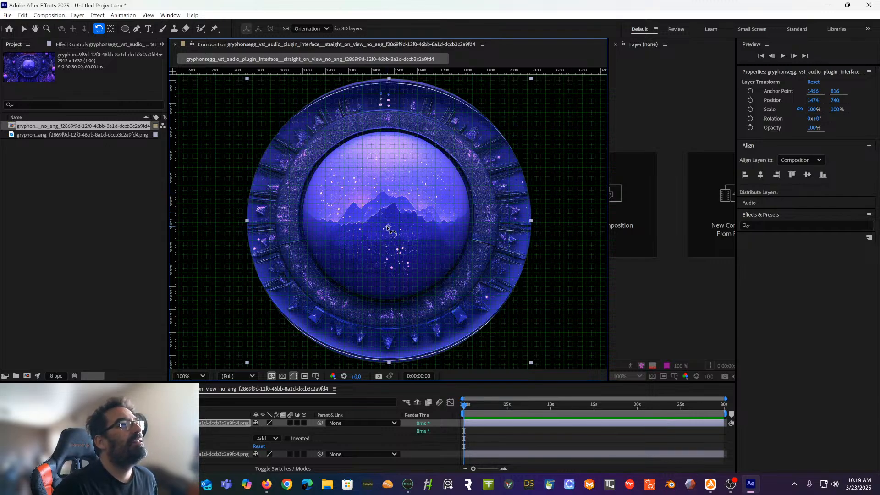
Try an anchor point Y value of 803 on the masked dial layer, and undo it
{"action": "left_click", "coordinate": [833, 92]}
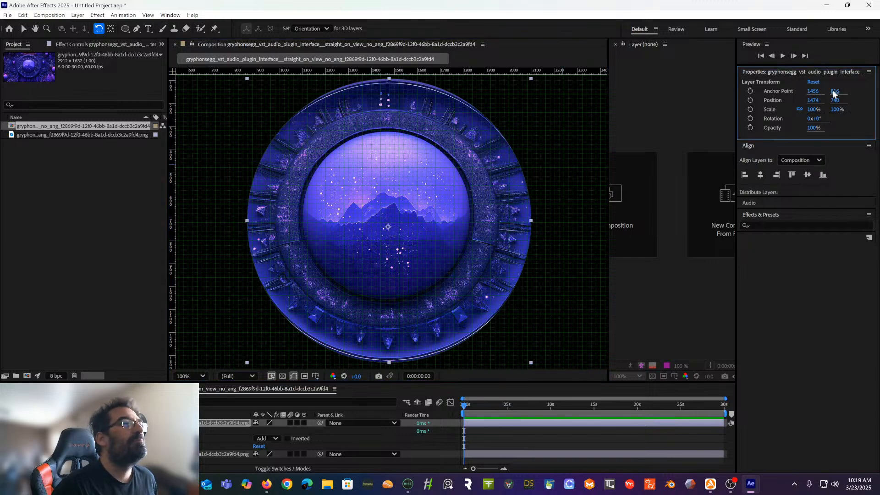
{"action": "left_click_drag", "start_coordinate": [833, 91], "coordinate": [806, 111]}
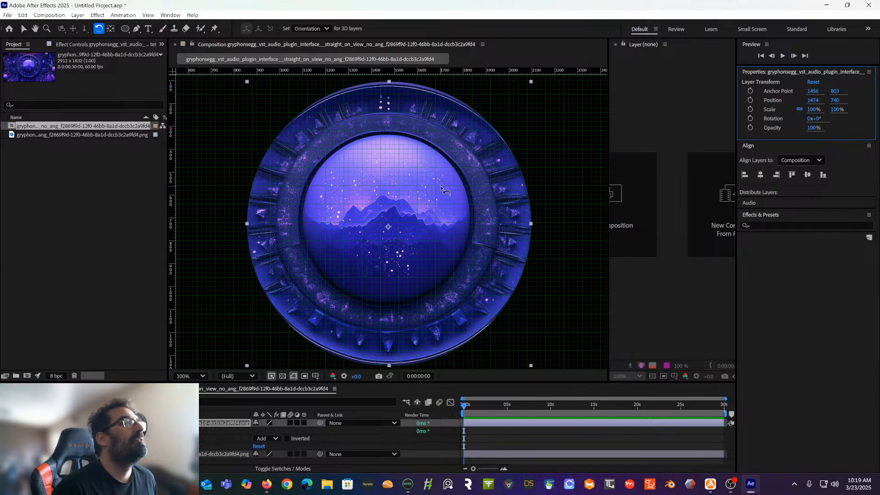
{"action": "left_click_drag", "start_coordinate": [442, 193], "coordinate": [447, 140]}
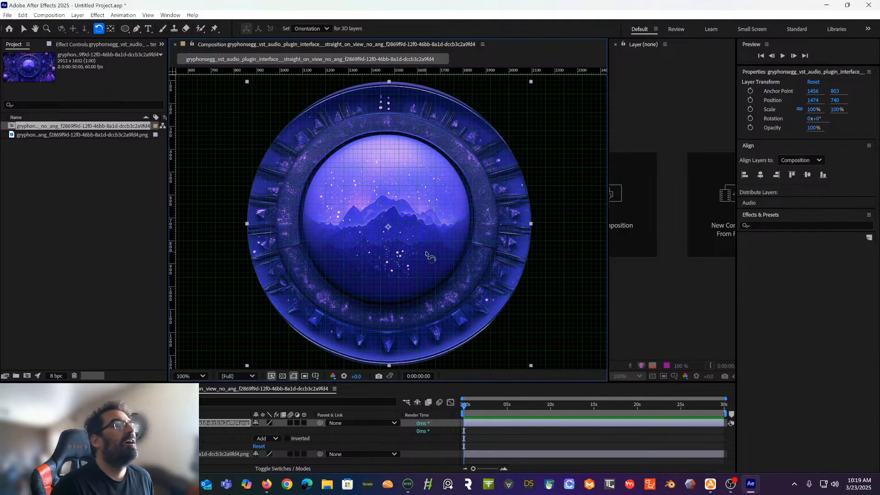
{"action": "key", "text": "ctrl+z"}
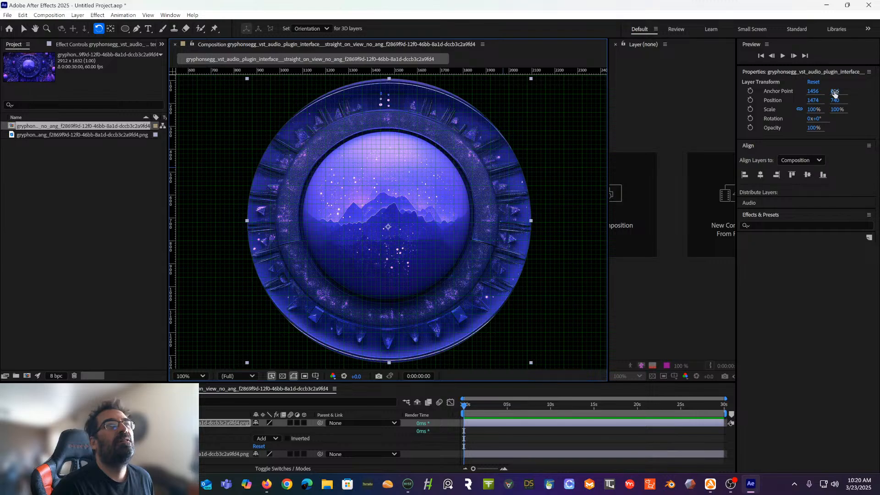
Adjust the masked dial layer's anchor point to 1456, 791 to centre it on the dial
{"action": "left_click_drag", "start_coordinate": [835, 91], "coordinate": [824, 100]}
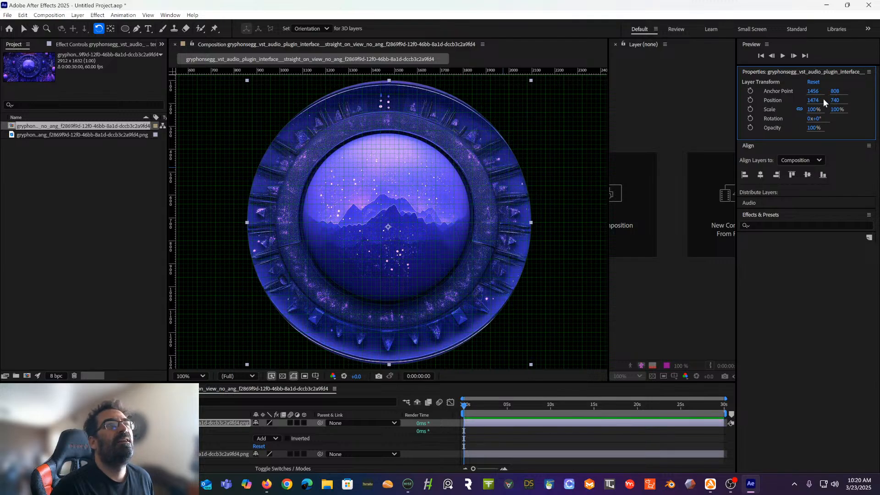
{"action": "mouse_move", "coordinate": [813, 92]}
{"action": "left_mouse_down"}
{"action": "mouse_move", "coordinate": [832, 92]}
{"action": "mouse_move", "coordinate": [808, 98]}
{"action": "mouse_move", "coordinate": [820, 100]}
{"action": "left_mouse_up"}
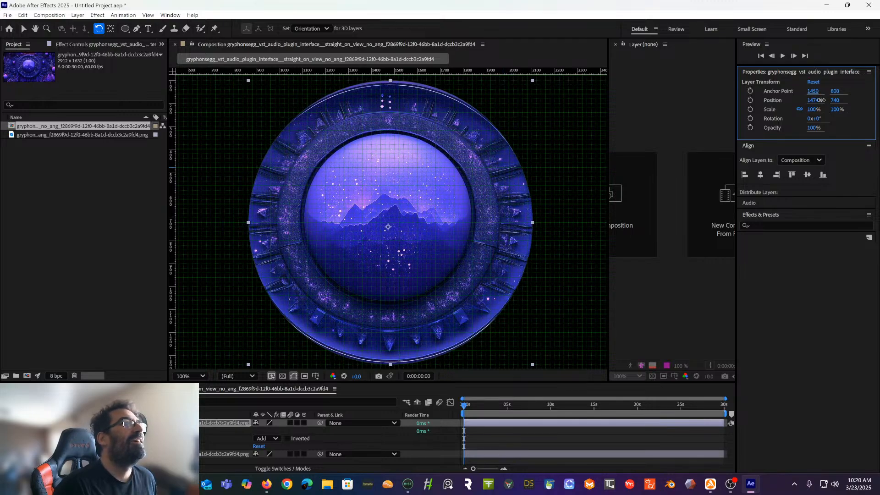
{"action": "left_click_drag", "start_coordinate": [821, 101], "coordinate": [827, 103]}
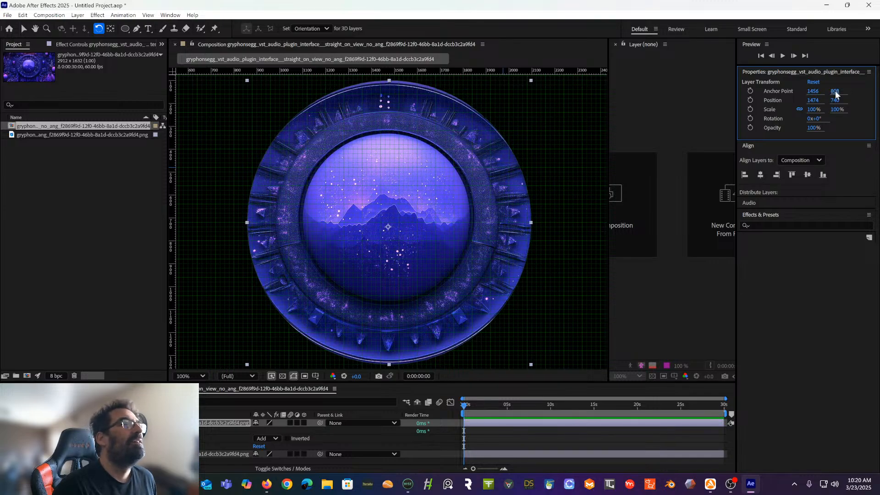
{"action": "left_click_drag", "start_coordinate": [834, 92], "coordinate": [821, 100]}
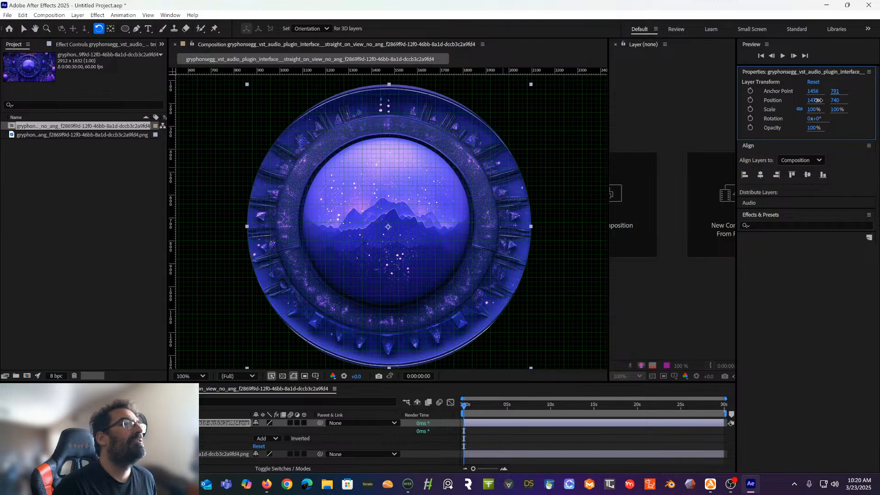
Try rotating the masked dial layer clockwise by about 12.4° around its anchor point, and undo it
{"action": "left_click_drag", "start_coordinate": [452, 132], "coordinate": [557, 114]}
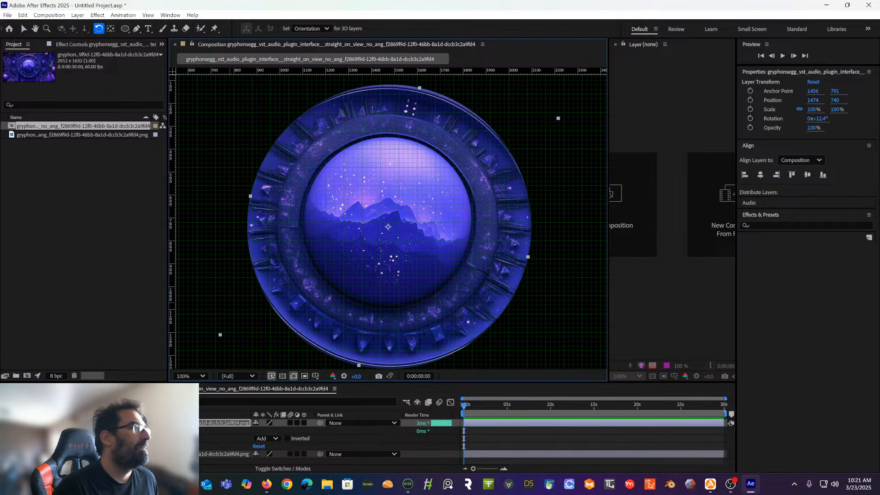
{"action": "left_click", "coordinate": [94, 439]}
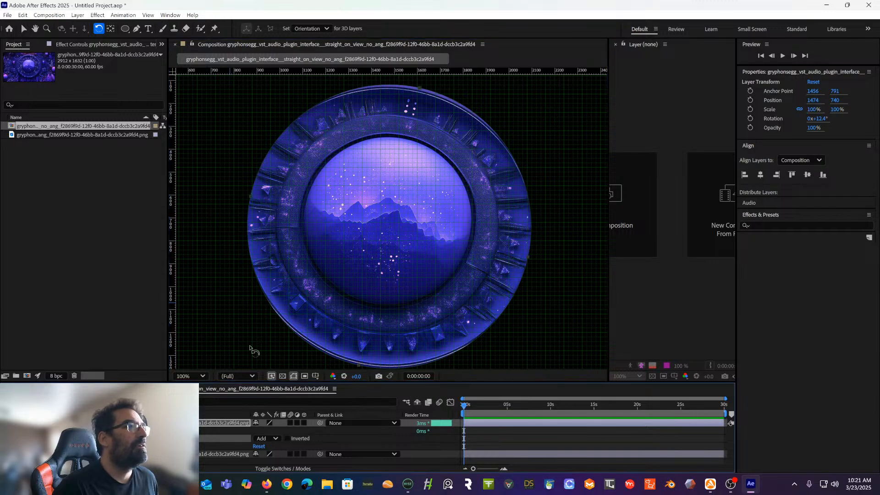
{"action": "left_click", "coordinate": [23, 15]}
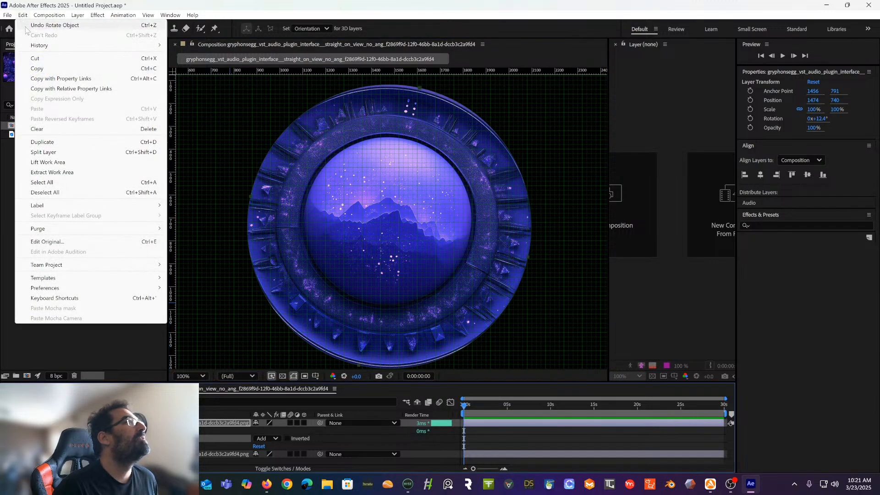
{"action": "left_click", "coordinate": [27, 26]}
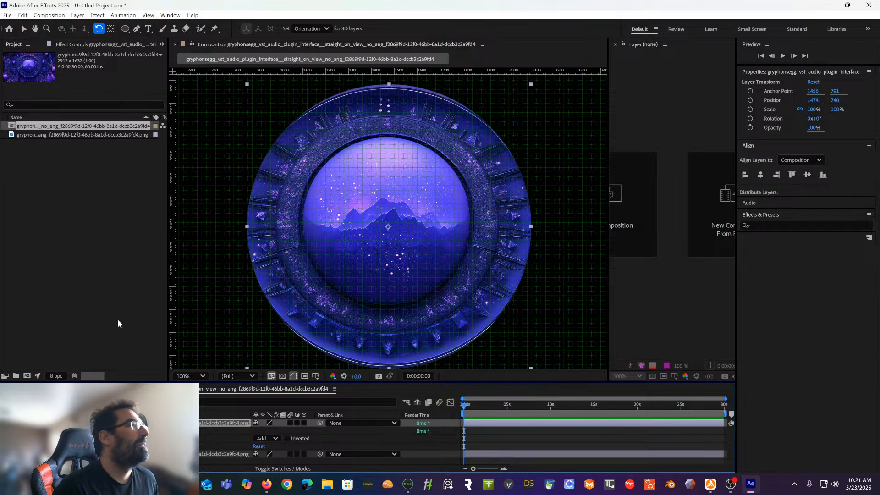
Shift the dial layer's elliptical mask slightly down and pull its lower edge up so it follows the dial's rim
{"action": "left_click", "coordinate": [92, 438]}
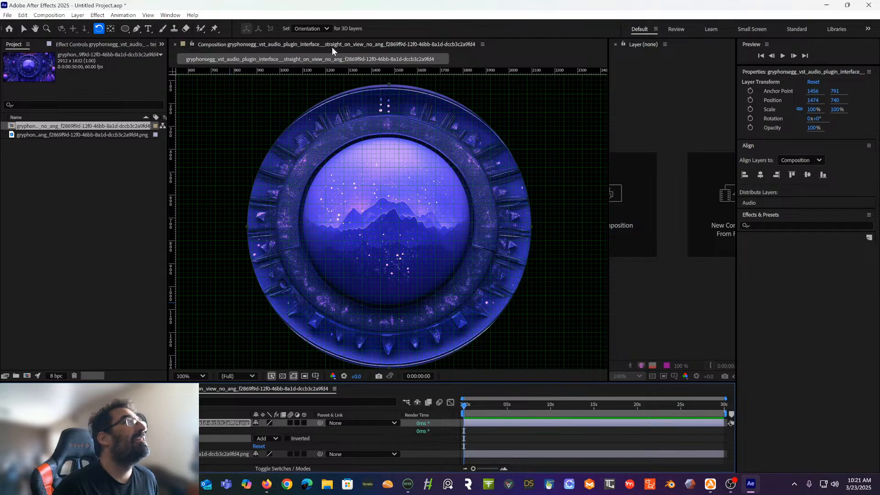
{"action": "left_click", "coordinate": [25, 30]}
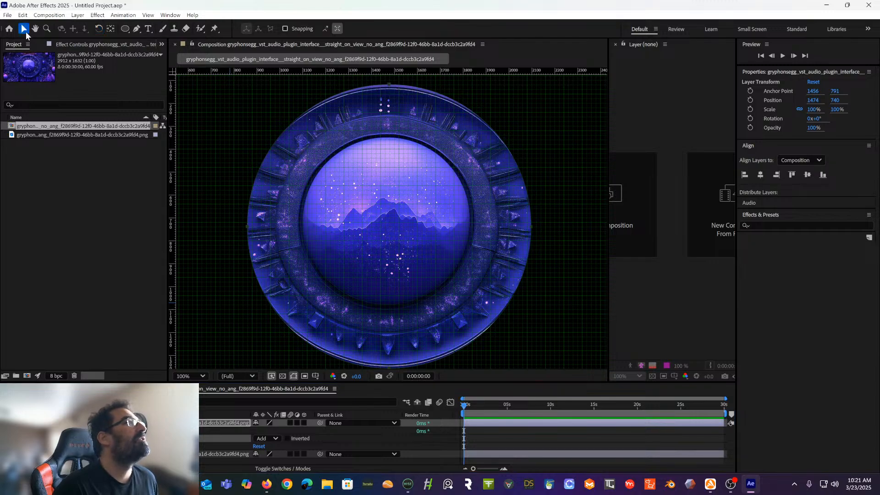
{"action": "left_click_drag", "start_coordinate": [390, 87], "coordinate": [390, 91]}
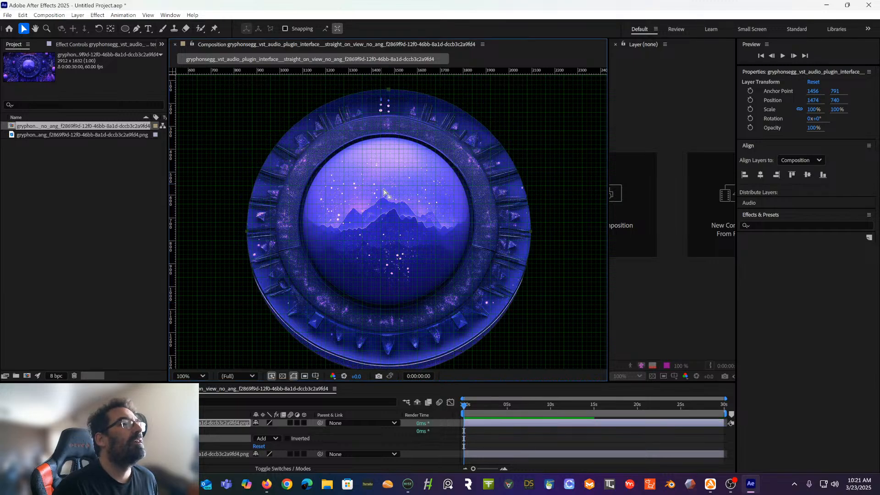
{"action": "mouse_move", "coordinate": [392, 192]}
{"action": "left_mouse_down"}
{"action": "mouse_move", "coordinate": [393, 157]}
{"action": "mouse_move", "coordinate": [393, 186]}
{"action": "left_mouse_up"}
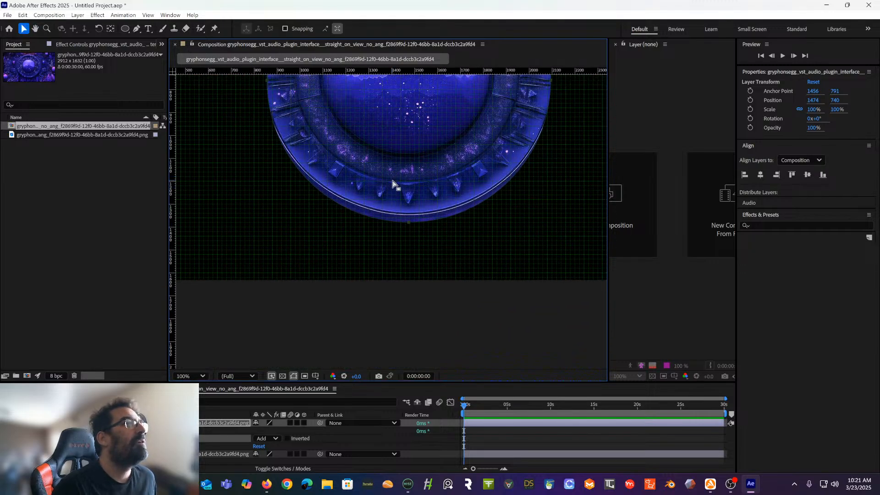
{"action": "left_click", "coordinate": [410, 219]}
{"action": "left_click_drag", "start_coordinate": [409, 219], "coordinate": [409, 196]}
{"action": "scroll", "coordinate": [408, 195], "scroll_direction": "up", "scroll_amount": 5}
{"action": "mouse_move", "coordinate": [403, 155]}
{"action": "left_mouse_down"}
{"action": "mouse_move", "coordinate": [402, 163]}
{"action": "mouse_move", "coordinate": [406, 120]}
{"action": "mouse_move", "coordinate": [402, 158]}
{"action": "left_mouse_up"}
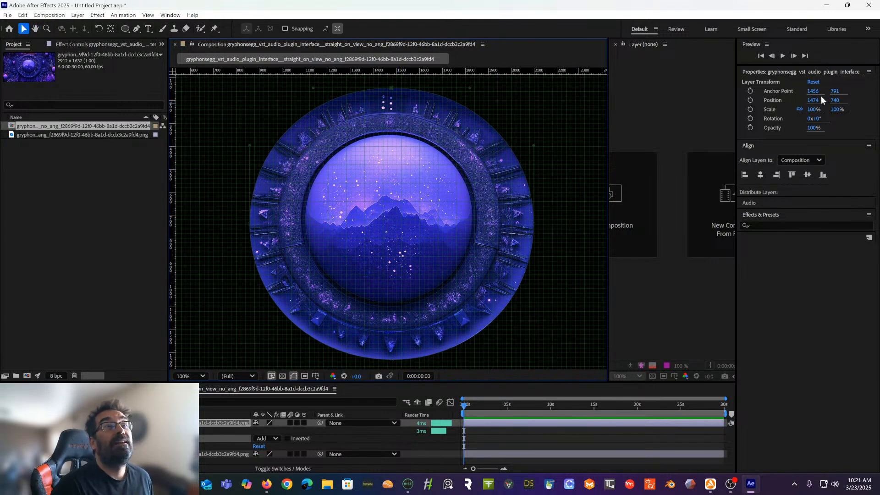
Unlink the masked dial layer's scale proportions and set its vertical scale to 101%
{"action": "left_click", "coordinate": [837, 109]}
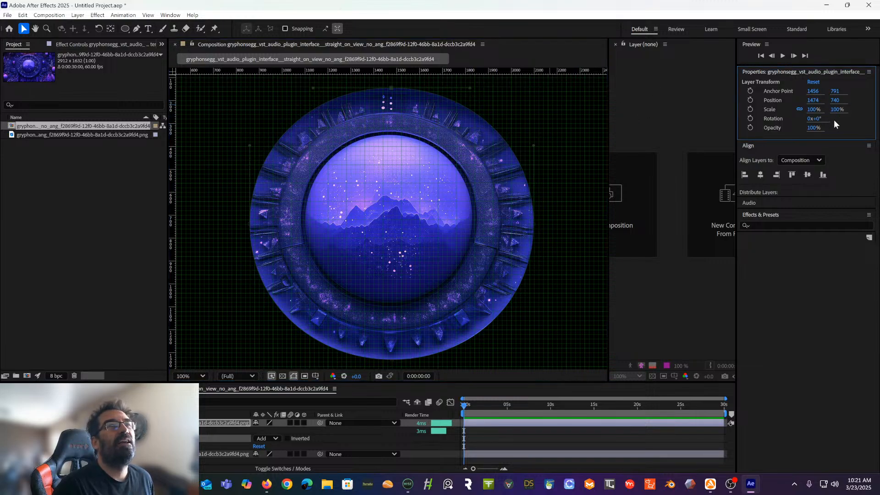
{"action": "left_click_drag", "start_coordinate": [840, 110], "coordinate": [839, 110]}
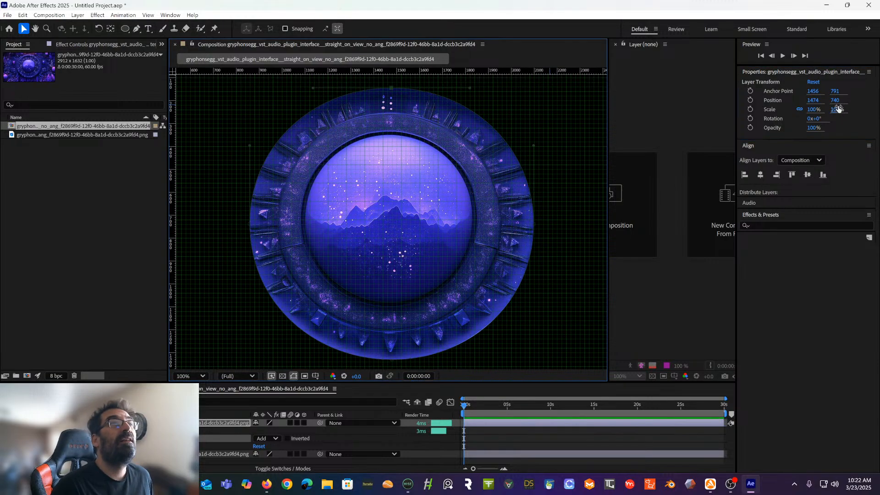
{"action": "left_click", "coordinate": [800, 110]}
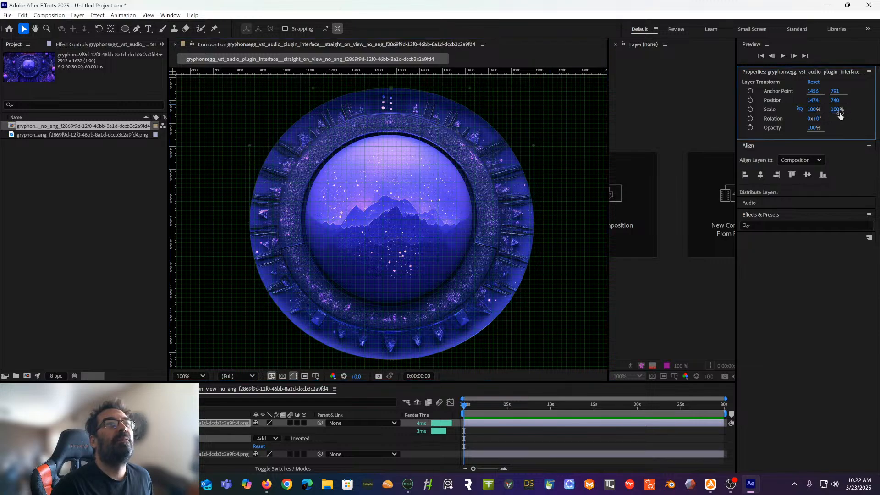
{"action": "left_click_drag", "start_coordinate": [838, 111], "coordinate": [841, 114]}
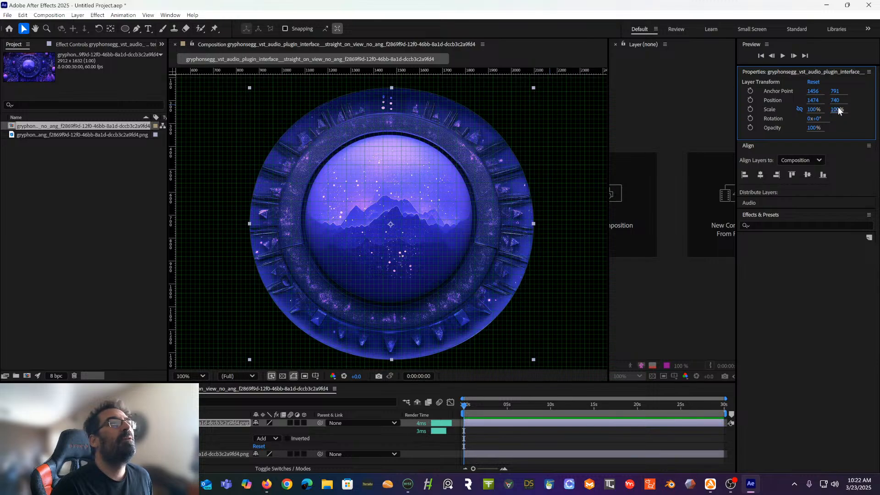
{"action": "left_click", "coordinate": [838, 108]}
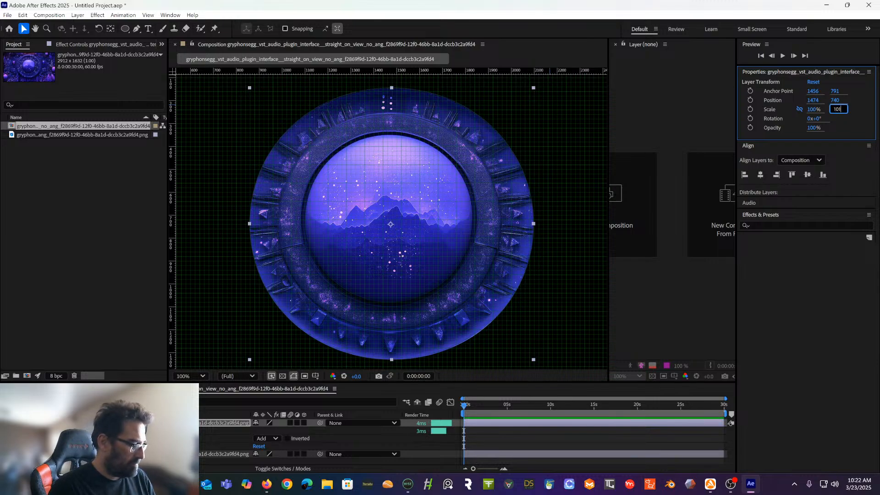
{"action": "key", "text": "Return"}
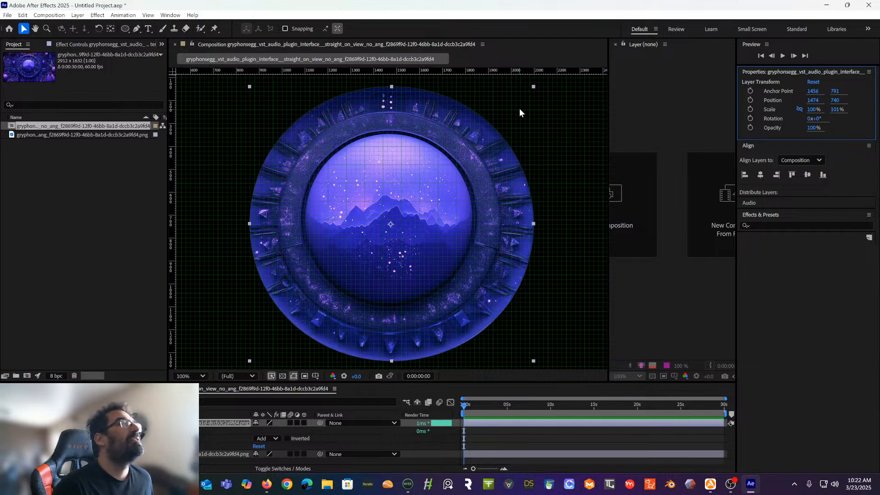
Try rotating the vertically stretched dial by about 16.7° to check its roundness, and undo it
{"action": "left_click", "coordinate": [99, 28]}
{"action": "left_click_drag", "start_coordinate": [422, 196], "coordinate": [445, 178]}
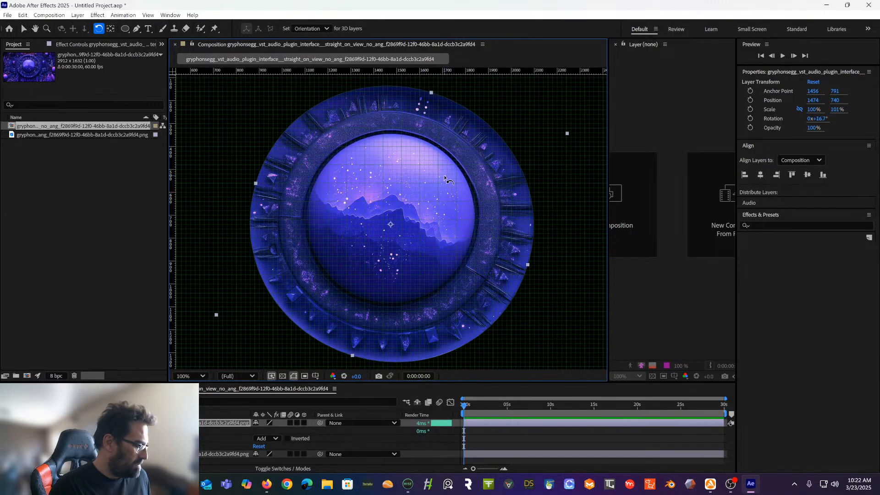
{"action": "key", "text": "ctrl+z"}
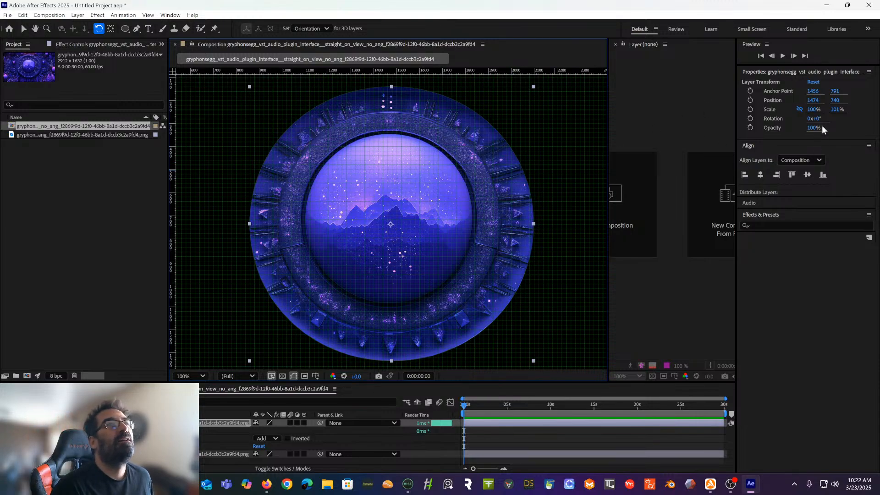
Increase the masked dial layer's vertical scale to 103%, leaving the horizontal scale alone
{"action": "left_click", "coordinate": [835, 110]}
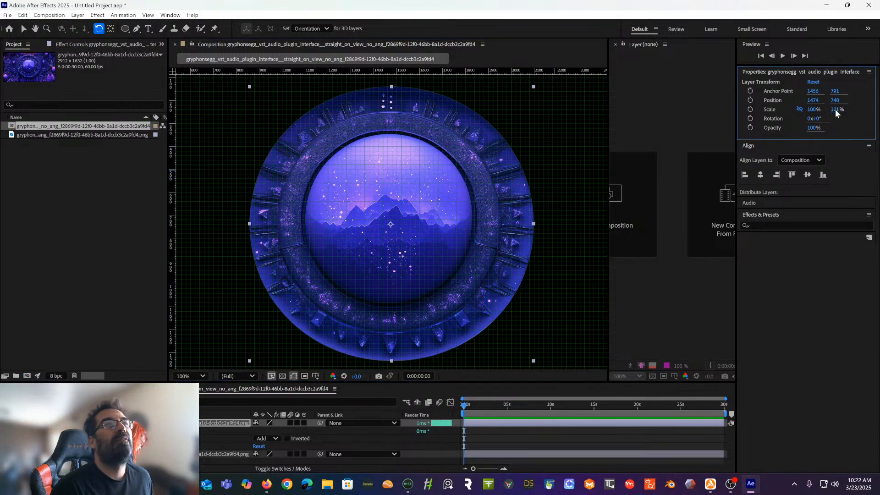
{"action": "left_click_drag", "start_coordinate": [838, 113], "coordinate": [839, 115]}
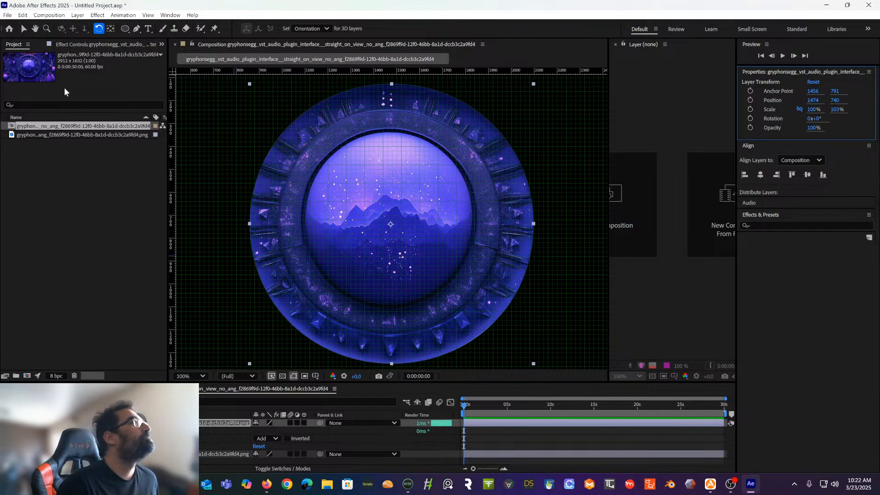
Add a shape layer scaled to 99% and draw a circle about 978 px in diameter on it, starting near the dial's centre
{"action": "left_click", "coordinate": [79, 16]}
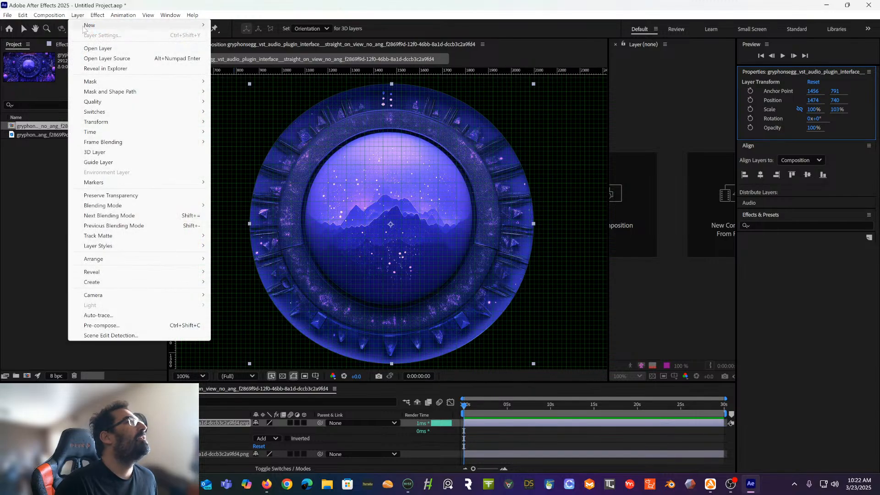
{"action": "mouse_move", "coordinate": [84, 28]}
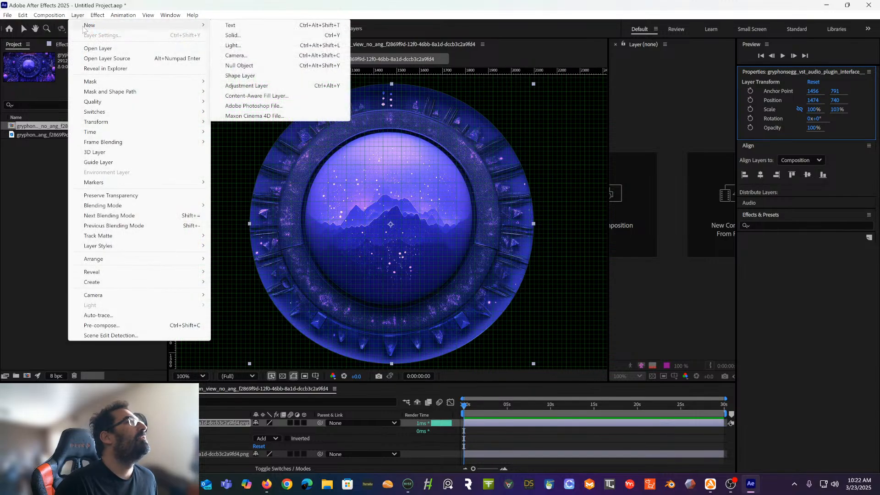
{"action": "left_click", "coordinate": [241, 76]}
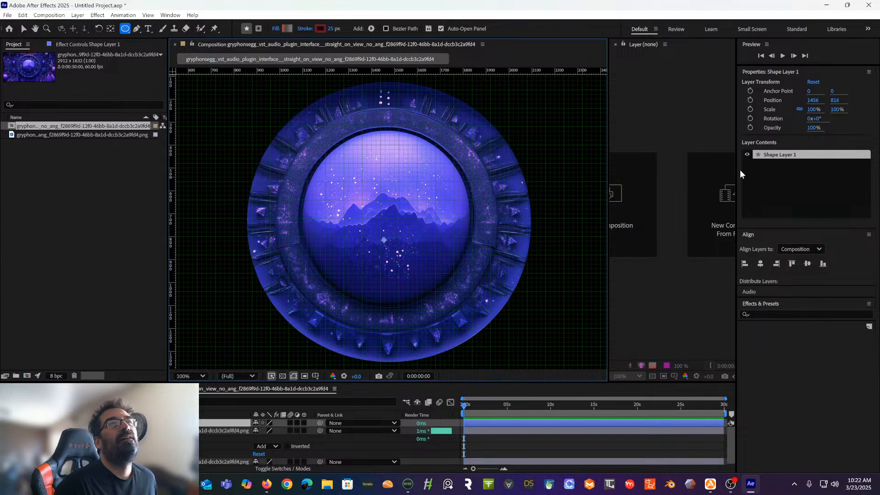
{"action": "left_click_drag", "start_coordinate": [812, 110], "coordinate": [829, 119]}
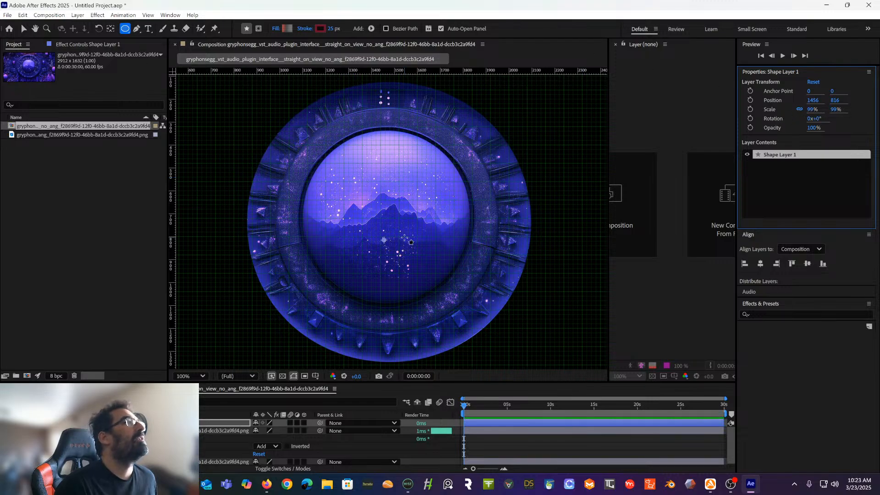
{"action": "mouse_move", "coordinate": [388, 222]}
{"action": "left_mouse_down"}
{"action": "mouse_move", "coordinate": [441, 261]}
{"action": "mouse_move", "coordinate": [443, 279]}
{"action": "mouse_move", "coordinate": [462, 294]}
{"action": "mouse_move", "coordinate": [609, 352]}
{"action": "left_mouse_up"}
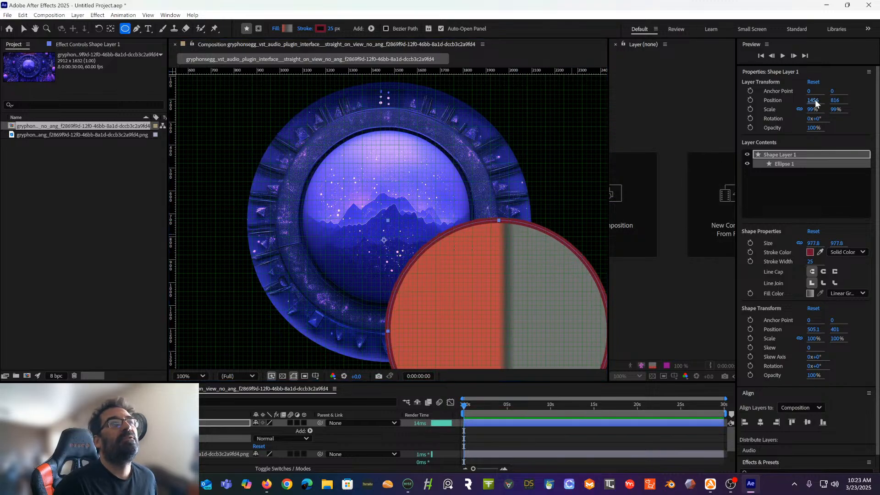
Move the shape layer to position 968, 336 so the circle sits over the dial, and try rotating it
{"action": "left_click_drag", "start_coordinate": [816, 103], "coordinate": [629, 138]}
{"action": "left_click_drag", "start_coordinate": [829, 100], "coordinate": [552, 160]}
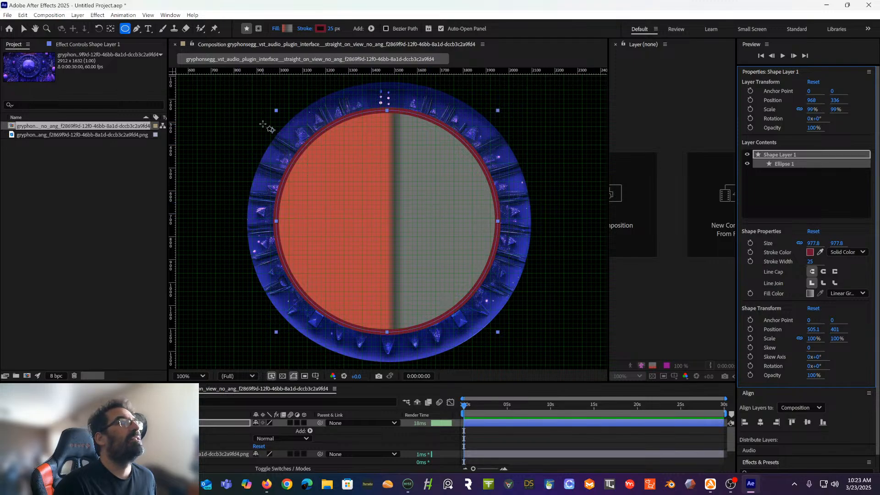
{"action": "left_click", "coordinate": [99, 28]}
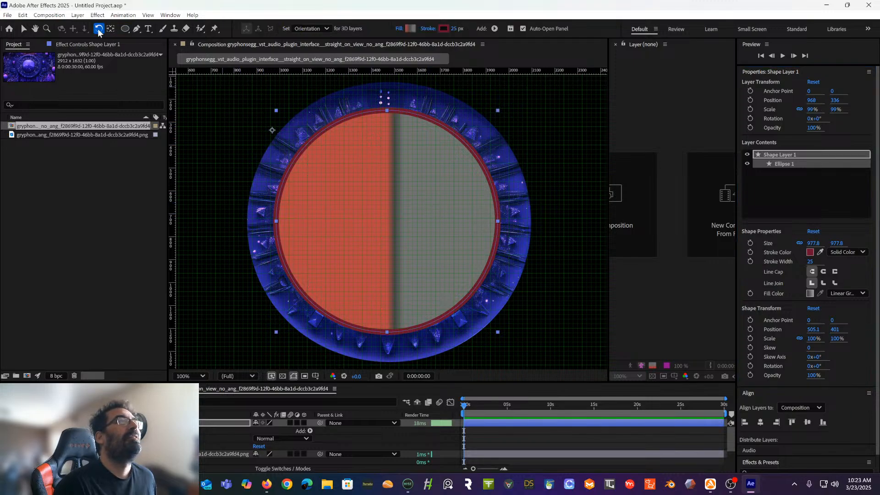
{"action": "mouse_move", "coordinate": [428, 203]}
{"action": "left_mouse_down"}
{"action": "mouse_move", "coordinate": [444, 208]}
{"action": "mouse_move", "coordinate": [435, 196]}
{"action": "left_mouse_up"}
{"action": "scroll", "coordinate": [438, 197], "scroll_direction": "down", "scroll_amount": 4}
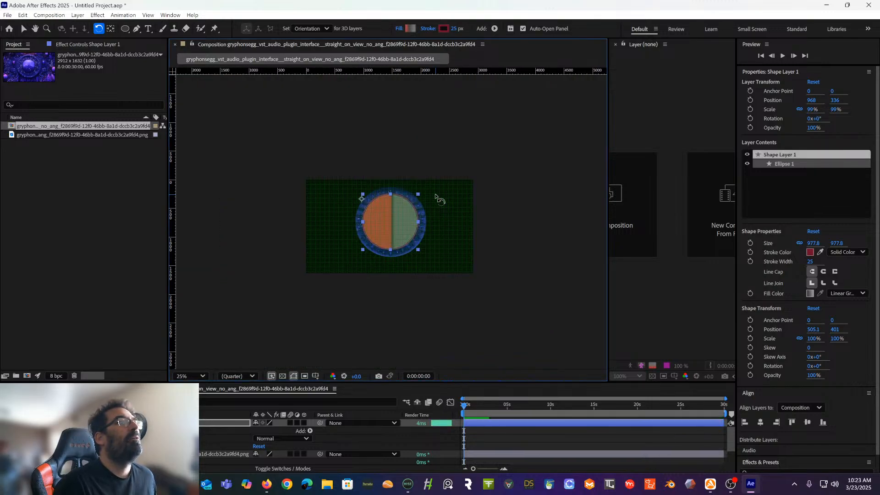
{"action": "scroll", "coordinate": [440, 202], "scroll_direction": "up", "scroll_amount": 2}
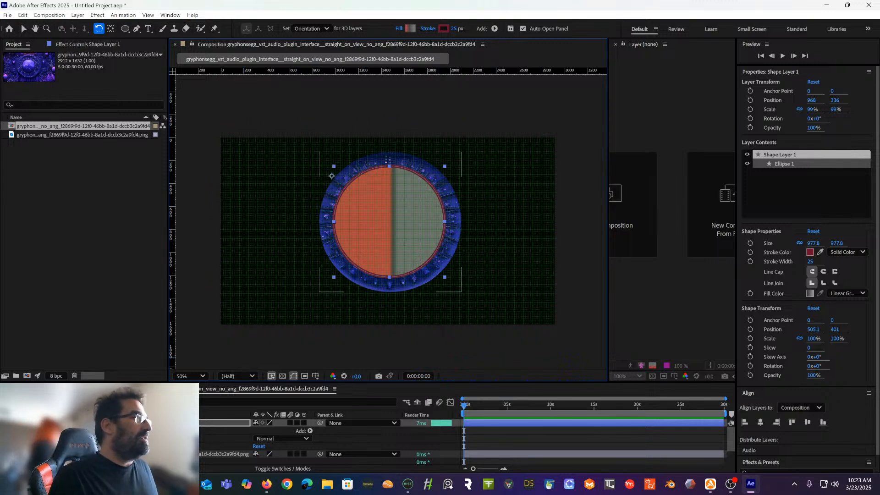
Set the shape layer's position to 1456, 791, matching the dial layer's anchor point, and reselect the masked dial layer
{"action": "left_click", "coordinate": [165, 454]}
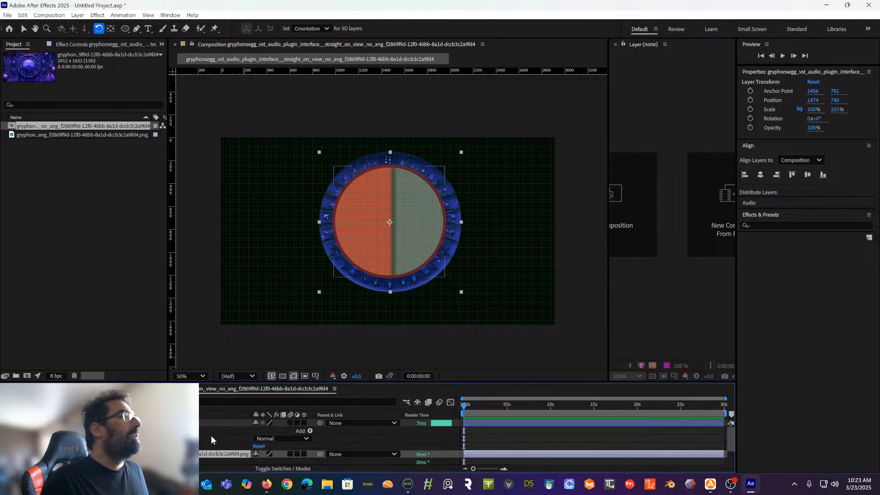
{"action": "left_click", "coordinate": [209, 423]}
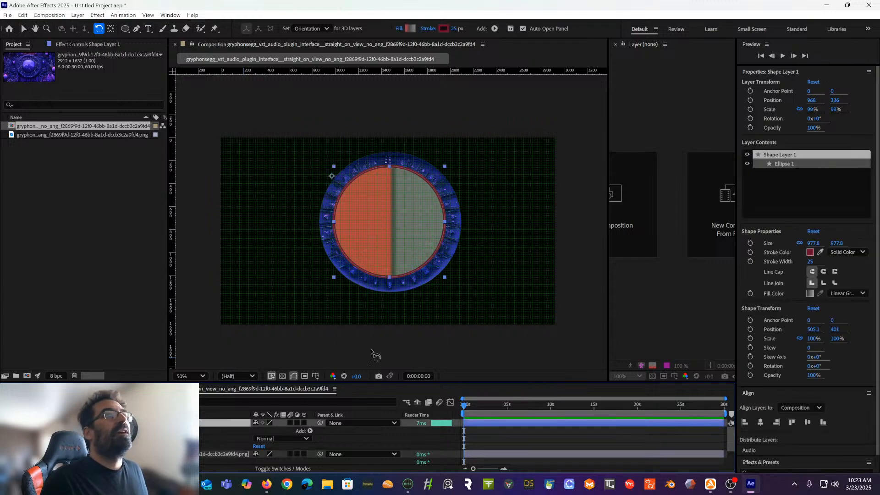
{"action": "left_click", "coordinate": [815, 99]}
{"action": "type", "text": "1456"}
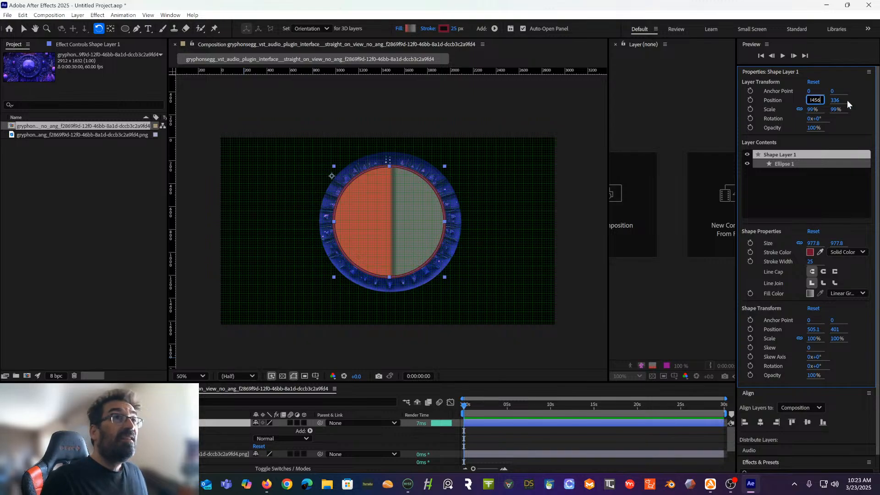
{"action": "left_click", "coordinate": [837, 99]}
{"action": "type", "text": "7"}
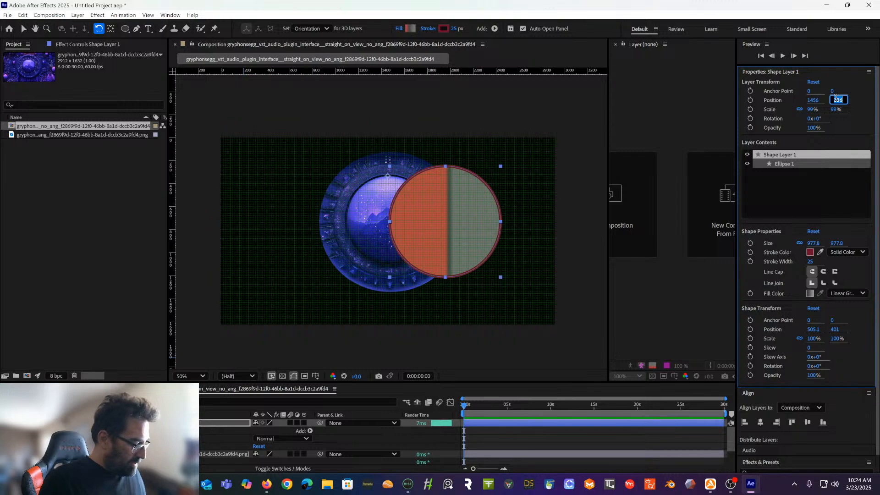
{"action": "type", "text": "92"}
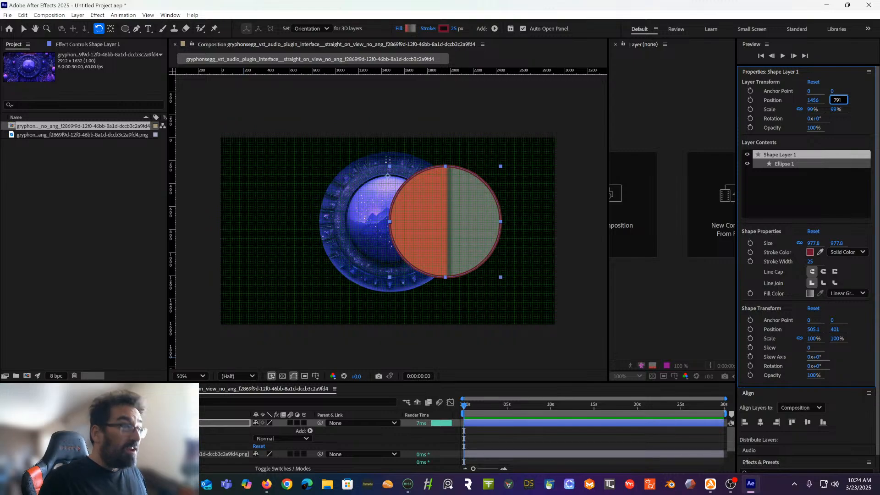
{"action": "key", "text": "Return"}
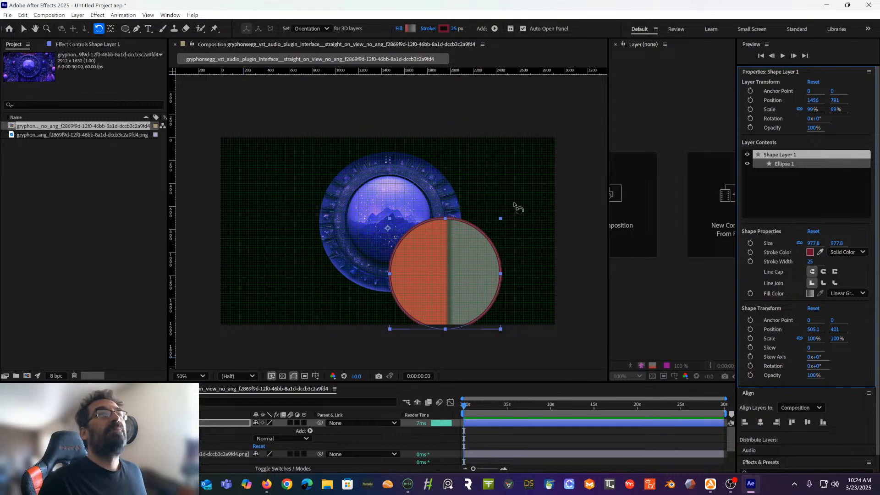
{"action": "left_click", "coordinate": [192, 454]}
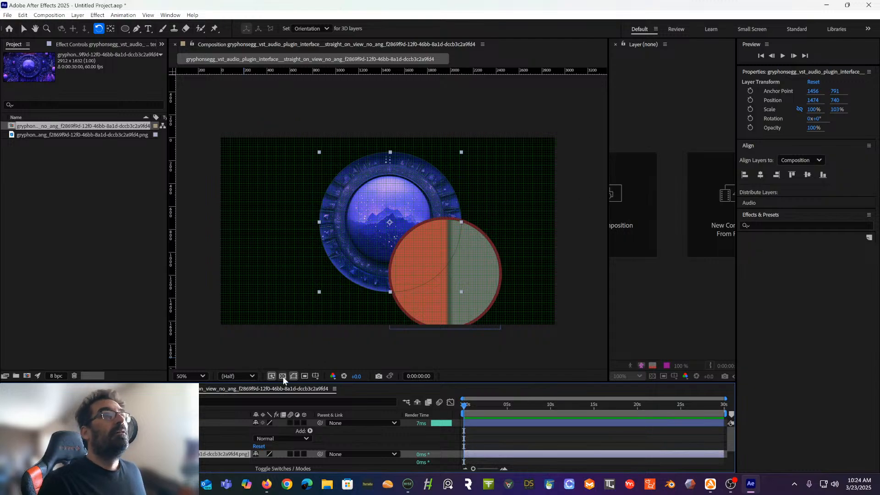
Set the shape layer's position to 1474, 740, matching the masked dial layer's position
{"action": "left_click", "coordinate": [147, 423]}
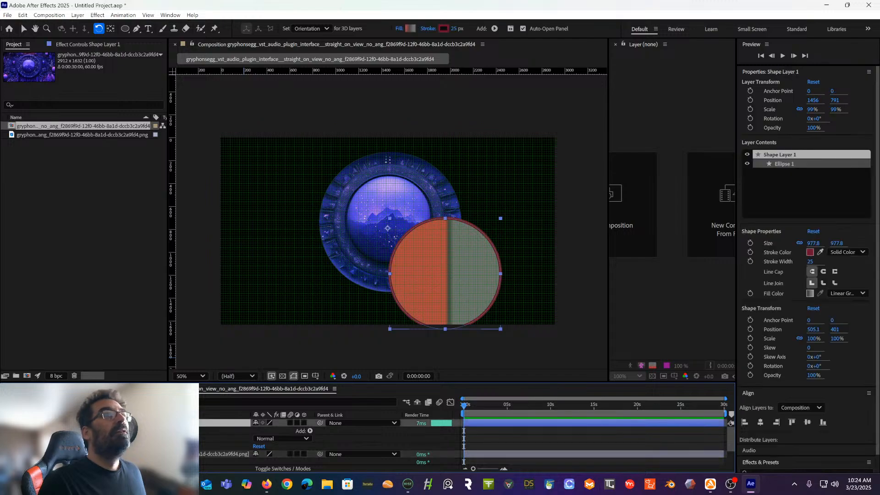
{"action": "left_click", "coordinate": [814, 100]}
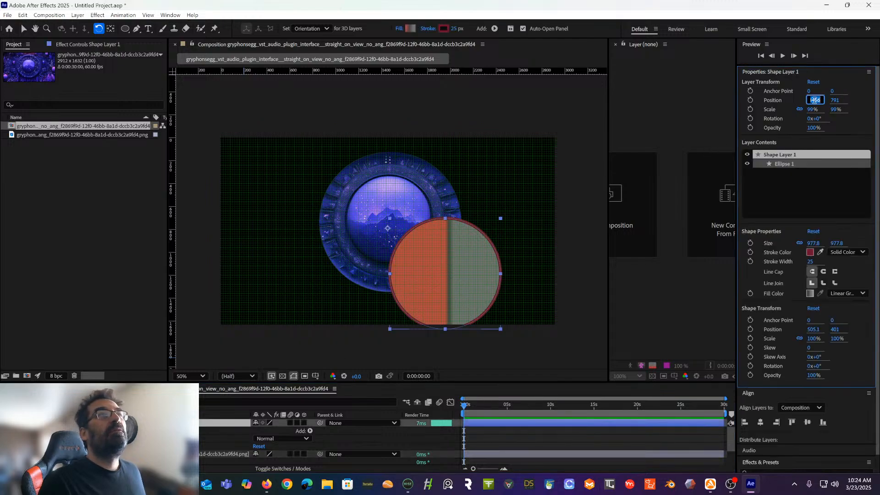
{"action": "type", "text": "1"}
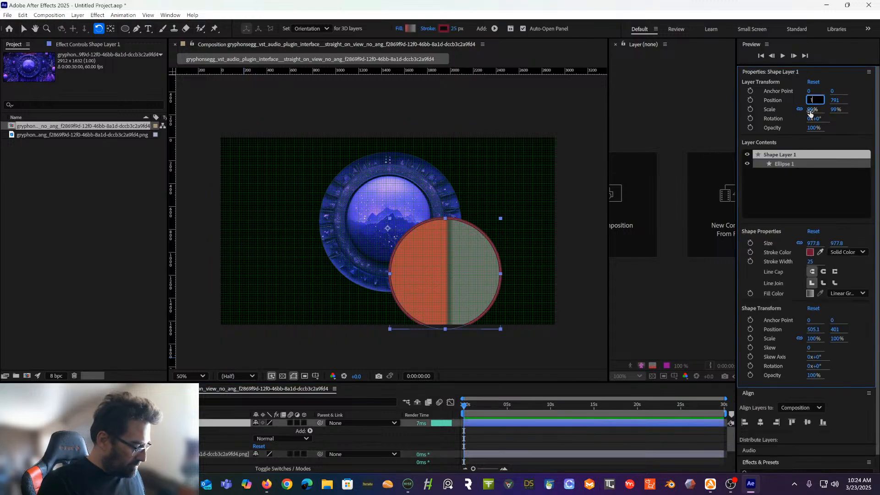
{"action": "type", "text": "474"}
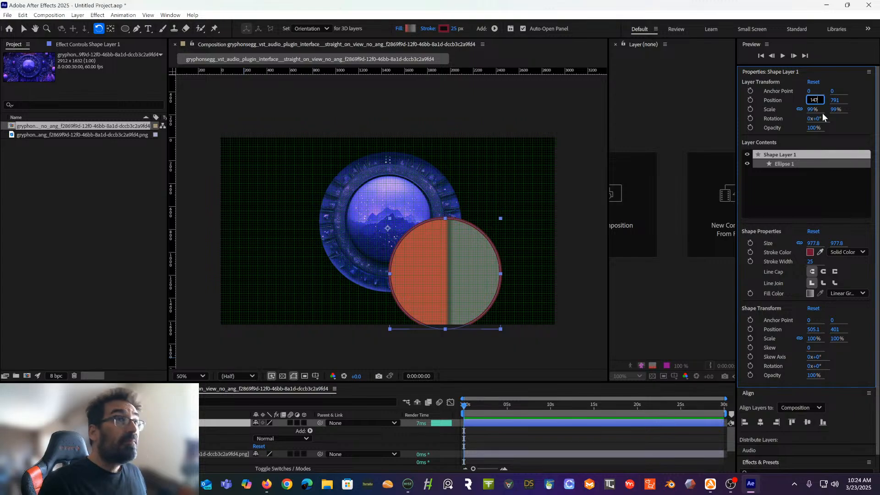
{"action": "left_click", "coordinate": [838, 99]}
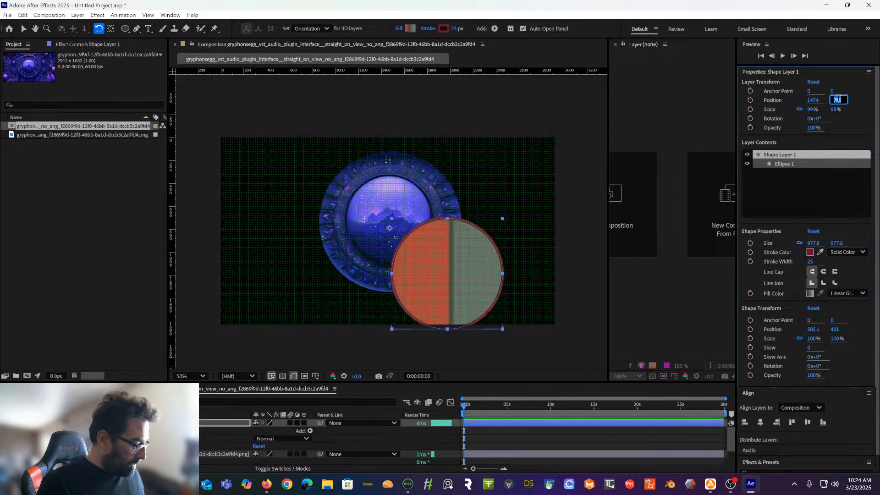
{"action": "type", "text": "740"}
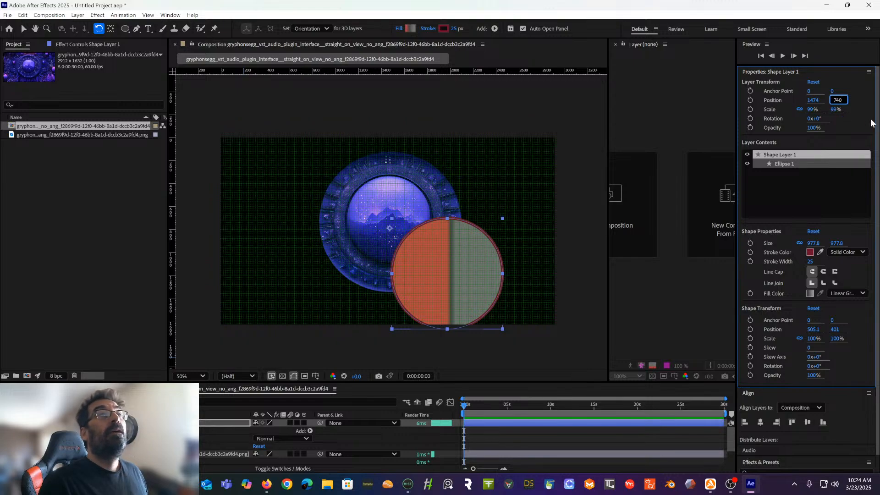
{"action": "key", "text": "Return"}
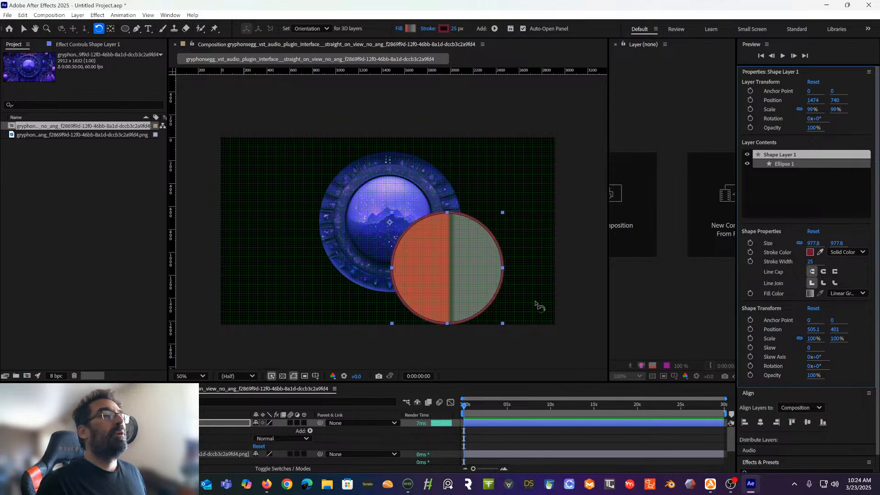
Set the shape layer's anchor point to 1456, 791 like the masked dial layer's, then try rotating the circle and undo the rotation
{"action": "left_click", "coordinate": [184, 454]}
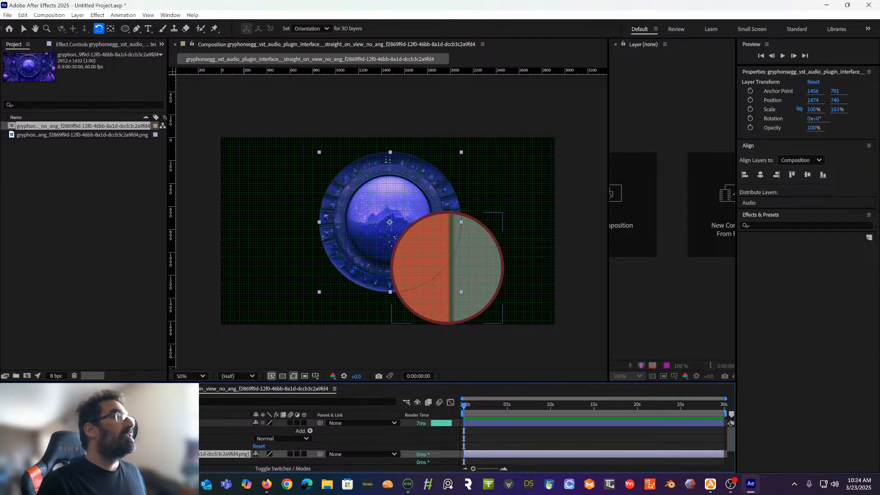
{"action": "left_click", "coordinate": [183, 423]}
{"action": "left_click", "coordinate": [815, 89]}
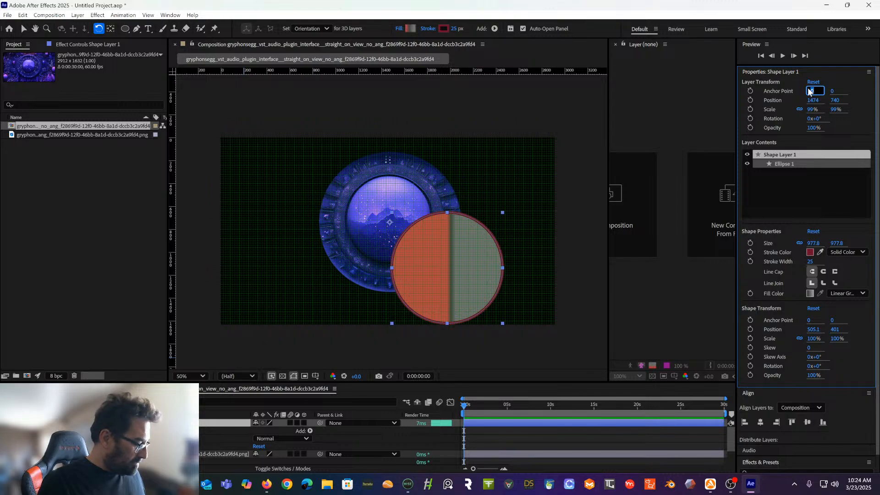
{"action": "type", "text": "1456"}
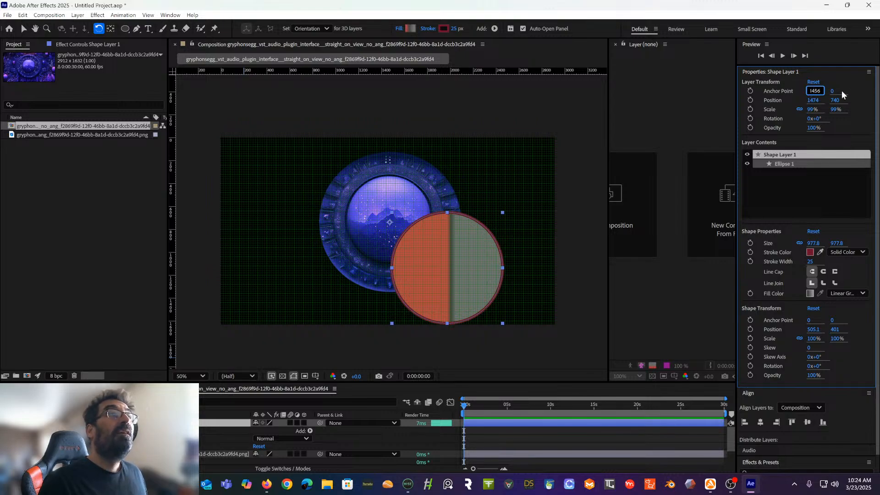
{"action": "key", "text": "Return"}
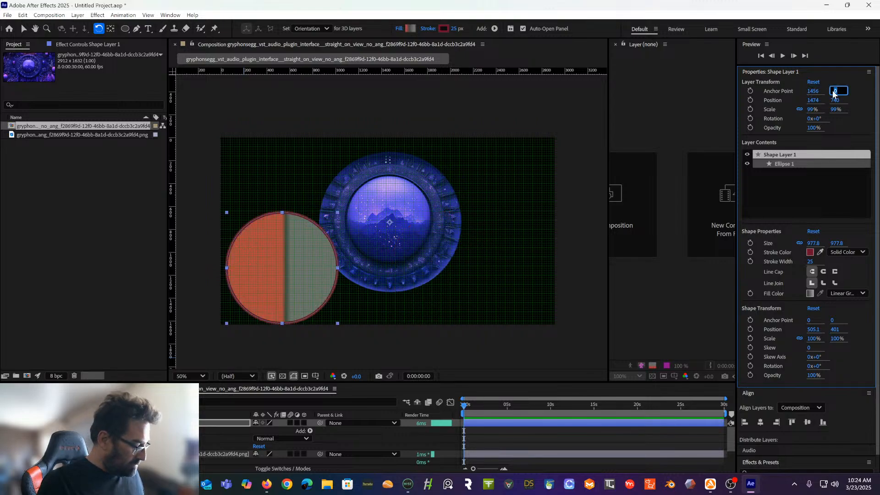
{"action": "type", "text": "791"}
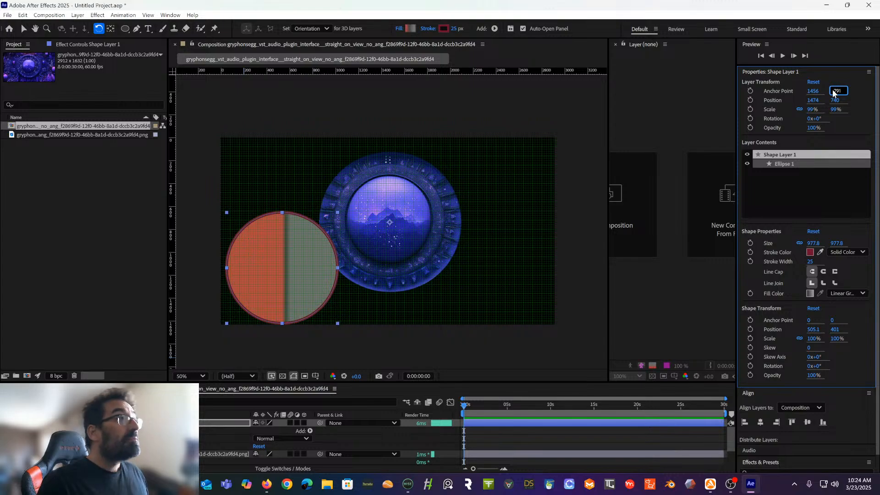
{"action": "type", "text": "0"}
{"action": "key", "text": "Return"}
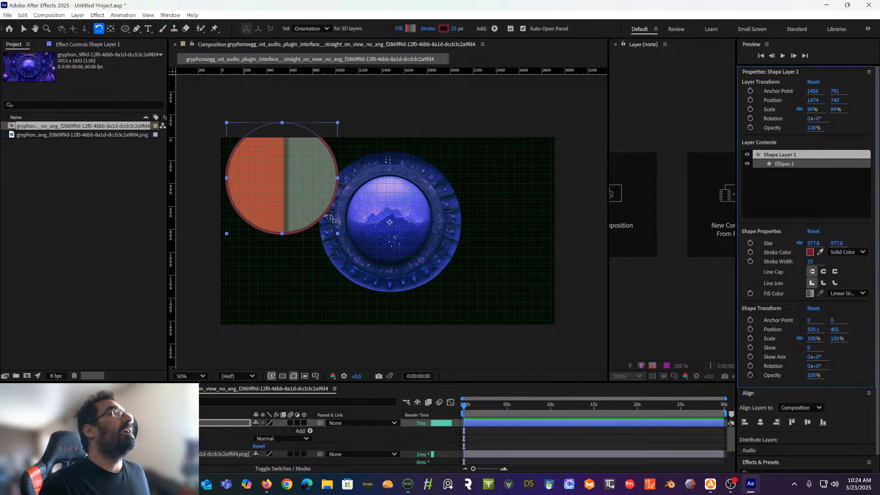
{"action": "left_click_drag", "start_coordinate": [299, 183], "coordinate": [309, 170]}
{"action": "key", "text": "ctrl+z"}
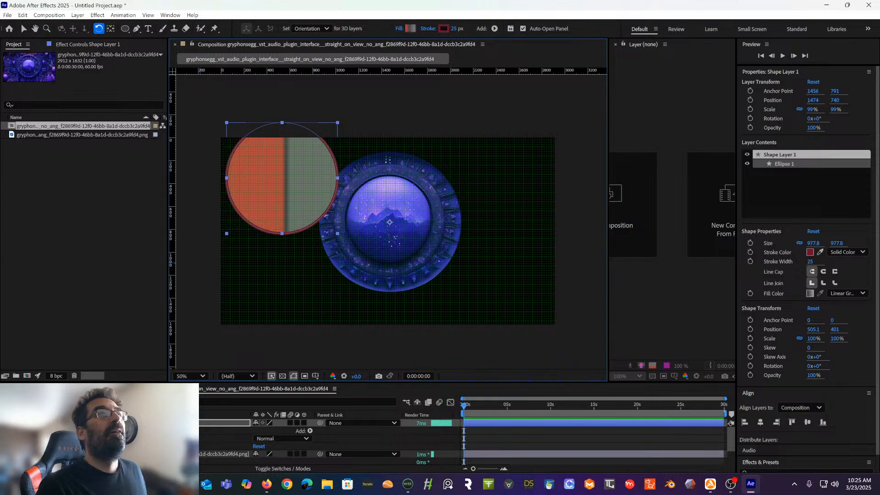
Set the shape layer's position to 0, 0
{"action": "left_click", "coordinate": [814, 99]}
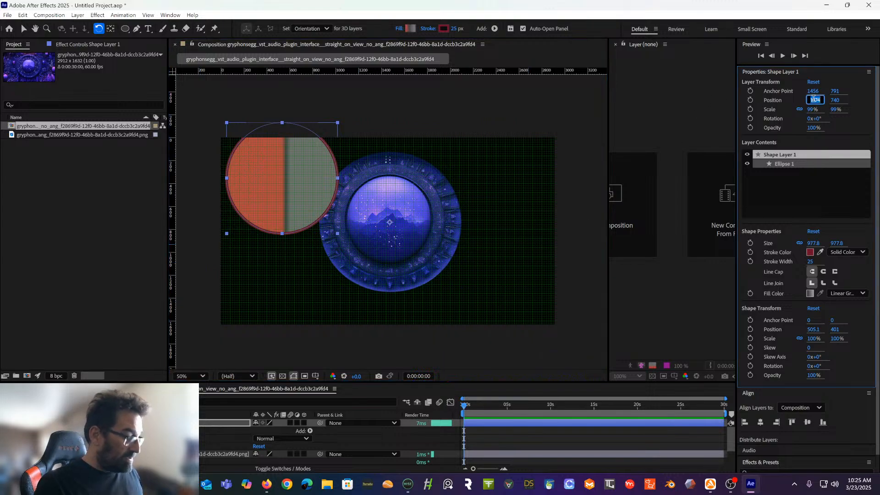
{"action": "type", "text": "0"}
{"action": "key", "text": "Tab"}
{"action": "type", "text": "0"}
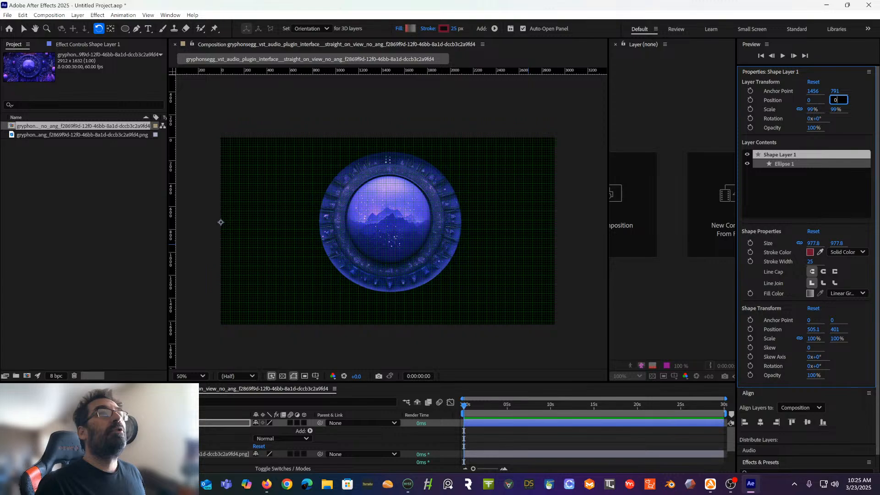
{"action": "key", "text": "Return"}
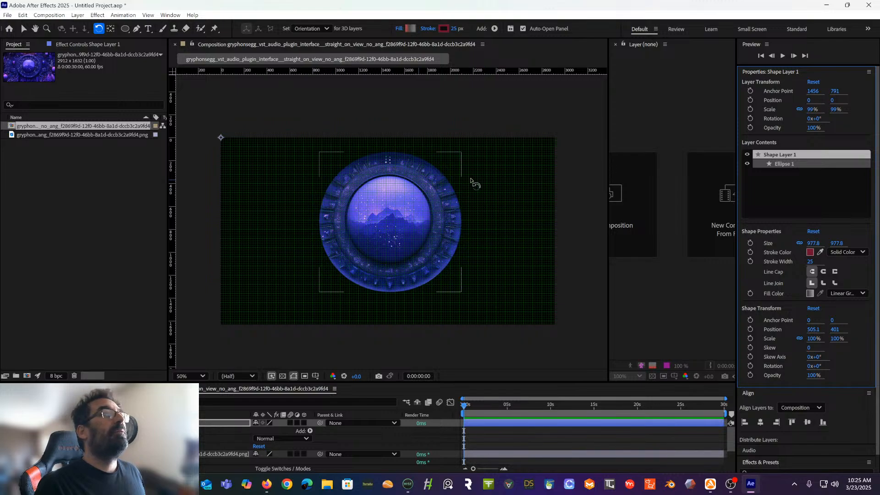
Check the transform values of the two image layers and set the shape layer's position to 1456, 816, matching the unmasked image layer
{"action": "scroll", "coordinate": [267, 419], "scroll_direction": "down", "scroll_amount": 1}
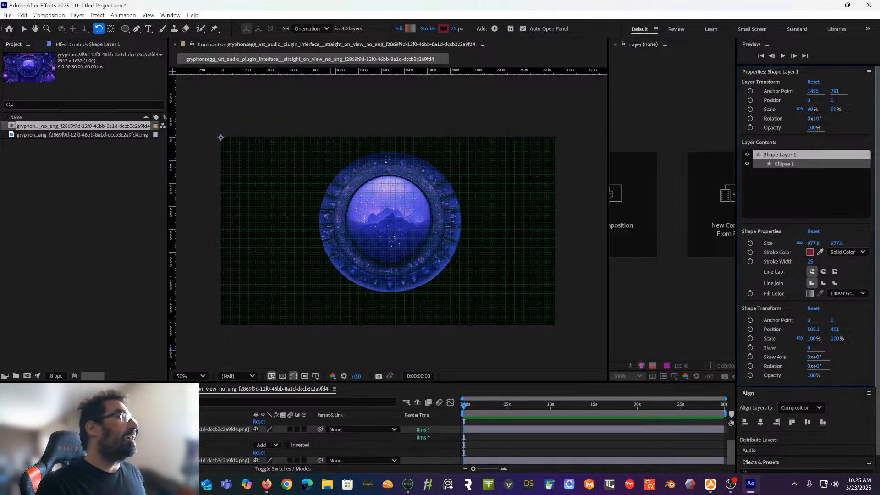
{"action": "left_click", "coordinate": [221, 137]}
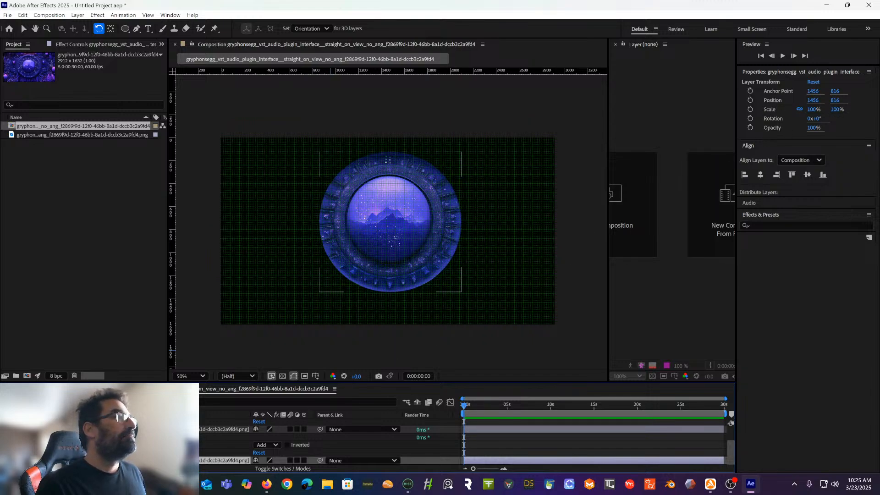
{"action": "left_click", "coordinate": [188, 429]}
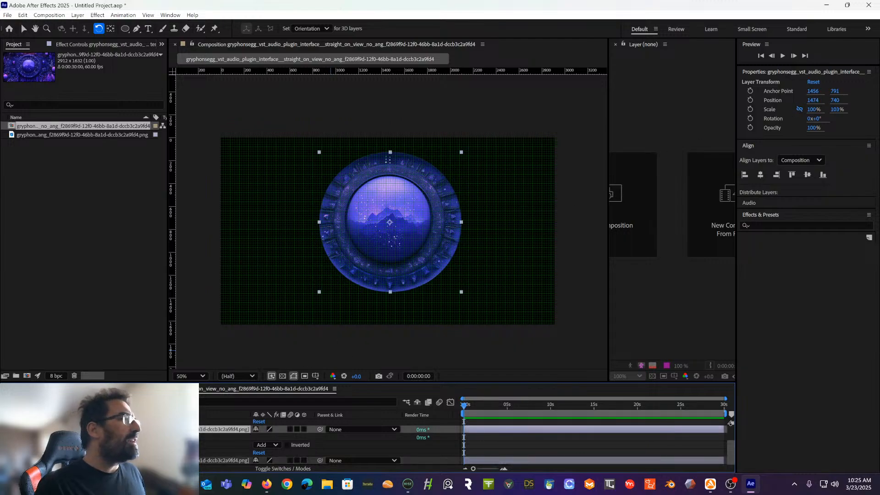
{"action": "left_click", "coordinate": [188, 460]}
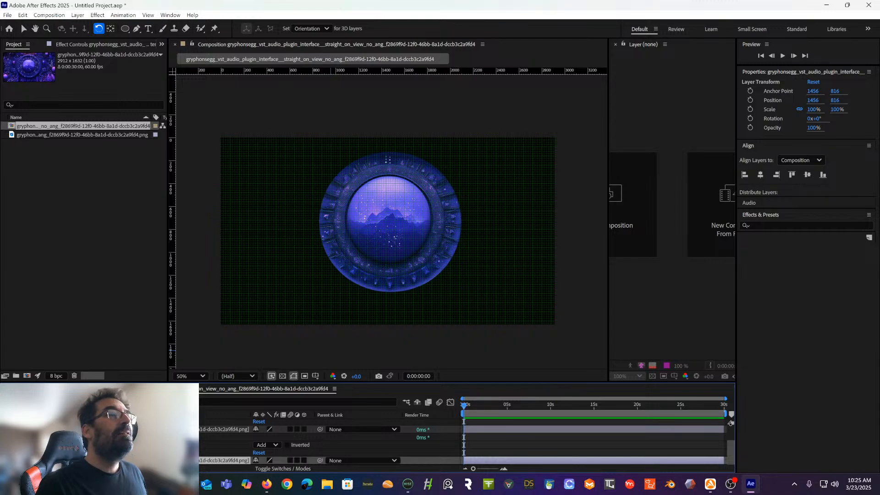
{"action": "scroll", "coordinate": [188, 442], "scroll_direction": "up", "scroll_amount": 2}
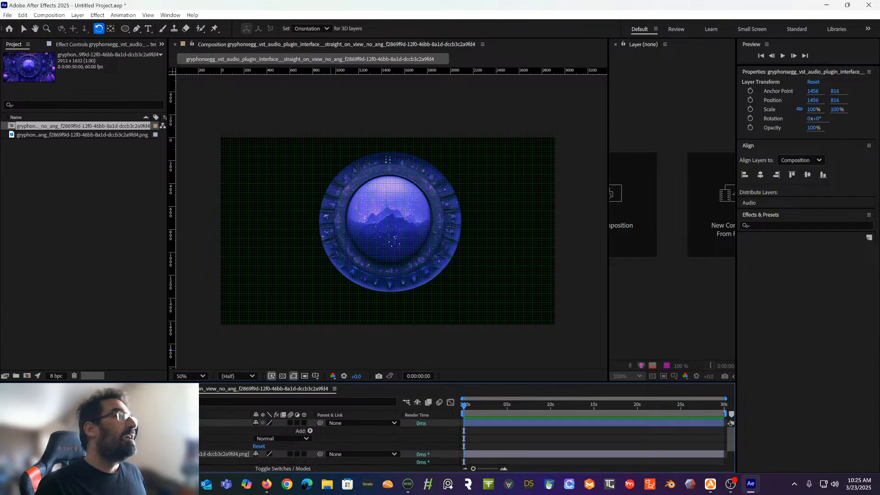
{"action": "left_click", "coordinate": [188, 423]}
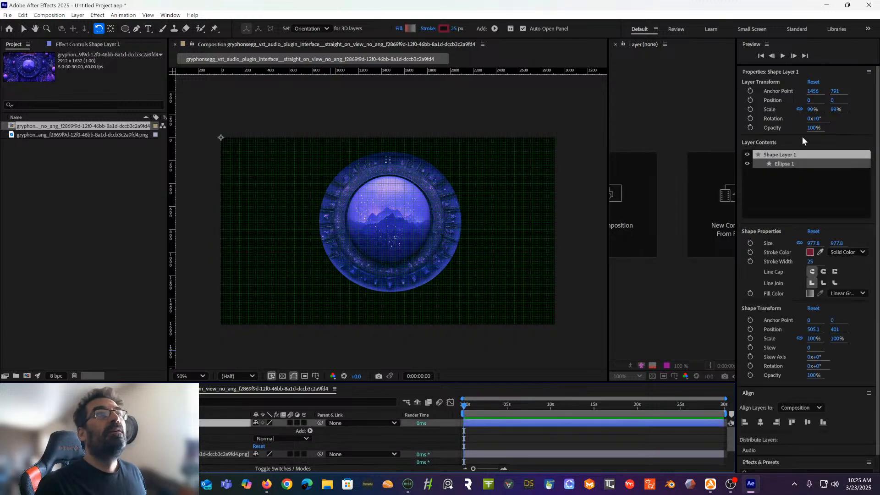
{"action": "left_click", "coordinate": [811, 101]}
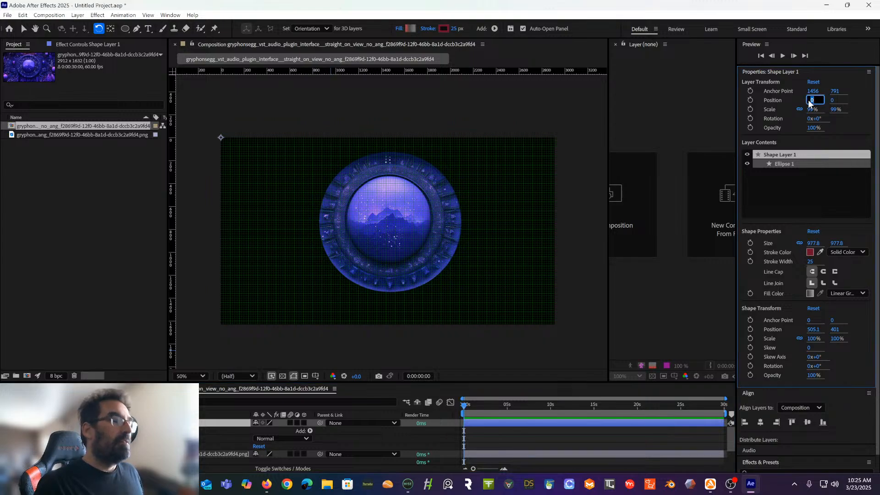
{"action": "type", "text": "1"}
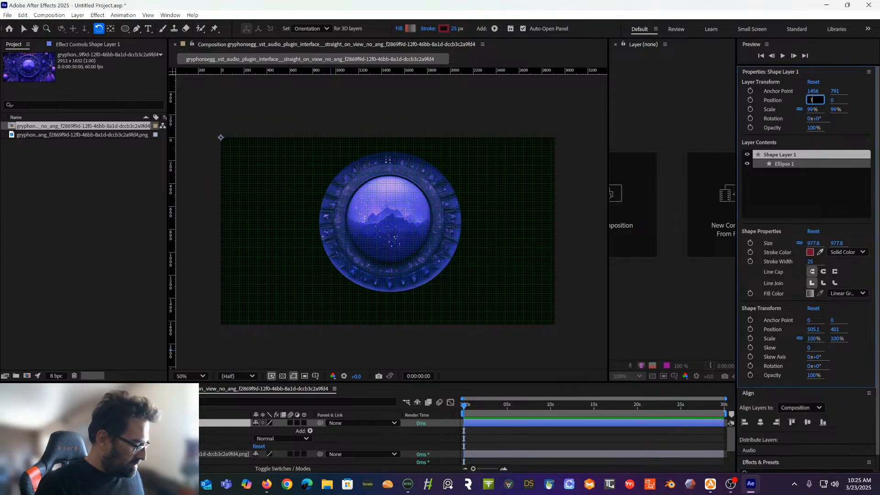
{"action": "type", "text": "45"}
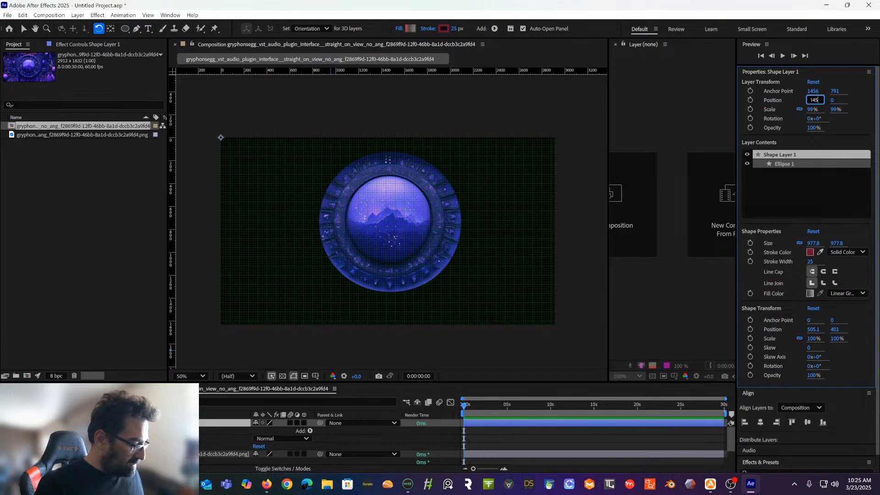
{"action": "type", "text": "6"}
{"action": "key", "text": "Return"}
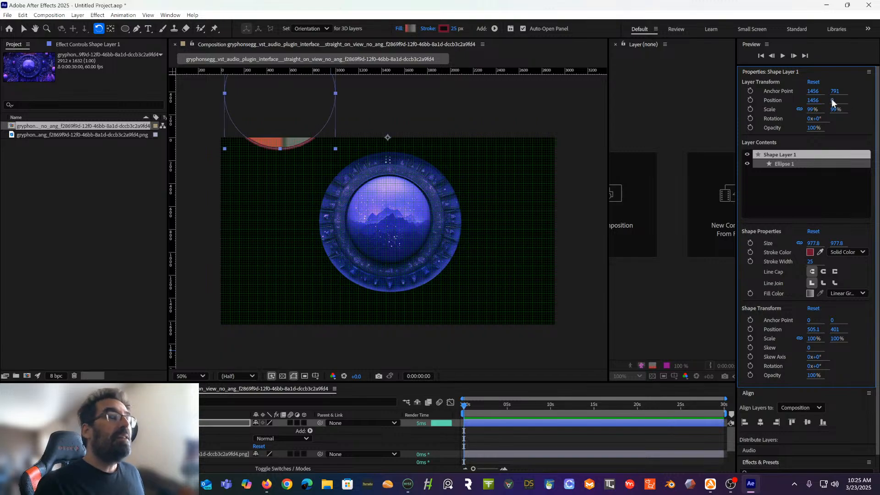
{"action": "left_click", "coordinate": [834, 100]}
{"action": "type", "text": "816"}
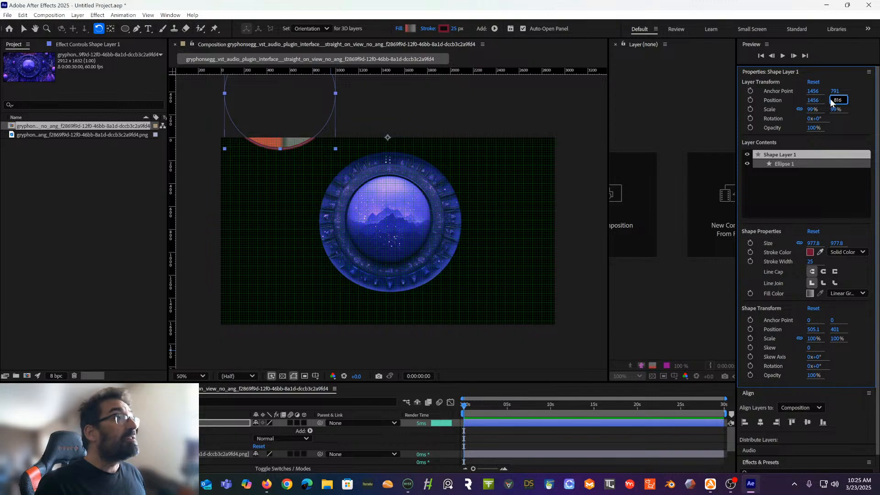
{"action": "key", "text": "Return"}
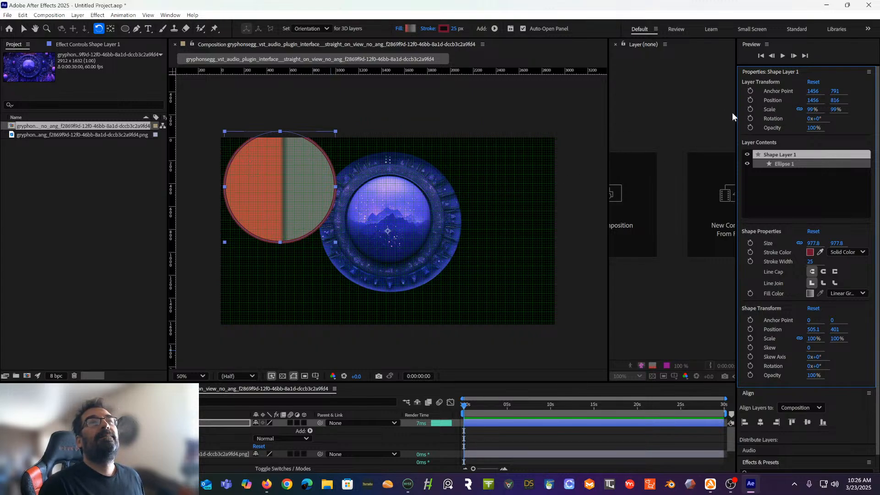
Compare the anchor points of the dial and circle layers, and set the shape layer's scale to 100%
{"action": "left_click", "coordinate": [394, 240]}
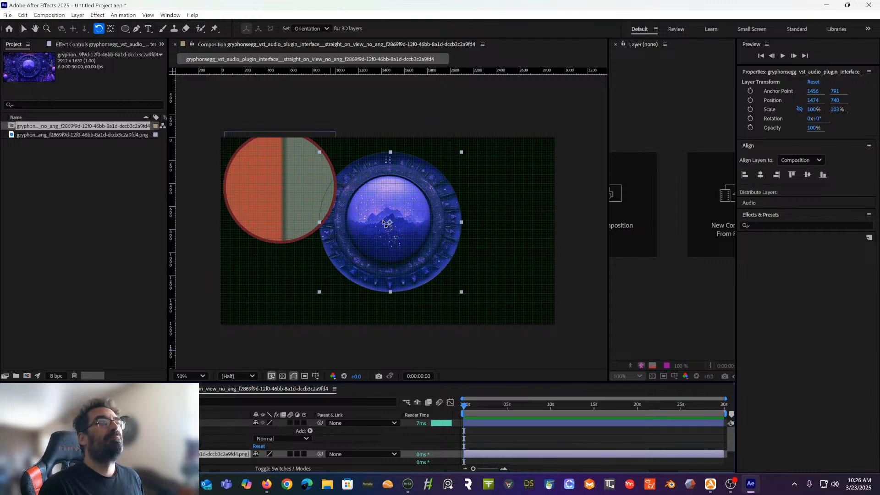
{"action": "left_click", "coordinate": [272, 199]}
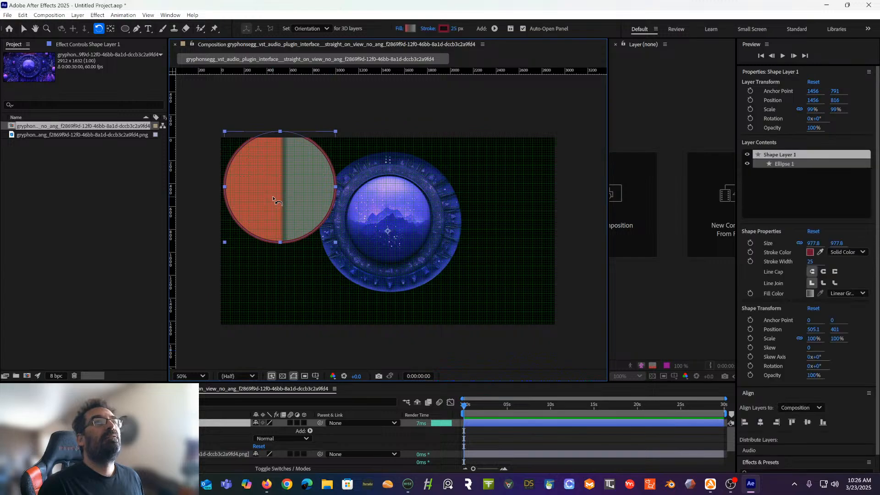
{"action": "key", "text": "ctrl+Down"}
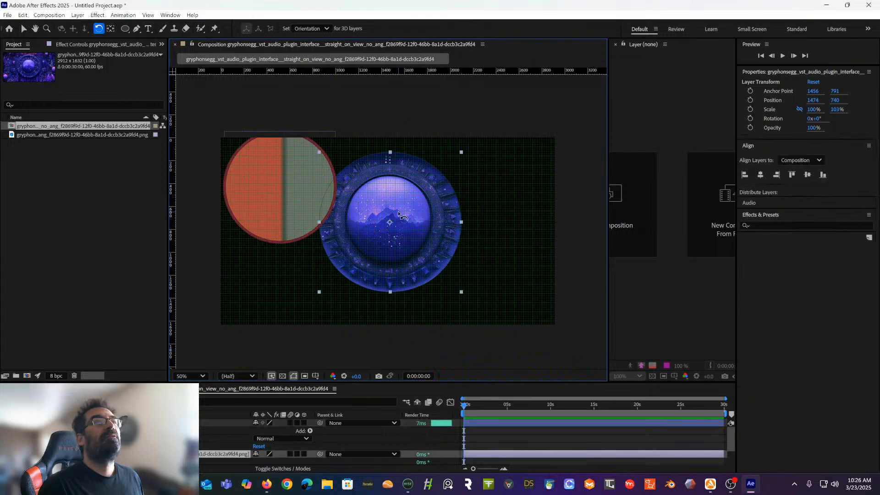
{"action": "left_click", "coordinate": [277, 200]}
{"action": "left_click", "coordinate": [813, 109]}
{"action": "type", "text": "100"}
{"action": "left_click", "coordinate": [833, 110]}
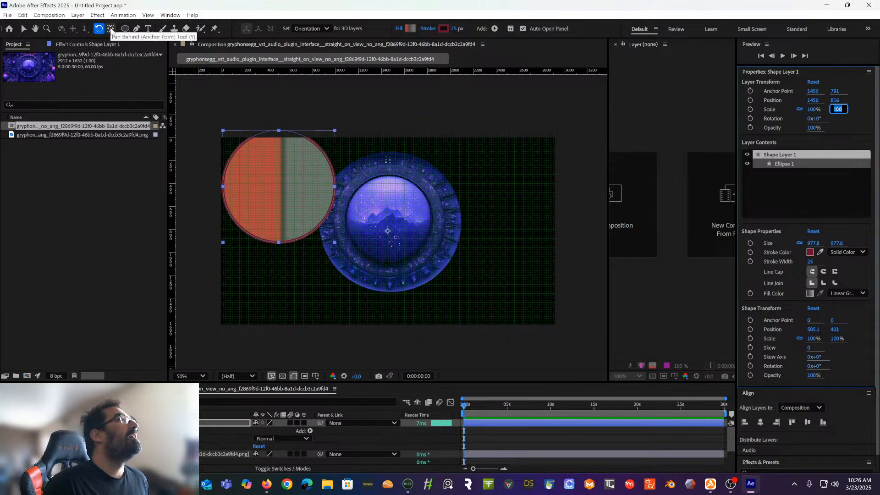
Move the circle by eye over the dial's centre, to a layer position of about 2404, 1110
{"action": "left_click", "coordinate": [23, 28]}
{"action": "left_click_drag", "start_coordinate": [278, 179], "coordinate": [380, 220]}
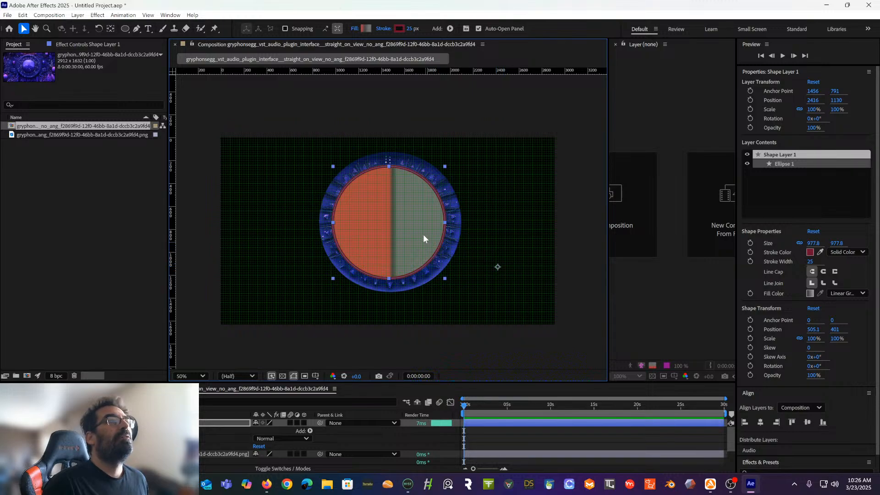
{"action": "mouse_move", "coordinate": [391, 216]}
{"action": "left_mouse_down"}
{"action": "mouse_move", "coordinate": [395, 202]}
{"action": "mouse_move", "coordinate": [399, 214]}
{"action": "mouse_move", "coordinate": [390, 206]}
{"action": "left_mouse_up"}
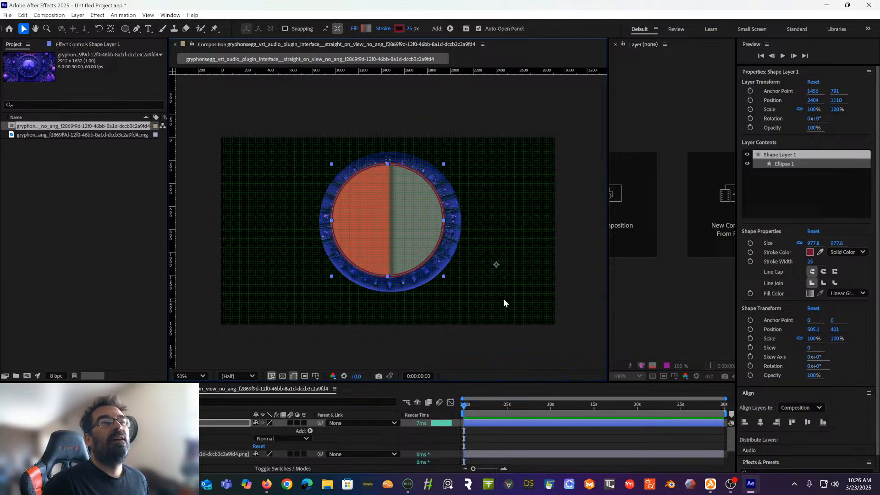
Set the ellipse's size to 1000 by 1000 in the shape properties
{"action": "left_click", "coordinate": [814, 243]}
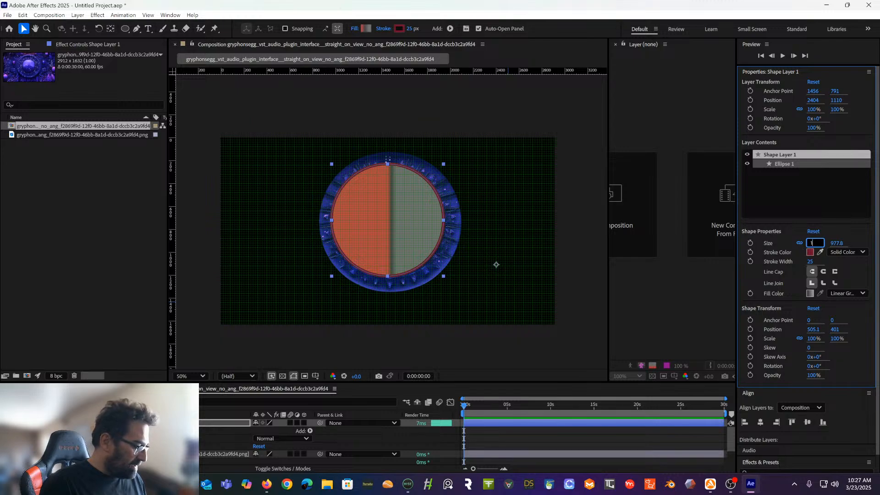
{"action": "left_click", "coordinate": [842, 245]}
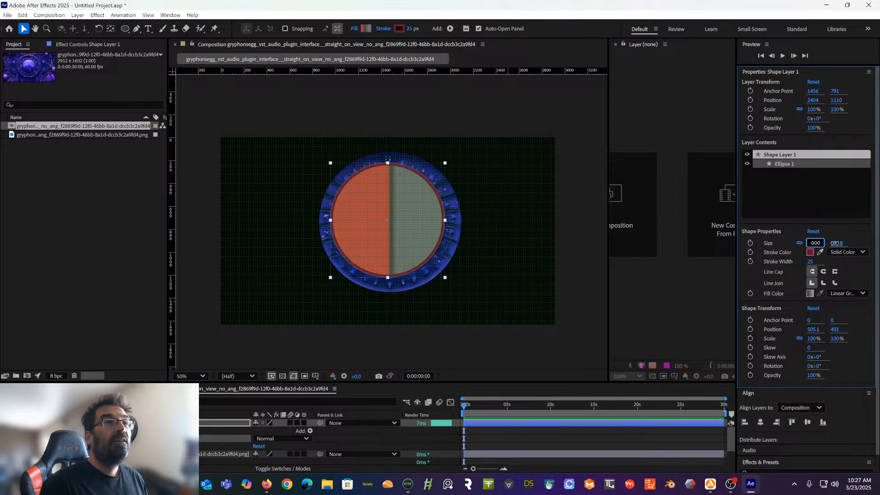
{"action": "key", "text": "Return"}
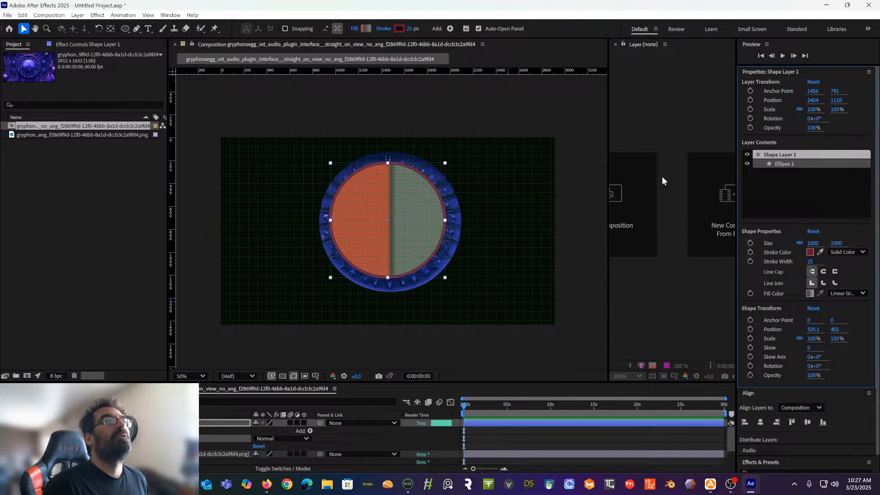
Set the shape layer's anchor point to 500, 500
{"action": "left_click", "coordinate": [813, 90]}
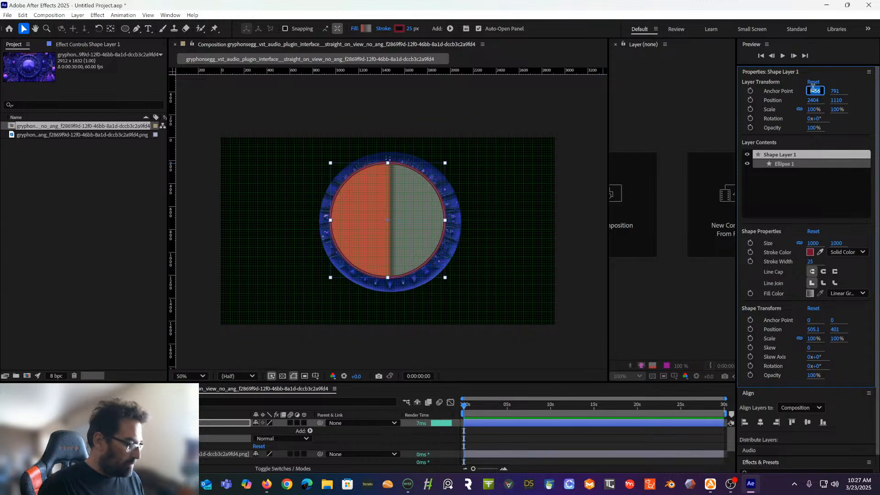
{"action": "type", "text": "500"}
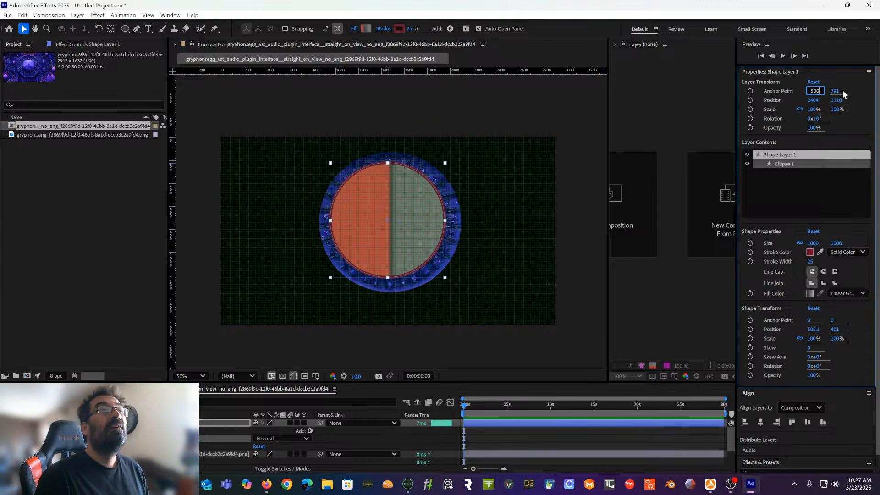
{"action": "left_click", "coordinate": [837, 91]}
{"action": "type", "text": "500"}
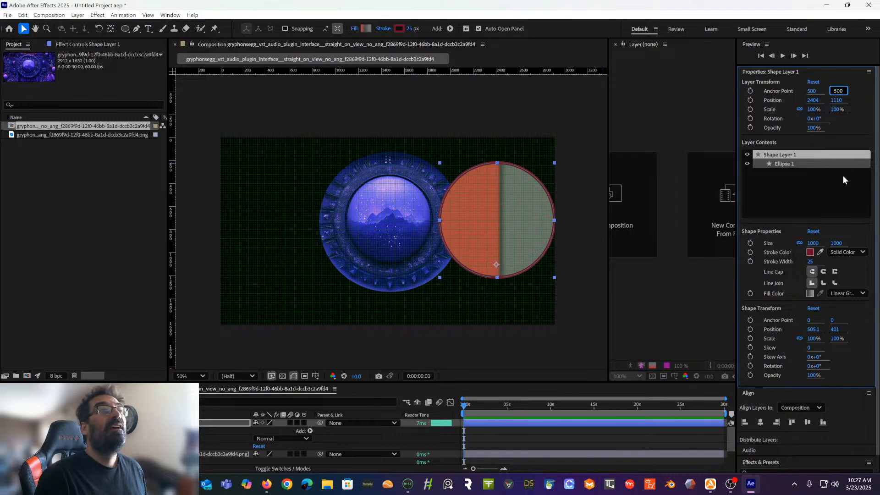
{"action": "key", "text": "Return"}
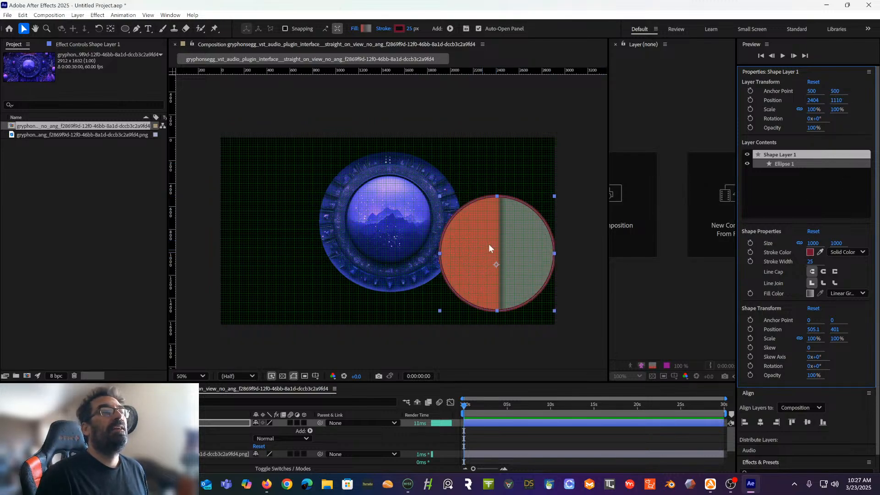
Move the circle freehand over the dial and past its centre, and set the shape layer's position to 0, 0
{"action": "left_click_drag", "start_coordinate": [515, 243], "coordinate": [404, 212]}
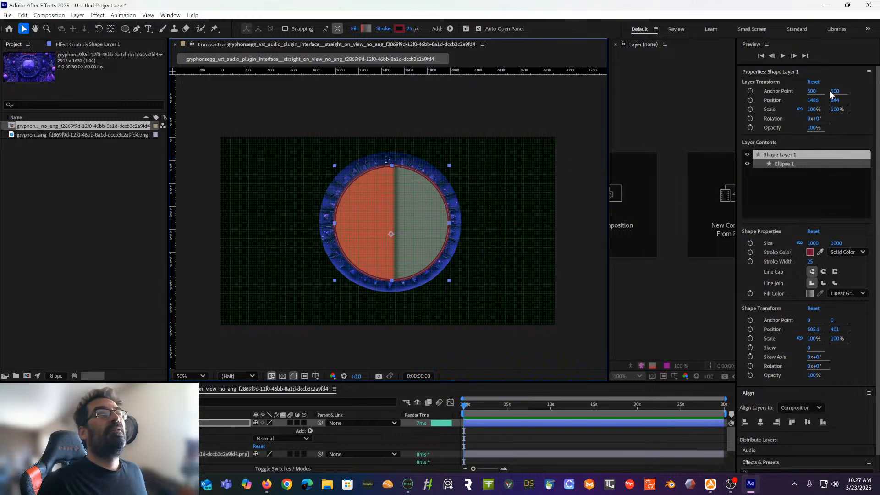
{"action": "left_click_drag", "start_coordinate": [395, 232], "coordinate": [359, 233]}
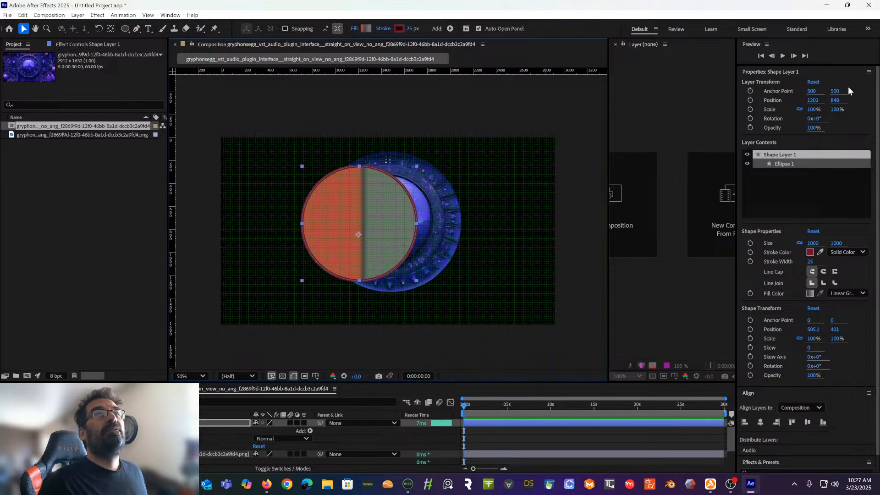
{"action": "left_click", "coordinate": [816, 101]}
{"action": "type", "text": "0"}
{"action": "key", "text": "Return"}
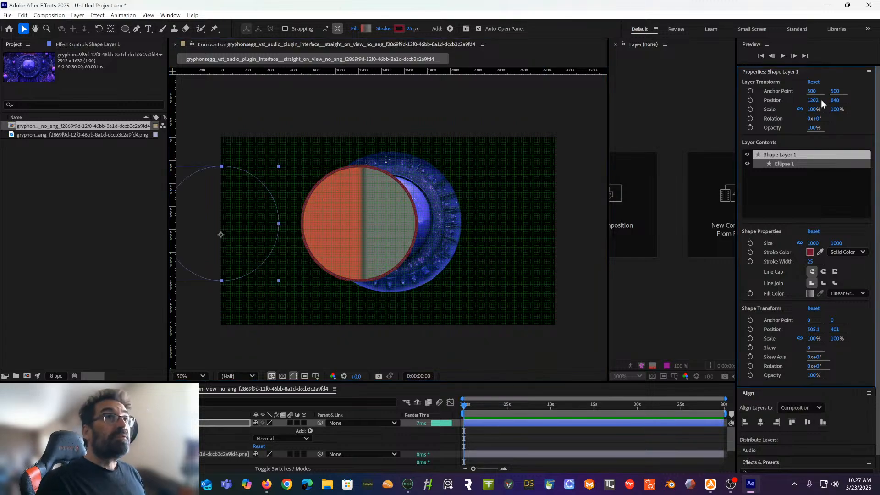
{"action": "left_click", "coordinate": [837, 100]}
{"action": "type", "text": "0"}
{"action": "key", "text": "Return"}
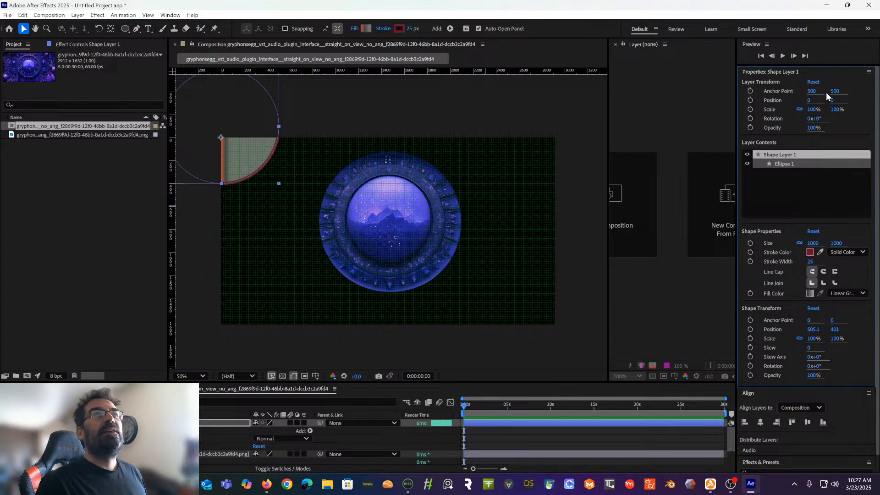
Set the shape layer's anchor point to 0, 0
{"action": "left_click", "coordinate": [811, 92]}
{"action": "type", "text": "0"}
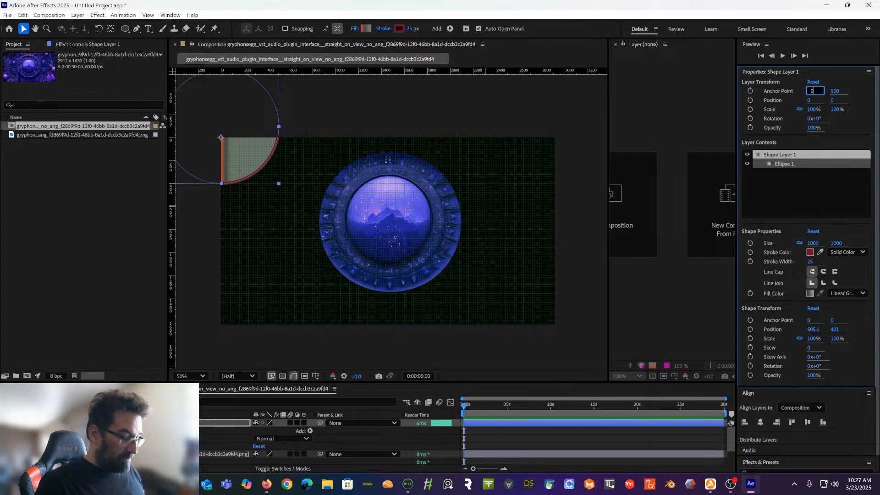
{"action": "key", "text": "Return"}
{"action": "key", "text": "ctrl+z"}
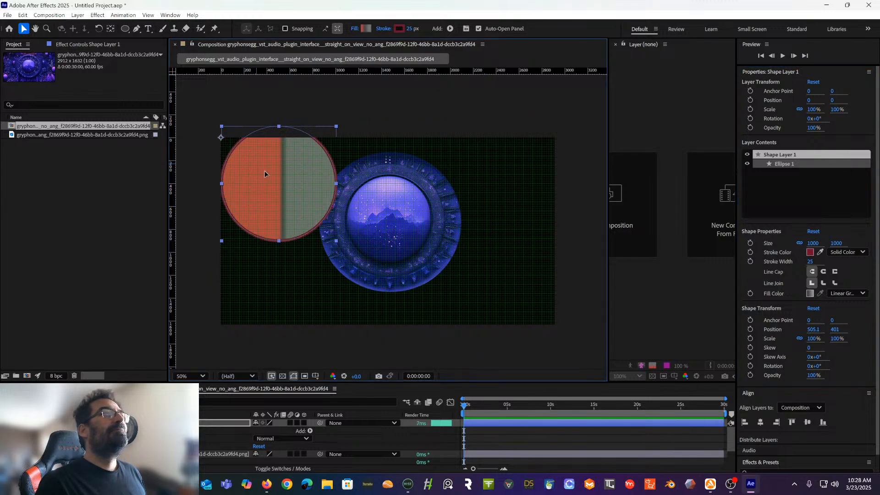
Move the circle to a layer position of about 156, 124, and delete its shape layer
{"action": "left_click_drag", "start_coordinate": [256, 166], "coordinate": [274, 180]}
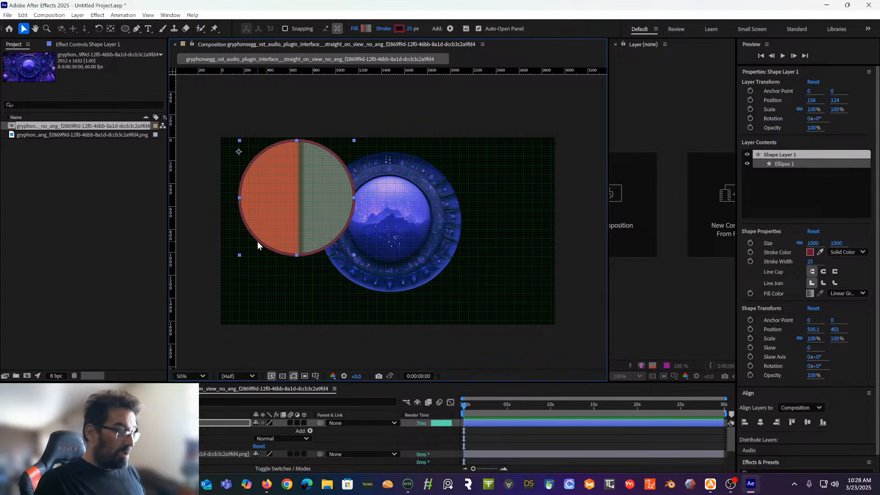
{"action": "key", "text": "Delete"}
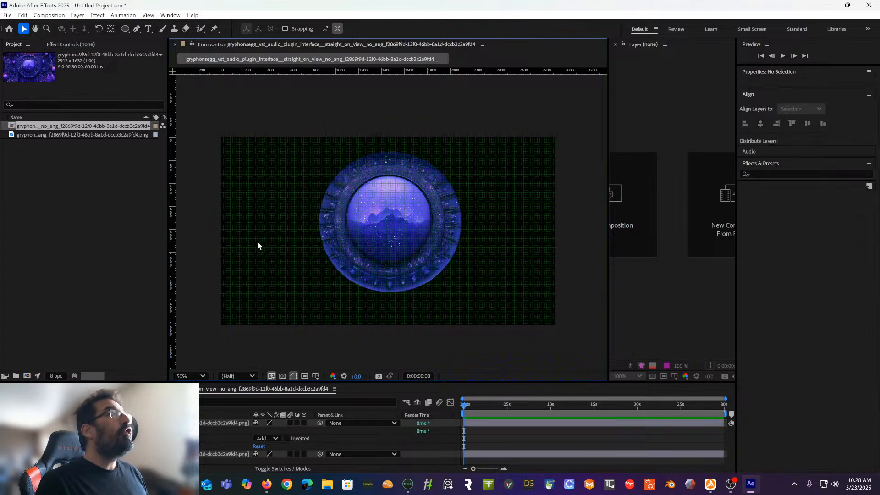
Create a new shape layer and draw a circle about 866 px across over the dial
{"action": "left_click", "coordinate": [78, 15]}
{"action": "mouse_move", "coordinate": [100, 27]}
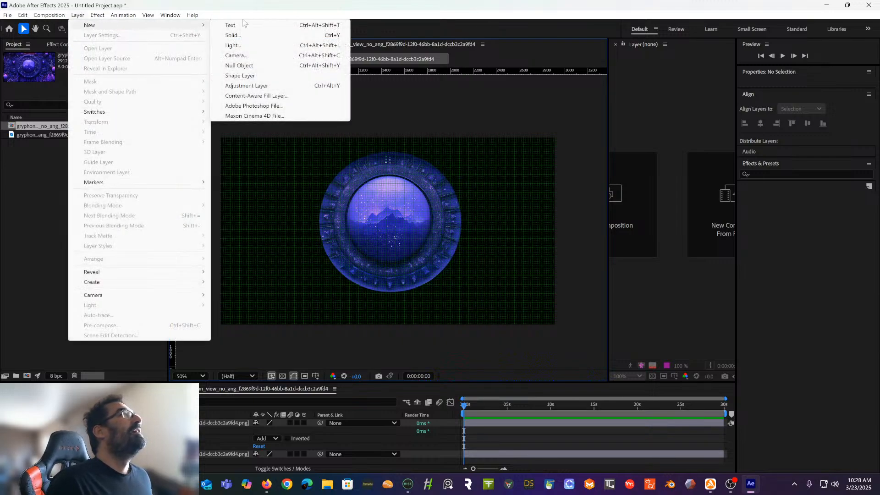
{"action": "left_click", "coordinate": [255, 76]}
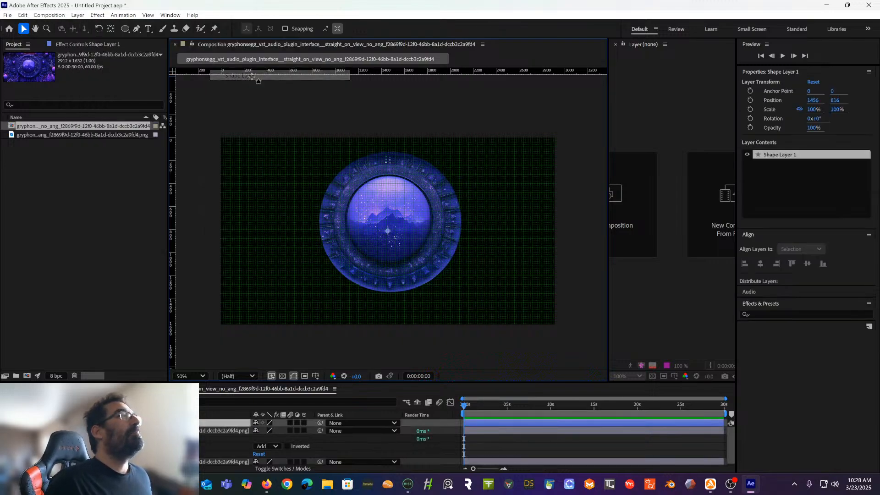
{"action": "left_click_drag", "start_coordinate": [333, 182], "coordinate": [414, 281]}
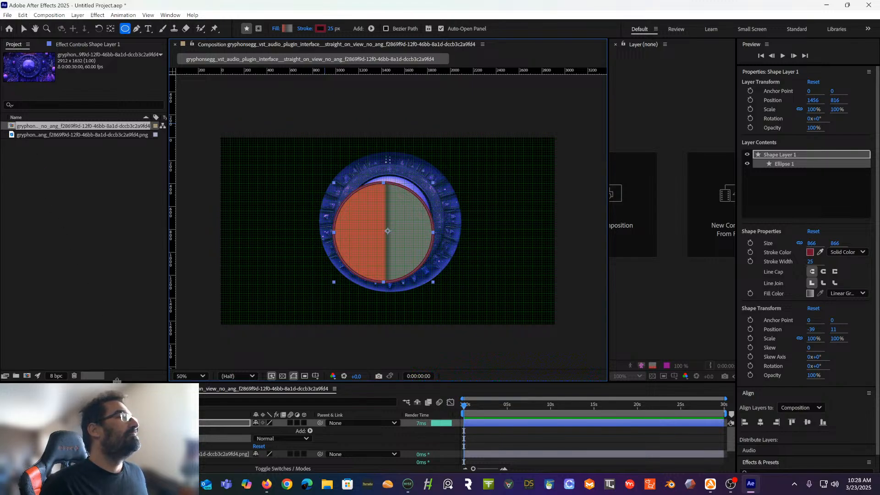
Pre-compose the circle's shape layer as Shape Layer 1 Comp 1 with all attributes moved, and delete the pre-composed layer from the main composition
{"action": "right_click", "coordinate": [120, 421]}
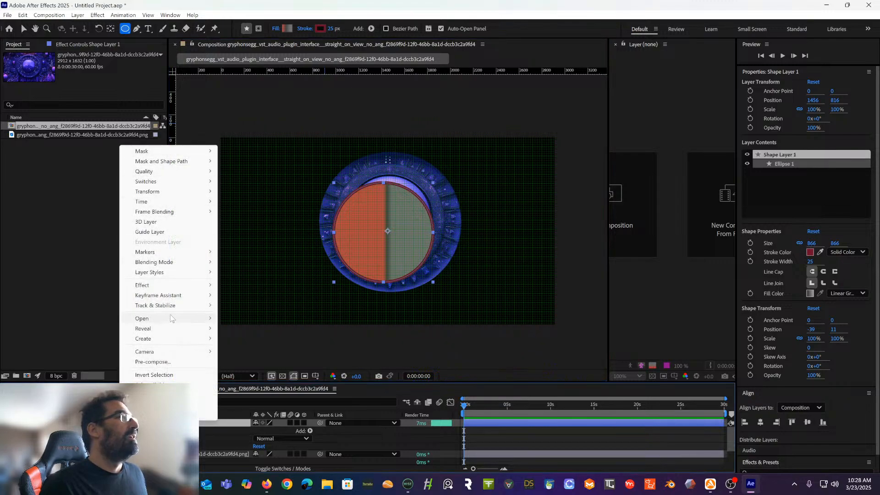
{"action": "left_click", "coordinate": [153, 361]}
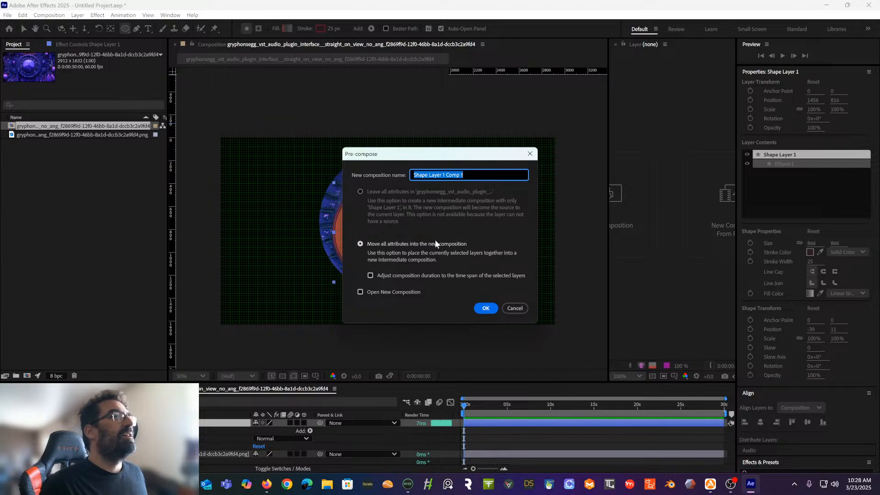
{"action": "left_click", "coordinate": [486, 308]}
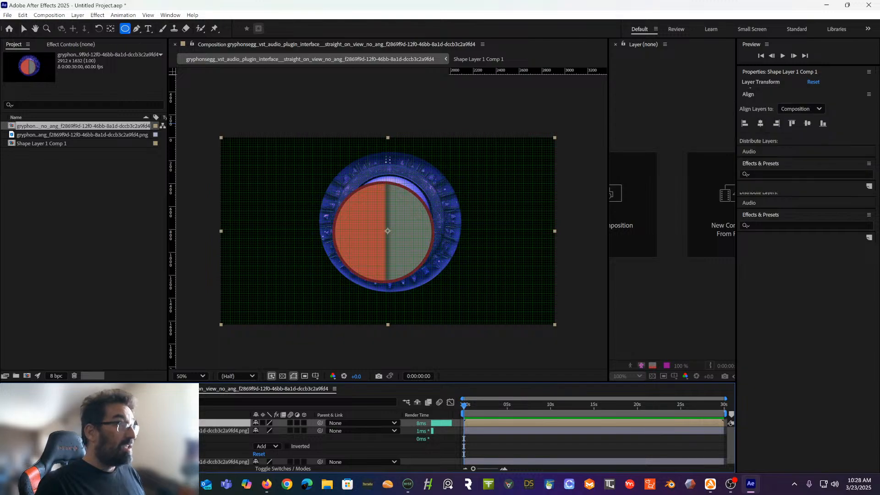
{"action": "key", "text": "Delete"}
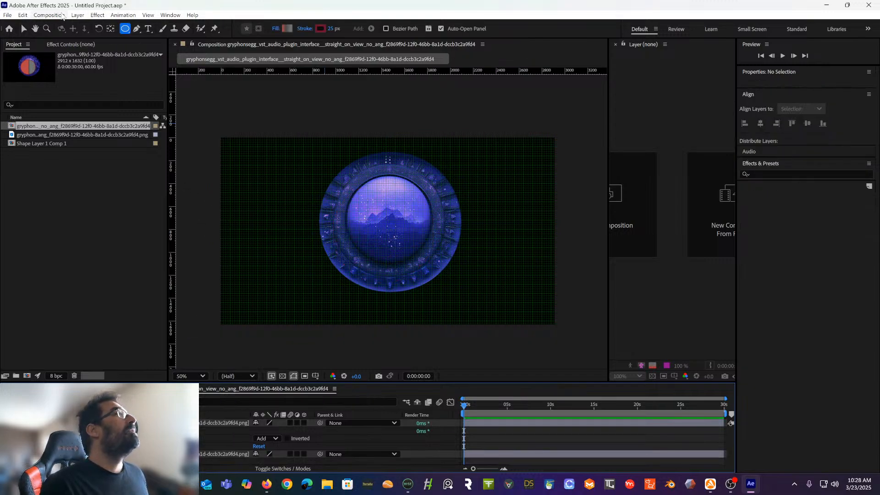
{"action": "right_click", "coordinate": [55, 173]}
{"action": "left_click", "coordinate": [74, 180]}
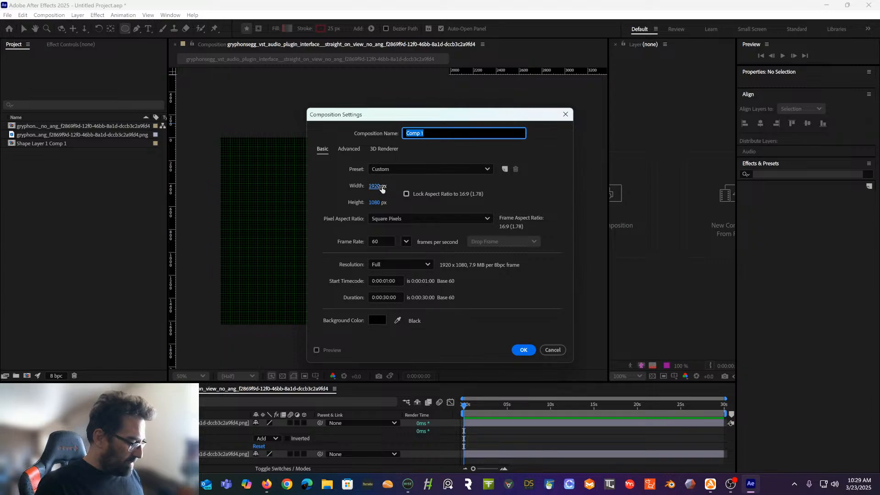
{"action": "type", "text": "0"}
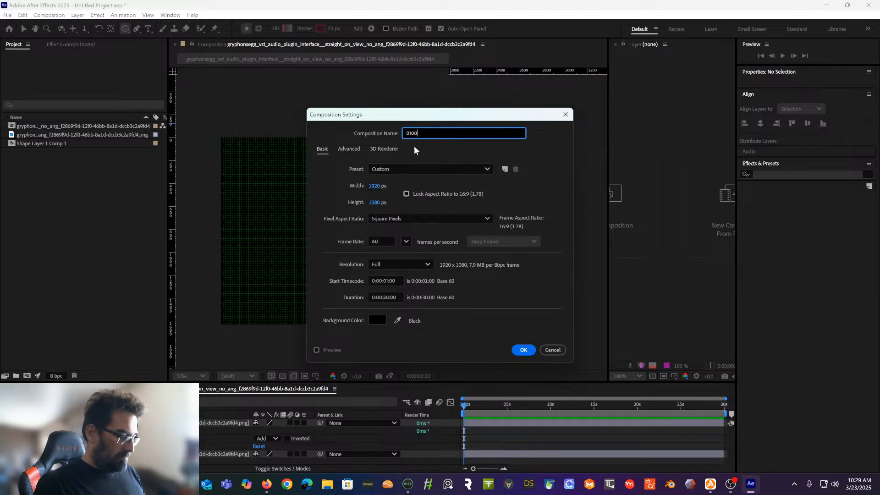
{"action": "left_click", "coordinate": [553, 350]}
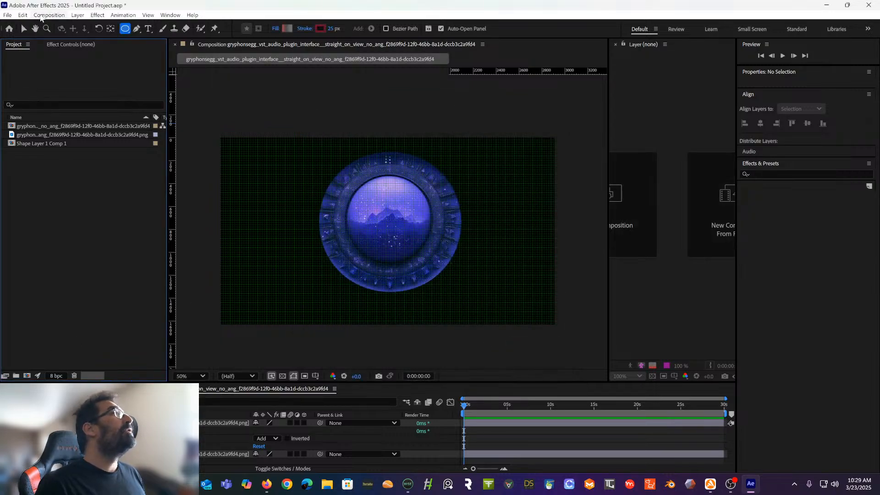
{"action": "left_click", "coordinate": [77, 15]}
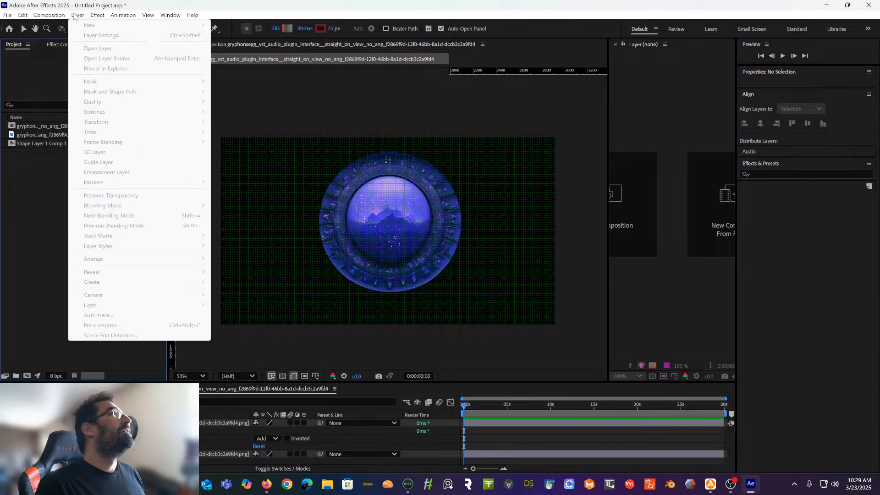
{"action": "left_click", "coordinate": [8, 15]}
{"action": "mouse_move", "coordinate": [116, 29]}
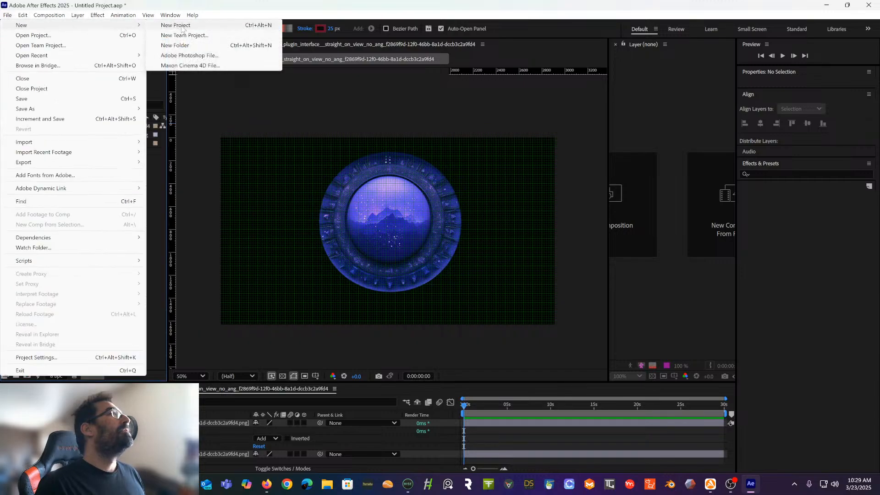
{"action": "left_click", "coordinate": [50, 164]}
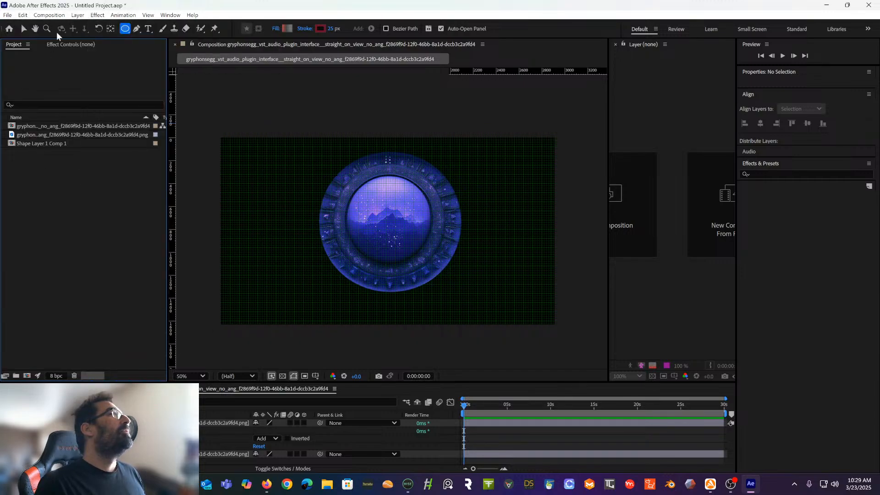
{"action": "left_click", "coordinate": [78, 17]}
{"action": "left_click", "coordinate": [16, 195]}
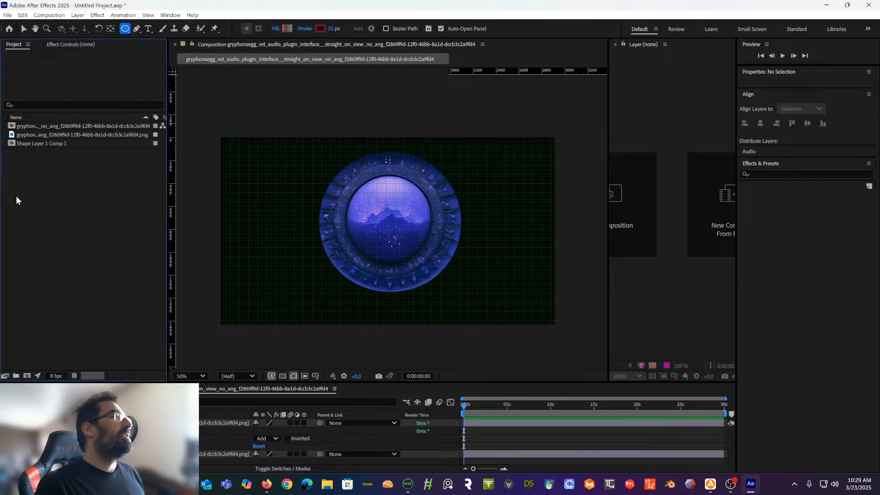
Create a new empty shape layer in the main composition above the masked dial layer
{"action": "left_click", "coordinate": [137, 423]}
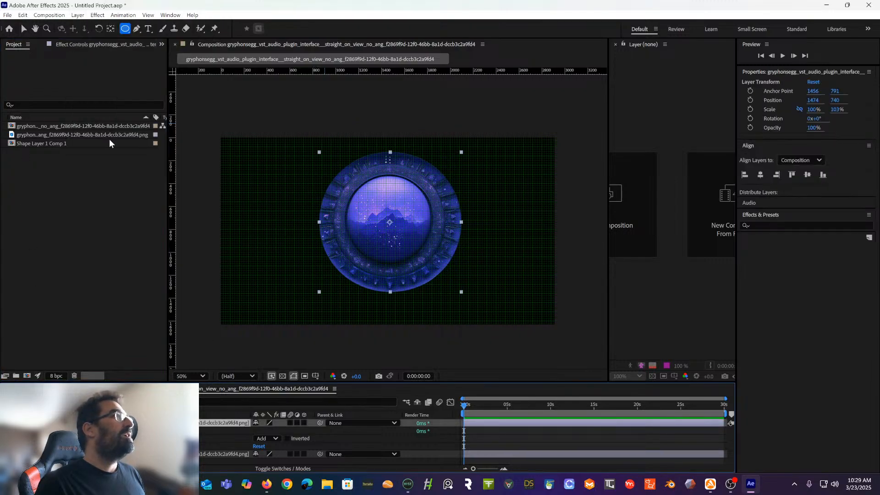
{"action": "left_click", "coordinate": [78, 15]}
{"action": "mouse_move", "coordinate": [90, 25]}
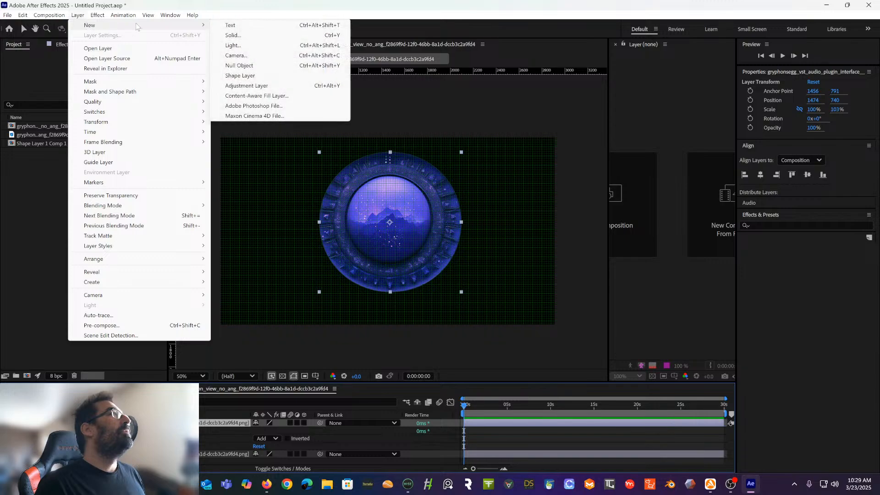
{"action": "left_click", "coordinate": [251, 77]}
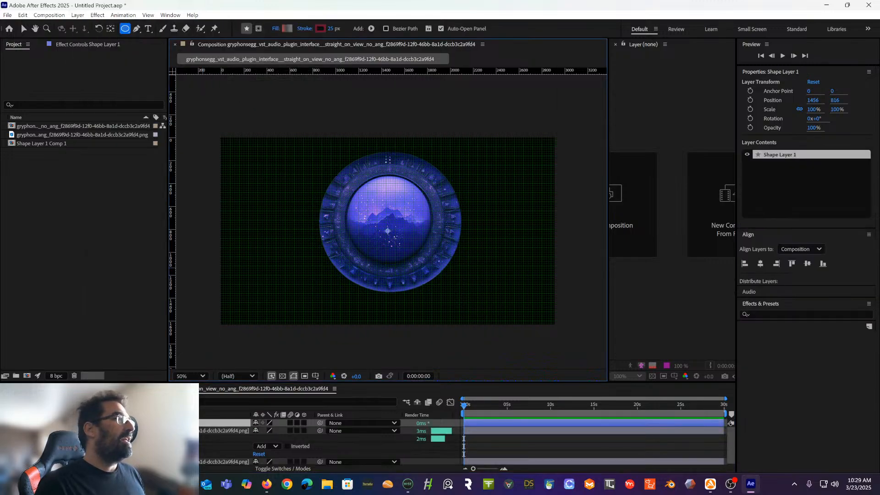
Pre-compose the empty shape layer as Shape Layer 1 Comp 2, moving all attributes into the new composition
{"action": "right_click", "coordinate": [128, 423]}
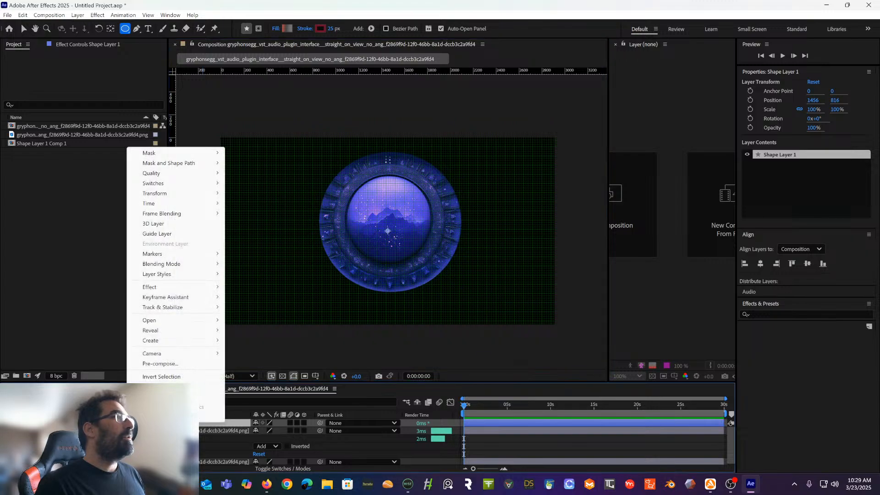
{"action": "left_click", "coordinate": [159, 364]}
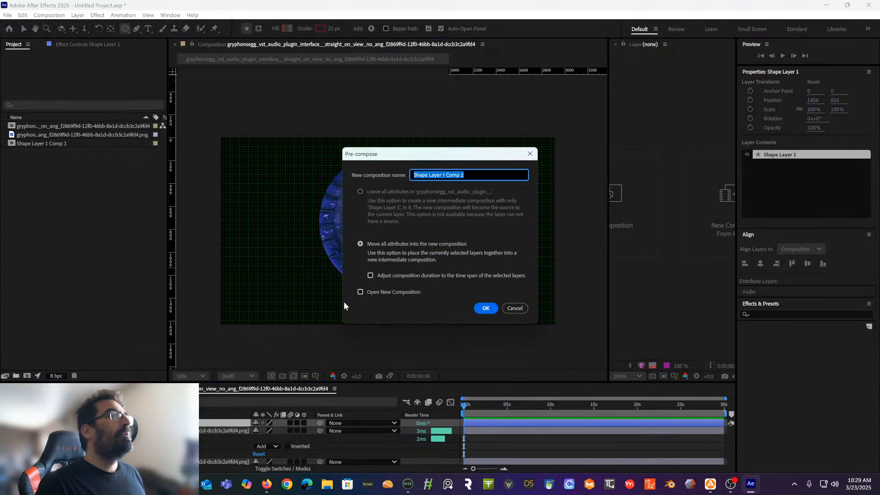
{"action": "left_click", "coordinate": [483, 310]}
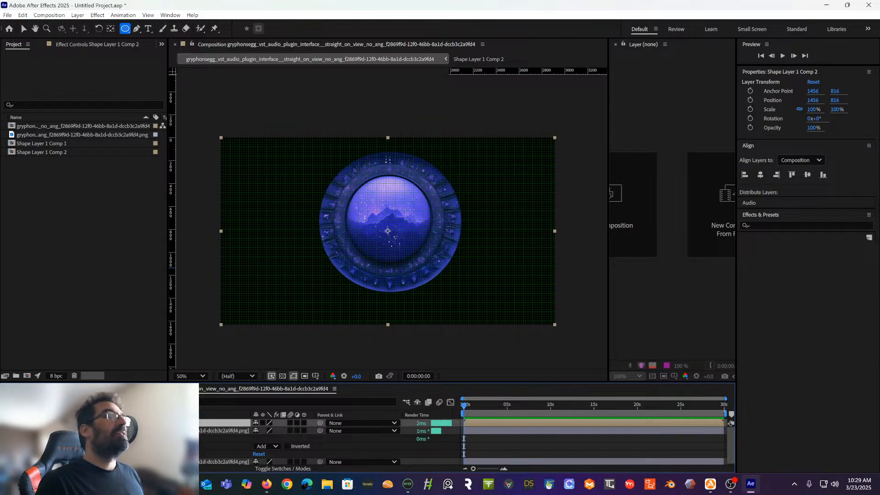
{"action": "right_click", "coordinate": [137, 421]}
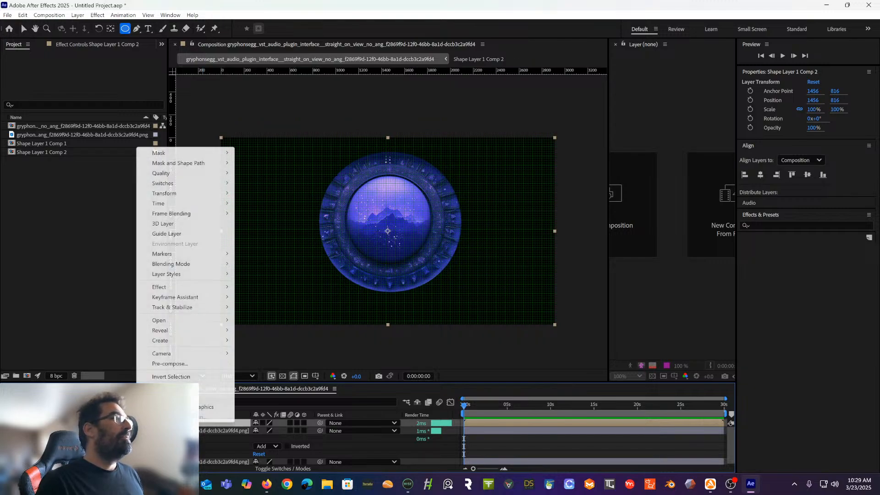
{"action": "left_click", "coordinate": [106, 199]}
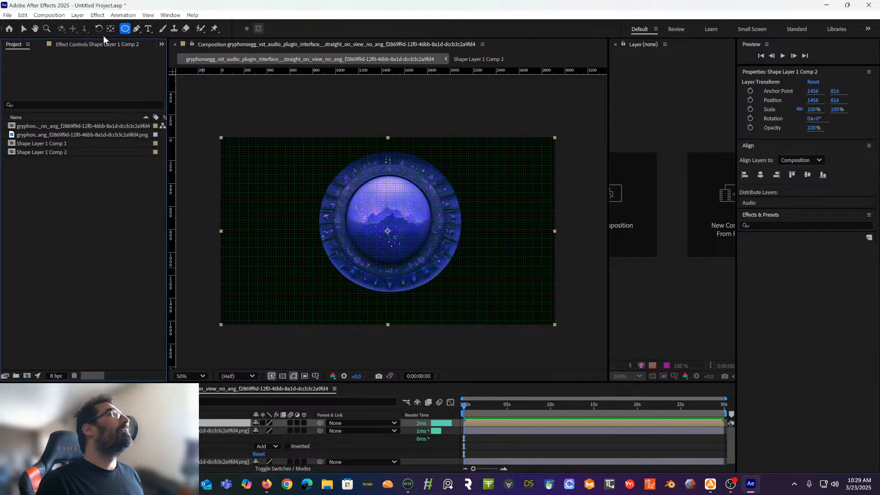
{"action": "left_click", "coordinate": [47, 16]}
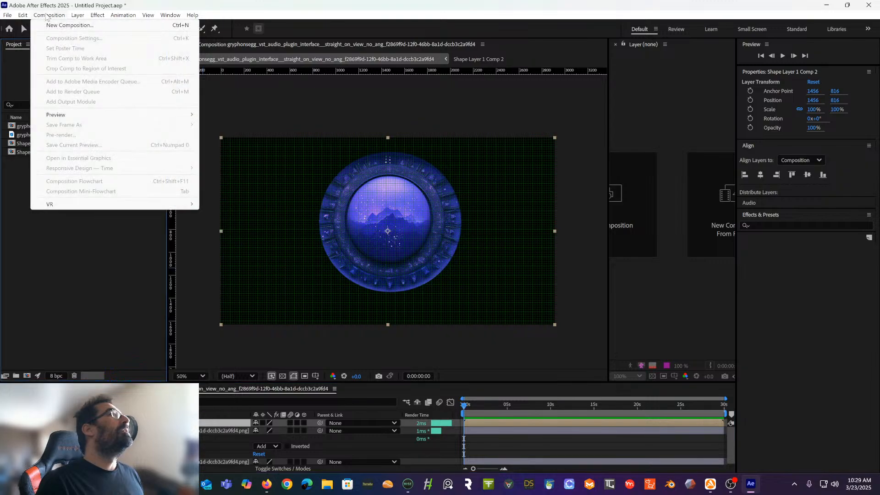
{"action": "mouse_move", "coordinate": [24, 17]}
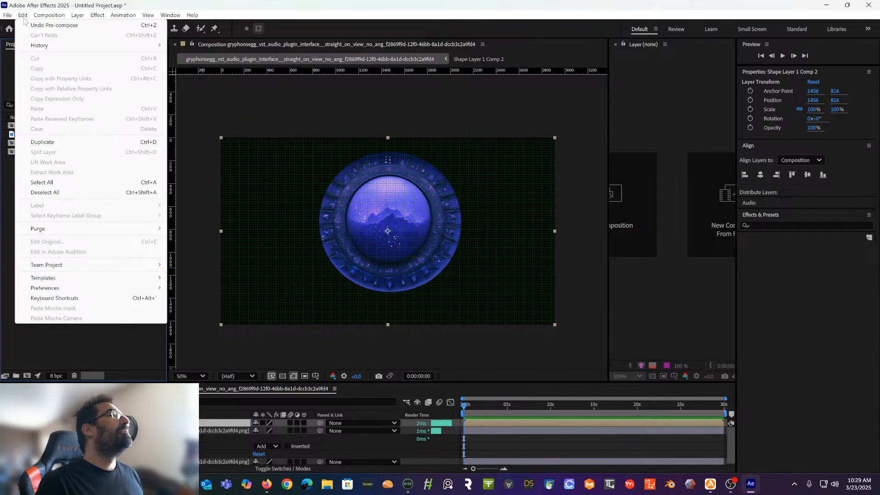
Open Shape Layer 1 Comp 2 and set its composition size to 1000 px wide by 1000 px high
{"action": "double_click", "coordinate": [115, 423]}
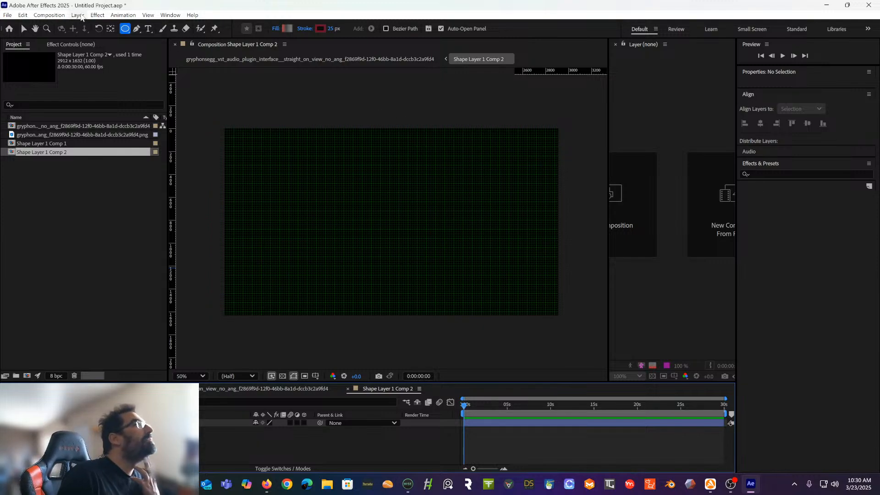
{"action": "left_click", "coordinate": [59, 19]}
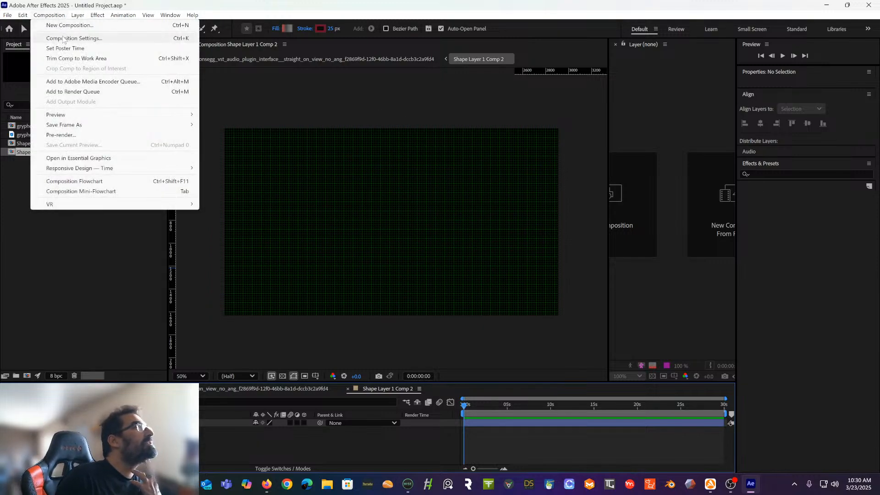
{"action": "left_click", "coordinate": [67, 38]}
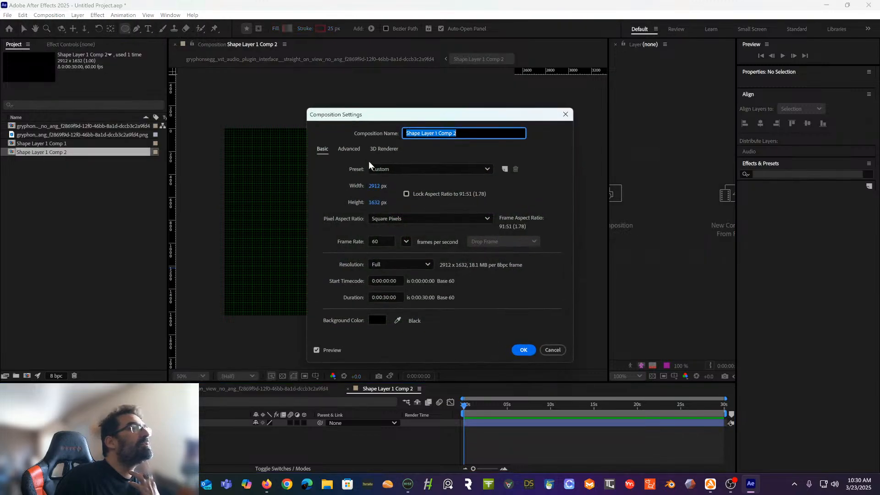
{"action": "left_click", "coordinate": [373, 186]}
{"action": "type", "text": "4"}
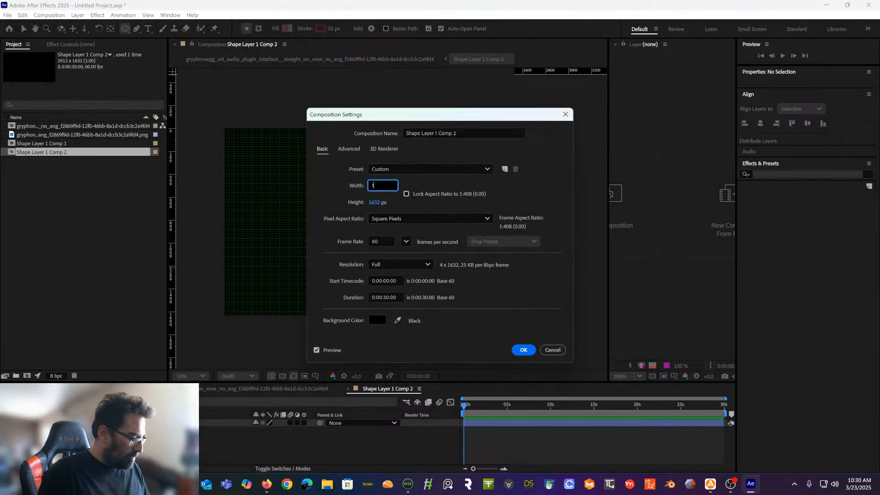
{"action": "type", "text": "000"}
{"action": "left_click", "coordinate": [376, 202]}
{"action": "type", "text": "1"}
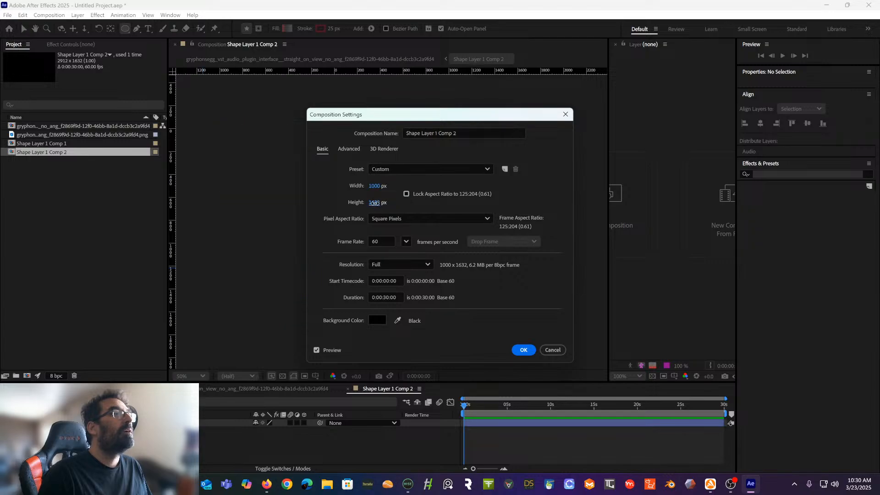
{"action": "type", "text": "000"}
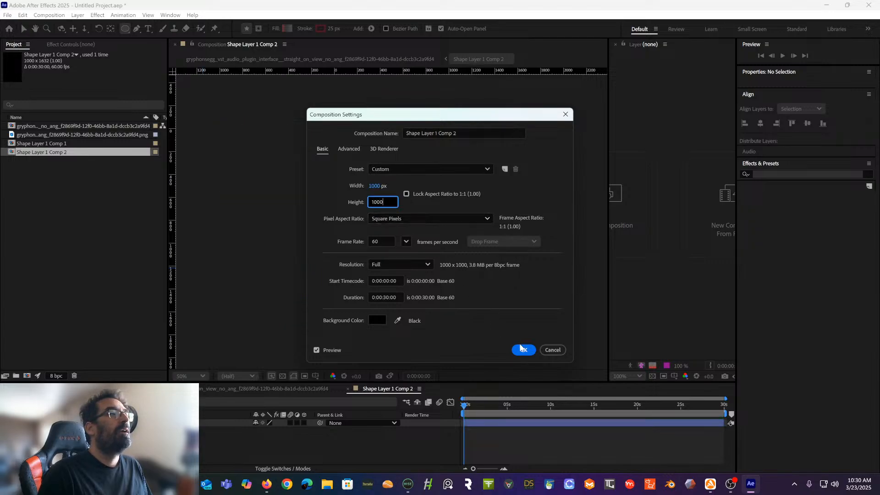
{"action": "left_click", "coordinate": [523, 351]}
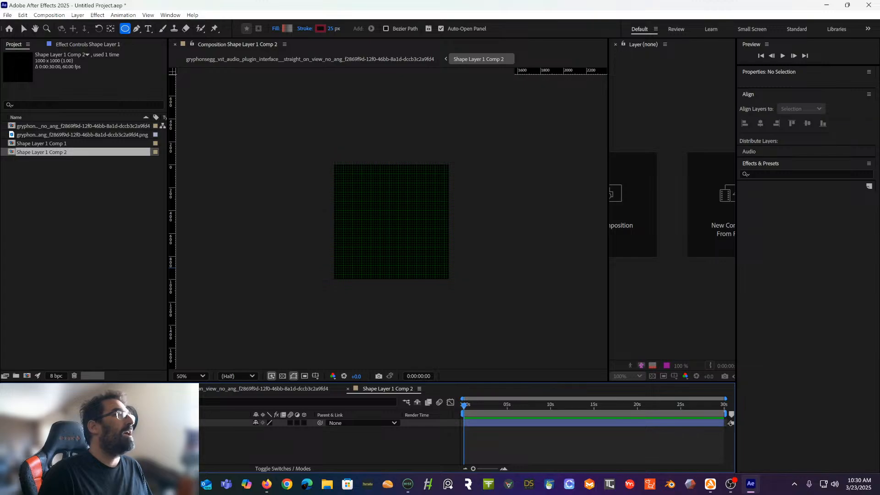
Draw a circle on a new shape layer in Shape Layer 1 Comp 2 and set its size to 1000 by 1000
{"action": "left_click", "coordinate": [177, 388]}
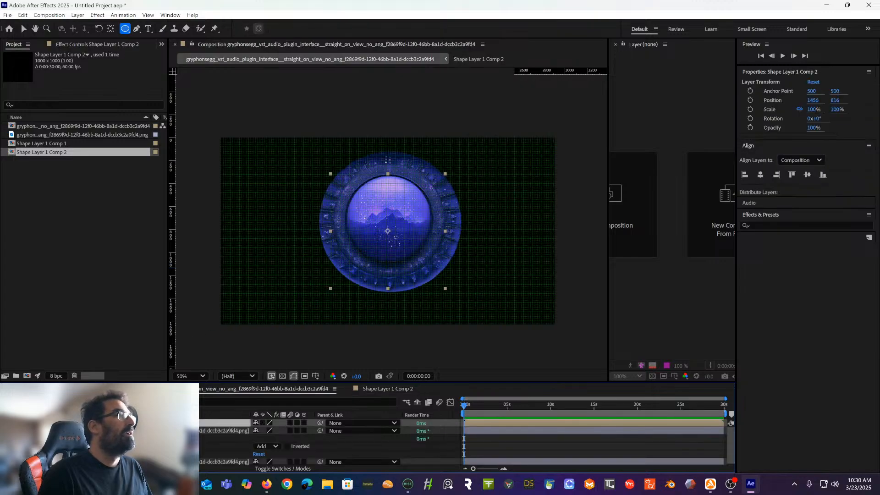
{"action": "left_click", "coordinate": [478, 59]}
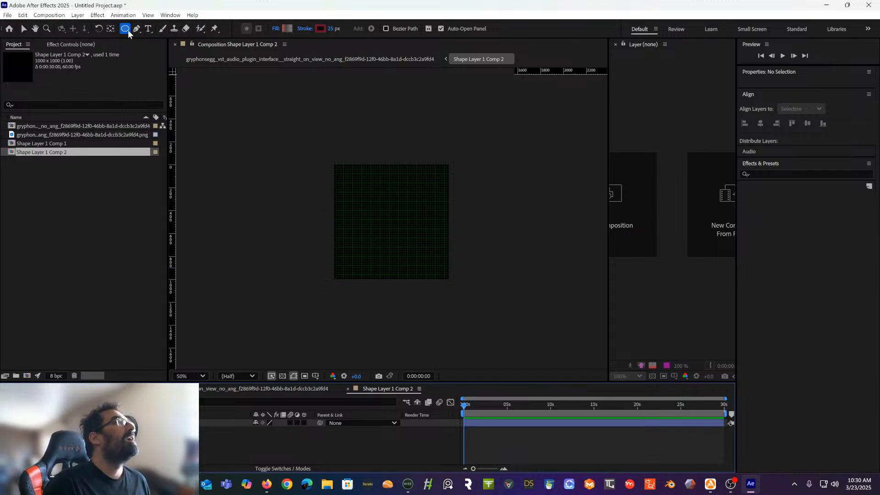
{"action": "left_click_drag", "start_coordinate": [338, 172], "coordinate": [439, 270]}
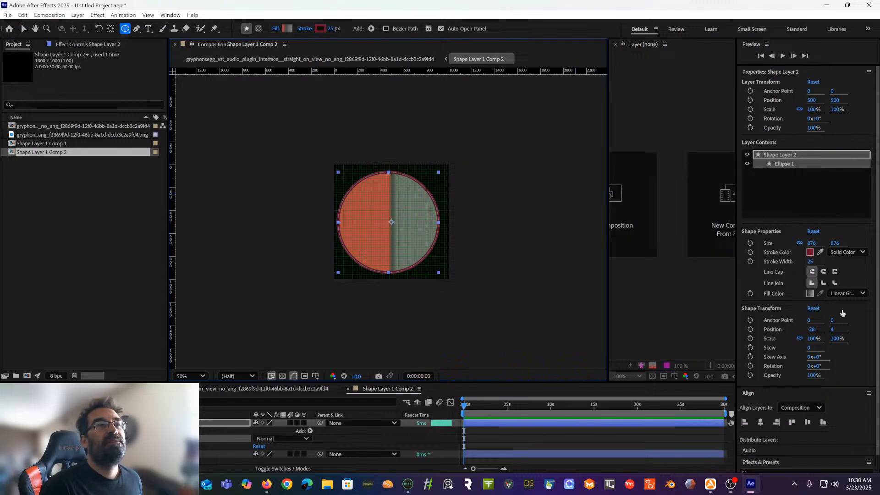
{"action": "left_click", "coordinate": [812, 243]}
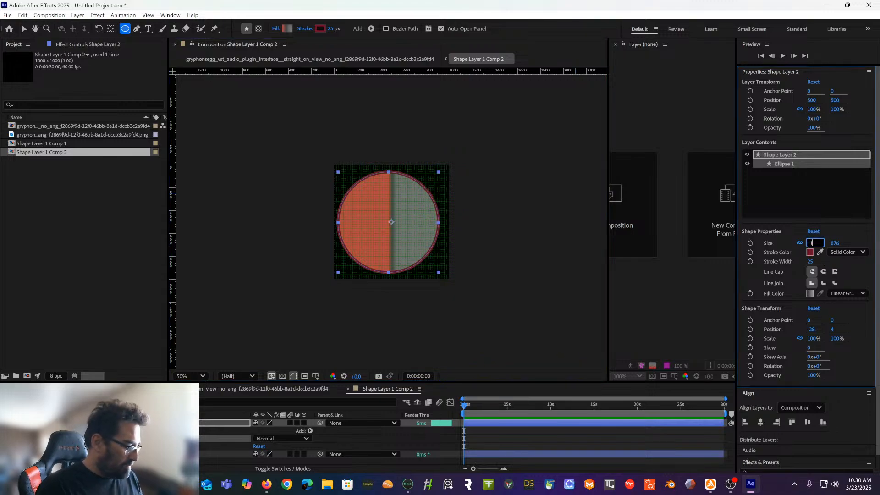
{"action": "type", "text": "1000"}
{"action": "key", "text": "Tab"}
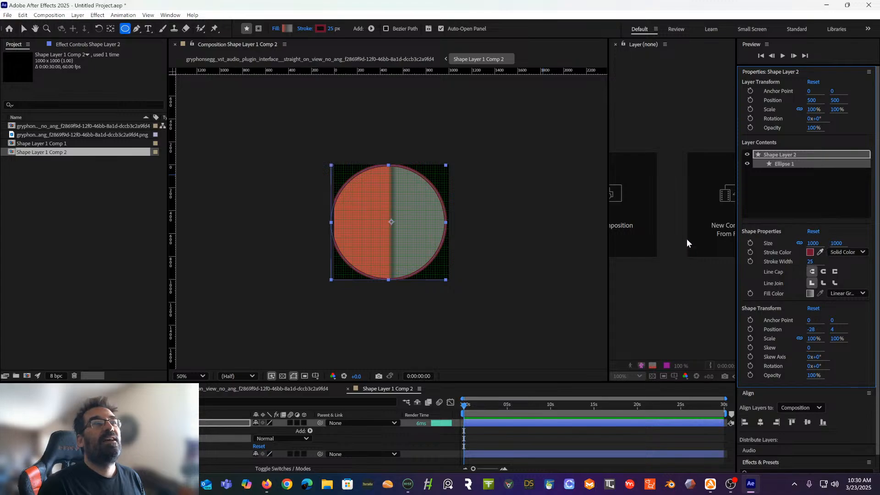
{"action": "left_click_drag", "start_coordinate": [421, 212], "coordinate": [434, 219]}
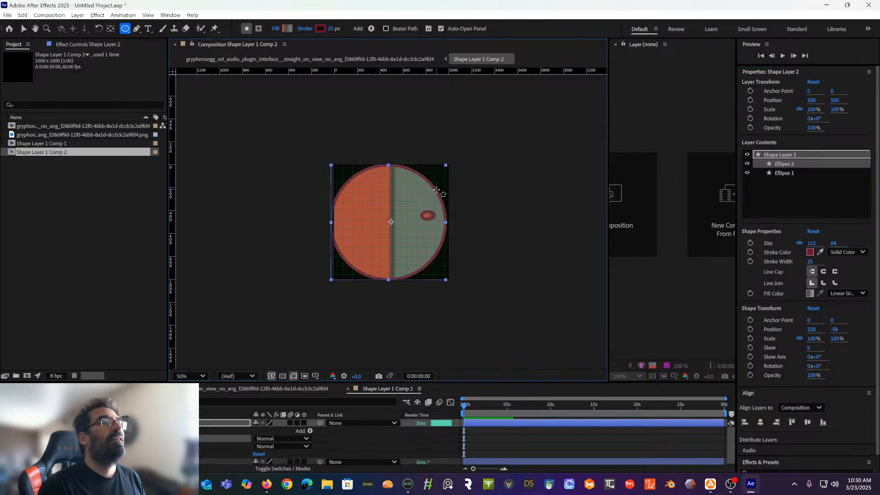
{"action": "key", "text": "ctrl+z"}
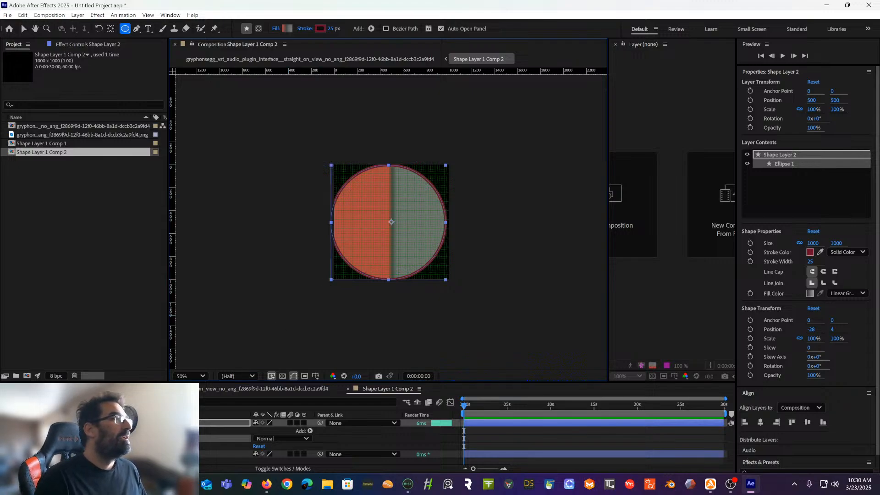
{"action": "left_click", "coordinate": [54, 446]}
{"action": "scroll", "coordinate": [275, 440], "scroll_direction": "down", "scroll_amount": 1}
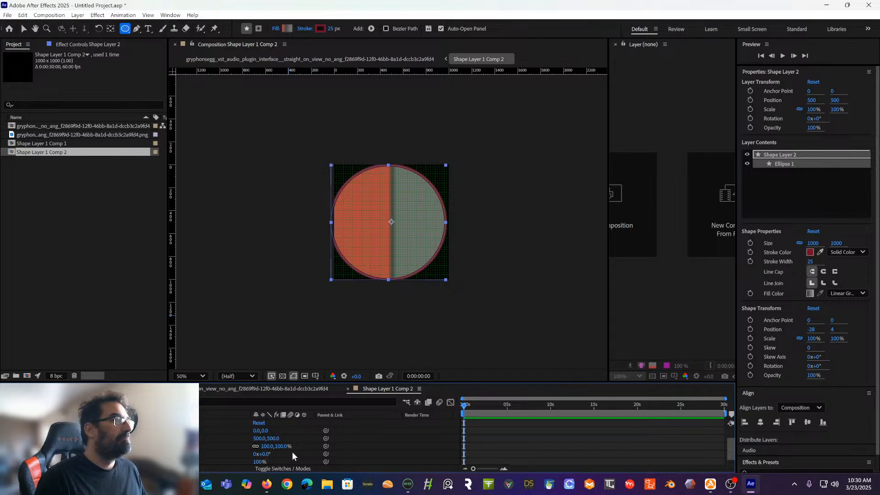
{"action": "scroll", "coordinate": [293, 452], "scroll_direction": "down", "scroll_amount": 1}
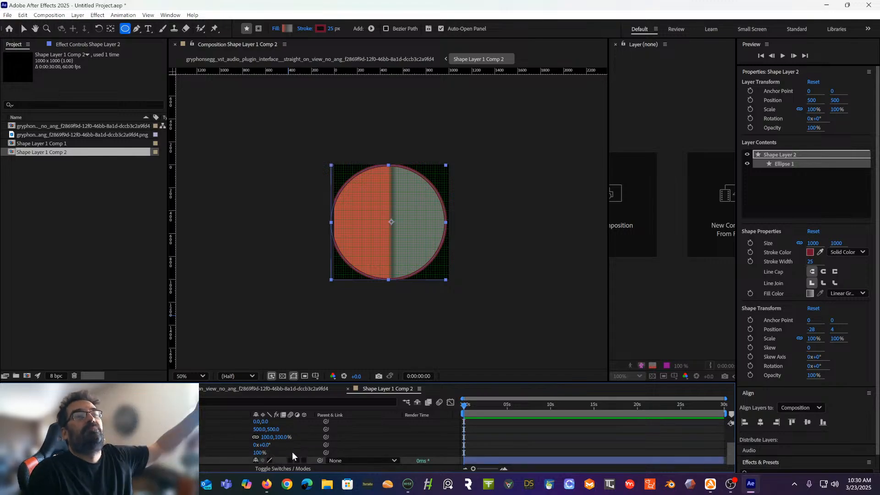
{"action": "scroll", "coordinate": [292, 452], "scroll_direction": "down", "scroll_amount": 2}
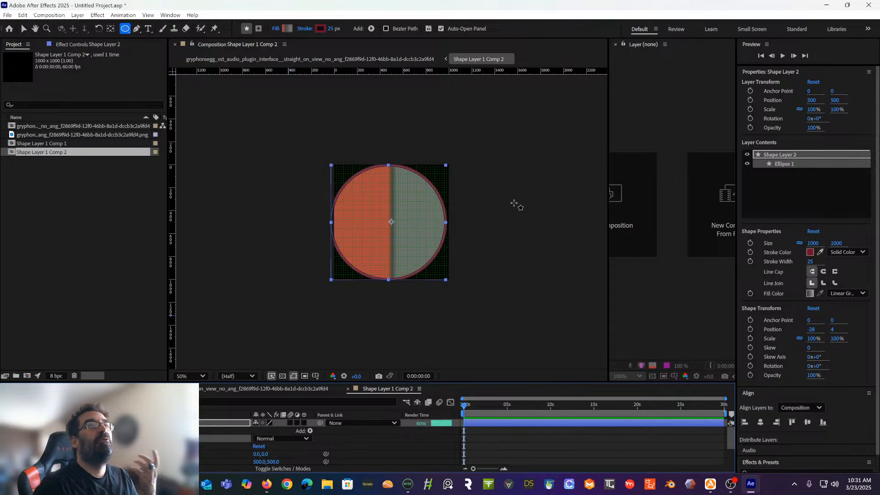
Centre the circle in its composition by setting its shape position to 0, 0
{"action": "left_click", "coordinate": [23, 31]}
{"action": "left_click_drag", "start_coordinate": [405, 220], "coordinate": [408, 240]}
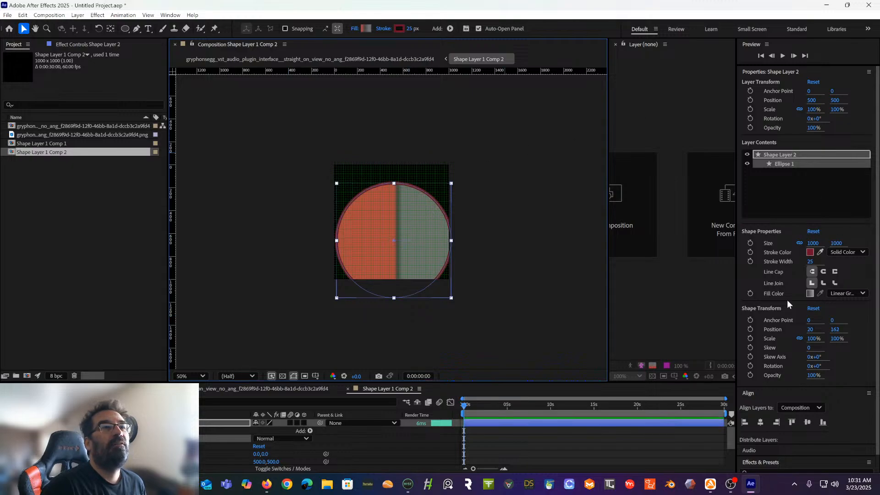
{"action": "left_click", "coordinate": [812, 329]}
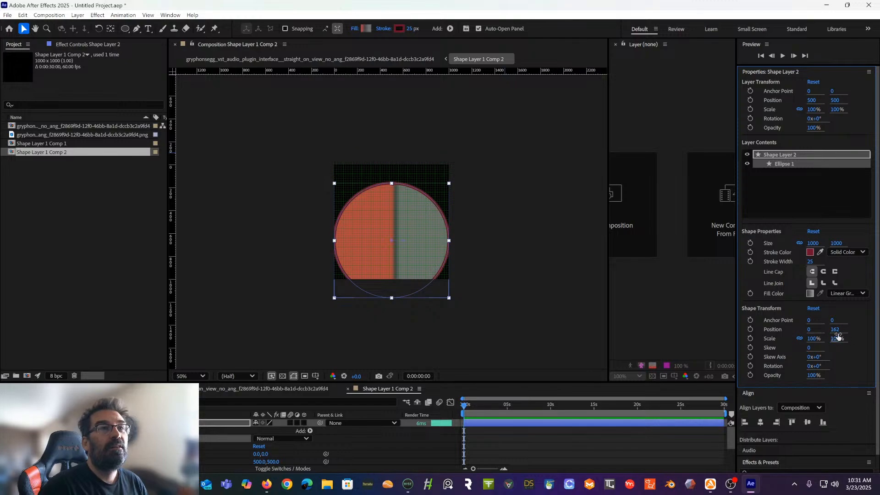
{"action": "left_click_drag", "start_coordinate": [837, 332], "coordinate": [836, 332]}
{"action": "left_click", "coordinate": [835, 329]}
{"action": "type", "text": "0"}
{"action": "key", "text": "Return"}
{"action": "left_click", "coordinate": [500, 267]}
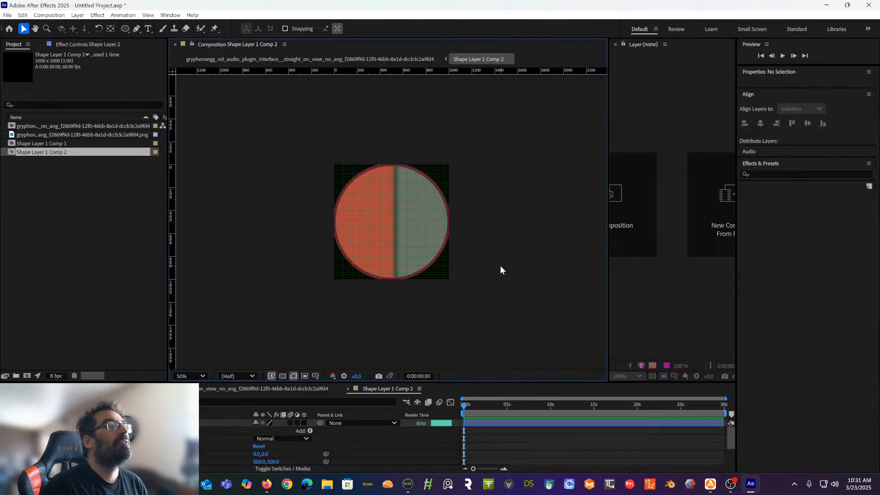
{"action": "left_click", "coordinate": [366, 215]}
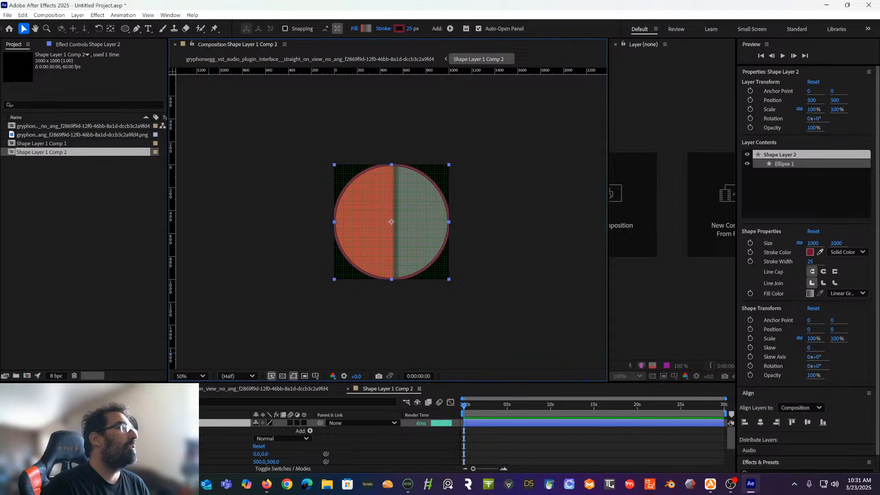
Return to the main composition and move the Shape Layer 1 Comp 2 circle over the dial, to about position 1476, 744
{"action": "left_click", "coordinate": [161, 389]}
{"action": "scroll", "coordinate": [388, 224], "scroll_direction": "up", "scroll_amount": 4}
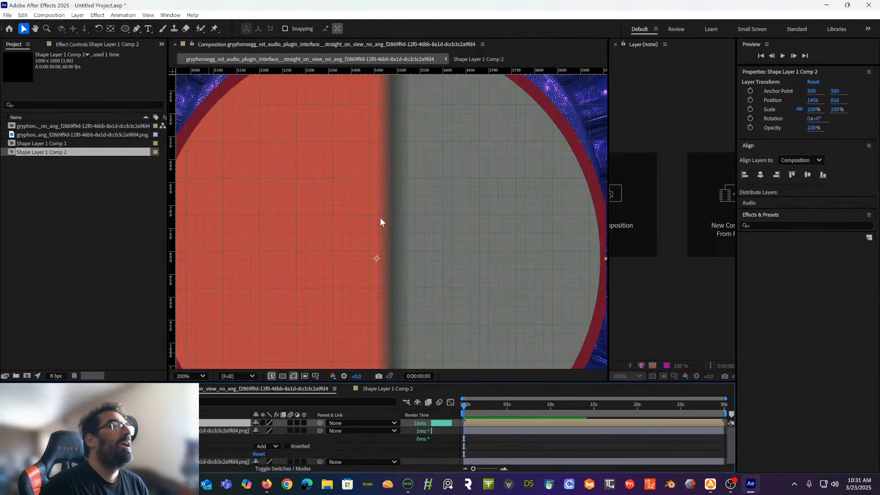
{"action": "scroll", "coordinate": [382, 220], "scroll_direction": "down", "scroll_amount": 2}
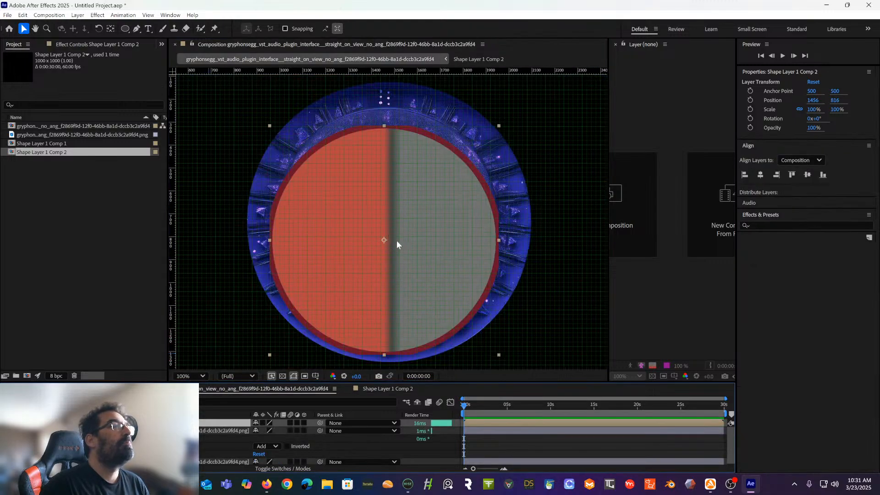
{"action": "left_click", "coordinate": [407, 211]}
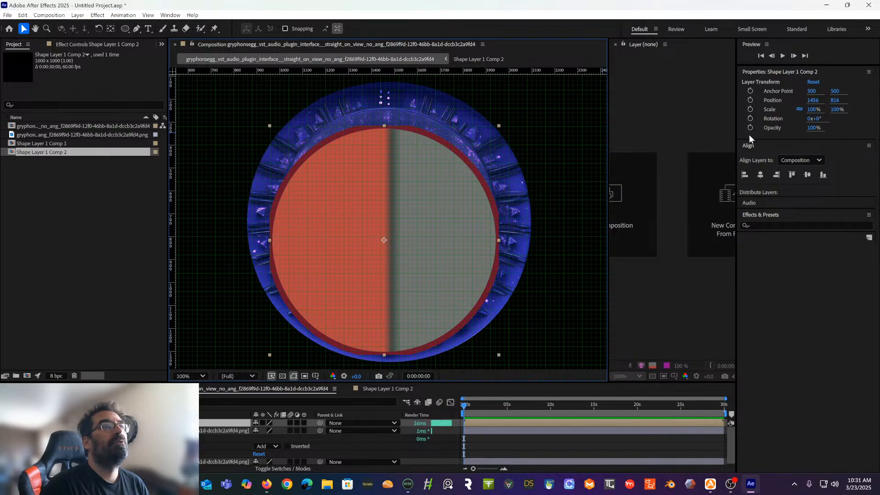
{"action": "scroll", "coordinate": [494, 191], "scroll_direction": "down", "scroll_amount": 3}
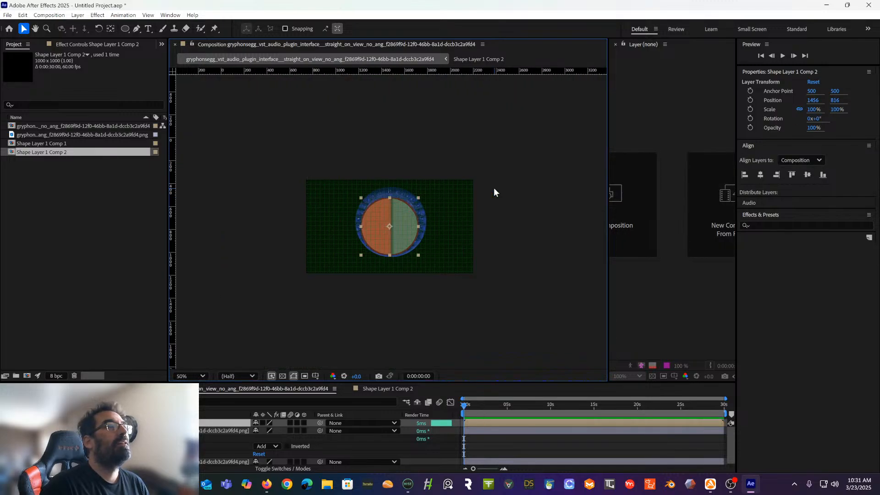
{"action": "scroll", "coordinate": [494, 189], "scroll_direction": "up", "scroll_amount": 2}
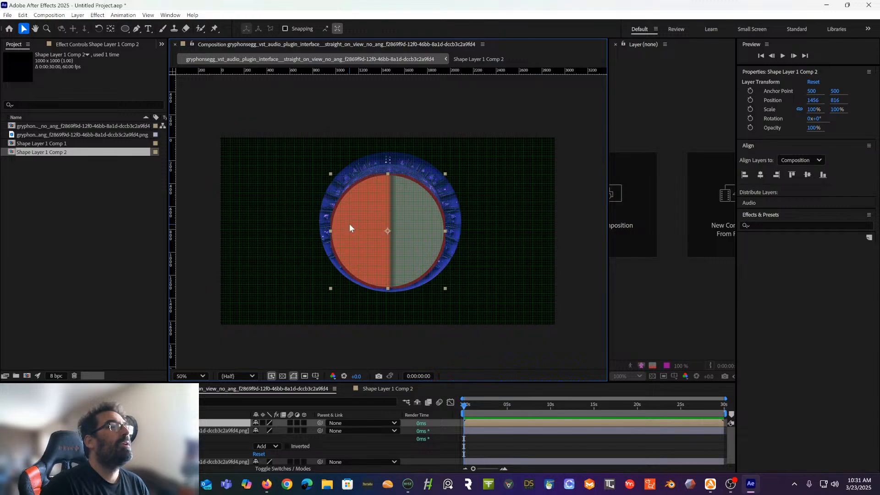
{"action": "mouse_move", "coordinate": [402, 210]}
{"action": "left_mouse_down"}
{"action": "mouse_move", "coordinate": [463, 199]}
{"action": "mouse_move", "coordinate": [405, 201]}
{"action": "mouse_move", "coordinate": [401, 214]}
{"action": "left_mouse_up"}
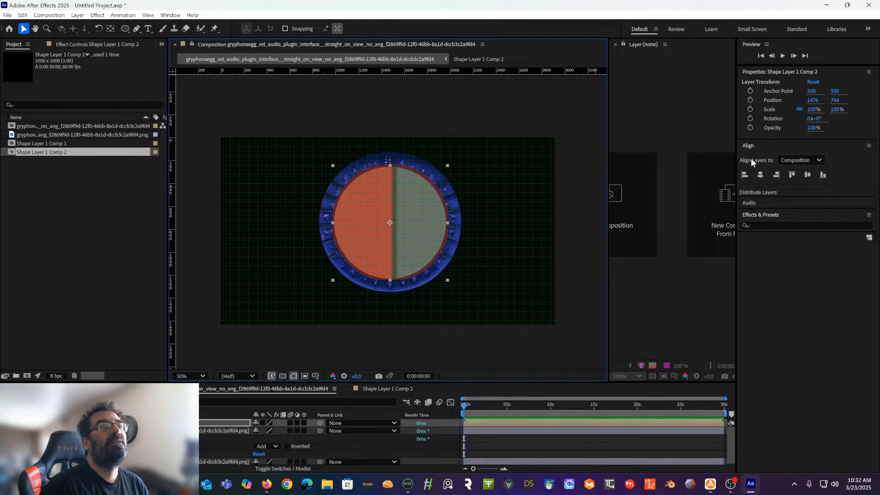
Scale the Shape Layer 1 Comp 2 layer to 124% to cover the dial and nudge it to about position 1482, 750
{"action": "left_click", "coordinate": [838, 109]}
{"action": "left_click_drag", "start_coordinate": [837, 109], "coordinate": [851, 112]}
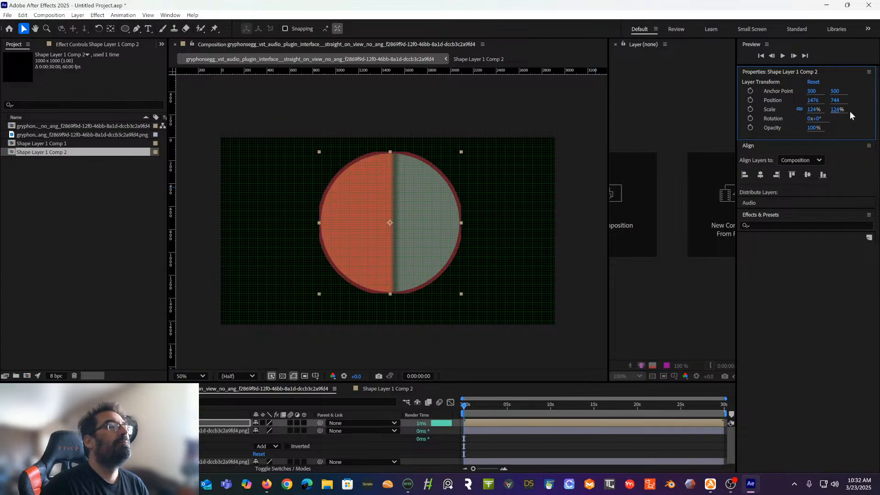
{"action": "left_click_drag", "start_coordinate": [416, 222], "coordinate": [417, 226]}
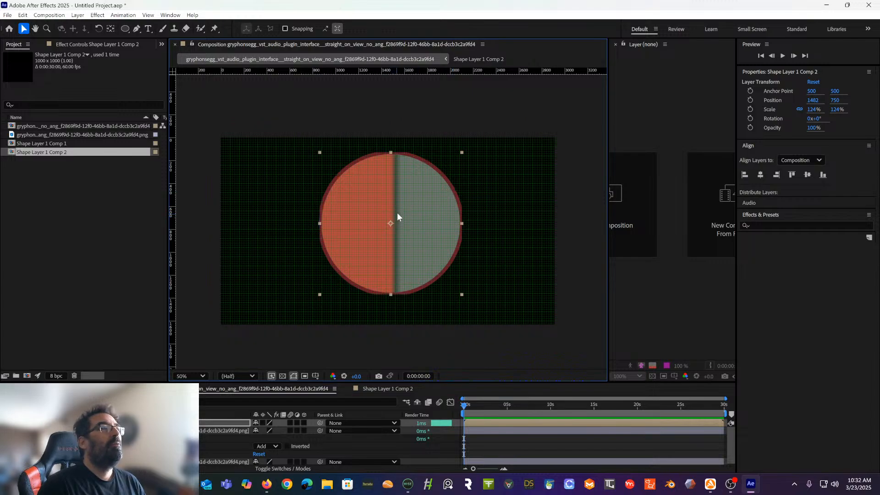
Move the Shape Layer 1 Comp 2 circle aside to compare it with the dial, and place it back at about position 1468, 738
{"action": "left_click_drag", "start_coordinate": [405, 209], "coordinate": [458, 205]}
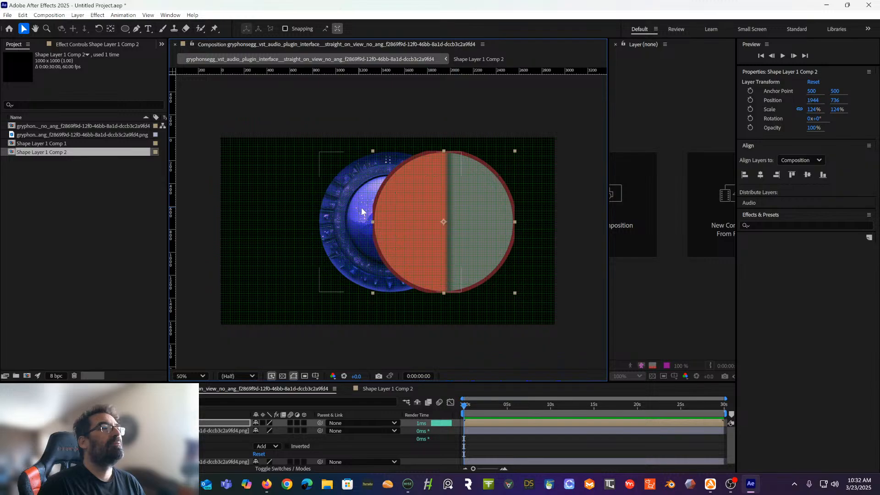
{"action": "left_click_drag", "start_coordinate": [471, 206], "coordinate": [432, 207]}
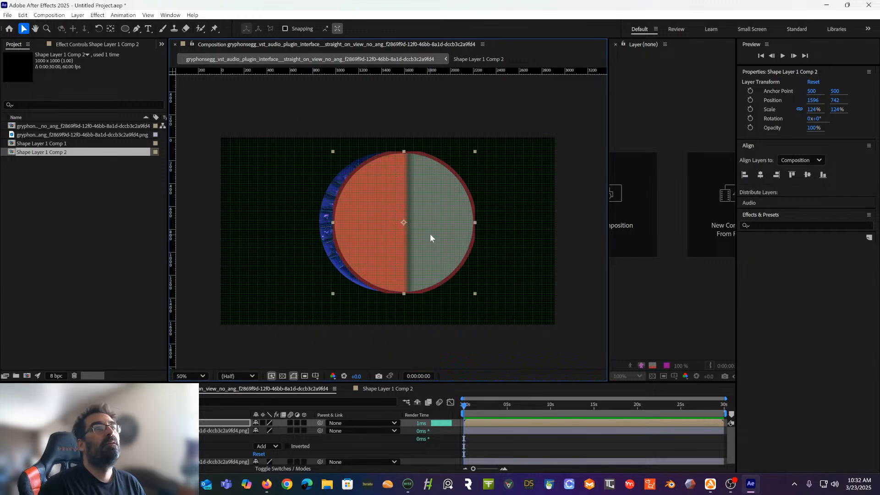
{"action": "left_click_drag", "start_coordinate": [415, 234], "coordinate": [406, 235]}
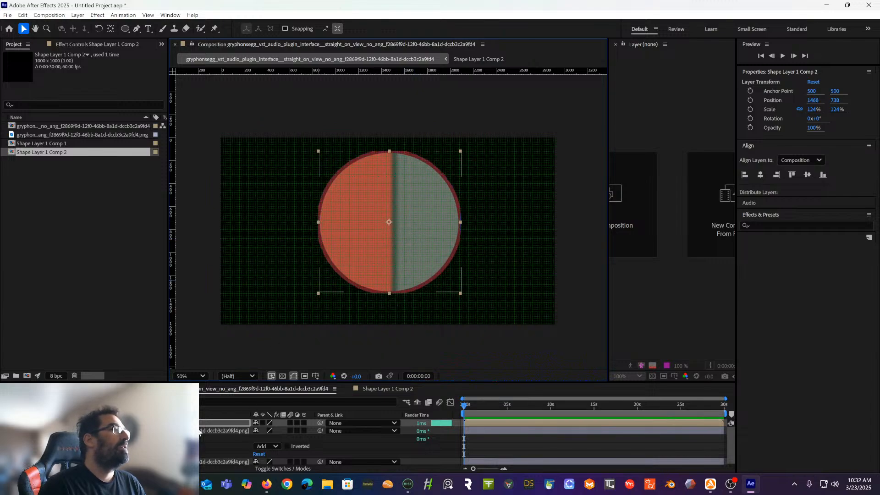
Set the opacity of the Shape Layer 1 Comp 2 layer to 50% so the dial shows through the circle
{"action": "left_click", "coordinate": [39, 423]}
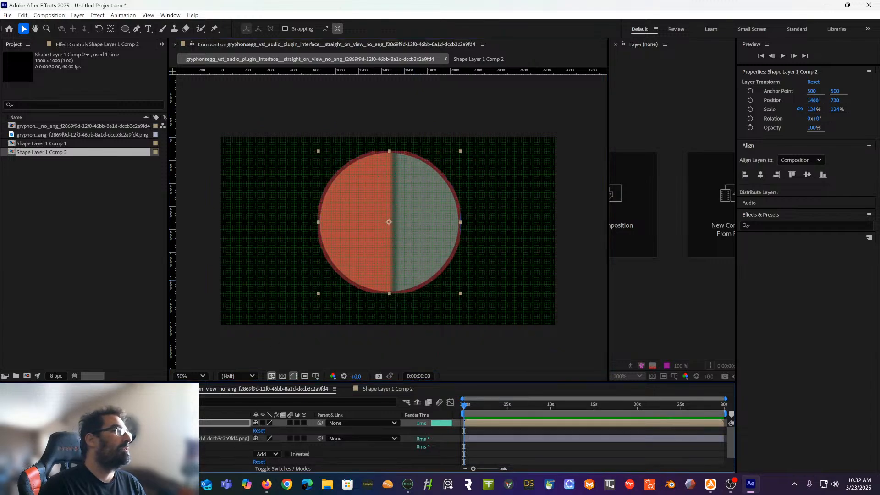
{"action": "left_click", "coordinate": [73, 431]}
{"action": "left_click", "coordinate": [47, 431]}
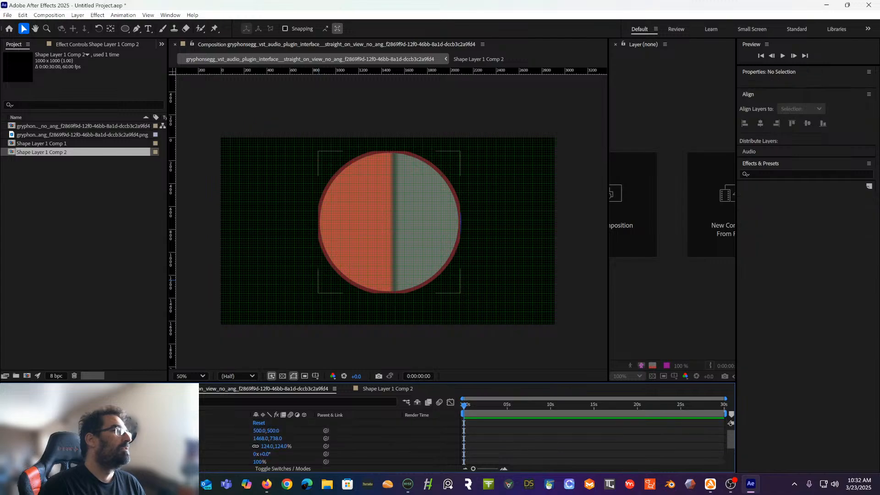
{"action": "scroll", "coordinate": [330, 440], "scroll_direction": "down", "scroll_amount": 1}
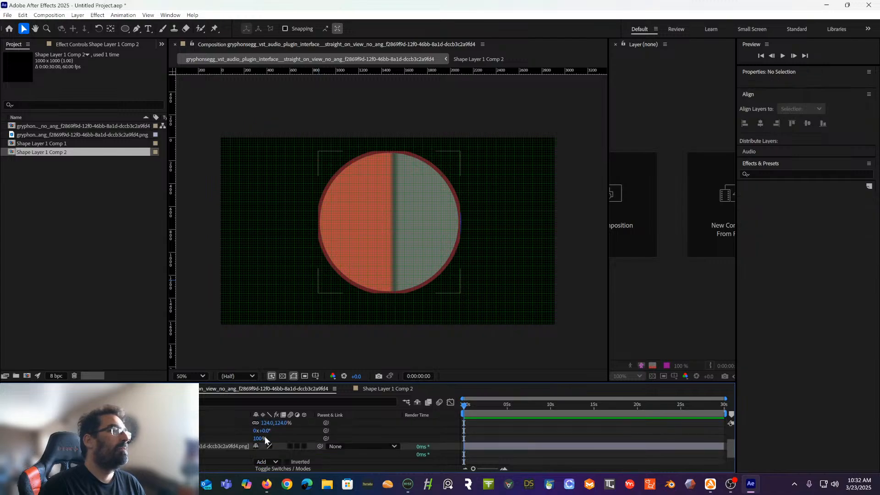
{"action": "left_click_drag", "start_coordinate": [260, 438], "coordinate": [238, 441]}
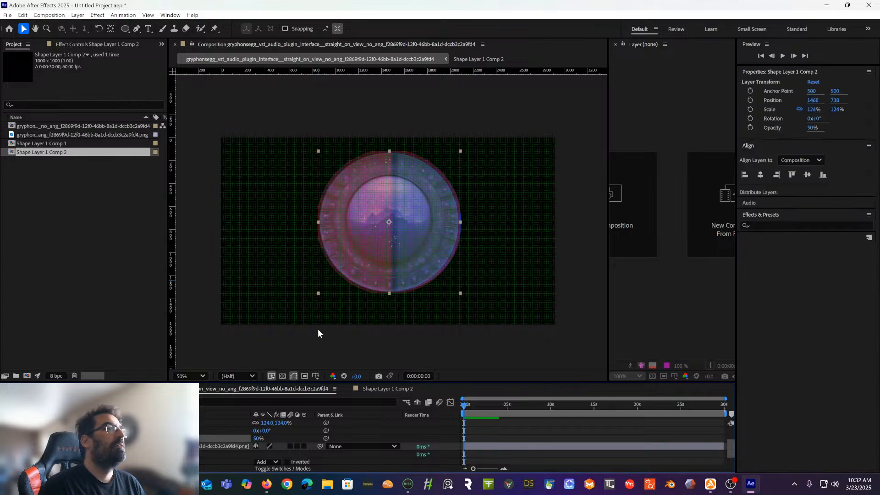
Set the scale of the Shape Layer 1 Comp 2 layer to 120%
{"action": "key", "text": "period"}
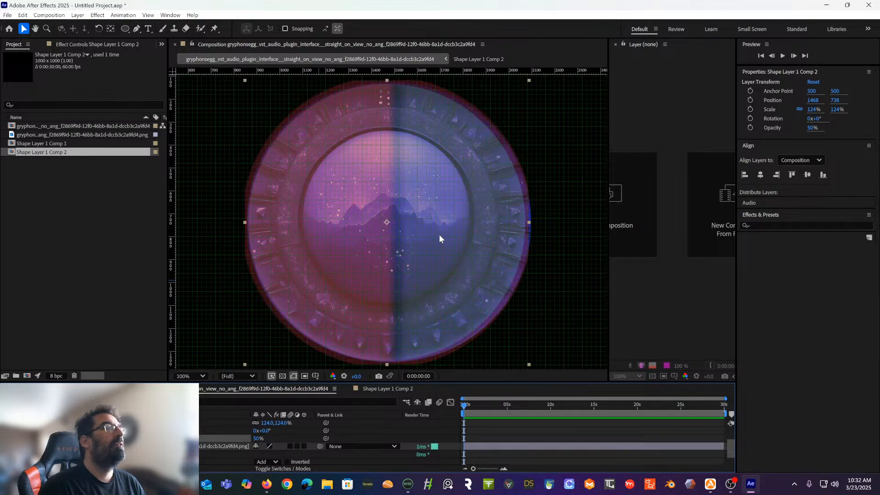
{"action": "left_click", "coordinate": [813, 109]}
{"action": "type", "text": "100"}
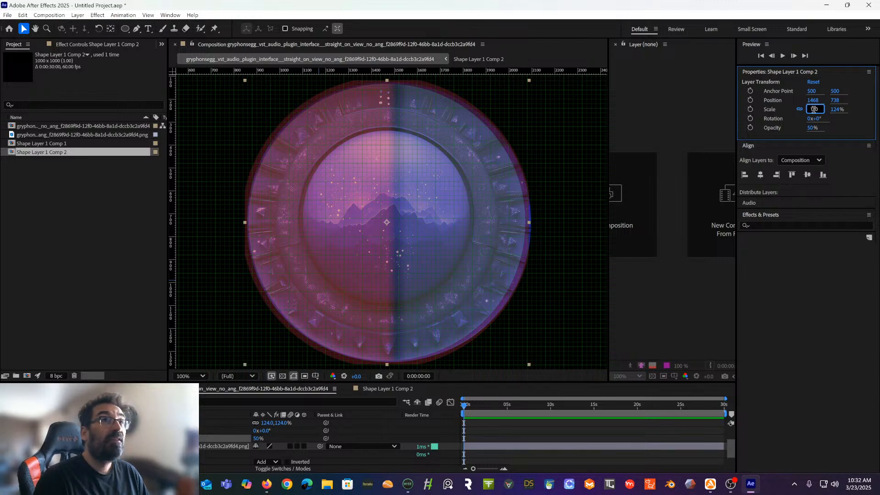
{"action": "key", "text": "Return"}
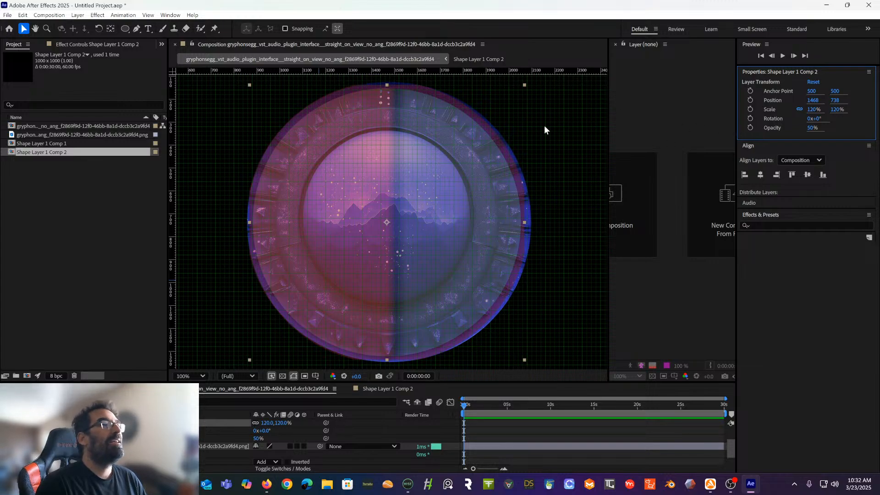
Open Shape Layer 1 Comp 2, set the circle's stroke width to 0, and return to the main composition
{"action": "scroll", "coordinate": [458, 440], "scroll_direction": "up", "scroll_amount": 2}
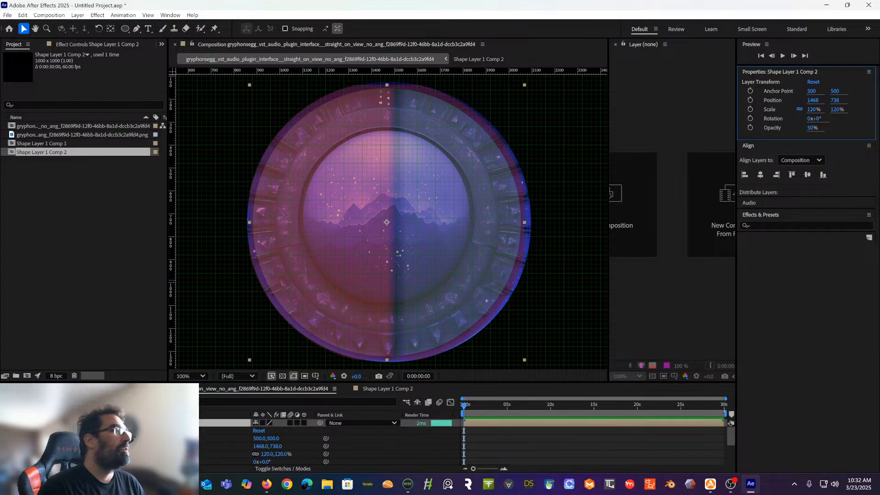
{"action": "double_click", "coordinate": [119, 423]}
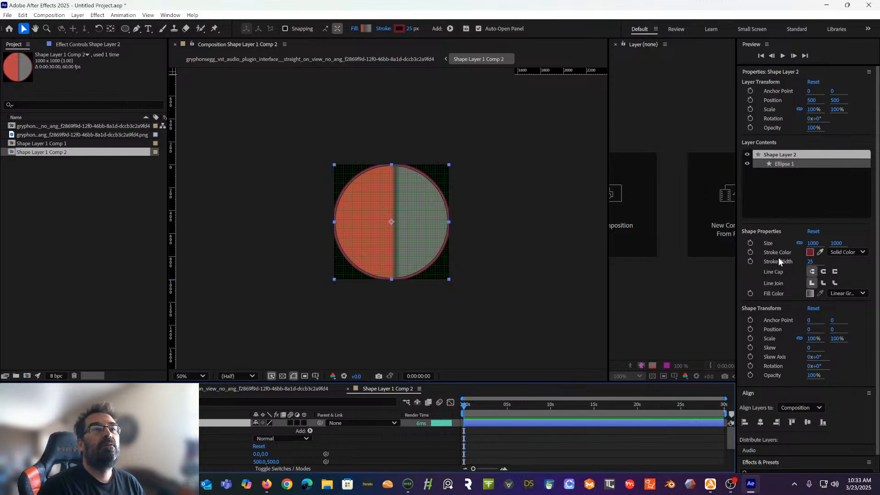
{"action": "left_click_drag", "start_coordinate": [813, 262], "coordinate": [665, 273]}
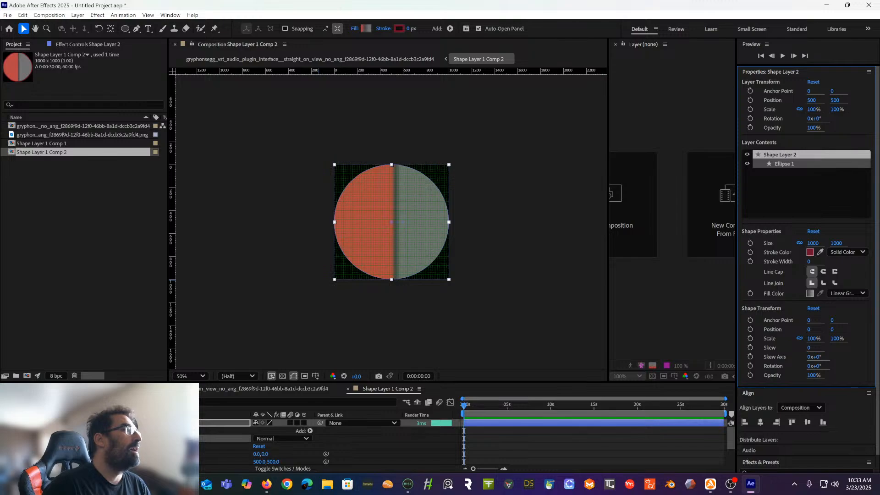
{"action": "left_click", "coordinate": [310, 58]}
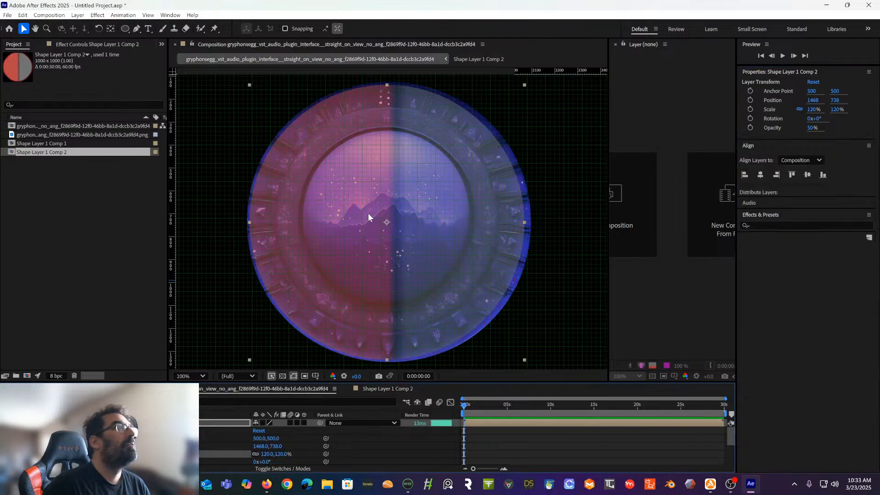
Scale the Shape Layer 1 Comp 2 layer to 123% and move it to about position 1478, 736 so its edge matches the dial's outline
{"action": "left_click", "coordinate": [815, 109]}
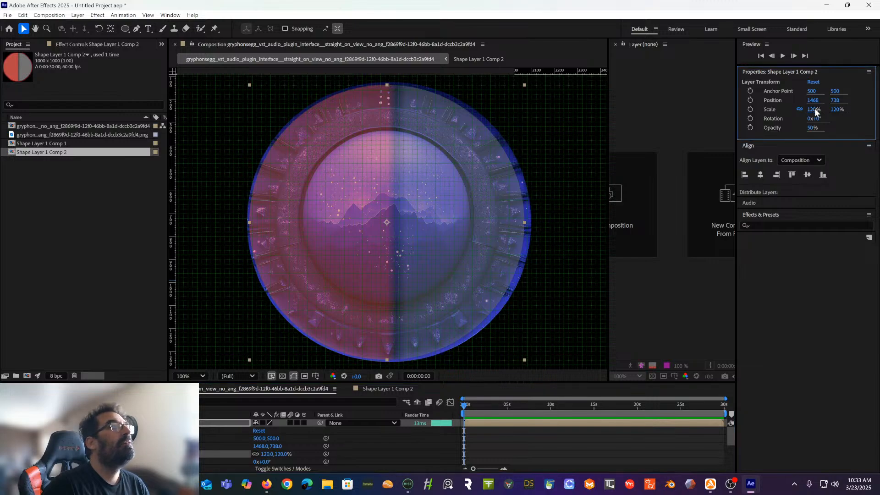
{"action": "left_click_drag", "start_coordinate": [816, 109], "coordinate": [818, 109]}
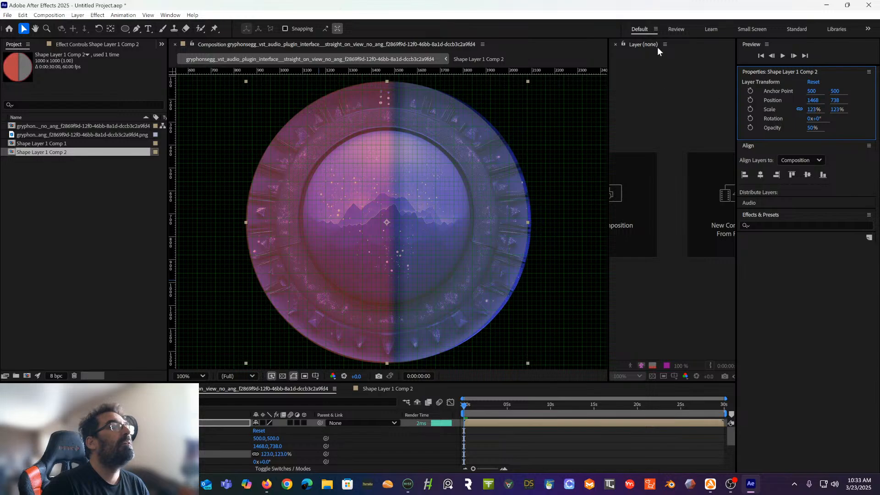
{"action": "left_click_drag", "start_coordinate": [457, 220], "coordinate": [435, 224]}
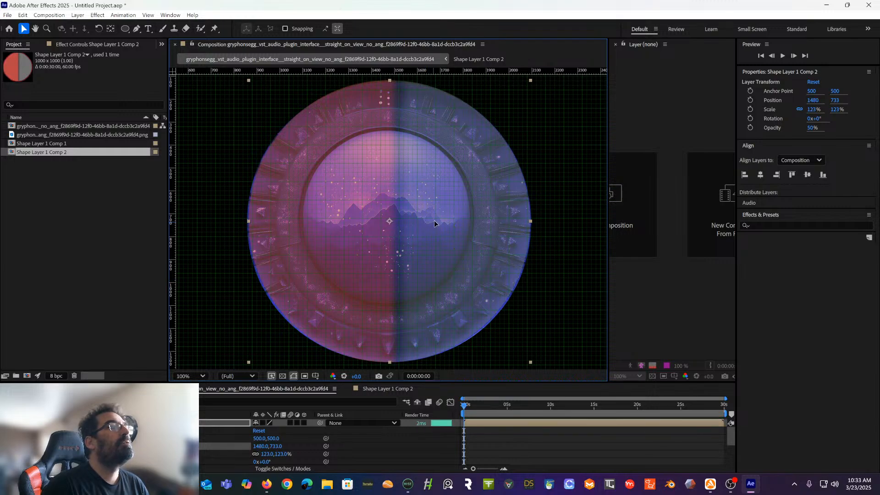
{"action": "left_click_drag", "start_coordinate": [435, 223], "coordinate": [434, 224]}
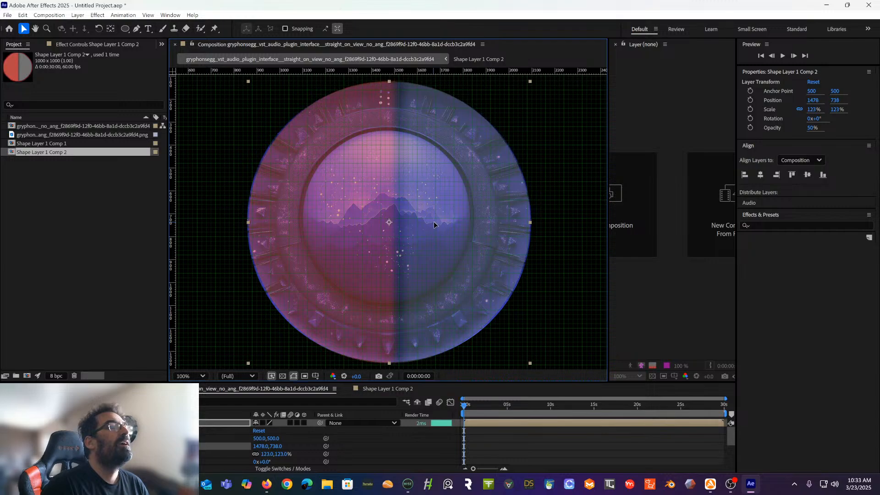
{"action": "key", "text": "Up"}
{"action": "key", "text": "Up"}
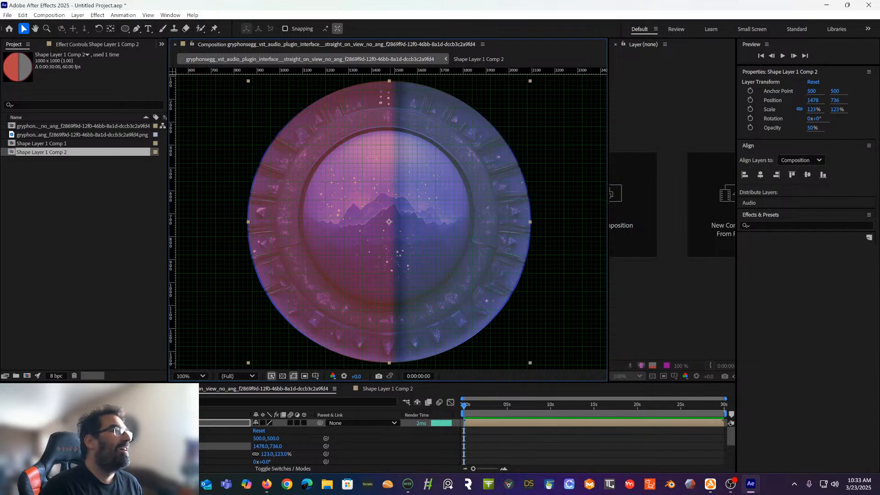
Compare the transform values of the dial image layer and the Shape Layer 1 Comp 2 layer, and inspect the circle's properties inside its own composition
{"action": "scroll", "coordinate": [330, 440], "scroll_direction": "down", "scroll_amount": 2}
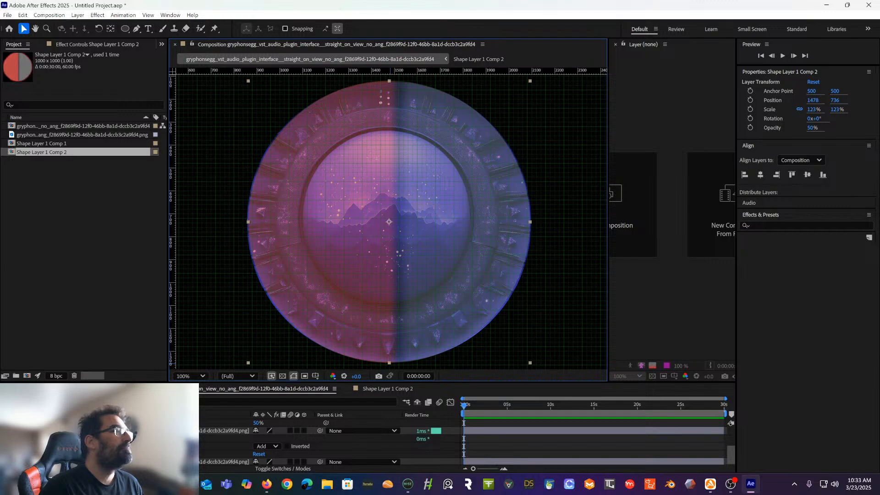
{"action": "left_click", "coordinate": [224, 431]}
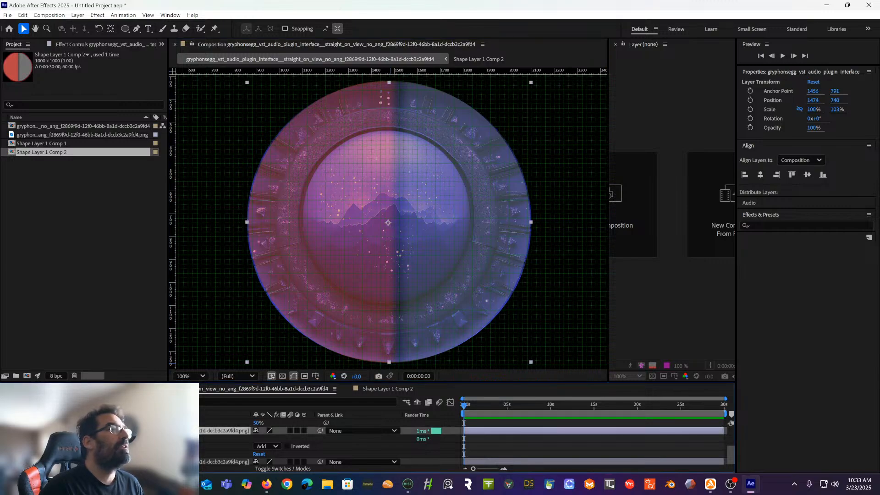
{"action": "scroll", "coordinate": [330, 440], "scroll_direction": "up", "scroll_amount": 2}
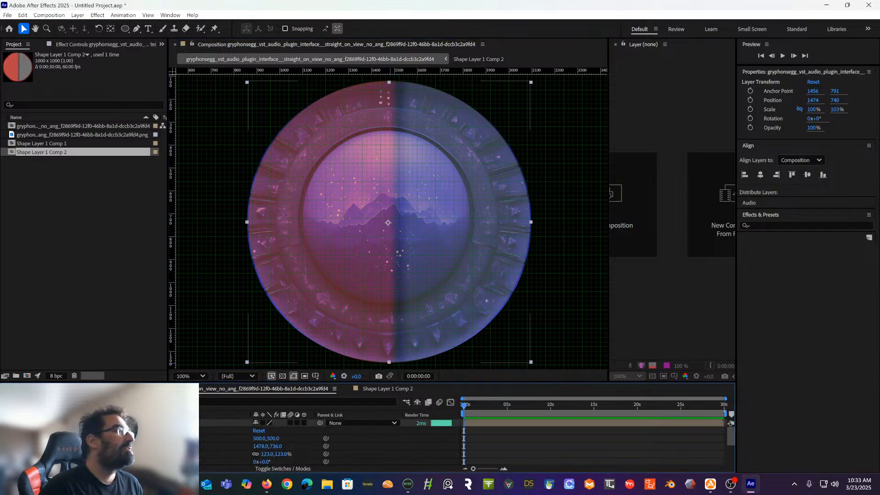
{"action": "left_click", "coordinate": [40, 424]}
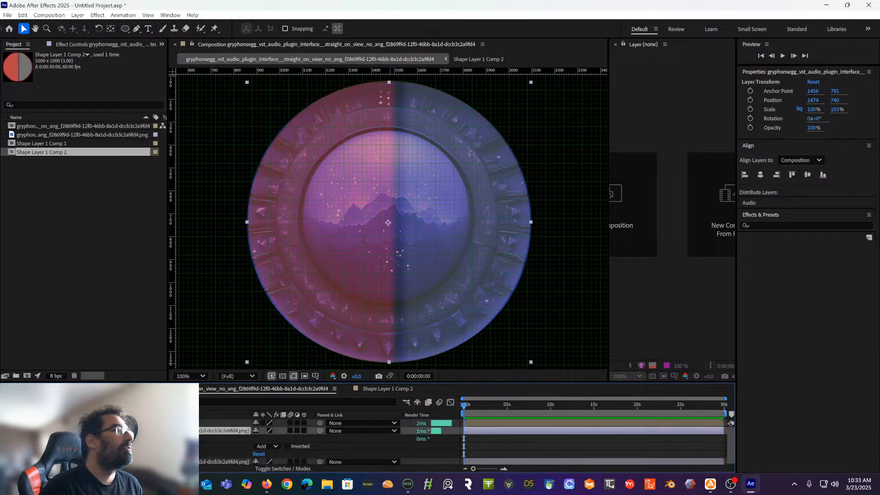
{"action": "left_click", "coordinate": [138, 423]}
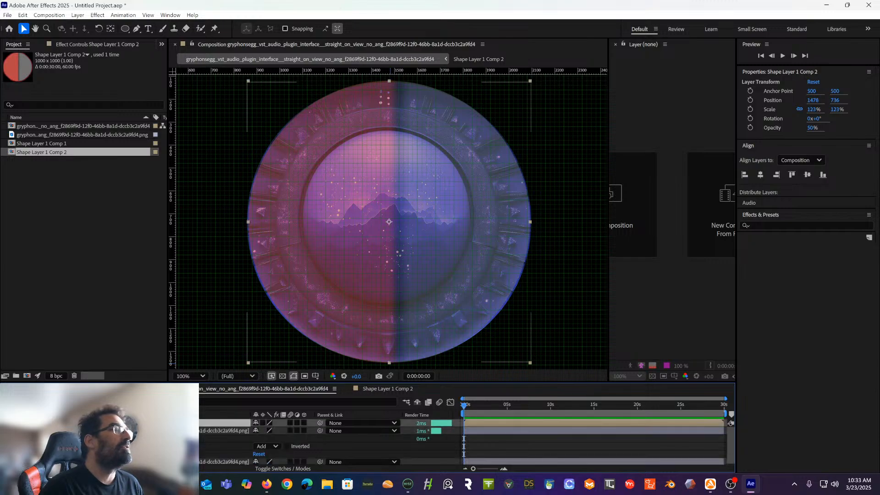
{"action": "left_click", "coordinate": [138, 431]}
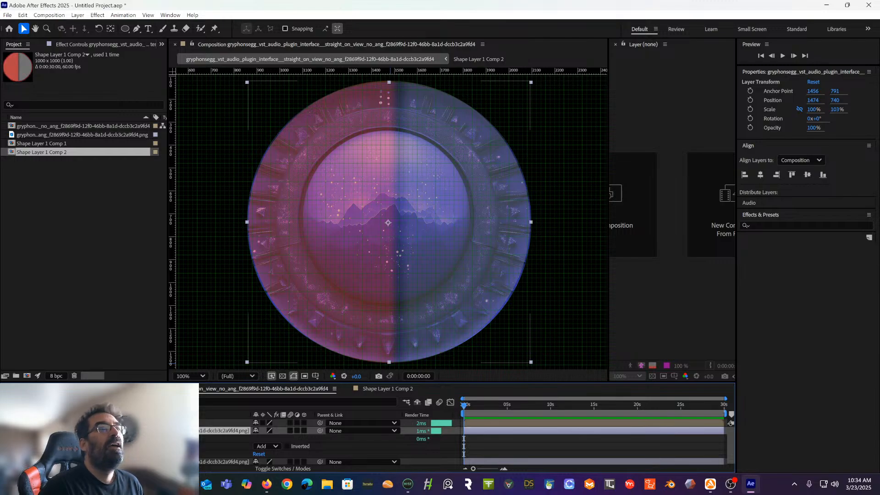
{"action": "left_click", "coordinate": [138, 423]}
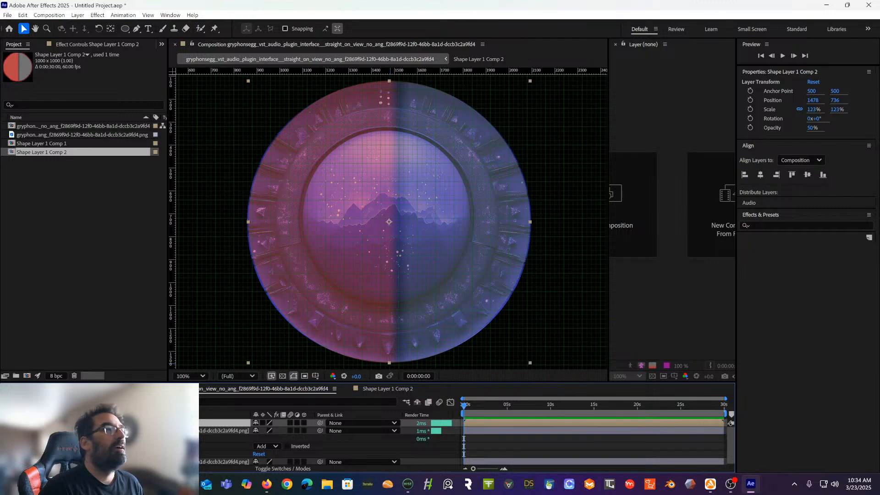
{"action": "double_click", "coordinate": [137, 423]}
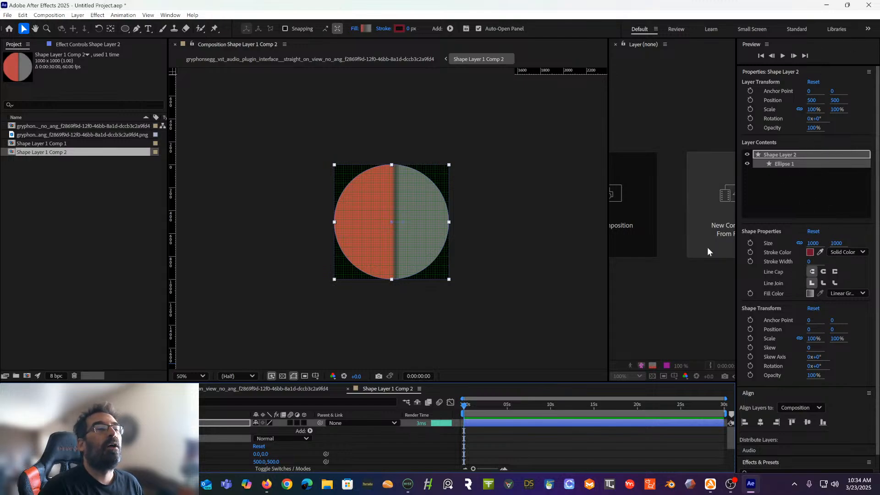
{"action": "scroll", "coordinate": [123, 431], "scroll_direction": "down", "scroll_amount": 2}
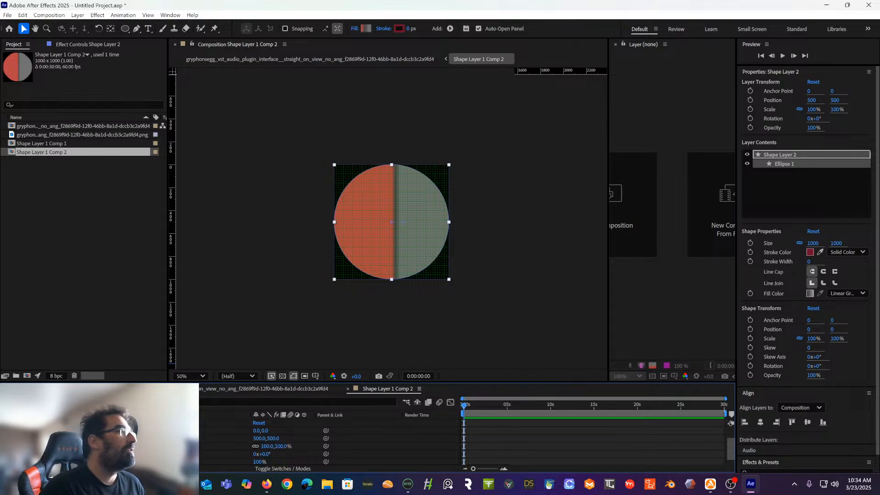
{"action": "scroll", "coordinate": [123, 431], "scroll_direction": "up", "scroll_amount": 3}
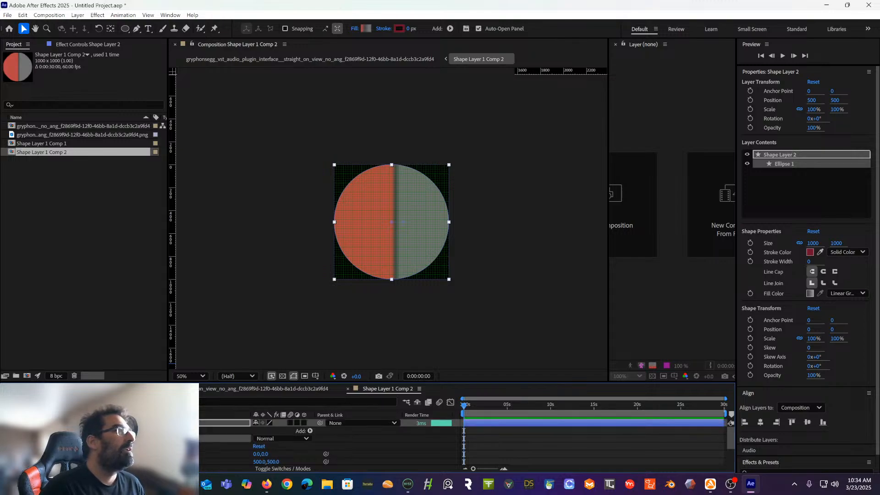
{"action": "left_click", "coordinate": [184, 389]}
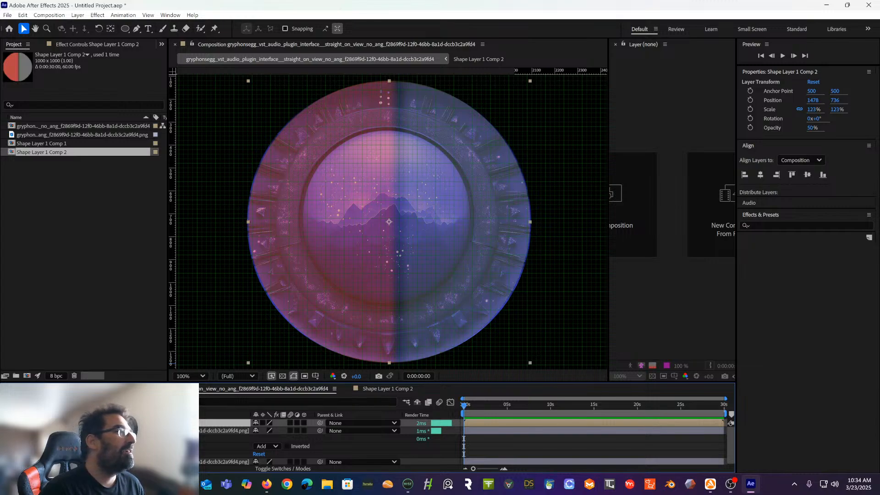
Set the vertical anchor point of the masked dial image layer to 784
{"action": "left_click", "coordinate": [156, 431]}
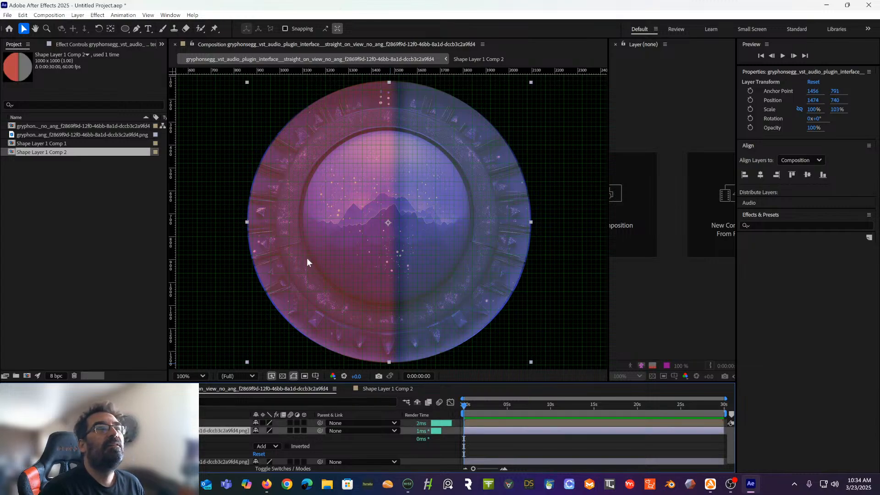
{"action": "scroll", "coordinate": [379, 170], "scroll_direction": "up", "scroll_amount": 1}
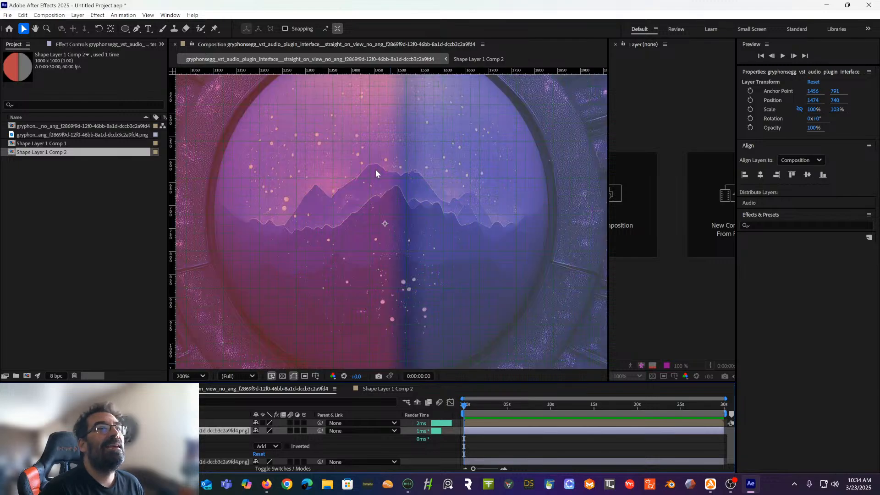
{"action": "scroll", "coordinate": [376, 170], "scroll_direction": "down", "scroll_amount": 1}
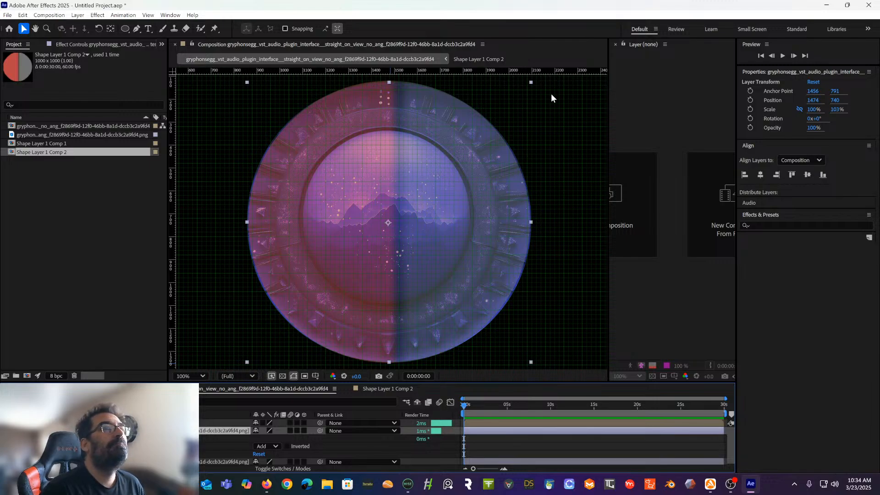
{"action": "left_click", "coordinate": [837, 93]}
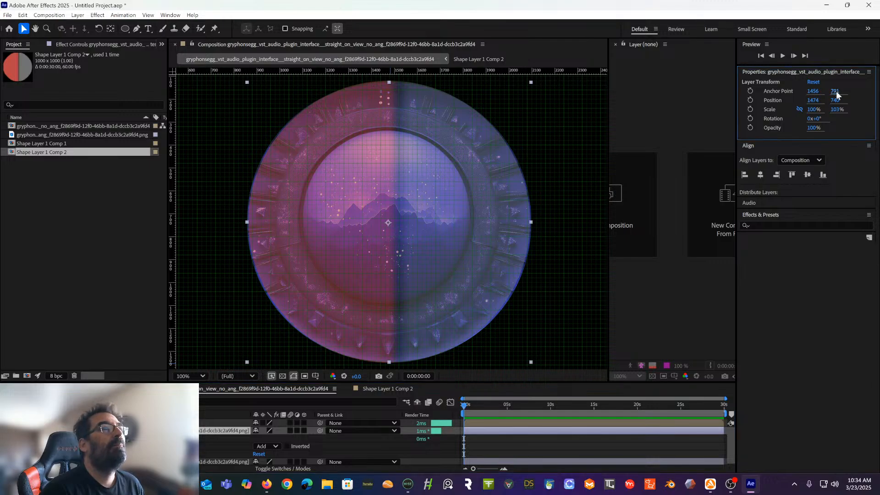
{"action": "left_click_drag", "start_coordinate": [837, 94], "coordinate": [833, 95]}
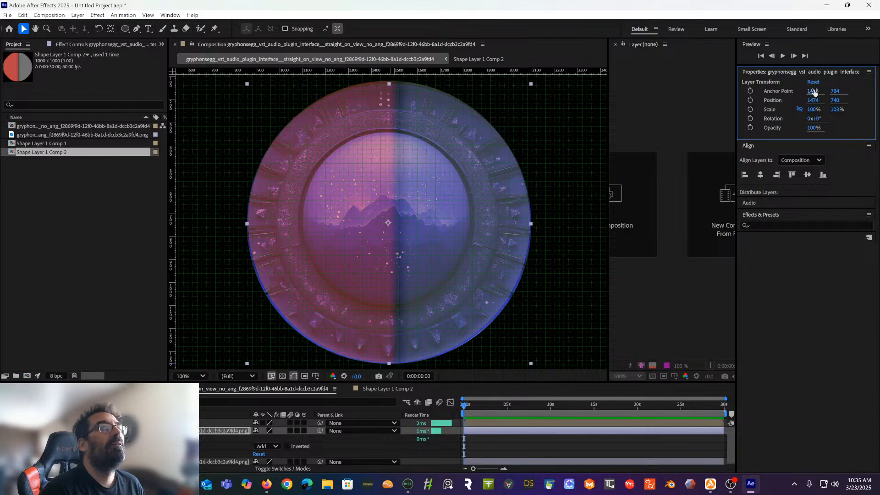
Set the horizontal anchor point of the masked dial image layer to 1449
{"action": "left_click_drag", "start_coordinate": [816, 91], "coordinate": [817, 93]}
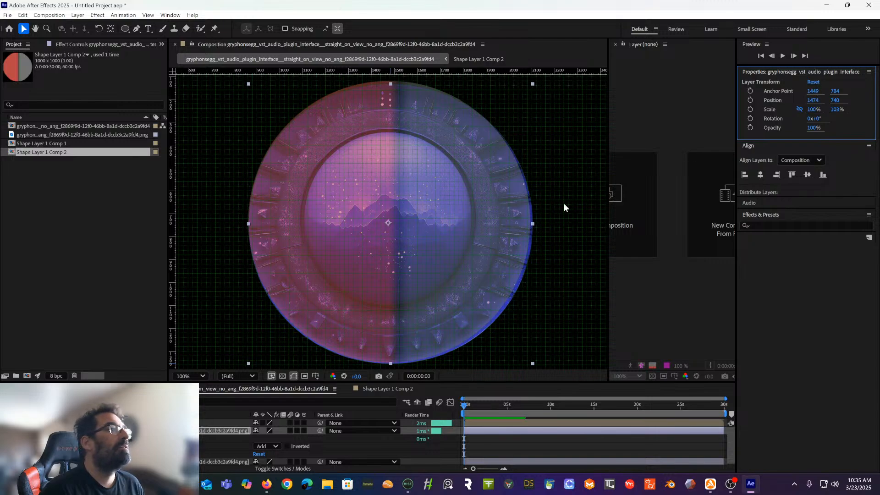
Test-rotate the Shape Layer 1 Comp 2 layer and the masked dial image layer about their anchor points, undoing each rotation
{"action": "left_click", "coordinate": [205, 422]}
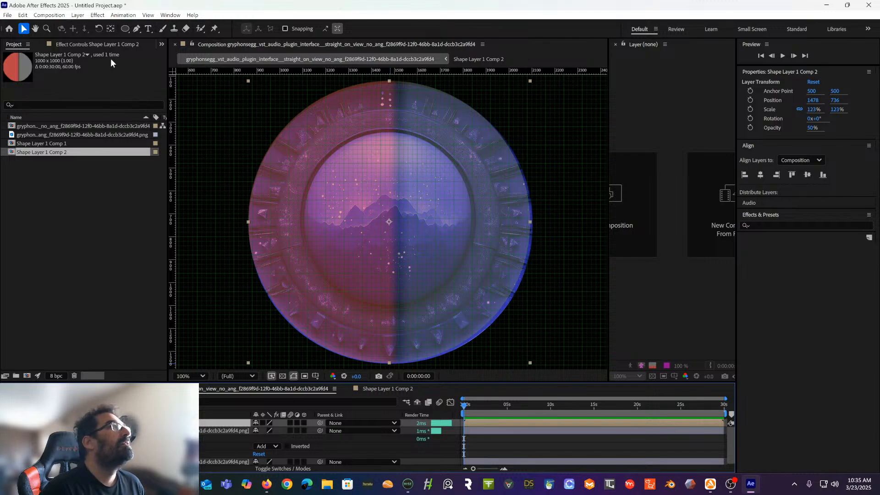
{"action": "left_click", "coordinate": [98, 29]}
{"action": "left_click_drag", "start_coordinate": [456, 213], "coordinate": [487, 183]}
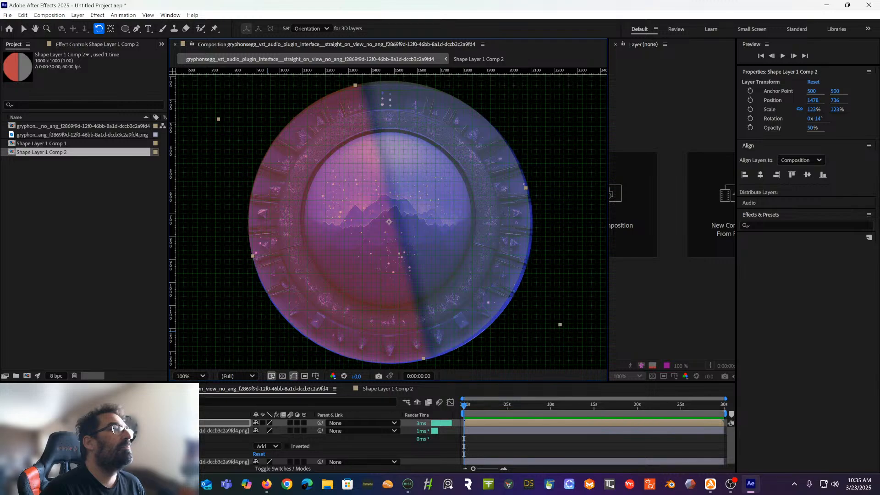
{"action": "key", "text": "ctrl+z"}
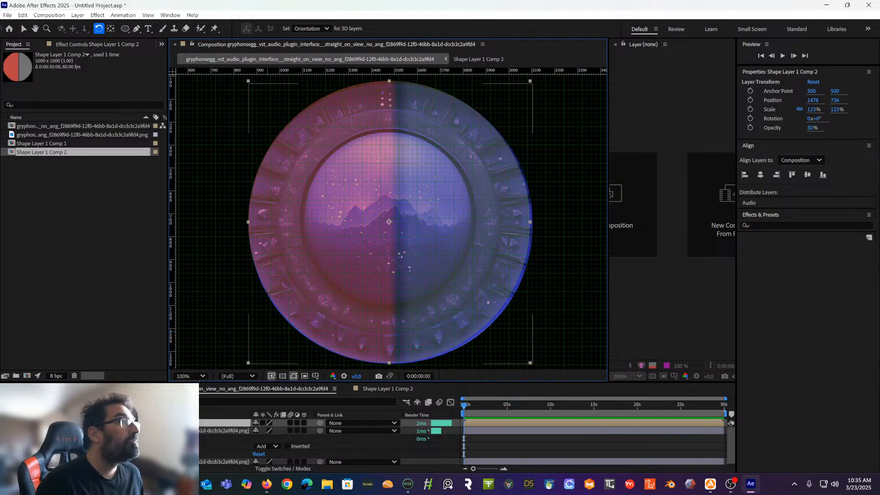
{"action": "left_click", "coordinate": [472, 161]}
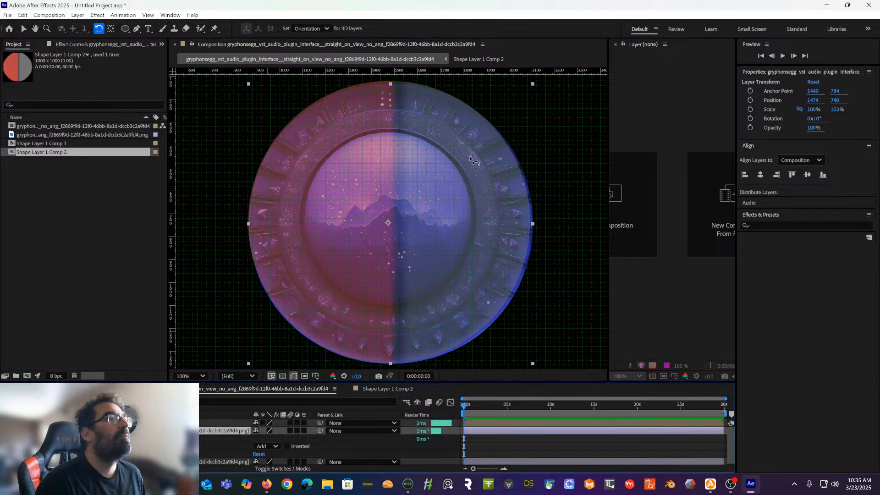
{"action": "left_click_drag", "start_coordinate": [472, 161], "coordinate": [406, 256]}
{"action": "key", "text": "ctrl+z"}
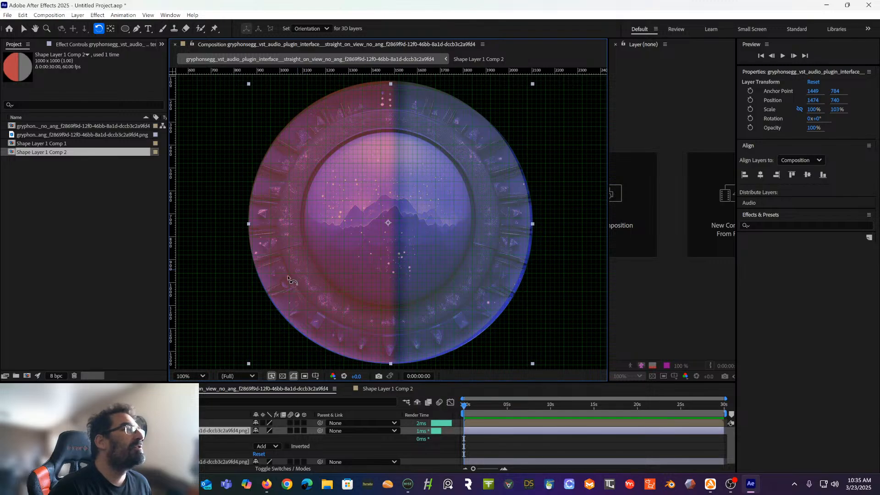
Compare the transform values of the circle and dial layers, and set the vertical position of Shape Layer 1 Comp 2 to 744
{"action": "left_click", "coordinate": [146, 423]}
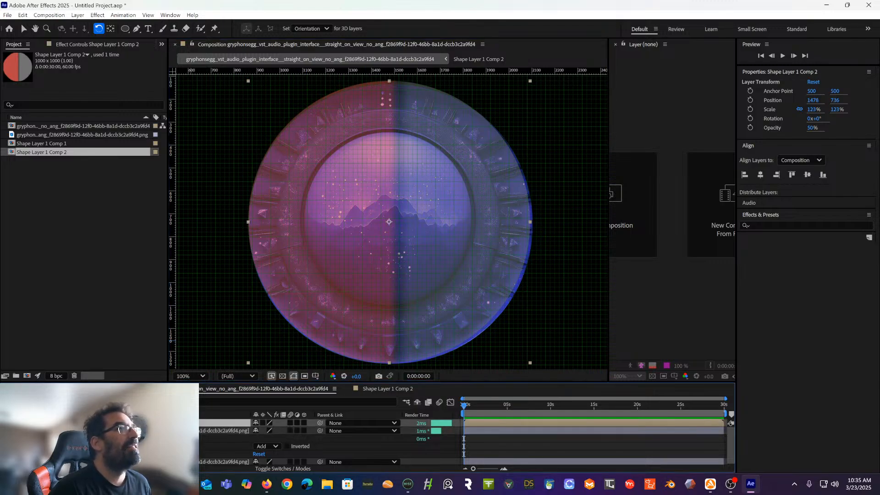
{"action": "left_click", "coordinate": [147, 431]}
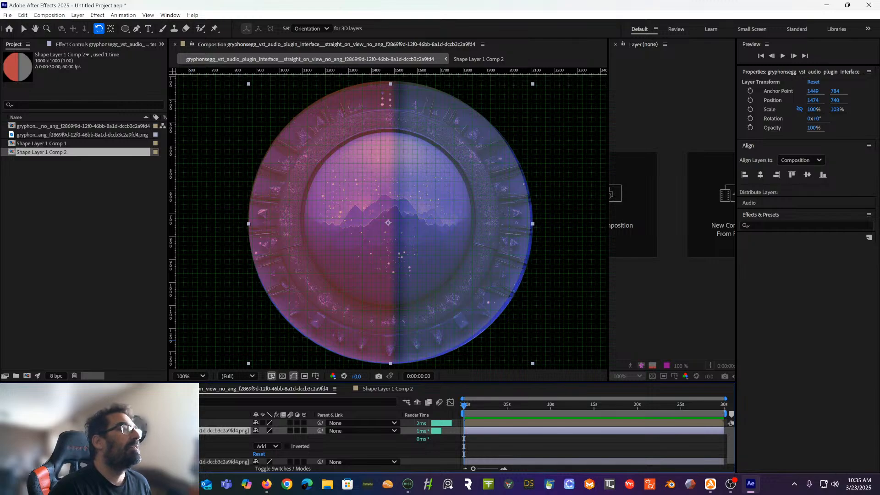
{"action": "left_click", "coordinate": [146, 423]}
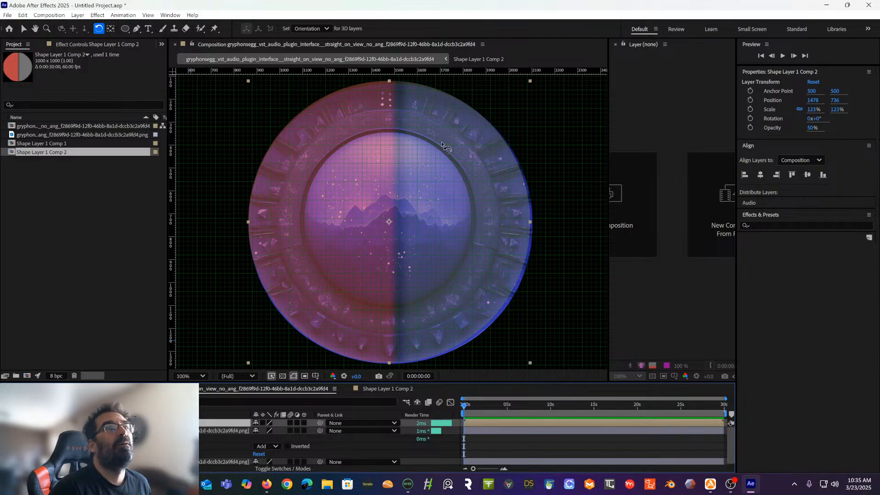
{"action": "left_click", "coordinate": [839, 100]}
{"action": "left_click_drag", "start_coordinate": [838, 100], "coordinate": [835, 108]}
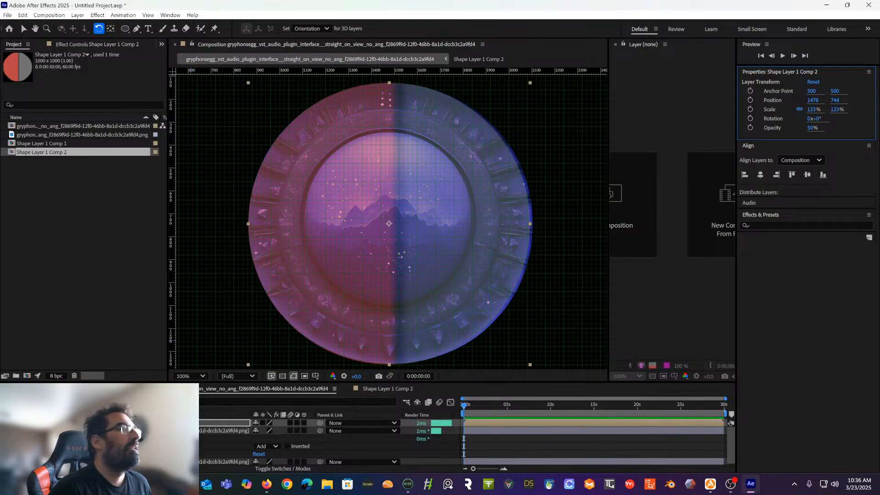
Test-rotate the masked dial image layer by about 27° against the circle layer and undo the rotation
{"action": "left_click", "coordinate": [138, 423]}
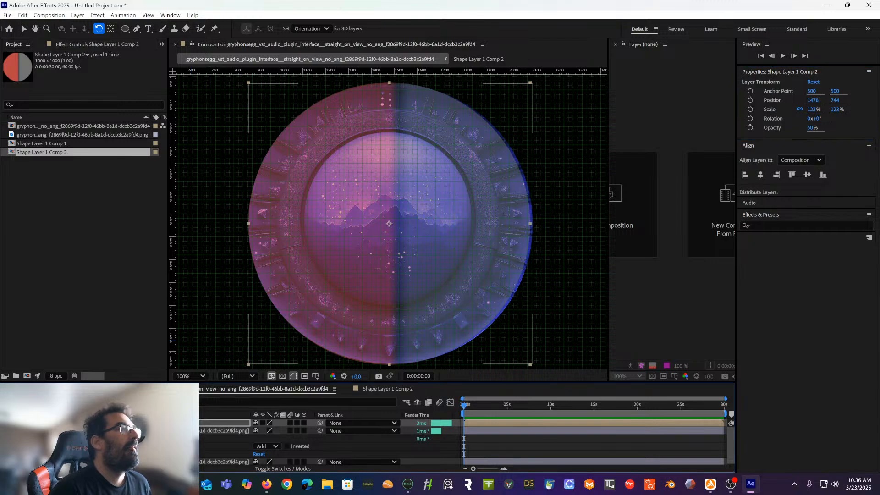
{"action": "left_click", "coordinate": [138, 431]}
{"action": "left_click_drag", "start_coordinate": [452, 130], "coordinate": [564, 135]}
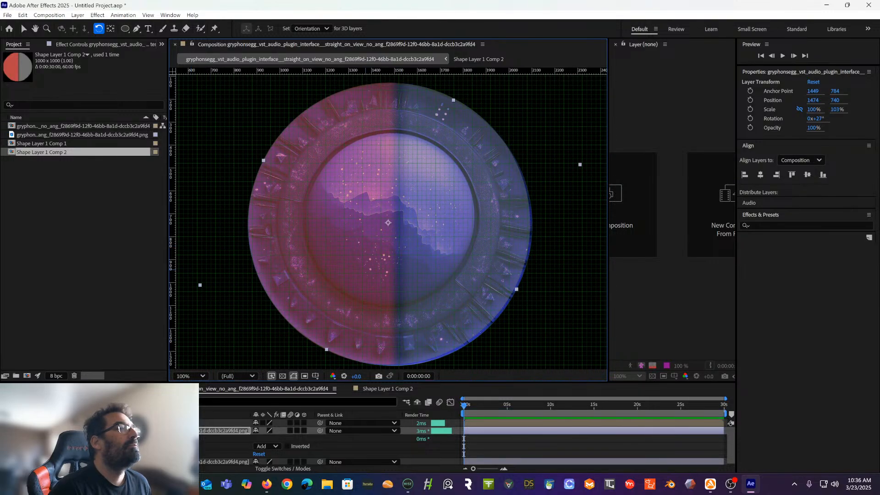
{"action": "left_click", "coordinate": [184, 423]}
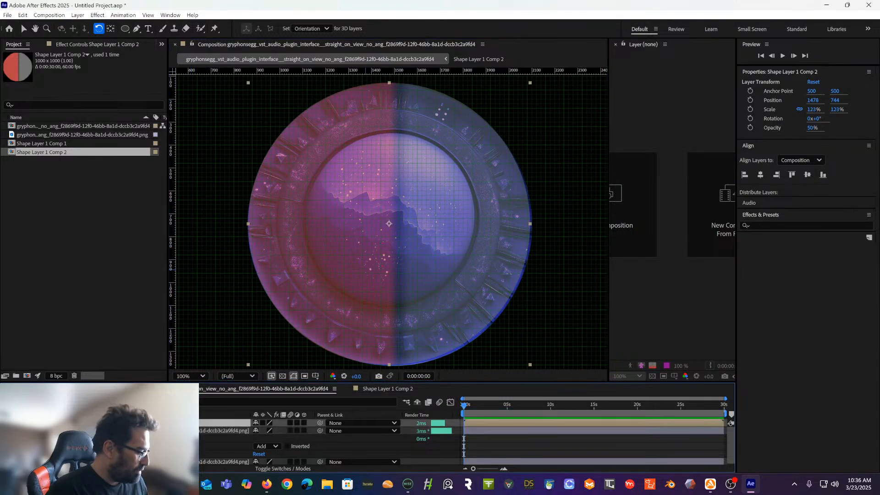
{"action": "key", "text": "ctrl+z"}
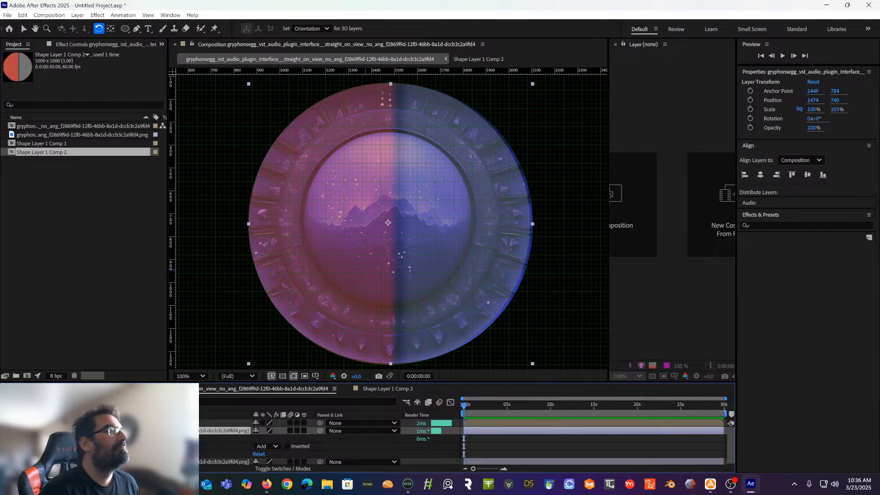
Compare the dial layer's mask outline, bounds and transform values with those of the Shape Layer 1 Comp 2 layer
{"action": "left_click", "coordinate": [92, 446]}
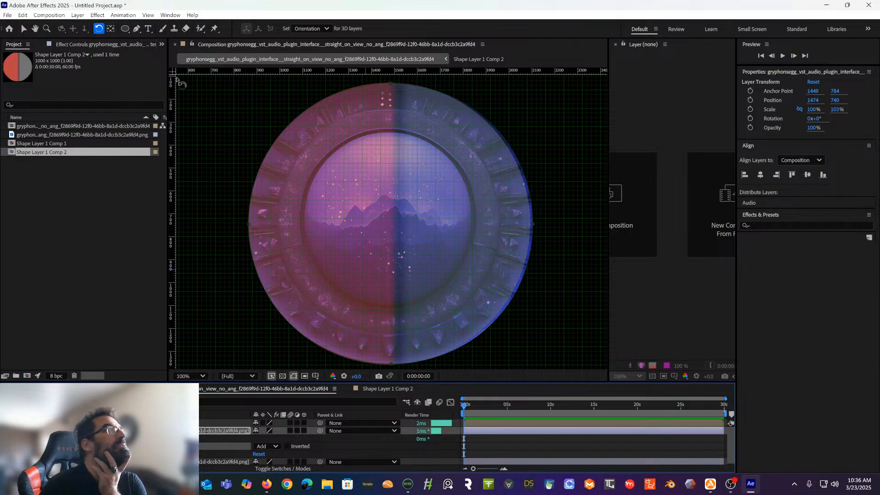
{"action": "left_click", "coordinate": [24, 29]}
{"action": "left_click", "coordinate": [391, 88]}
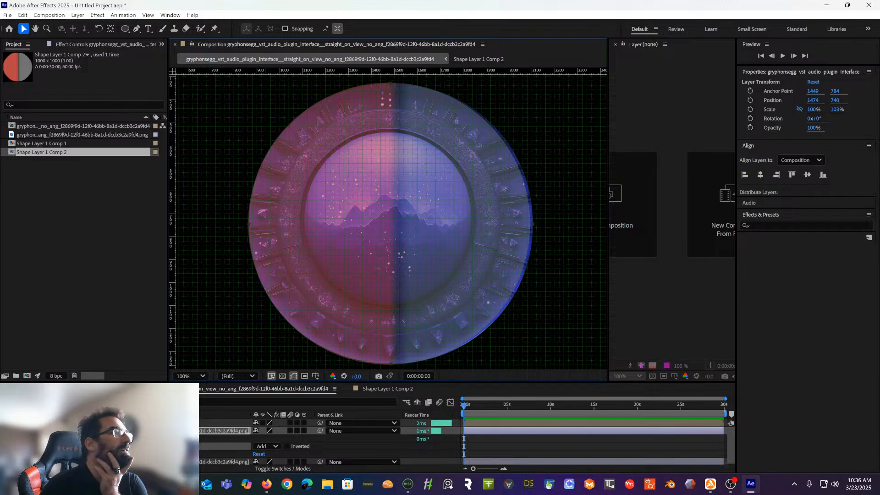
{"action": "left_click", "coordinate": [224, 423]}
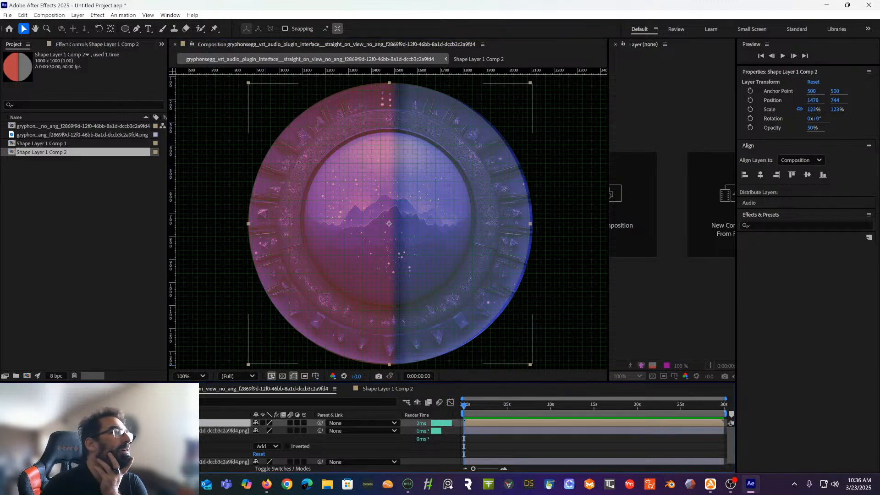
{"action": "left_click", "coordinate": [92, 446]}
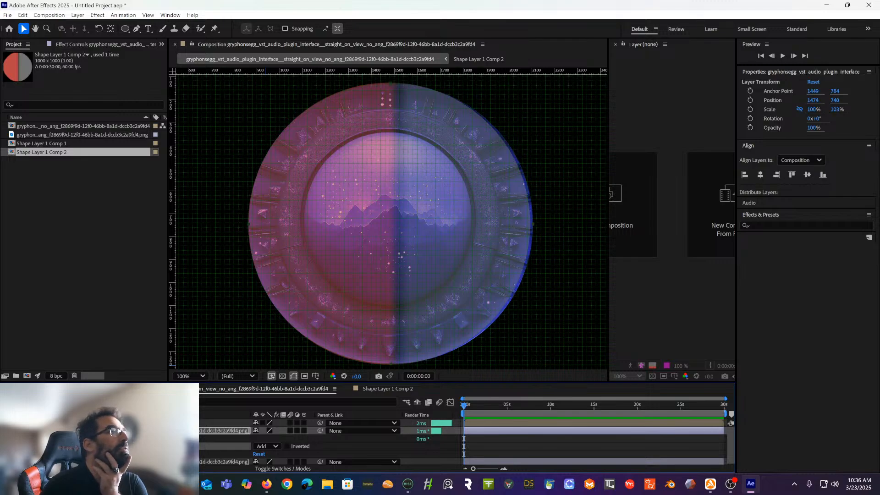
{"action": "left_click", "coordinate": [92, 423]}
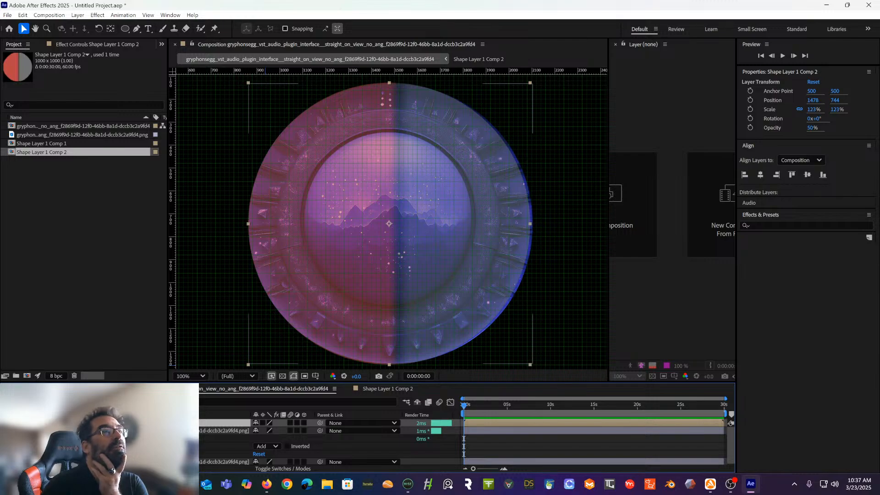
{"action": "left_click", "coordinate": [160, 431]}
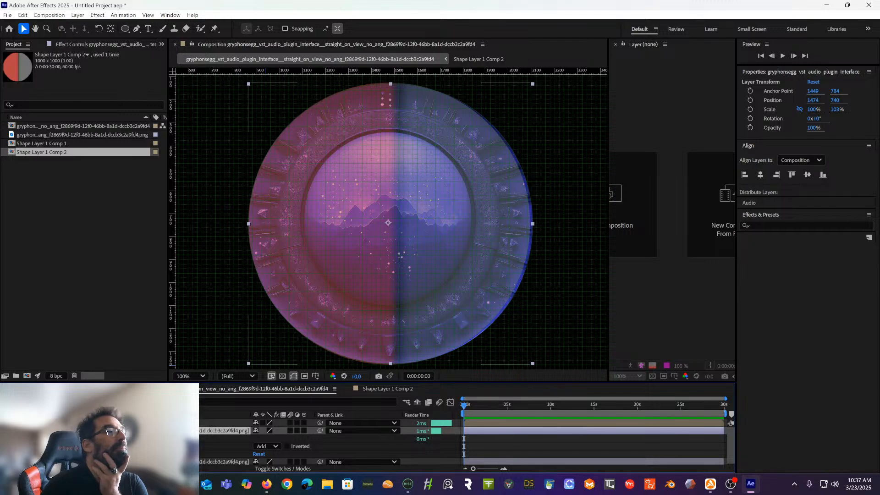
{"action": "left_click", "coordinate": [160, 423]}
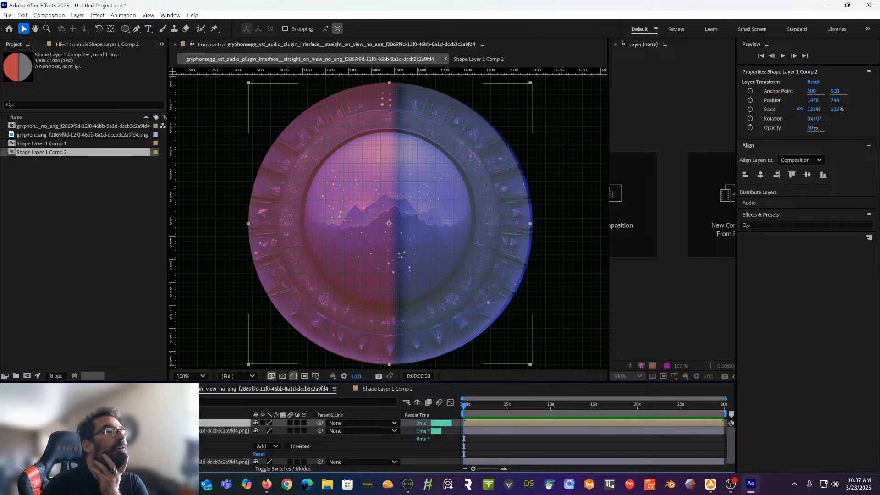
{"action": "left_click", "coordinate": [161, 431]}
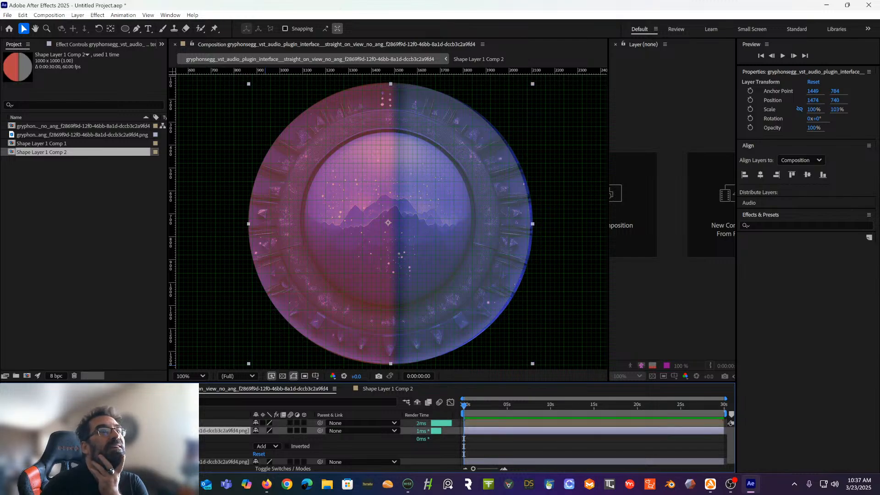
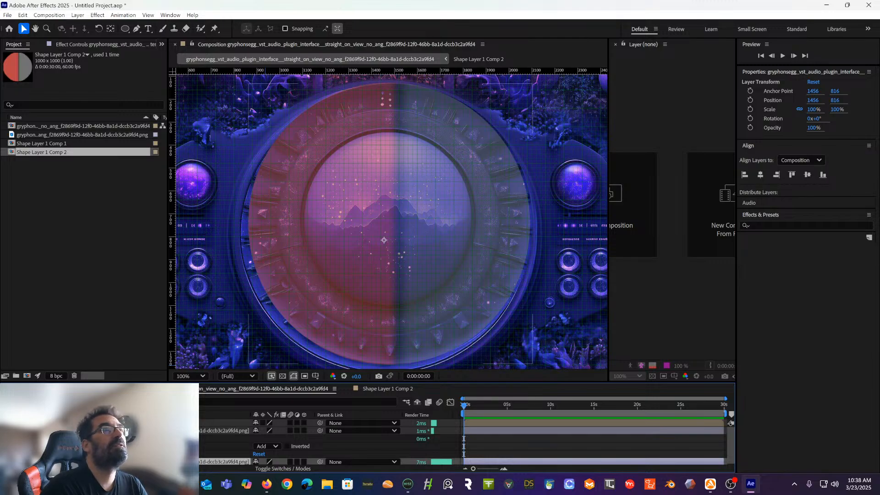
Set the position of the masked dial image layer to 1456, 816 to match the full background image layer
{"action": "left_click", "coordinate": [251, 110]}
{"action": "left_click", "coordinate": [384, 328]}
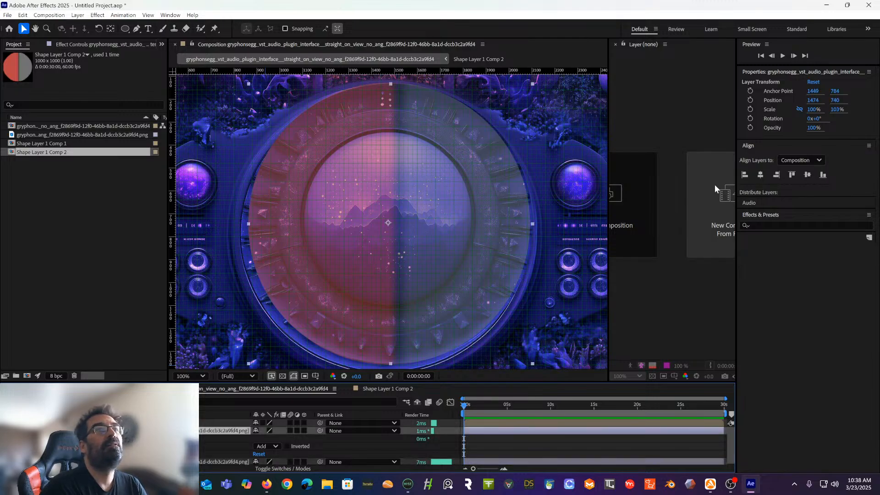
{"action": "left_click", "coordinate": [811, 101]}
{"action": "type", "text": "1456"}
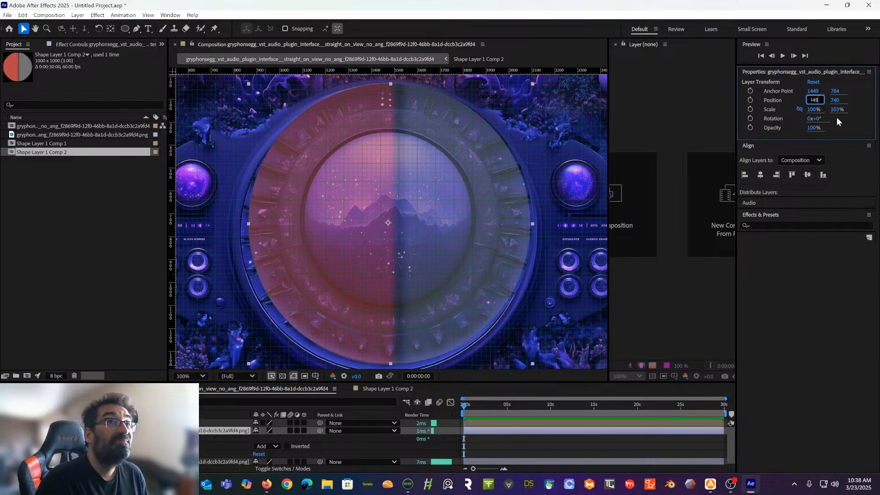
{"action": "left_click", "coordinate": [835, 100]}
{"action": "type", "text": "81"}
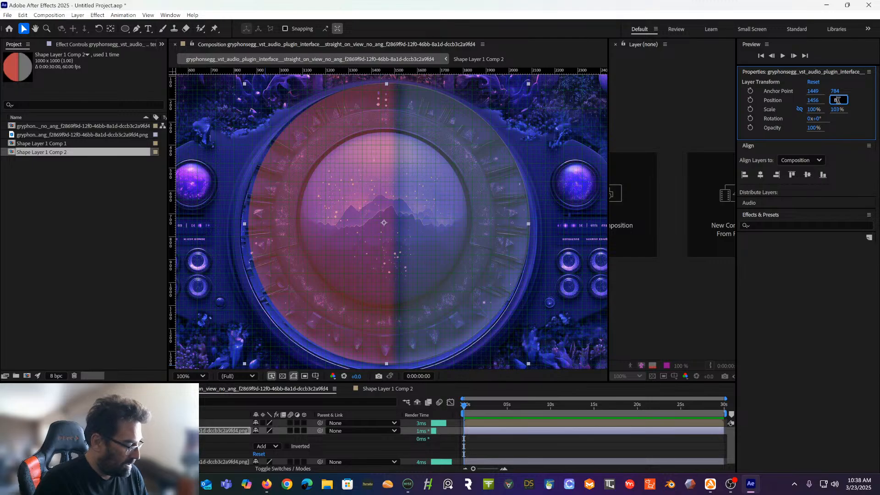
{"action": "key", "text": "Return"}
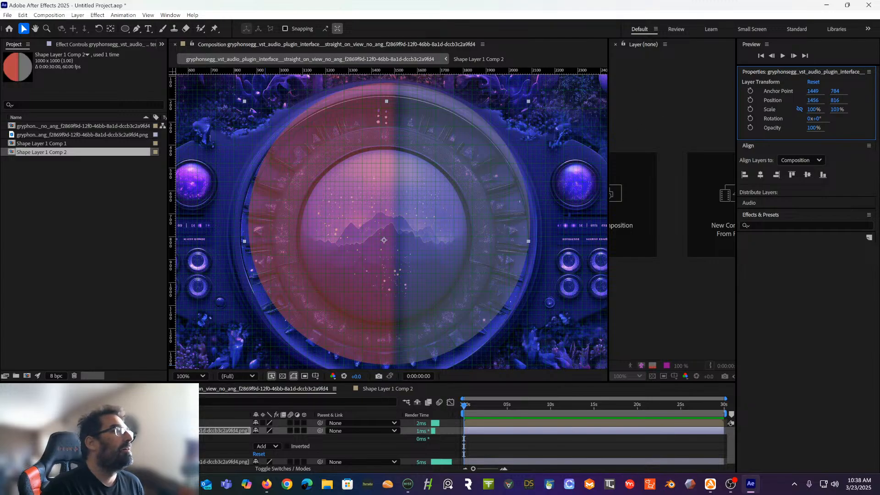
Check the background image layer's transform values and set the masked dial layer's anchor point to the same 1456, 816
{"action": "scroll", "coordinate": [367, 442], "scroll_direction": "down", "scroll_amount": 1}
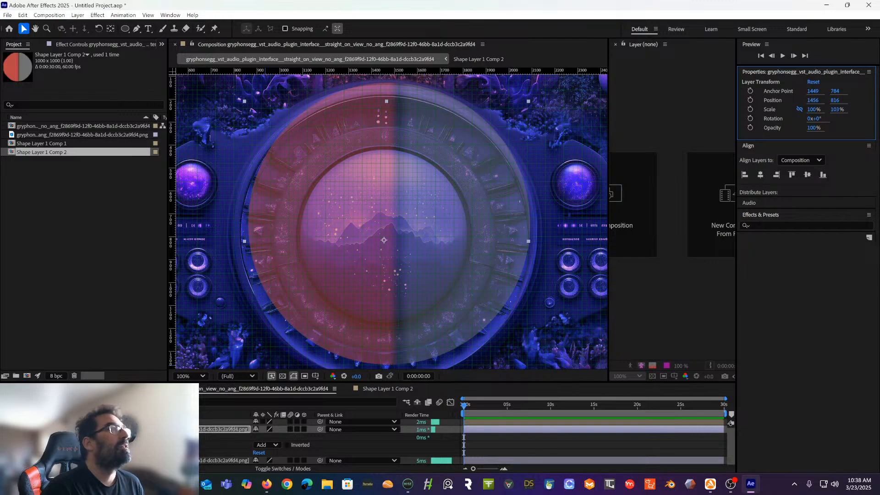
{"action": "left_click", "coordinate": [179, 460]}
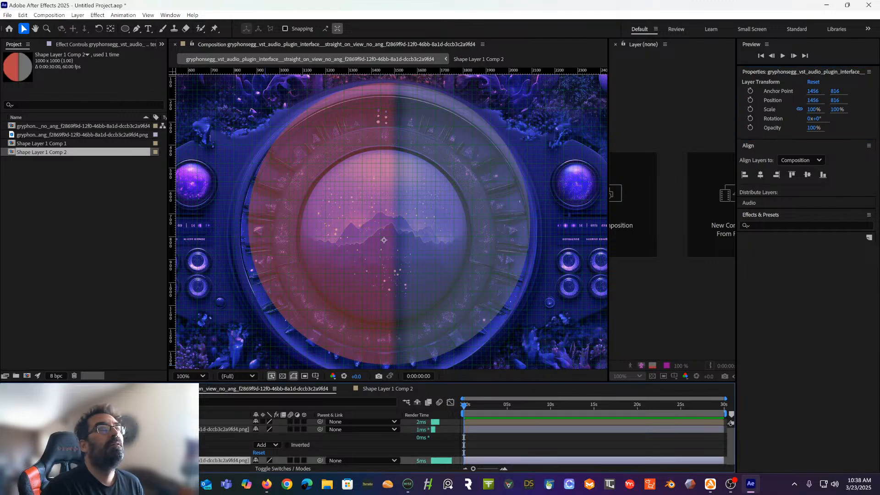
{"action": "left_click", "coordinate": [179, 430]}
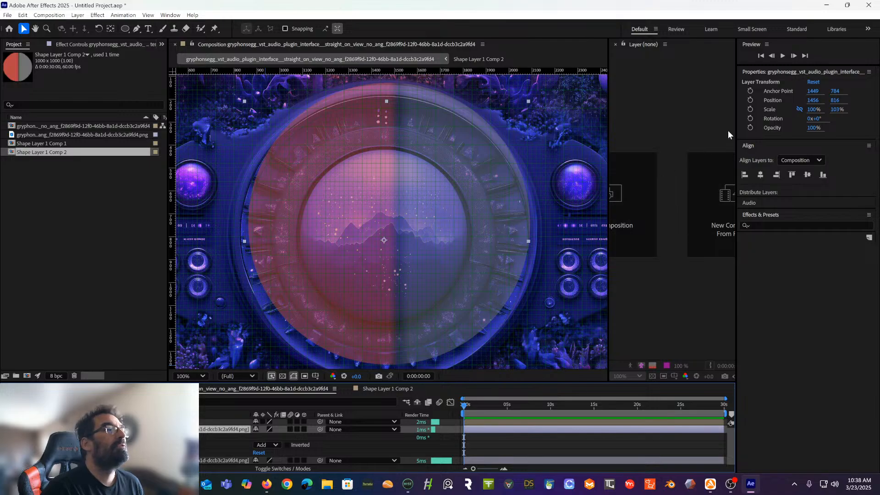
{"action": "left_click", "coordinate": [817, 90]}
{"action": "left_click", "coordinate": [817, 91]}
{"action": "type", "text": "1456"}
{"action": "left_click", "coordinate": [839, 90]}
{"action": "type", "text": "8"}
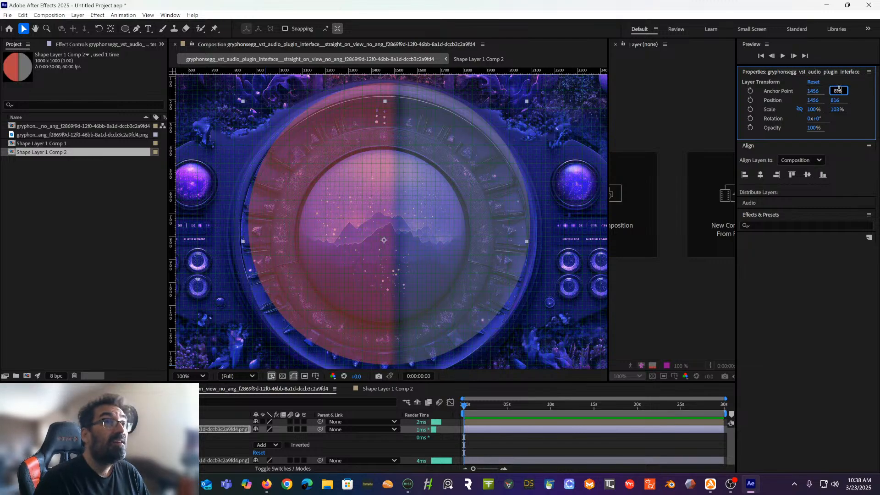
{"action": "type", "text": "16"}
{"action": "key", "text": "Return"}
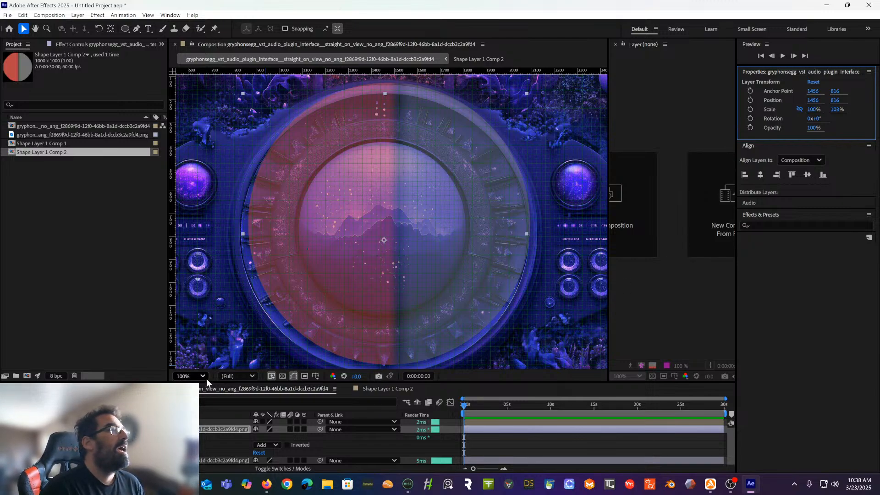
Move the Shape Layer 1 Comp 2 circle over the repositioned dial, to about position 1458, 792
{"action": "left_click", "coordinate": [152, 422]}
{"action": "left_click", "coordinate": [301, 258]}
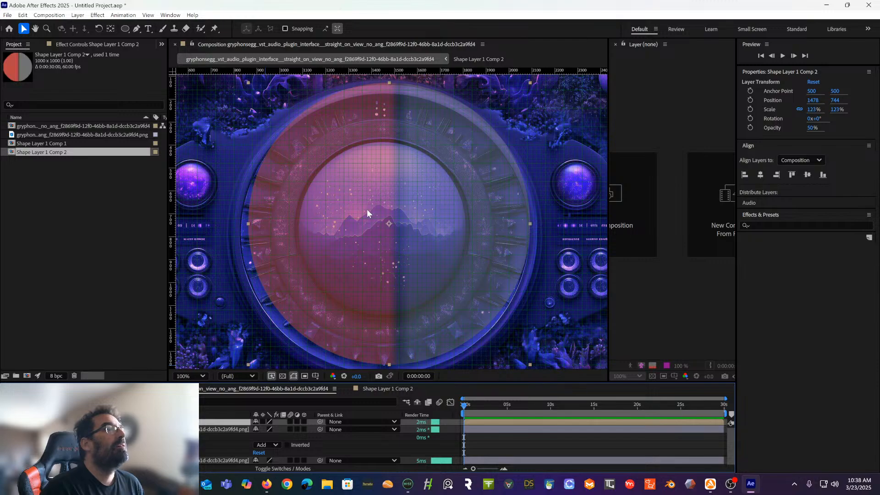
{"action": "left_click_drag", "start_coordinate": [371, 209], "coordinate": [365, 223]}
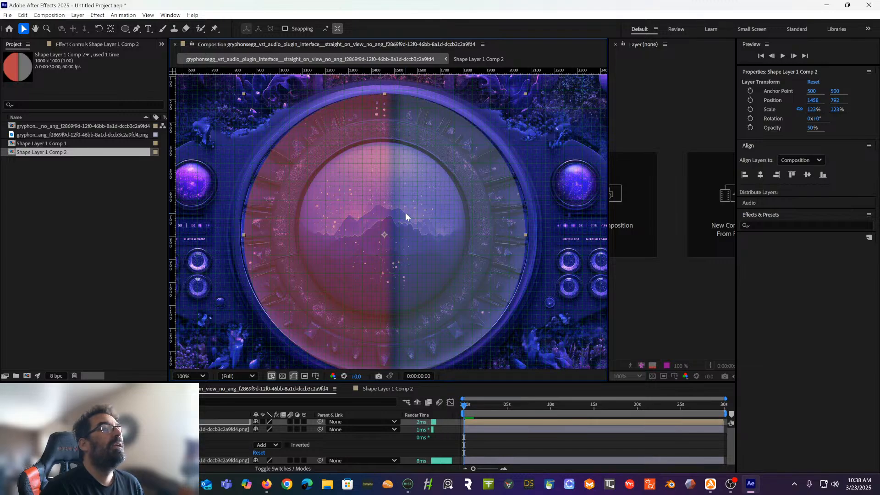
{"action": "scroll", "coordinate": [468, 207], "scroll_direction": "up", "scroll_amount": 1}
{"action": "scroll", "coordinate": [468, 206], "scroll_direction": "down", "scroll_amount": 1}
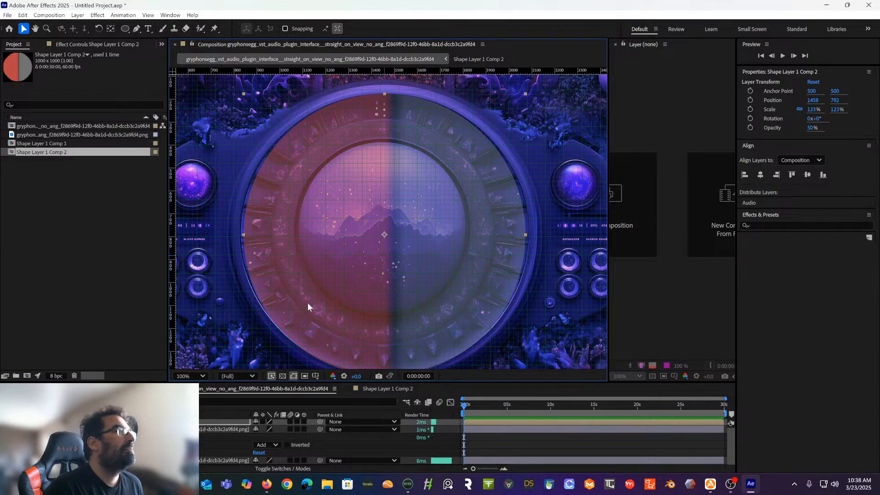
Compare the masked dial layer with the Shape Layer 1 Comp 2 circle, try a horizontal position of 1458 for the dial, and undo it
{"action": "left_click", "coordinate": [252, 110]}
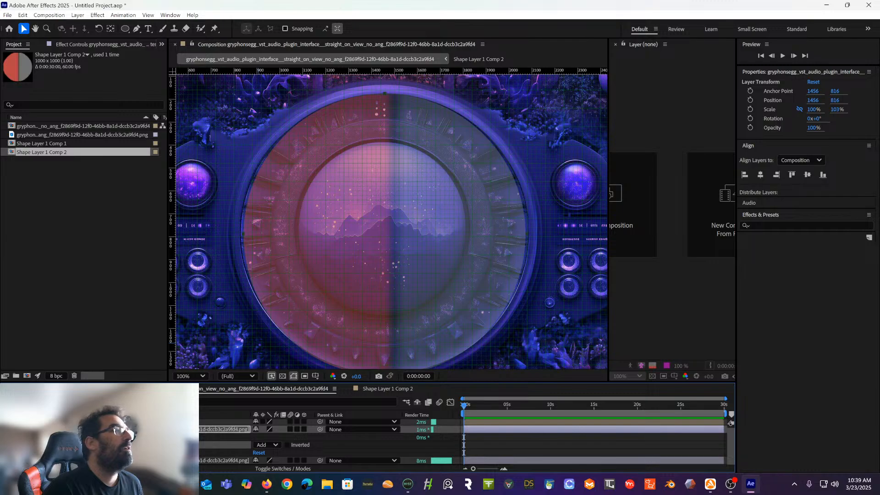
{"action": "left_click", "coordinate": [147, 422]}
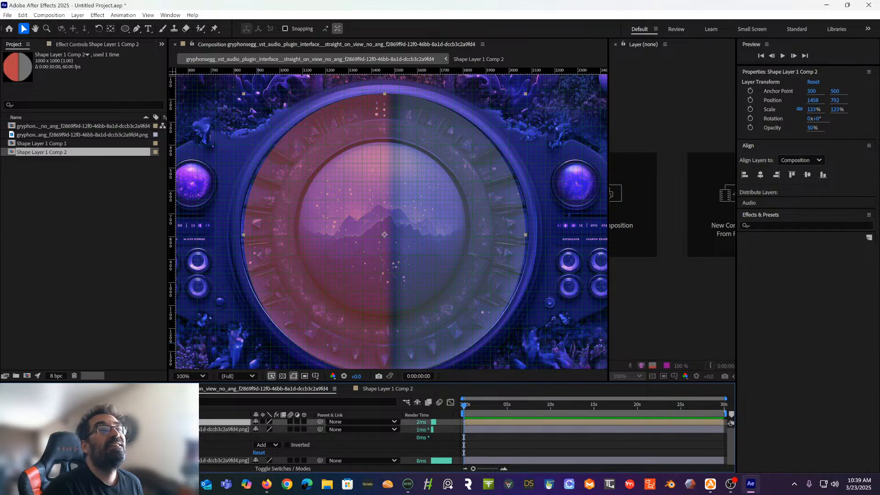
{"action": "left_click", "coordinate": [252, 110]}
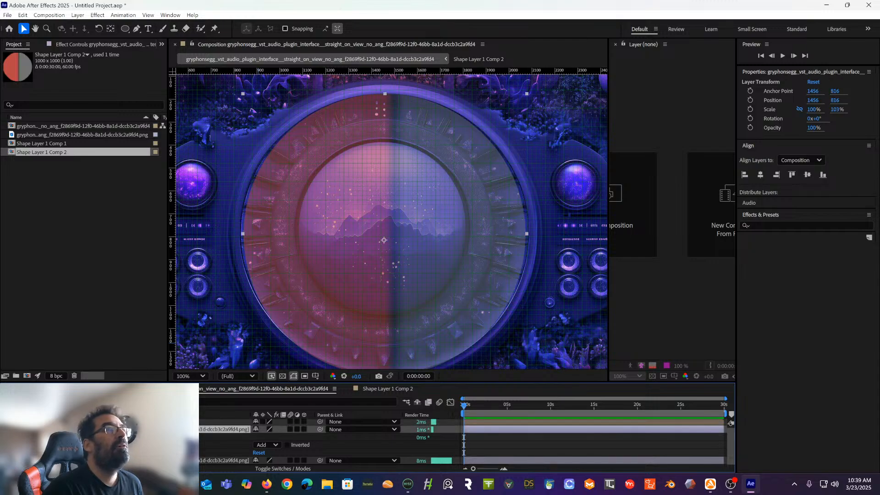
{"action": "left_click", "coordinate": [813, 100]}
{"action": "type", "text": "1"}
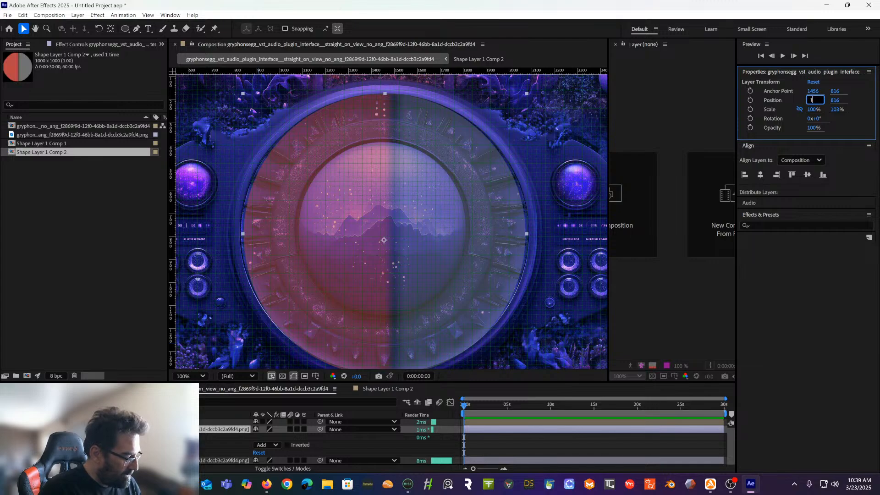
{"action": "type", "text": "4"}
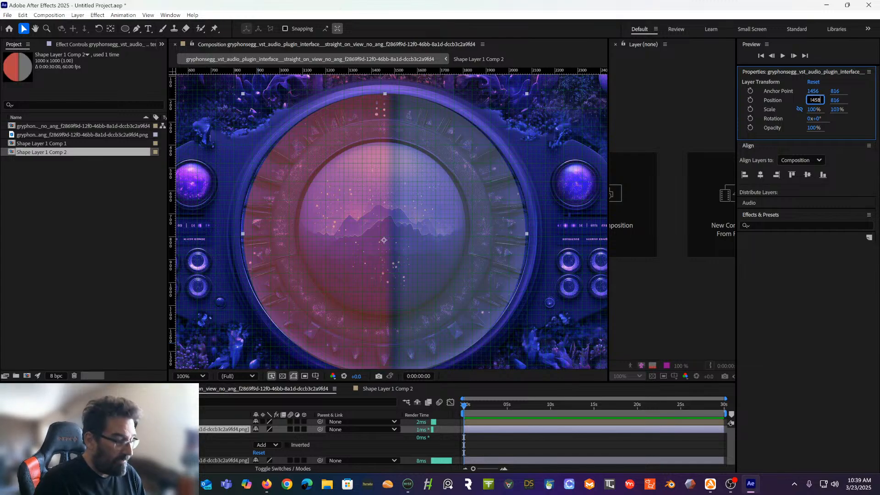
{"action": "type", "text": "58"}
{"action": "key", "text": "Return"}
{"action": "left_click", "coordinate": [838, 100]}
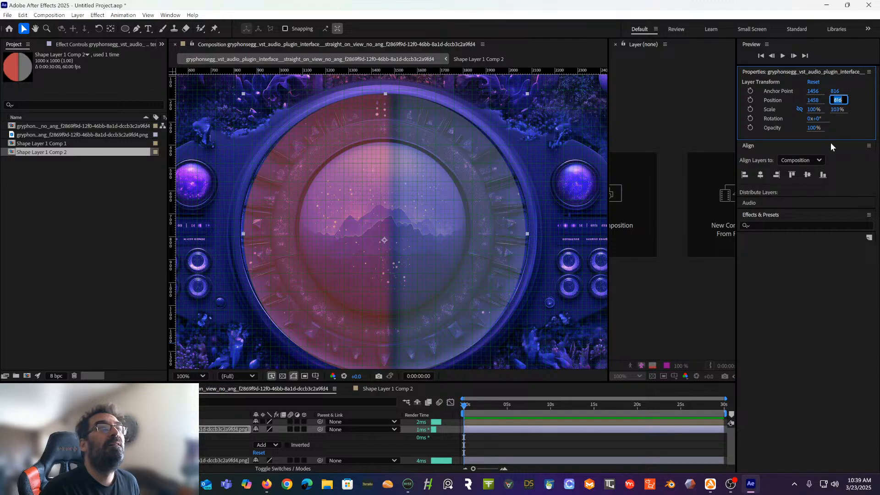
{"action": "left_click", "coordinate": [858, 166]}
{"action": "key", "text": "ctrl+z"}
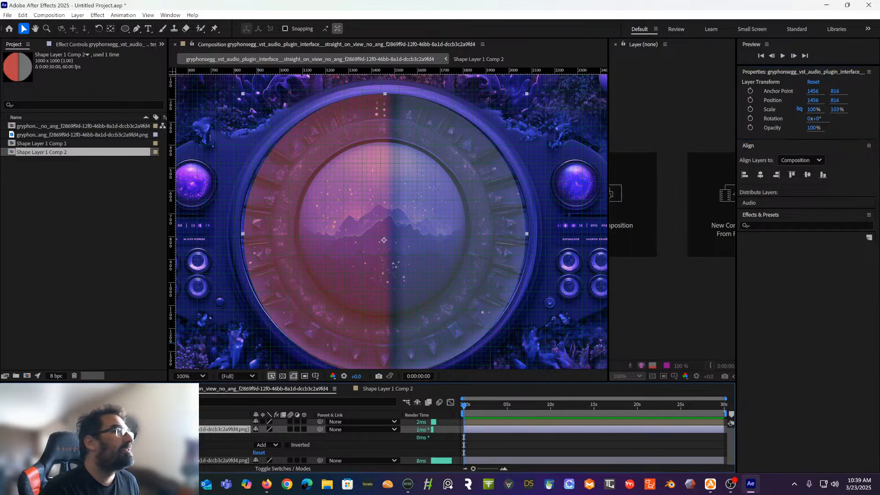
Open the masked dial image in the layer viewer, and close that viewer to give the composition view more room
{"action": "left_click", "coordinate": [78, 445]}
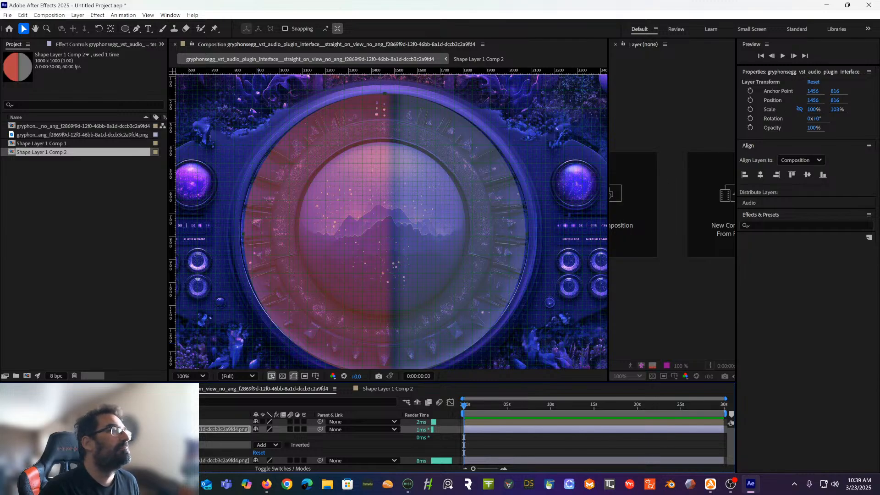
{"action": "double_click", "coordinate": [78, 444]}
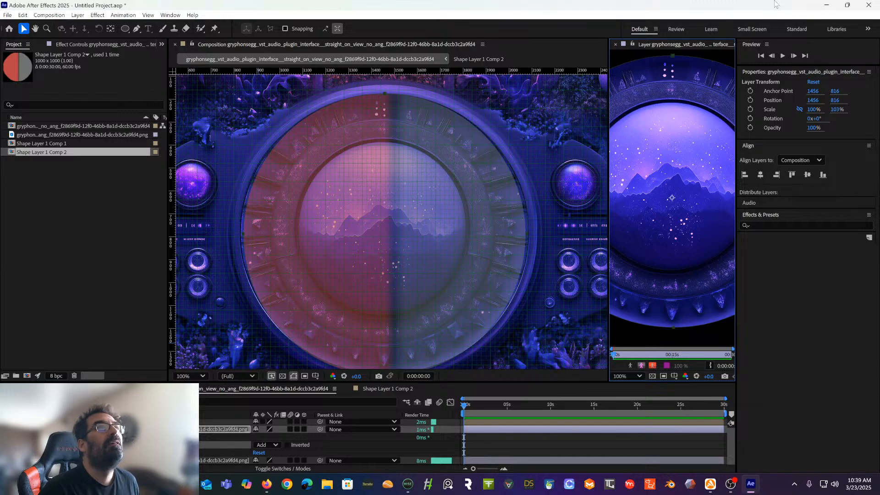
{"action": "left_click", "coordinate": [615, 44]}
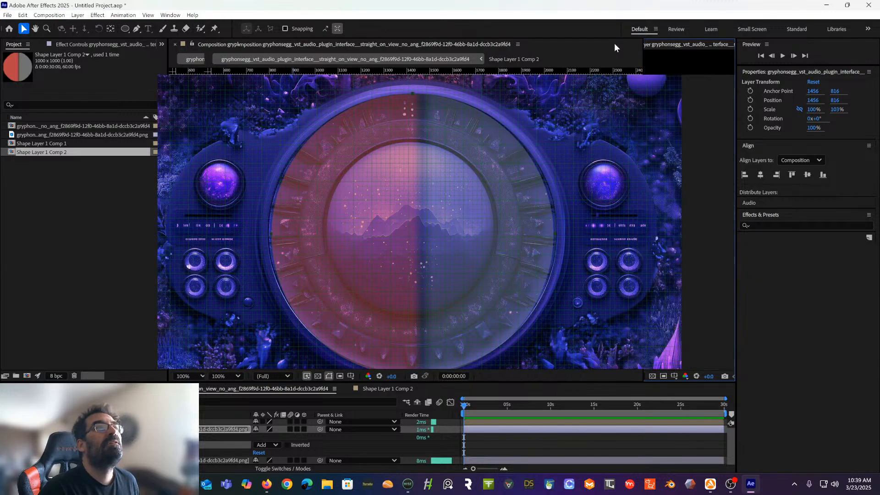
Try the circle's position values 1458, 792 on the masked dial image layer and undo the changes
{"action": "left_click", "coordinate": [814, 100]}
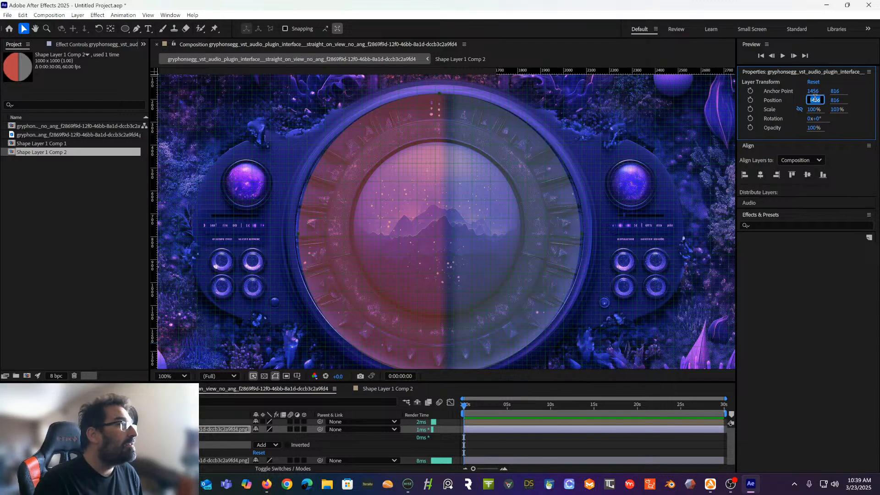
{"action": "type", "text": "14"}
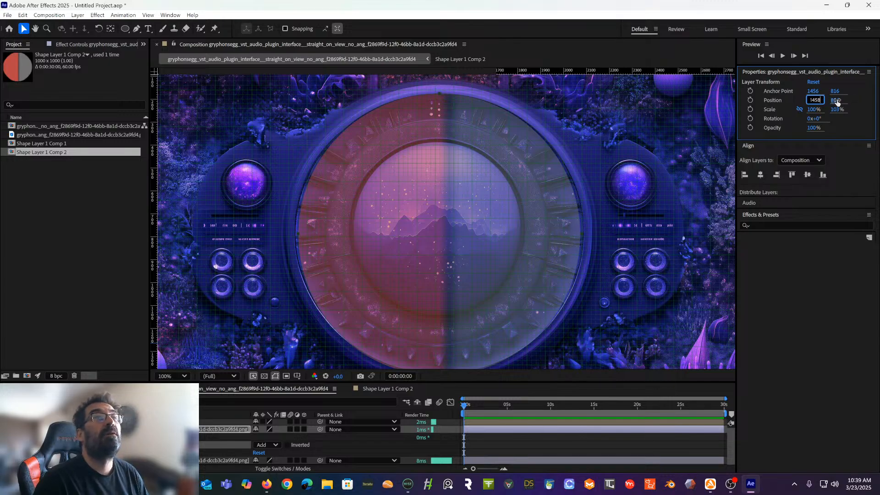
{"action": "left_click", "coordinate": [836, 100]}
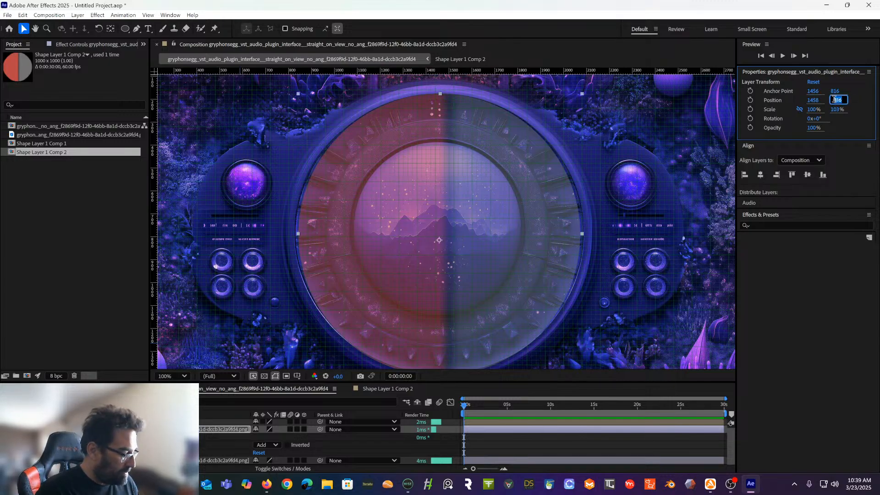
{"action": "type", "text": "792"}
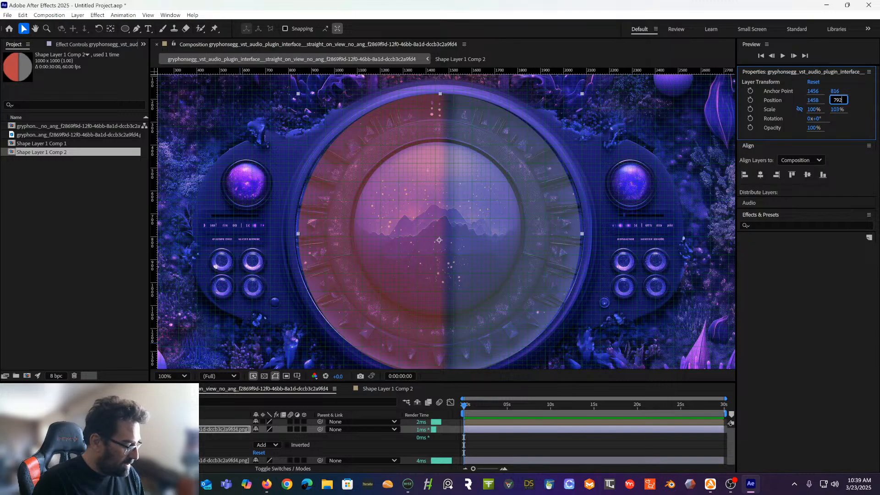
{"action": "left_click", "coordinate": [855, 190]}
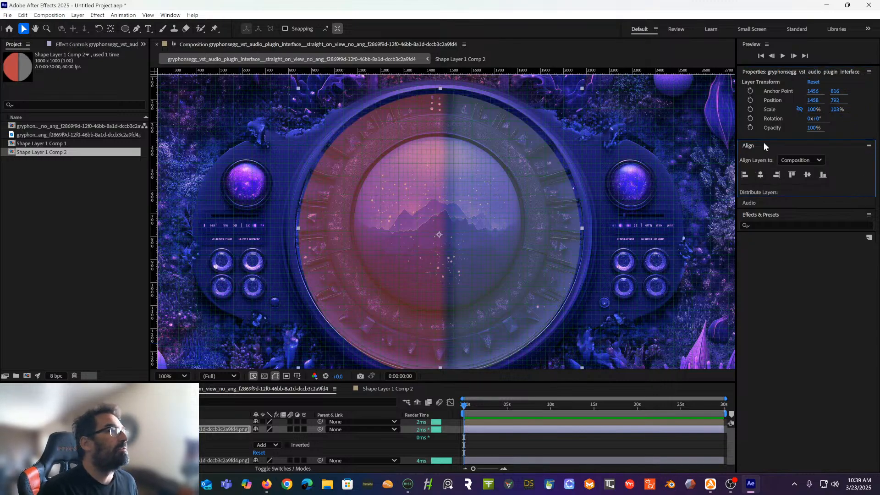
{"action": "key", "text": "ctrl+z"}
{"action": "key", "text": "ctrl+z"}
{"action": "key", "text": "ctrl+z"}
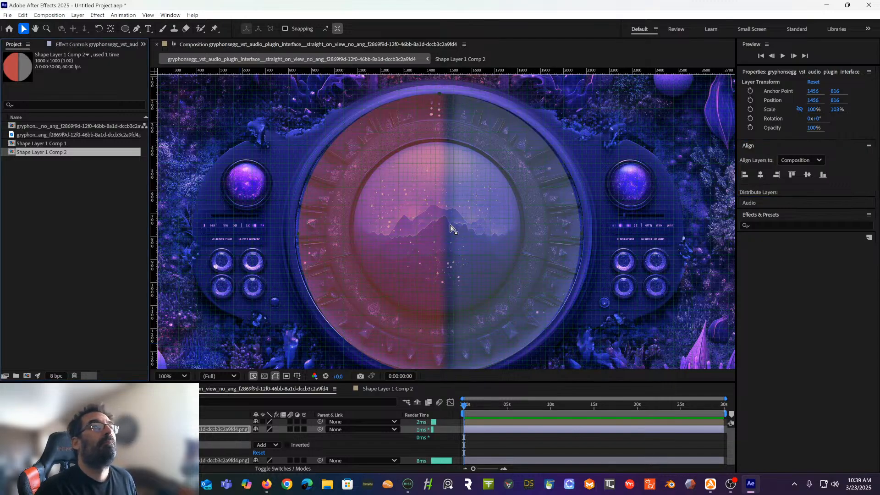
Expand the dial layer's mask and examine its properties and the topmost point of the mask path
{"action": "left_click", "coordinate": [56, 445]}
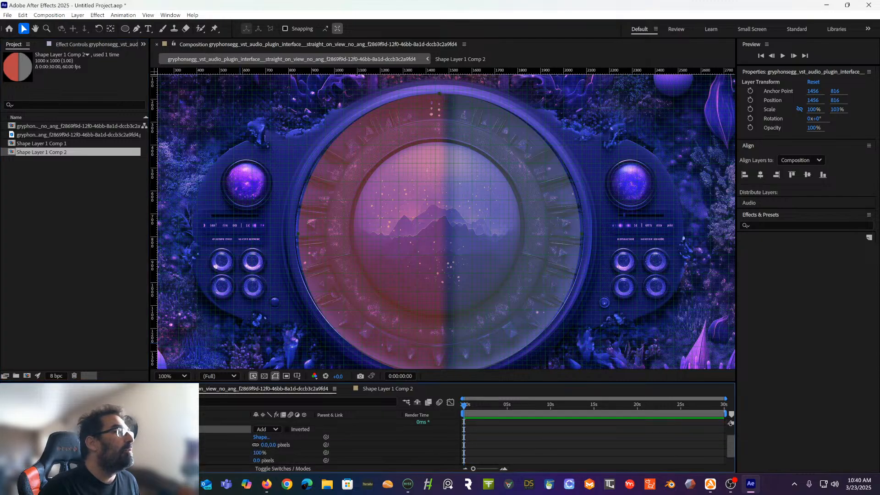
{"action": "scroll", "coordinate": [330, 442], "scroll_direction": "down", "scroll_amount": 1}
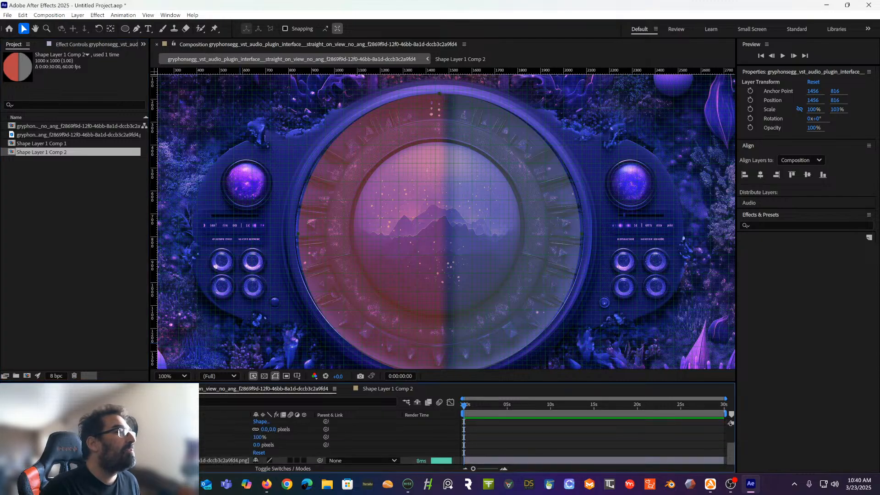
{"action": "scroll", "coordinate": [330, 442], "scroll_direction": "down", "scroll_amount": 2}
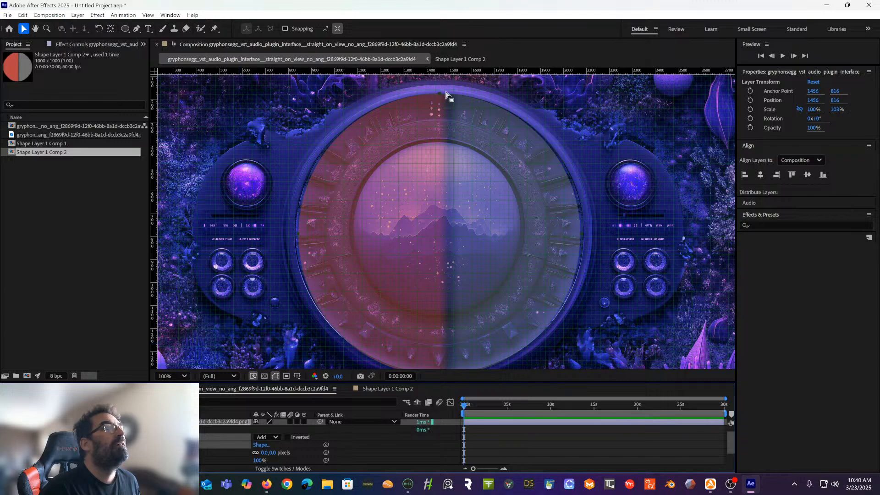
{"action": "mouse_move", "coordinate": [440, 95]}
{"action": "left_mouse_down"}
{"action": "mouse_move", "coordinate": [439, 103]}
{"action": "mouse_move", "coordinate": [439, 94]}
{"action": "left_mouse_up"}
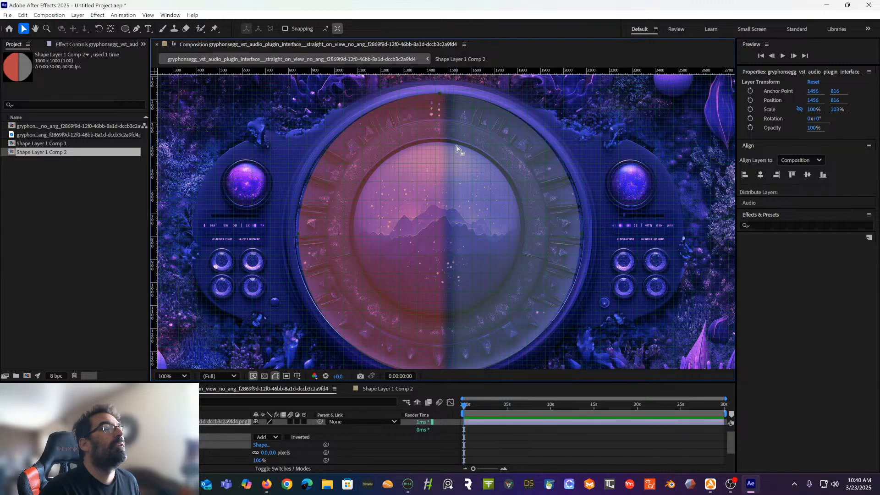
{"action": "scroll", "coordinate": [456, 146], "scroll_direction": "down", "scroll_amount": 2}
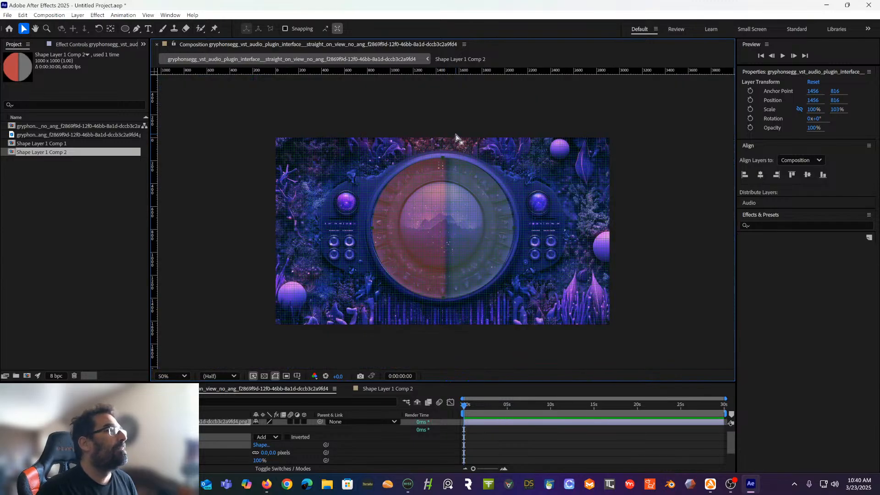
{"action": "scroll", "coordinate": [151, 440], "scroll_direction": "up", "scroll_amount": 1}
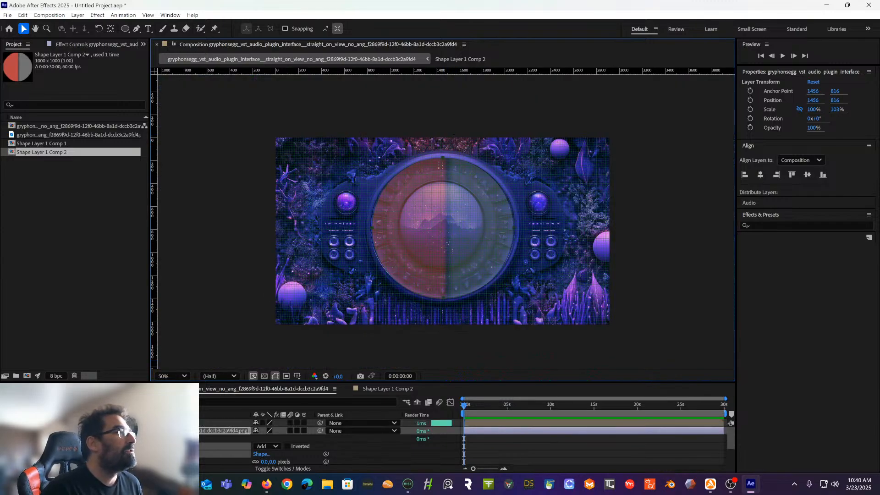
Rotate the Shape Layer 1 Comp 2 circle counterclockwise to about -7.3° with the Rotation tool
{"action": "left_click", "coordinate": [151, 423]}
{"action": "scroll", "coordinate": [486, 233], "scroll_direction": "up", "scroll_amount": 1}
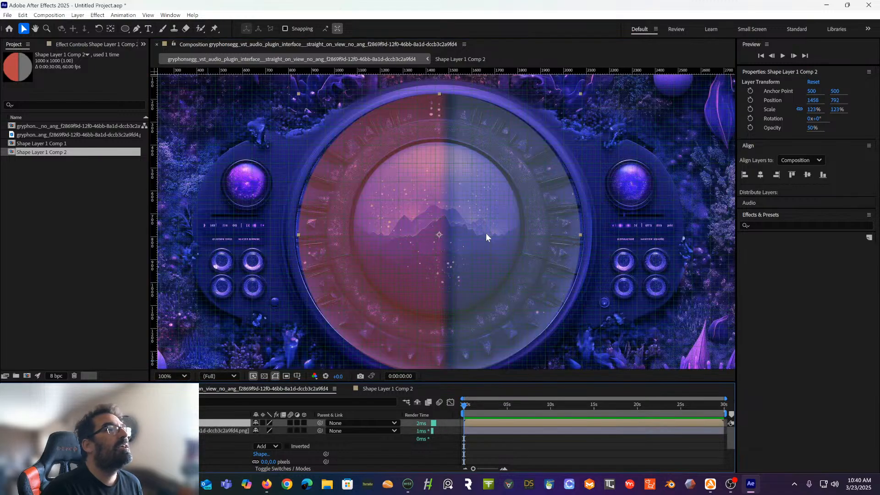
{"action": "left_click", "coordinate": [99, 29]}
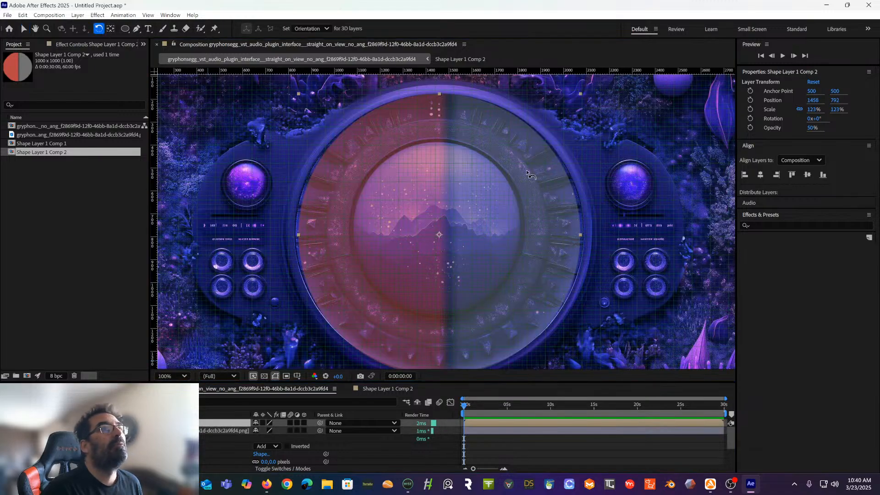
{"action": "left_click_drag", "start_coordinate": [527, 174], "coordinate": [565, 124]}
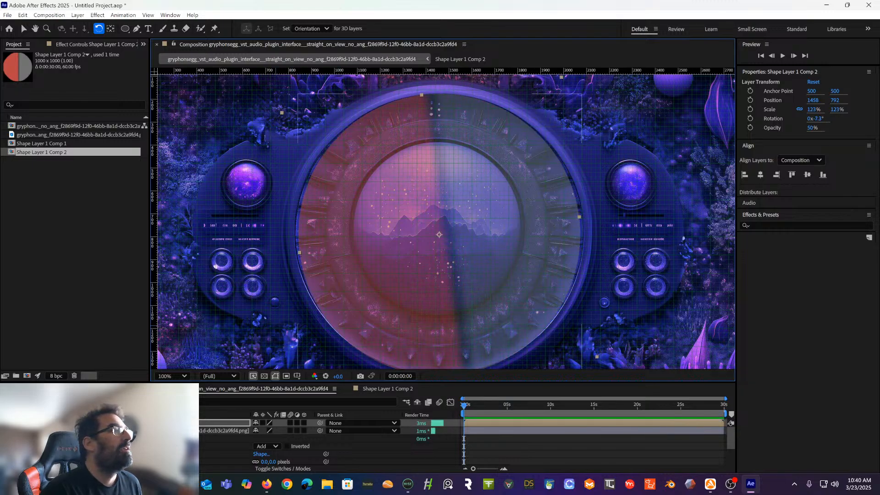
Test the rotation of the masked dial image layer and compare its anchor point and transform values with those of the circle
{"action": "left_click", "coordinate": [183, 431]}
{"action": "mouse_move", "coordinate": [517, 179]}
{"action": "left_mouse_down"}
{"action": "mouse_move", "coordinate": [516, 270]}
{"action": "mouse_move", "coordinate": [544, 174]}
{"action": "mouse_move", "coordinate": [528, 191]}
{"action": "left_mouse_up"}
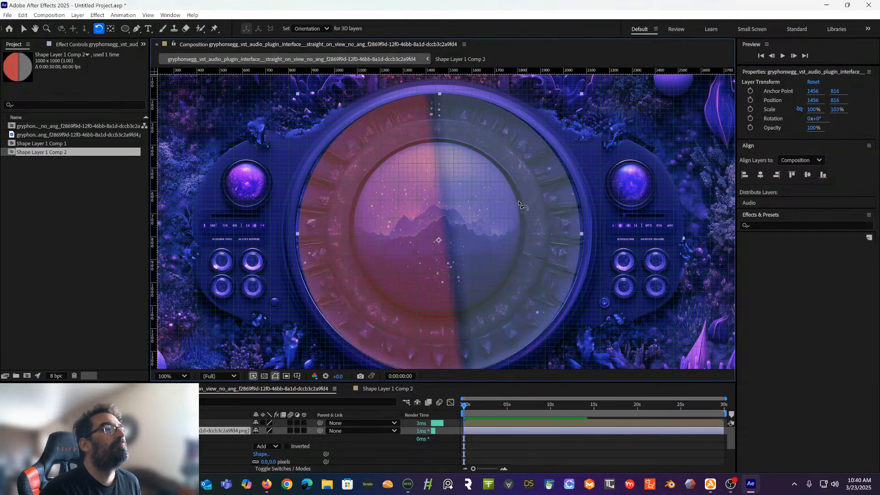
{"action": "left_click", "coordinate": [174, 423]}
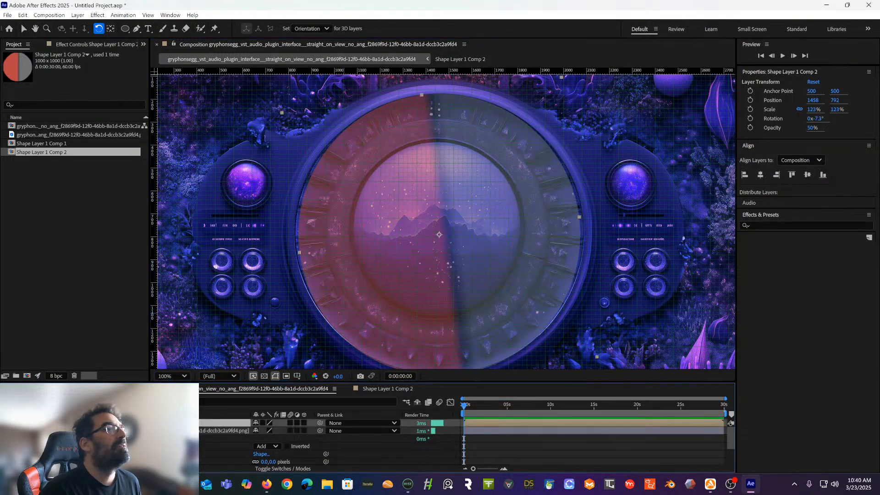
{"action": "left_click", "coordinate": [174, 431]}
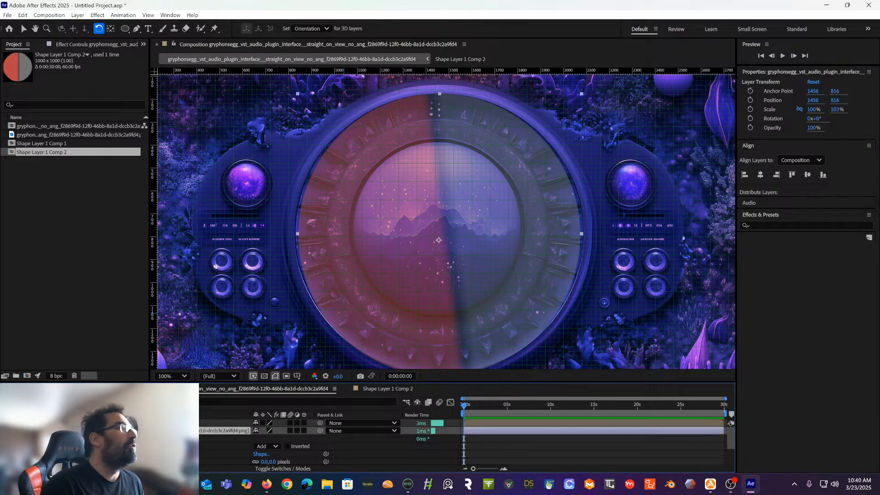
{"action": "left_click", "coordinate": [174, 423]}
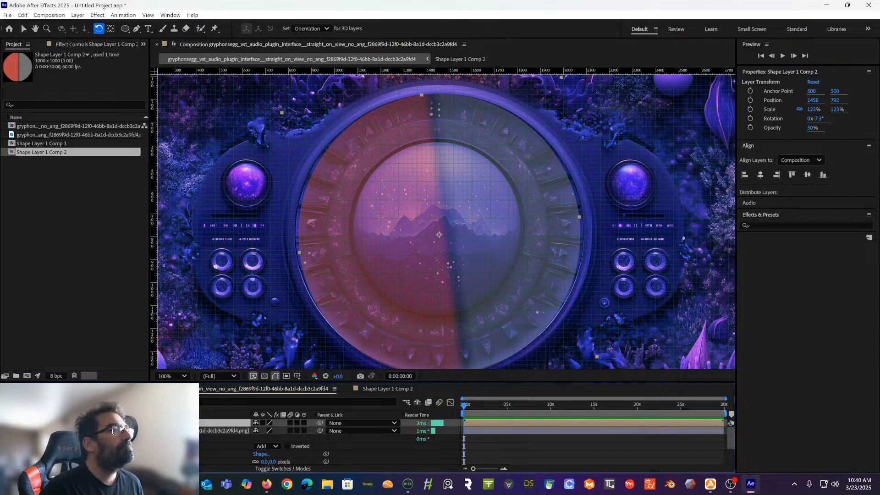
{"action": "left_click", "coordinate": [174, 431]}
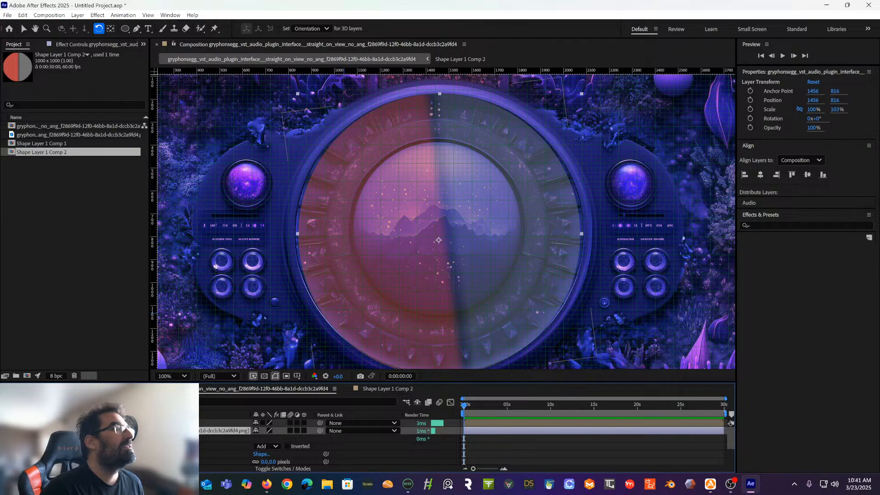
Set the position of the Shape Layer 1 Comp 2 circle to 1456, 816 to match the masked dial layer
{"action": "left_click", "coordinate": [161, 423]}
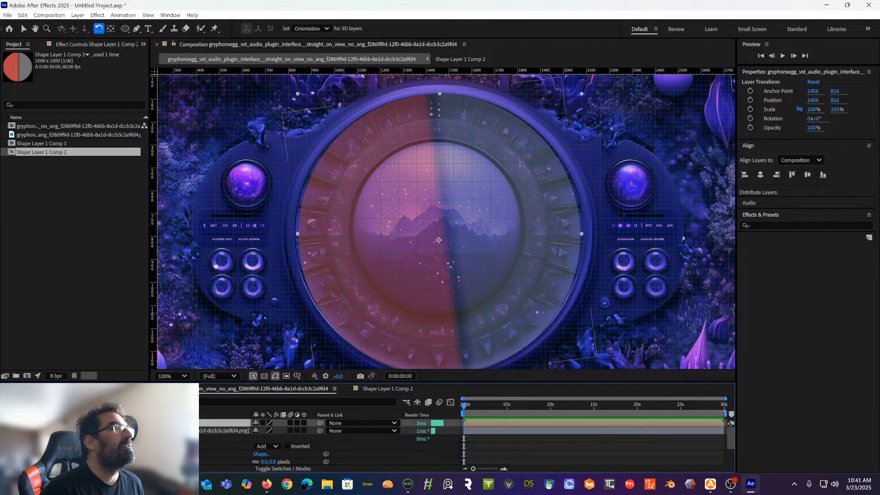
{"action": "left_click", "coordinate": [815, 101]}
{"action": "type", "text": "1456"}
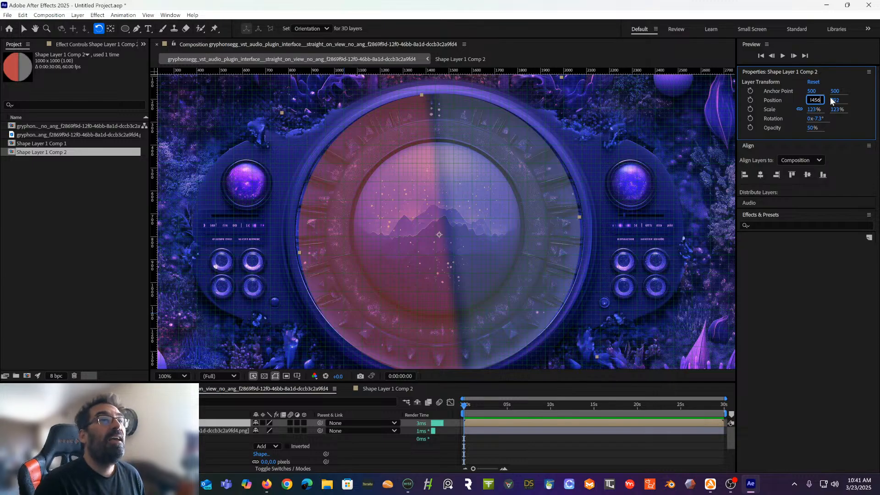
{"action": "key", "text": "Return"}
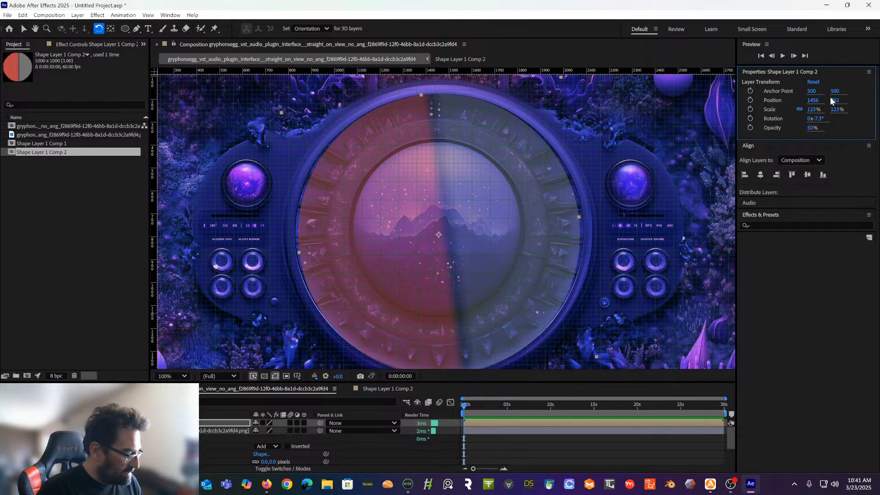
{"action": "left_click", "coordinate": [837, 100]}
{"action": "type", "text": "816"}
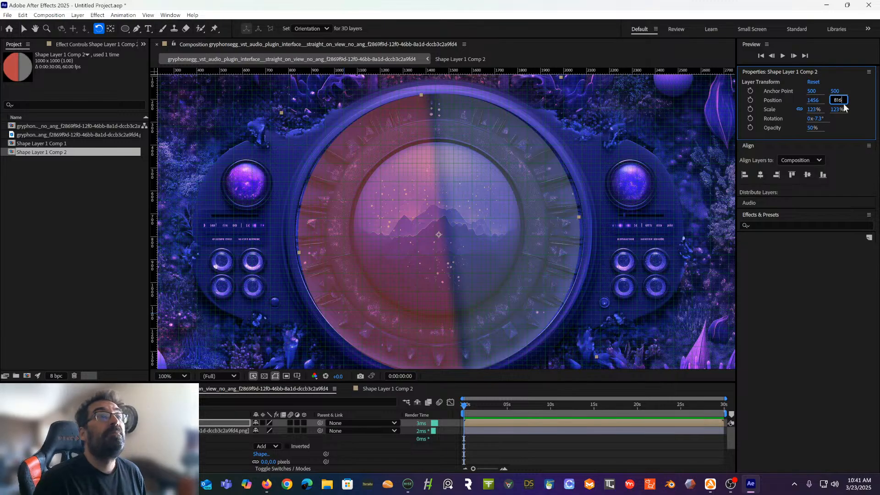
{"action": "key", "text": "Return"}
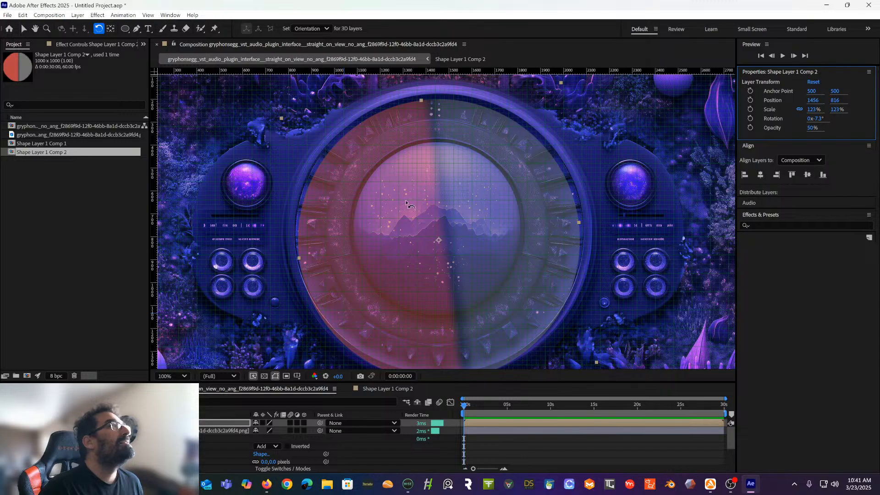
Try rotating the Shape Layer 1 Comp 2 circle to about 7.5° and the masked dial layer to about 24.4°, undoing the dial's rotation
{"action": "left_click_drag", "start_coordinate": [407, 230], "coordinate": [404, 248]}
{"action": "left_click_drag", "start_coordinate": [414, 208], "coordinate": [415, 210]}
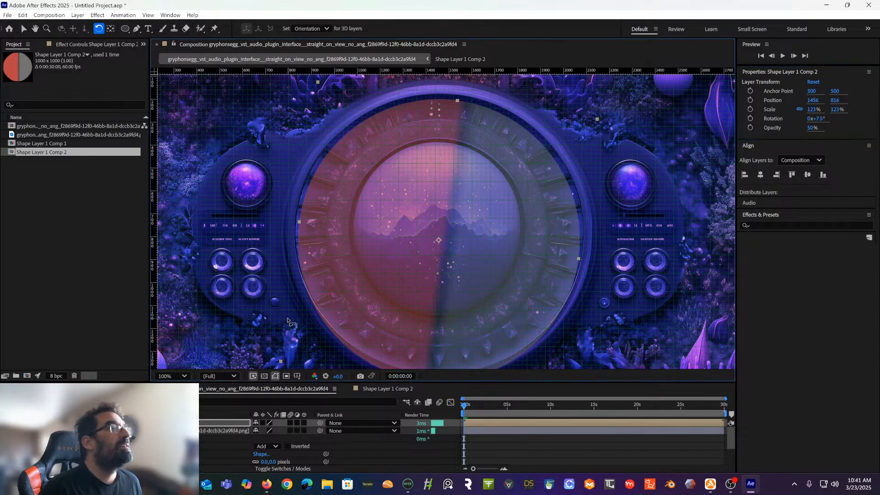
{"action": "left_click", "coordinate": [224, 431]}
{"action": "left_click_drag", "start_coordinate": [346, 212], "coordinate": [367, 225]}
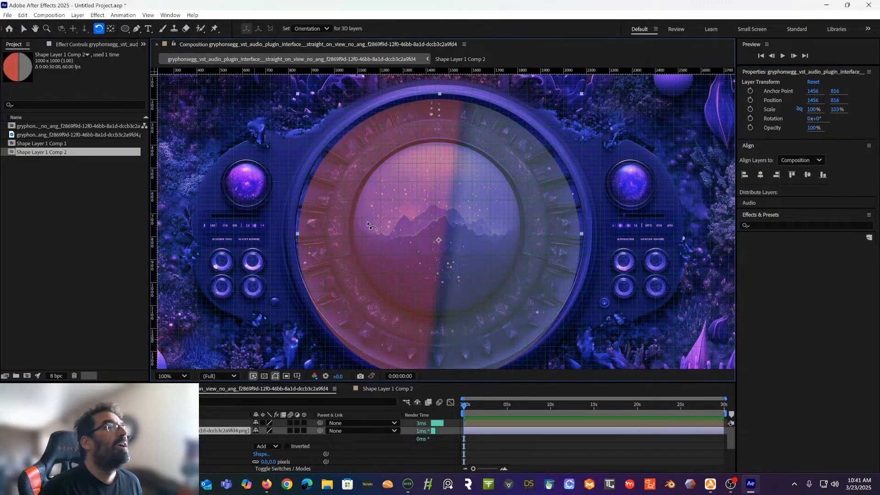
{"action": "left_click_drag", "start_coordinate": [401, 130], "coordinate": [413, 269]}
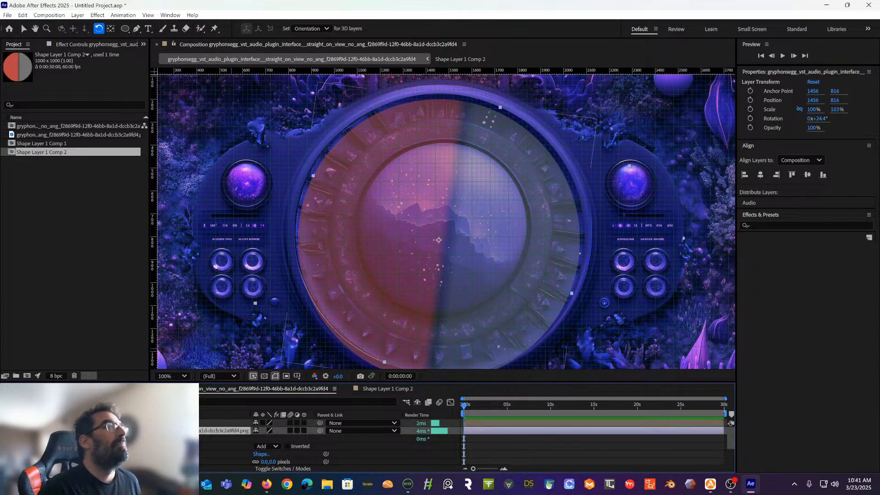
{"action": "key", "text": "ctrl+z"}
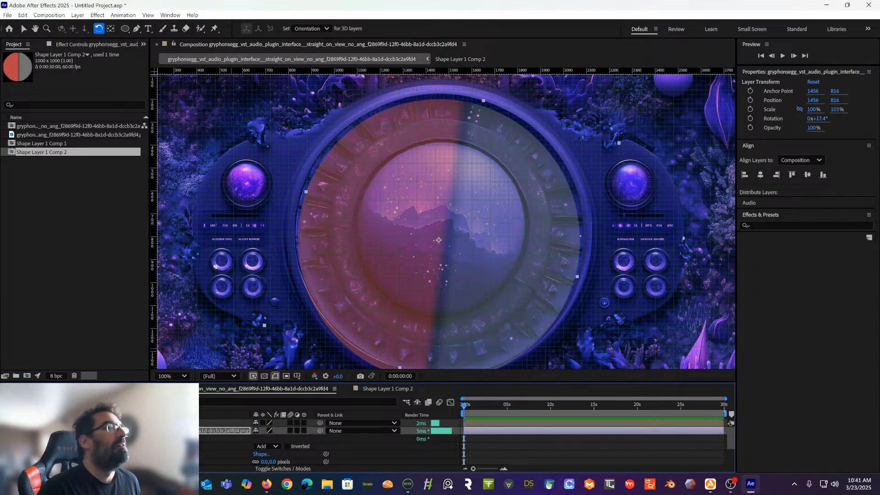
{"action": "key", "text": "ctrl+z"}
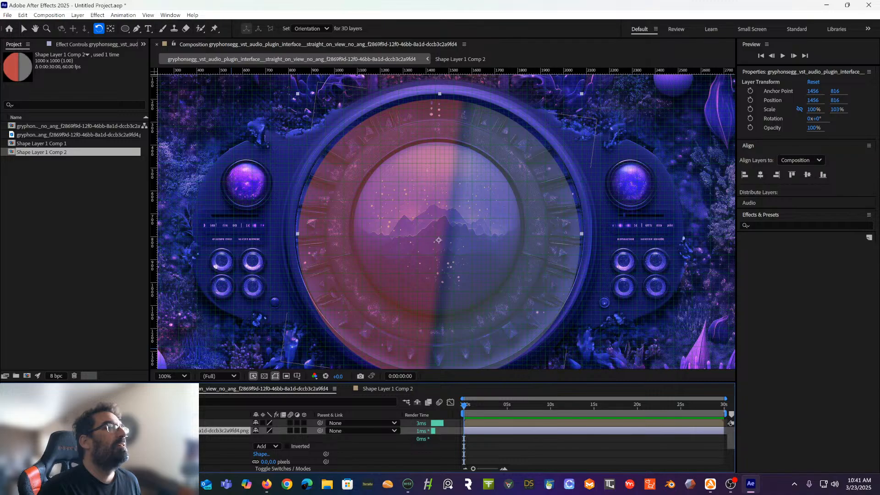
{"action": "key", "text": "ctrl+z"}
{"action": "key", "text": "ctrl+z"}
Try to move the topmost point of the dial layer's mask with the Selection tool and undo the attempt
{"action": "left_click", "coordinate": [165, 423]}
{"action": "left_click", "coordinate": [165, 431]}
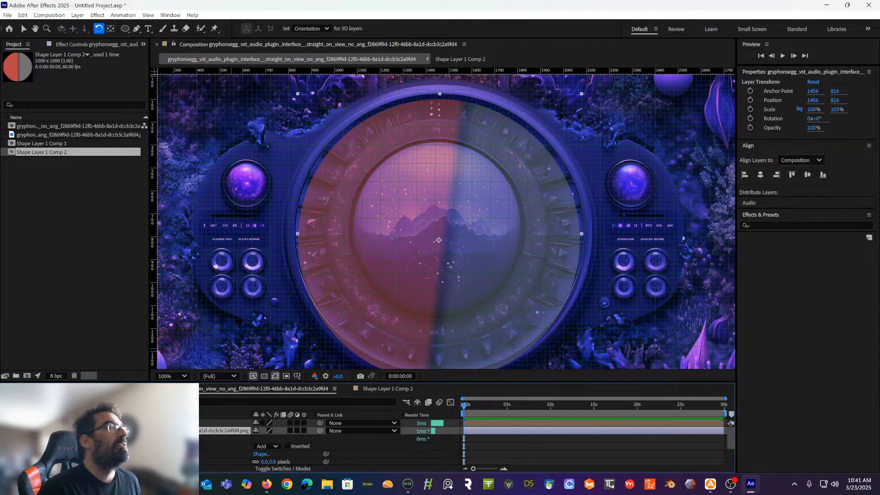
{"action": "left_click", "coordinate": [98, 446]}
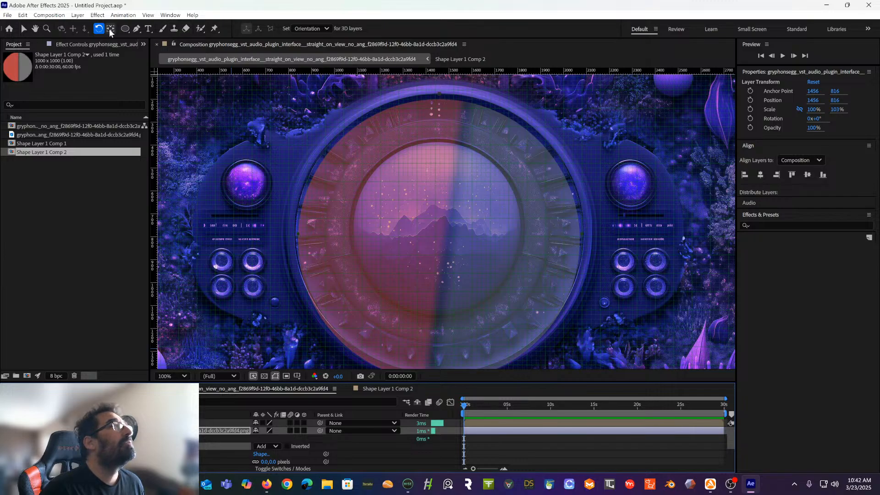
{"action": "left_click", "coordinate": [23, 29]}
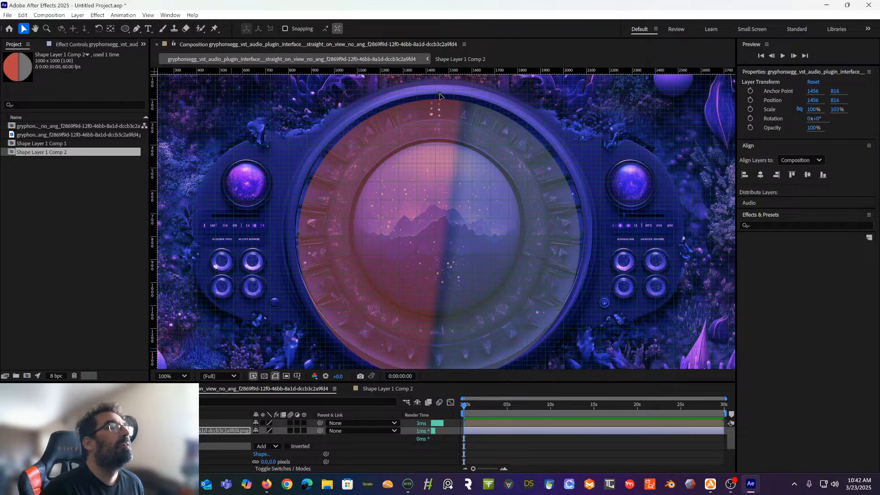
{"action": "left_click_drag", "start_coordinate": [440, 95], "coordinate": [438, 105]}
{"action": "key", "text": "ctrl+z"}
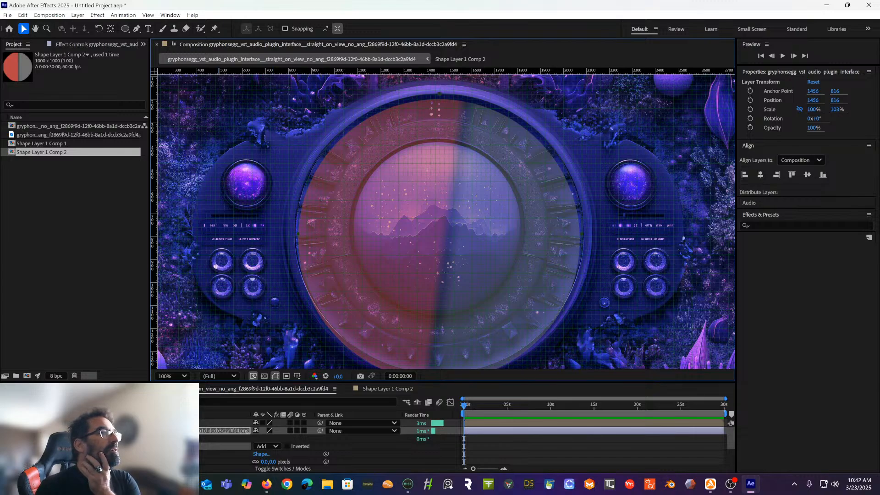
Undo the latest rotation and position changes of the Shape Layer 1 Comp 2 circle
{"action": "left_click", "coordinate": [166, 424]}
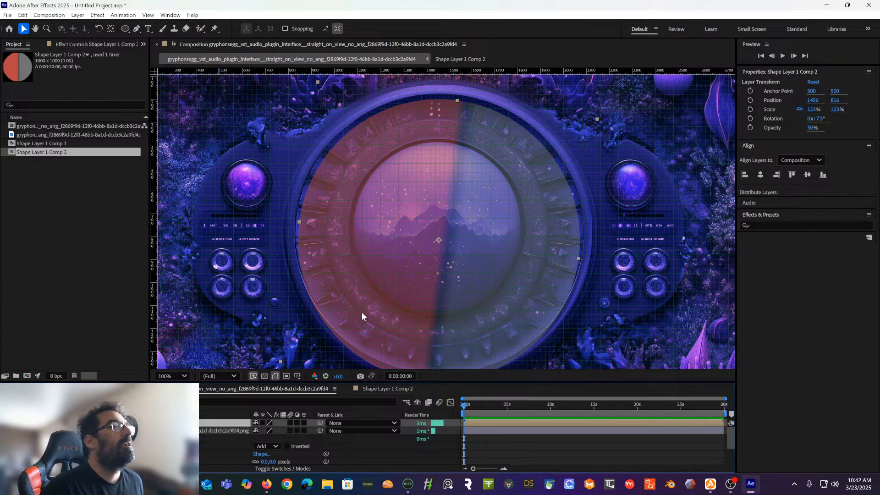
{"action": "left_click_drag", "start_coordinate": [359, 315], "coordinate": [452, 273]}
{"action": "key", "text": "ctrl+z"}
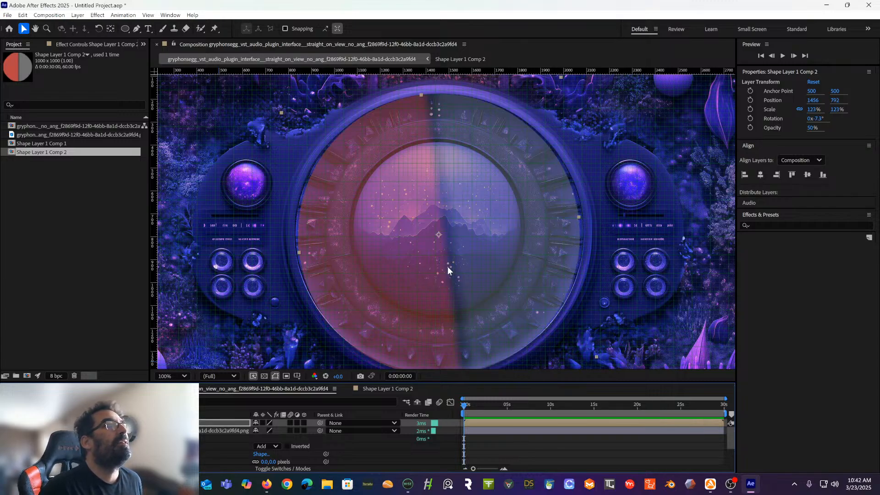
{"action": "key", "text": "ctrl+z"}
{"action": "key", "text": "ctrl+z"}
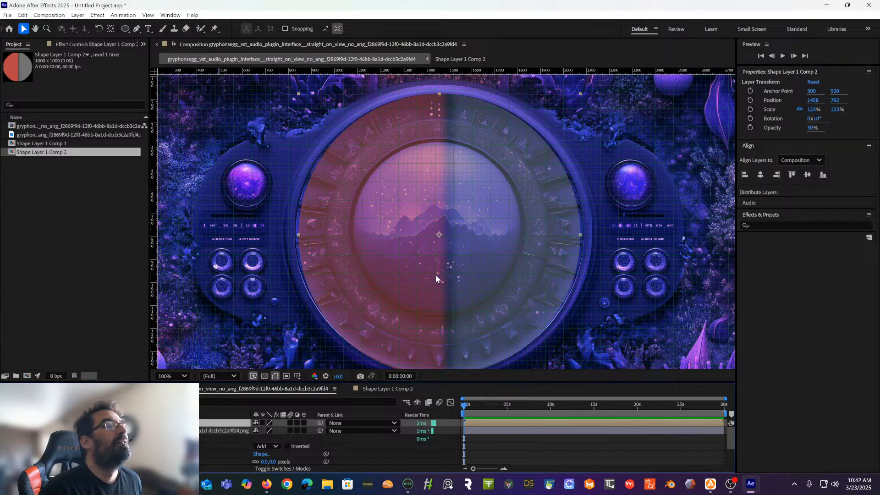
Compare the anchor point and transform values of the masked dial layer and the circle, and toggle the dial layer's visibility off and on
{"action": "left_click", "coordinate": [161, 431]}
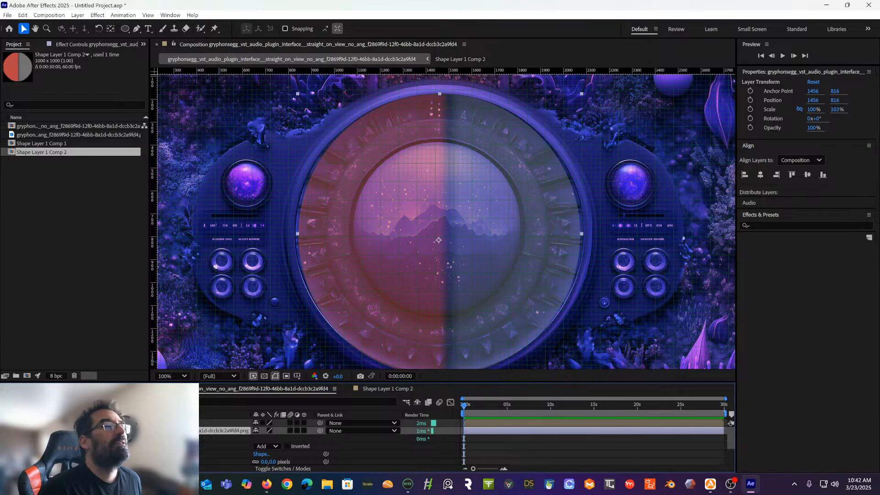
{"action": "left_click", "coordinate": [445, 329]}
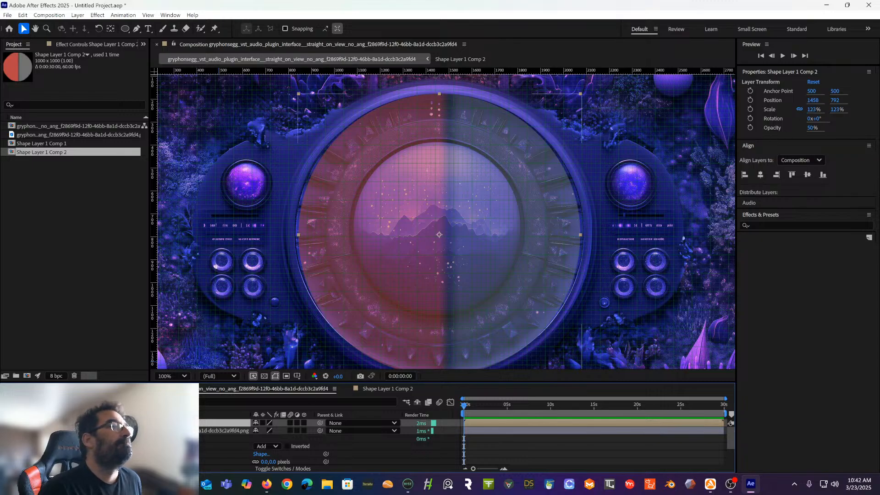
{"action": "left_click", "coordinate": [184, 431]}
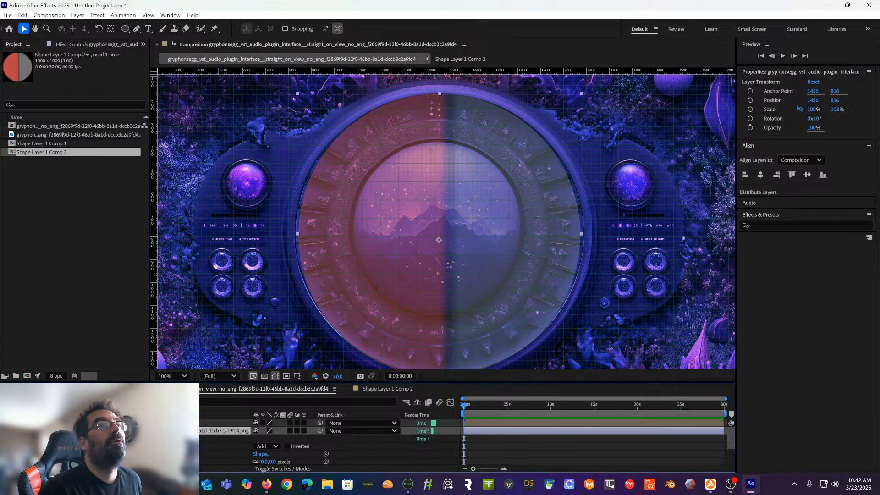
{"action": "left_click", "coordinate": [184, 423]}
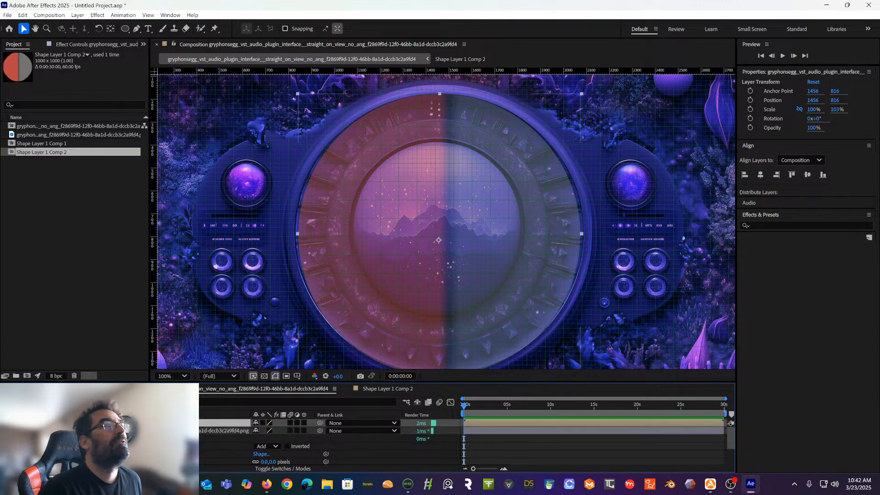
{"action": "left_click", "coordinate": [184, 431]}
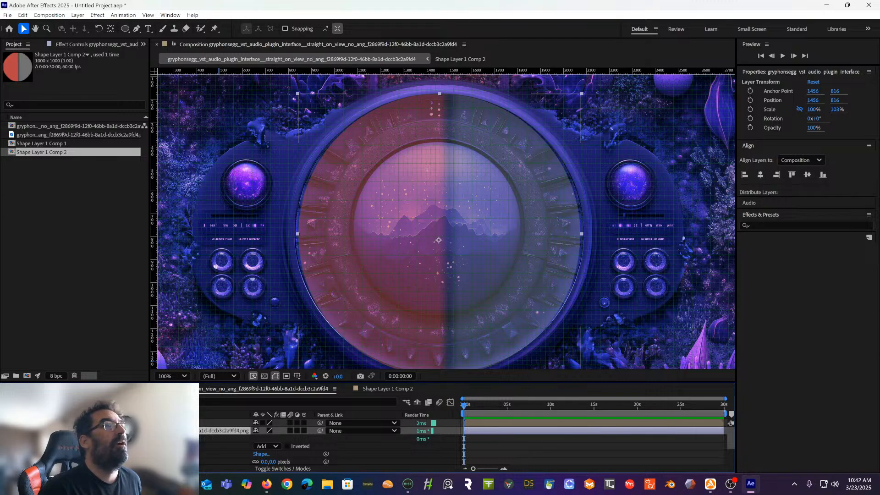
{"action": "left_click", "coordinate": [183, 423]}
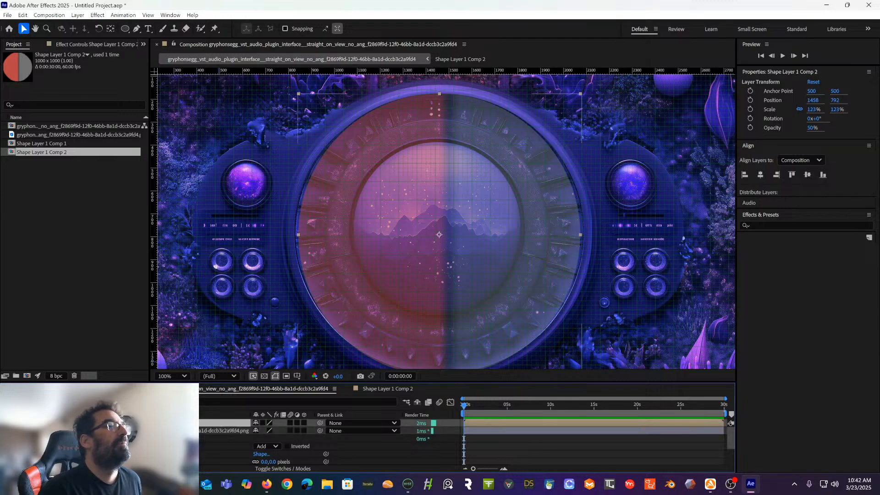
{"action": "left_click", "coordinate": [184, 431]}
{"action": "scroll", "coordinate": [389, 318], "scroll_direction": "down", "scroll_amount": 1}
{"action": "scroll", "coordinate": [389, 320], "scroll_direction": "up", "scroll_amount": 1}
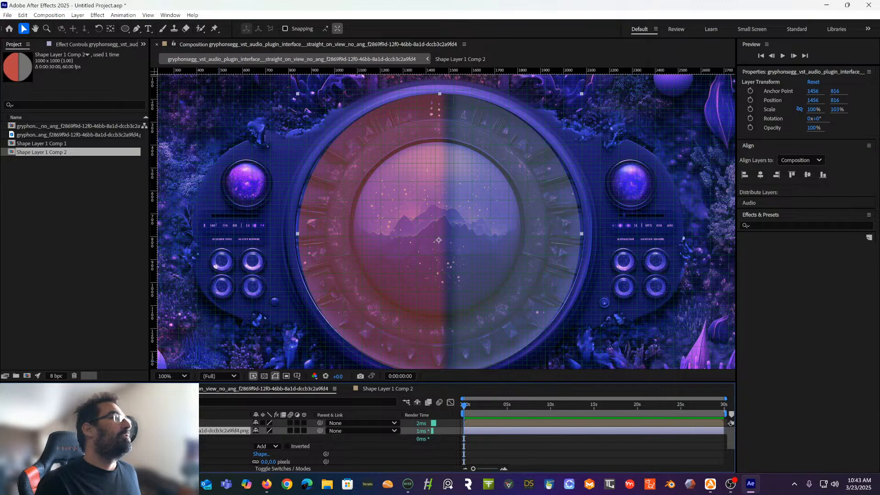
{"action": "left_click", "coordinate": [6, 431]}
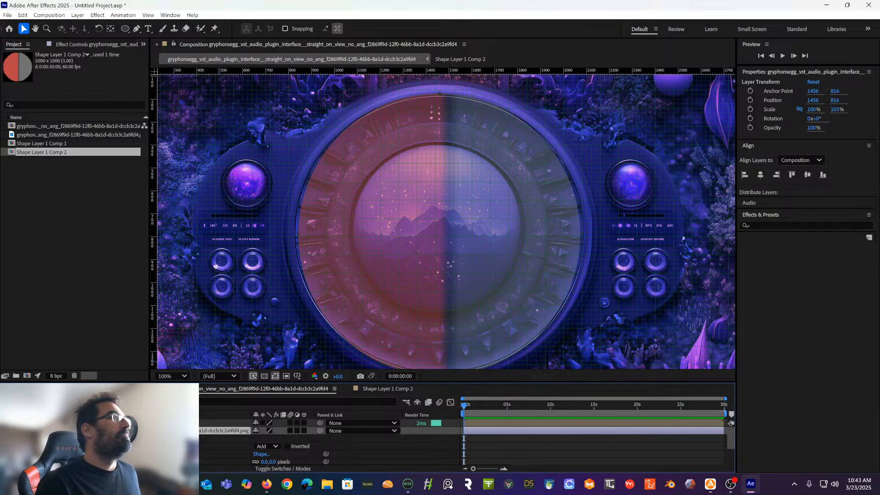
{"action": "left_click", "coordinate": [5, 431]}
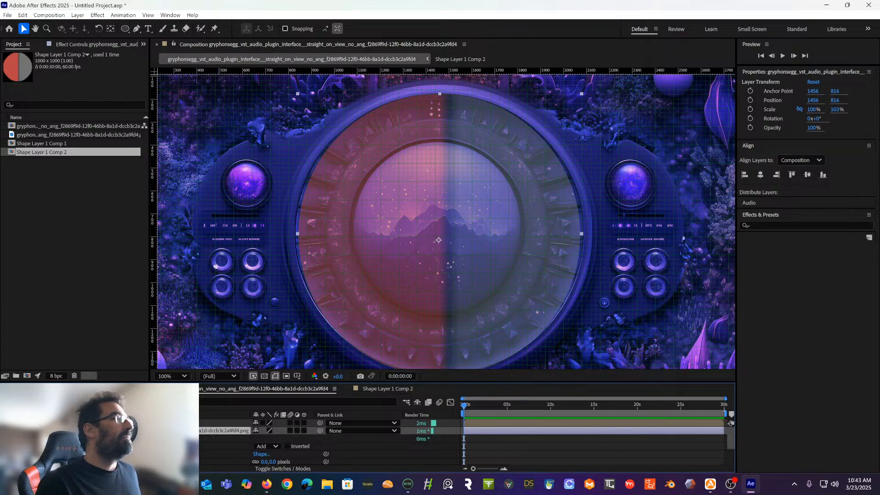
Toggle the visibility of the Shape Layer 1 Comp 2 and masked image layers to compare what each contributes, leaving Shape Layer 1 Comp 2 shown
{"action": "scroll", "coordinate": [330, 440], "scroll_direction": "down", "scroll_amount": 2}
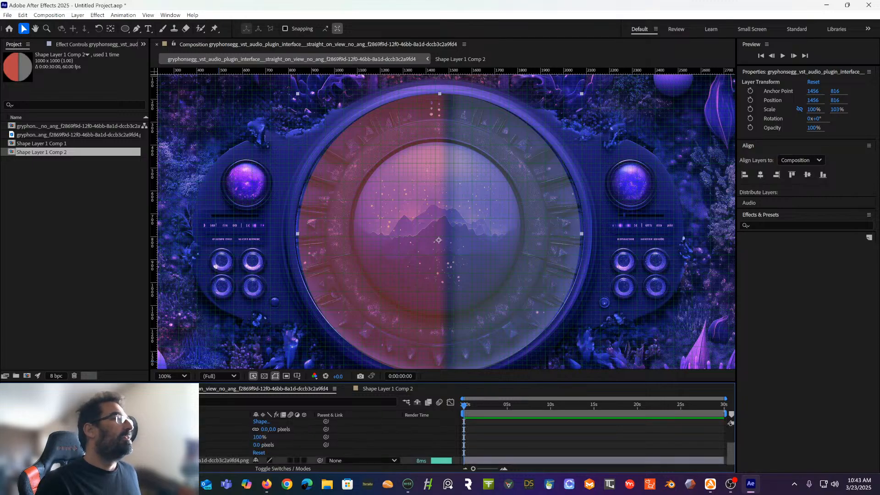
{"action": "left_click", "coordinate": [6, 461]}
{"action": "left_click", "coordinate": [5, 461]}
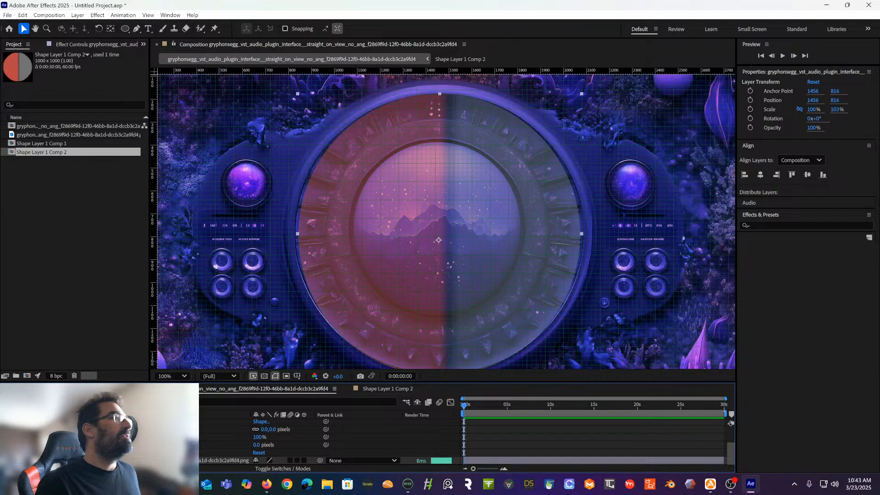
{"action": "scroll", "coordinate": [330, 440], "scroll_direction": "up", "scroll_amount": 2}
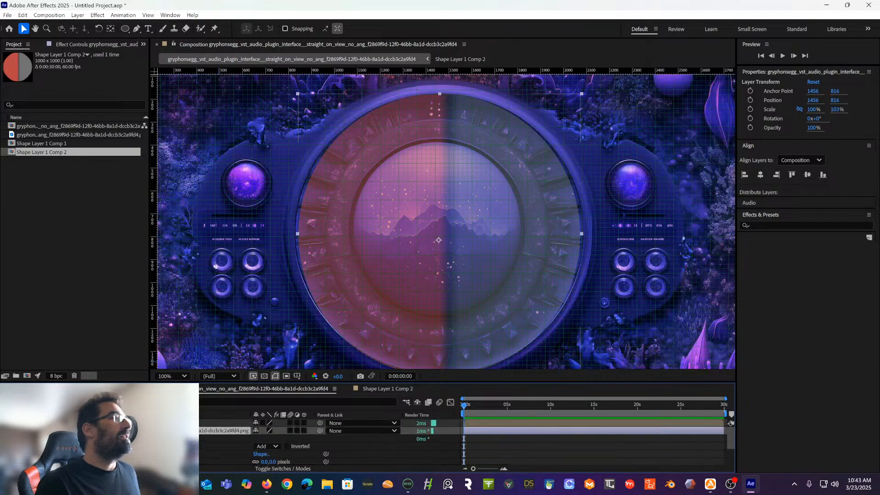
{"action": "left_click", "coordinate": [6, 423]}
{"action": "left_click", "coordinate": [6, 423]}
{"action": "left_click", "coordinate": [6, 423]}
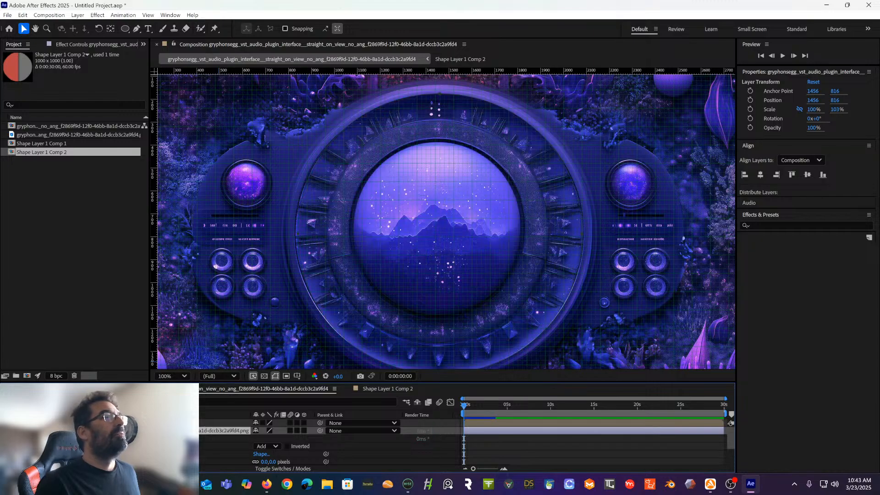
{"action": "left_click", "coordinate": [5, 431]}
{"action": "left_click", "coordinate": [6, 431]}
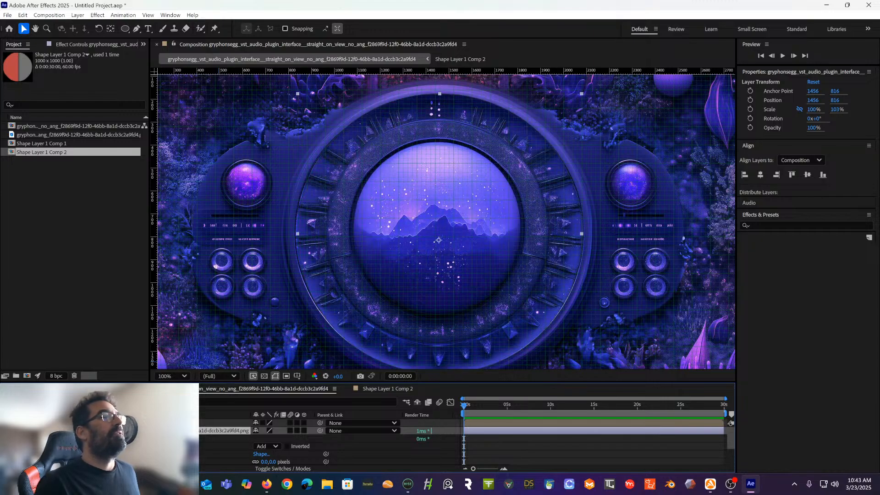
{"action": "left_click", "coordinate": [6, 431]}
{"action": "left_click", "coordinate": [5, 431]}
{"action": "left_click", "coordinate": [5, 431]}
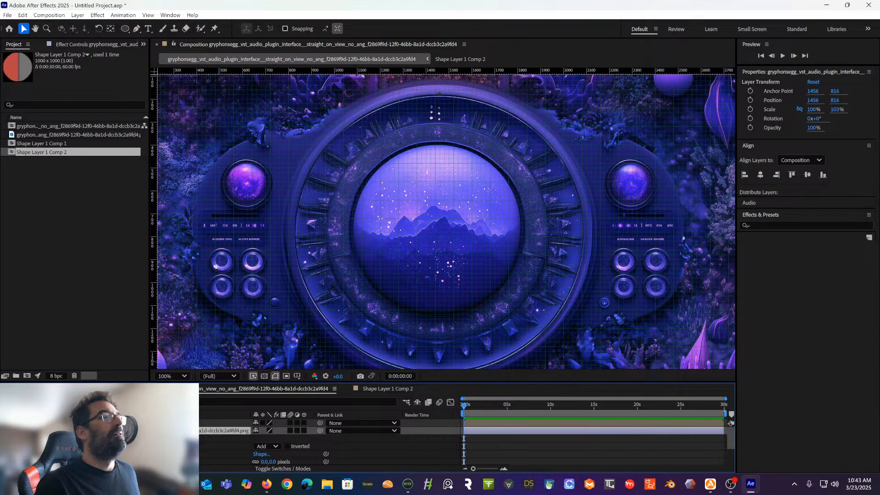
{"action": "left_click", "coordinate": [5, 431]}
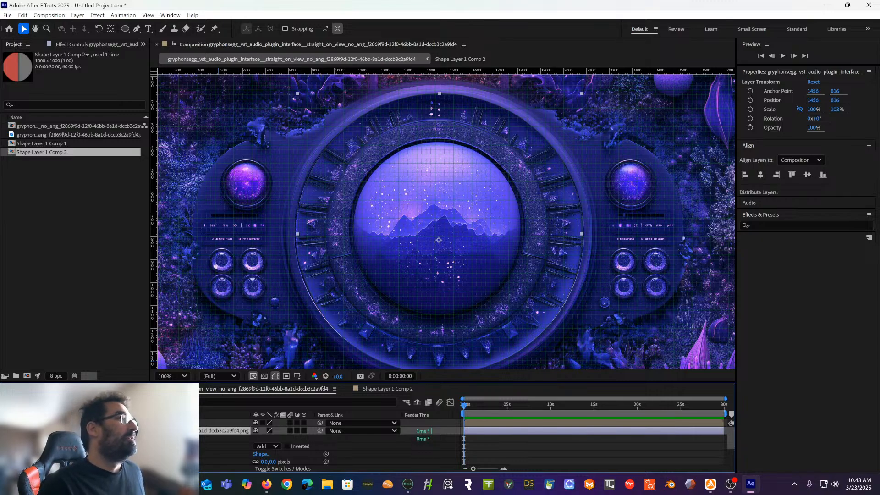
{"action": "left_click", "coordinate": [184, 423]}
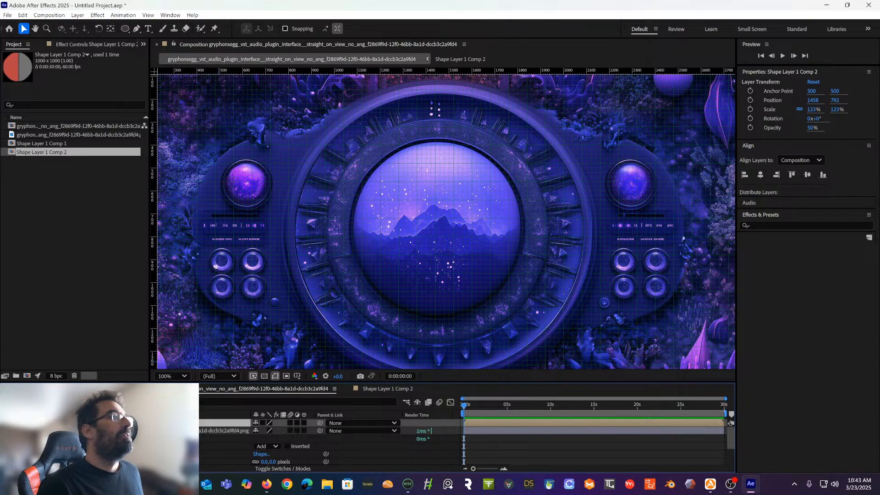
{"action": "left_click", "coordinate": [5, 423]}
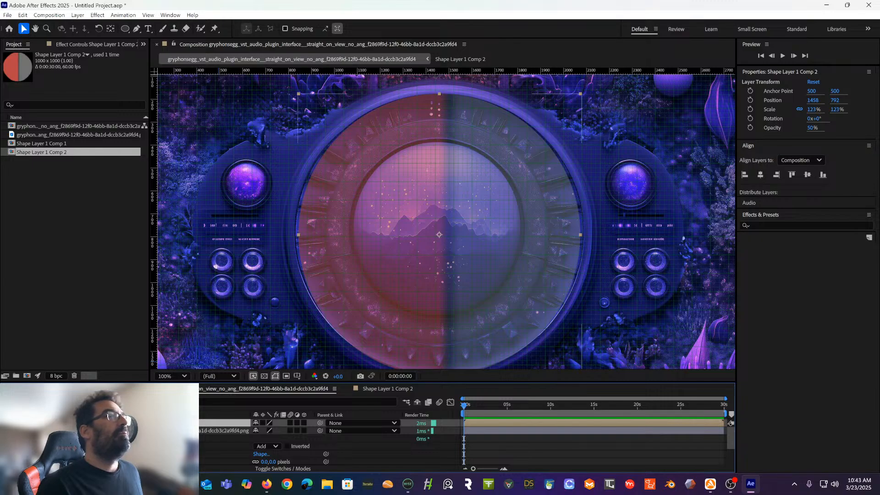
Alternate the selection between Shape Layer 1 Comp 2 and the masked image layer to compare their bounding boxes and anchor points
{"action": "left_click", "coordinate": [138, 431]}
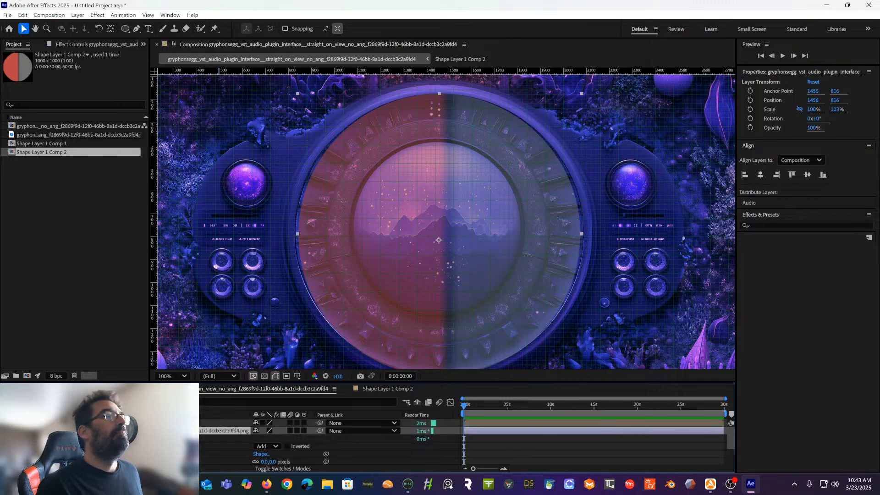
{"action": "left_click", "coordinate": [137, 423]}
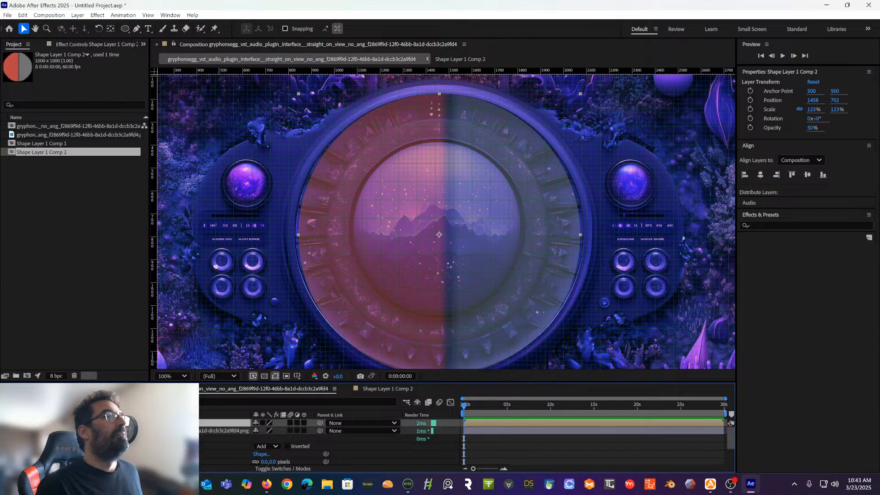
{"action": "left_click", "coordinate": [138, 431]}
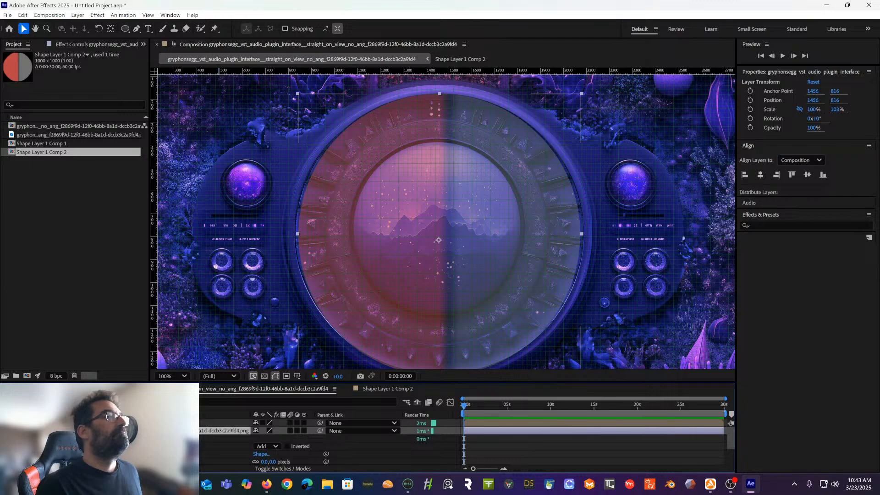
{"action": "left_click", "coordinate": [137, 423]}
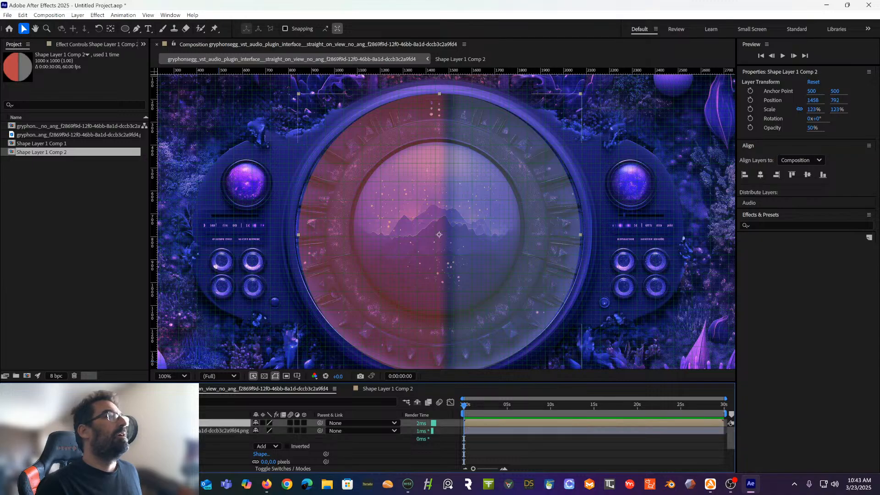
{"action": "left_click", "coordinate": [138, 431]}
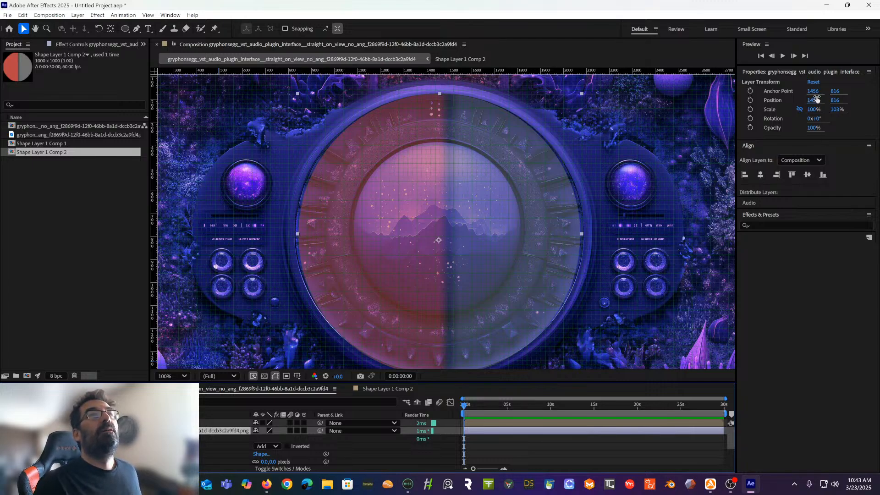
Try setting the masked image layer's vertical anchor point to 805 and rotating the layer about 14°, and undo both changes
{"action": "left_click", "coordinate": [836, 92]}
{"action": "left_click_drag", "start_coordinate": [836, 92], "coordinate": [823, 101]}
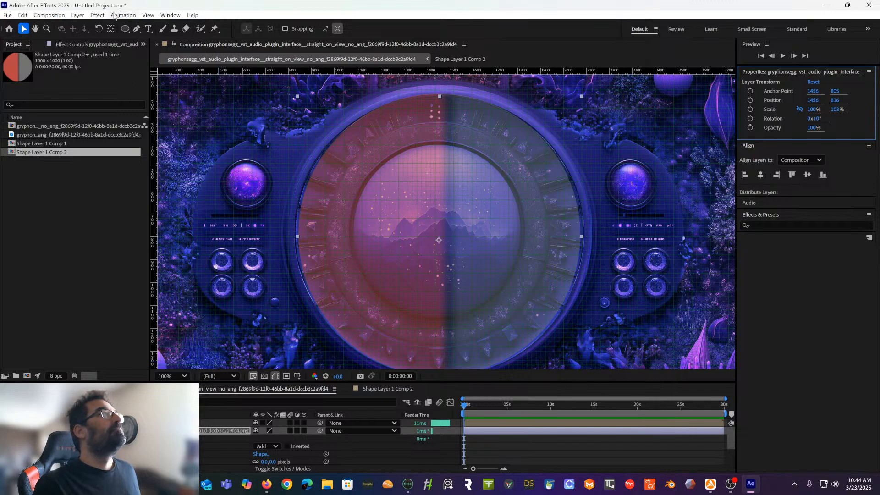
{"action": "left_click", "coordinate": [99, 30]}
{"action": "left_click_drag", "start_coordinate": [415, 237], "coordinate": [344, 185]}
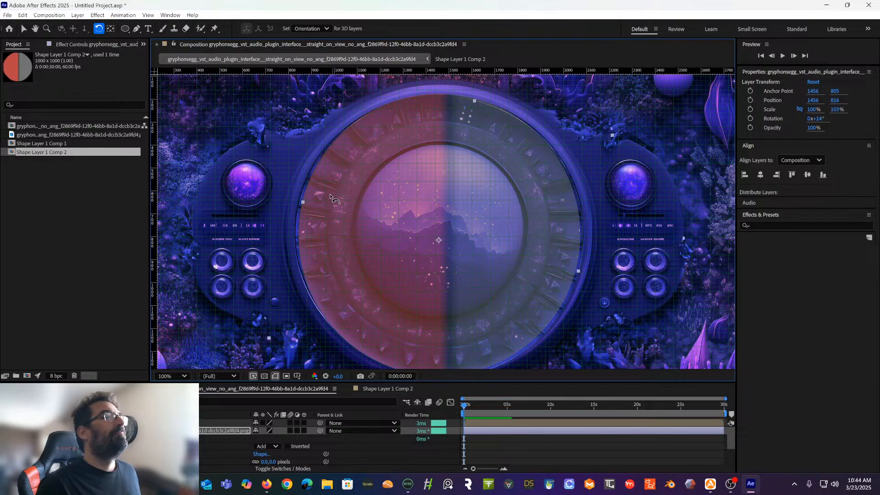
{"action": "key", "text": "ctrl+z"}
{"action": "key", "text": "ctrl+z"}
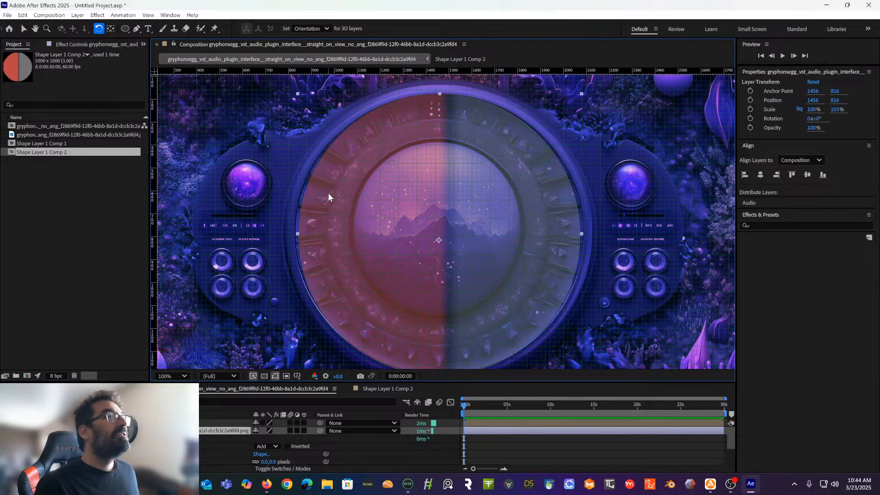
Delete the mask and the masked image layer from the composition, and return to the Selection tool
{"action": "left_click", "coordinate": [78, 446]}
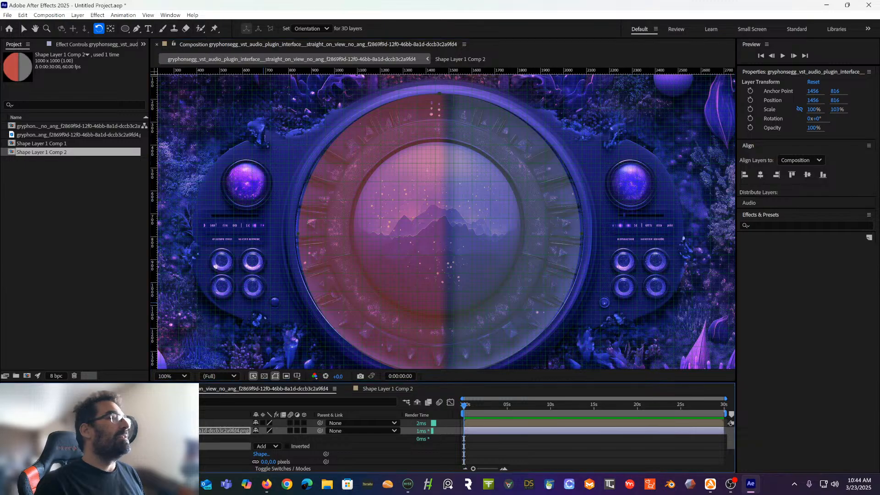
{"action": "key", "text": "Delete"}
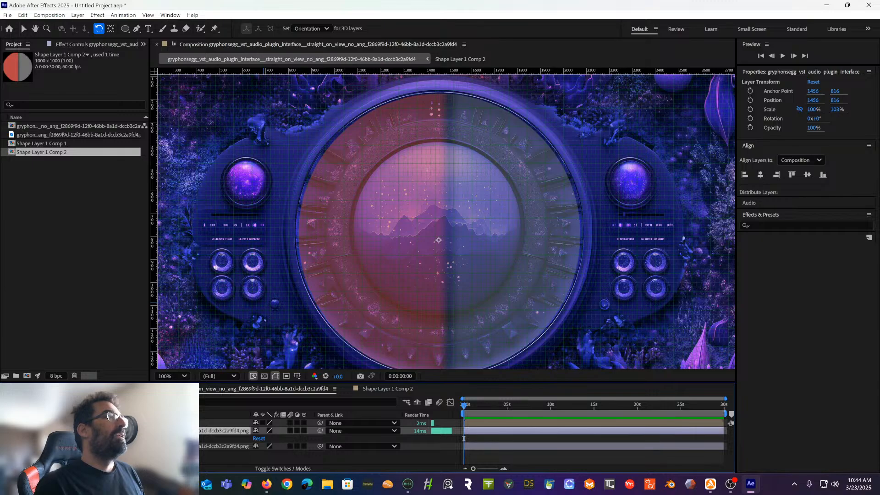
{"action": "key", "text": "Delete"}
{"action": "key", "text": "v"}
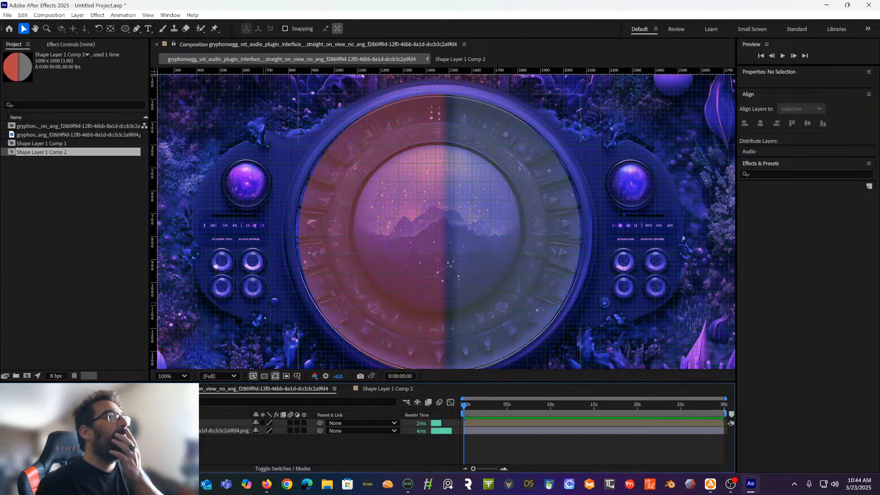
Scale Shape Layer 1 Comp 2 to 121% and rotate it freehand to about 5.7°
{"action": "left_click", "coordinate": [137, 423]}
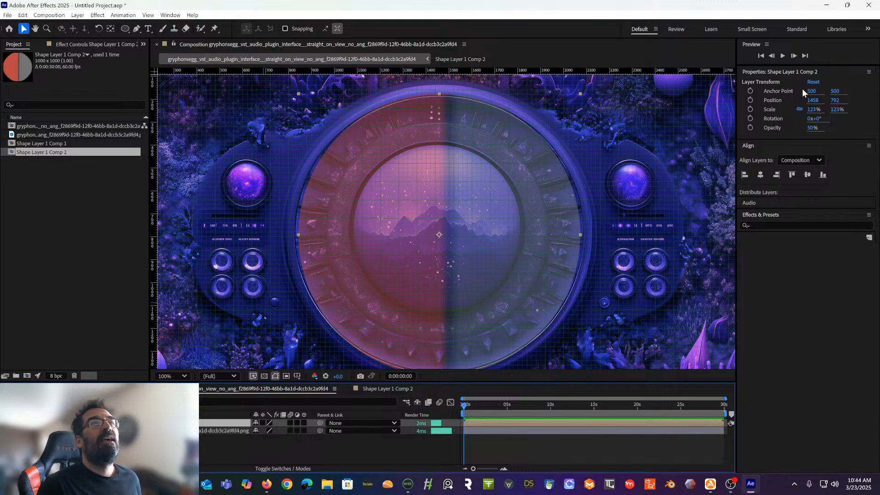
{"action": "left_click_drag", "start_coordinate": [815, 109], "coordinate": [813, 111]}
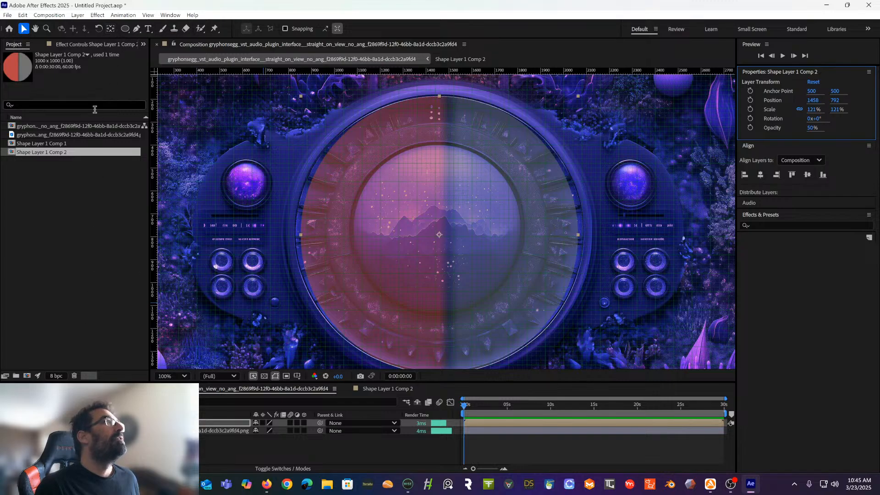
{"action": "left_click", "coordinate": [99, 29]}
{"action": "left_click_drag", "start_coordinate": [412, 198], "coordinate": [383, 183]}
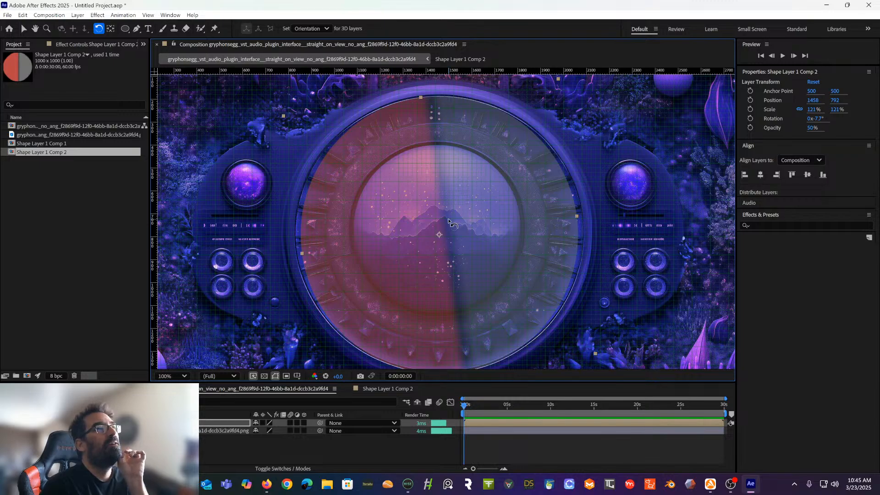
{"action": "left_click_drag", "start_coordinate": [398, 260], "coordinate": [372, 257]}
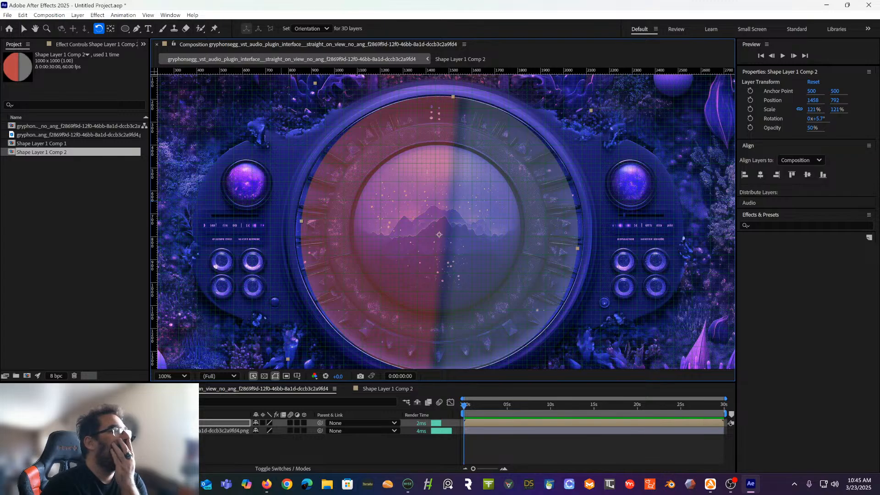
Duplicate the background interface image layer in the composition
{"action": "left_click", "coordinate": [174, 431]}
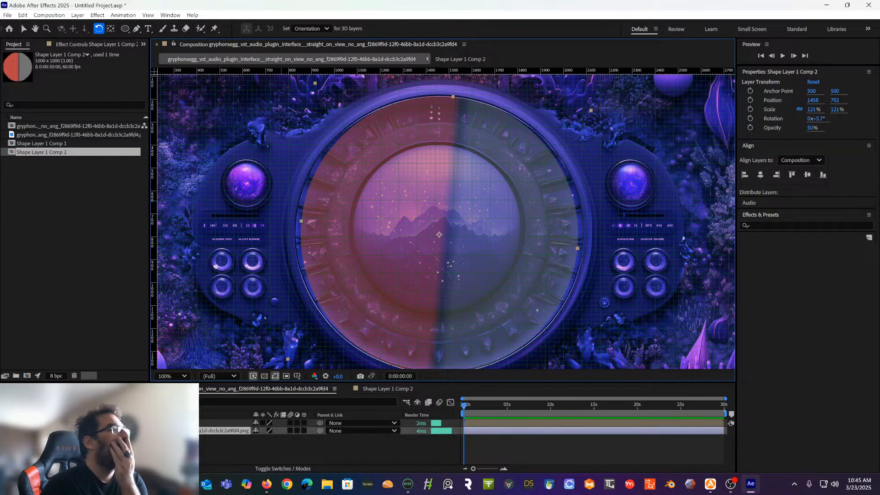
{"action": "left_click", "coordinate": [78, 15]}
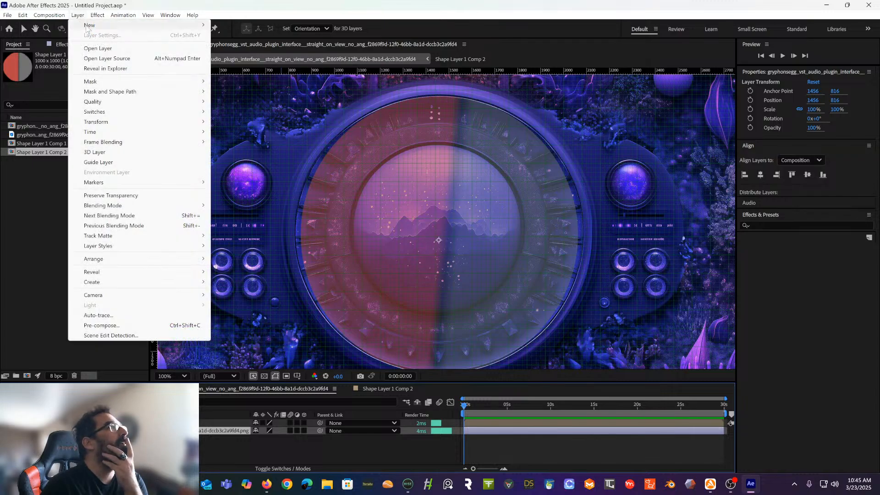
{"action": "mouse_move", "coordinate": [87, 28]}
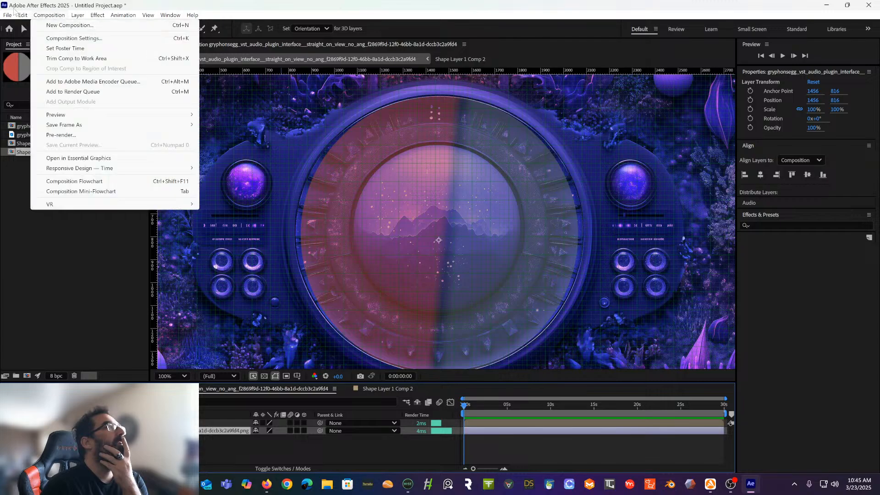
{"action": "mouse_move", "coordinate": [23, 15]}
{"action": "left_click", "coordinate": [59, 142]}
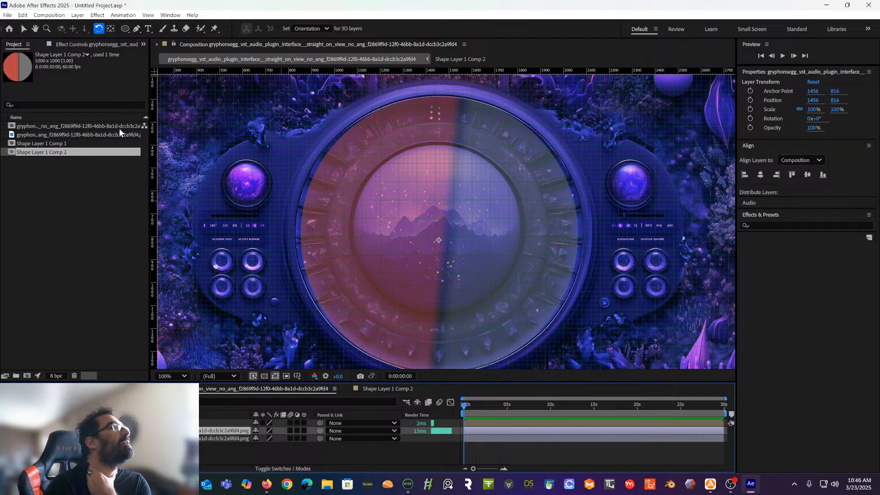
Look through the available effects, search Effects & Presets for "crop", and select the Crop Edges preset
{"action": "left_click", "coordinate": [97, 15]}
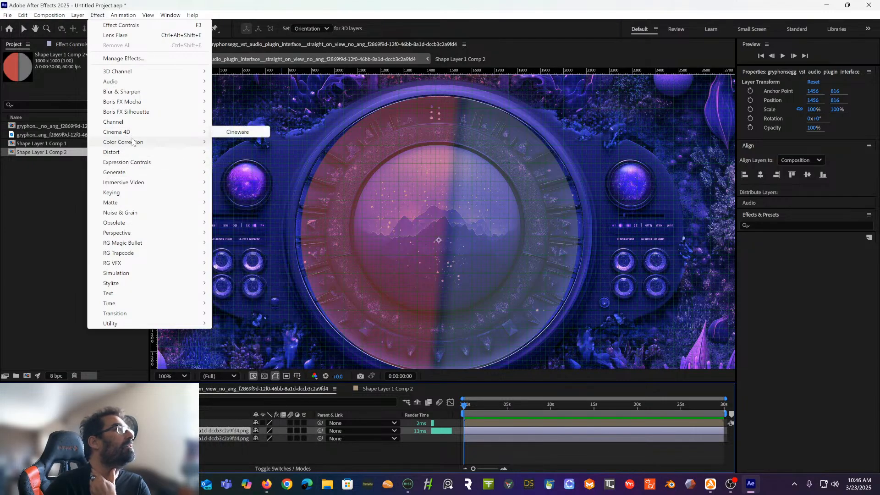
{"action": "mouse_move", "coordinate": [136, 184]}
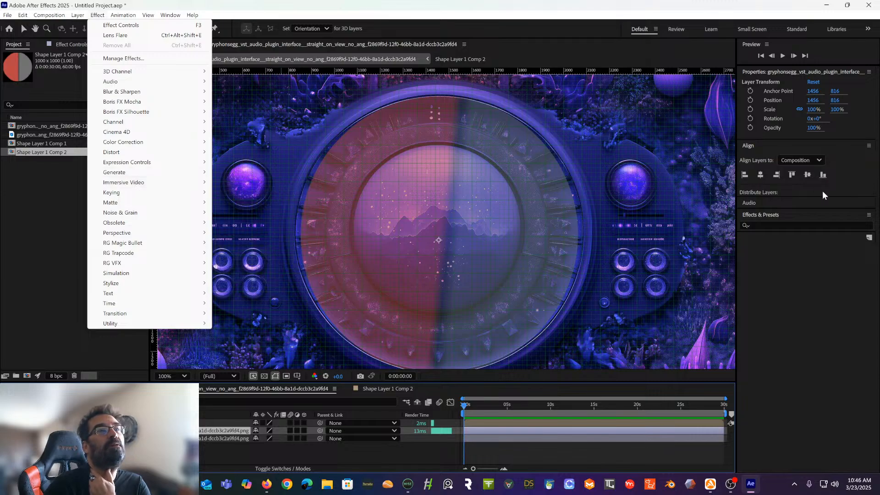
{"action": "left_click", "coordinate": [788, 225]}
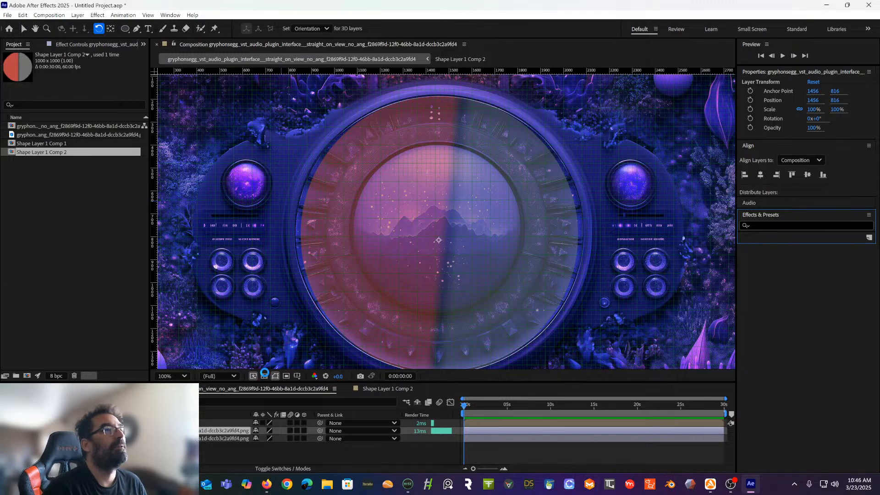
{"action": "left_click", "coordinate": [755, 226]}
{"action": "type", "text": "crop"}
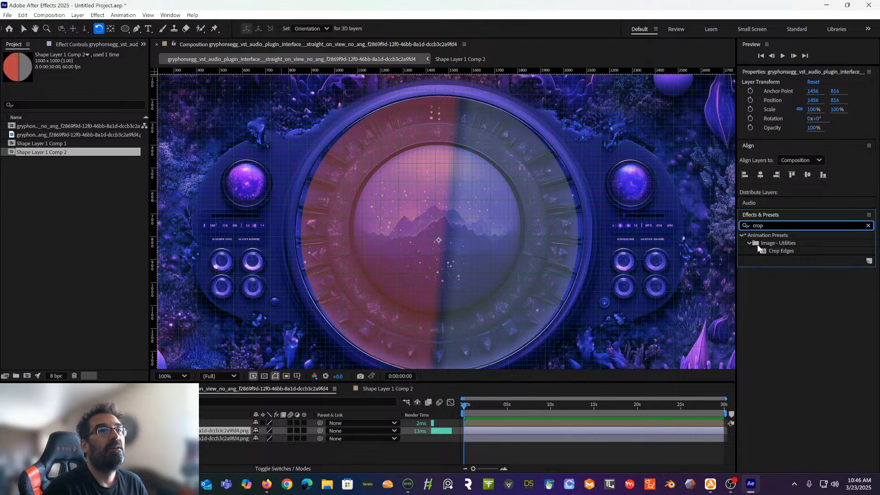
{"action": "left_click", "coordinate": [775, 251]}
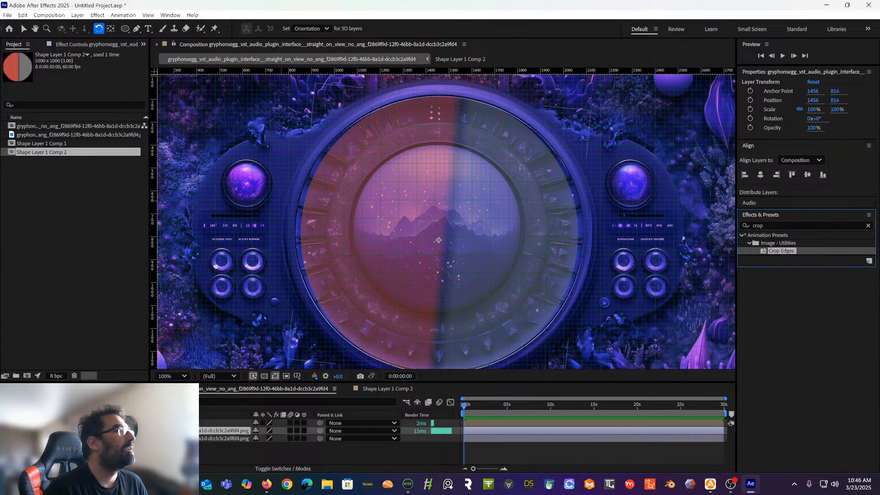
Expand the Transform properties of the upper copy of the image layer in the timeline
{"action": "left_click", "coordinate": [39, 431]}
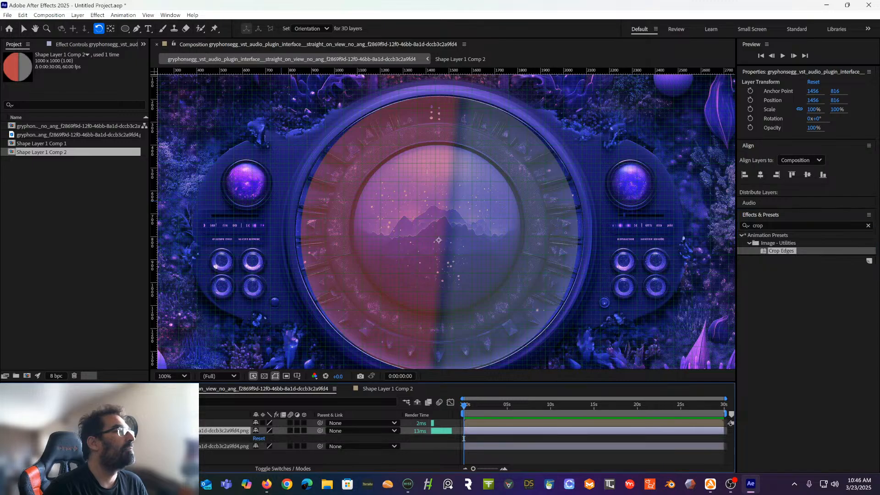
{"action": "left_click", "coordinate": [47, 439]}
{"action": "scroll", "coordinate": [330, 443], "scroll_direction": "down", "scroll_amount": 3}
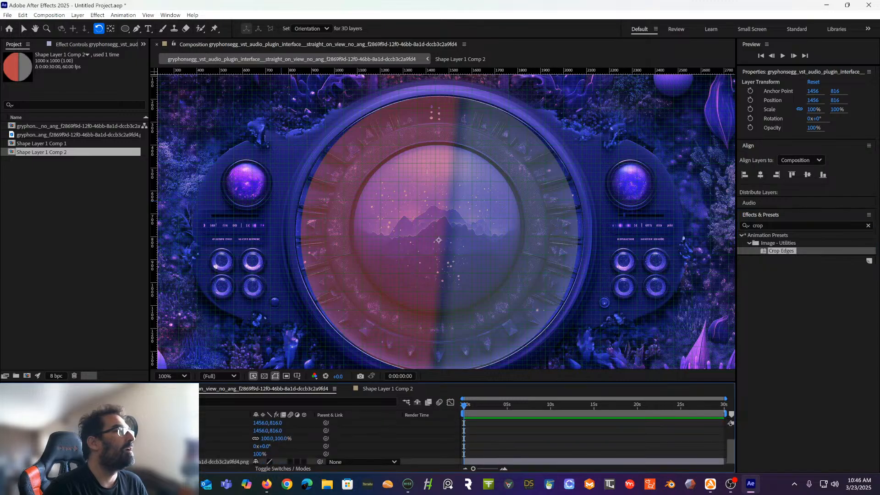
Pre-compose the upper copy of the interface image layer, moving all attributes into the new composition
{"action": "scroll", "coordinate": [331, 440], "scroll_direction": "up", "scroll_amount": 3}
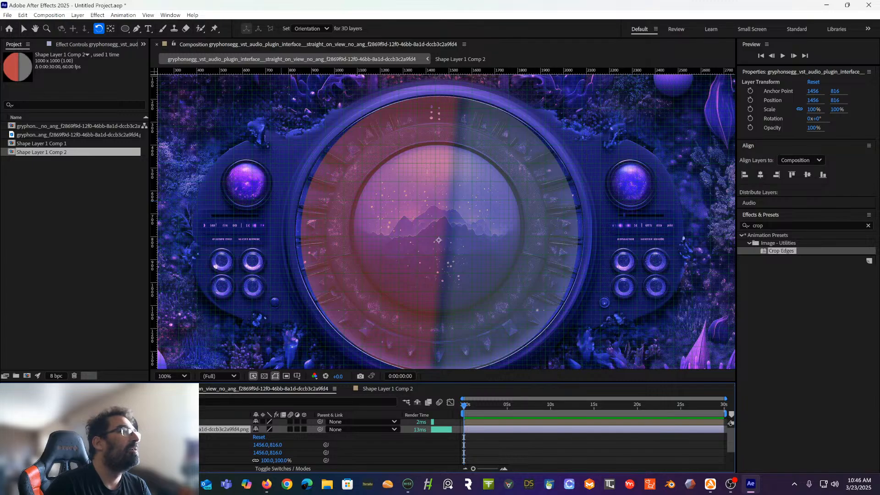
{"action": "scroll", "coordinate": [367, 443], "scroll_direction": "down", "scroll_amount": 2}
{"action": "scroll", "coordinate": [366, 442], "scroll_direction": "up", "scroll_amount": 2}
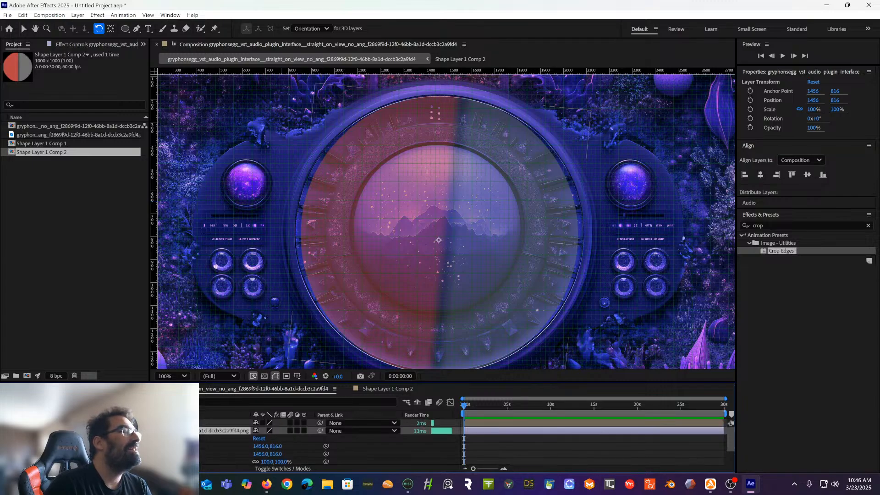
{"action": "right_click", "coordinate": [126, 431]}
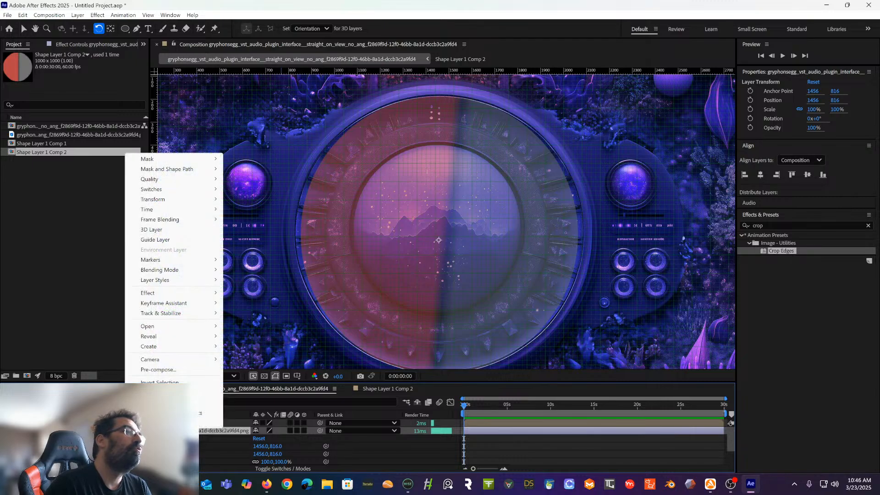
{"action": "mouse_move", "coordinate": [178, 305]}
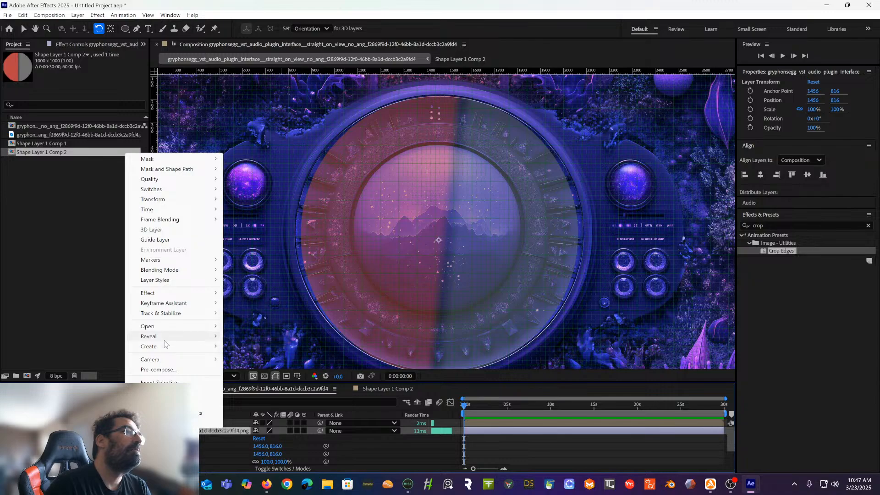
{"action": "left_click", "coordinate": [158, 369]}
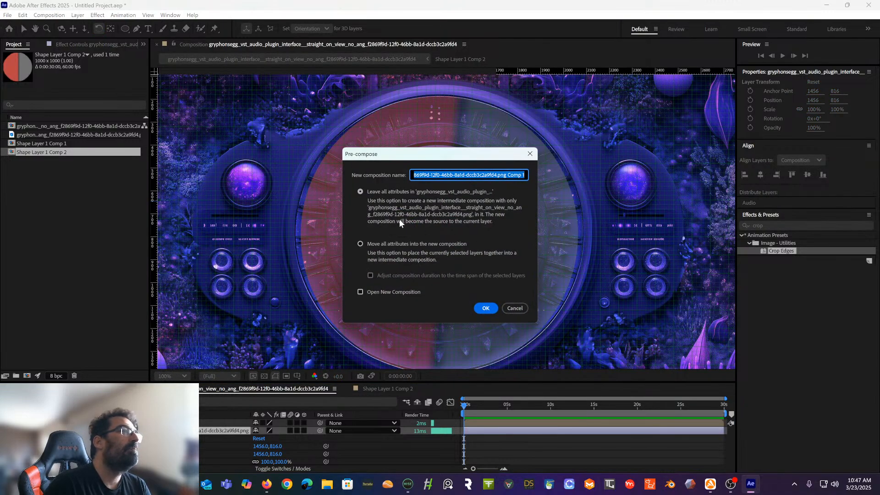
{"action": "left_click", "coordinate": [391, 244]}
{"action": "left_click", "coordinate": [486, 308]}
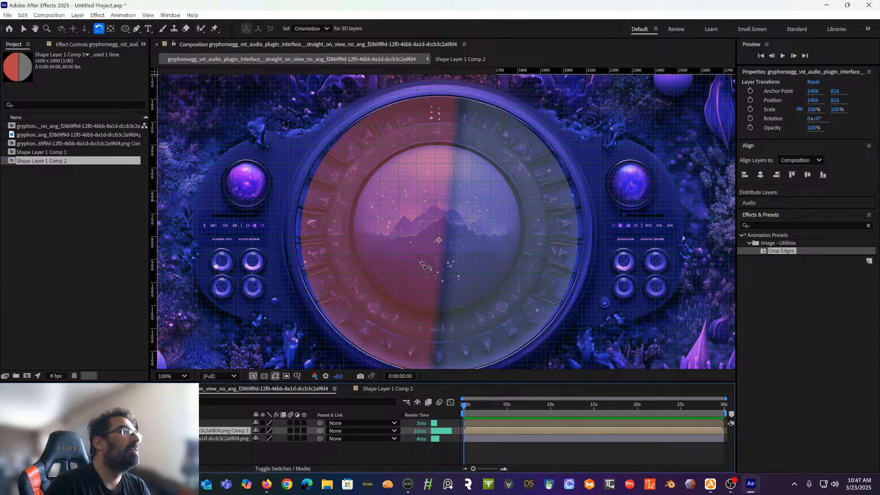
{"action": "left_click", "coordinate": [151, 424]}
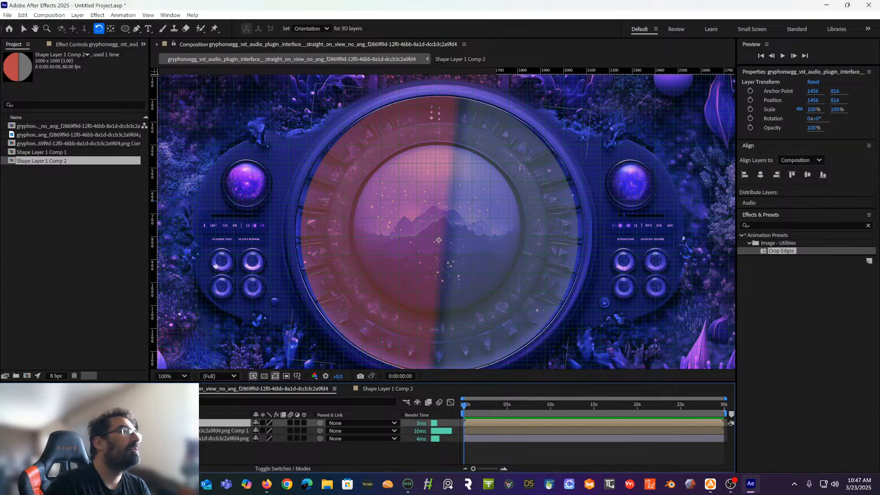
{"action": "left_click", "coordinate": [151, 431]}
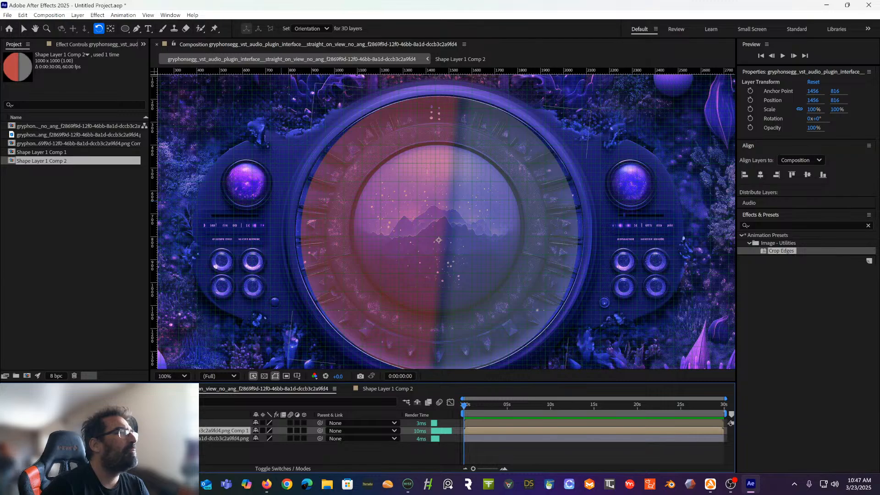
{"action": "left_click", "coordinate": [175, 423]}
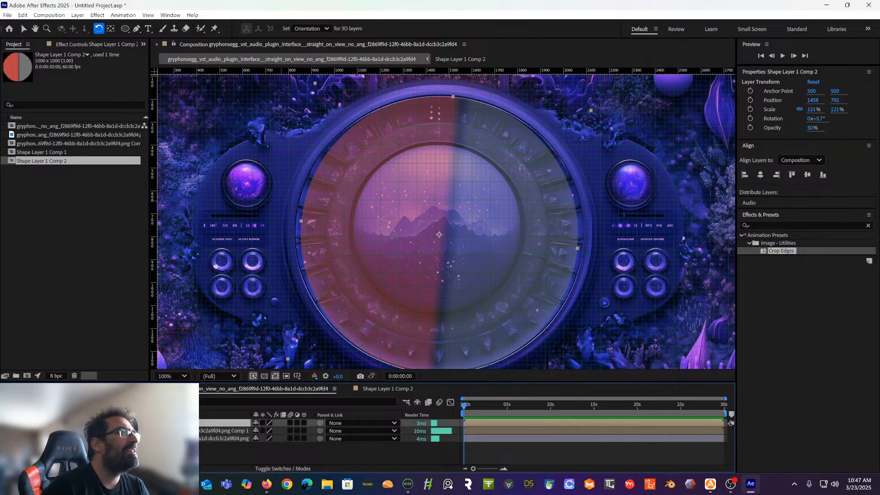
{"action": "left_click", "coordinate": [175, 431]}
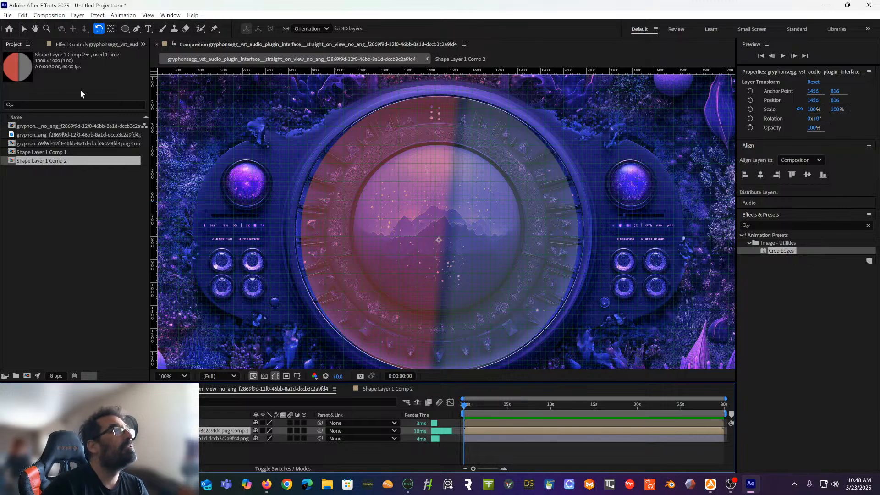
Try setting the main interface composition's width to 1000 px in its composition settings
{"action": "left_click", "coordinate": [7, 15]}
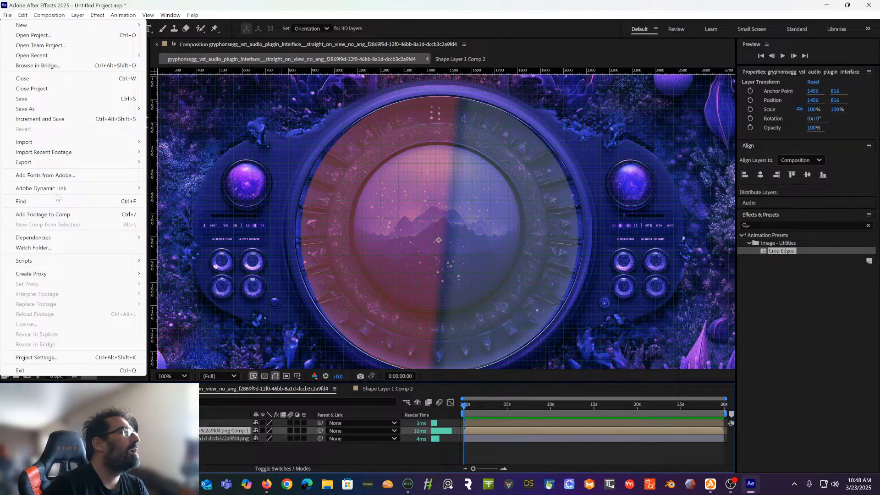
{"action": "mouse_move", "coordinate": [23, 15]}
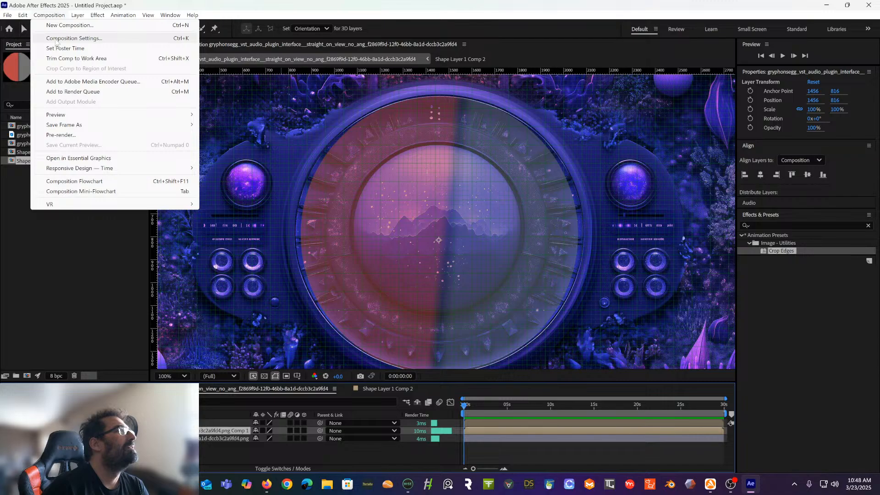
{"action": "left_click", "coordinate": [56, 39]}
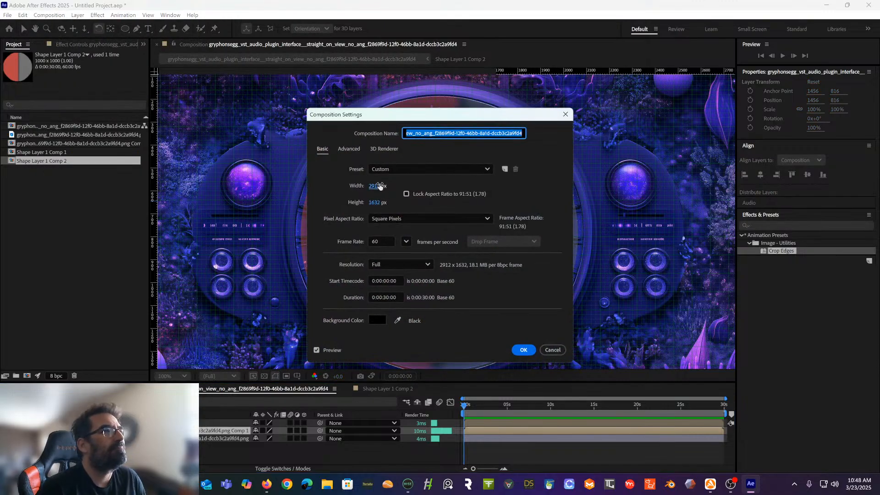
{"action": "left_click", "coordinate": [380, 186]}
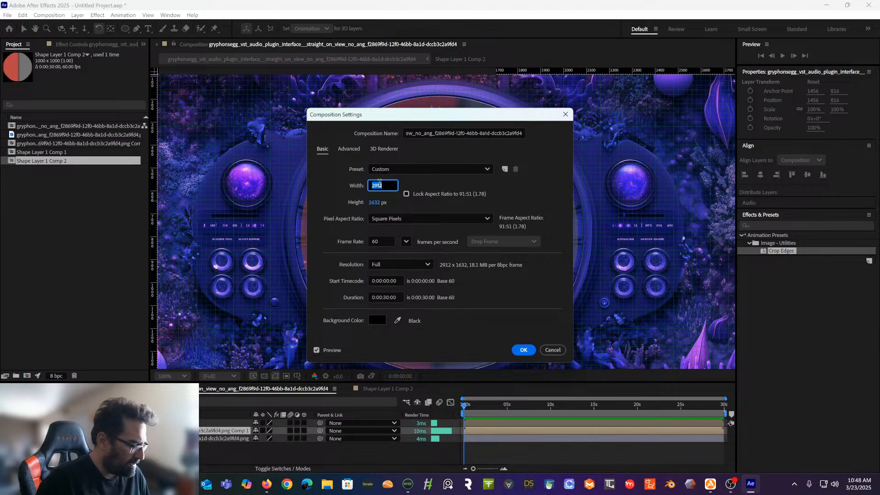
{"action": "type", "text": "1000"}
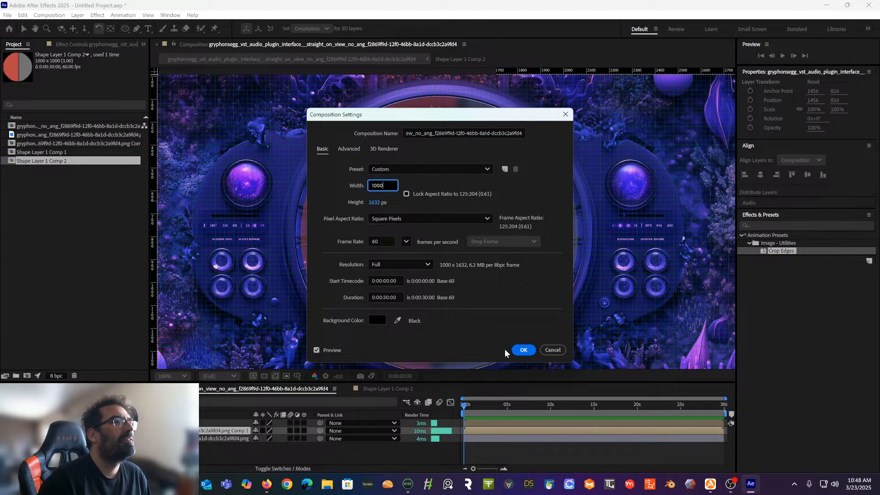
{"action": "left_click", "coordinate": [523, 350]}
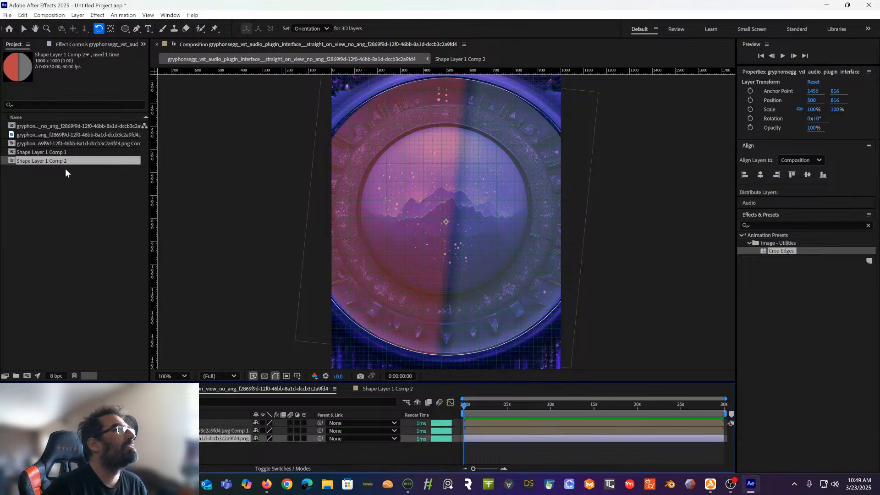
Undo the main composition's settings change
{"action": "left_click", "coordinate": [22, 15]}
{"action": "left_click", "coordinate": [23, 14]}
{"action": "left_click", "coordinate": [22, 15]}
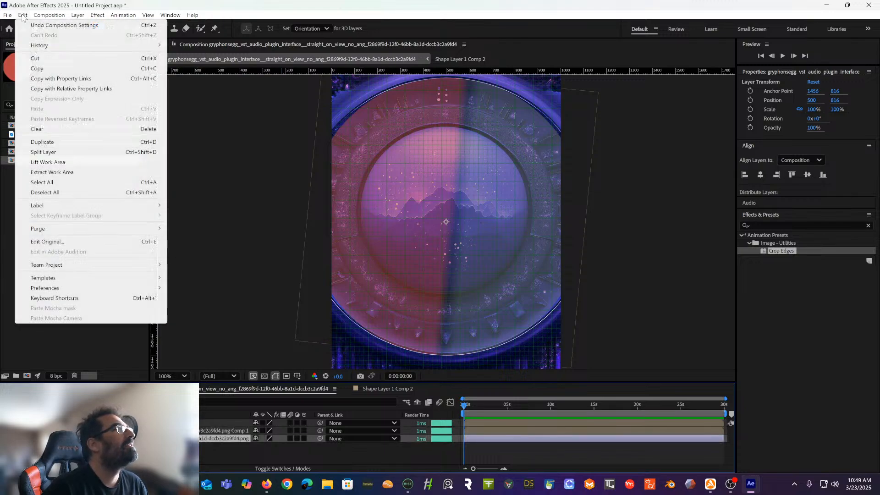
{"action": "left_click", "coordinate": [26, 25]}
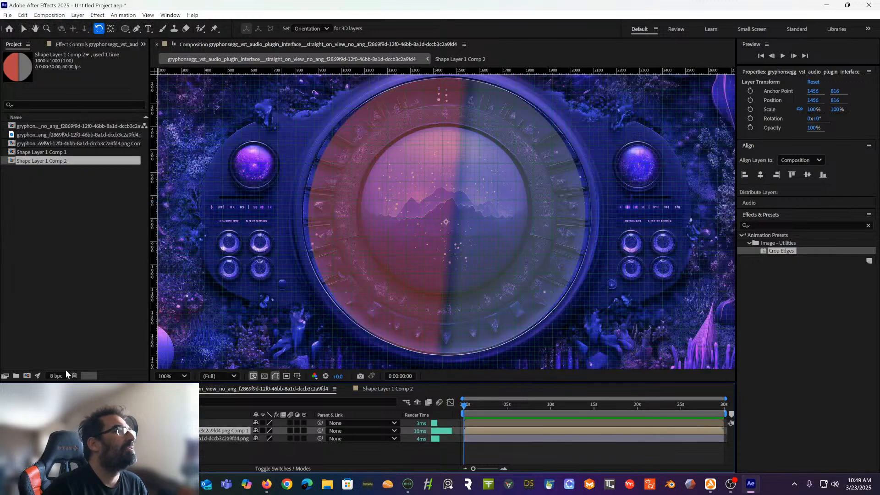
Open the pre-composed image composition and set its width and height to 1000 px in its composition settings
{"action": "double_click", "coordinate": [78, 143]}
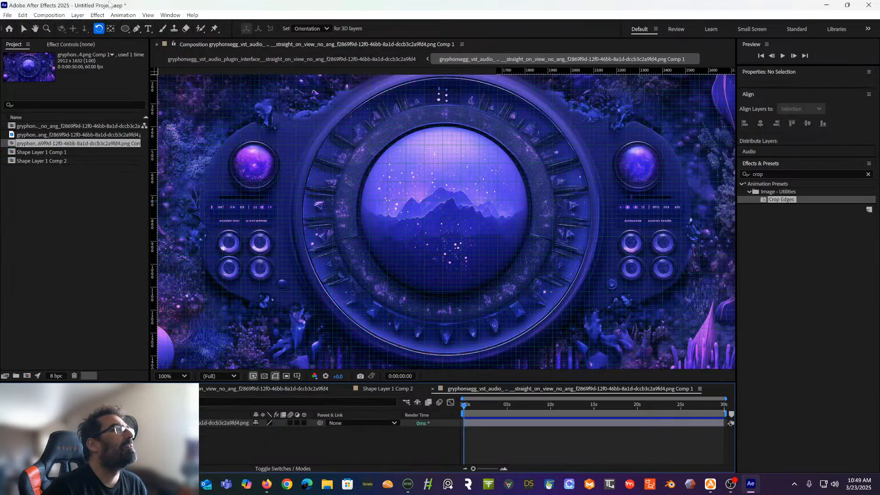
{"action": "left_click", "coordinate": [22, 14]}
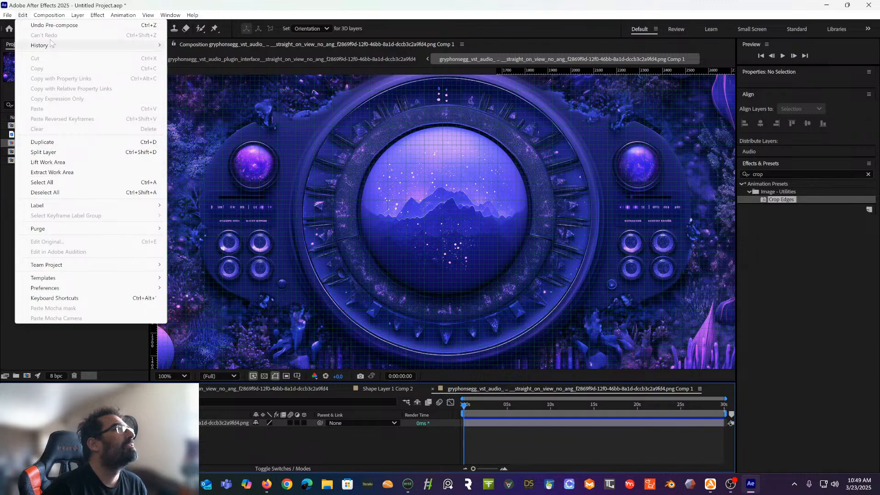
{"action": "left_click", "coordinate": [49, 15]}
{"action": "left_click", "coordinate": [54, 40]}
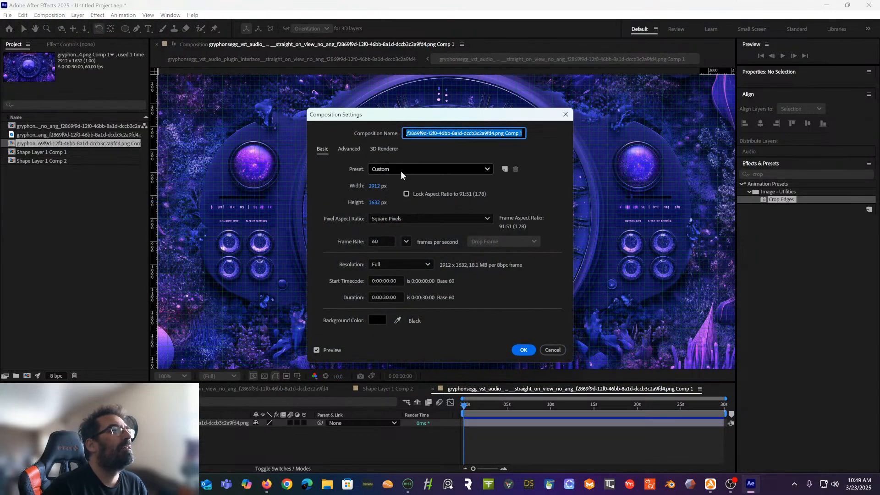
{"action": "left_click", "coordinate": [376, 186]}
{"action": "type", "text": "1"}
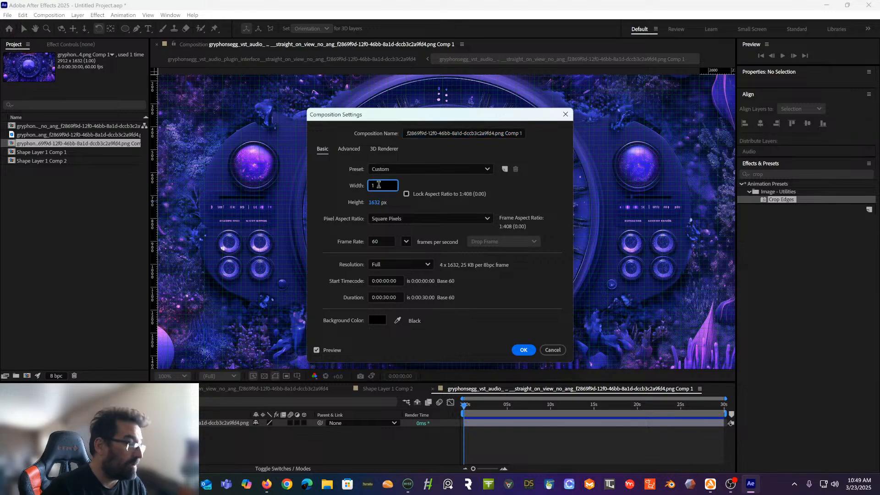
{"action": "type", "text": "000"}
{"action": "left_click", "coordinate": [375, 202]}
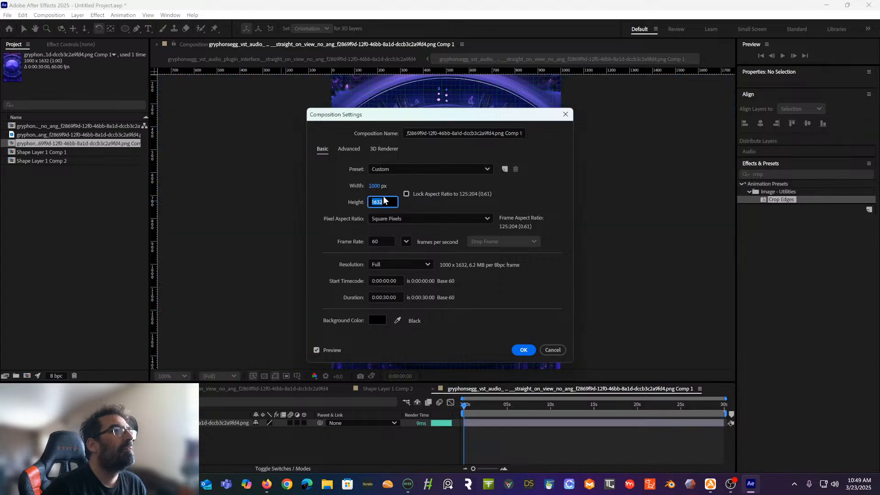
{"action": "type", "text": "1000"}
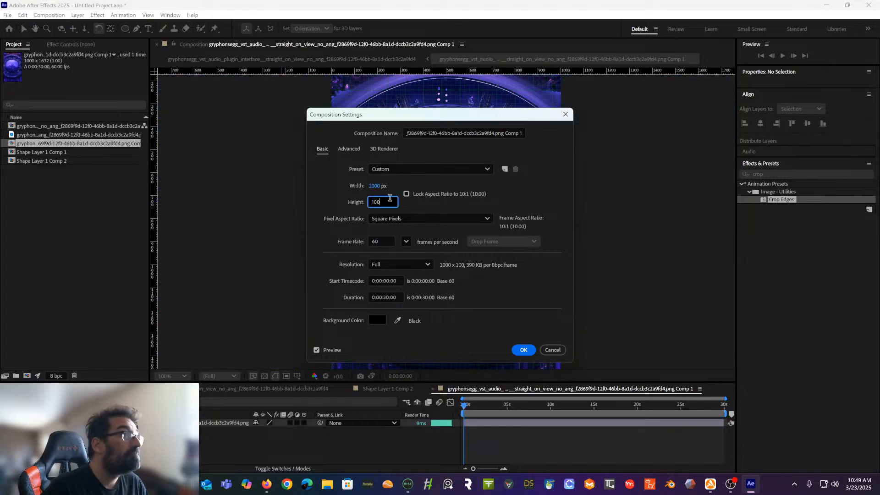
{"action": "left_click", "coordinate": [448, 203]}
Enlarge the pre-composition to 1278 px wide and 1278 px high so the whole dial fits, and lock its aspect ratio to 1:1
{"action": "left_click_drag", "start_coordinate": [469, 121], "coordinate": [207, 126]}
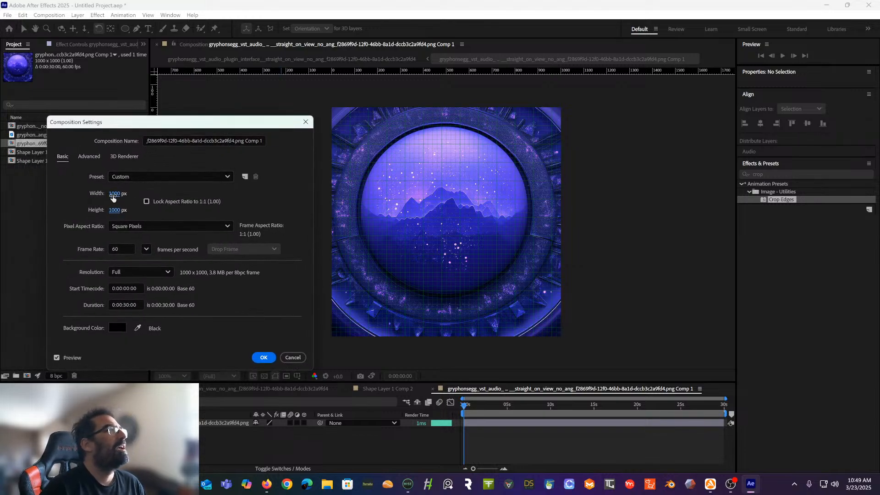
{"action": "left_click_drag", "start_coordinate": [113, 198], "coordinate": [131, 194]}
{"action": "left_click_drag", "start_coordinate": [213, 127], "coordinate": [173, 128]}
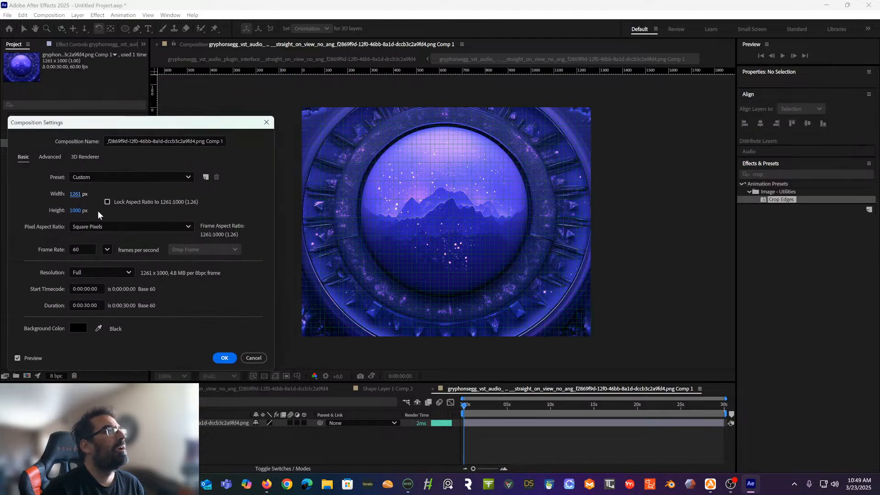
{"action": "left_click_drag", "start_coordinate": [78, 195], "coordinate": [86, 195]}
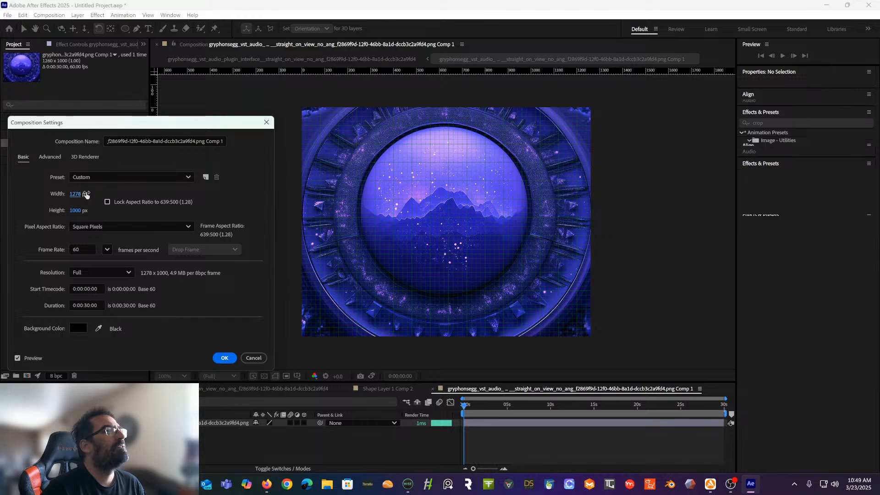
{"action": "left_click", "coordinate": [75, 211]}
{"action": "type", "text": "1278"}
{"action": "left_click", "coordinate": [127, 214]}
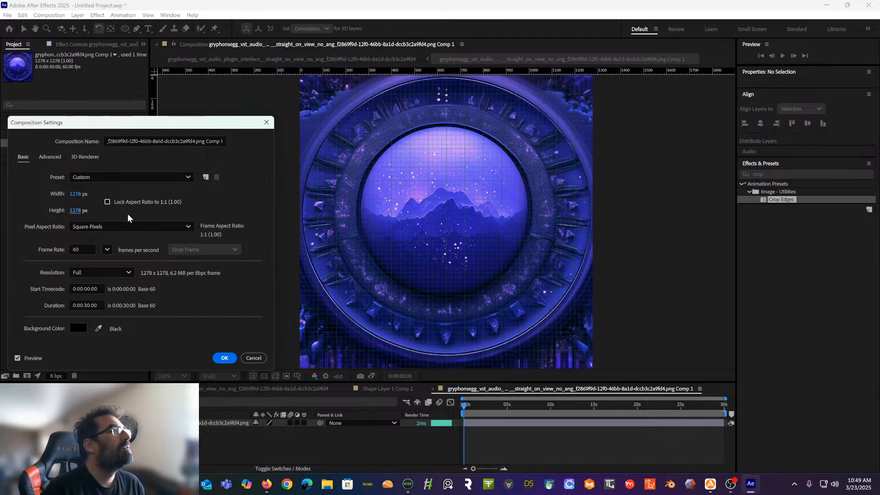
{"action": "left_click", "coordinate": [107, 202]}
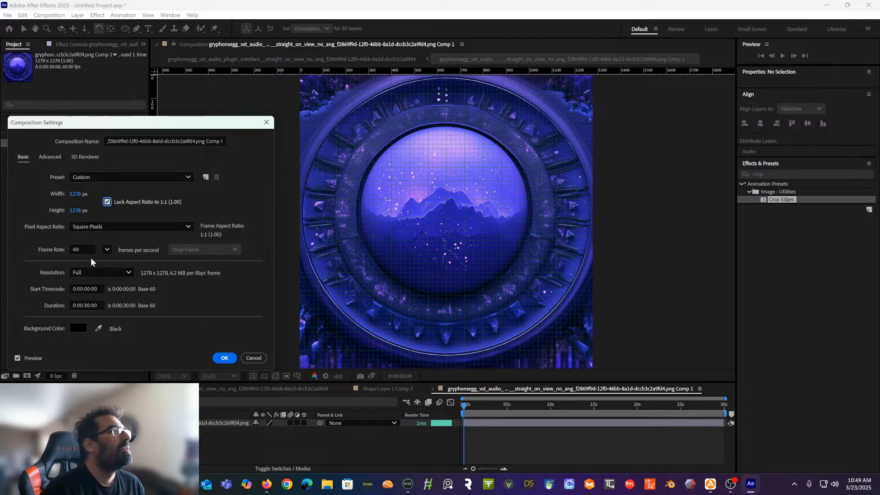
{"action": "left_click", "coordinate": [231, 360]}
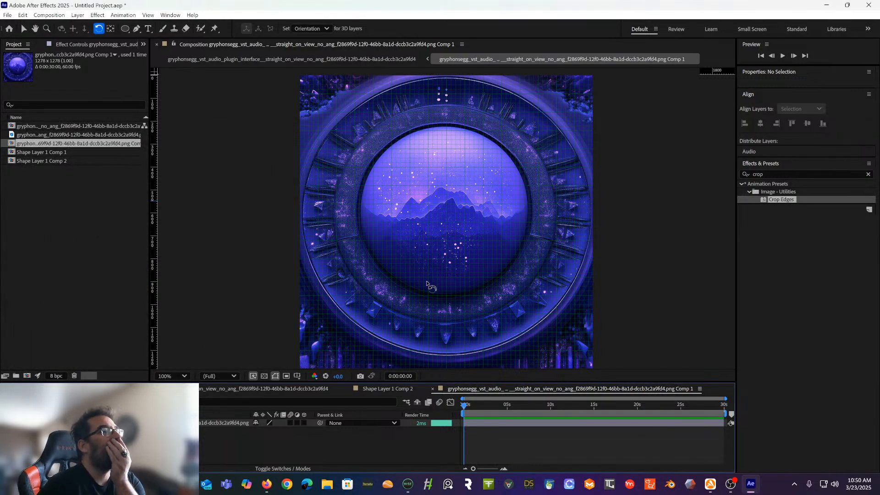
Draw an ellipse about 479 × 476 px on a new shape layer, from the dial's centre toward its lower right
{"action": "left_click", "coordinate": [125, 28]}
{"action": "left_click", "coordinate": [442, 214]}
{"action": "left_click_drag", "start_coordinate": [441, 214], "coordinate": [551, 324]}
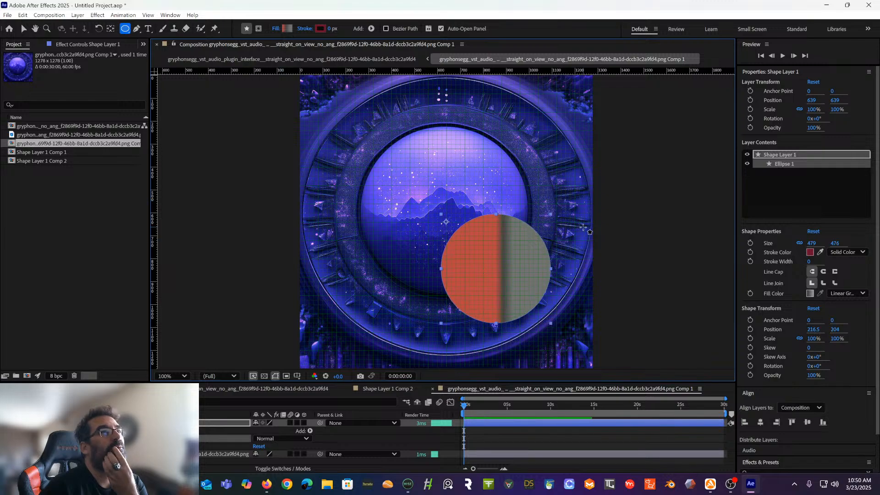
Set the ellipse's width to 1278 and its height to 1278 to match the pre-composition's dimensions
{"action": "left_click", "coordinate": [812, 109]}
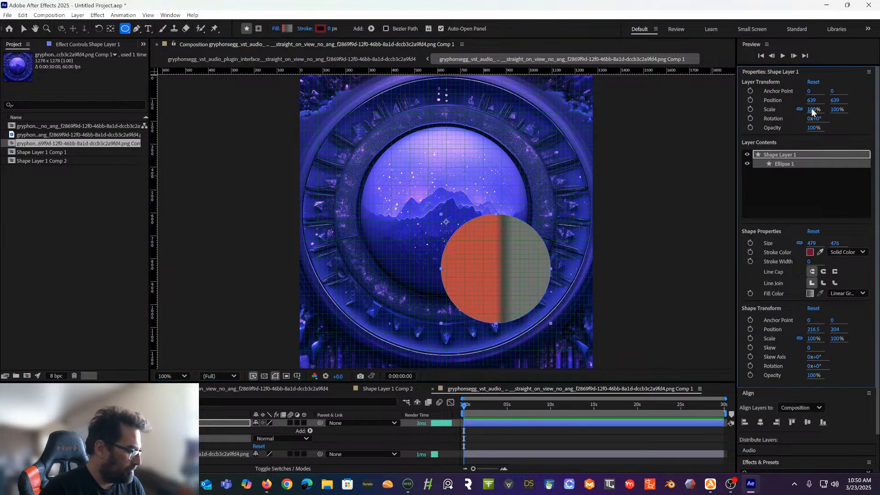
{"action": "left_click", "coordinate": [815, 100]}
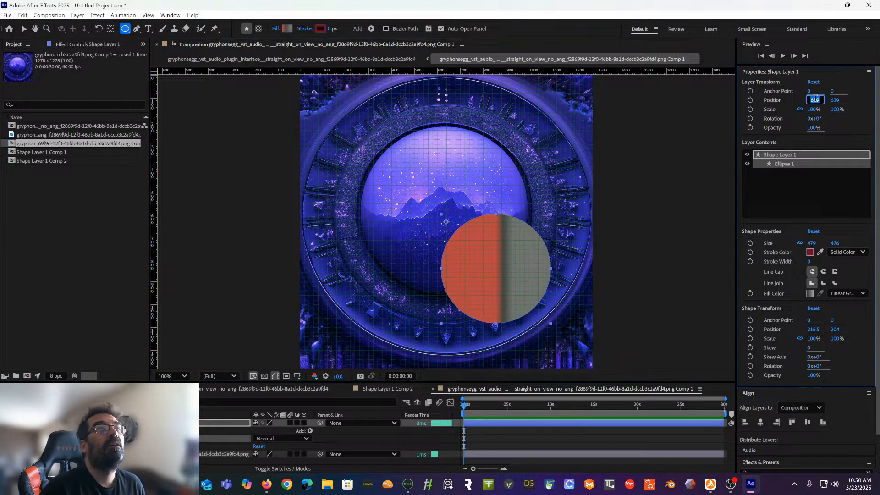
{"action": "left_click", "coordinate": [812, 242]}
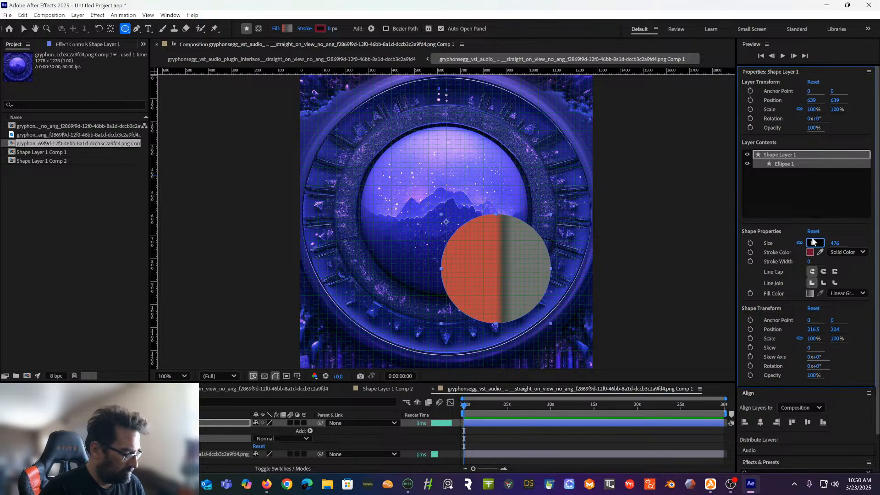
{"action": "type", "text": "1278"}
{"action": "left_click", "coordinate": [837, 243]}
{"action": "type", "text": "1"}
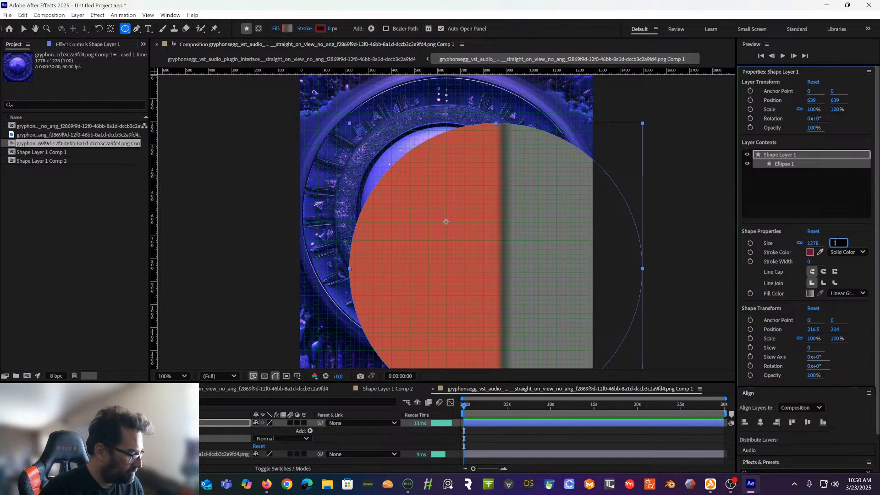
{"action": "key", "text": "Return"}
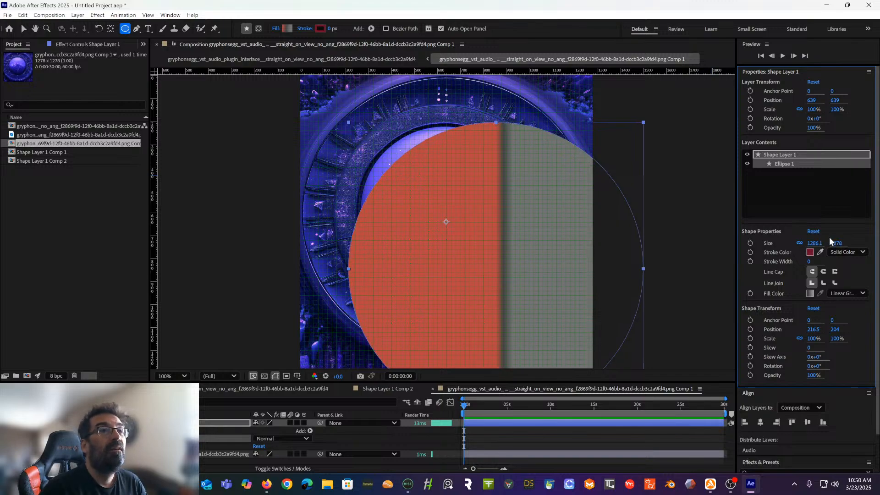
Set the shape layer's position to 0, 0 in its layer transform
{"action": "left_click", "coordinate": [812, 101]}
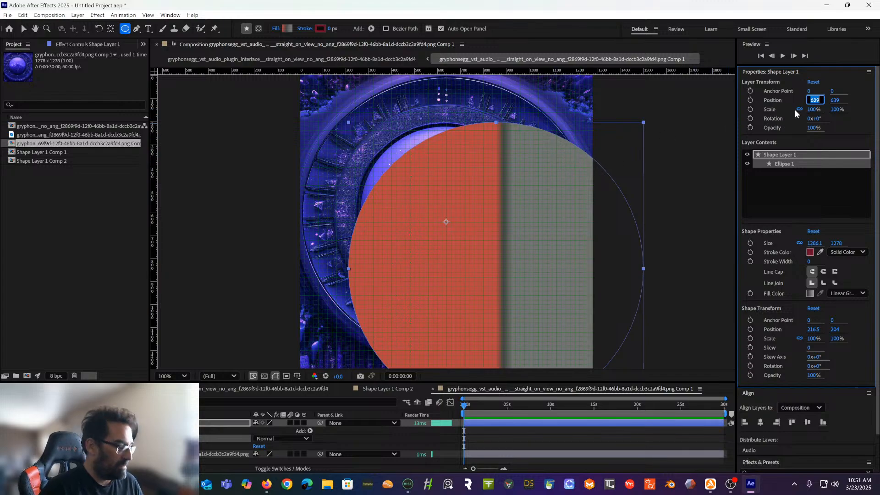
{"action": "left_click", "coordinate": [833, 100]}
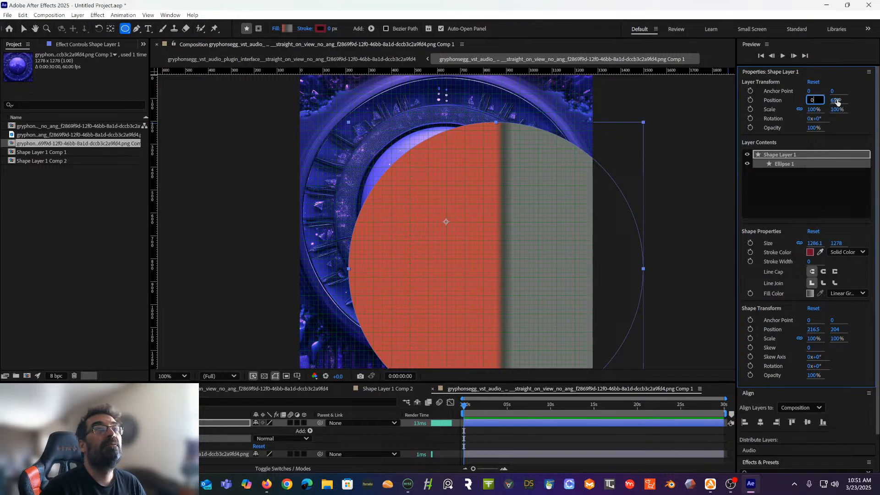
{"action": "type", "text": "0"}
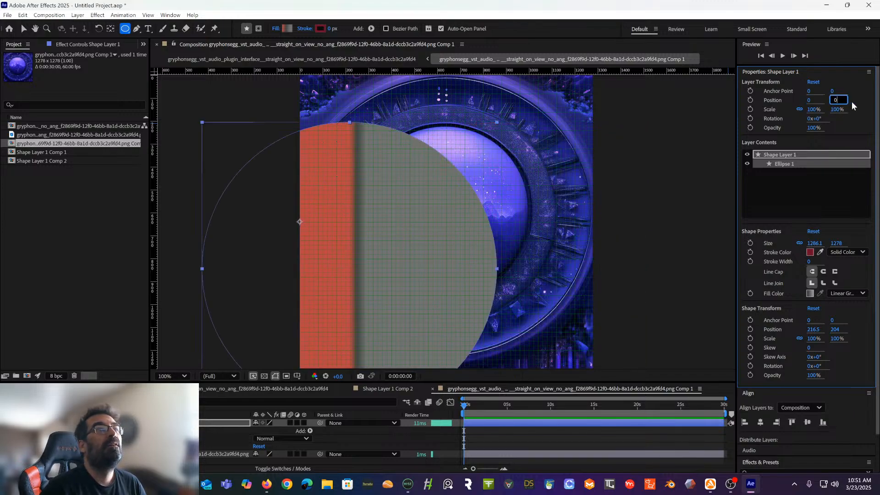
{"action": "key", "text": "Return"}
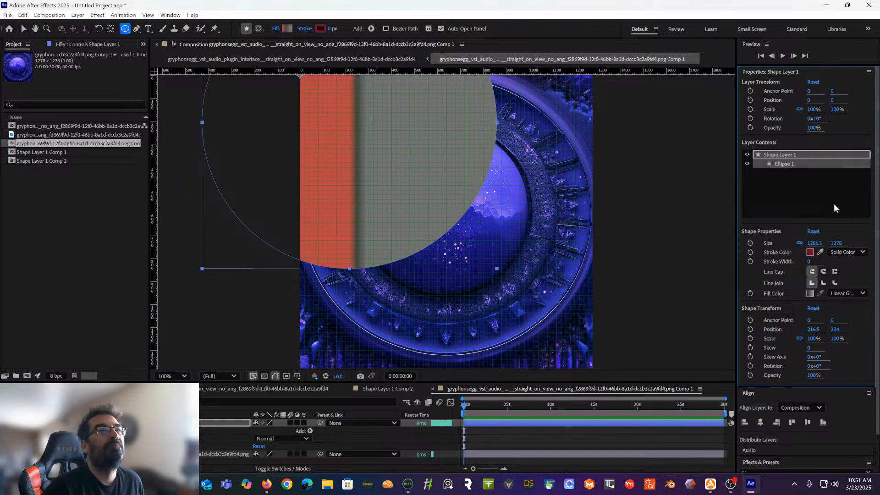
Set the ellipse's own position within the shape layer to 0, 0 so it centres on the layer's anchor point
{"action": "left_click", "coordinate": [814, 330]}
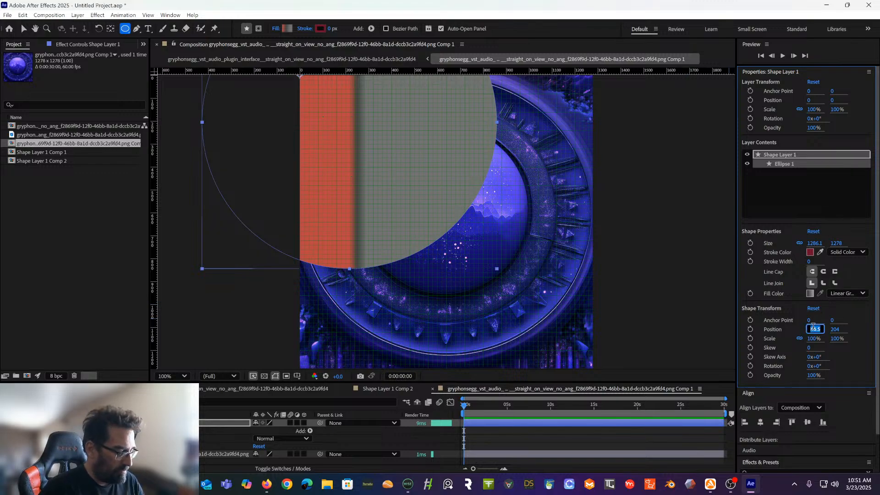
{"action": "type", "text": "0"}
{"action": "key", "text": "Return"}
{"action": "left_click", "coordinate": [833, 328]}
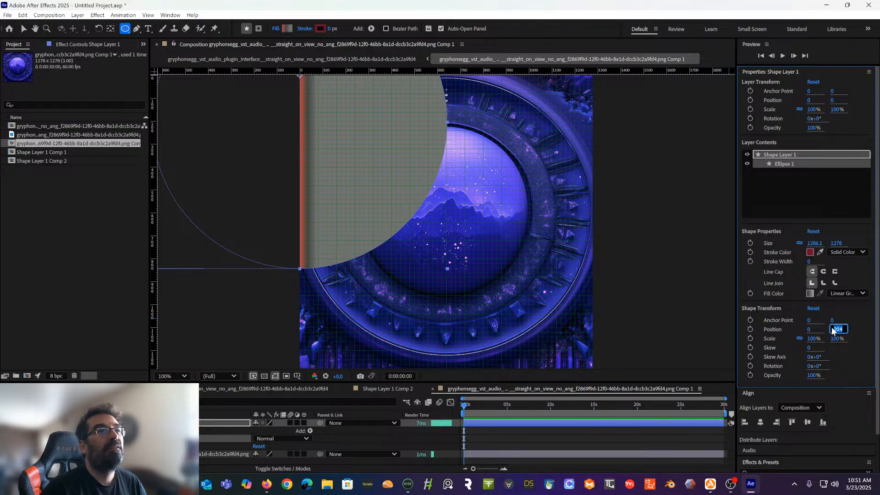
{"action": "type", "text": "0"}
{"action": "key", "text": "Return"}
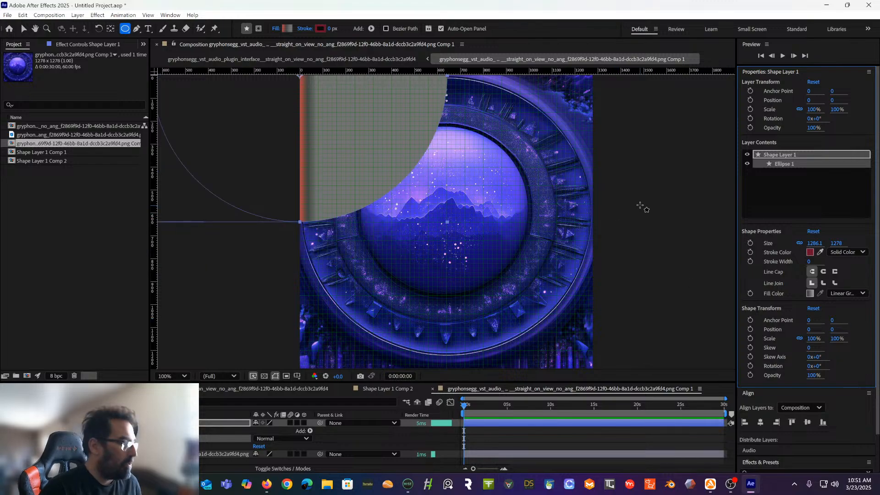
Examine the centred circle's size and position values in Shape Layer 1 Comp 2, and return to the main composition
{"action": "mouse_move", "coordinate": [642, 201]}
{"action": "left_mouse_down"}
{"action": "mouse_move", "coordinate": [657, 238]}
{"action": "mouse_move", "coordinate": [641, 211]}
{"action": "left_mouse_up"}
{"action": "scroll", "coordinate": [641, 212], "scroll_direction": "down", "scroll_amount": 1}
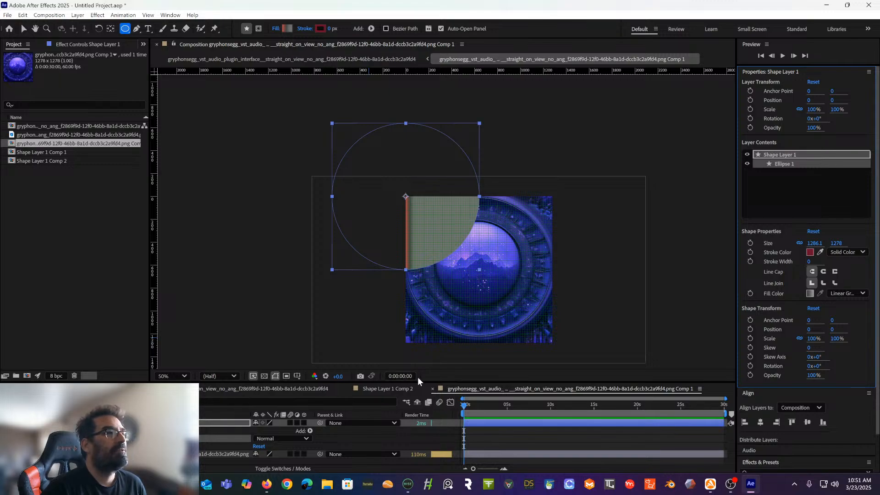
{"action": "left_click", "coordinate": [392, 388]}
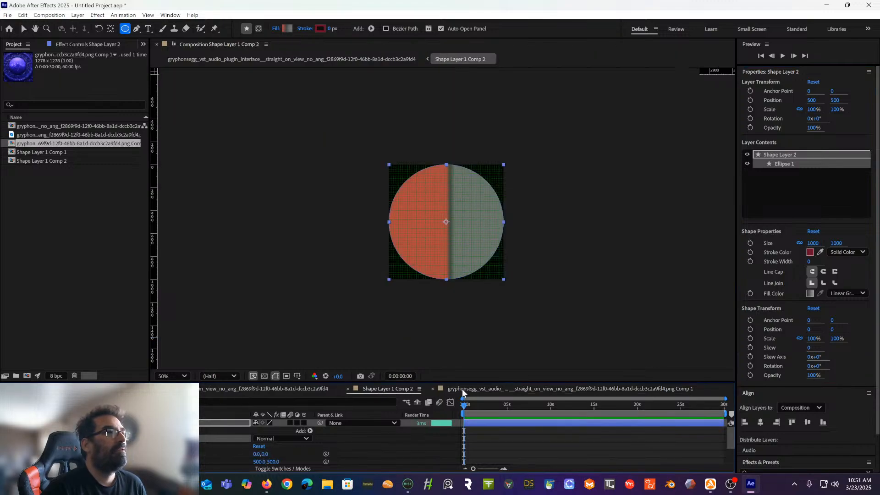
{"action": "left_click", "coordinate": [236, 386]}
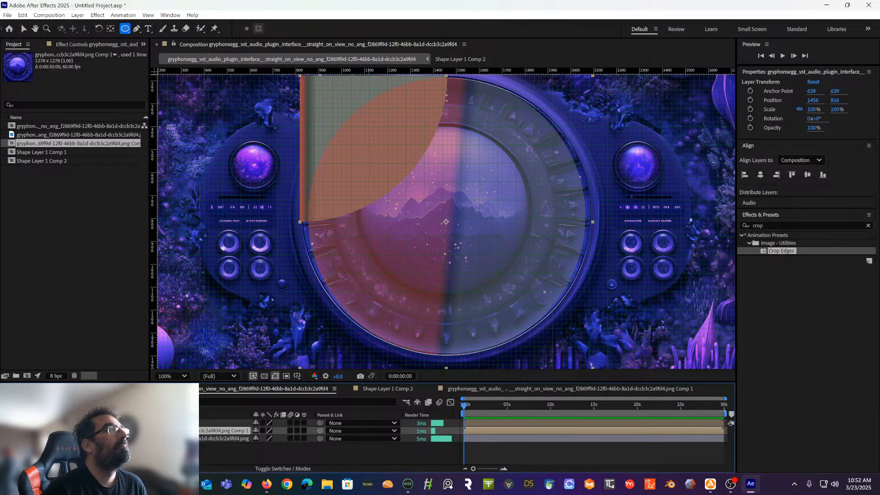
Open the dial's pre-composition and set its width to 1000 px with the 1:1 aspect ratio locked
{"action": "double_click", "coordinate": [184, 431]}
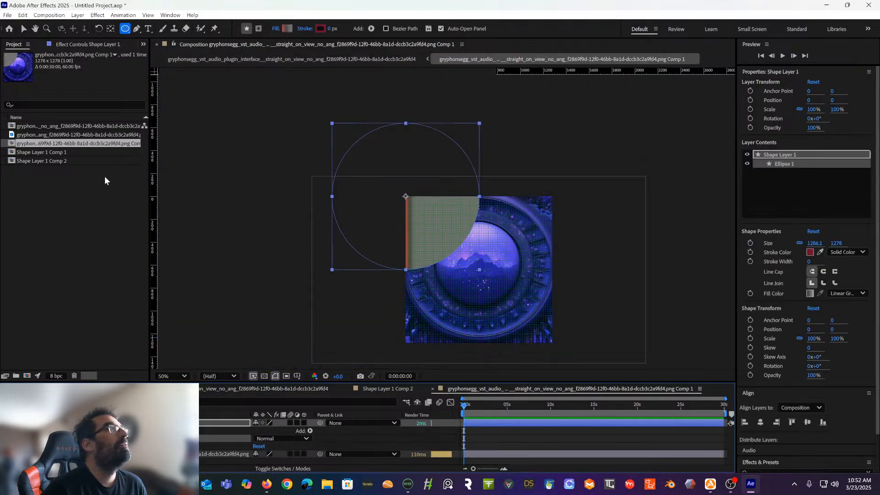
{"action": "left_click", "coordinate": [49, 15]}
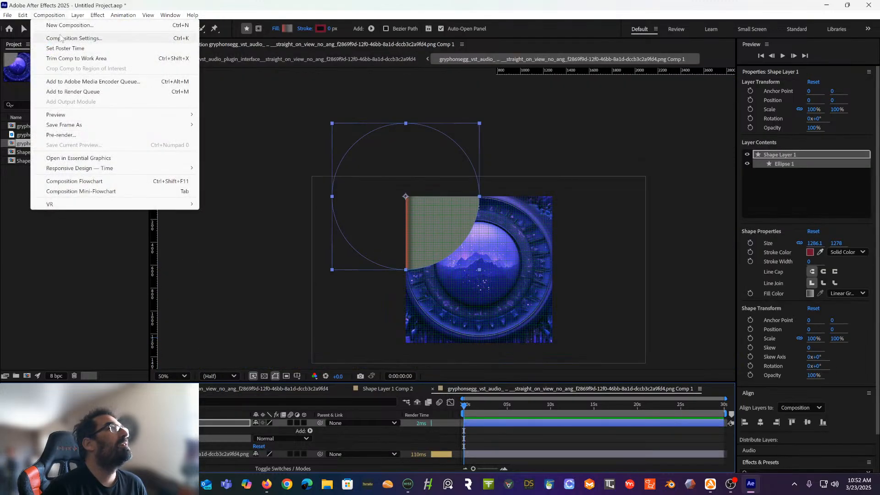
{"action": "key", "text": "Escape"}
{"action": "key", "text": "ctrl+k"}
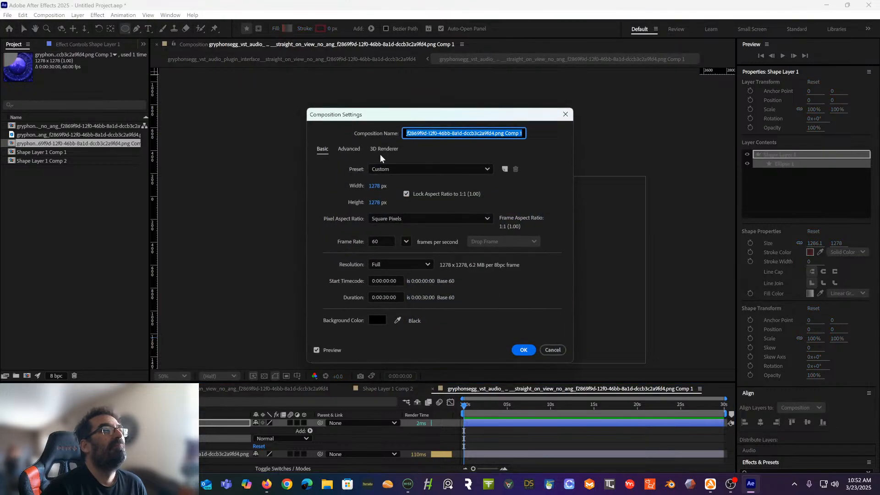
{"action": "left_click", "coordinate": [380, 189]}
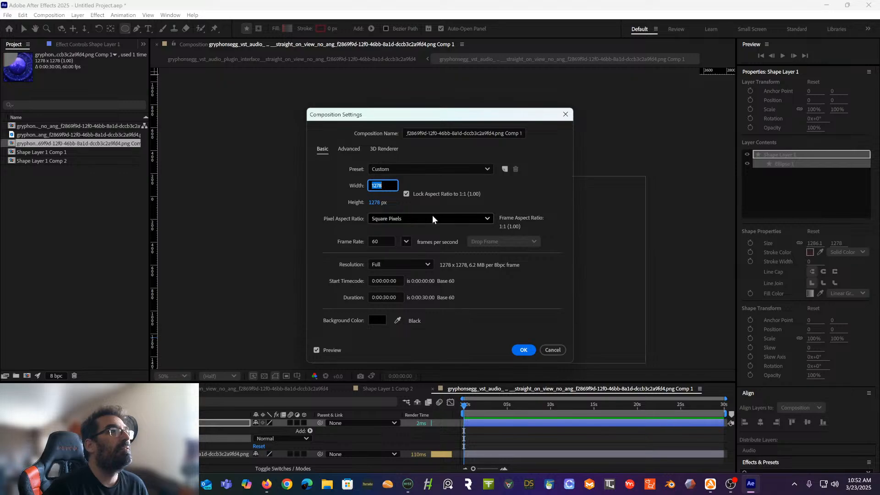
{"action": "type", "text": "1000"}
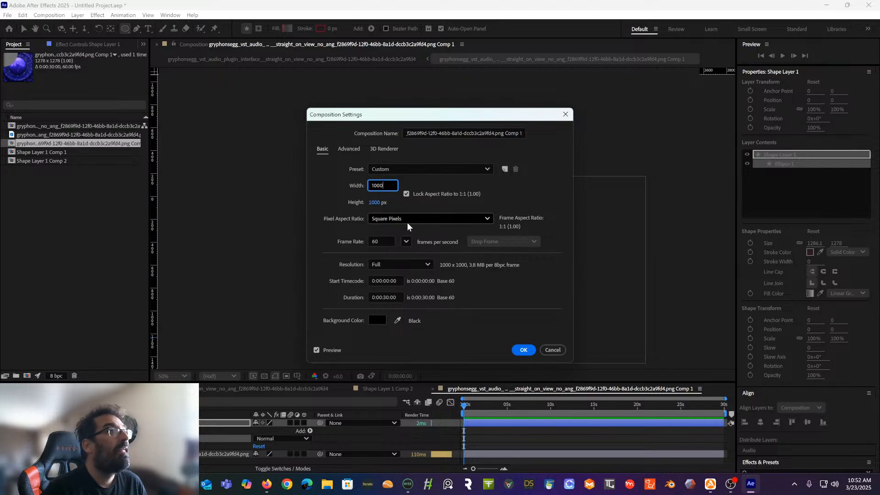
{"action": "left_click", "coordinate": [524, 349]}
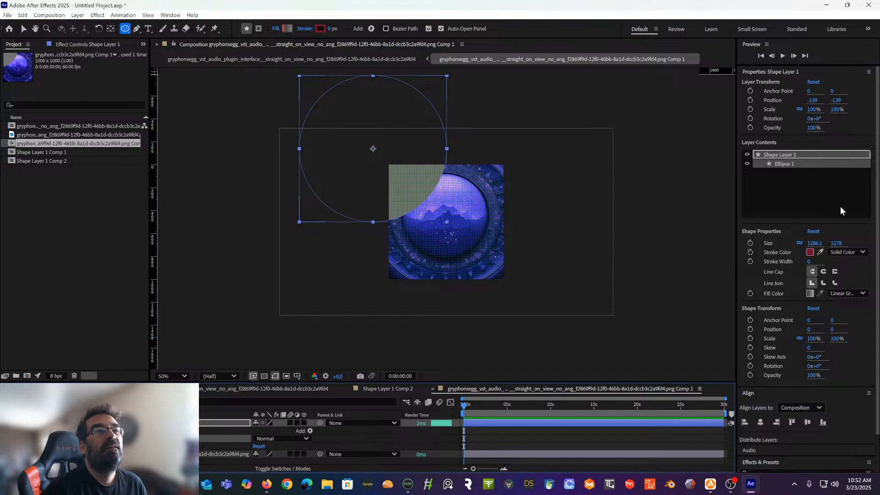
Scale the image layer to 77% so the dial fits within the square composition
{"action": "left_click", "coordinate": [816, 243]}
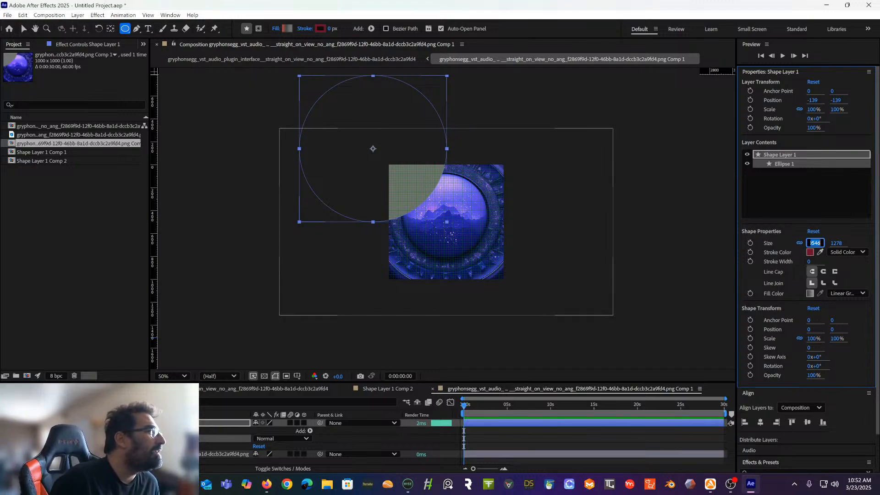
{"action": "left_click", "coordinate": [183, 455]}
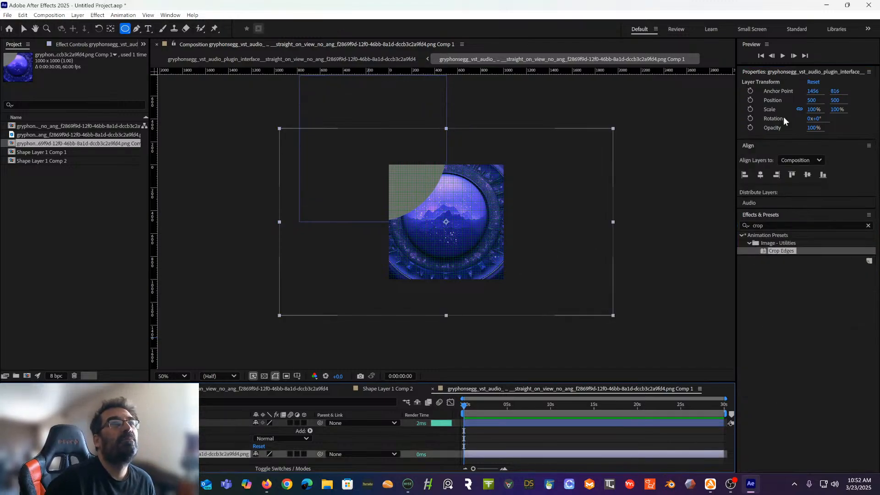
{"action": "left_click", "coordinate": [816, 108]}
{"action": "left_click_drag", "start_coordinate": [814, 109], "coordinate": [809, 114]}
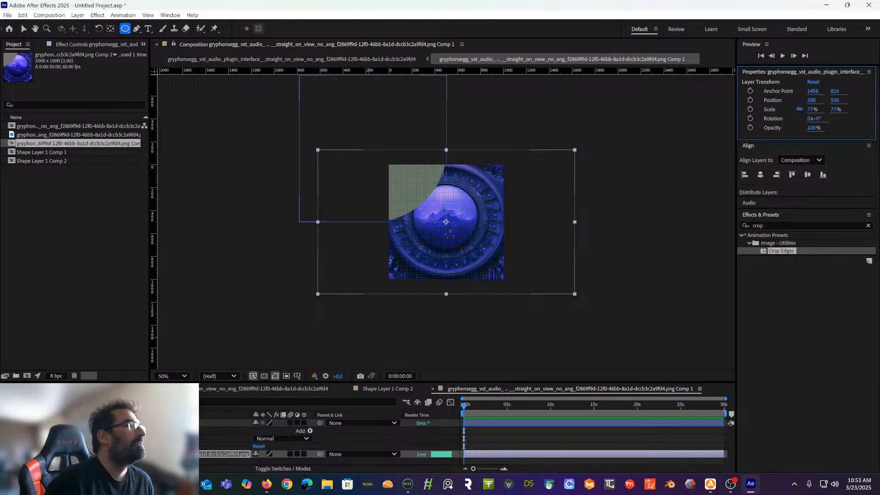
Set the shape layer's horizontal position to 1456, matching the image layer's horizontal anchor point value
{"action": "left_click", "coordinate": [156, 423]}
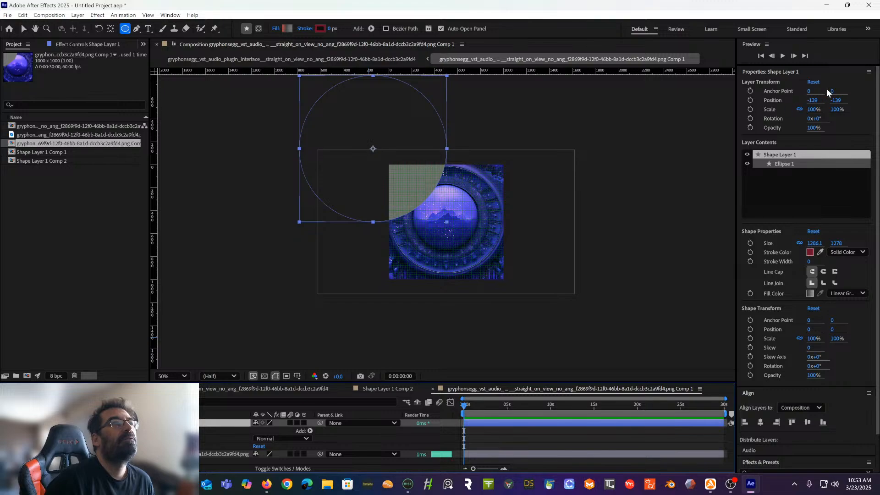
{"action": "left_click", "coordinate": [815, 100]}
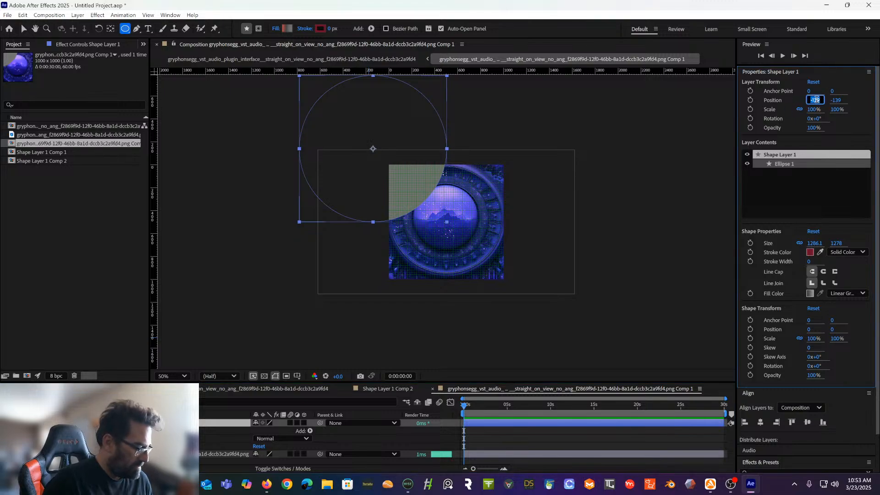
{"action": "type", "text": "1456"}
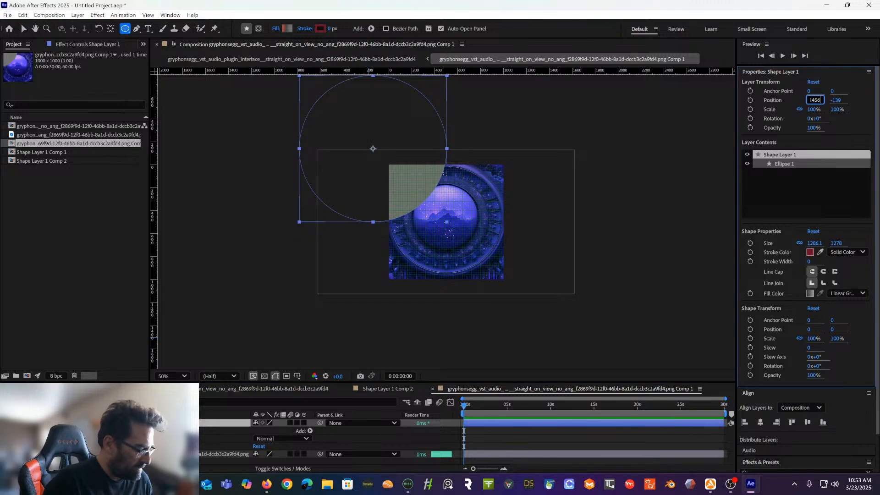
{"action": "key", "text": "Return"}
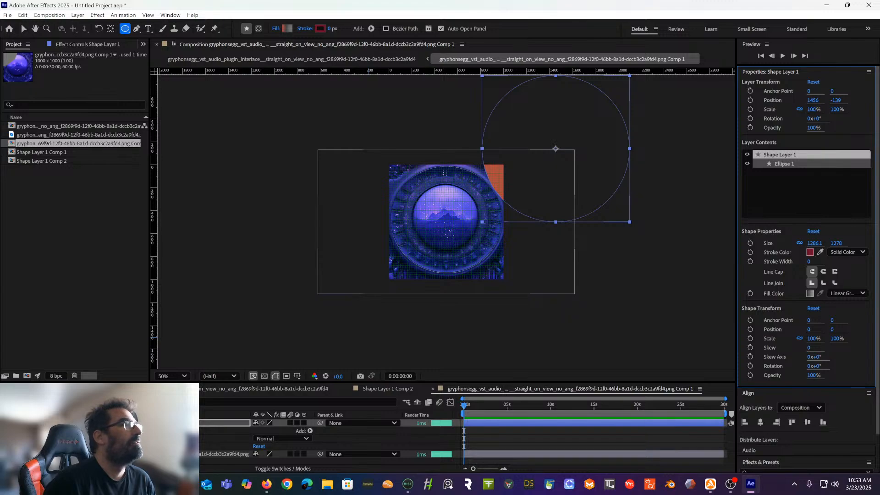
Compare the image and shape layers' transforms, and set the shape layer's position to 500, 500 to centre the circle
{"action": "left_click", "coordinate": [169, 454]}
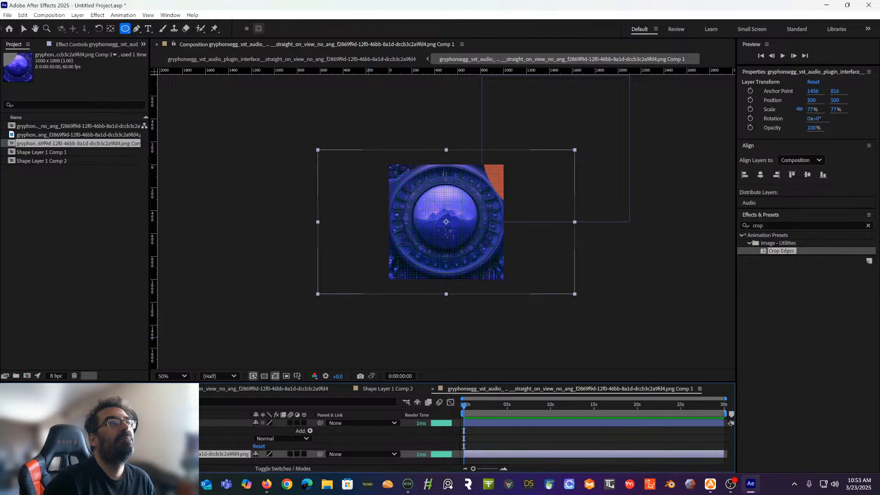
{"action": "left_click", "coordinate": [168, 423]}
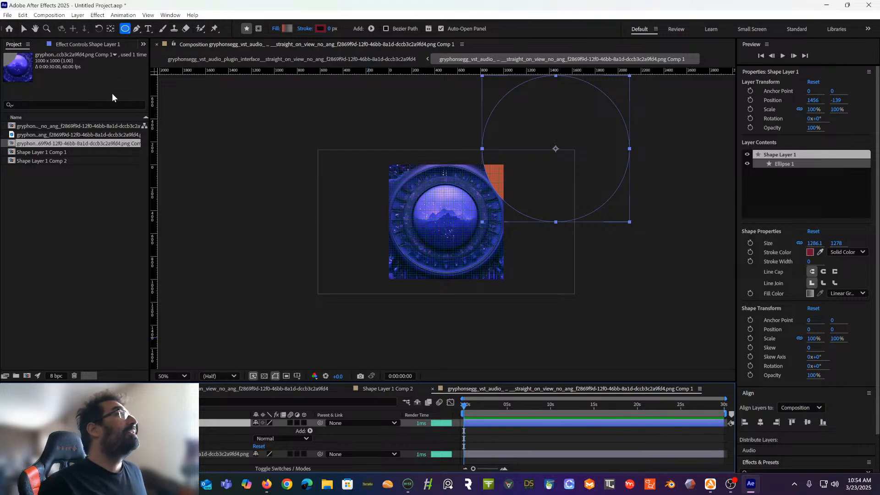
{"action": "left_click", "coordinate": [24, 29]}
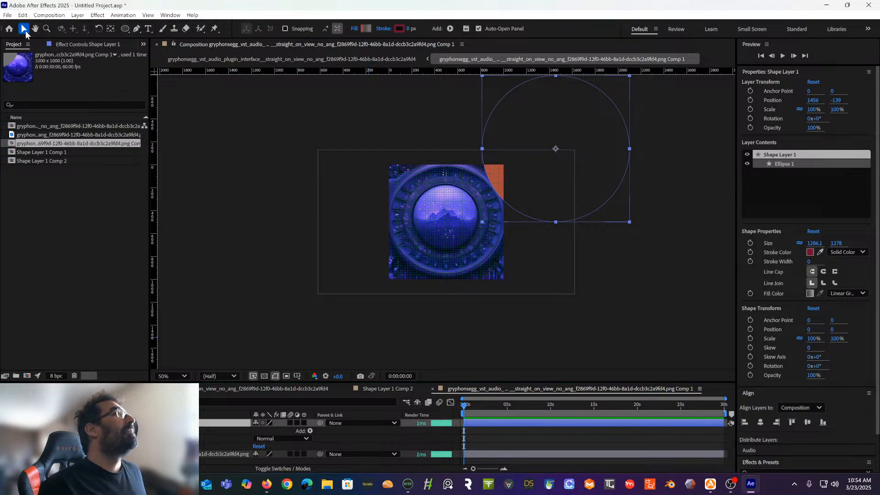
{"action": "left_click", "coordinate": [422, 244]}
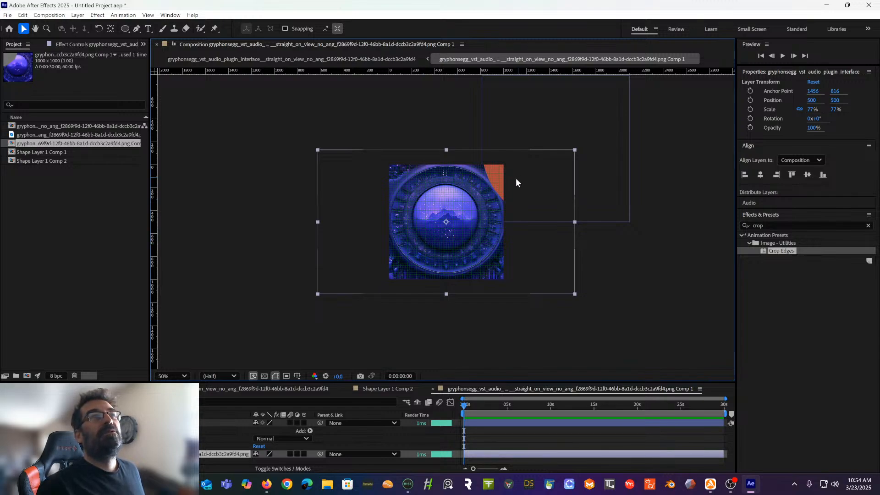
{"action": "left_click", "coordinate": [604, 152]}
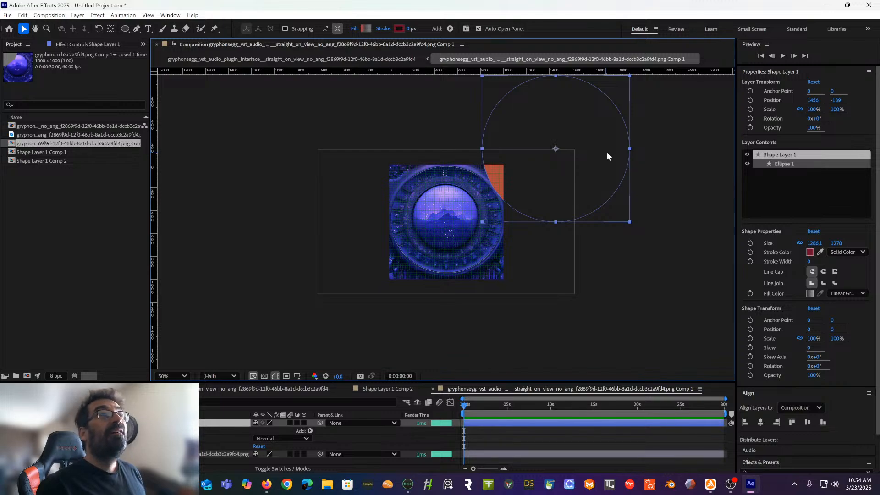
{"action": "left_click", "coordinate": [815, 100]}
{"action": "type", "text": "500"}
{"action": "left_click", "coordinate": [839, 100]}
{"action": "type", "text": "500"}
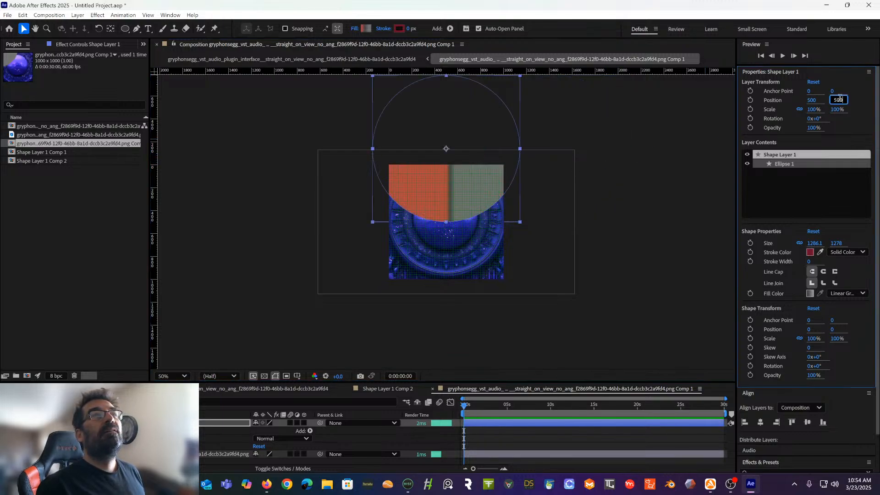
{"action": "key", "text": "Return"}
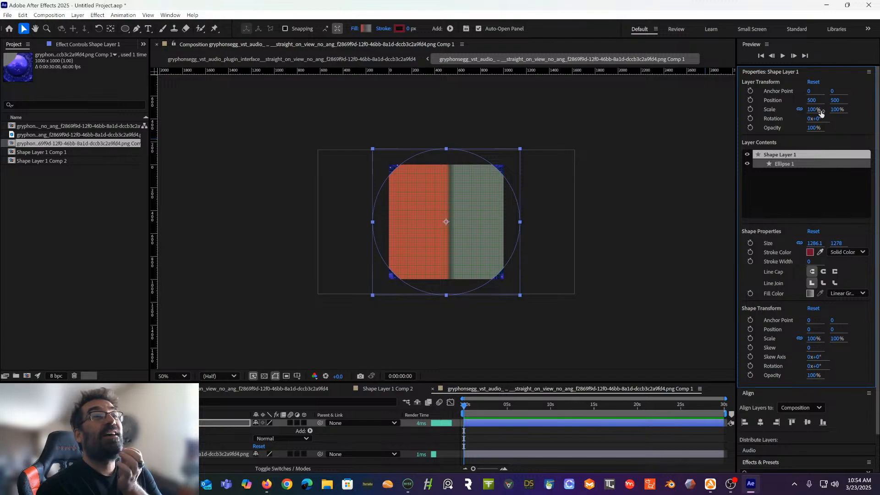
Set the ellipse's width and height to 1000 px to match the square composition
{"action": "left_click", "coordinate": [814, 243]}
{"action": "type", "text": "1000"}
{"action": "left_click", "coordinate": [838, 243]}
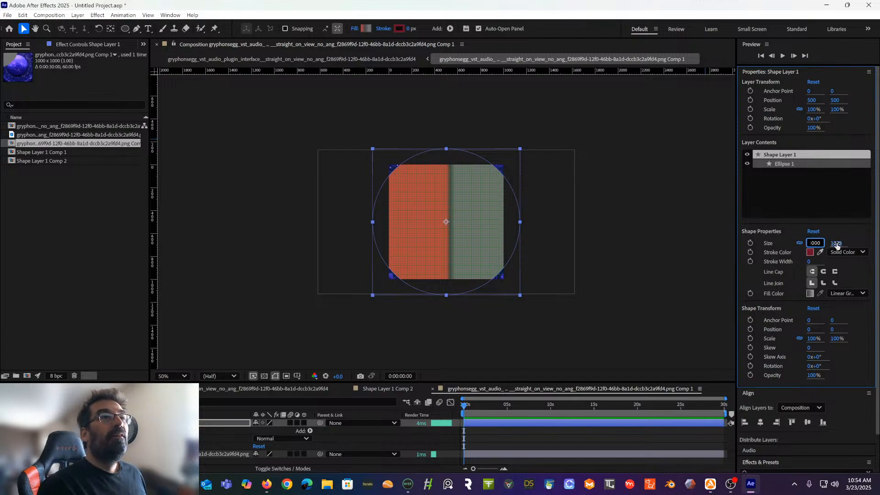
{"action": "type", "text": "1"}
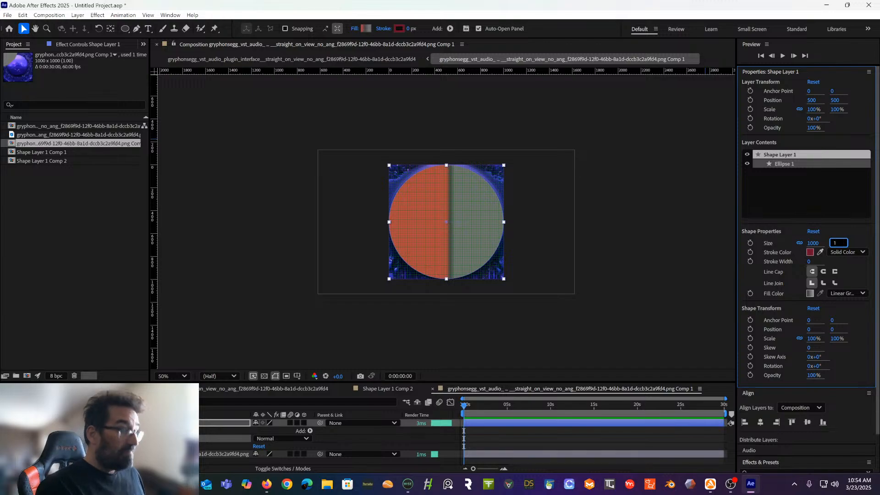
{"action": "type", "text": "000"}
{"action": "key", "text": "Return"}
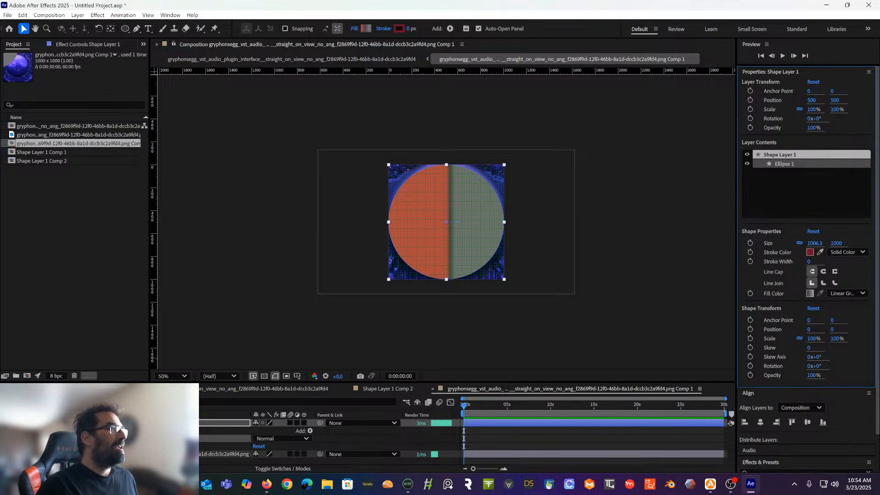
In the main composition, compare the dial pre-composition with the semi-transparent guide circle and background by toggling the layers' visibility
{"action": "left_click", "coordinate": [264, 388]}
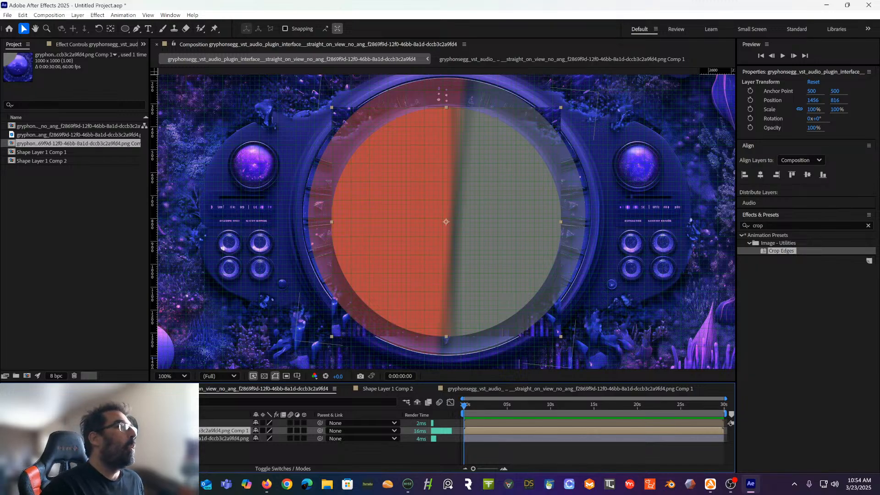
{"action": "left_click", "coordinate": [447, 216]}
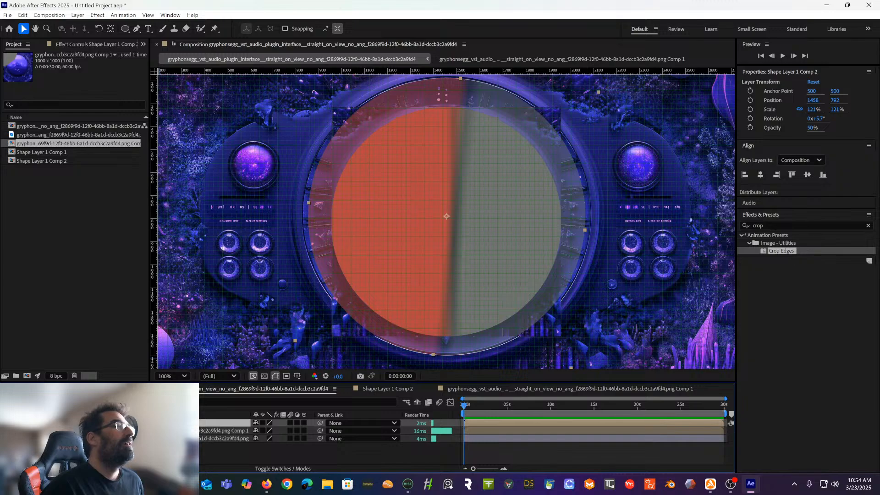
{"action": "left_click", "coordinate": [6, 423]}
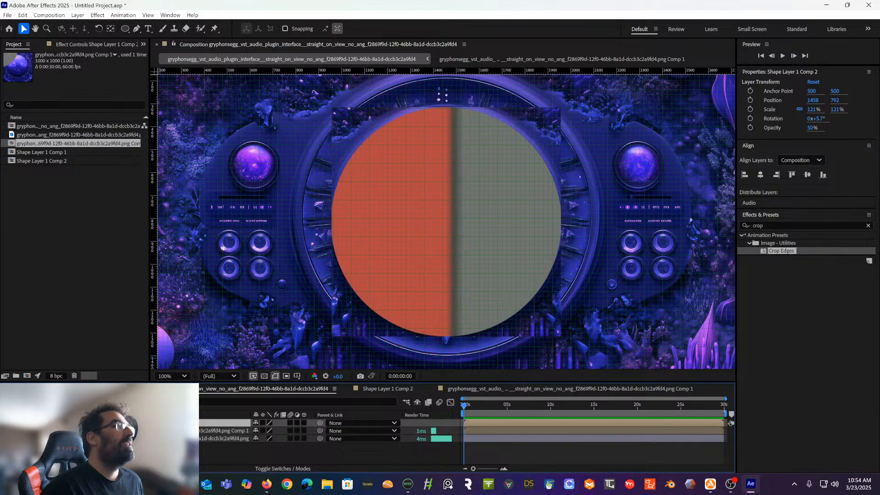
{"action": "left_click", "coordinate": [6, 431]}
{"action": "left_click", "coordinate": [6, 431]}
{"action": "left_click", "coordinate": [6, 431]}
{"action": "left_click", "coordinate": [6, 431]}
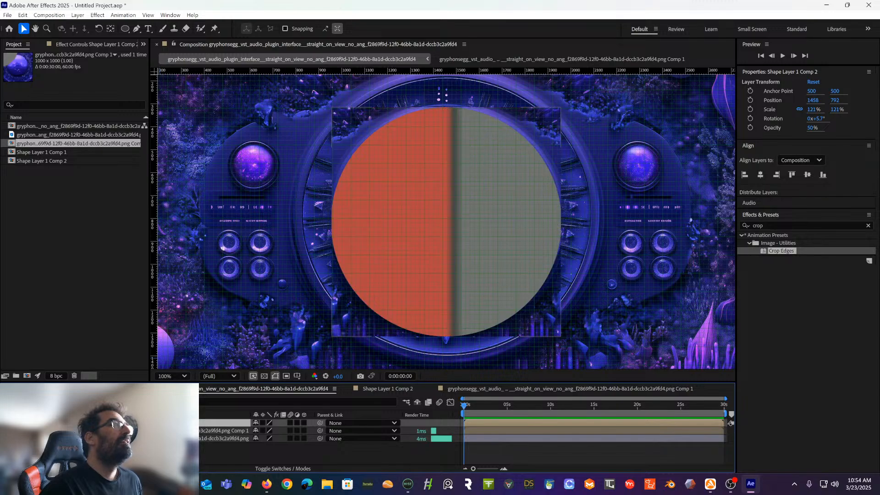
{"action": "left_click", "coordinate": [5, 431]}
{"action": "left_click", "coordinate": [6, 431]}
{"action": "left_click", "coordinate": [5, 431]}
{"action": "left_click", "coordinate": [6, 431]}
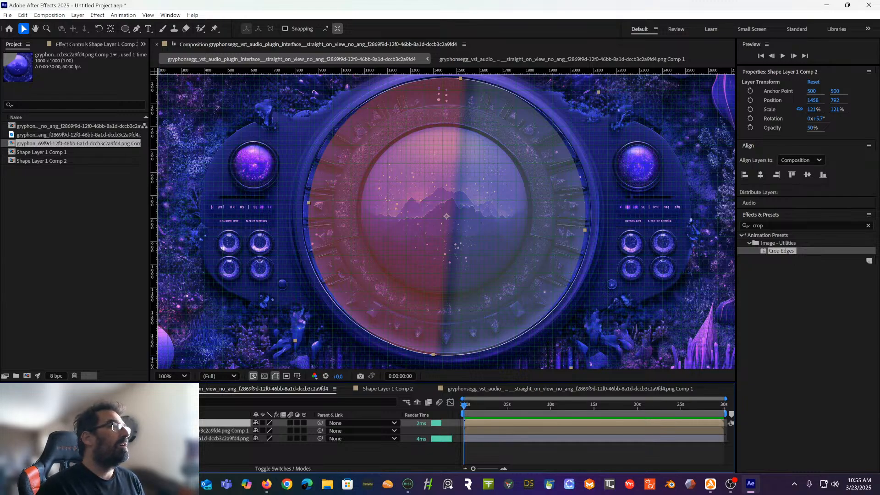
Hide the semi-transparent guide circle, show the dial pre-composition and scale it to 126% to cover the dial in the background image
{"action": "left_click", "coordinate": [6, 423]}
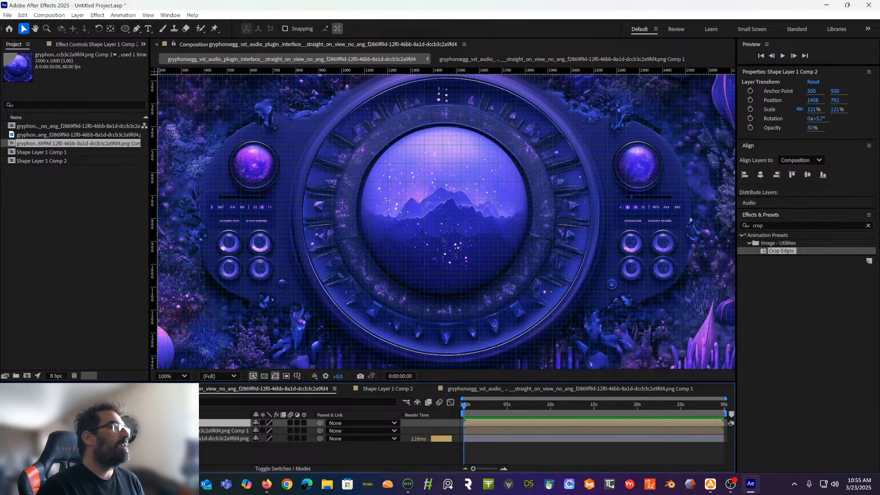
{"action": "left_click", "coordinate": [119, 431]}
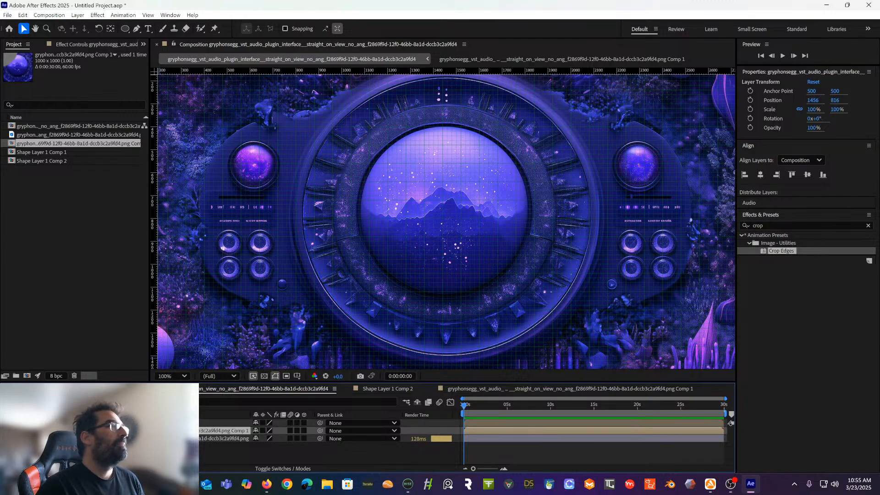
{"action": "left_click", "coordinate": [5, 431]}
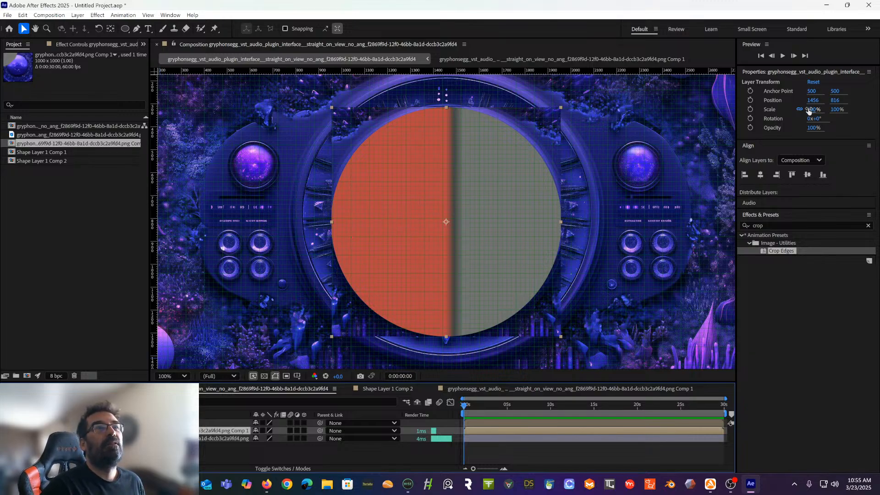
{"action": "left_click_drag", "start_coordinate": [809, 112], "coordinate": [828, 108]}
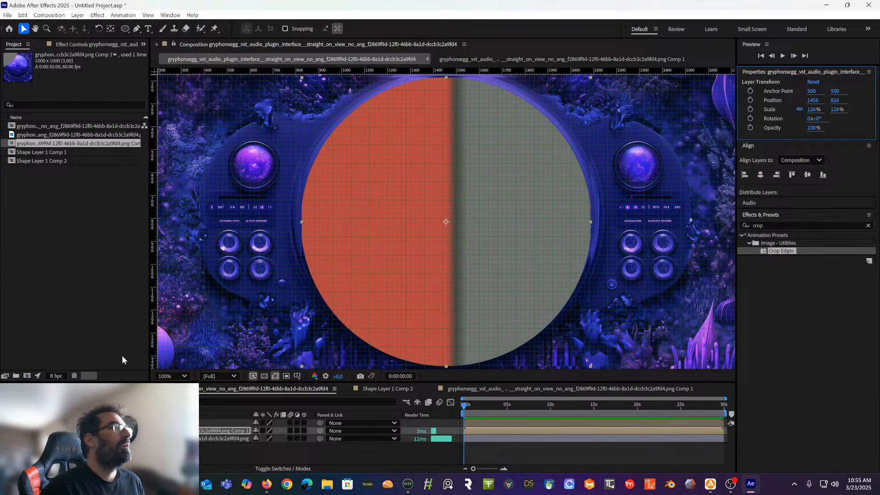
Try rotating the dial pre-composition about its centre to about -27° with the Rotation tool, and undo it
{"action": "left_click", "coordinate": [98, 28]}
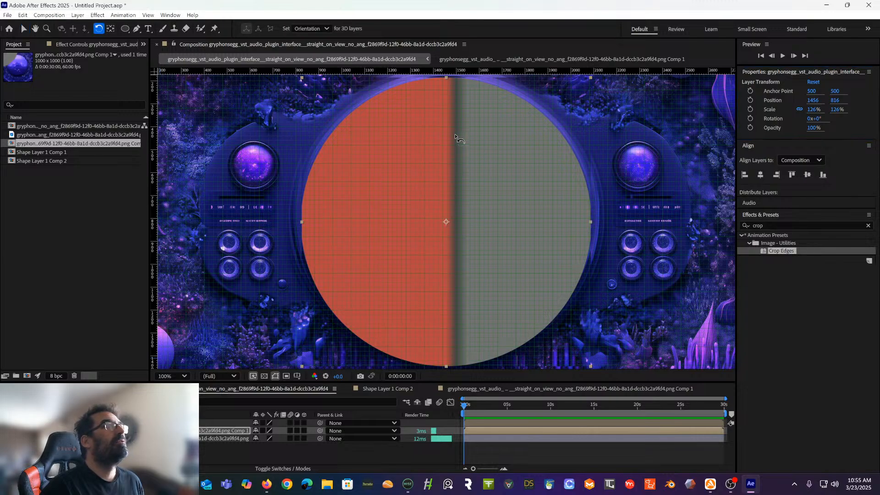
{"action": "left_click_drag", "start_coordinate": [455, 137], "coordinate": [424, 147]}
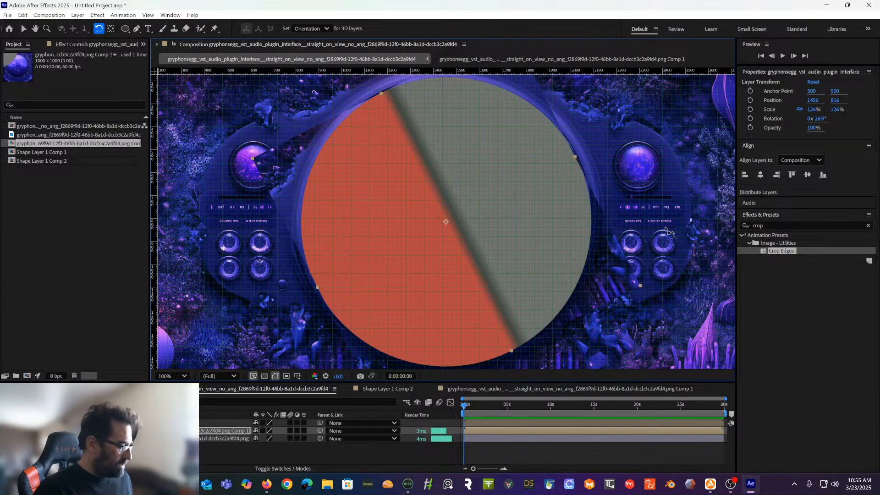
{"action": "key", "text": "ctrl+z"}
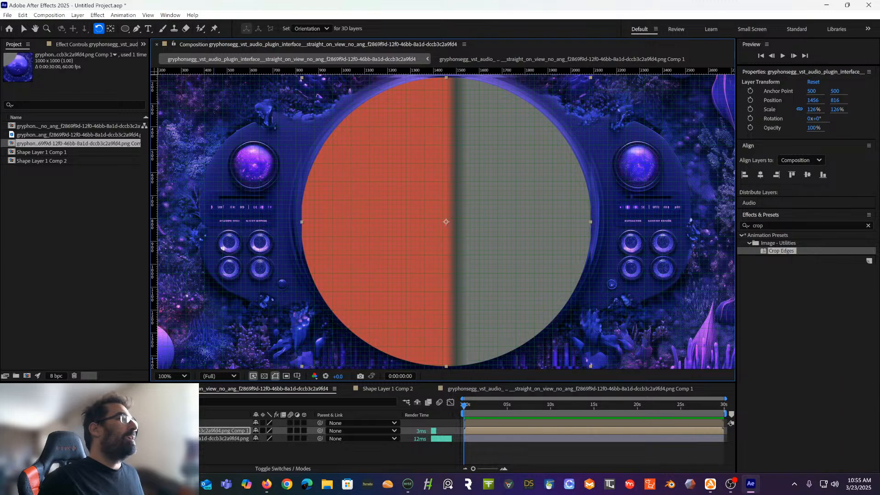
Hide the circle shape inside the dial's pre-composition and rotate the pre-composition in the main composition to about 10.8°
{"action": "double_click", "coordinate": [224, 431]}
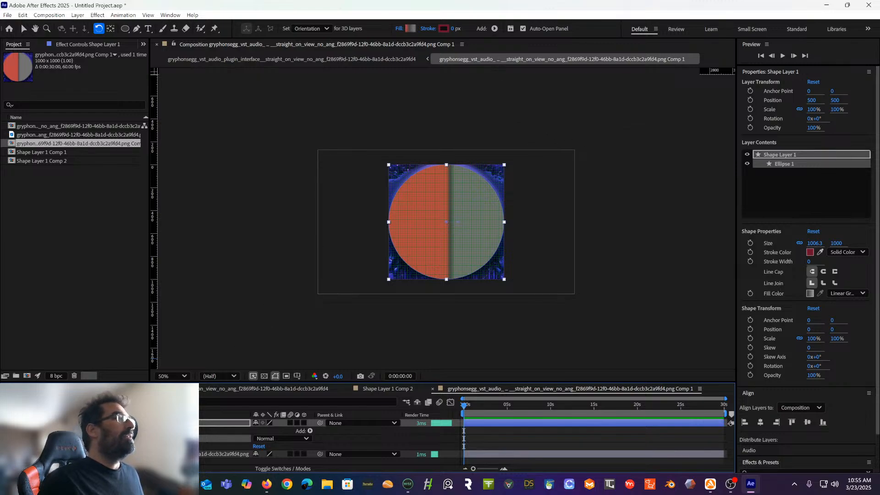
{"action": "left_click", "coordinate": [6, 423]}
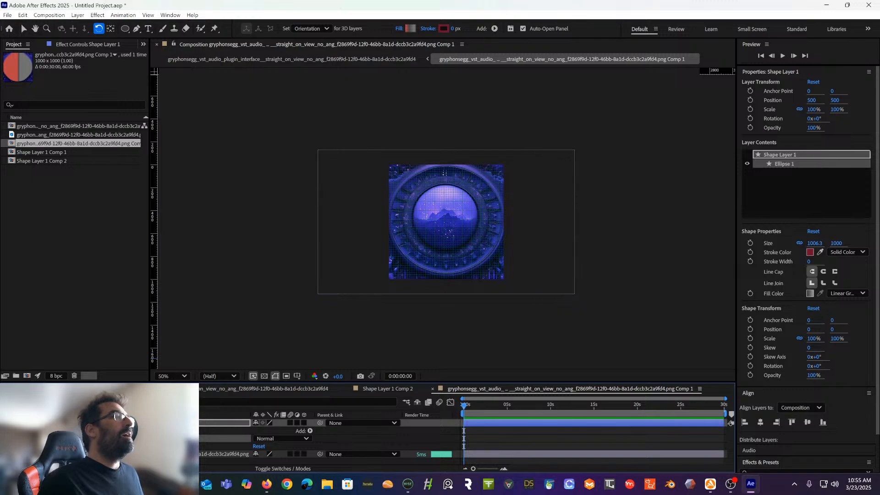
{"action": "left_click", "coordinate": [146, 389]}
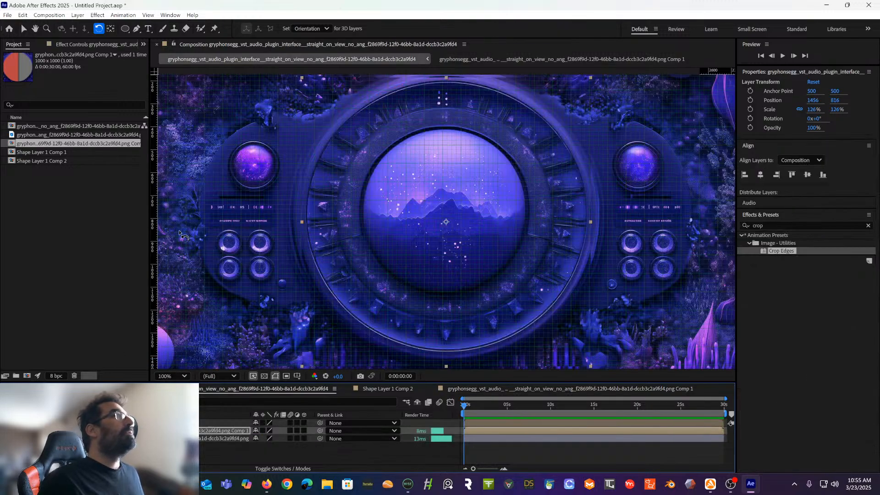
{"action": "left_click_drag", "start_coordinate": [426, 226], "coordinate": [368, 184]}
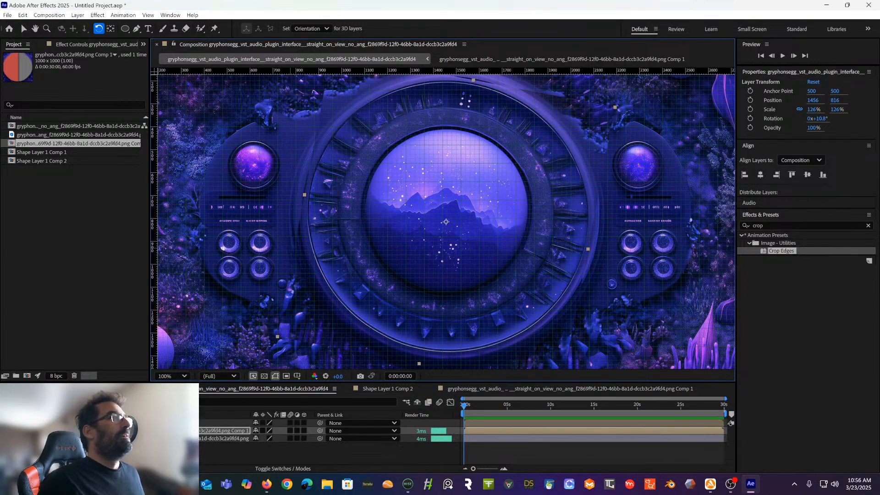
Open the dial's pre-composition, try rotating its image layer to about -8.7° around the anchor point, and undo the rotation
{"action": "double_click", "coordinate": [178, 431]}
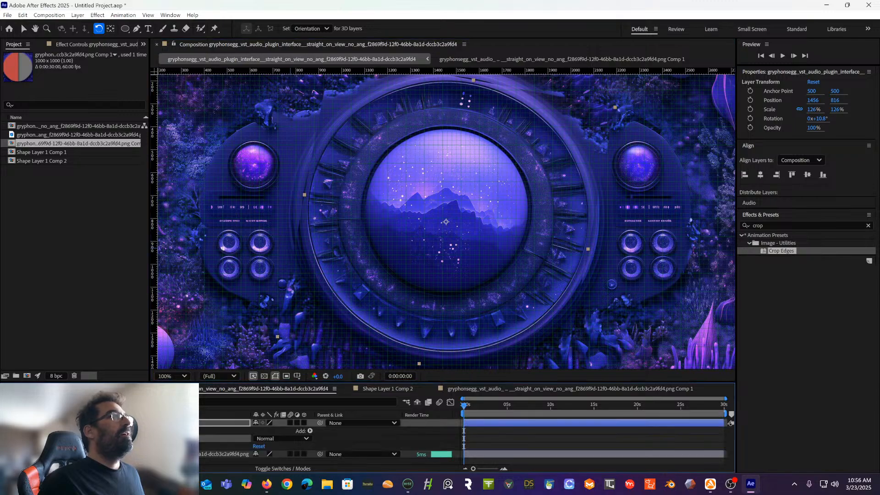
{"action": "scroll", "coordinate": [434, 227], "scroll_direction": "up", "scroll_amount": 4}
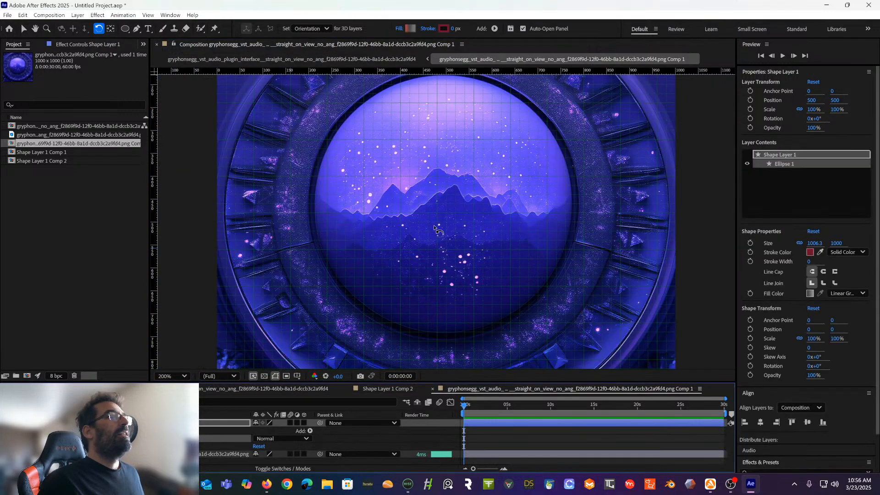
{"action": "scroll", "coordinate": [434, 229], "scroll_direction": "down", "scroll_amount": 2}
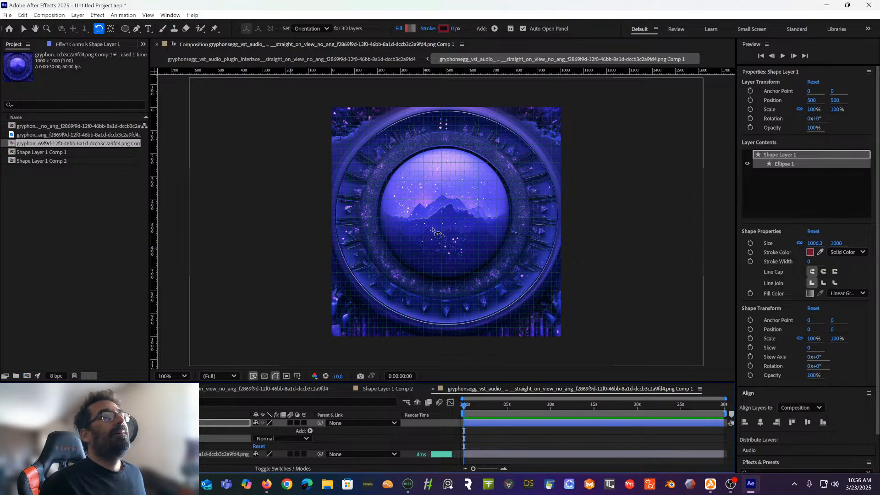
{"action": "left_click_drag", "start_coordinate": [465, 198], "coordinate": [508, 169]}
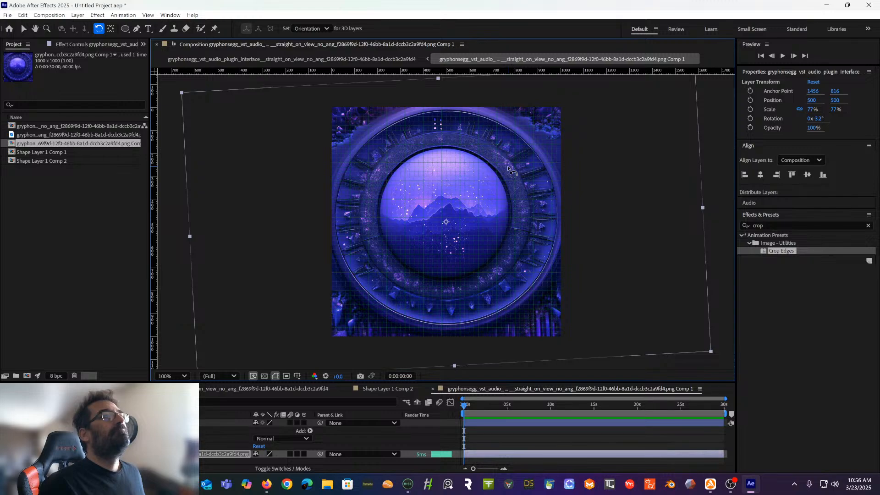
{"action": "left_click_drag", "start_coordinate": [508, 170], "coordinate": [521, 149]}
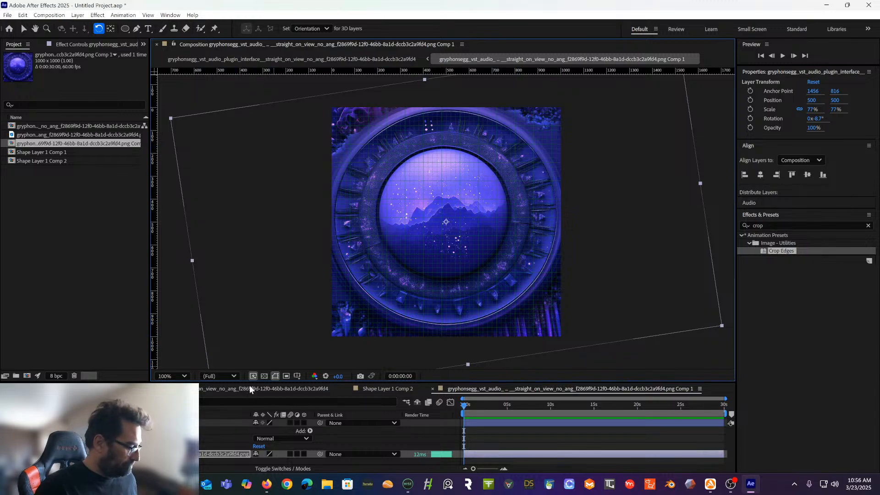
{"action": "key", "text": "ctrl+z"}
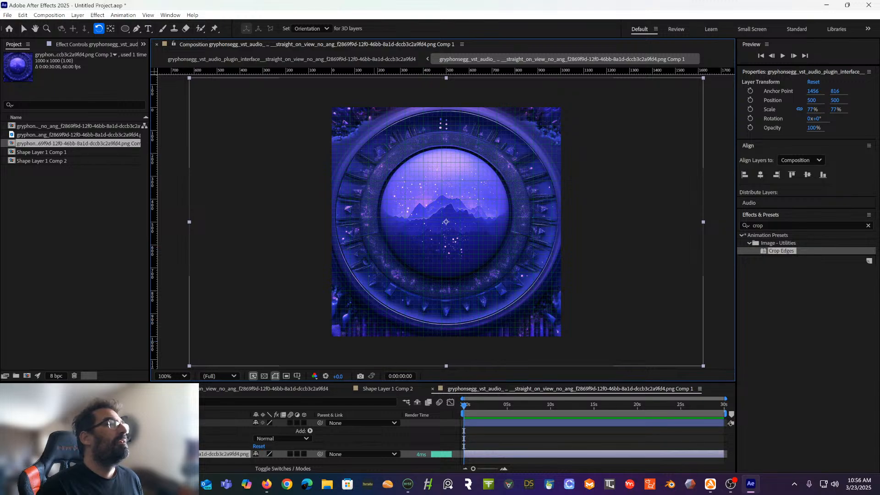
Make the circle shape layer visible again and compare its transform values with those of the image layer
{"action": "left_click", "coordinate": [138, 423]}
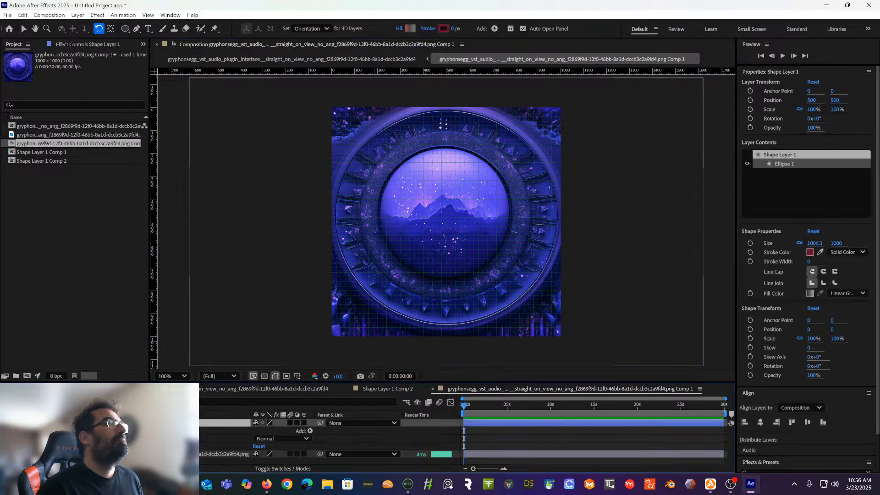
{"action": "left_click", "coordinate": [138, 454]}
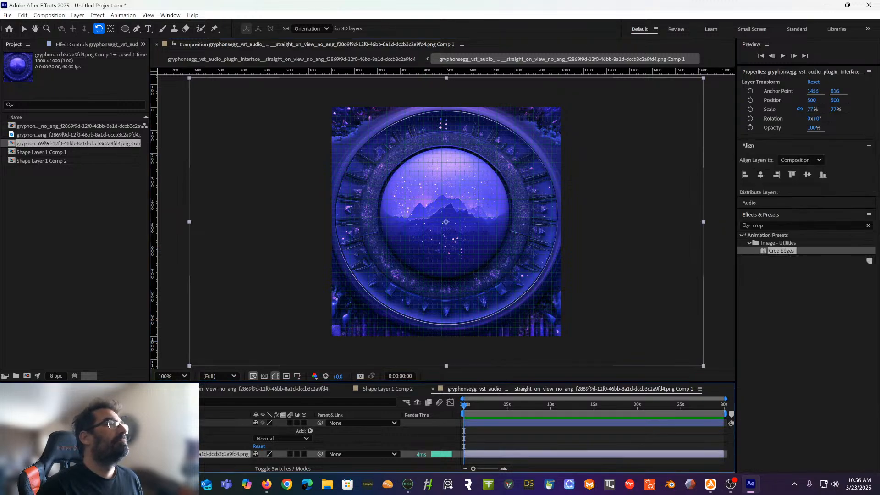
{"action": "left_click", "coordinate": [138, 439]}
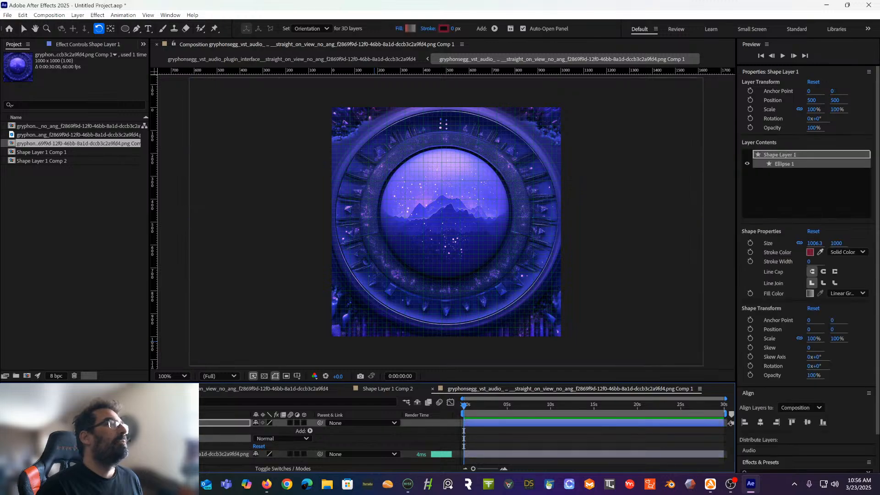
{"action": "left_click", "coordinate": [138, 422]}
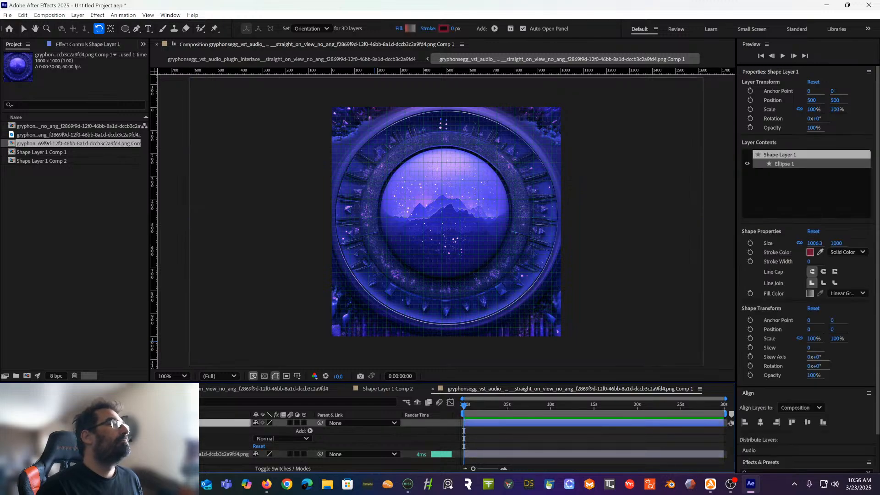
{"action": "left_click", "coordinate": [5, 423]}
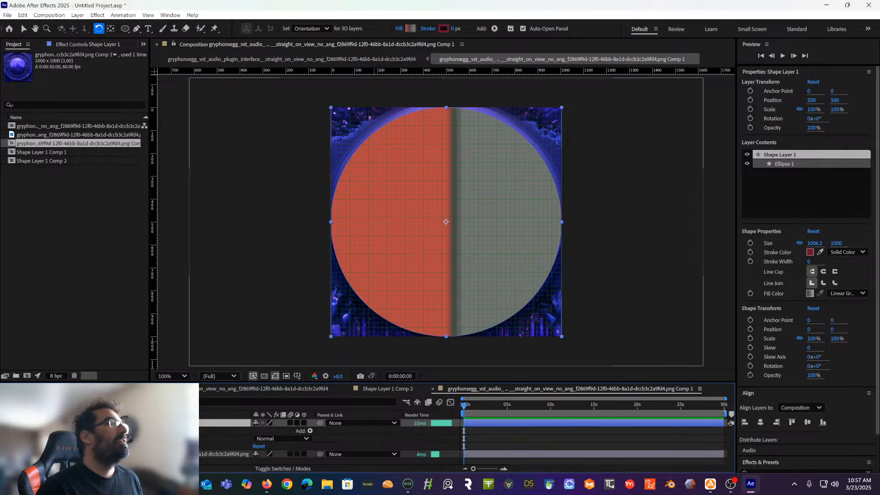
{"action": "left_click", "coordinate": [137, 453]}
{"action": "left_click", "coordinate": [138, 423]}
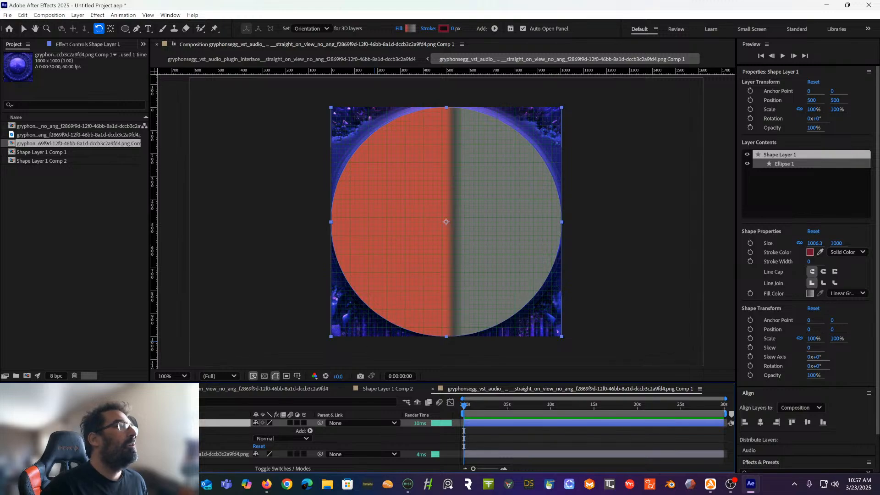
{"action": "left_click", "coordinate": [223, 454]}
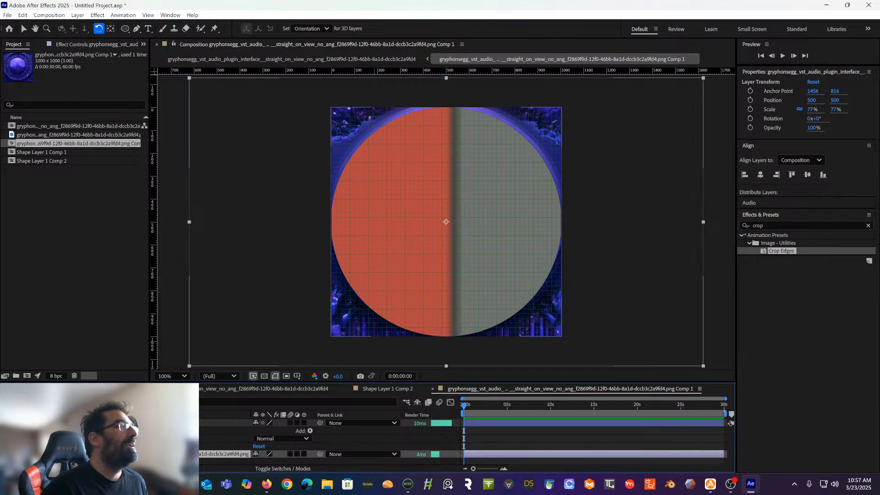
Set the circle shape layer's opacity to 52% and select the image layer below it
{"action": "key", "text": "ctrl+Up"}
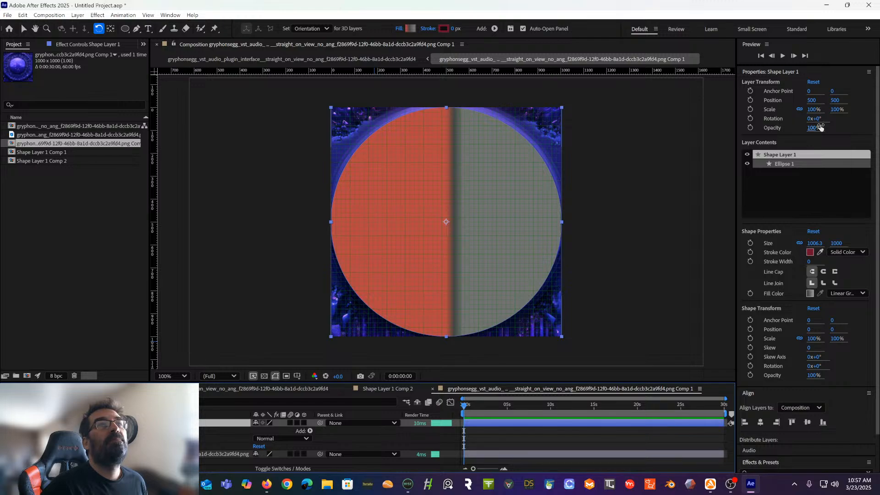
{"action": "left_click_drag", "start_coordinate": [812, 127], "coordinate": [801, 137]}
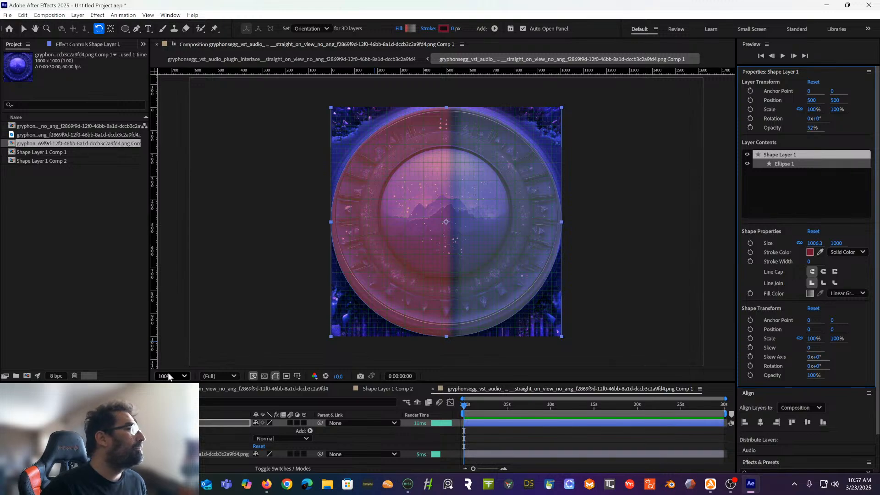
{"action": "left_click", "coordinate": [174, 454]}
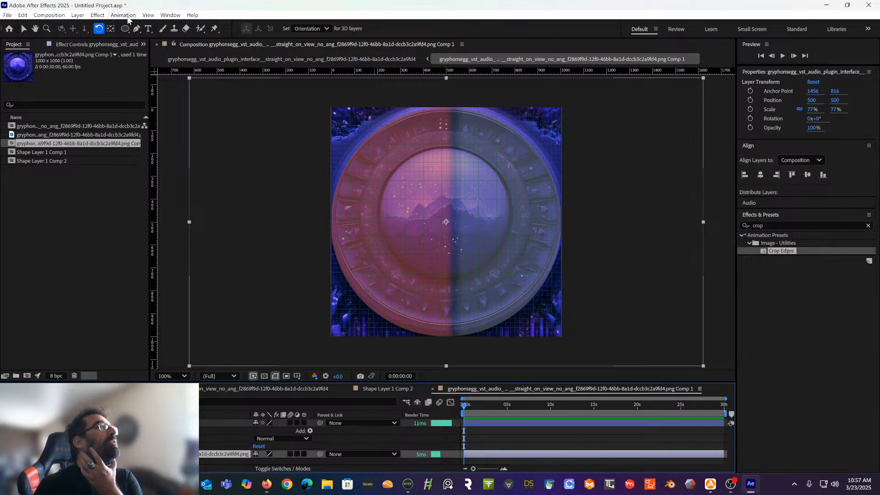
Stretch the image layer's vertical scale to 81% and reposition the layer to 499, 521 to match the circle
{"action": "key", "text": "v"}
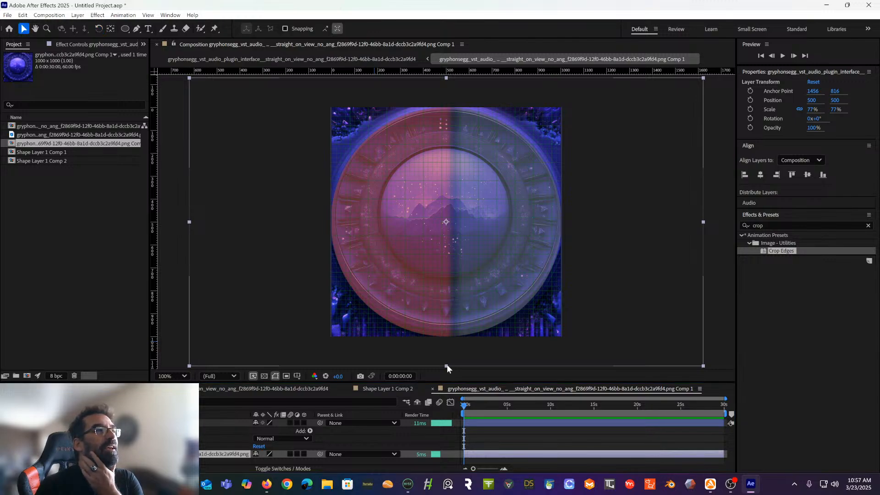
{"action": "left_click_drag", "start_coordinate": [447, 365], "coordinate": [444, 372]}
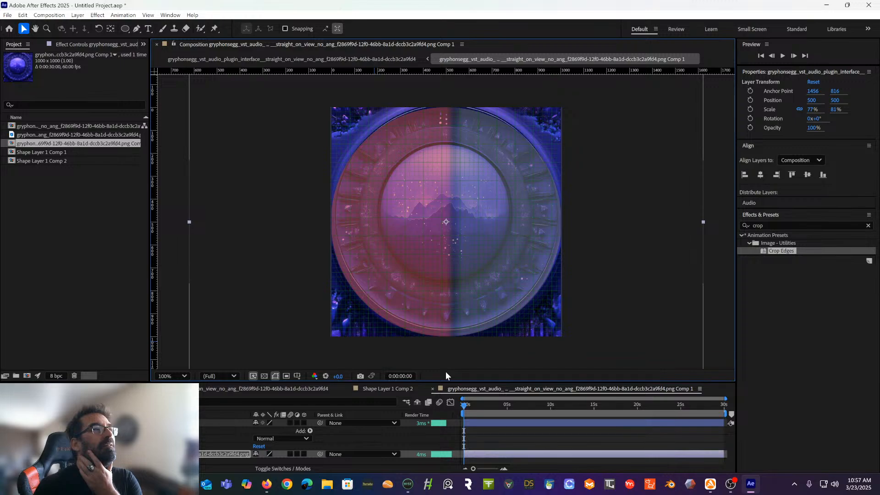
{"action": "left_click_drag", "start_coordinate": [442, 267], "coordinate": [443, 272]}
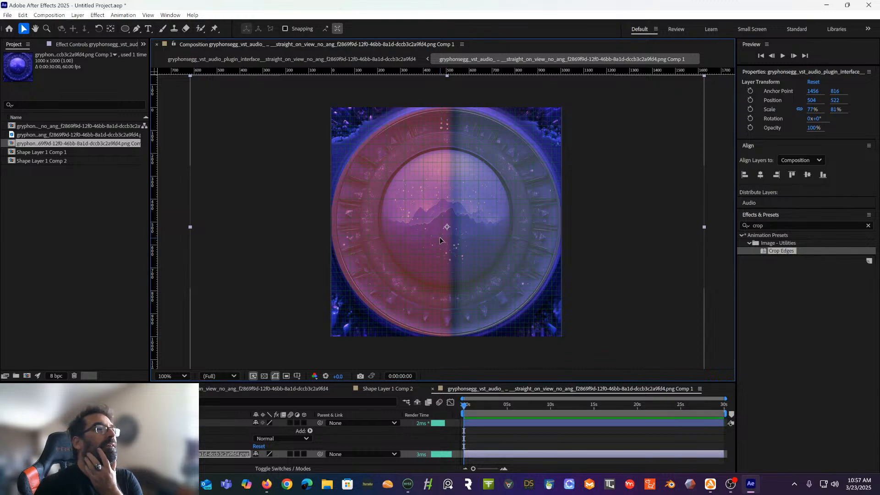
{"action": "key", "text": "Left"}
{"action": "key", "text": "Up"}
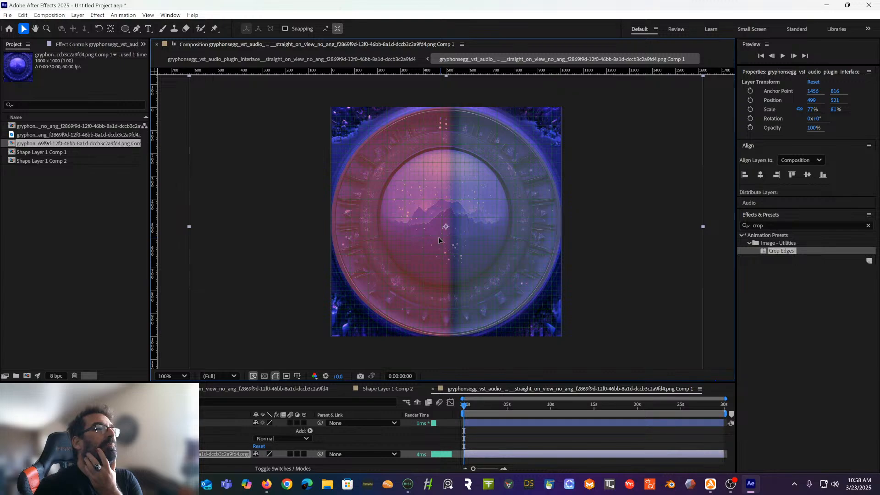
Return to the main composition and rotate the dial's pre-composition to about 11.7°
{"action": "left_click", "coordinate": [123, 389]}
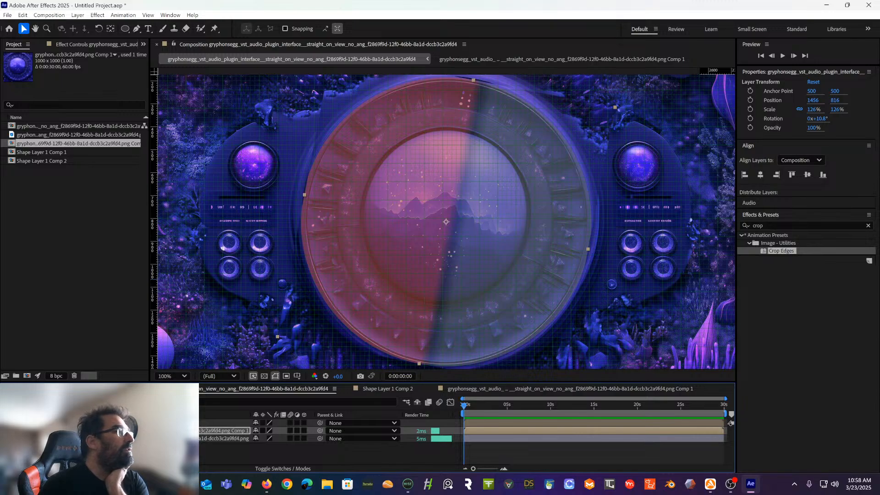
{"action": "left_click", "coordinate": [98, 29]}
{"action": "left_click_drag", "start_coordinate": [403, 216], "coordinate": [364, 156]}
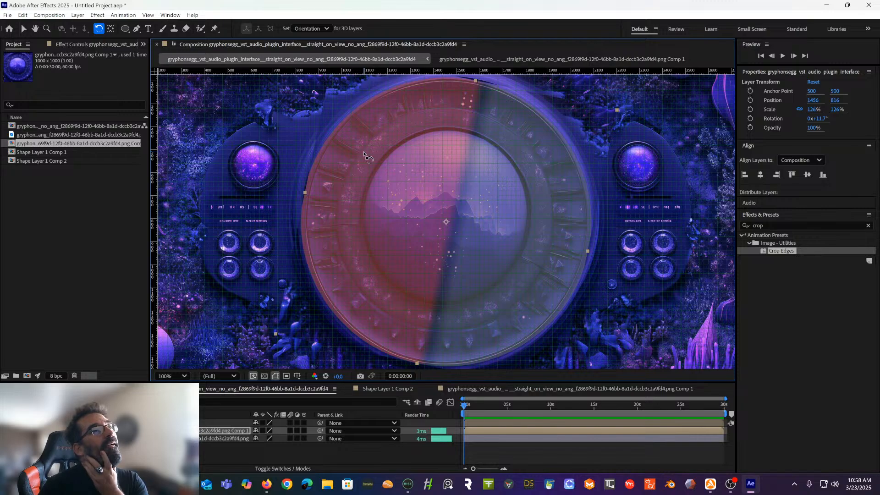
Delete both layers above the background image in the main composition, including the dial's pre-composition
{"action": "left_click", "coordinate": [203, 422]}
{"action": "key", "text": "Delete"}
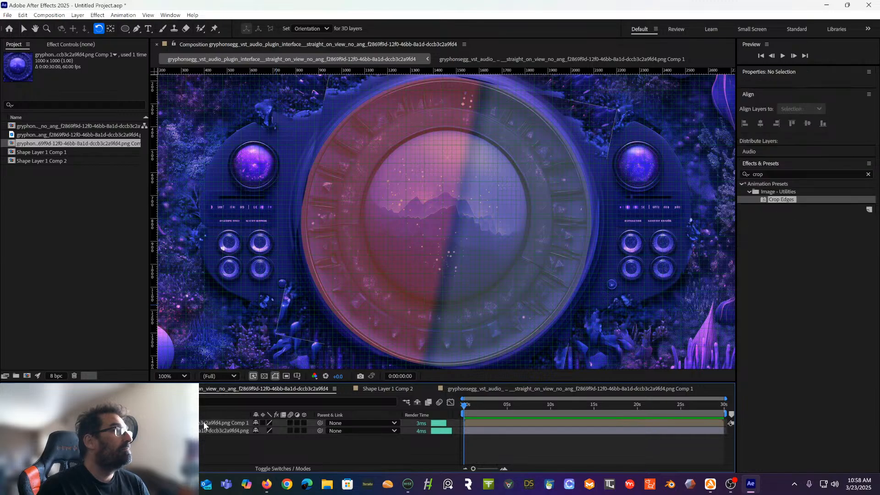
{"action": "left_click", "coordinate": [201, 423]}
{"action": "key", "text": "Delete"}
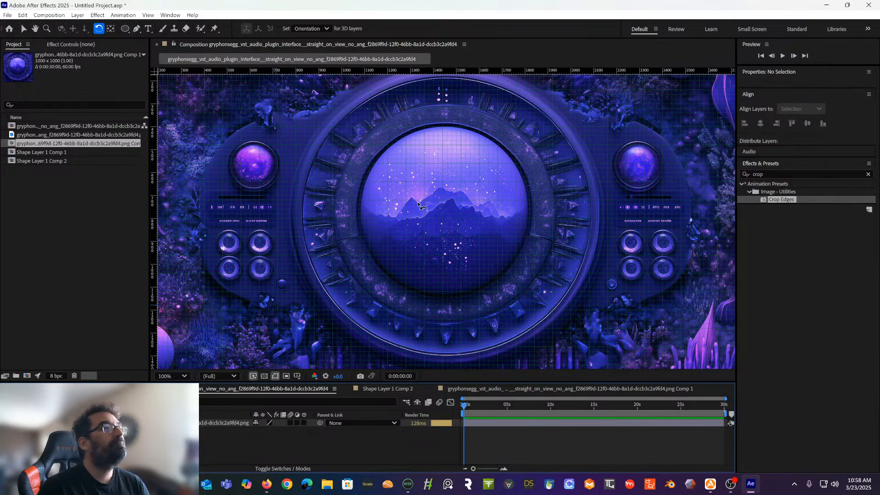
{"action": "key", "text": "comma"}
{"action": "key", "text": "period"}
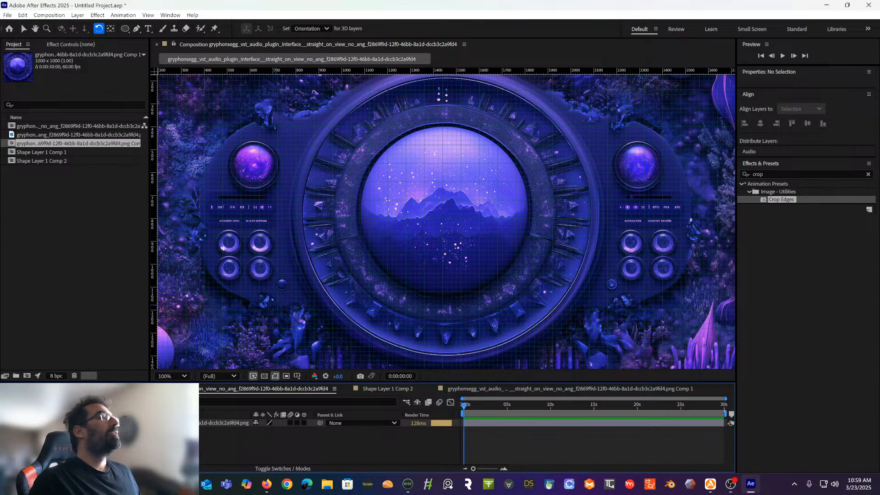
Search for Adobe Photoshop 2025 among the installed apps and launch it
{"action": "left_click", "coordinate": [133, 484]}
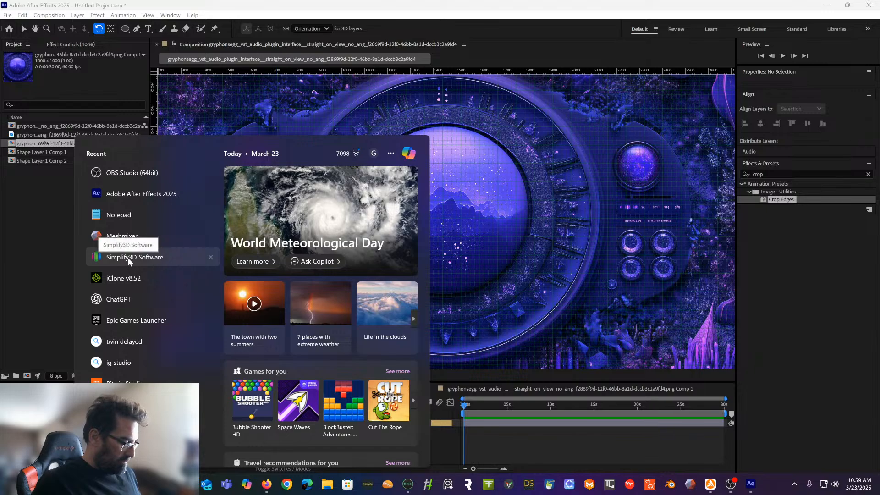
{"action": "type", "text": "pho"}
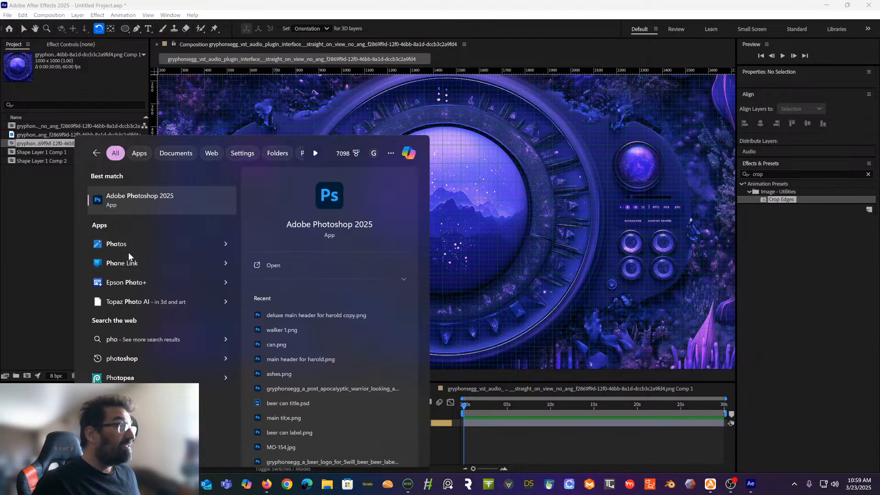
{"action": "type", "text": "ty"}
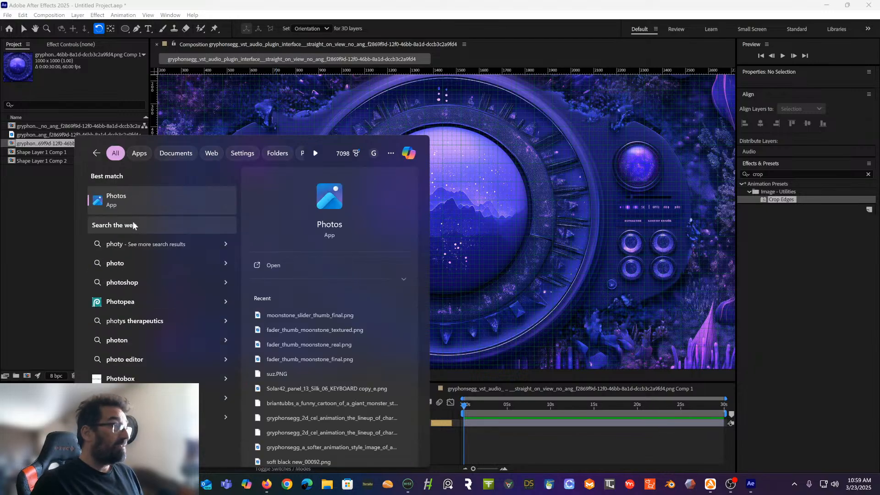
{"action": "key", "text": "BackSpace"}
{"action": "left_click", "coordinate": [170, 195]}
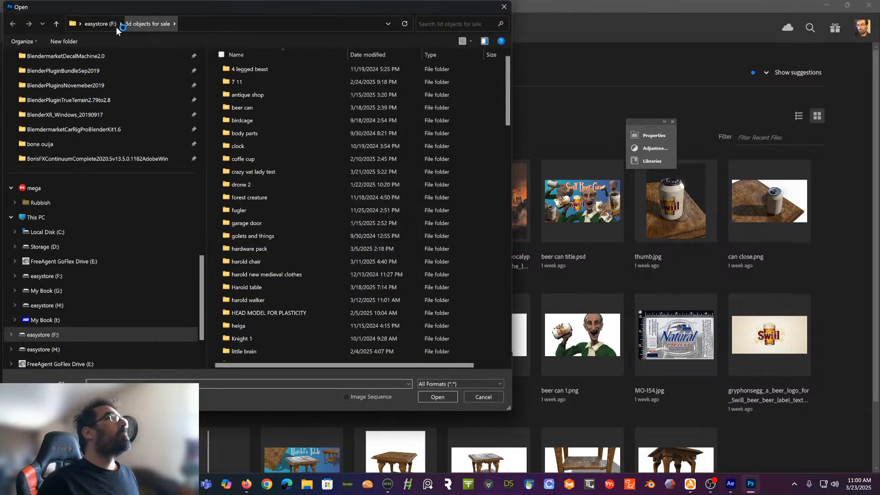
Browse to the root of the easystore (F:) drive to find the folder holding the interface image
{"action": "left_click", "coordinate": [97, 24]}
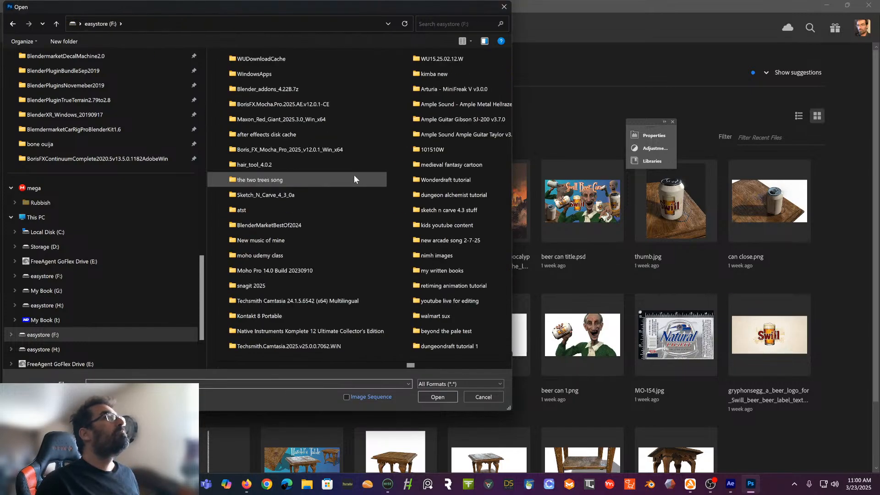
{"action": "scroll", "coordinate": [355, 179], "scroll_direction": "down", "scroll_amount": 3}
{"action": "scroll", "coordinate": [354, 179], "scroll_direction": "up", "scroll_amount": 3}
{"action": "scroll", "coordinate": [354, 180], "scroll_direction": "down", "scroll_amount": 1}
{"action": "scroll", "coordinate": [354, 177], "scroll_direction": "up", "scroll_amount": 2}
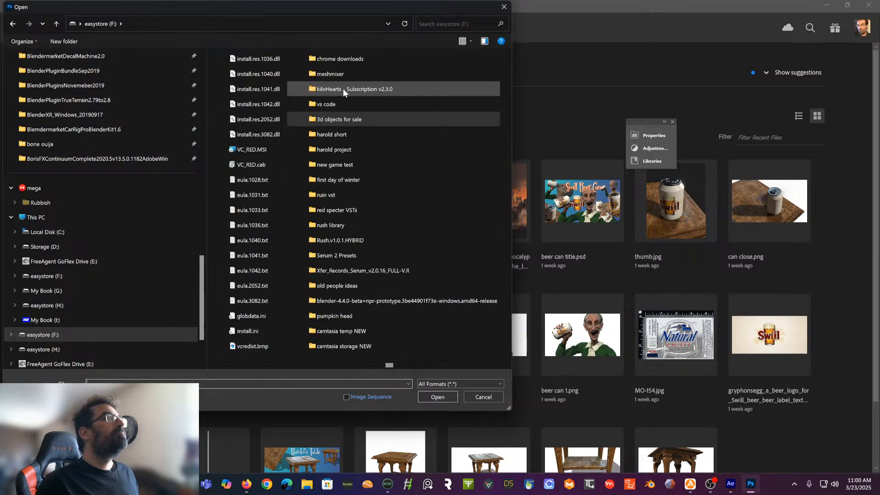
{"action": "left_click", "coordinate": [335, 124]}
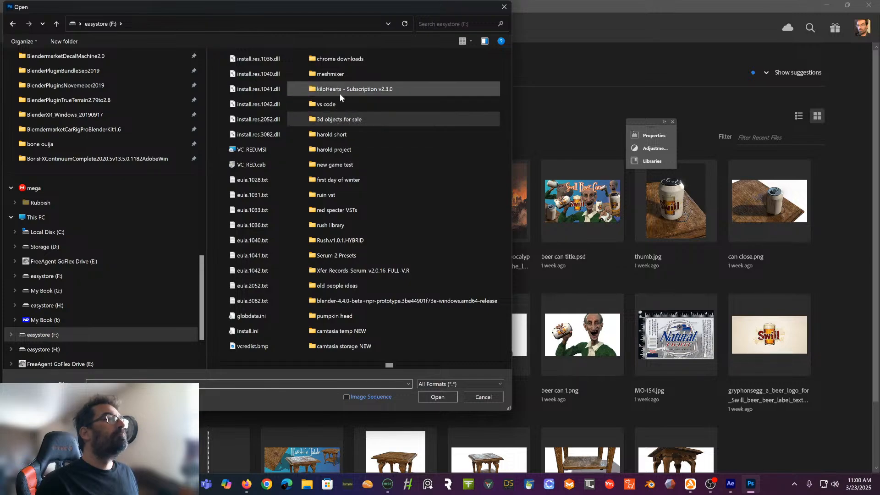
{"action": "double_click", "coordinate": [330, 210]}
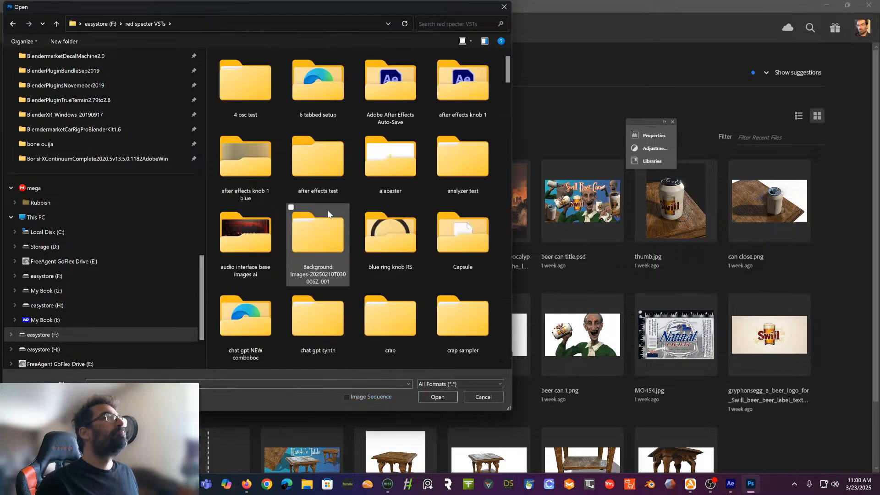
{"action": "left_click", "coordinate": [56, 23]}
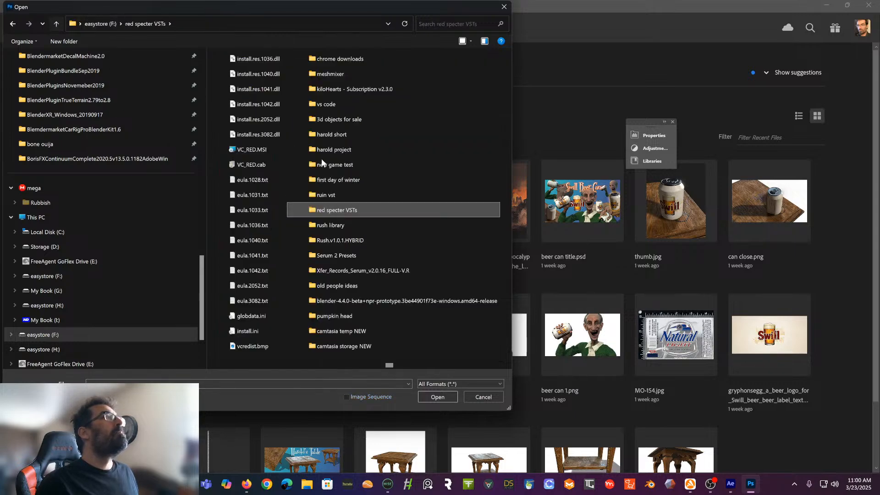
Open the purple gryphonsegg_vst_audio_plugin_interface image from the chrome downloads folder
{"action": "double_click", "coordinate": [345, 57]}
{"action": "scroll", "coordinate": [327, 100], "scroll_direction": "down", "scroll_amount": 10}
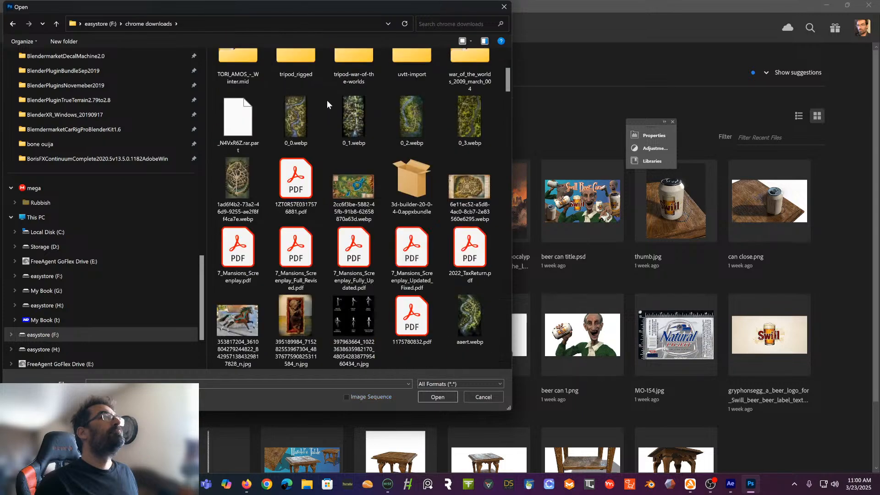
{"action": "scroll", "coordinate": [326, 100], "scroll_direction": "down", "scroll_amount": 10}
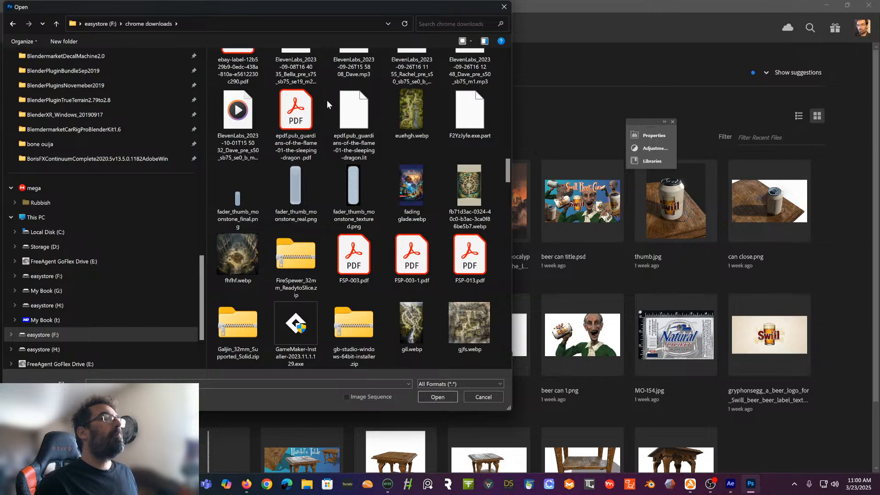
{"action": "scroll", "coordinate": [326, 100], "scroll_direction": "down", "scroll_amount": 10}
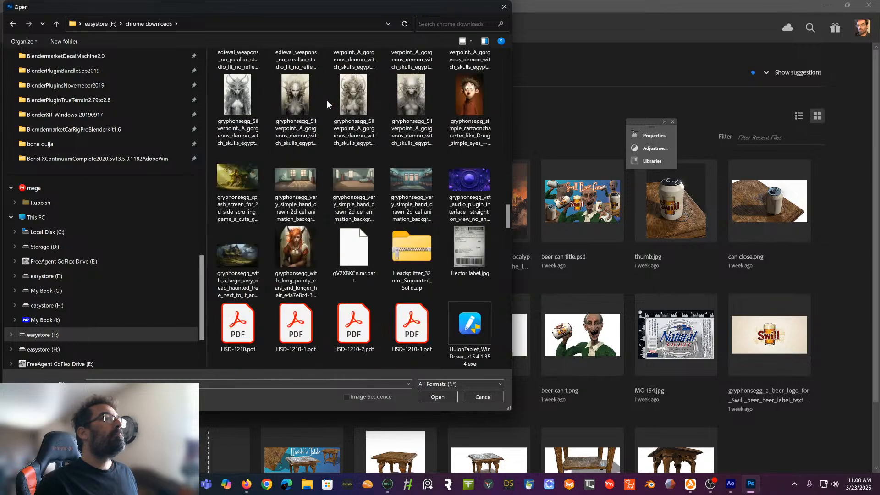
{"action": "double_click", "coordinate": [486, 183]}
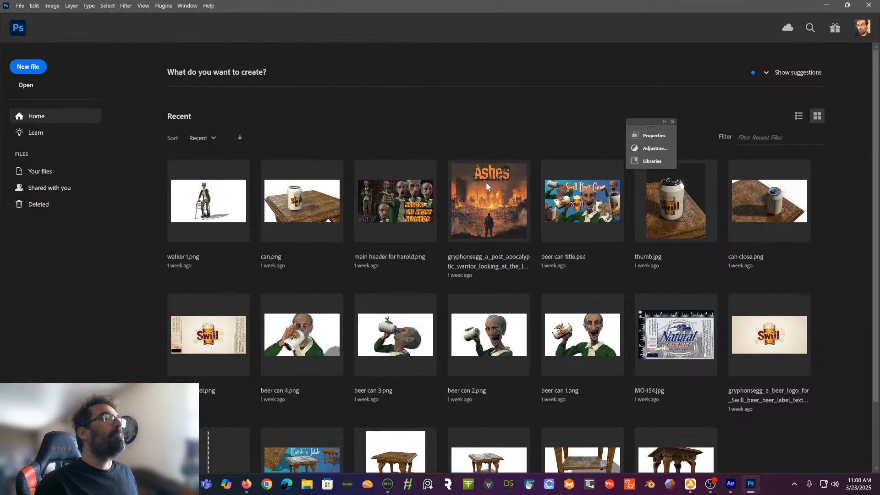
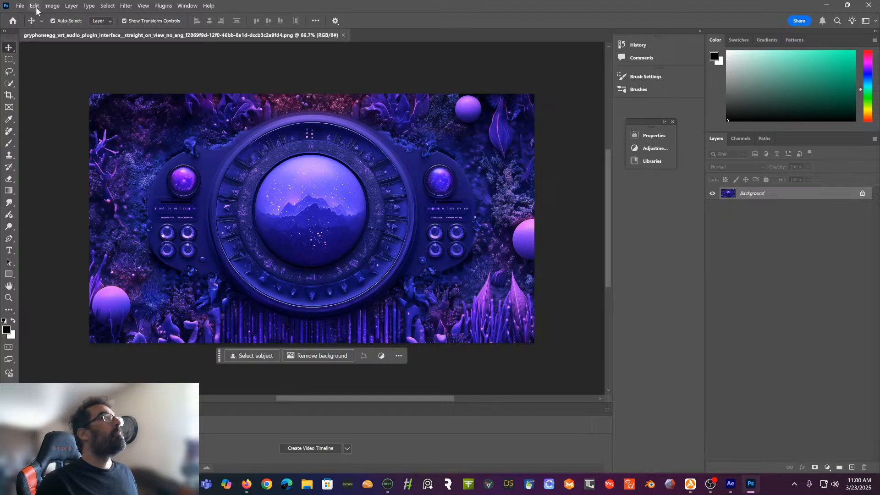
Create a new layer named knob above the Background layer
{"action": "left_click", "coordinate": [69, 6]}
{"action": "mouse_move", "coordinate": [186, 10]}
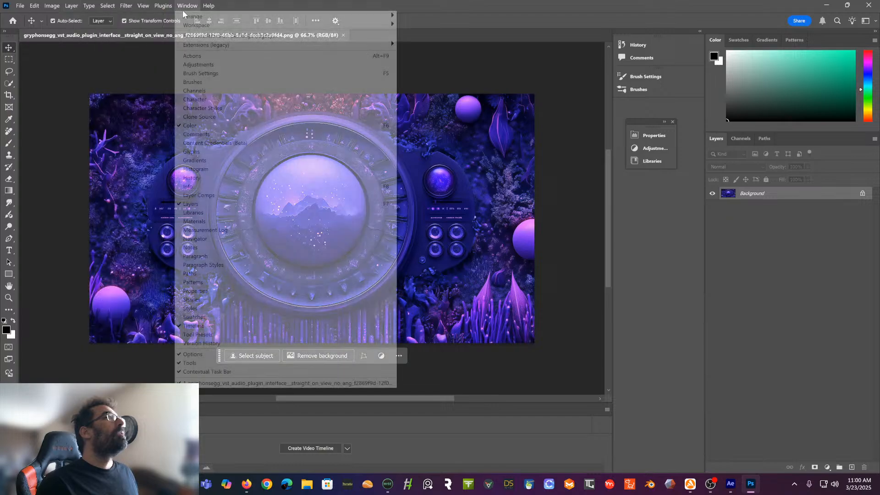
{"action": "mouse_move", "coordinate": [72, 6]}
{"action": "mouse_move", "coordinate": [115, 16]}
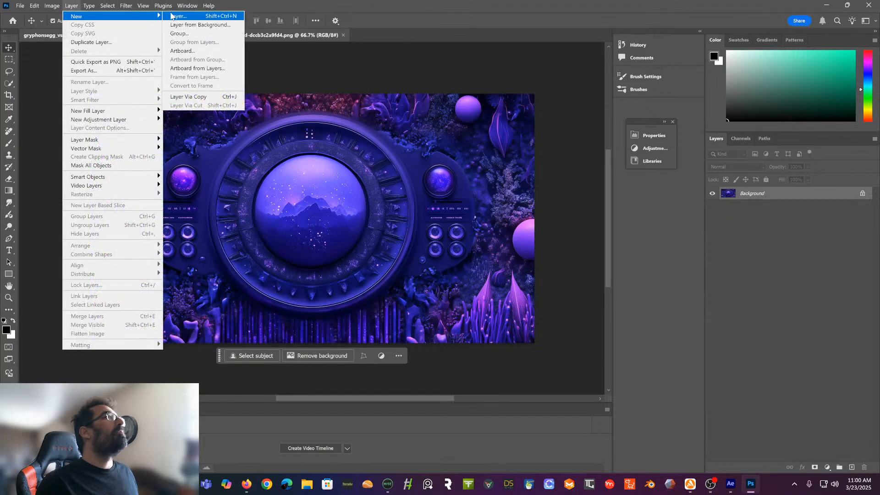
{"action": "left_click", "coordinate": [174, 15]}
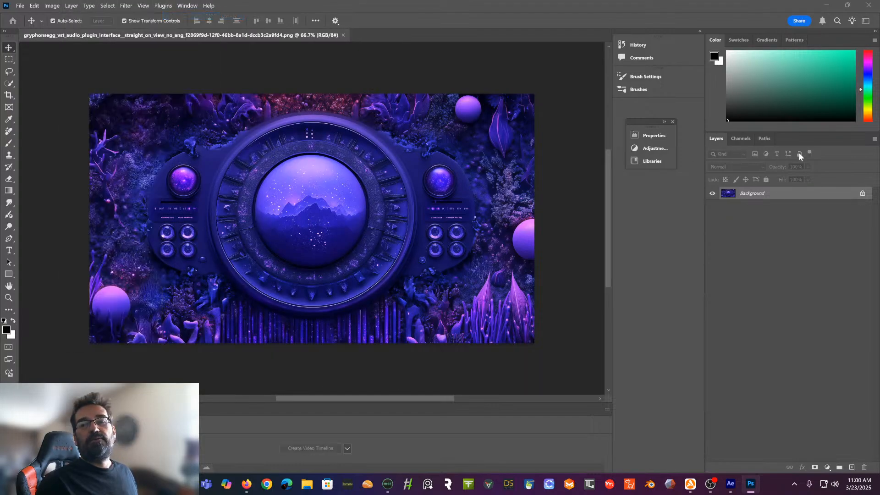
{"action": "left_click_drag", "start_coordinate": [879, 102], "coordinate": [396, 159]}
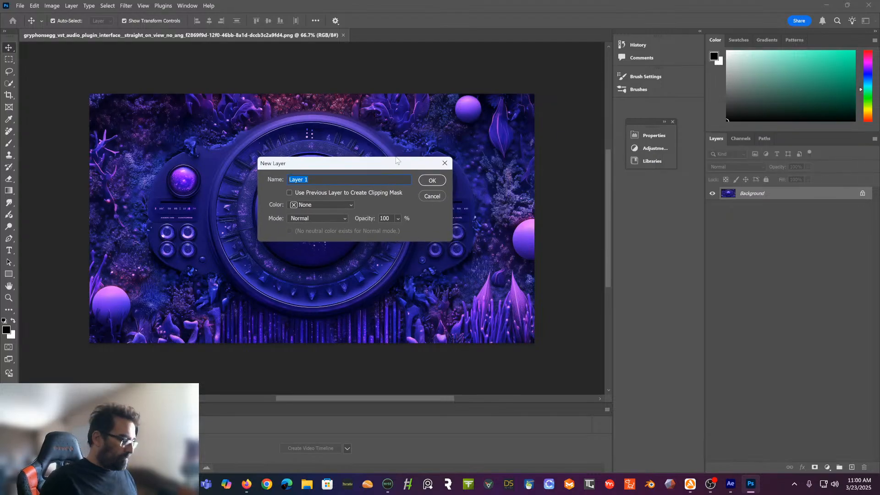
{"action": "type", "text": "knob"}
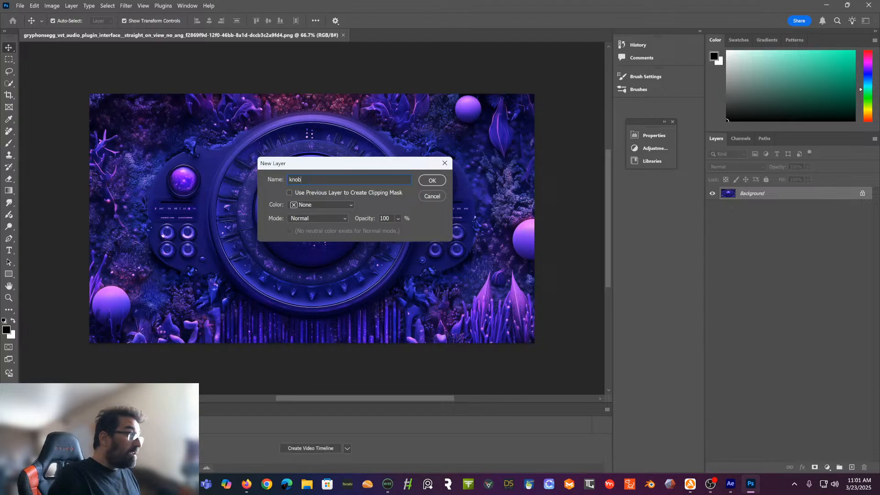
{"action": "key", "text": "Return"}
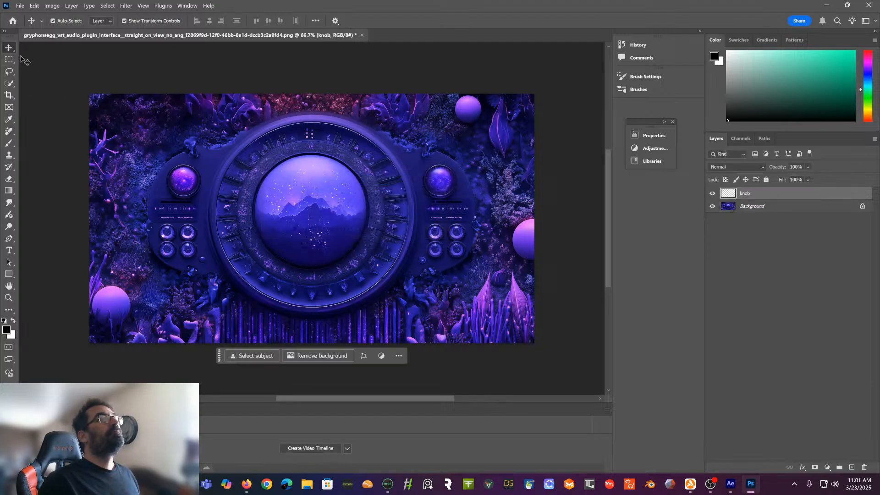
Resize the image to 1000 px wide by 1000 px high with the proportions unlinked
{"action": "left_click", "coordinate": [51, 7]}
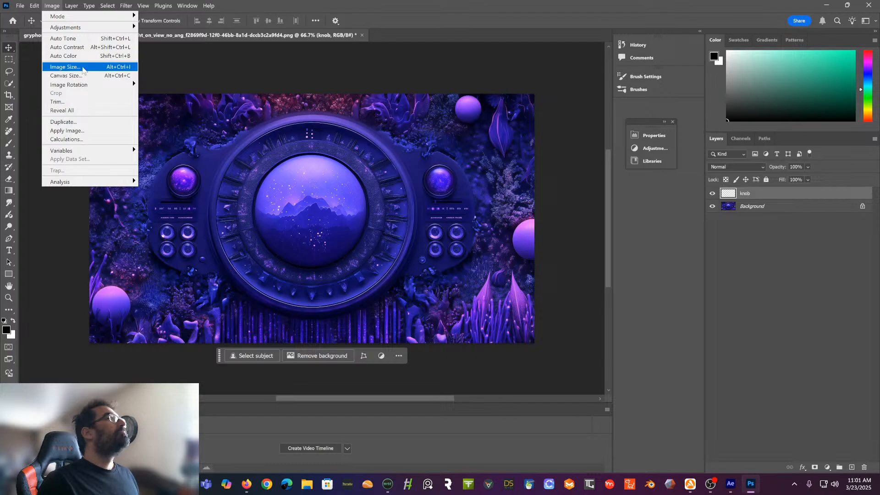
{"action": "left_click", "coordinate": [82, 68]}
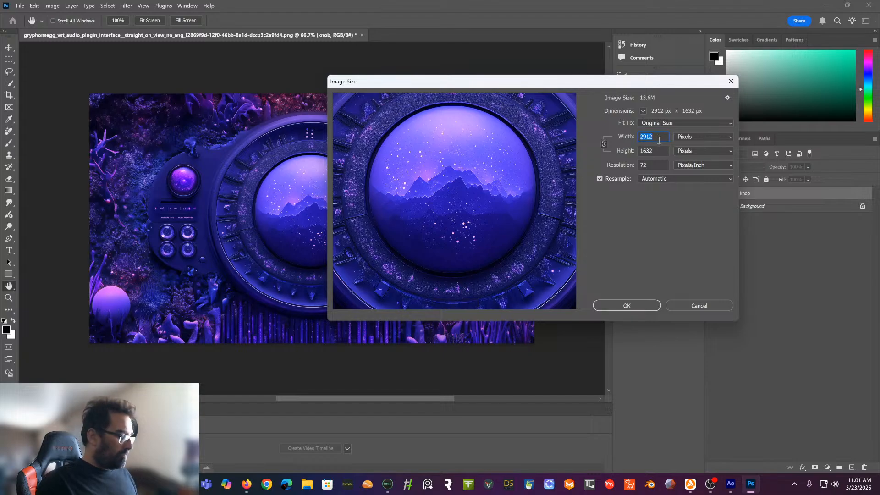
{"action": "type", "text": "1000"}
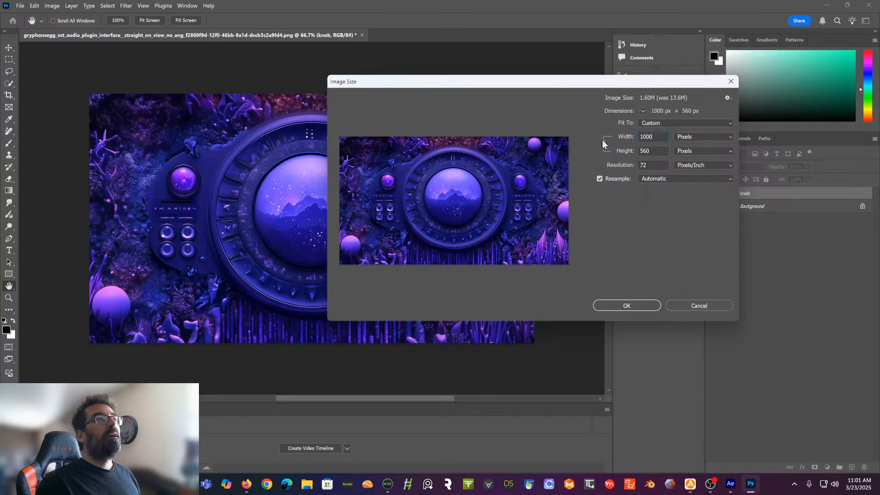
{"action": "left_click", "coordinate": [652, 152]}
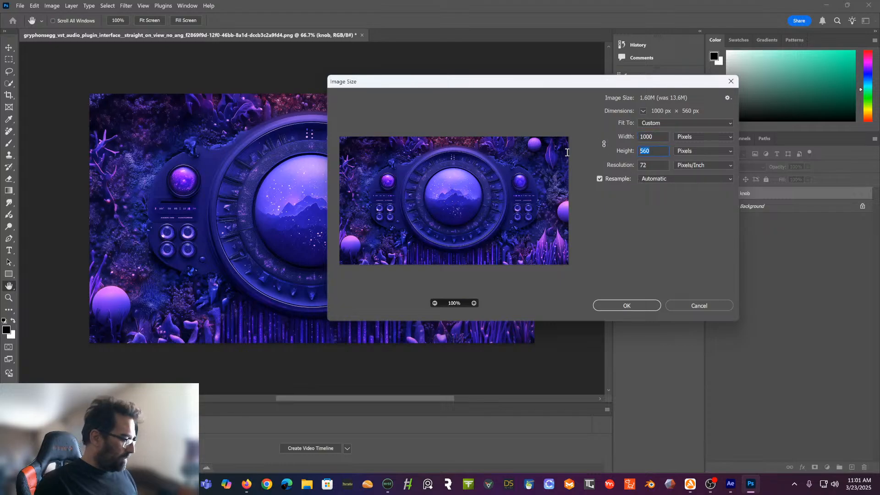
{"action": "type", "text": "1000"}
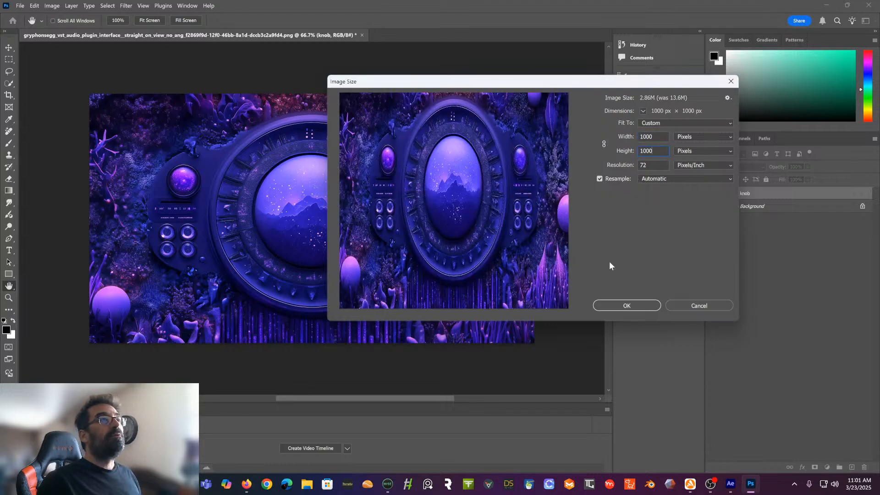
{"action": "left_click", "coordinate": [626, 306]}
{"action": "key", "text": "v"}
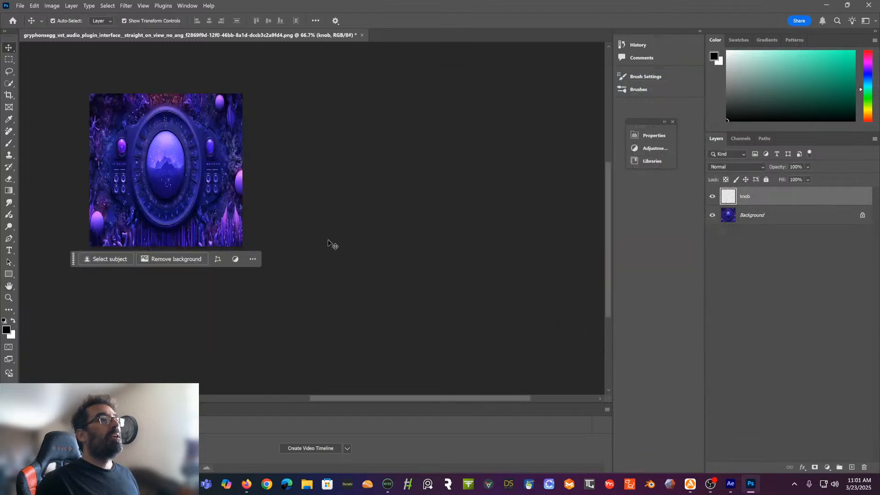
Undo the image resize and create a blank white document 1000 px wide by 1000 px high
{"action": "key", "text": "ctrl+z"}
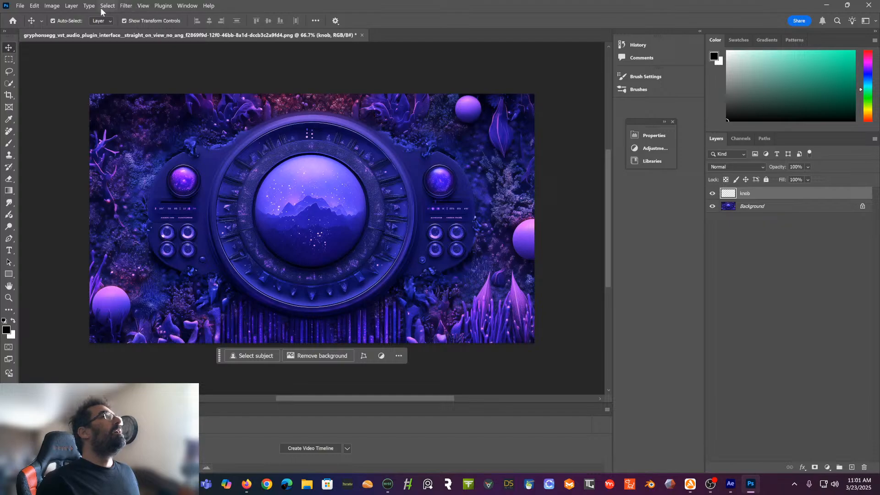
{"action": "left_click", "coordinate": [20, 7]}
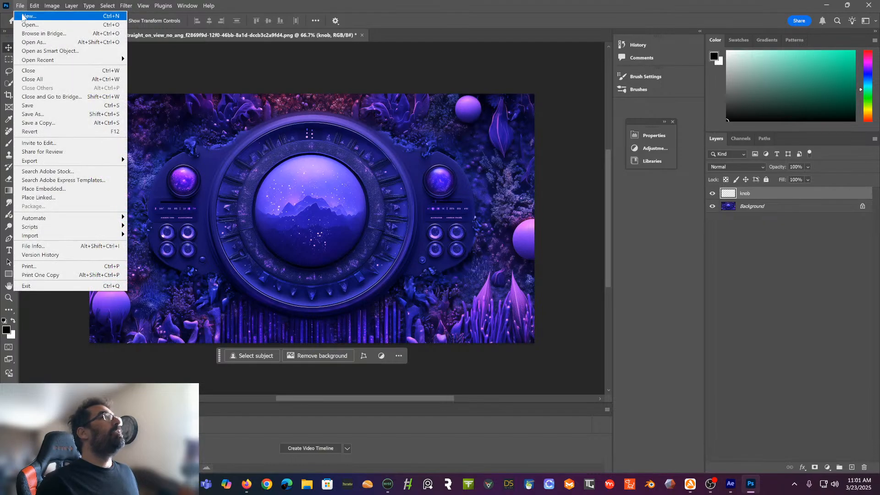
{"action": "left_click", "coordinate": [23, 17]}
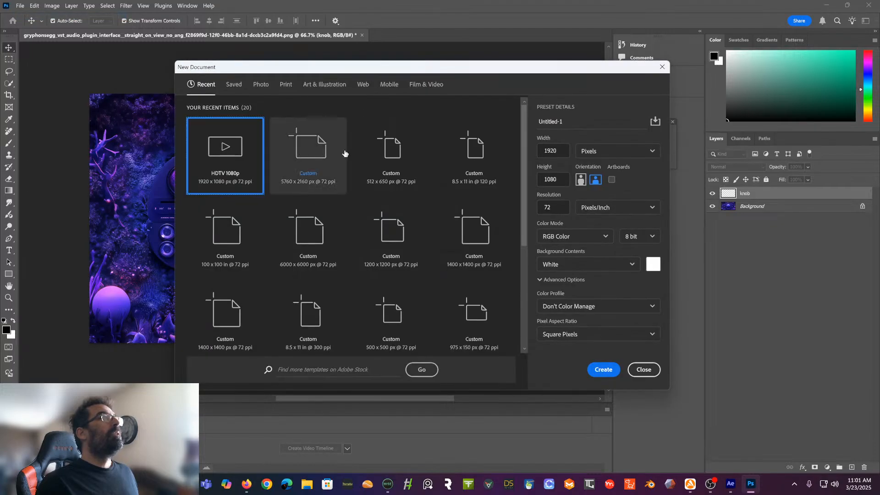
{"action": "double_click", "coordinate": [560, 151]}
{"action": "type", "text": "1000"}
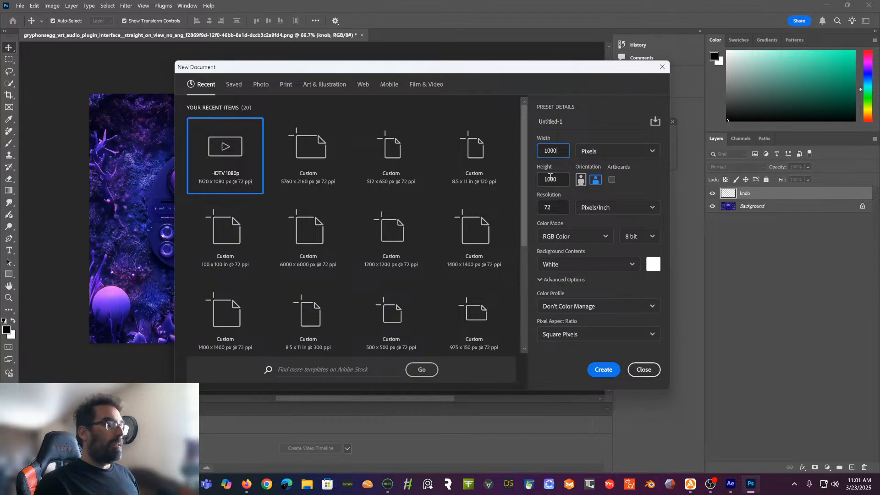
{"action": "double_click", "coordinate": [553, 177]}
{"action": "type", "text": "1000"}
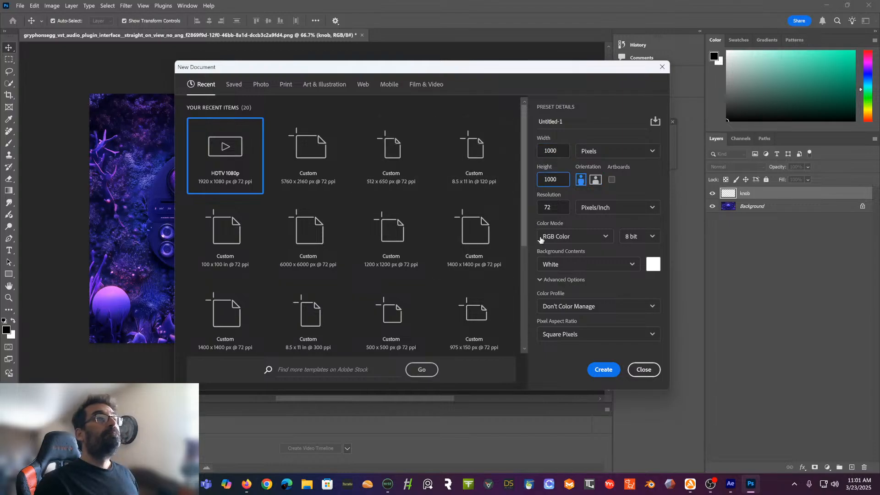
{"action": "left_click", "coordinate": [603, 368]}
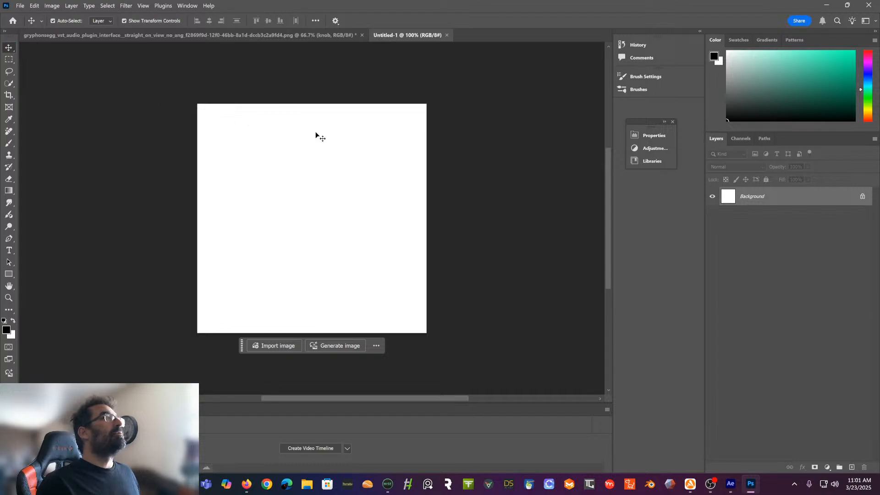
Copy the blank document's white square into the interface image, placing it over the circular dial
{"action": "left_click", "coordinate": [91, 36]}
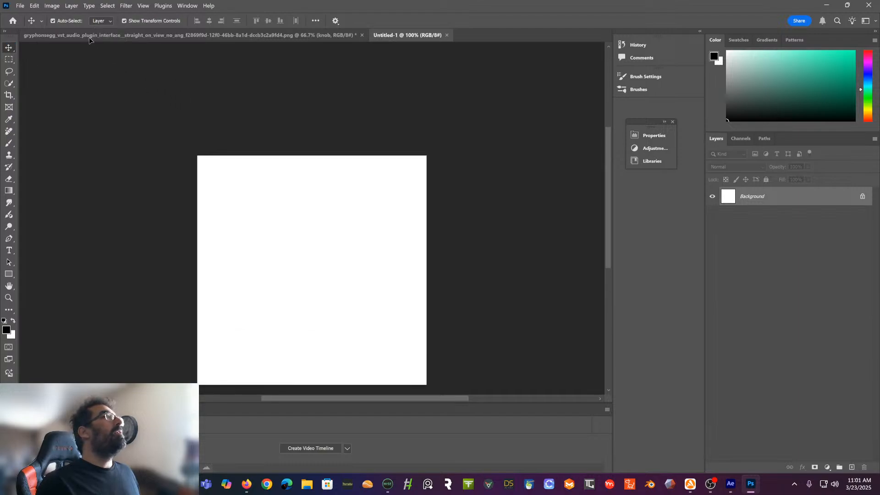
{"action": "left_click_drag", "start_coordinate": [92, 47], "coordinate": [309, 201]}
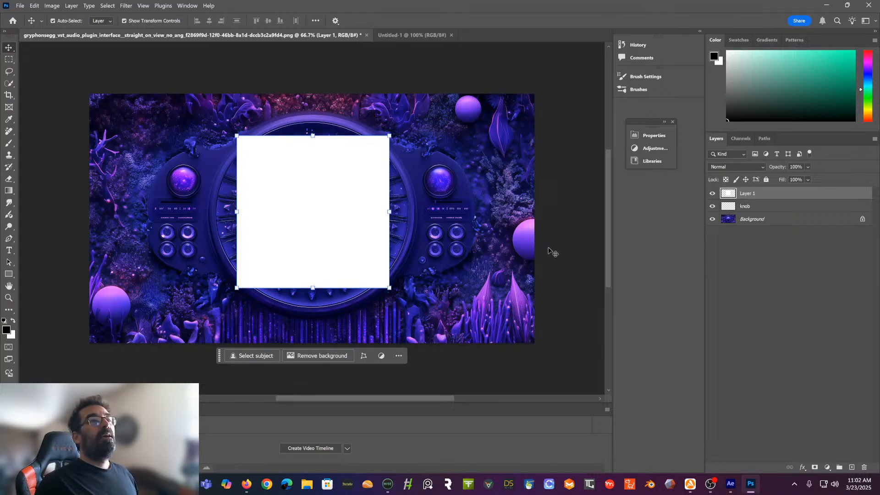
Delete the empty knob layer and unlock the Background layer
{"action": "left_click", "coordinate": [774, 209]}
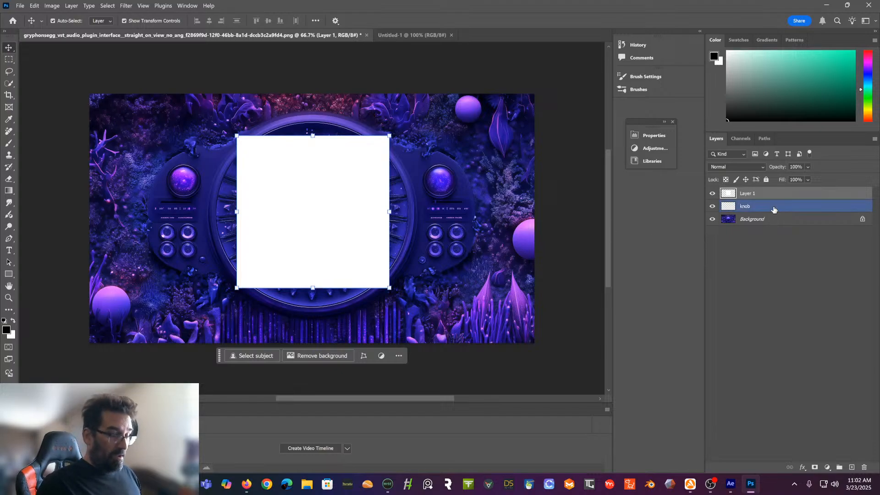
{"action": "key", "text": "Delete"}
{"action": "left_click", "coordinate": [862, 206]}
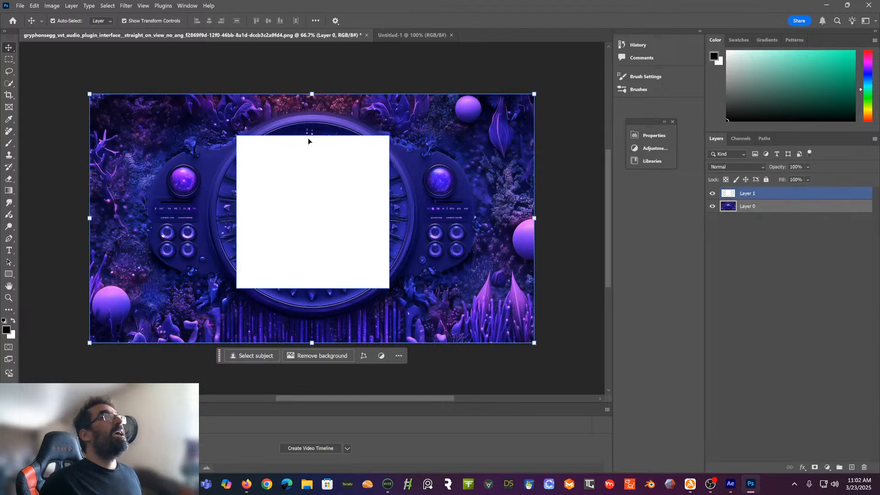
Scale the white square on Layer 1 proportionally to about 116.5% and set its opacity to 50%
{"action": "left_click", "coordinate": [302, 191]}
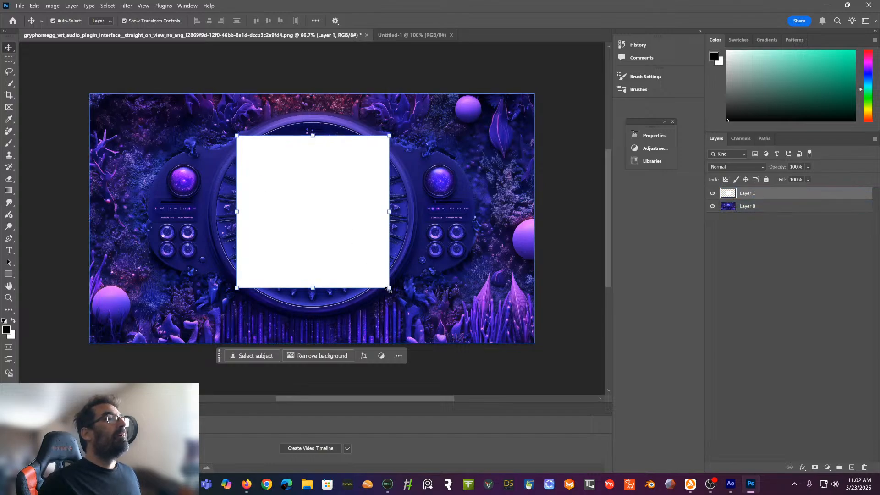
{"action": "left_click_drag", "start_coordinate": [388, 288], "coordinate": [415, 311]}
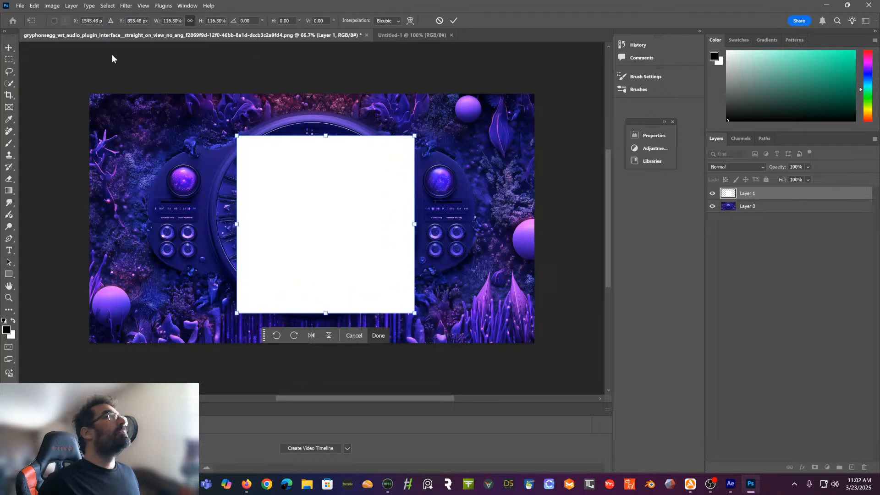
{"action": "left_click", "coordinate": [34, 6]}
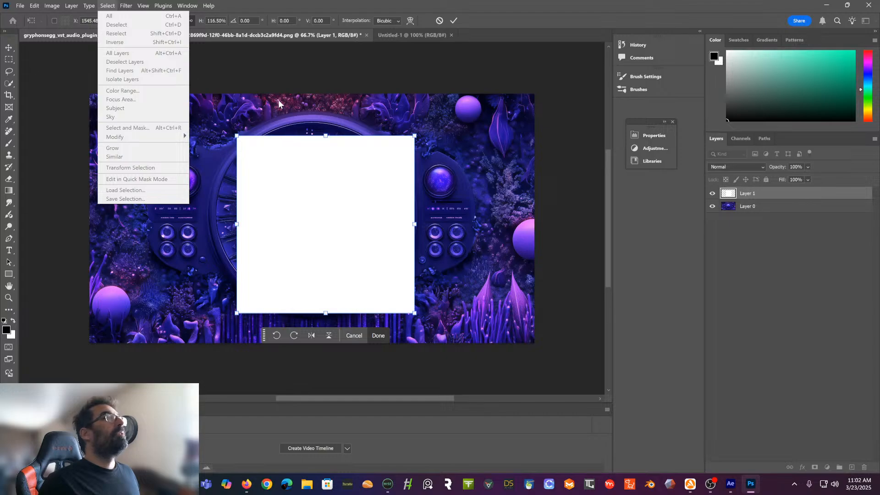
{"action": "left_click", "coordinate": [809, 167]}
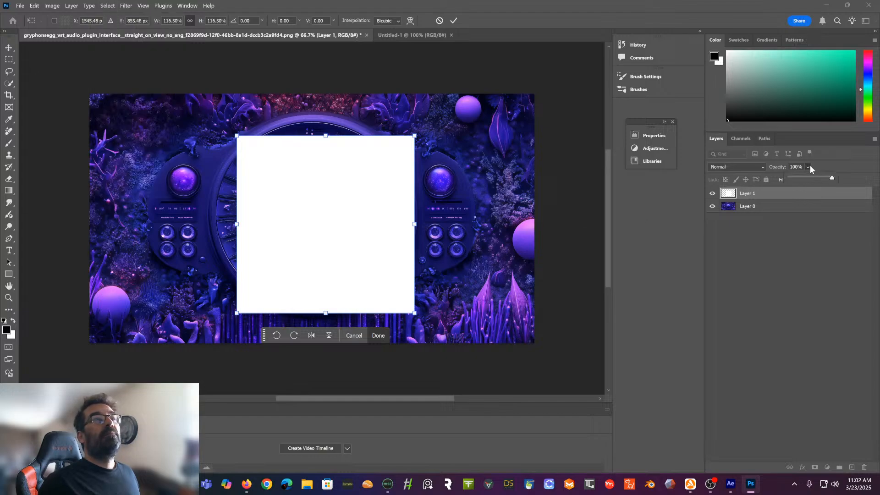
{"action": "left_click", "coordinate": [812, 178]}
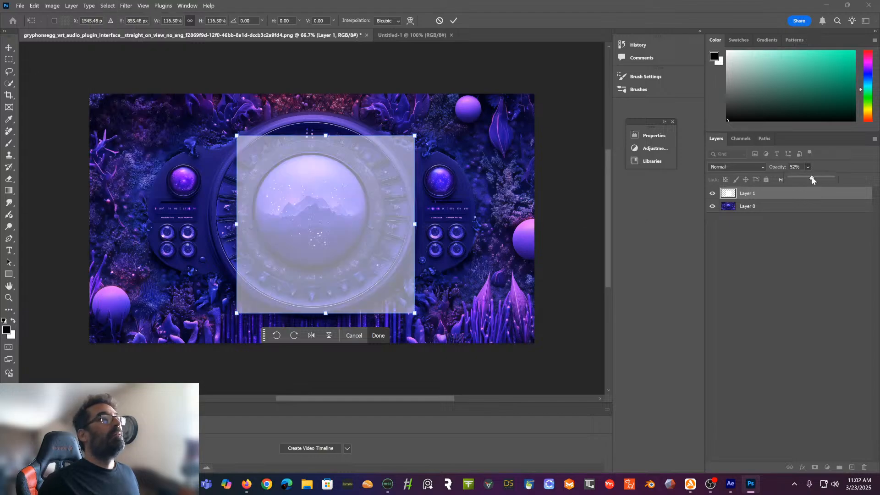
{"action": "left_click_drag", "start_coordinate": [812, 180], "coordinate": [810, 179]}
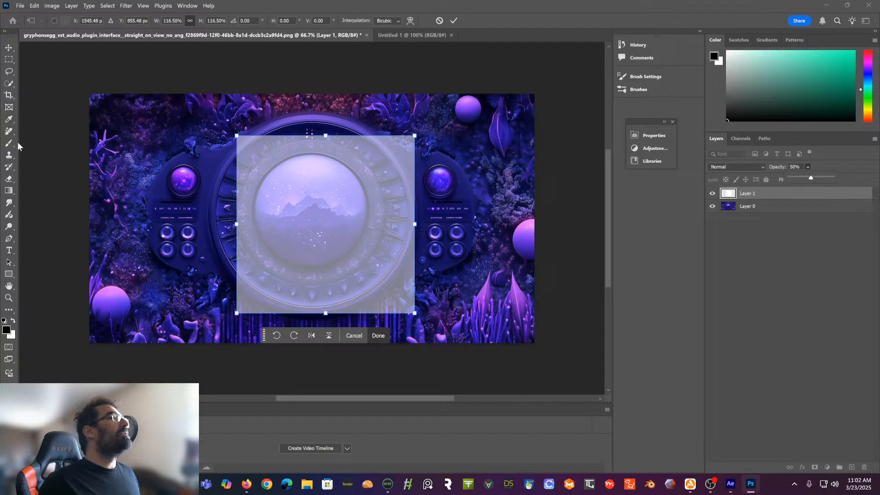
Move the translucent square over the dial to about X 1455.5 px, Y 788 px and commit the transform
{"action": "mouse_move", "coordinate": [342, 188]}
{"action": "left_mouse_down"}
{"action": "mouse_move", "coordinate": [329, 177]}
{"action": "mouse_move", "coordinate": [336, 179]}
{"action": "mouse_move", "coordinate": [317, 183]}
{"action": "mouse_move", "coordinate": [342, 180]}
{"action": "mouse_move", "coordinate": [322, 198]}
{"action": "mouse_move", "coordinate": [337, 205]}
{"action": "mouse_move", "coordinate": [340, 186]}
{"action": "mouse_move", "coordinate": [317, 167]}
{"action": "mouse_move", "coordinate": [309, 179]}
{"action": "mouse_move", "coordinate": [318, 193]}
{"action": "mouse_move", "coordinate": [300, 196]}
{"action": "mouse_move", "coordinate": [321, 198]}
{"action": "mouse_move", "coordinate": [331, 188]}
{"action": "mouse_move", "coordinate": [328, 180]}
{"action": "mouse_move", "coordinate": [319, 186]}
{"action": "mouse_move", "coordinate": [331, 183]}
{"action": "left_mouse_up"}
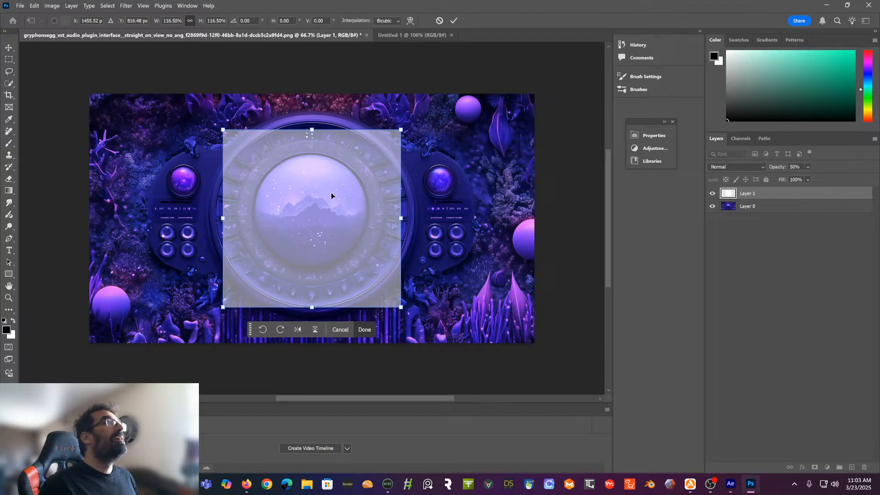
{"action": "key", "text": "Up"}
{"action": "key", "text": "Up"}
{"action": "key", "text": "Up"}
{"action": "key", "text": "Up"}
{"action": "key", "text": "Up"}
{"action": "key", "text": "Up"}
{"action": "key", "text": "Up"}
{"action": "key", "text": "Up"}
{"action": "key", "text": "Up"}
{"action": "key", "text": "Up"}
{"action": "key", "text": "Up"}
{"action": "key", "text": "Up"}
{"action": "key", "text": "Up"}
{"action": "key", "text": "Up"}
{"action": "key", "text": "Up"}
{"action": "key", "text": "Up"}
{"action": "key", "text": "Up"}
{"action": "key", "text": "Up"}
{"action": "key", "text": "Up"}
{"action": "key", "text": "Up"}
{"action": "key", "text": "Up"}
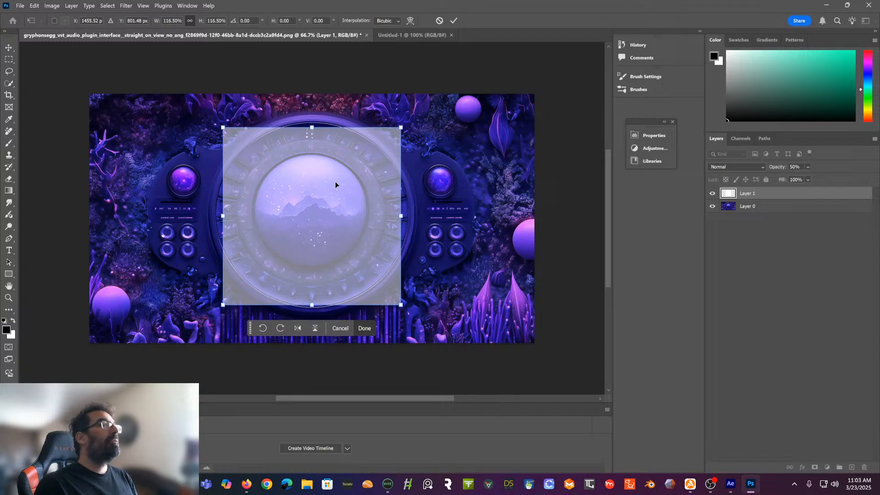
{"action": "key", "text": "Up"}
{"action": "key", "text": "Up"}
{"action": "key", "text": "Up"}
{"action": "key", "text": "Up"}
{"action": "key", "text": "Up"}
{"action": "key", "text": "Up"}
{"action": "key", "text": "Up"}
{"action": "key", "text": "Up"}
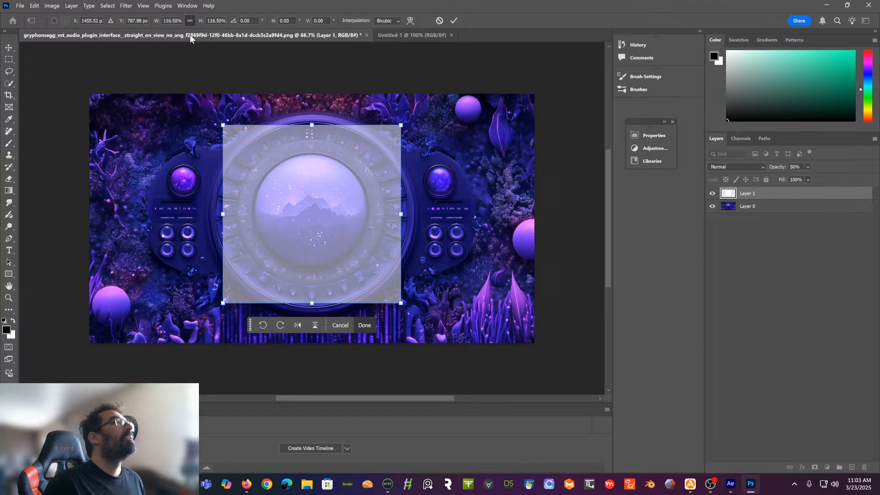
{"action": "left_click", "coordinate": [34, 7]}
{"action": "mouse_move", "coordinate": [53, 8]}
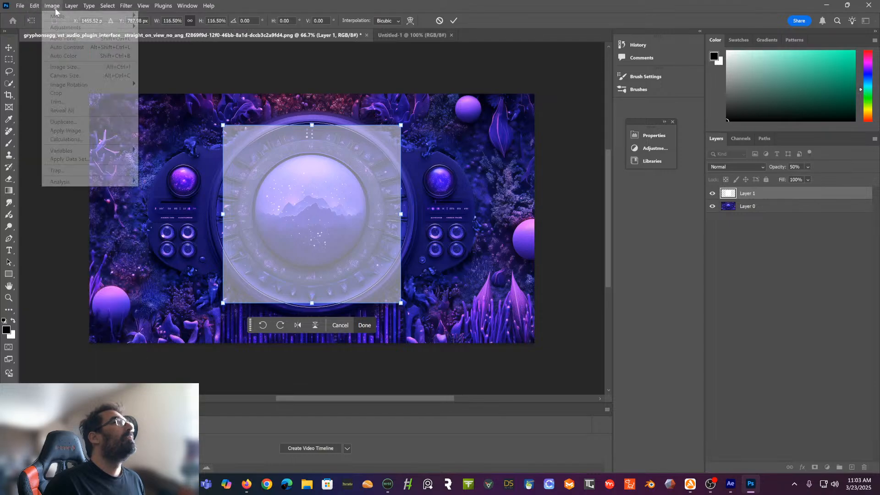
{"action": "left_click", "coordinate": [7, 49]}
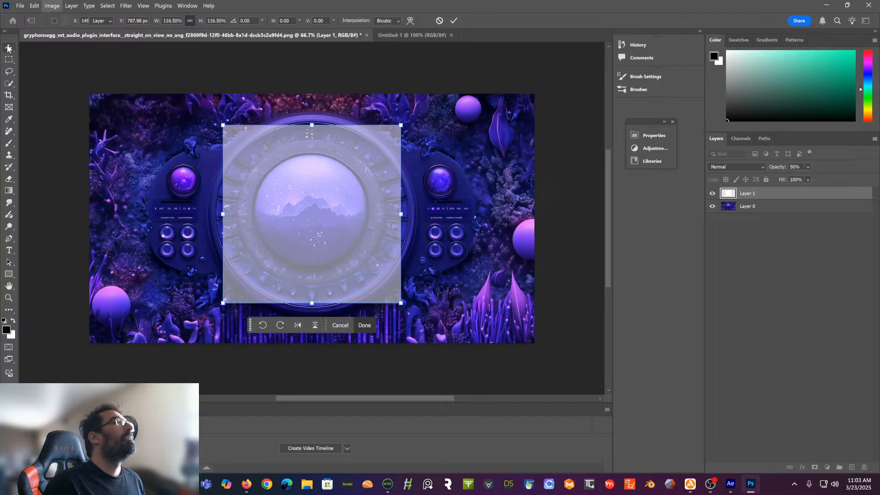
Scale the translucent square on Layer 1 proportionally to 111% so that it encloses the dial's ring
{"action": "left_click", "coordinate": [34, 6]}
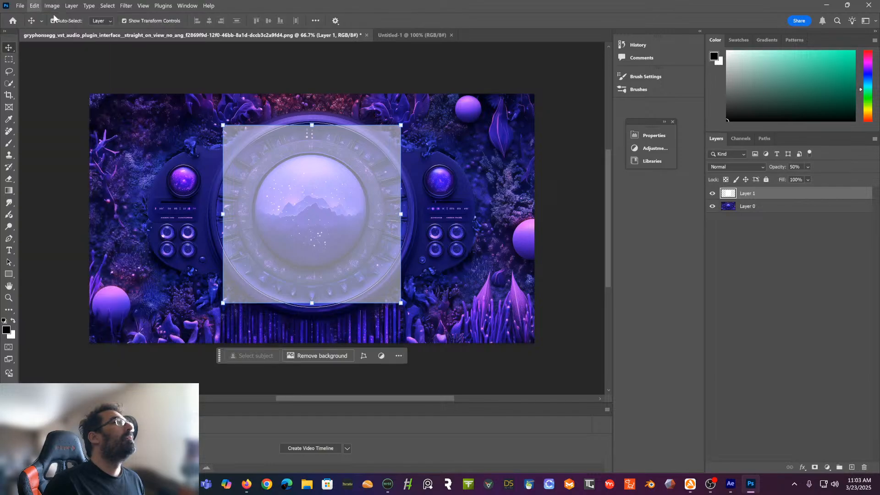
{"action": "mouse_move", "coordinate": [47, 6]}
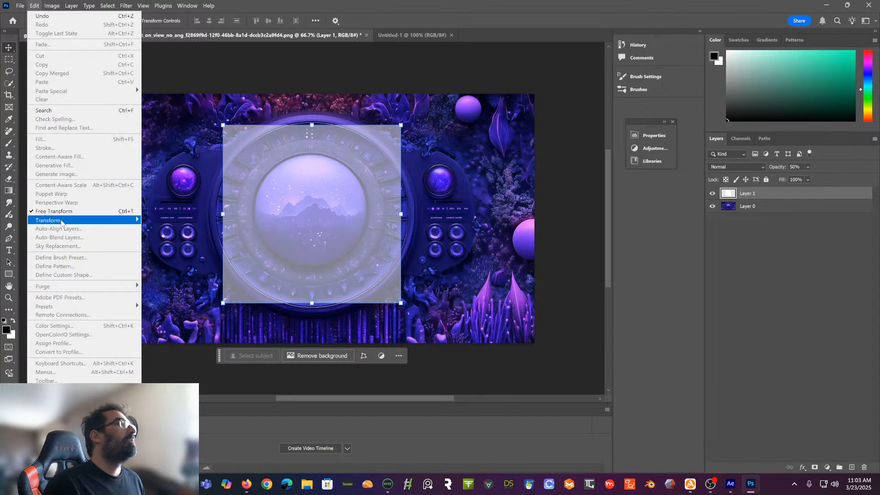
{"action": "mouse_move", "coordinate": [76, 223]}
{"action": "left_click", "coordinate": [176, 230]}
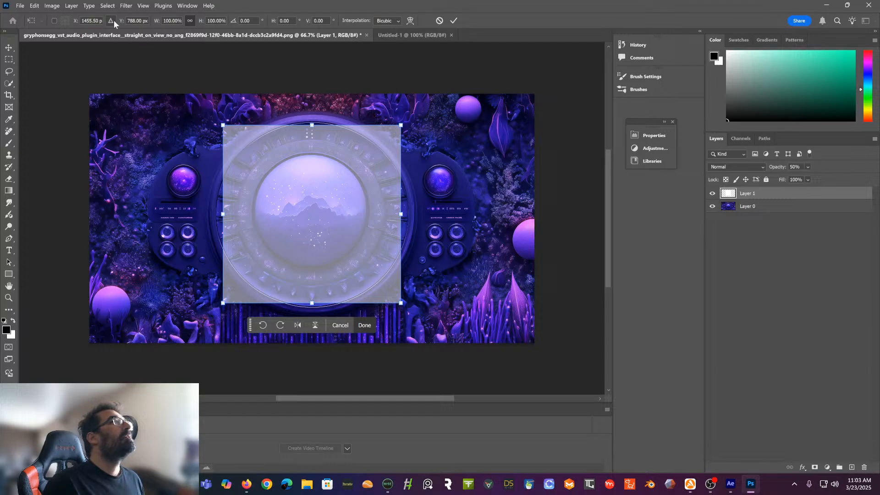
{"action": "left_click", "coordinate": [190, 21]}
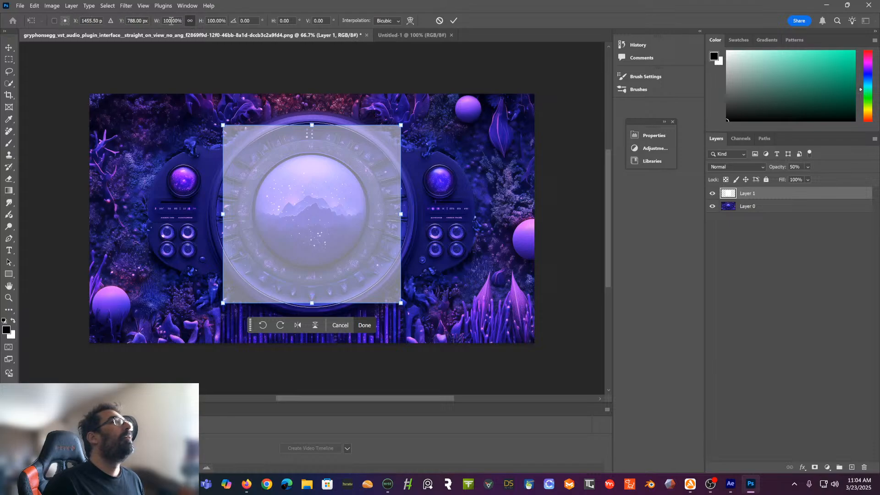
{"action": "left_click_drag", "start_coordinate": [155, 21], "coordinate": [161, 24]}
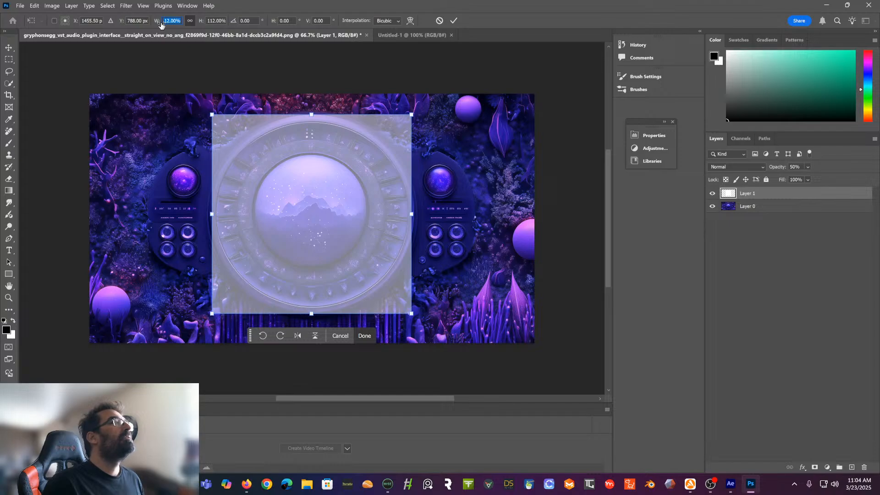
{"action": "left_click_drag", "start_coordinate": [161, 24], "coordinate": [160, 25]}
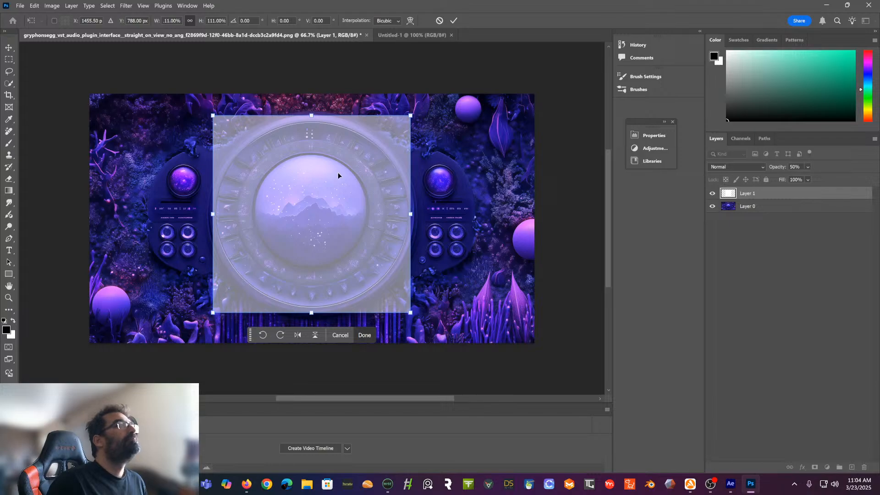
Duplicate the interface image layer, Layer 0, within the same document as Layer 0 copy
{"action": "left_click", "coordinate": [774, 208]}
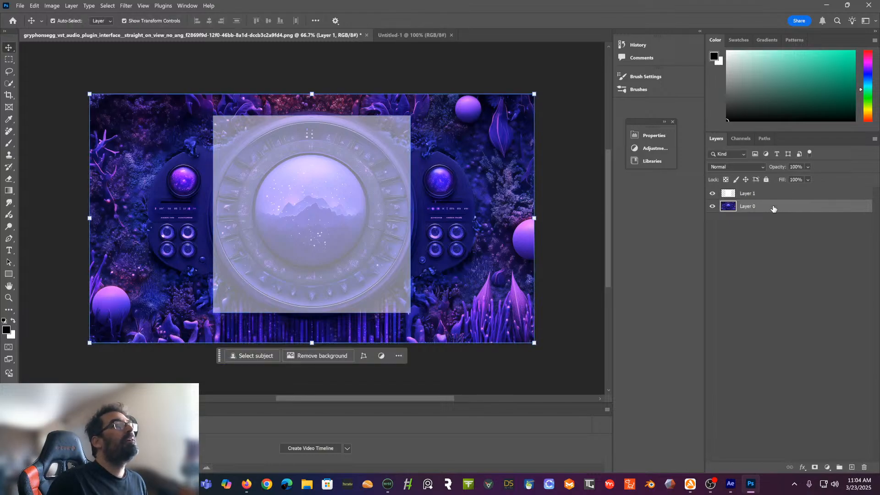
{"action": "left_click", "coordinate": [36, 6]}
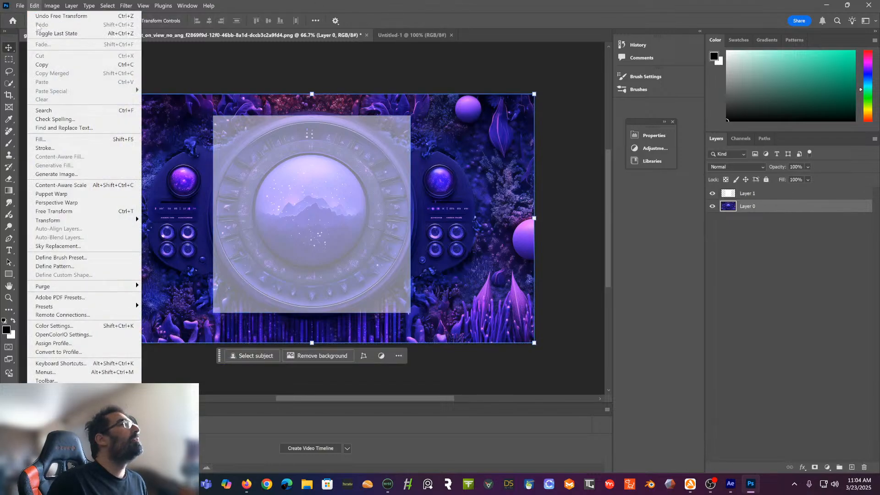
{"action": "mouse_move", "coordinate": [56, 7]}
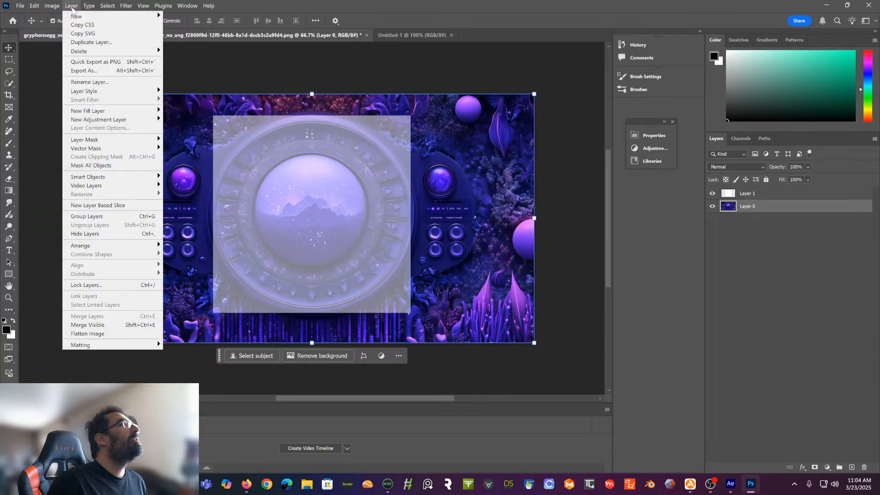
{"action": "left_click", "coordinate": [90, 42]}
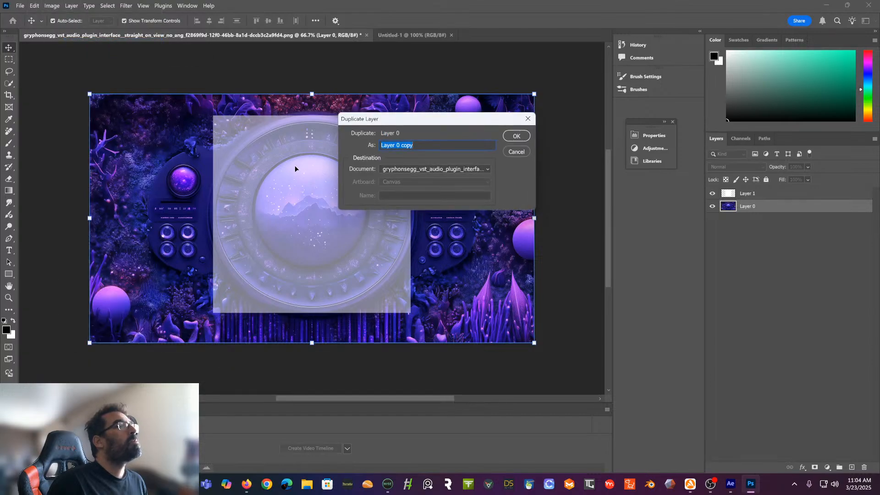
{"action": "left_click", "coordinate": [518, 137]}
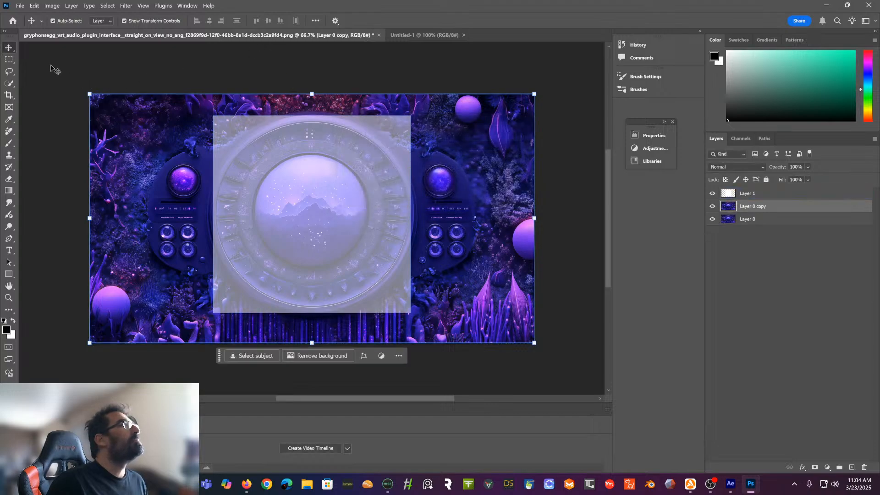
Crop the canvas to the translucent square around the central dial and commit the crop
{"action": "left_click", "coordinate": [50, 6]}
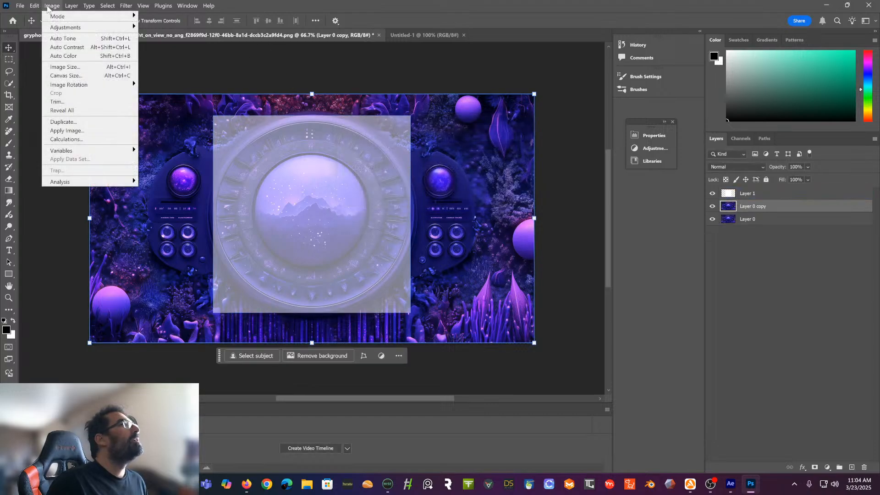
{"action": "left_click", "coordinate": [8, 95]}
{"action": "left_click_drag", "start_coordinate": [88, 217], "coordinate": [140, 217]}
{"action": "left_click_drag", "start_coordinate": [151, 217], "coordinate": [151, 217]}
{"action": "left_click_drag", "start_coordinate": [471, 214], "coordinate": [410, 223]}
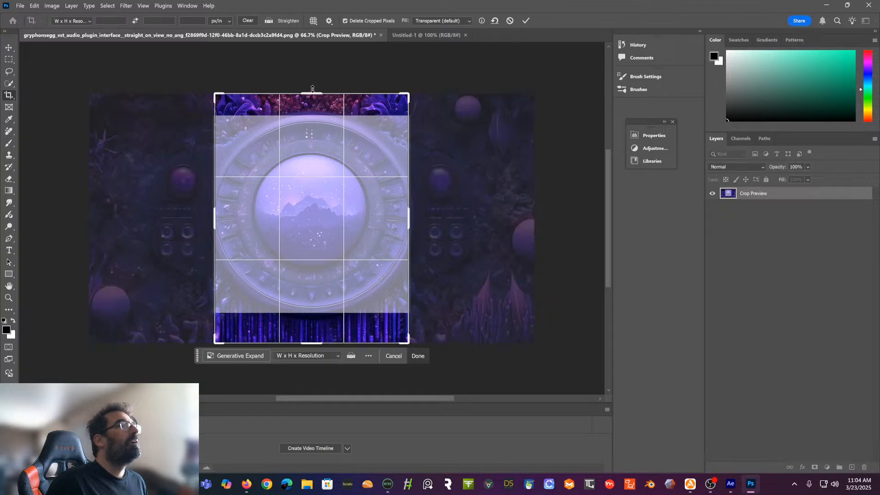
{"action": "left_click_drag", "start_coordinate": [313, 90], "coordinate": [310, 105]}
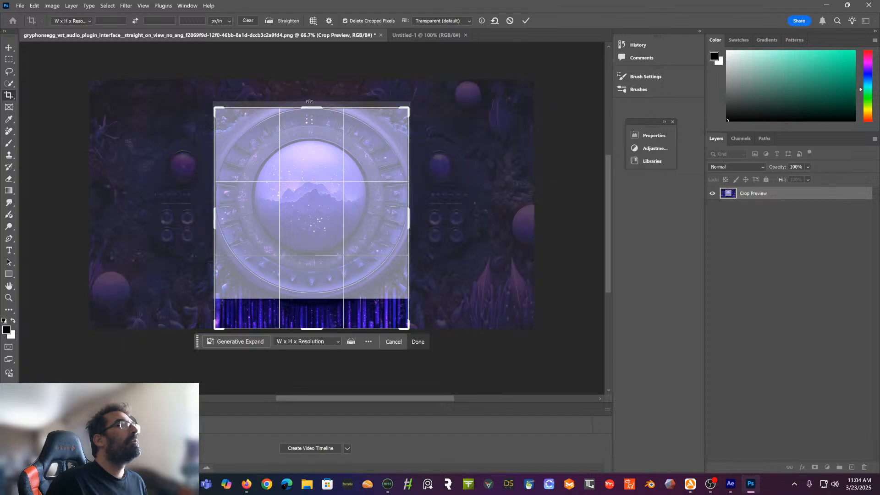
{"action": "left_click_drag", "start_coordinate": [312, 331], "coordinate": [311, 312]}
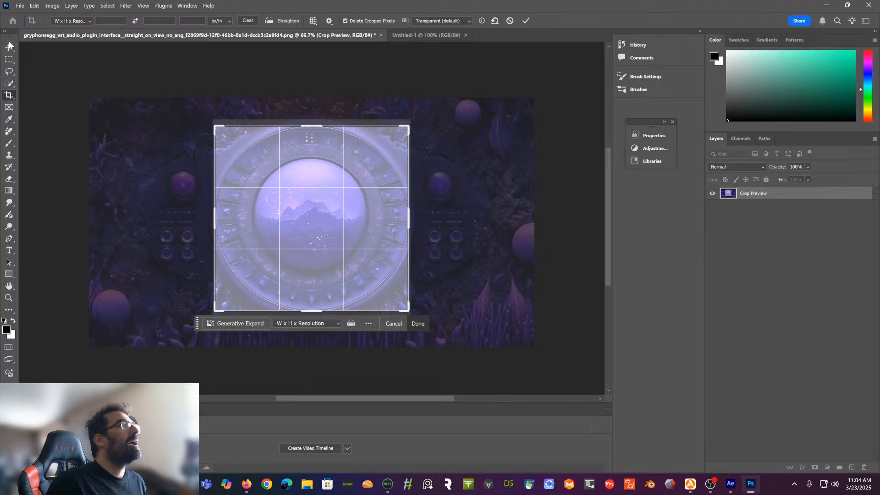
{"action": "left_click", "coordinate": [419, 324]}
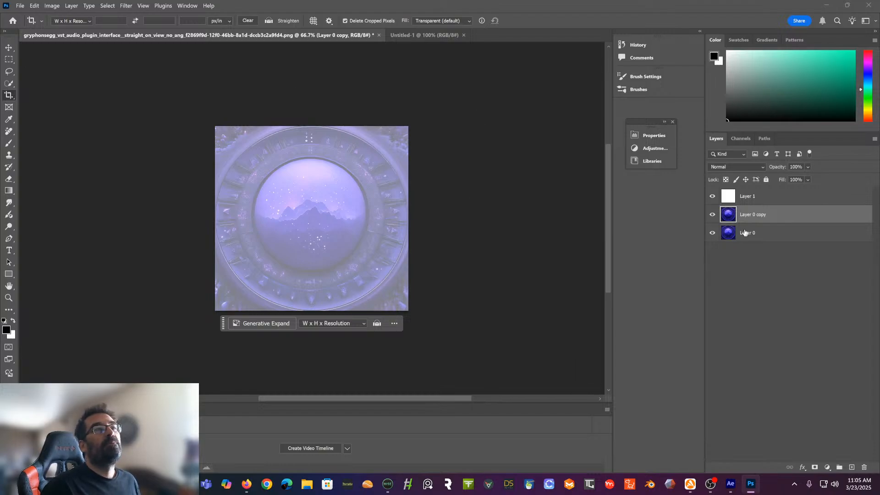
Hide the translucent white square on Layer 1 to expose the cropped dial
{"action": "left_click", "coordinate": [777, 249]}
{"action": "left_click", "coordinate": [782, 238]}
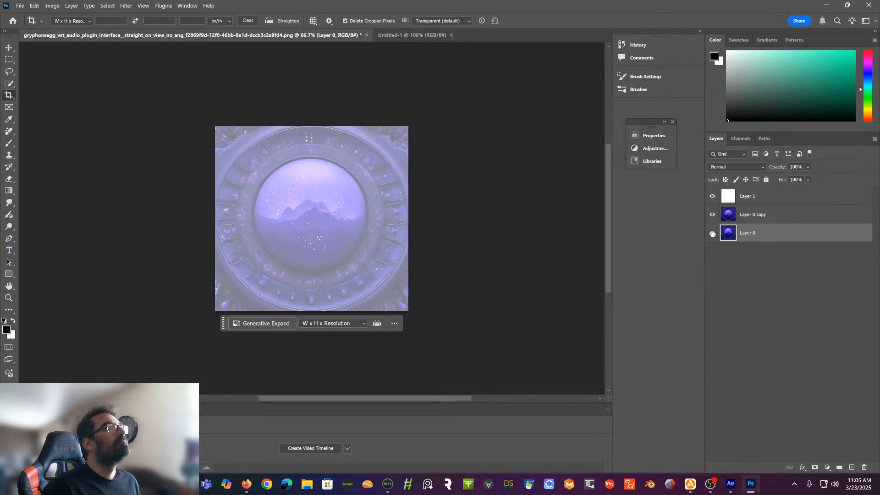
{"action": "left_click", "coordinate": [844, 295]}
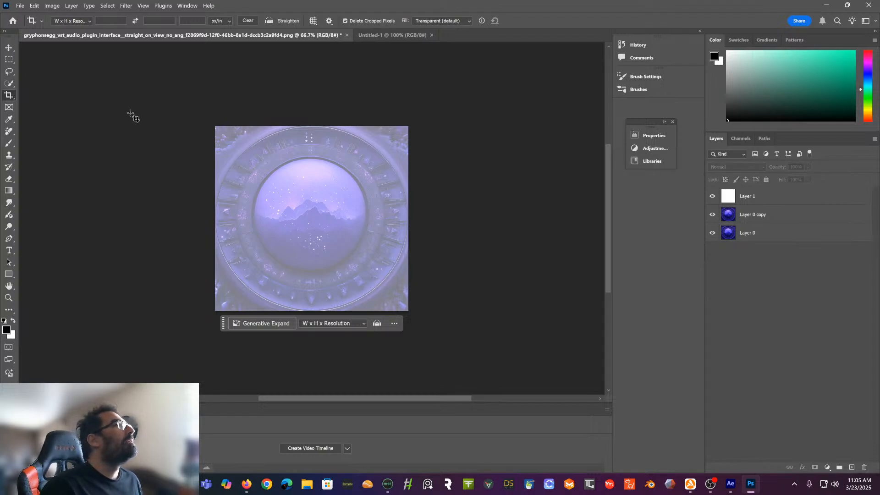
{"action": "left_click", "coordinate": [11, 63]}
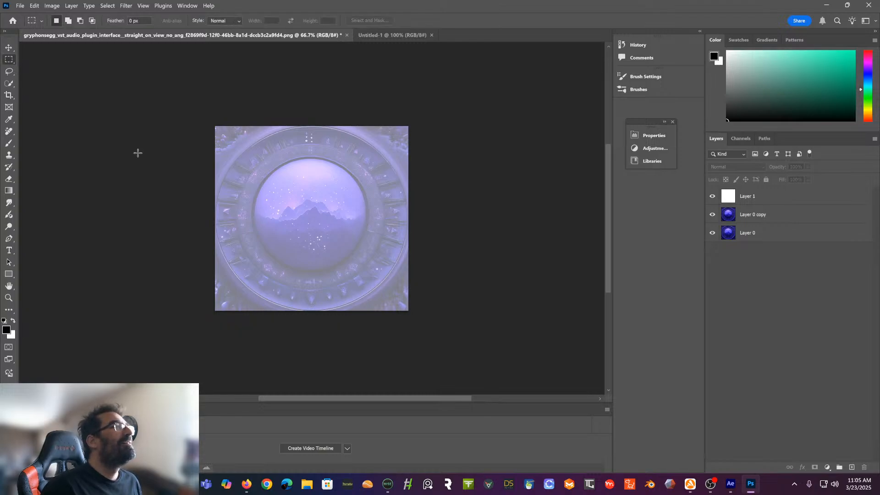
{"action": "right_click", "coordinate": [713, 197]}
{"action": "left_click", "coordinate": [712, 197]}
{"action": "left_click", "coordinate": [713, 201]}
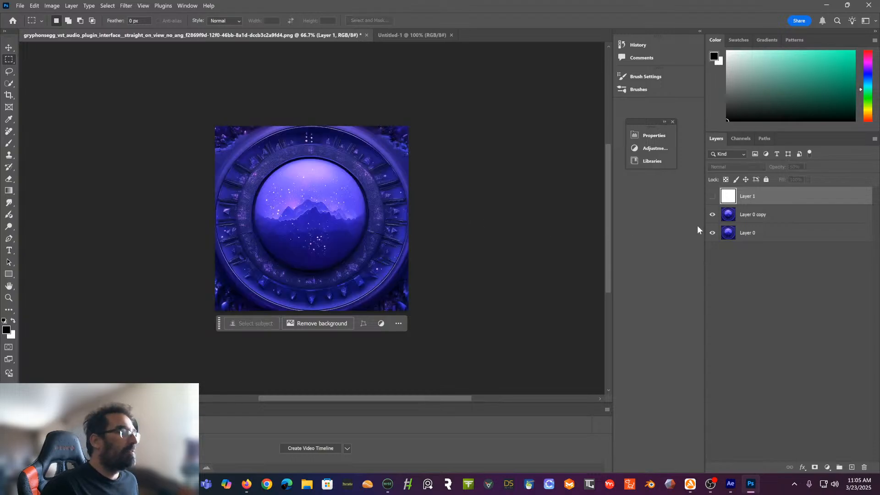
Undo the hiding of Layer 1 and the canvas crop
{"action": "key", "text": "ctrl+z"}
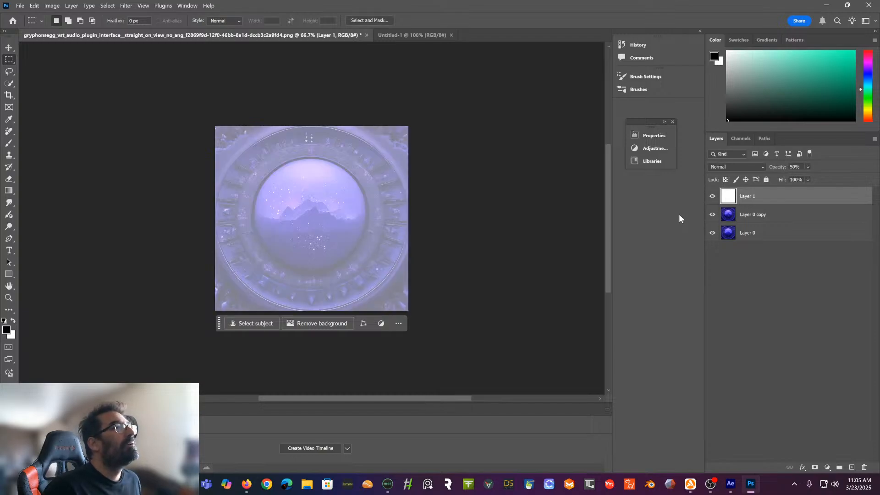
{"action": "key", "text": "ctrl+z"}
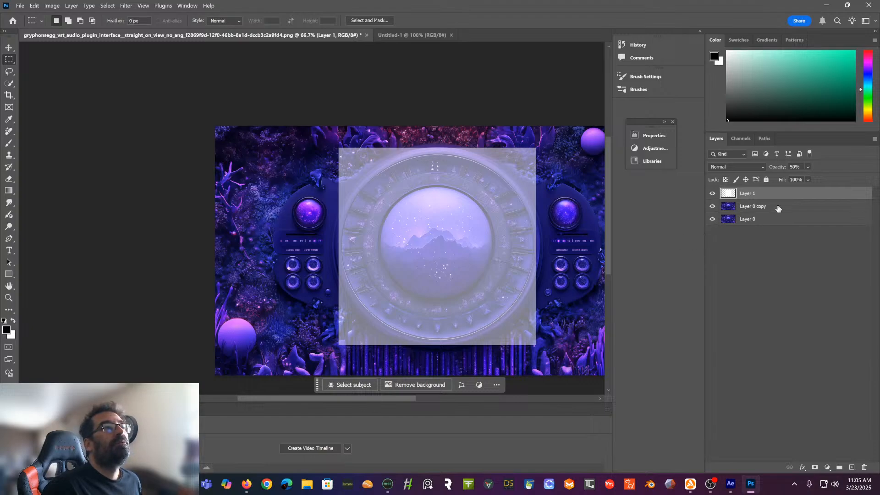
Try to stretch Layer 0 copy upward to about 102.6% height with a Scale transform
{"action": "left_click", "coordinate": [806, 209]}
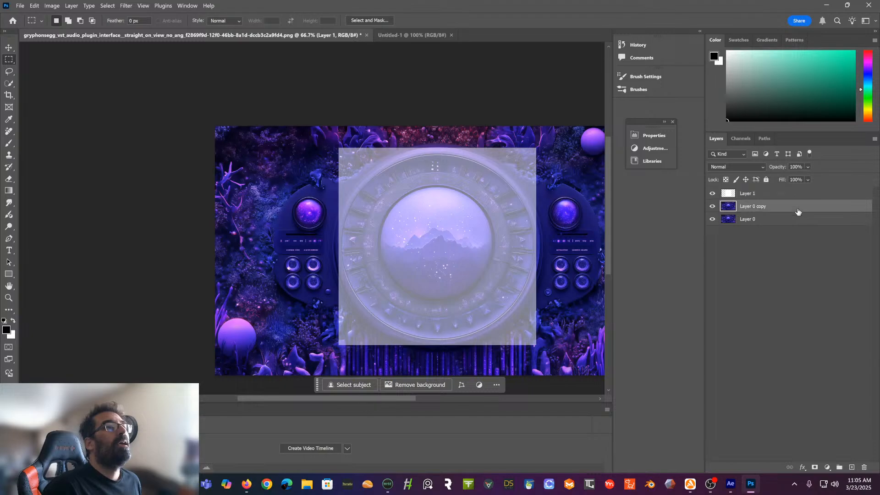
{"action": "left_click", "coordinate": [33, 6]}
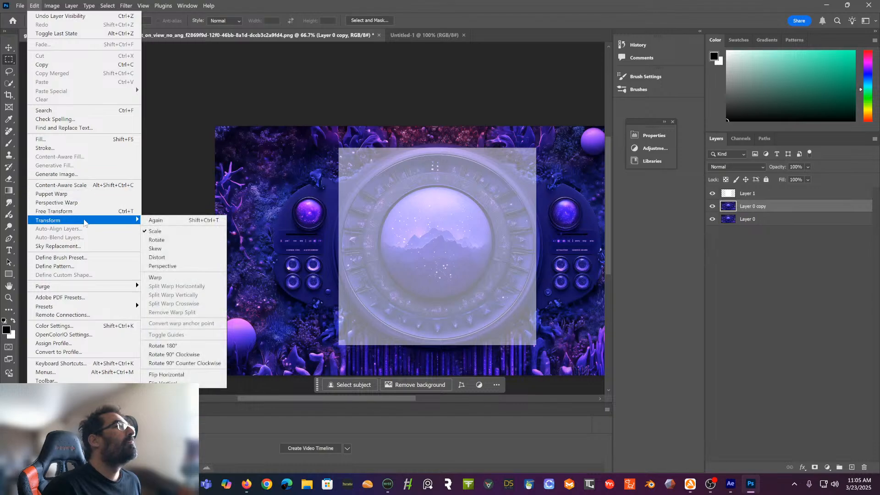
{"action": "mouse_move", "coordinate": [87, 222]}
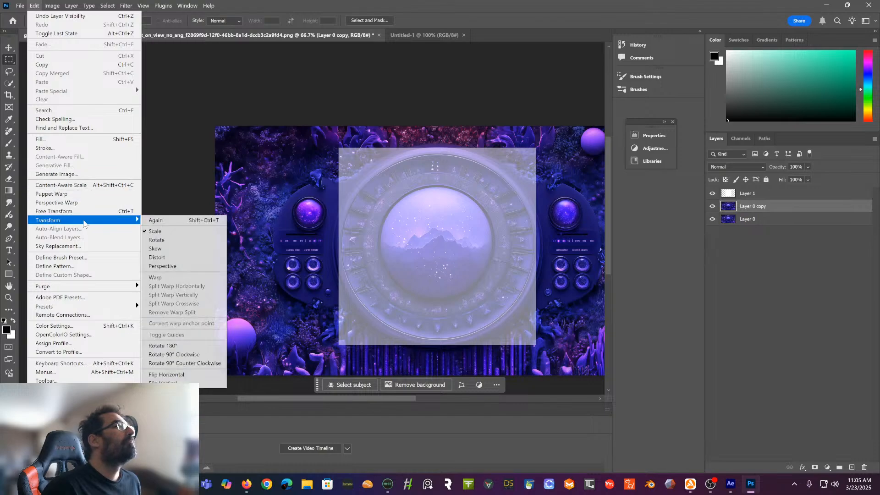
{"action": "left_click", "coordinate": [174, 232]}
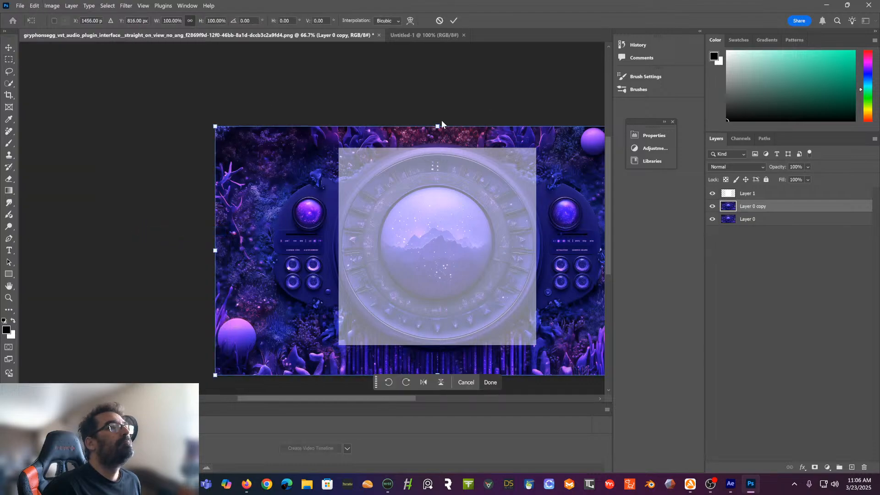
{"action": "left_click_drag", "start_coordinate": [436, 124], "coordinate": [438, 118]}
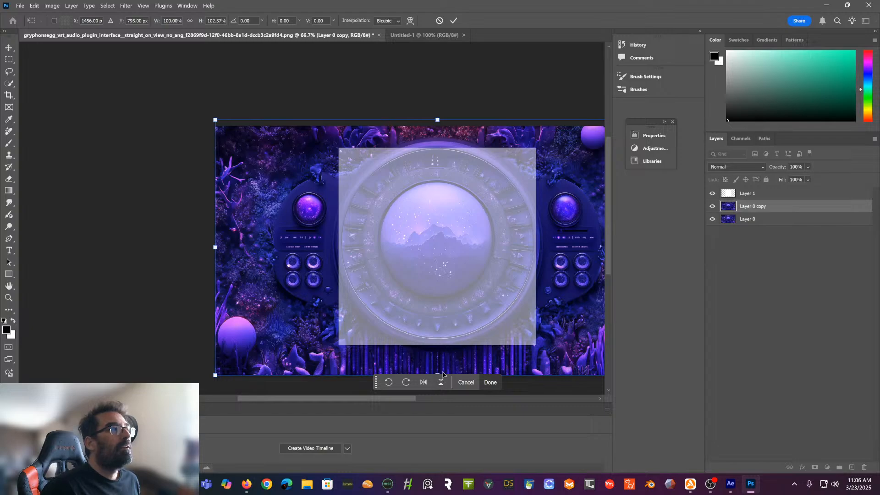
{"action": "left_click", "coordinate": [491, 381]}
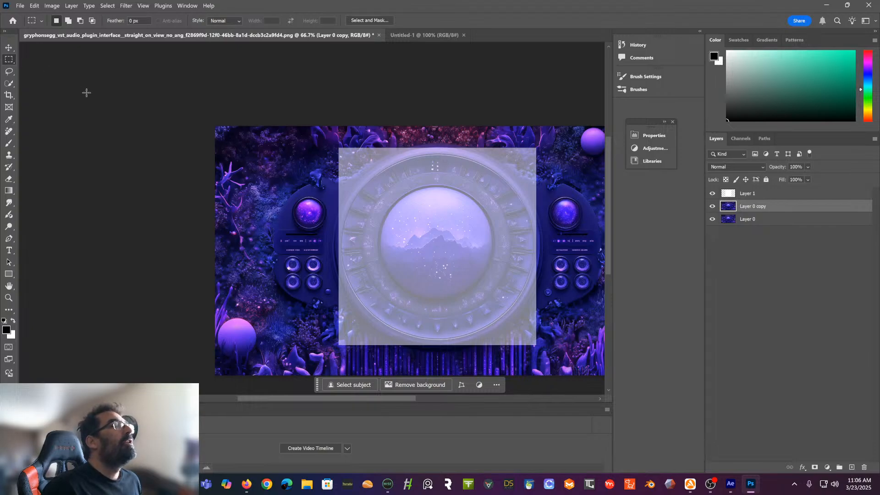
Scale Layer 0 copy vertically to about 105.6% from both edges so the dial's ring fills the square's height
{"action": "left_click_drag", "start_coordinate": [110, 92], "coordinate": [2, 49]}
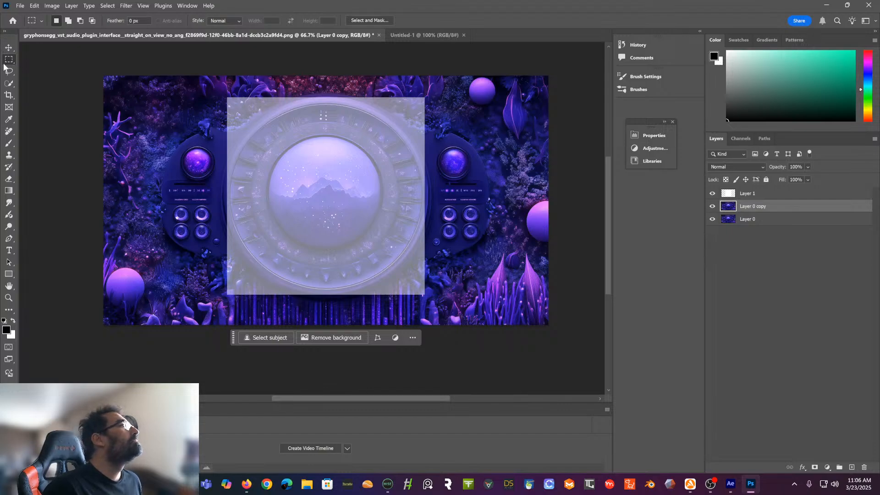
{"action": "left_click", "coordinate": [34, 6]}
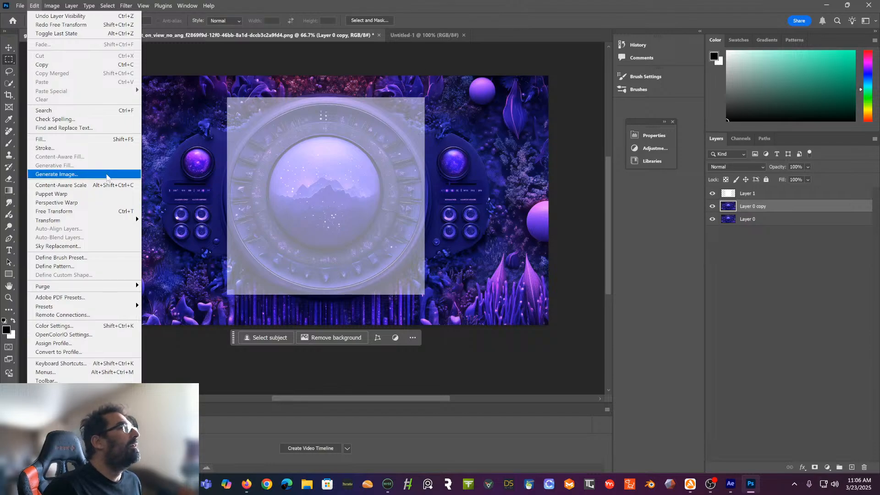
{"action": "mouse_move", "coordinate": [88, 223]}
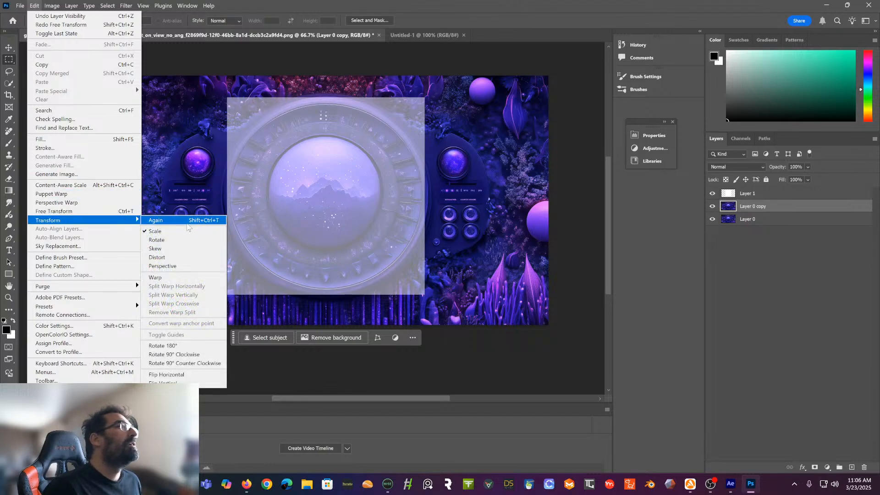
{"action": "left_click", "coordinate": [175, 231]}
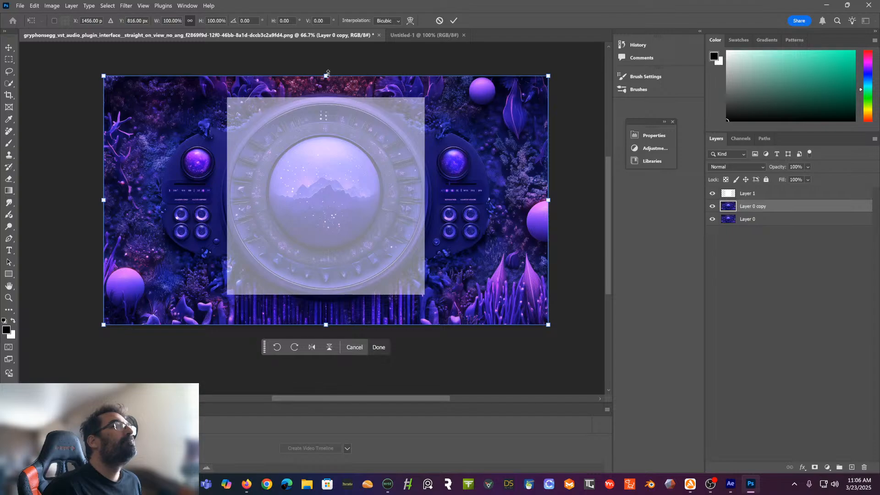
{"action": "left_click_drag", "start_coordinate": [325, 75], "coordinate": [326, 69]}
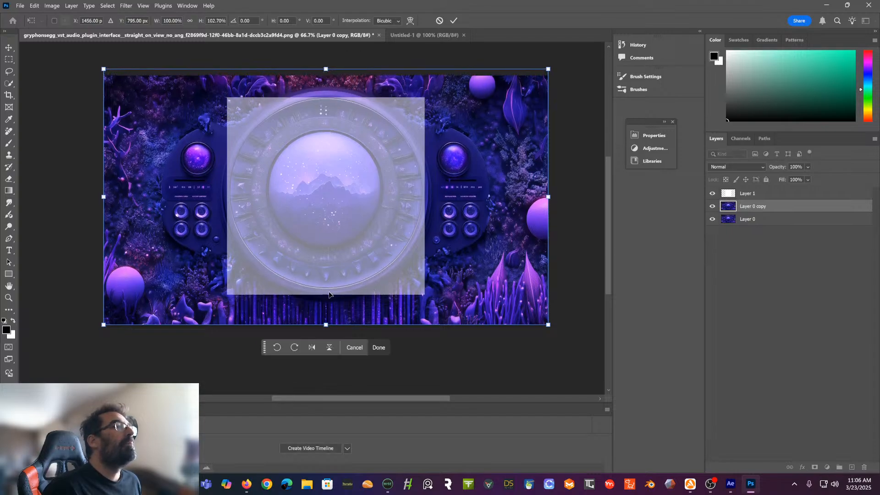
{"action": "left_click_drag", "start_coordinate": [326, 325], "coordinate": [326, 330]}
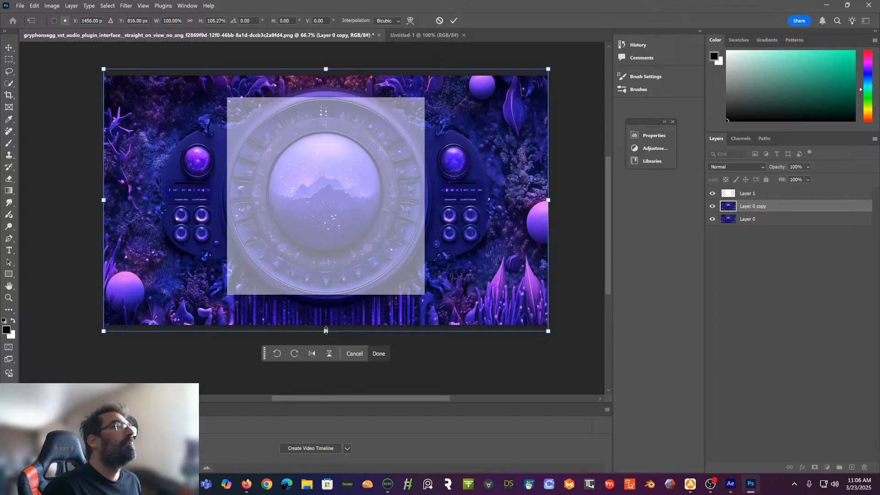
{"action": "left_click_drag", "start_coordinate": [326, 68], "coordinate": [326, 67]}
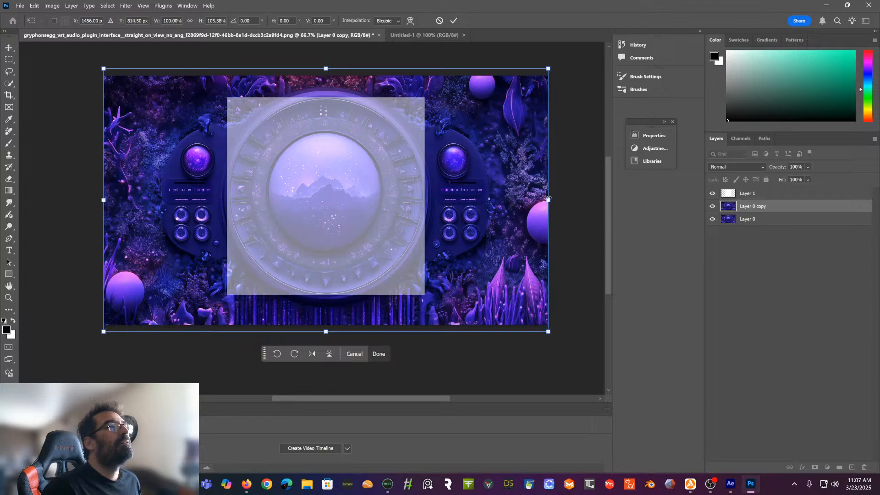
Widen Layer 0 copy to about 102.2% from both sides and adjust its height to about 105.8% to fit the ring within the square
{"action": "left_click_drag", "start_coordinate": [549, 199], "coordinate": [550, 200]}
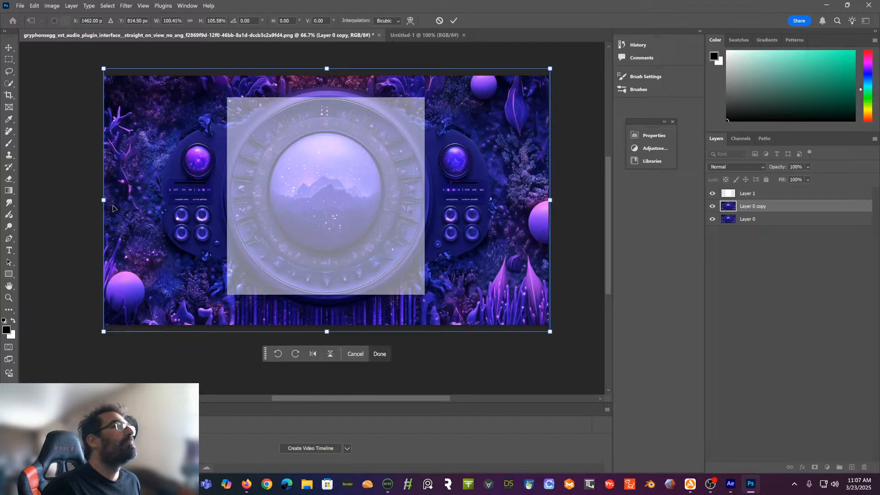
{"action": "left_click_drag", "start_coordinate": [105, 202], "coordinate": [100, 211]}
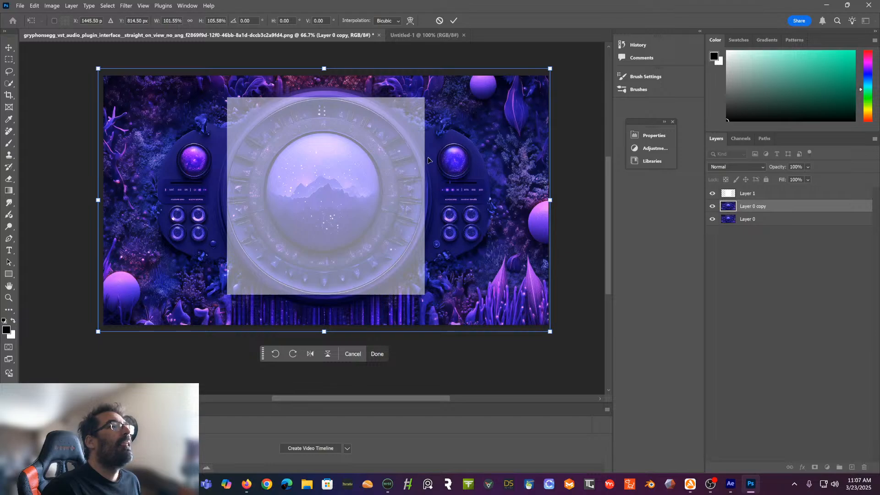
{"action": "left_click_drag", "start_coordinate": [550, 200], "coordinate": [553, 200]}
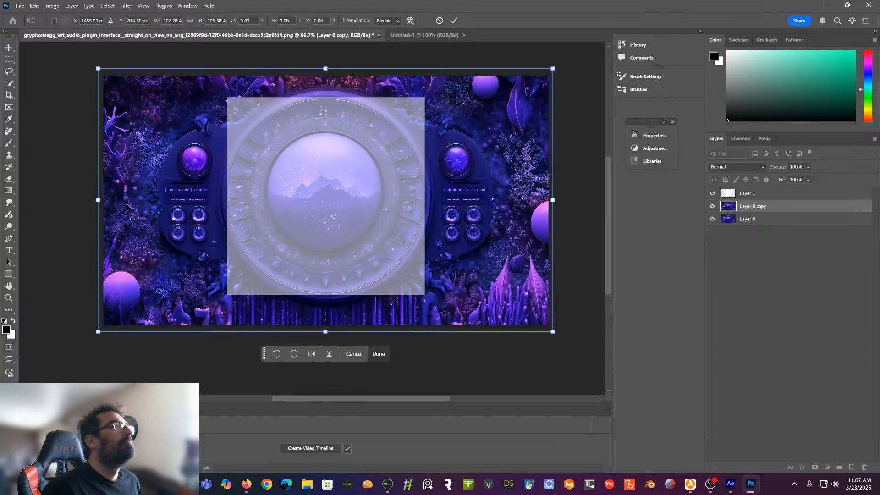
{"action": "left_click_drag", "start_coordinate": [97, 205], "coordinate": [98, 207]}
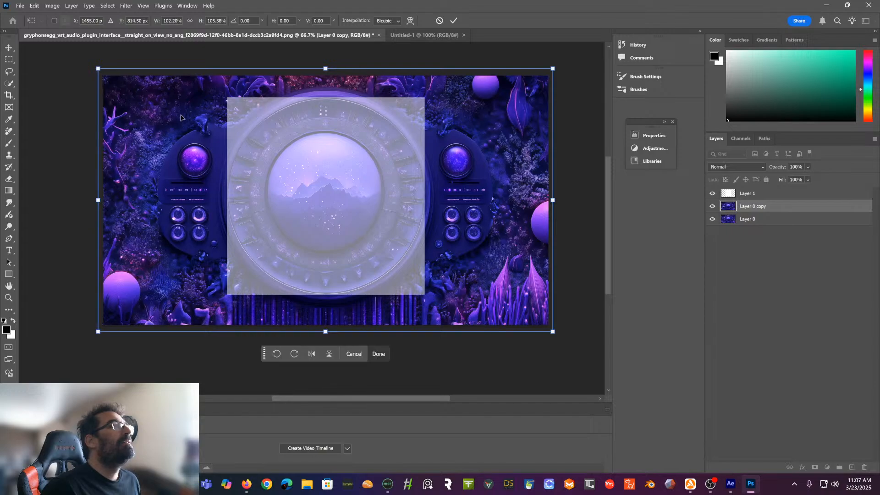
{"action": "left_click_drag", "start_coordinate": [327, 70], "coordinate": [325, 68]}
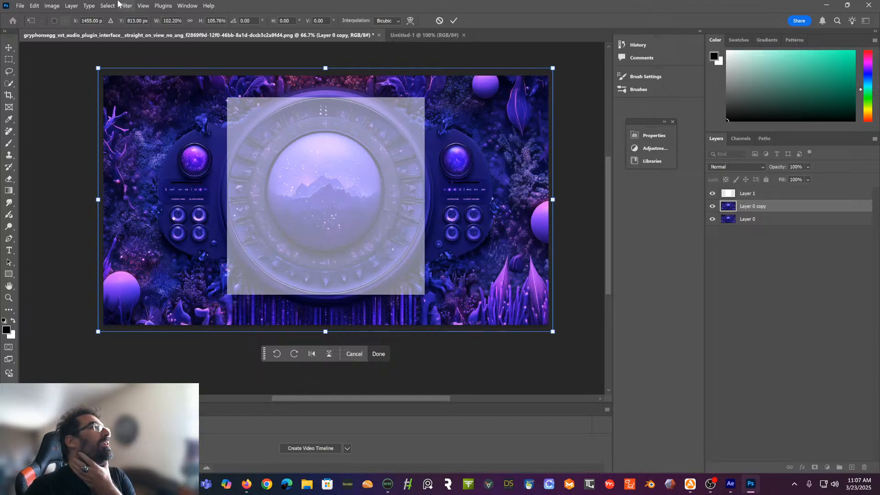
{"action": "left_click", "coordinate": [33, 7]}
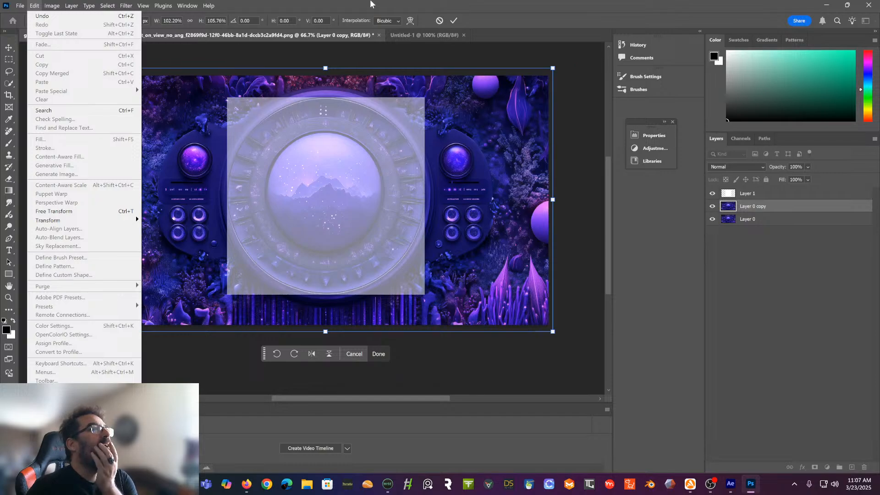
{"action": "left_click", "coordinate": [305, 5]}
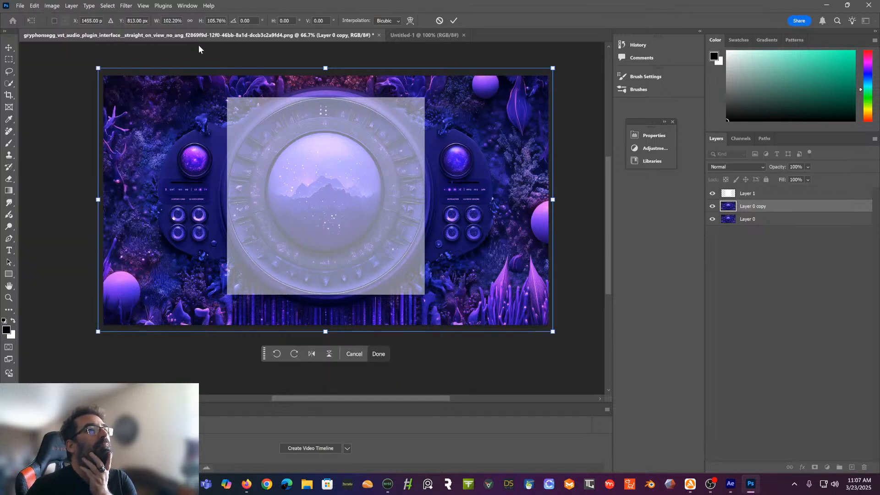
Commit the scaling of Layer 0 copy and select the white square on Layer 1 with the Magic Wand tool
{"action": "left_click", "coordinate": [761, 193]}
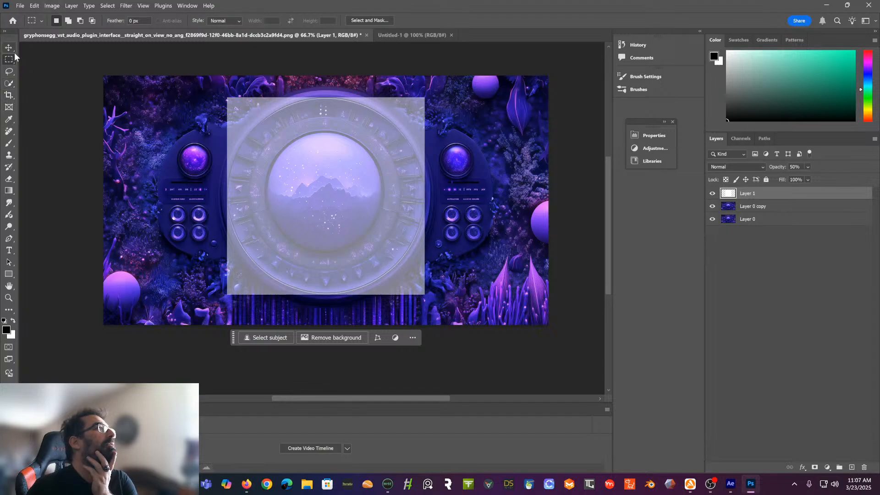
{"action": "left_click", "coordinate": [9, 85]}
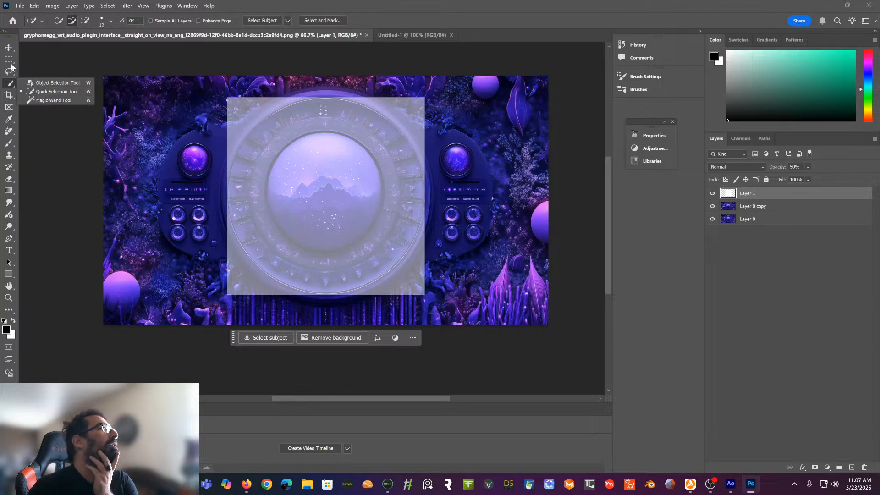
{"action": "left_click", "coordinate": [52, 101]}
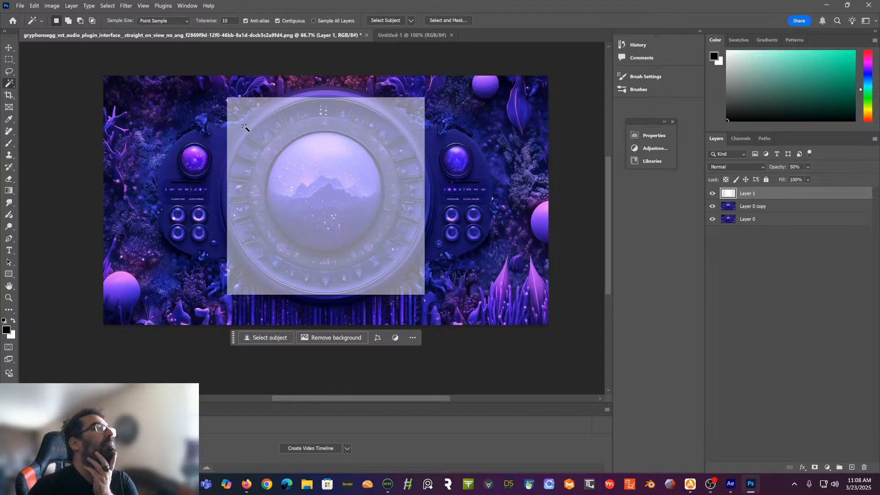
{"action": "left_click", "coordinate": [311, 143]}
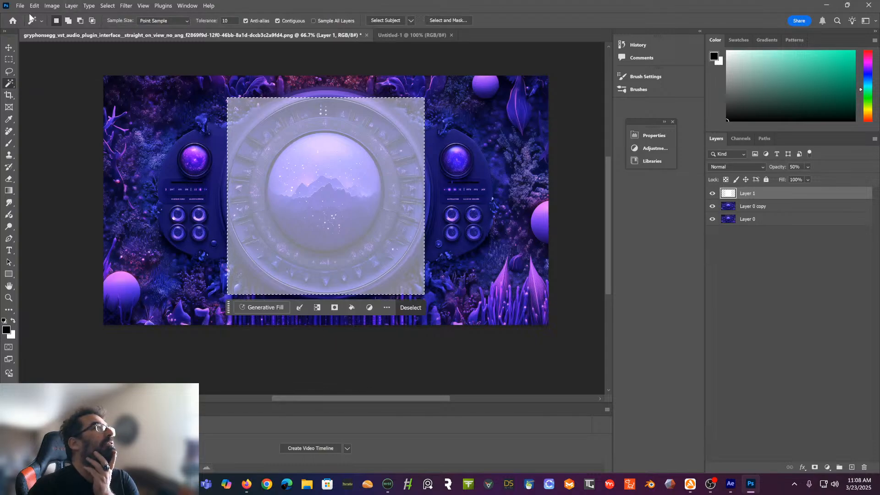
Invert the square selection and try to cut the area outside it from Layer 1
{"action": "left_click", "coordinate": [108, 6]}
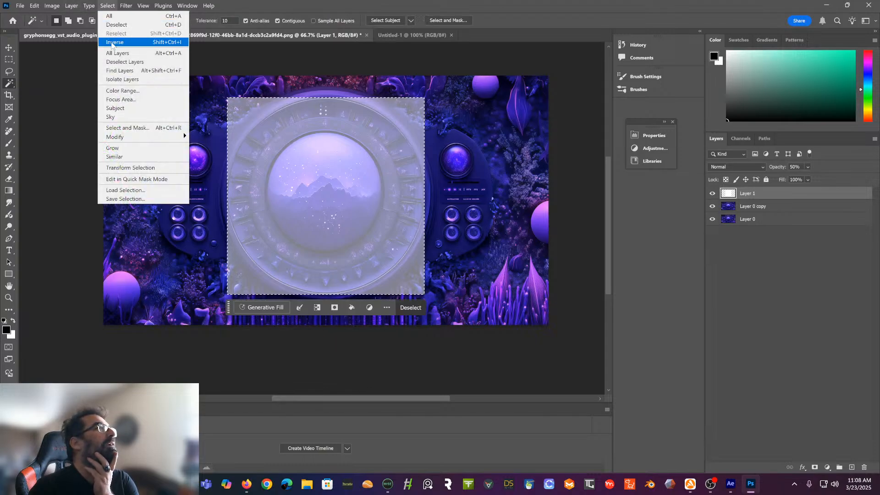
{"action": "left_click", "coordinate": [98, 42]}
{"action": "left_click", "coordinate": [35, 6]}
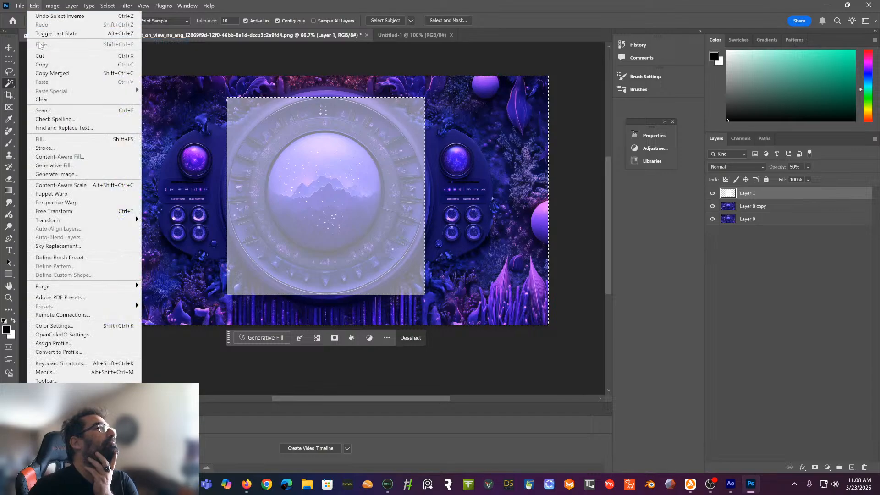
{"action": "left_click", "coordinate": [48, 56]}
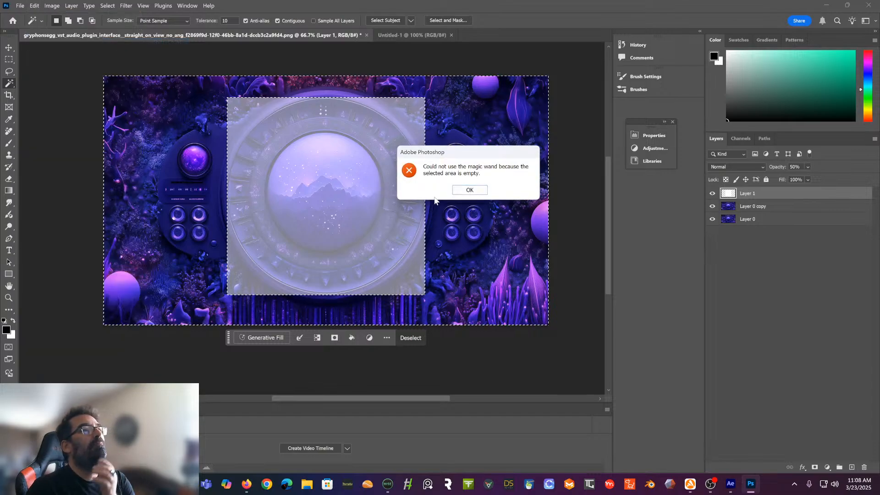
{"action": "left_click", "coordinate": [480, 193]}
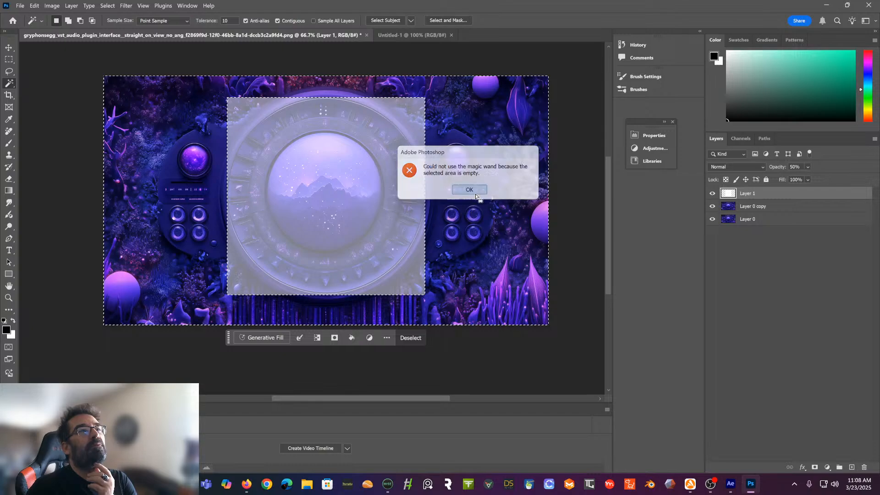
Hide Layer 0 and cut everything outside the square from Layer 0 copy
{"action": "left_click", "coordinate": [752, 207]}
{"action": "left_click", "coordinate": [713, 219]}
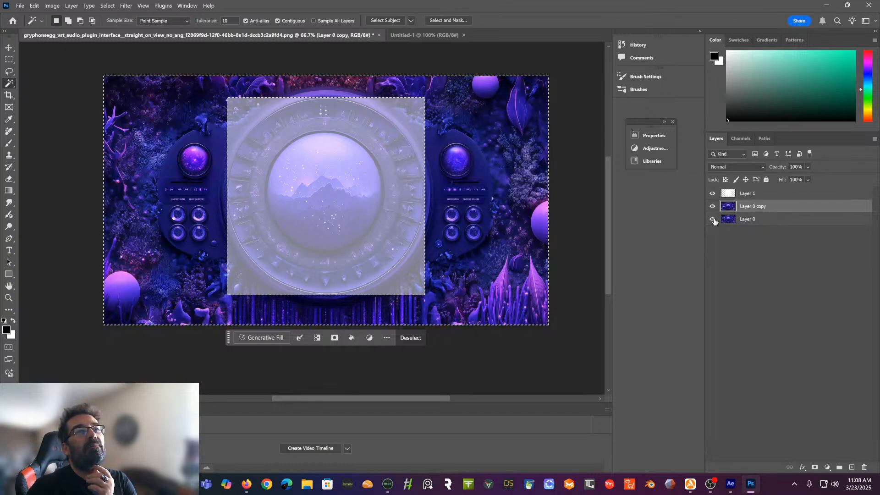
{"action": "left_click", "coordinate": [51, 6]}
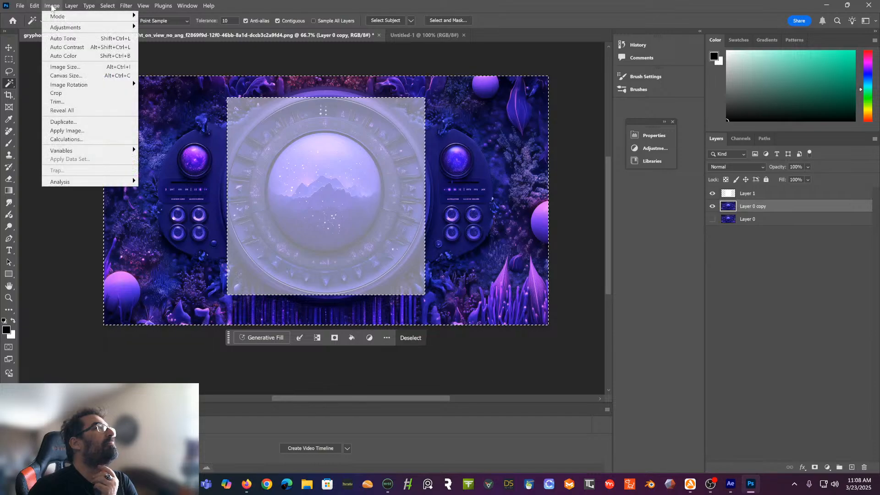
{"action": "mouse_move", "coordinate": [34, 5]}
{"action": "left_click", "coordinate": [10, 84]}
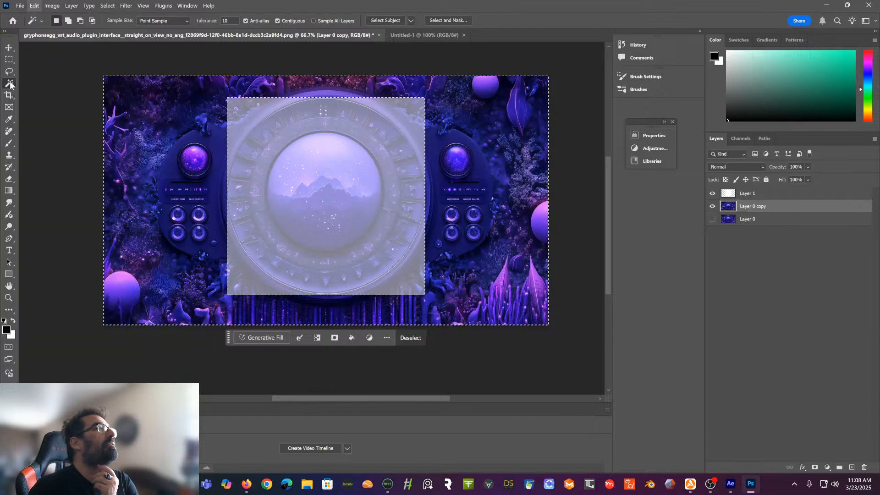
{"action": "left_click", "coordinate": [36, 6]}
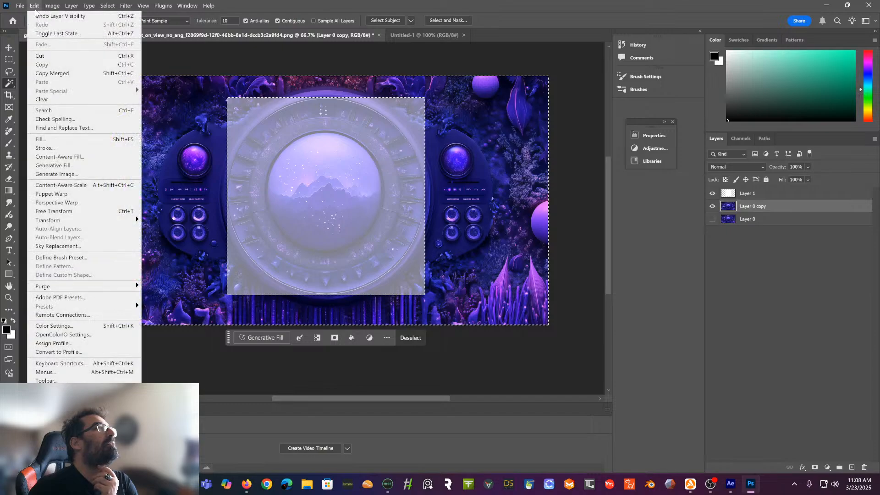
{"action": "left_click", "coordinate": [42, 56]}
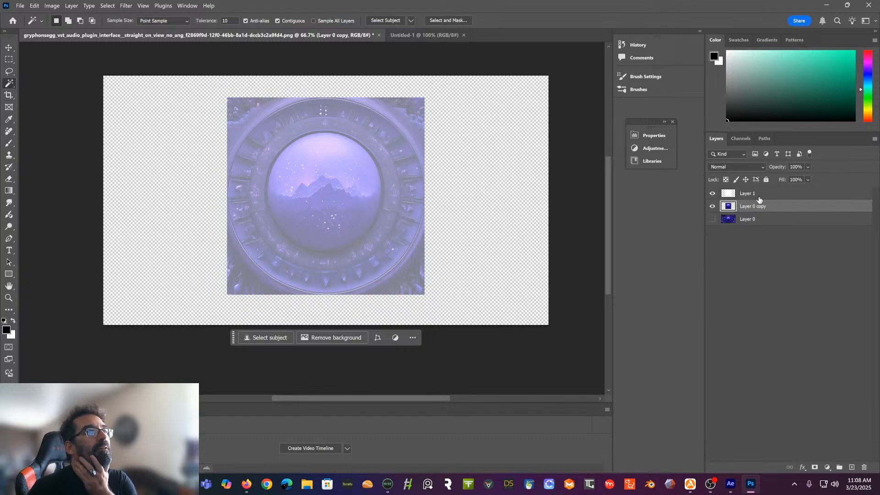
Hide Layer 1 and show Layer 0 to compare the square cut-out with the original image
{"action": "left_click", "coordinate": [713, 220]}
{"action": "left_click", "coordinate": [713, 219]}
{"action": "left_click", "coordinate": [712, 219]}
{"action": "left_click", "coordinate": [713, 195]}
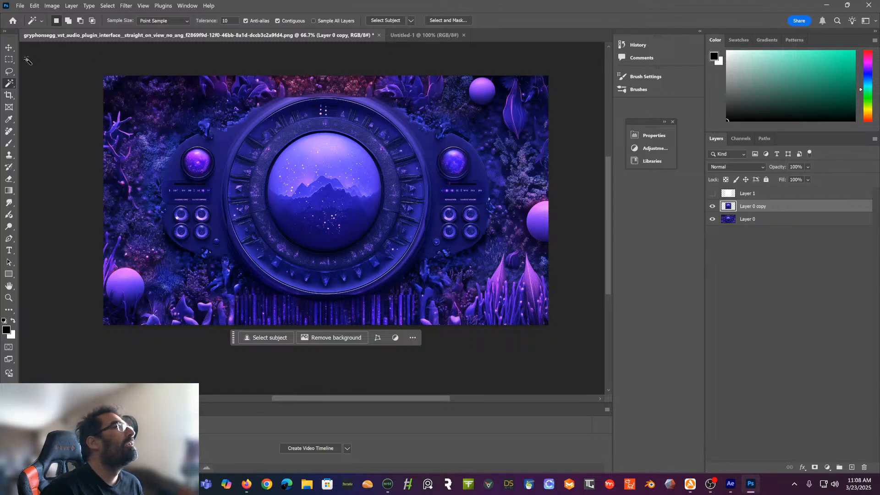
Hide Layer 0 and draw a circular marquee selection around the dial, spanning the square cut-out from corner to corner
{"action": "left_click_drag", "start_coordinate": [9, 59], "coordinate": [41, 67]}
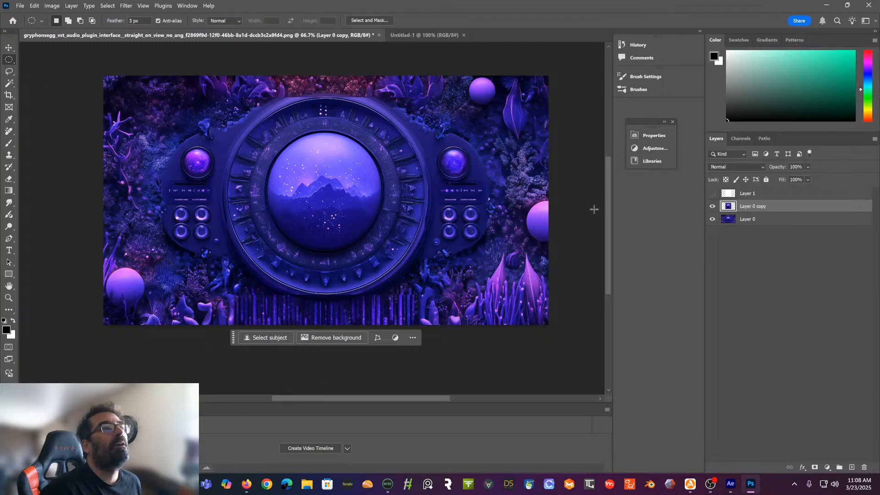
{"action": "left_click", "coordinate": [713, 220]}
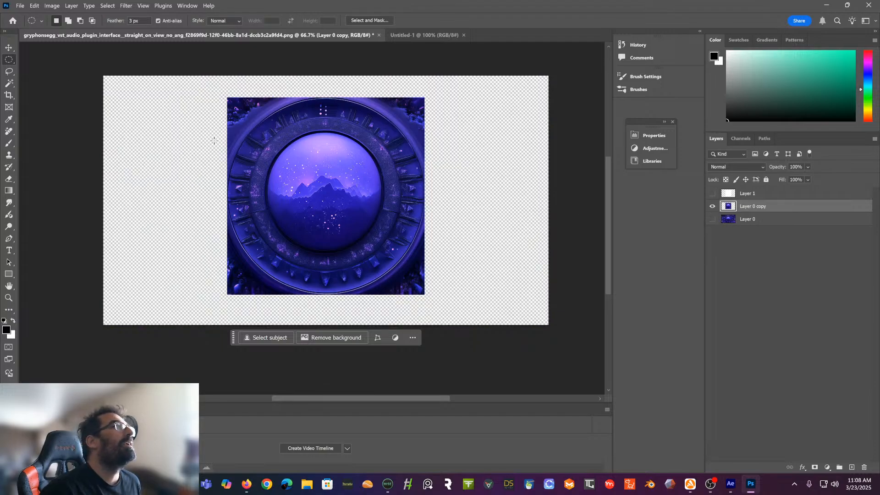
{"action": "scroll", "coordinate": [221, 144], "scroll_direction": "up", "scroll_amount": 1}
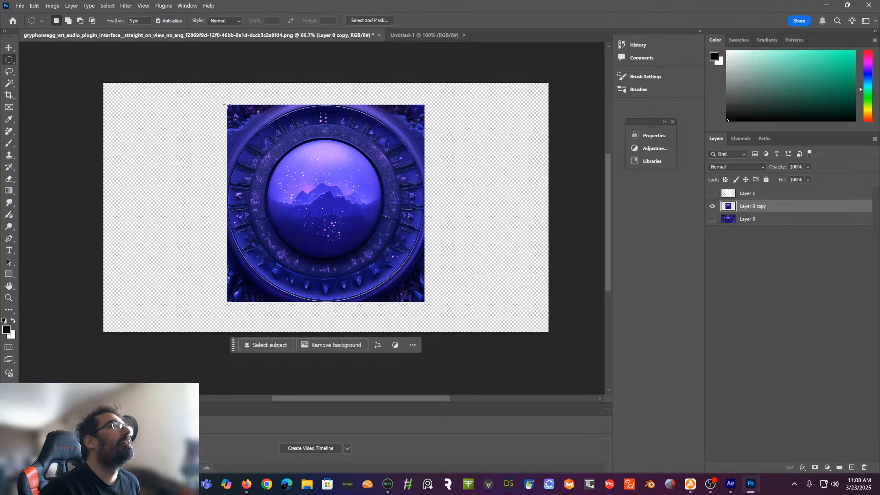
{"action": "left_click_drag", "start_coordinate": [227, 105], "coordinate": [424, 302]}
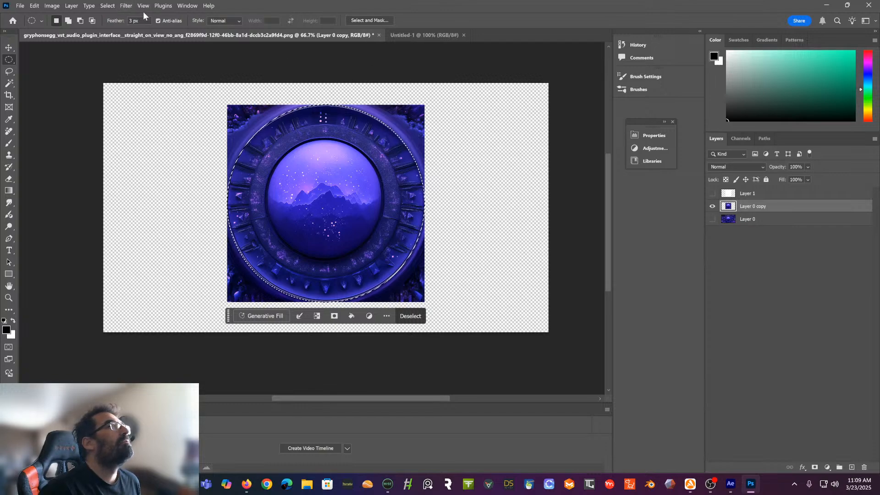
Invert the circular selection and cut the corners around the dial from Layer 0 copy
{"action": "left_click", "coordinate": [112, 10]}
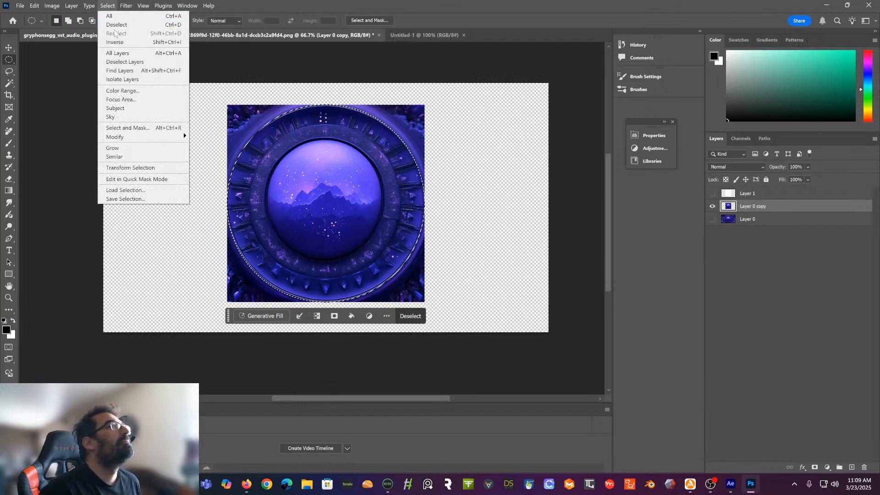
{"action": "left_click", "coordinate": [117, 39]}
{"action": "left_click", "coordinate": [35, 5]}
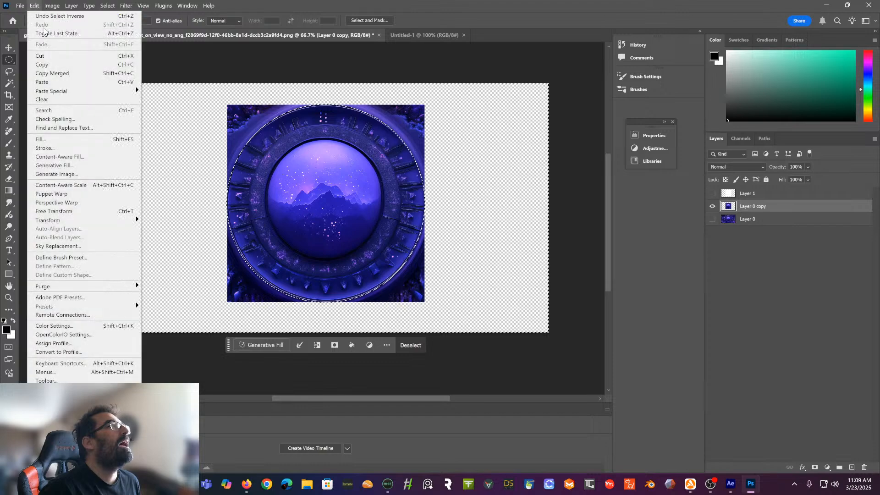
{"action": "left_click", "coordinate": [48, 55]}
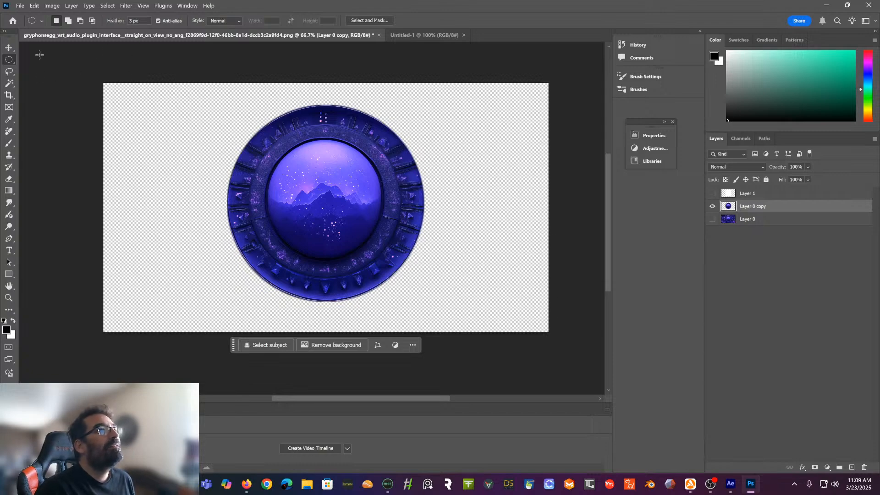
Try rotating Layer 0 copy by about -25° and undo the rotation
{"action": "left_click", "coordinate": [9, 50]}
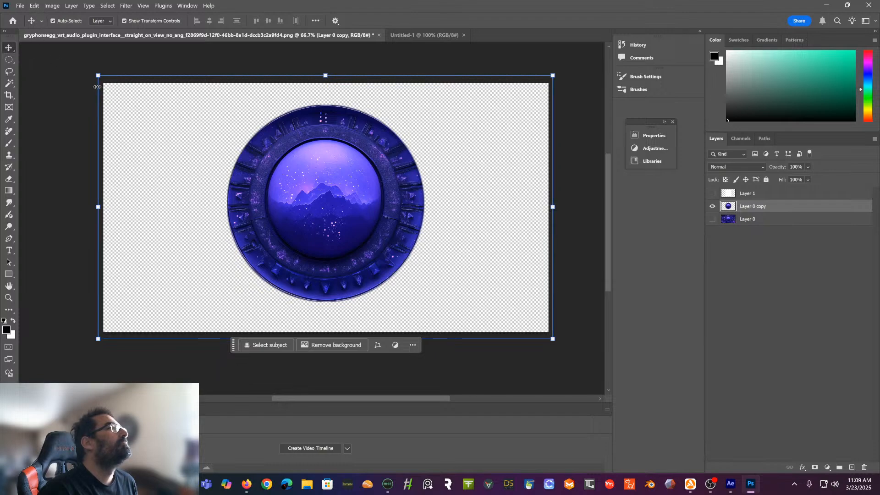
{"action": "left_click_drag", "start_coordinate": [92, 84], "coordinate": [25, 215]}
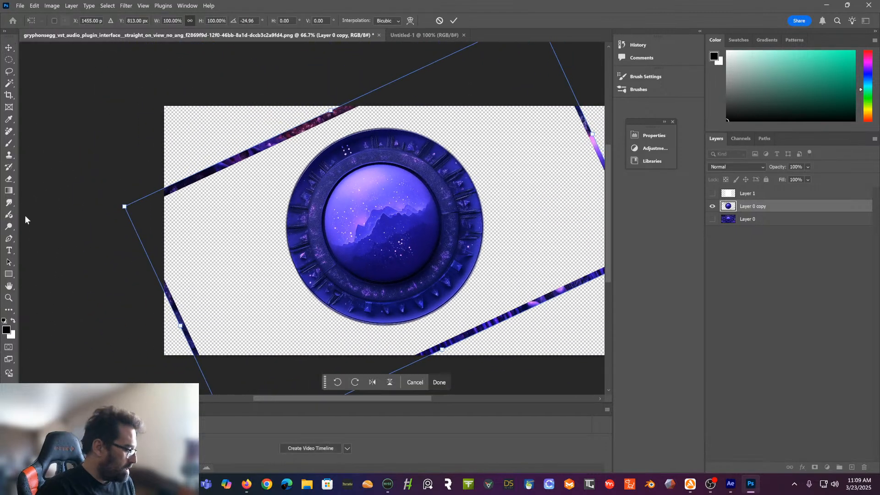
{"action": "key", "text": "ctrl+z"}
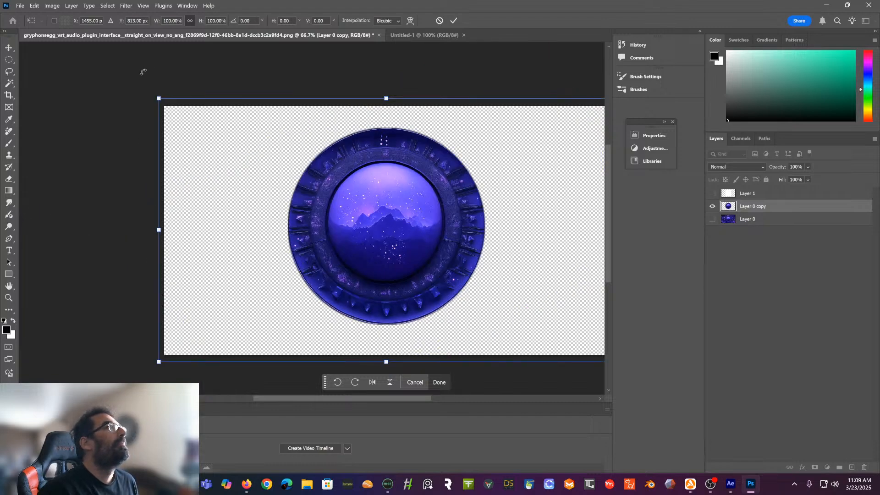
{"action": "left_click", "coordinate": [9, 48]}
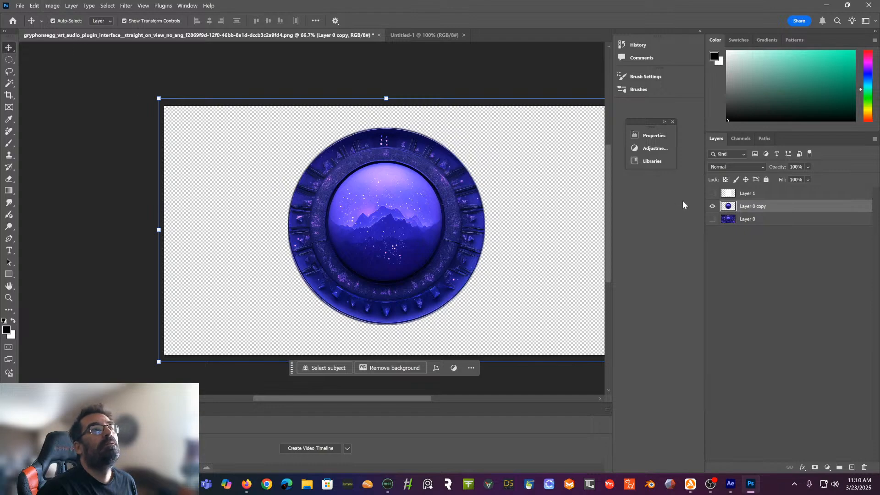
Show Layer 1, select its white square with the Magic Wand tool, and make Layer 0 copy the active layer
{"action": "left_click", "coordinate": [762, 196]}
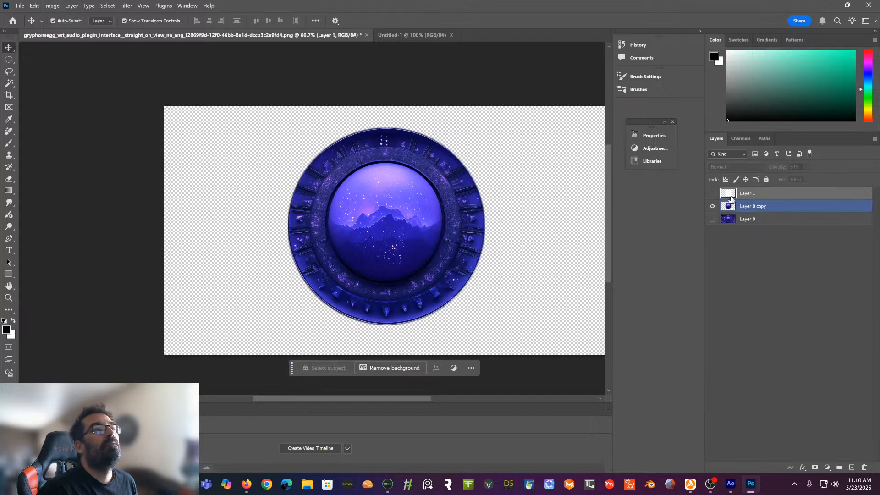
{"action": "left_click", "coordinate": [713, 194]}
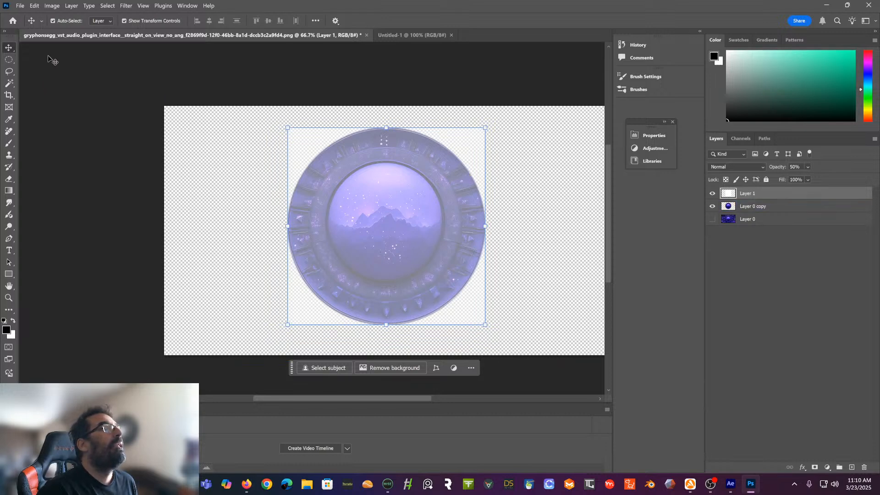
{"action": "left_click", "coordinate": [108, 7]}
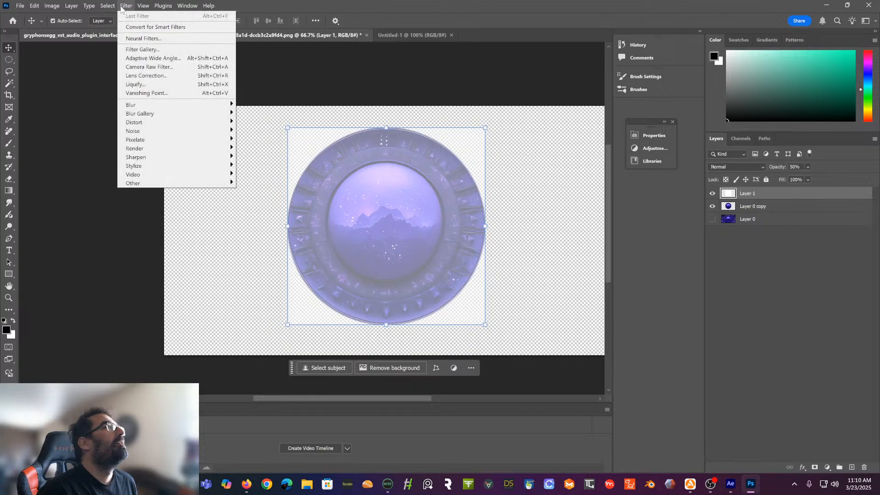
{"action": "mouse_move", "coordinate": [73, 10]}
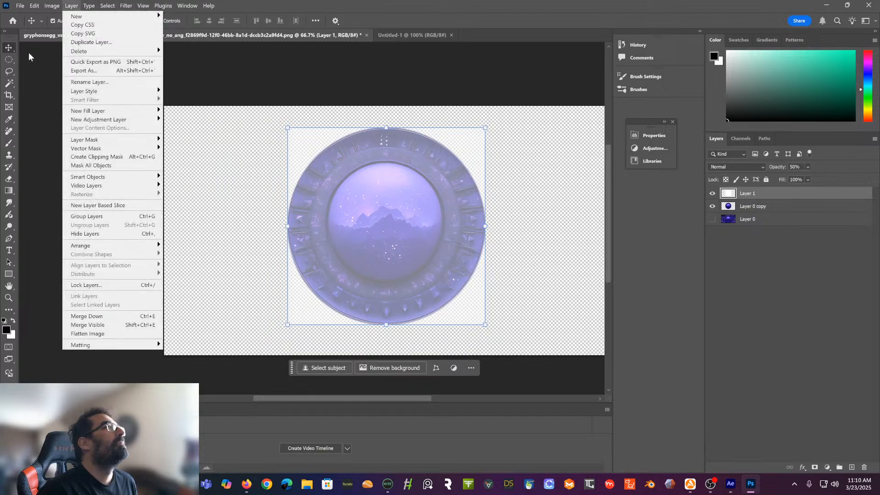
{"action": "left_click", "coordinate": [10, 84]}
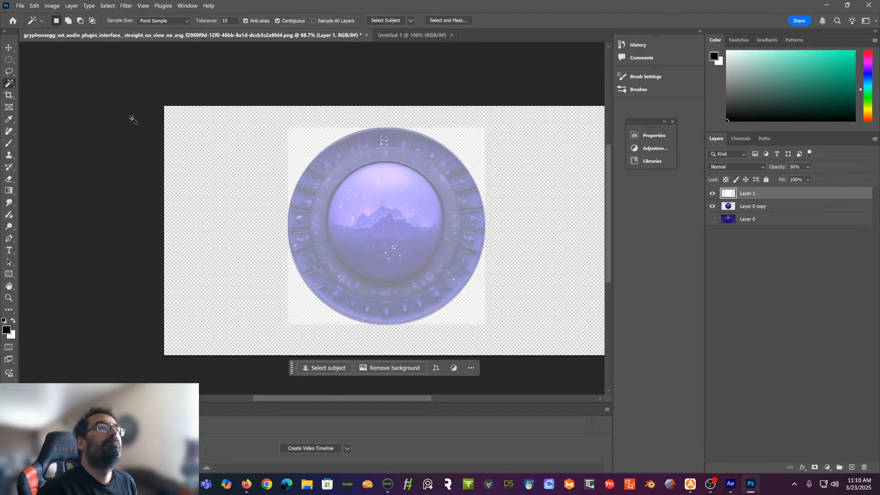
{"action": "left_click", "coordinate": [316, 145]}
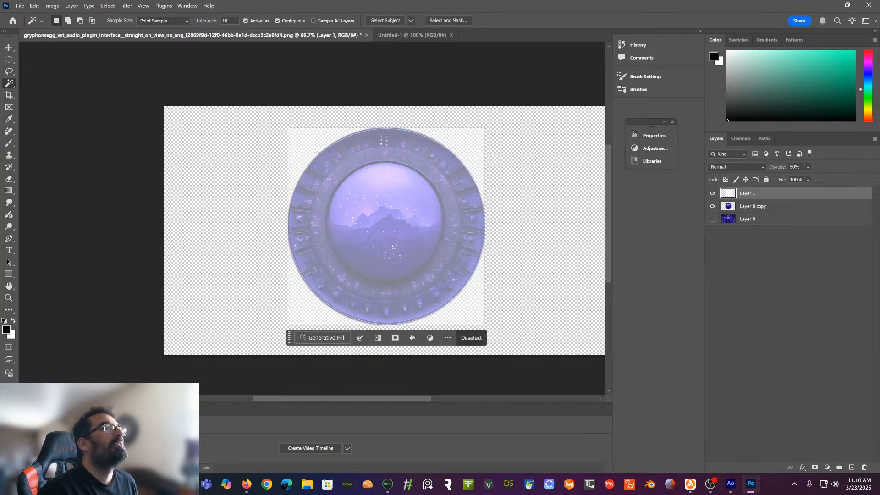
{"action": "left_click", "coordinate": [765, 207]}
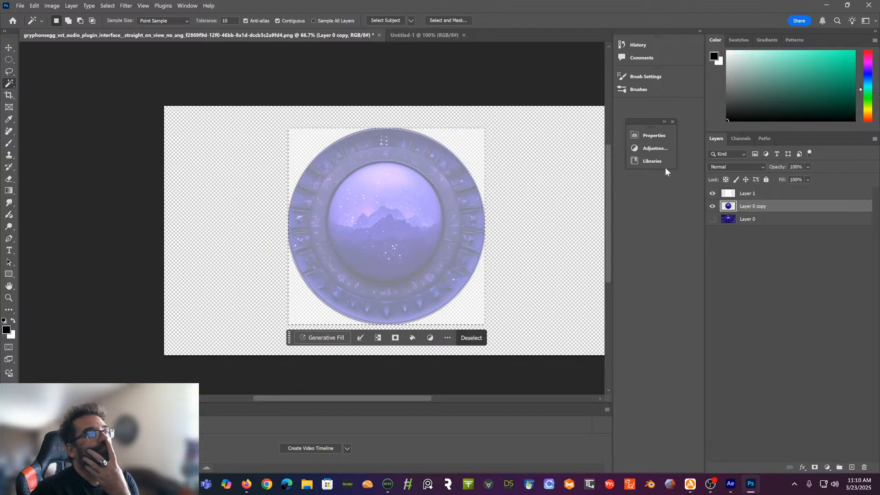
Try cropping the image to the square selection and undo the crop
{"action": "left_click", "coordinate": [52, 5]}
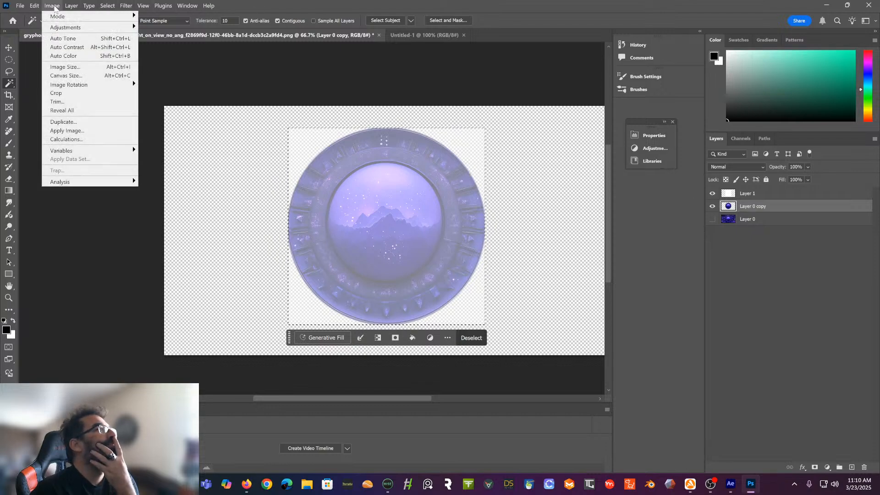
{"action": "left_click", "coordinate": [83, 95]}
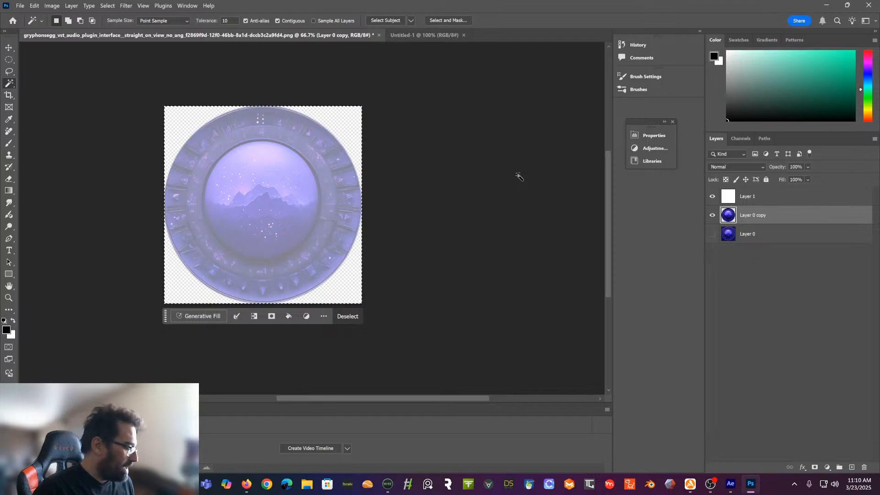
{"action": "key", "text": "ctrl+z"}
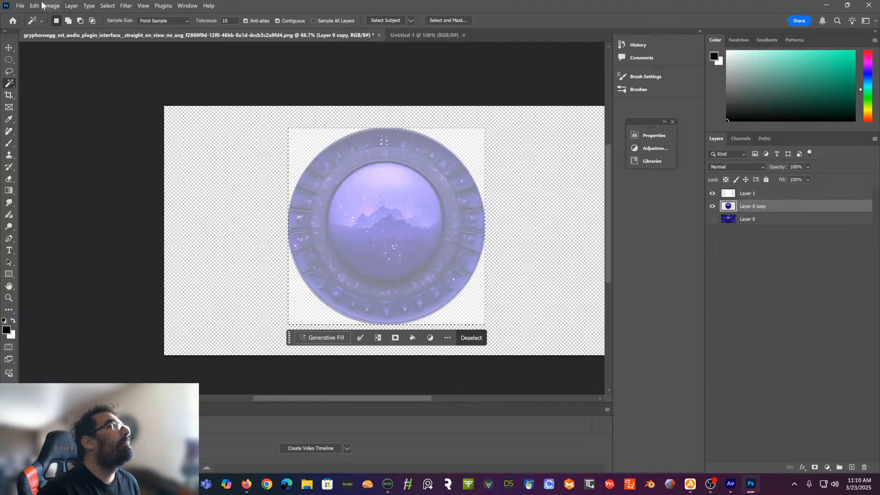
{"action": "left_click", "coordinate": [71, 5]}
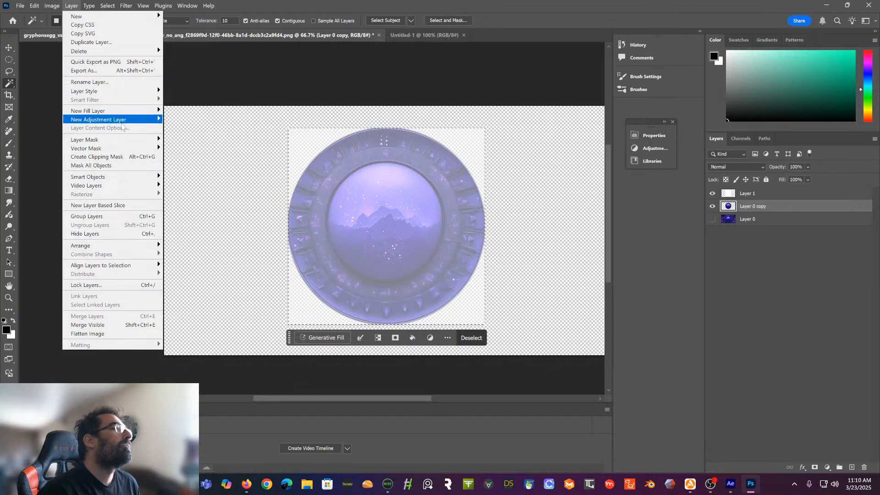
{"action": "mouse_move", "coordinate": [51, 5]}
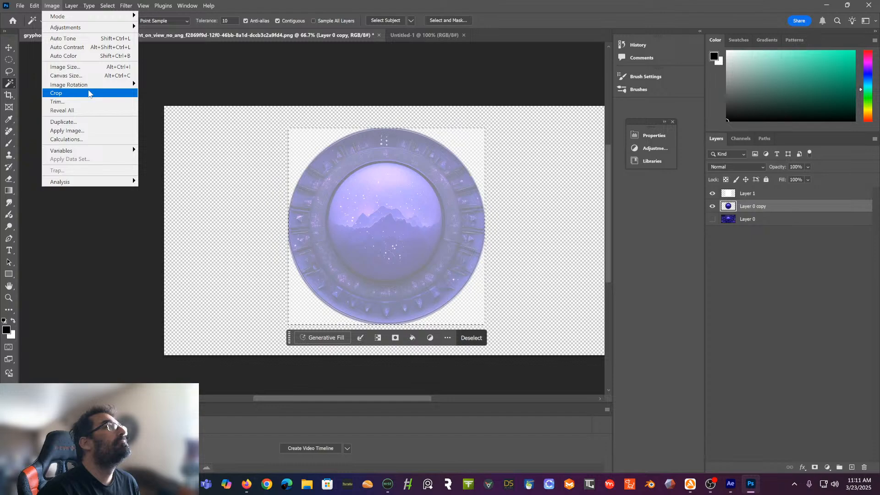
{"action": "mouse_move", "coordinate": [122, 6]}
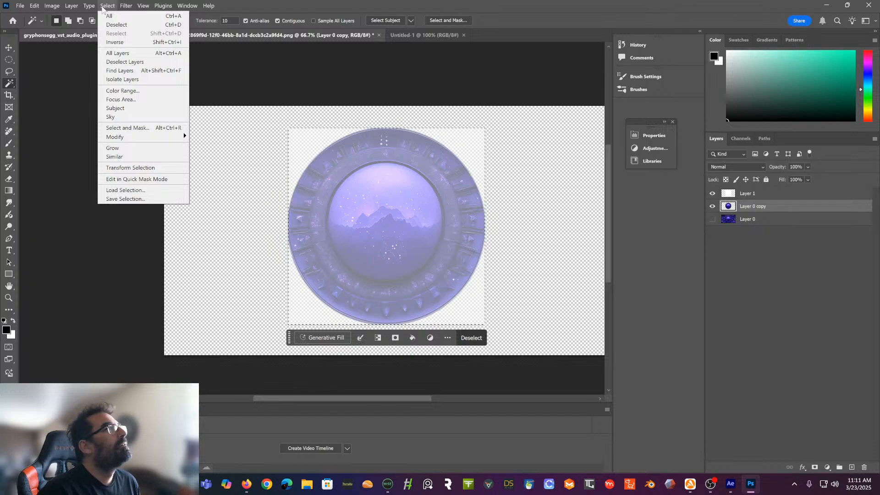
{"action": "mouse_move", "coordinate": [88, 8]}
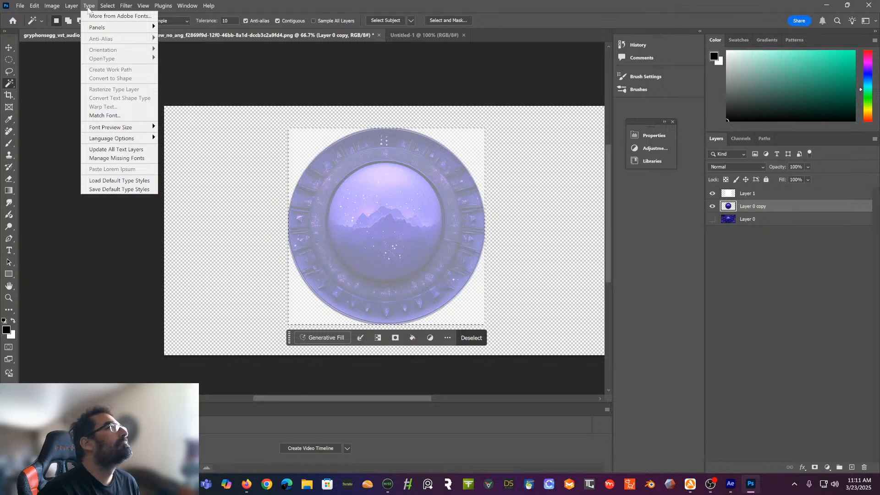
Invert the square selection and try to cut the area outside it from Layer 0 copy
{"action": "mouse_move", "coordinate": [109, 10]}
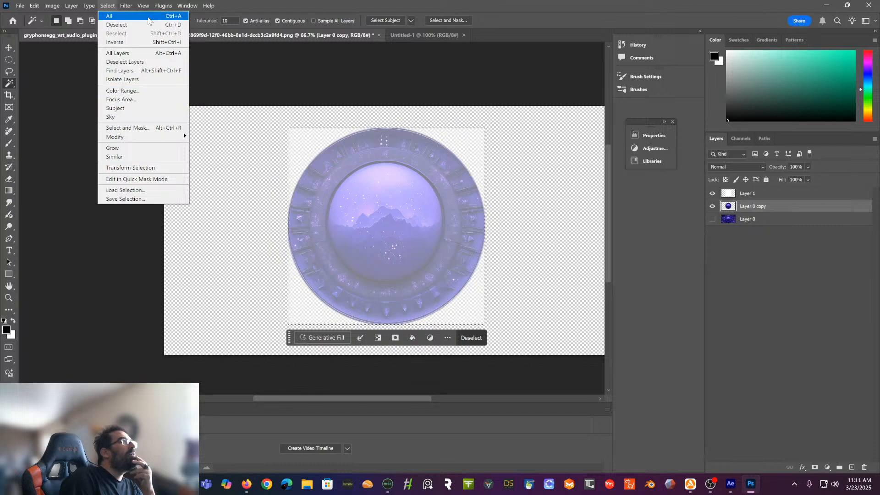
{"action": "left_click", "coordinate": [139, 42]}
{"action": "scroll", "coordinate": [260, 117], "scroll_direction": "down", "scroll_amount": 1}
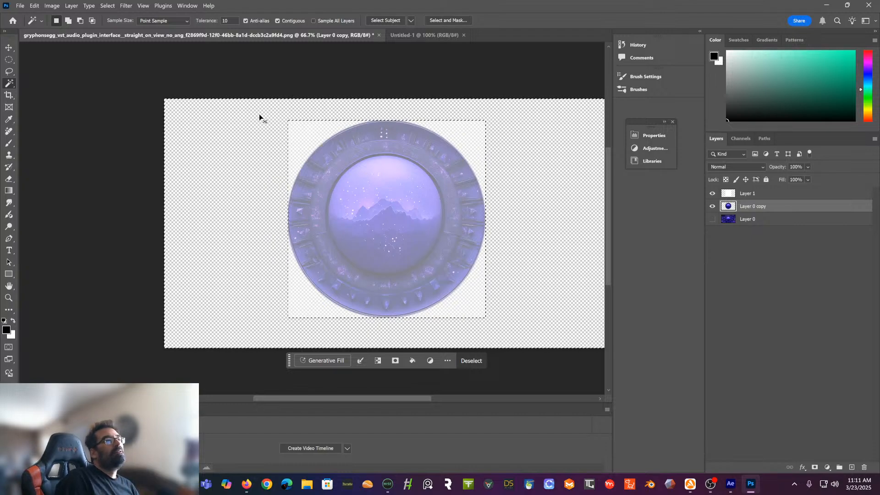
{"action": "scroll", "coordinate": [259, 117], "scroll_direction": "right", "scroll_amount": 3}
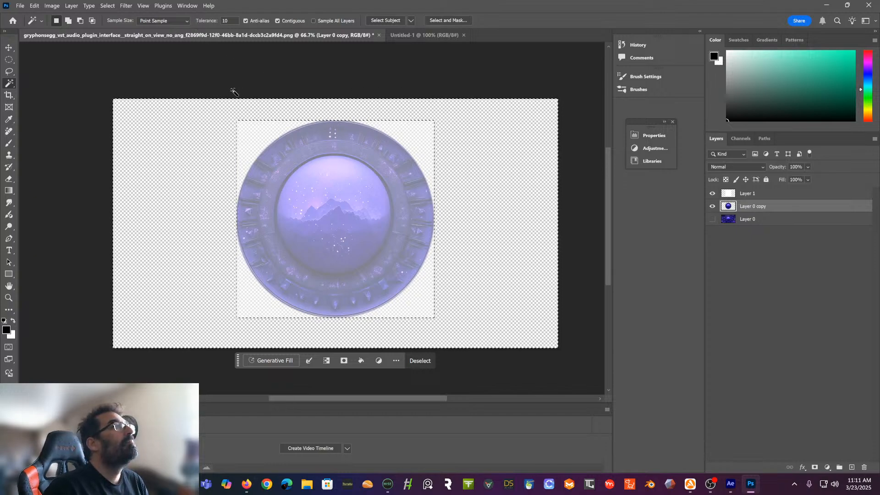
{"action": "left_click", "coordinate": [34, 6]}
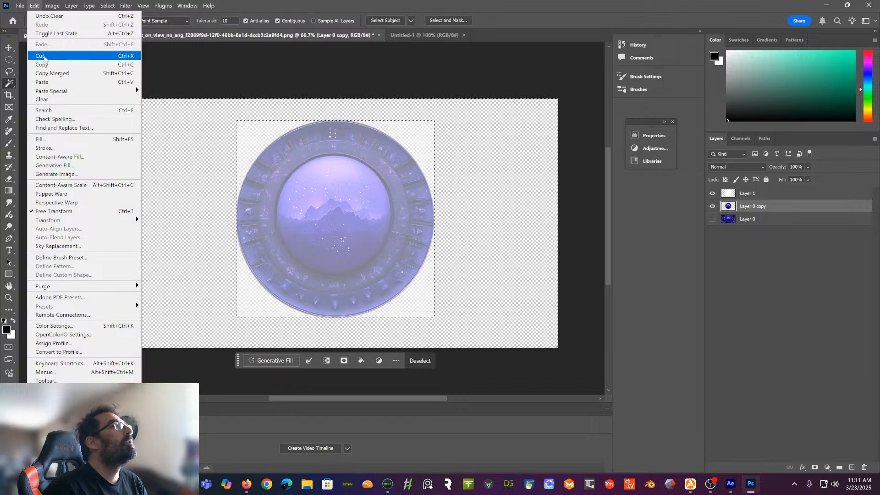
{"action": "left_click", "coordinate": [44, 56]}
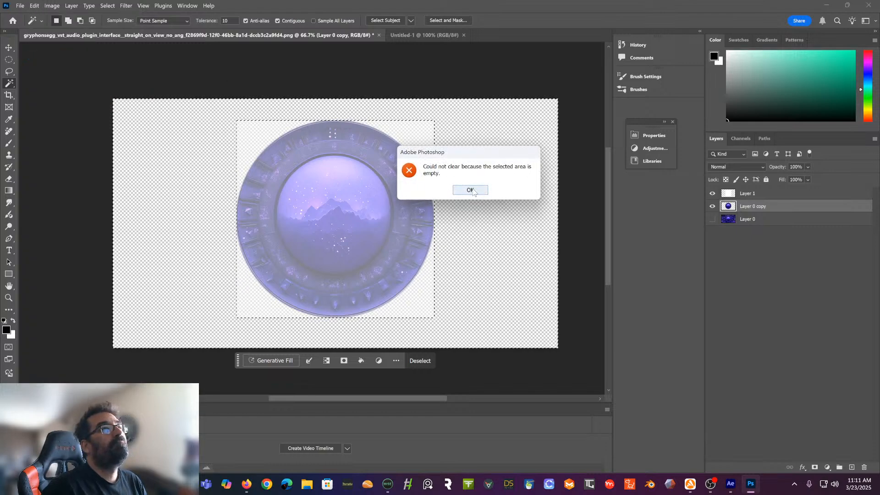
{"action": "left_click", "coordinate": [472, 190]}
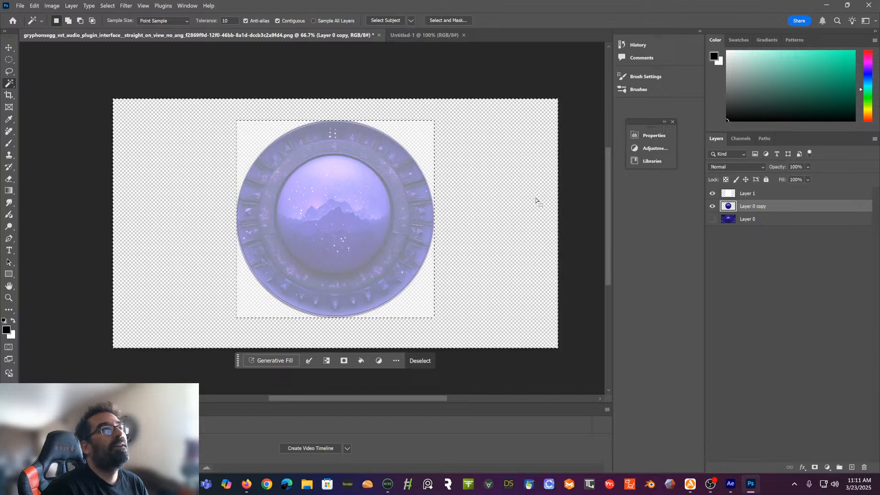
Show Layer 0, clear the selection, and make Layer 0 copy the active layer
{"action": "left_click", "coordinate": [713, 220]}
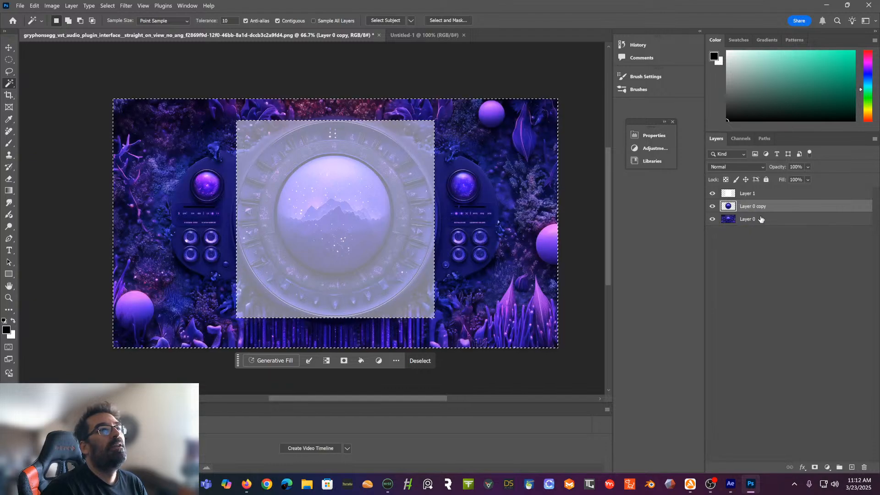
{"action": "left_click", "coordinate": [758, 264]}
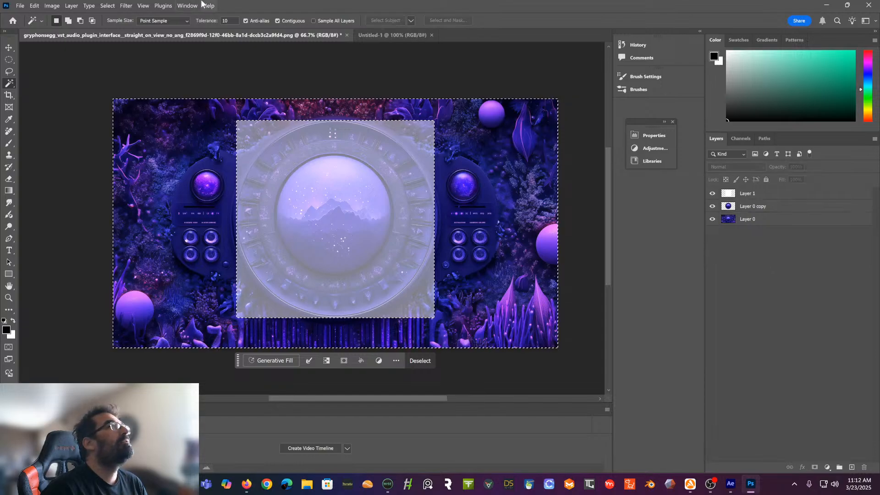
{"action": "left_click", "coordinate": [34, 6]}
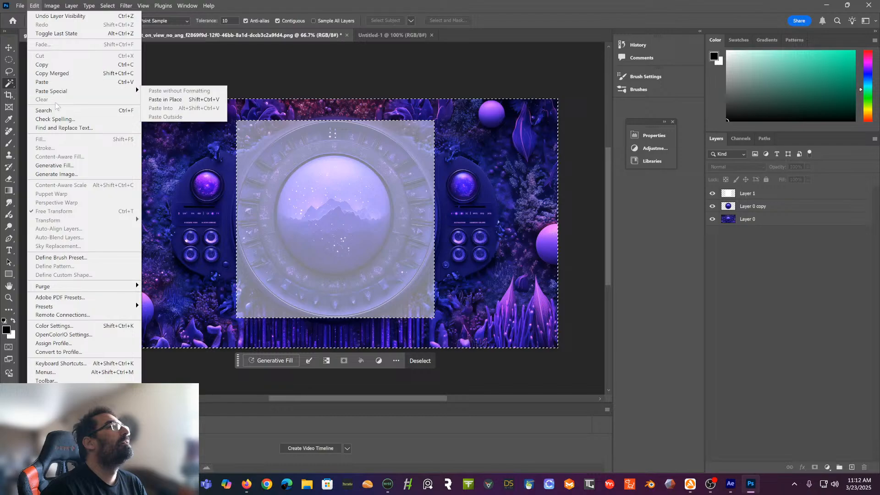
{"action": "left_click", "coordinate": [79, 6]}
{"action": "left_click", "coordinate": [107, 6]}
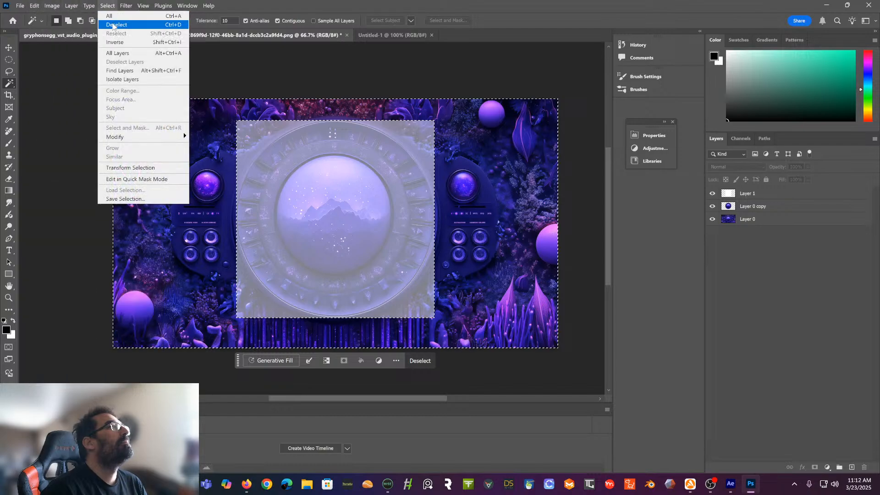
{"action": "left_click", "coordinate": [112, 25]}
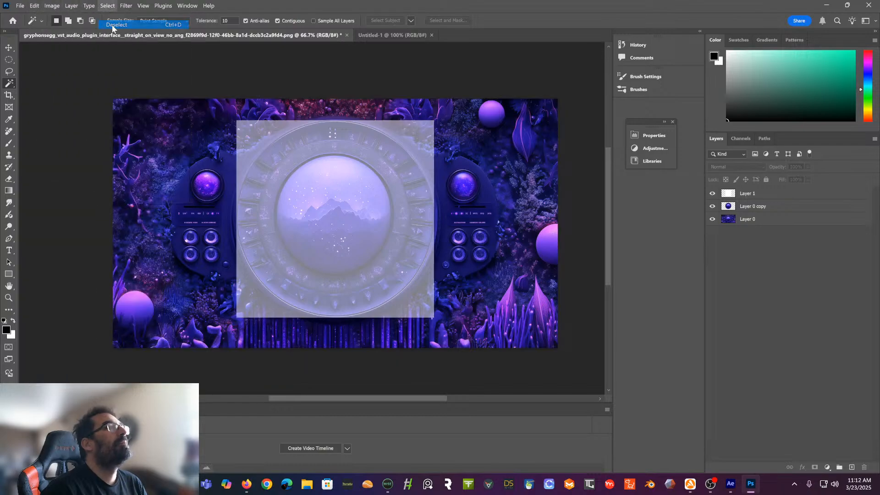
{"action": "left_click", "coordinate": [769, 208]}
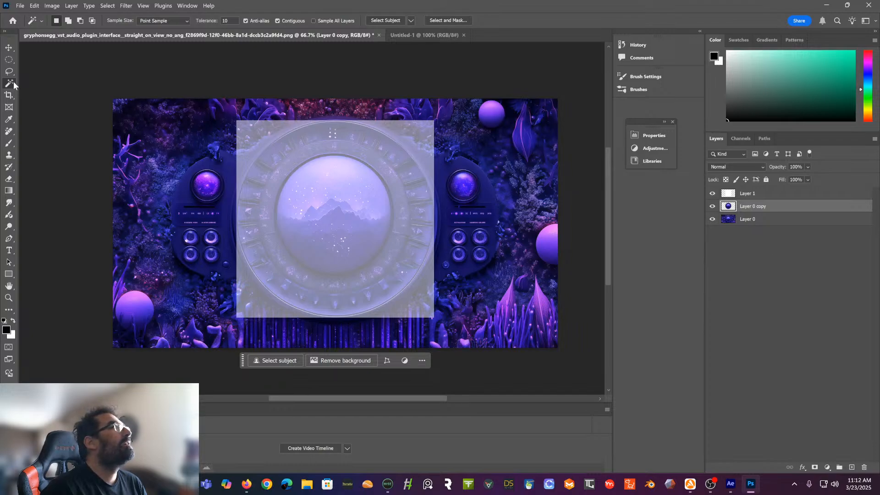
{"action": "key", "text": "v"}
{"action": "left_click", "coordinate": [147, 111]}
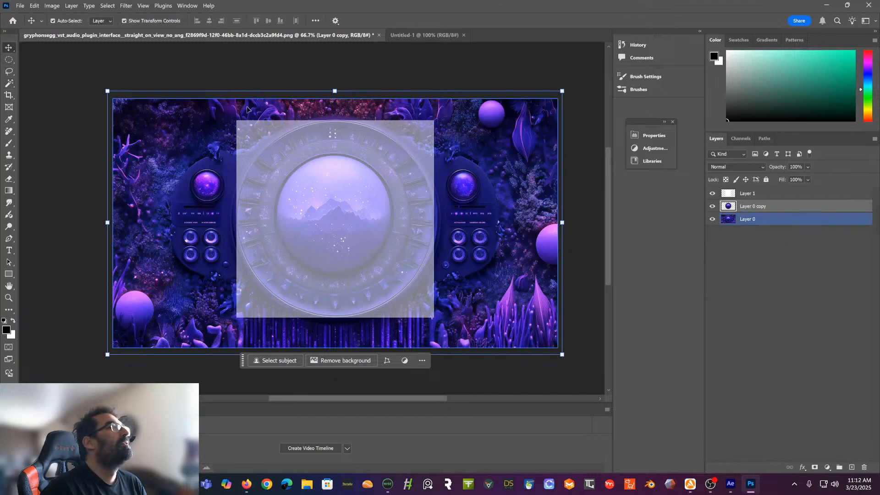
{"action": "left_click", "coordinate": [291, 138]}
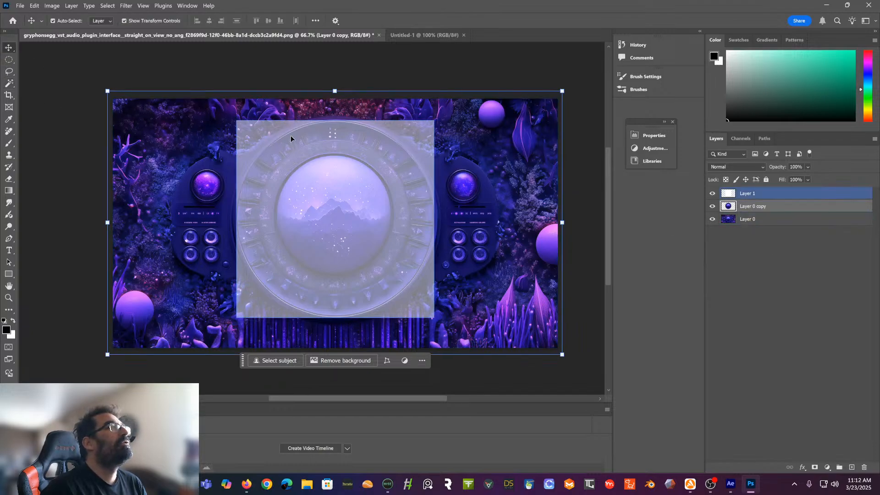
{"action": "left_click", "coordinate": [412, 227]}
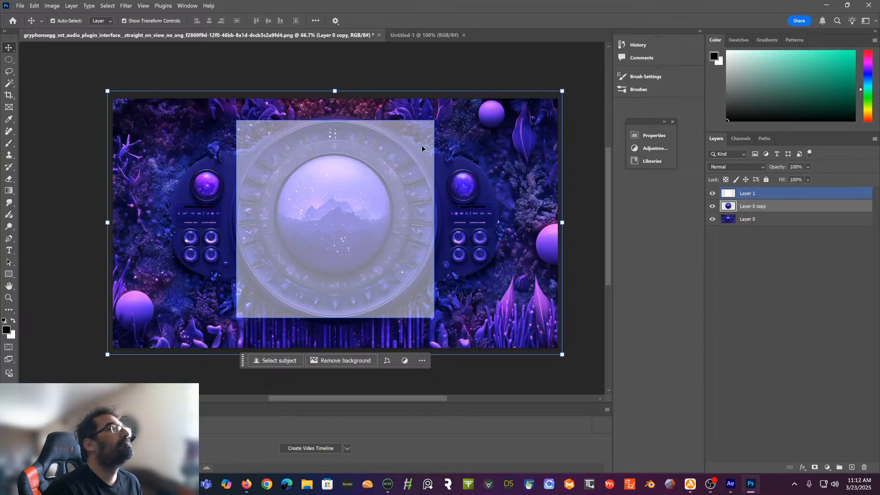
{"action": "left_click", "coordinate": [729, 193]}
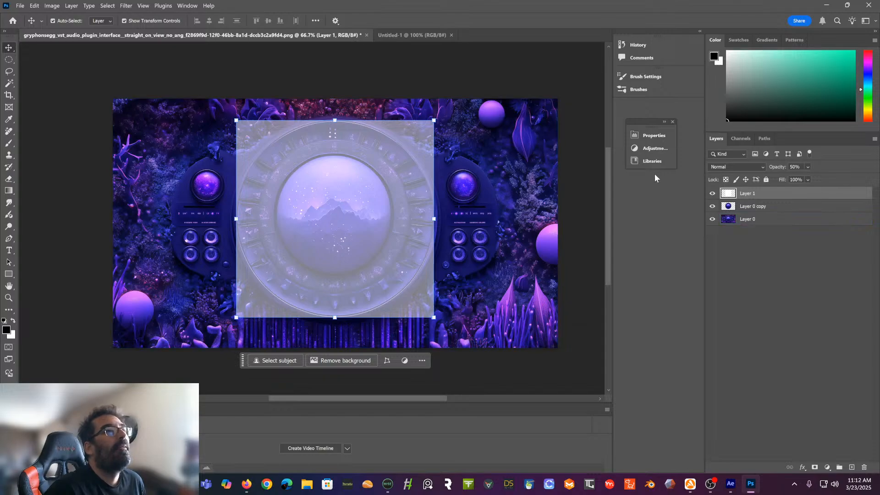
{"action": "left_click", "coordinate": [776, 206]}
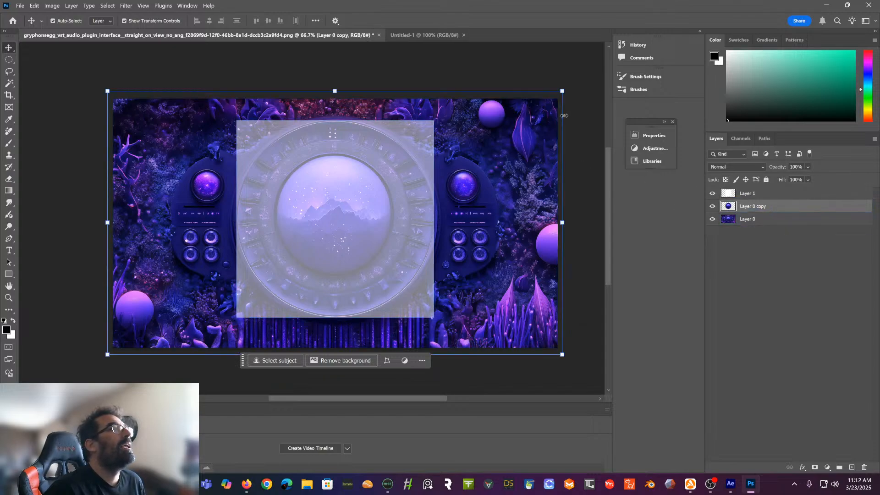
Select the white square on Layer 1 with the Magic Wand tool and make Layer 0 copy the active layer
{"action": "left_click", "coordinate": [785, 196]}
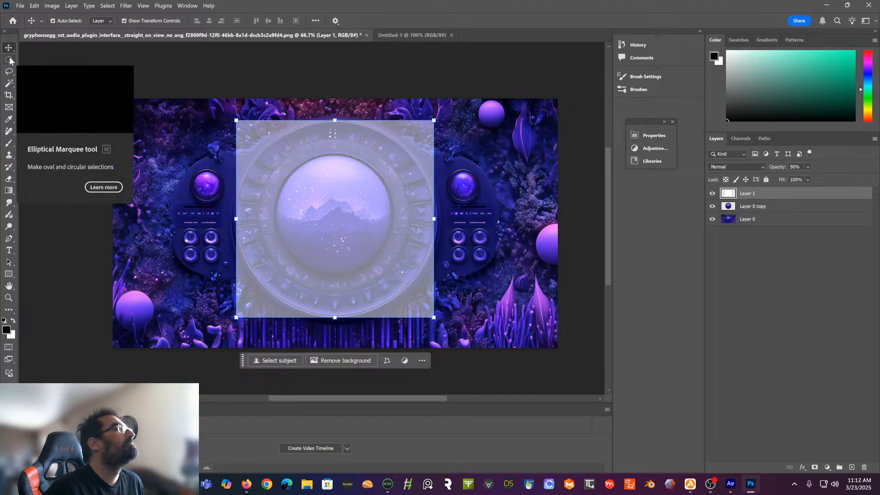
{"action": "left_click", "coordinate": [10, 85]}
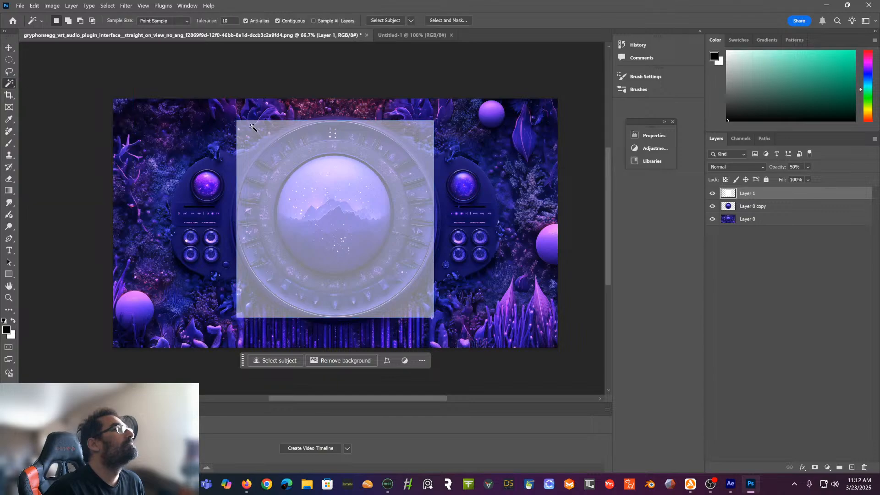
{"action": "left_click", "coordinate": [315, 127]}
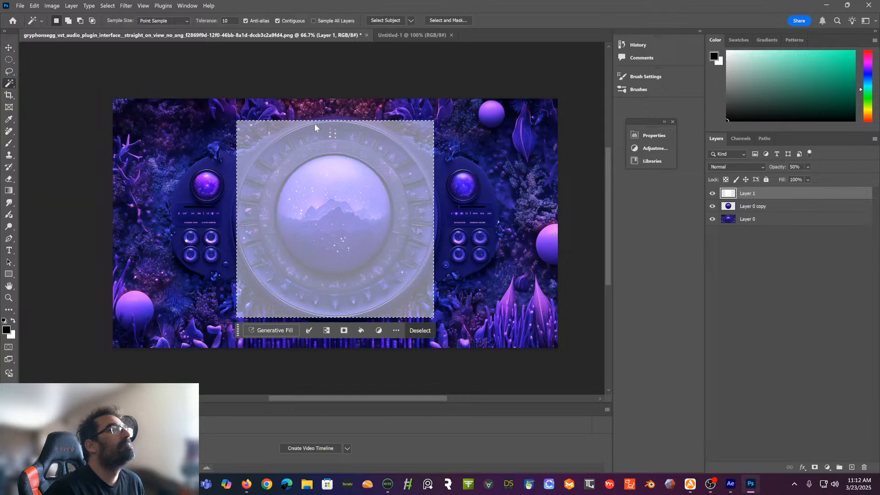
{"action": "left_click", "coordinate": [763, 207]}
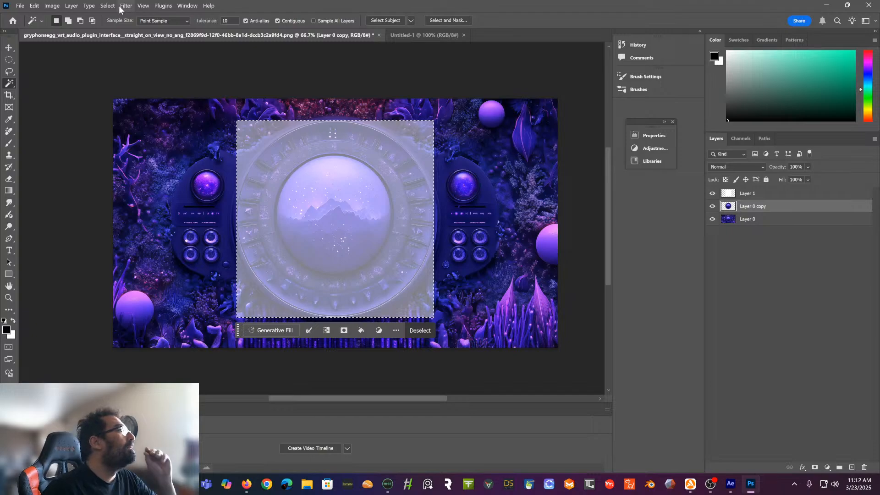
Hide Layer 1 and Layer 0, leaving only Layer 0 copy shown
{"action": "left_click", "coordinate": [35, 5]}
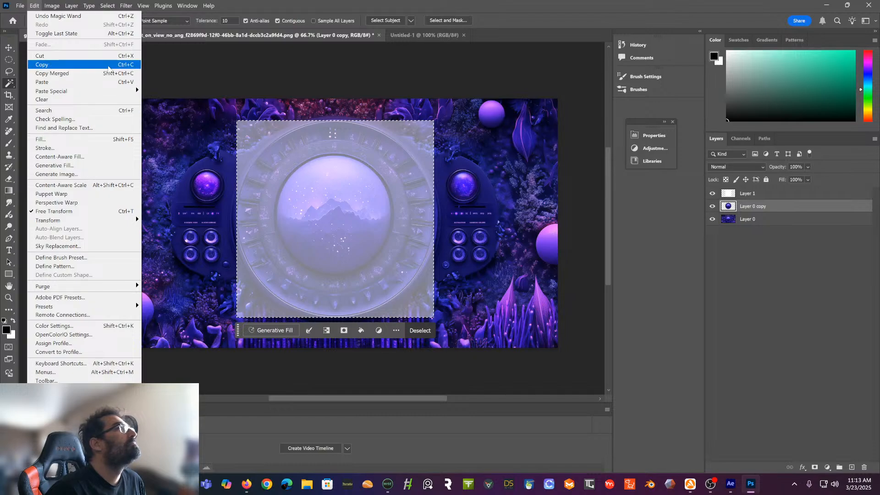
{"action": "mouse_move", "coordinate": [64, 5]}
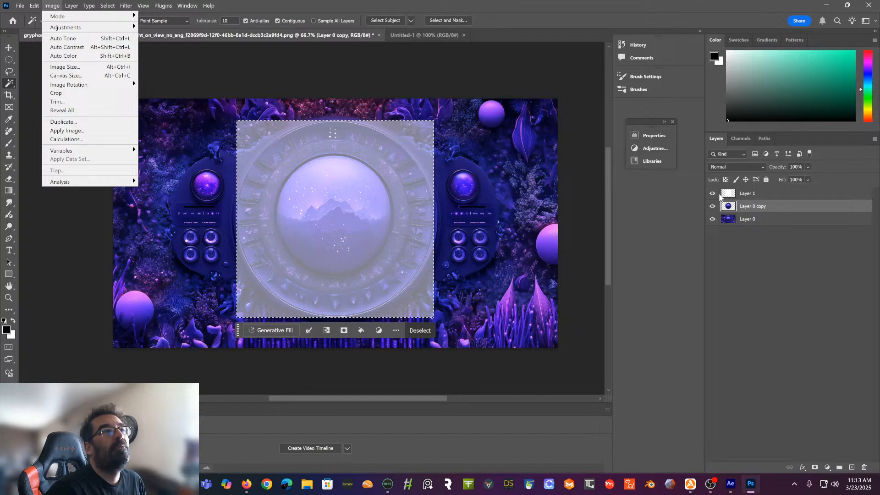
{"action": "left_click", "coordinate": [713, 193]}
{"action": "left_click", "coordinate": [713, 219]}
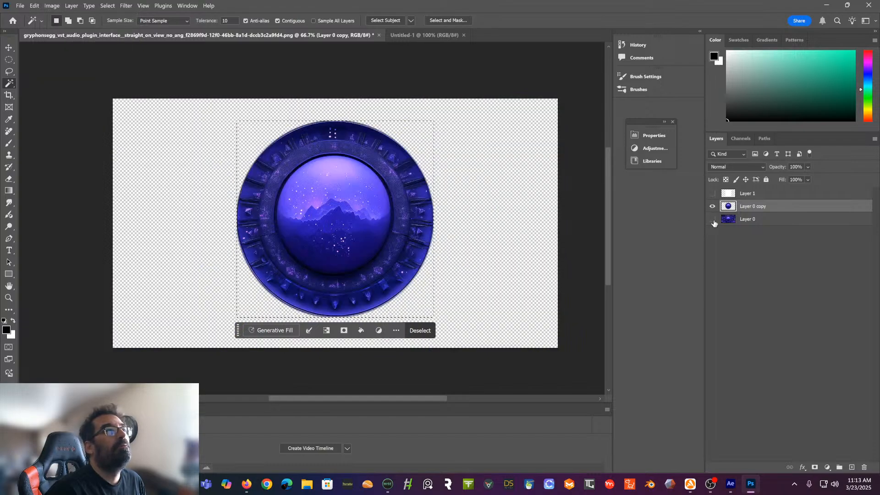
Try cropping the canvas to the square selection around the isolated dial and undo the crop
{"action": "left_click", "coordinate": [51, 5]}
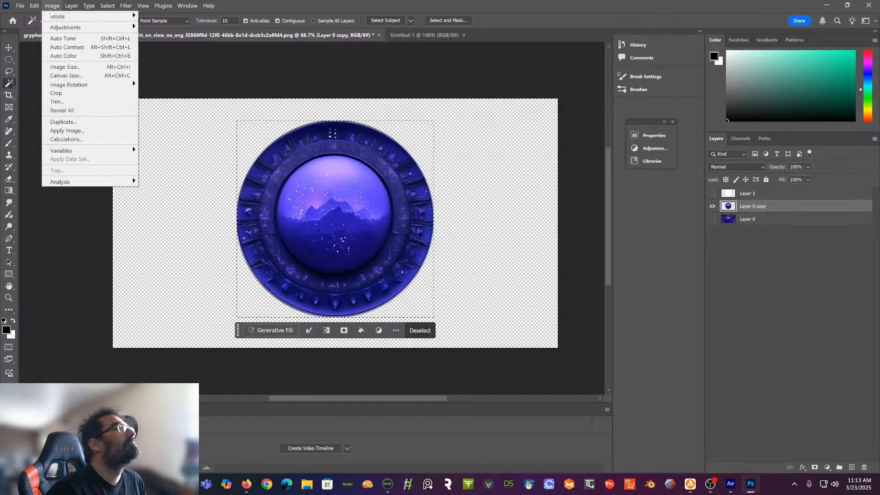
{"action": "left_click", "coordinate": [69, 95]}
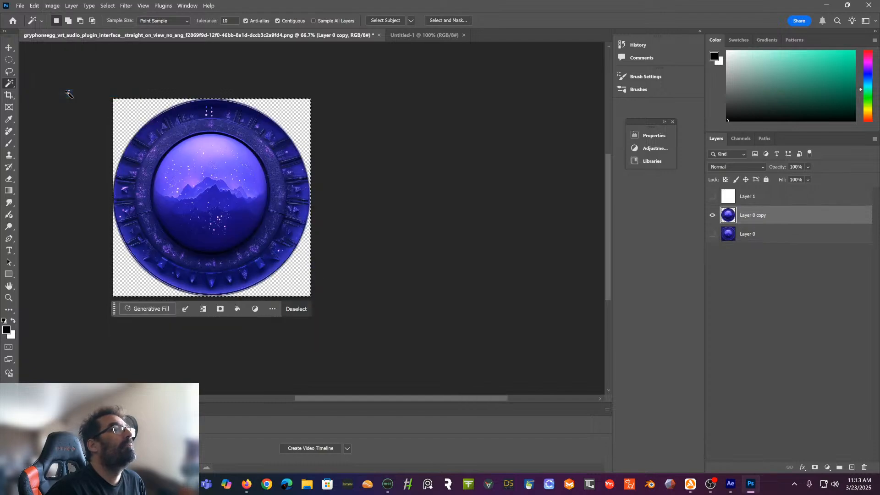
{"action": "left_click", "coordinate": [35, 6]}
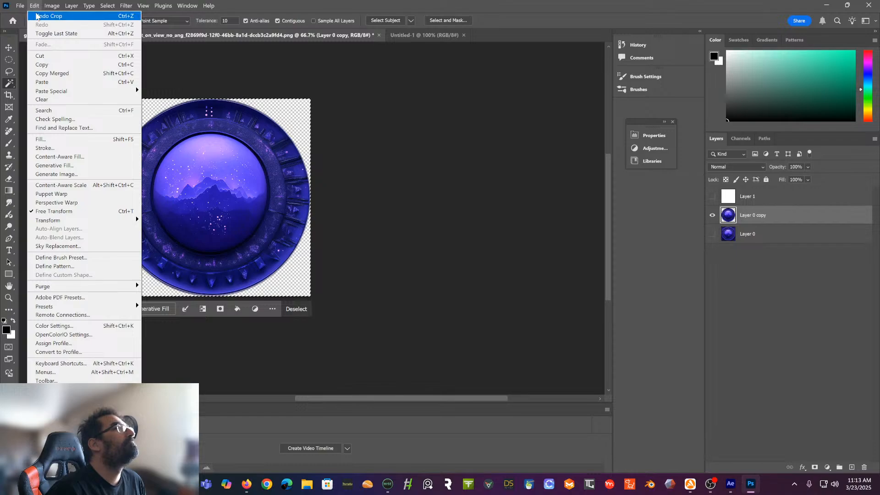
{"action": "left_click", "coordinate": [46, 16]}
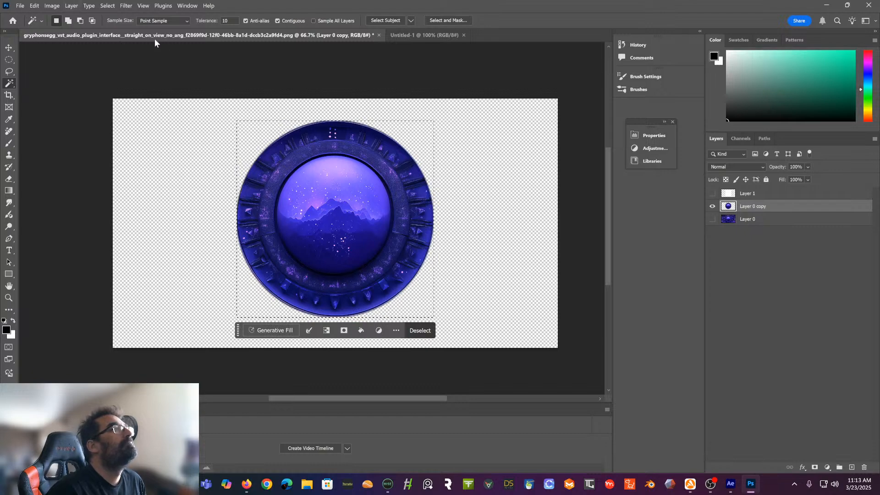
Save the layered document as a Photoshop file named dream main in the Dream folder inside red specter VSTs
{"action": "left_click", "coordinate": [23, 5]}
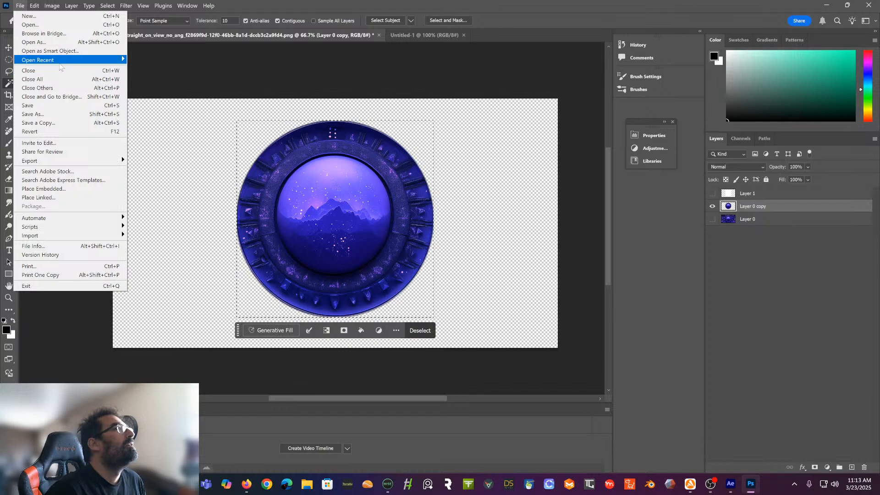
{"action": "left_click", "coordinate": [62, 123]}
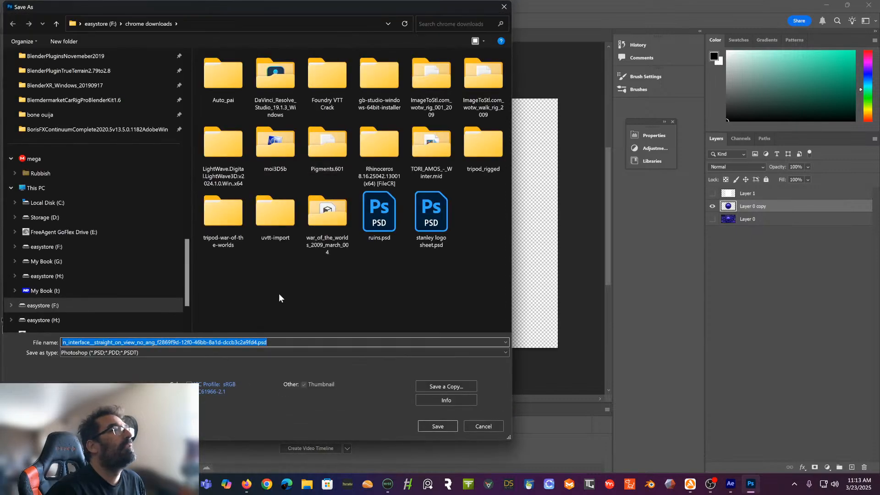
{"action": "left_click", "coordinate": [98, 23]}
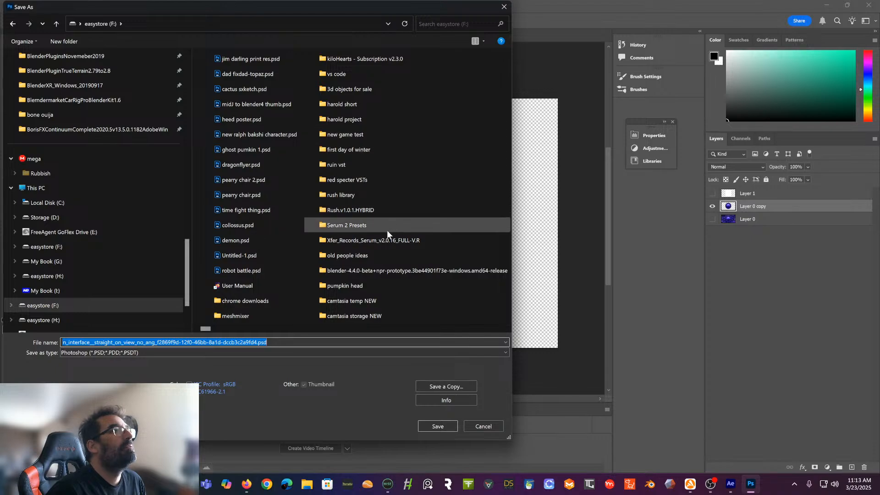
{"action": "left_click", "coordinate": [384, 177]}
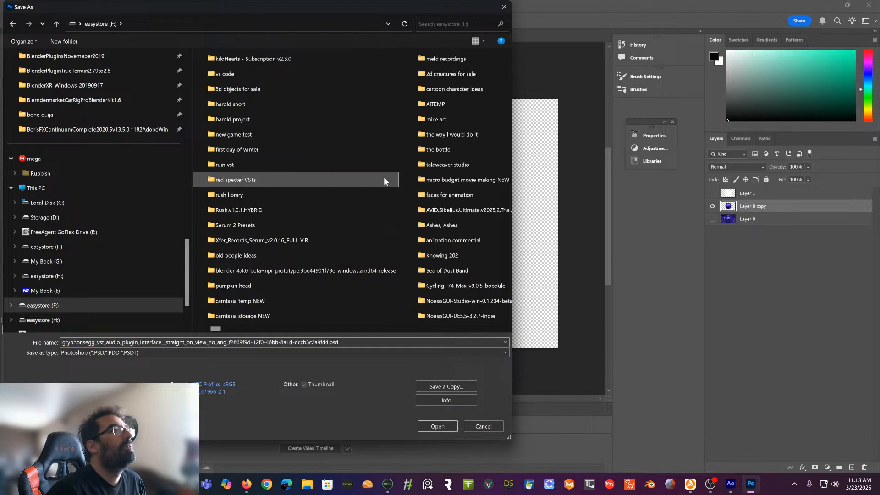
{"action": "double_click", "coordinate": [383, 180]}
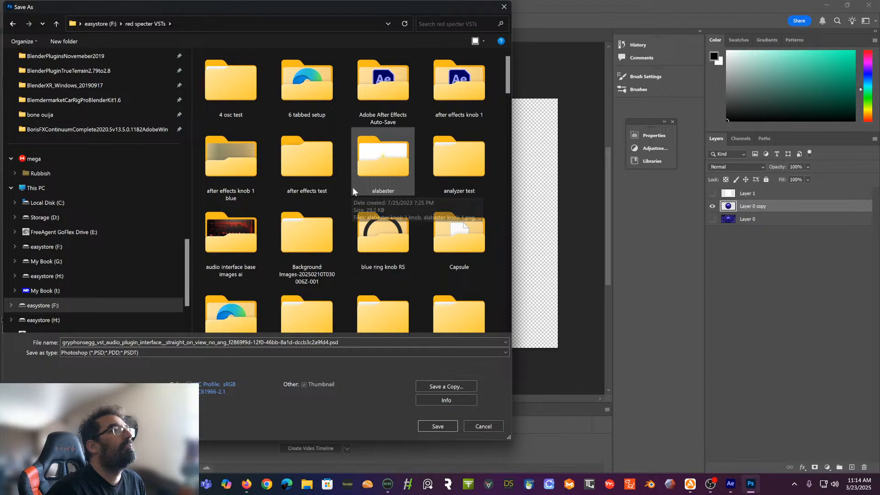
{"action": "scroll", "coordinate": [354, 188], "scroll_direction": "down", "scroll_amount": 5}
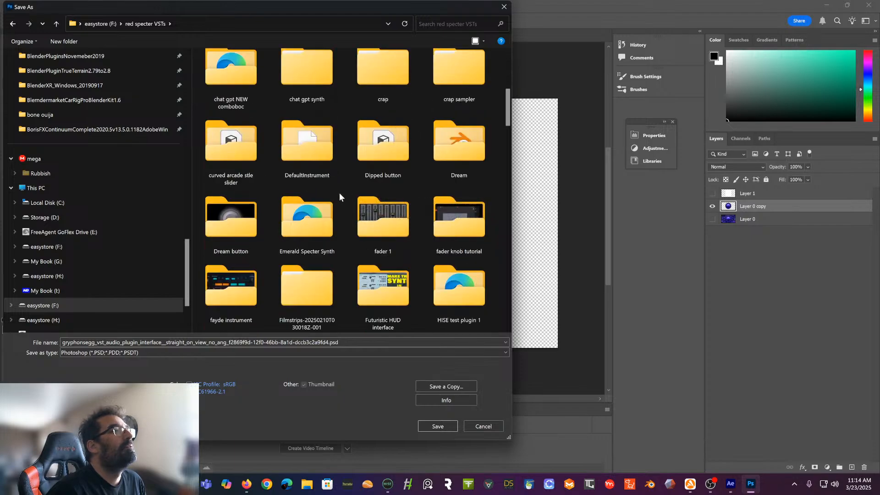
{"action": "double_click", "coordinate": [468, 155]}
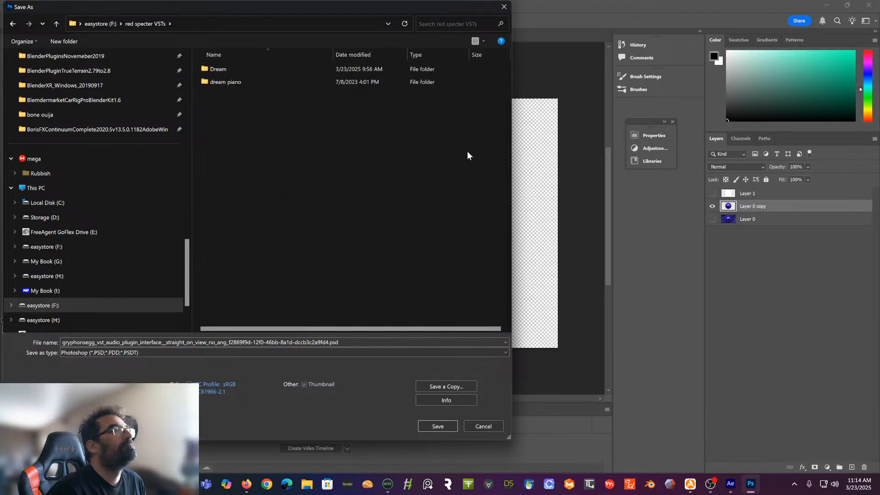
{"action": "left_click", "coordinate": [349, 342]}
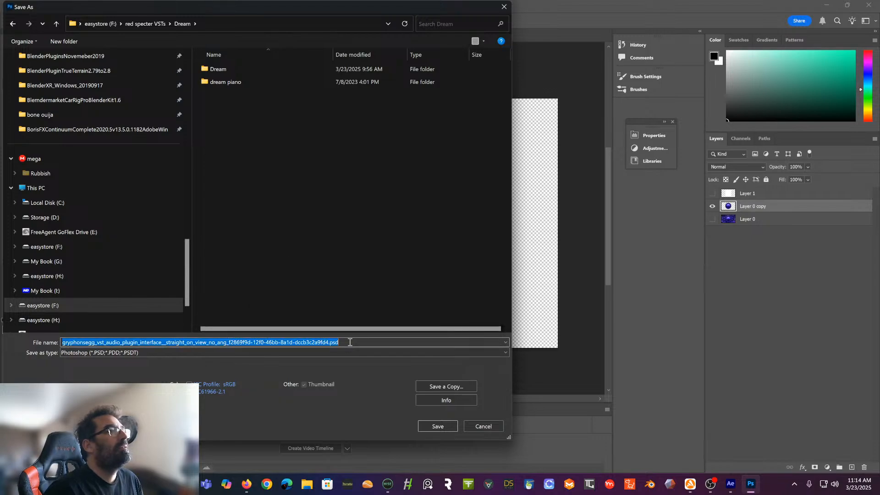
{"action": "type", "text": "dream main"}
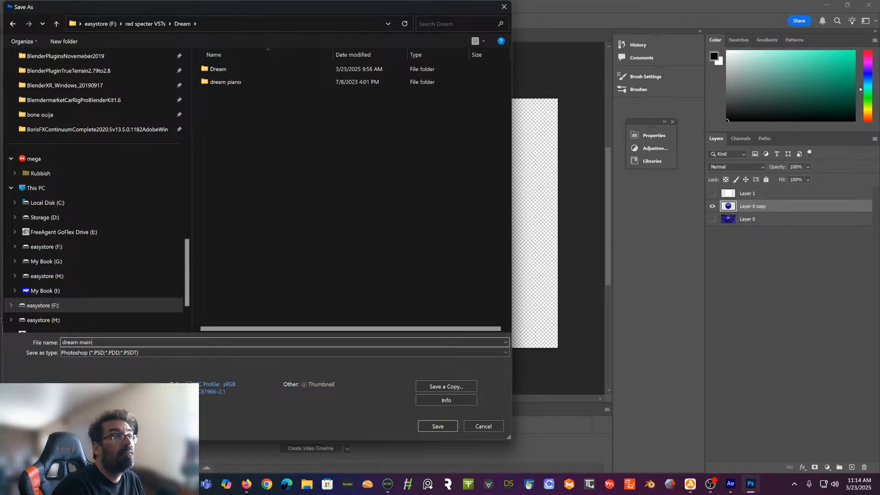
{"action": "key", "text": "Return"}
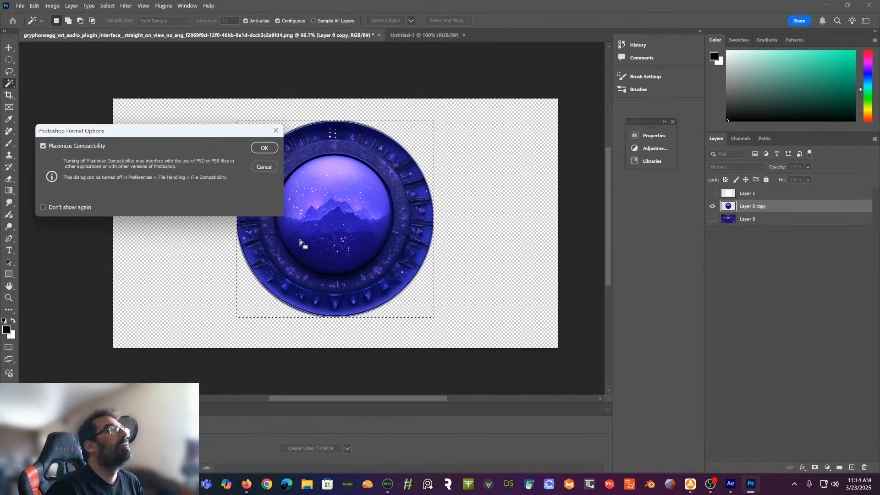
{"action": "left_click", "coordinate": [269, 148]}
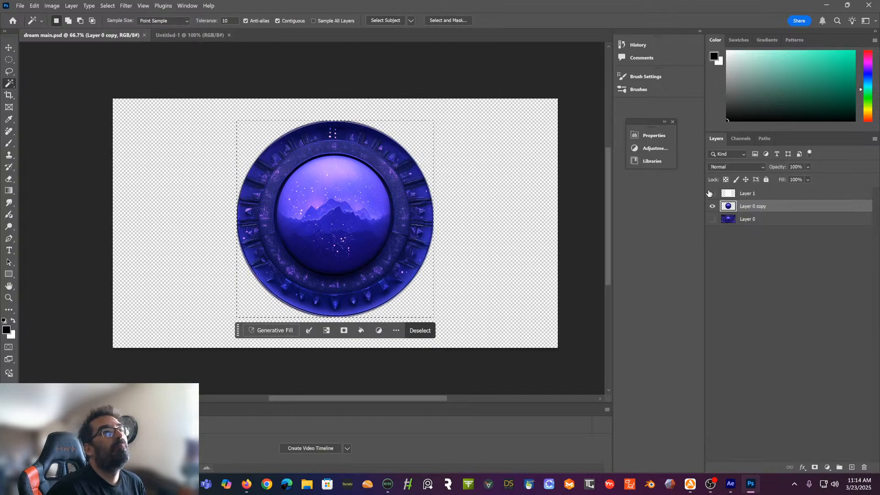
Crop the canvas to the square selection and save the cropped document as dream knob in the same Dream folder
{"action": "left_click", "coordinate": [51, 5]}
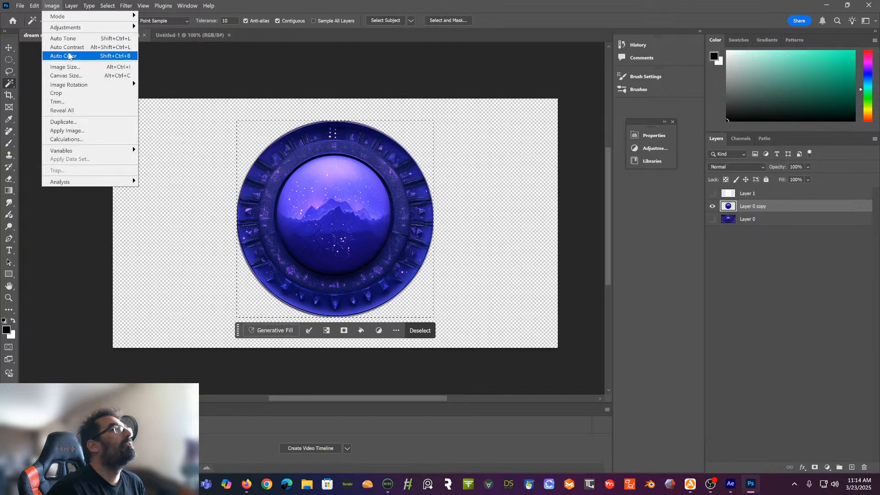
{"action": "left_click", "coordinate": [64, 94]}
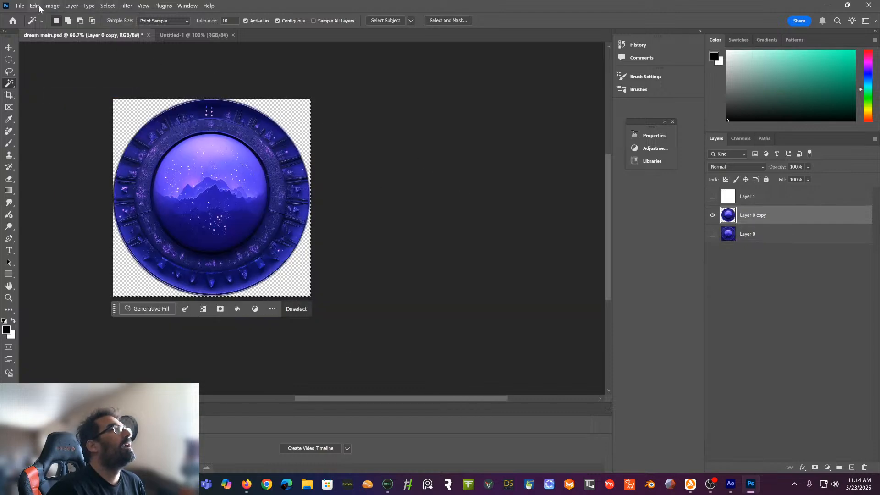
{"action": "left_click", "coordinate": [20, 6]}
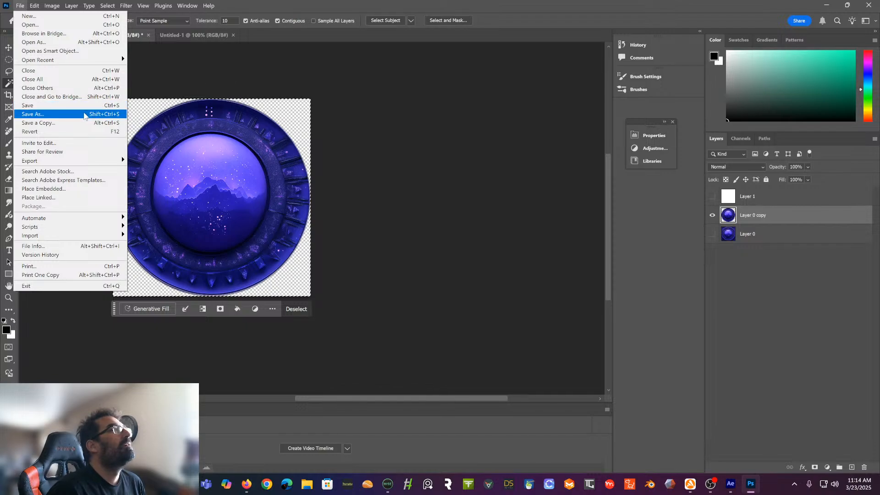
{"action": "left_click", "coordinate": [76, 114]}
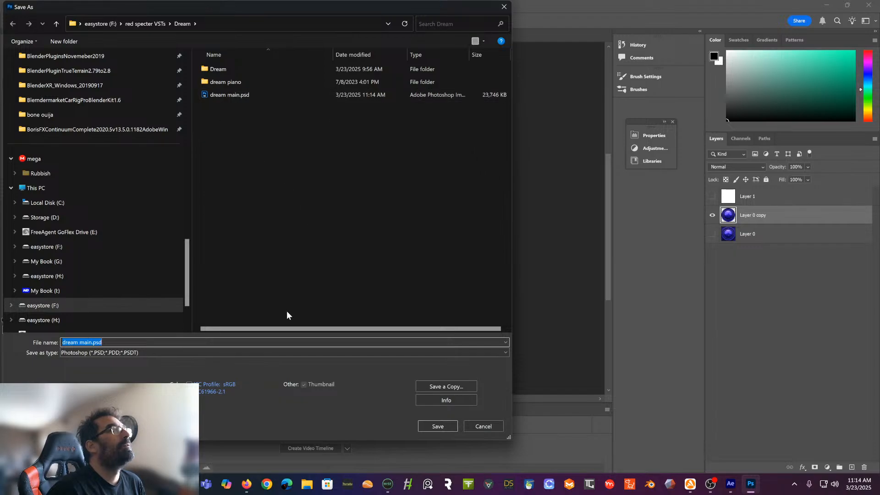
{"action": "type", "text": "dream knob"}
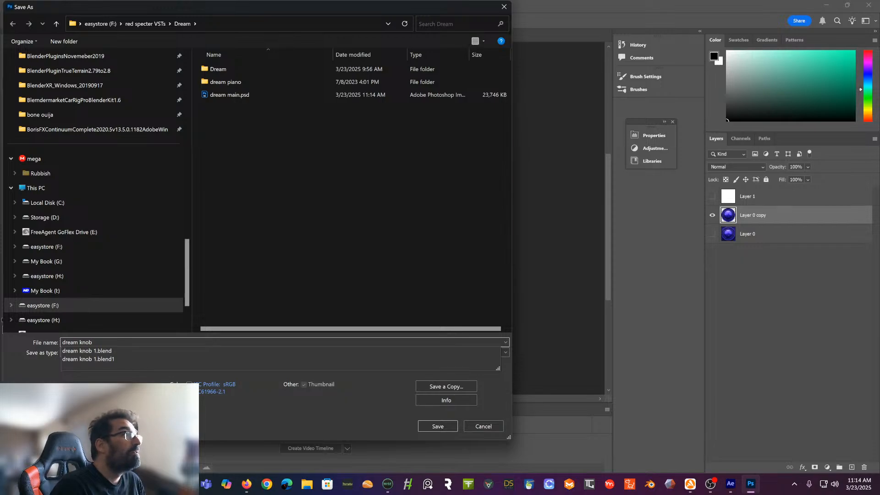
{"action": "key", "text": "Return"}
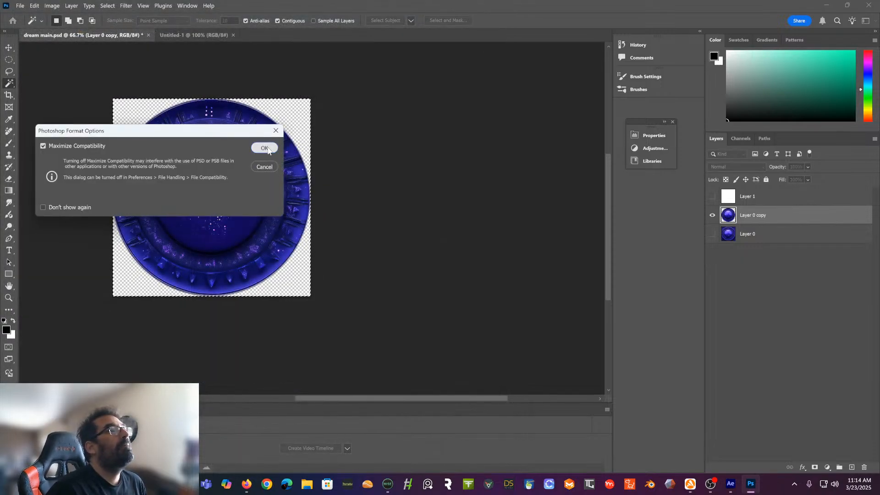
{"action": "left_click", "coordinate": [265, 148]}
Try to reopen dream main.psd from the recent files and look at the Untitled-1 document
{"action": "left_click", "coordinate": [20, 5]}
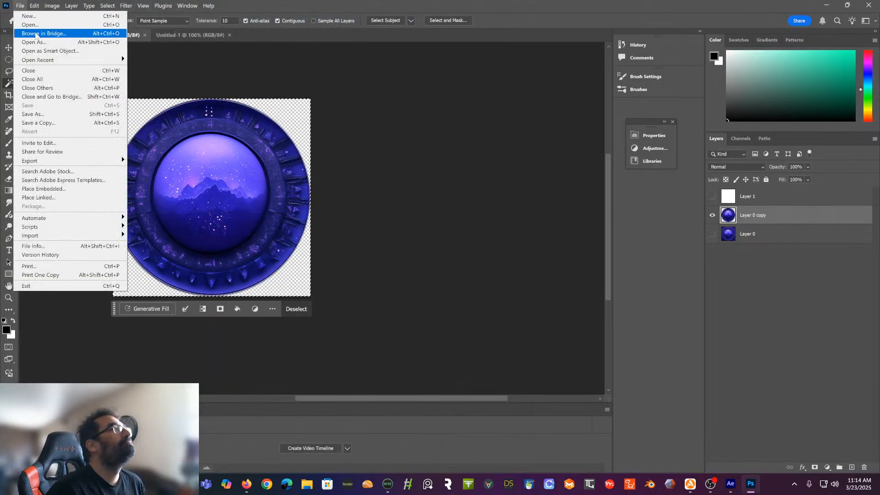
{"action": "mouse_move", "coordinate": [54, 62]}
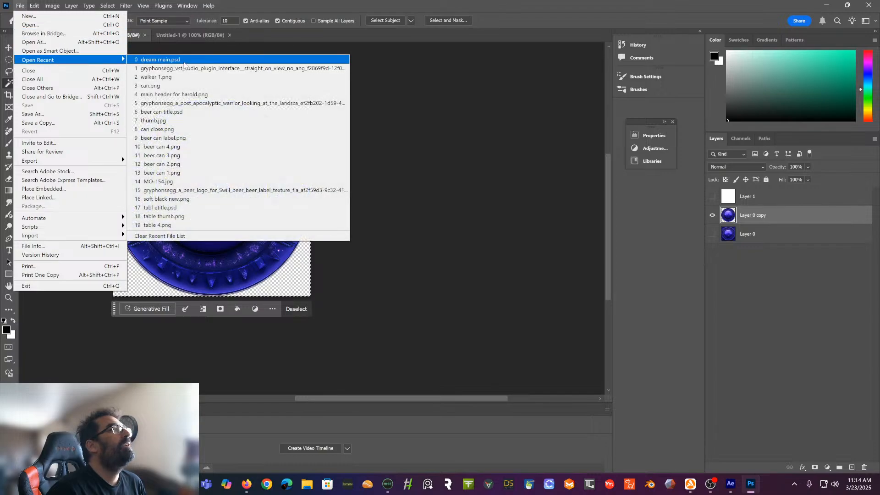
{"action": "left_click", "coordinate": [195, 60]}
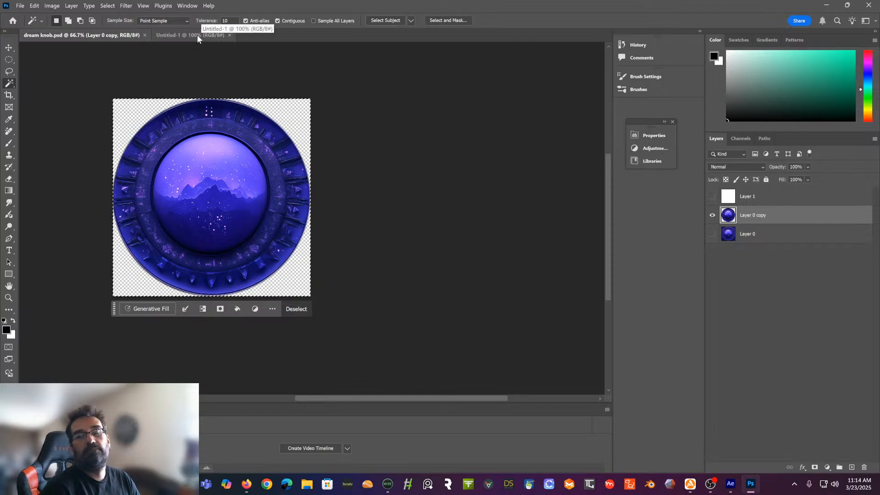
{"action": "left_click", "coordinate": [183, 33]}
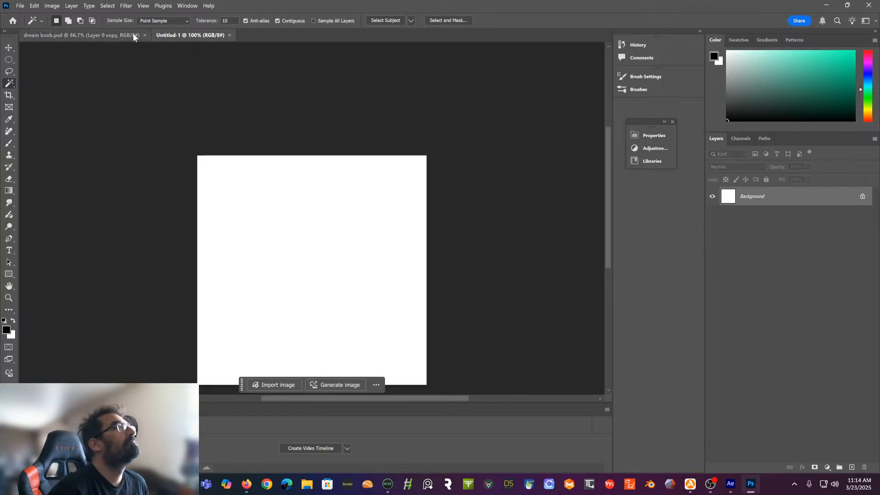
{"action": "left_click", "coordinate": [92, 34]}
Open the recently used dream main.psd alongside dream knob.psd
{"action": "left_click", "coordinate": [20, 5]}
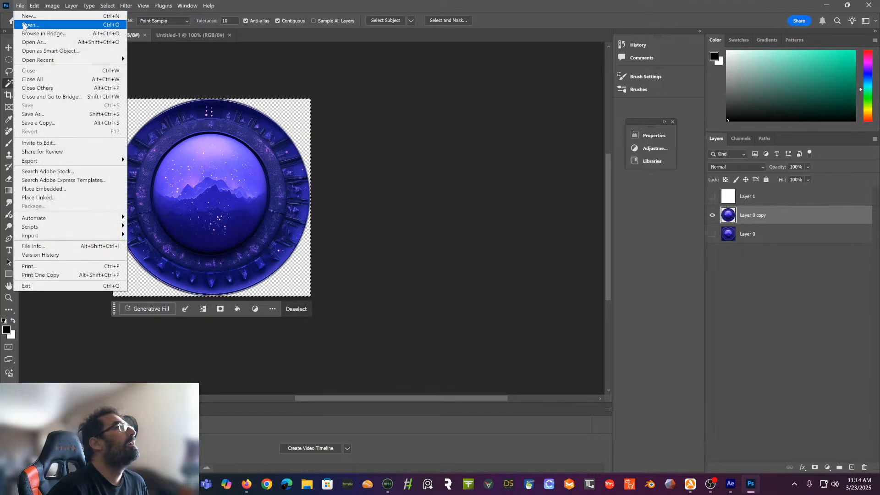
{"action": "mouse_move", "coordinate": [56, 60]}
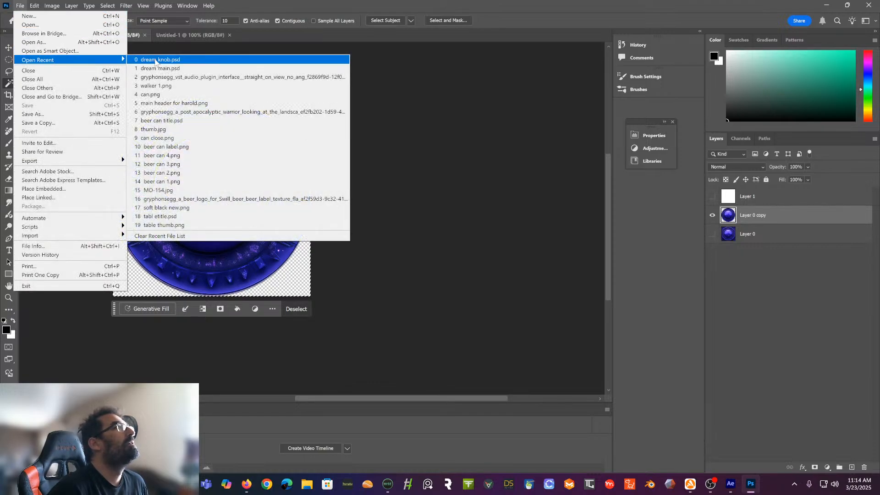
{"action": "left_click", "coordinate": [168, 69]}
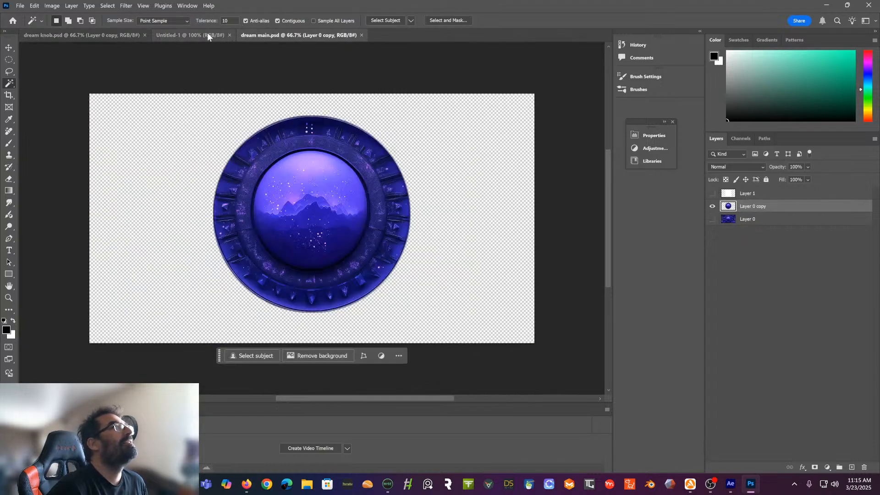
Copy the cropped dial layer from dream knob.psd into dream main.psd and delete Layer 0 copy there
{"action": "left_click", "coordinate": [108, 34]}
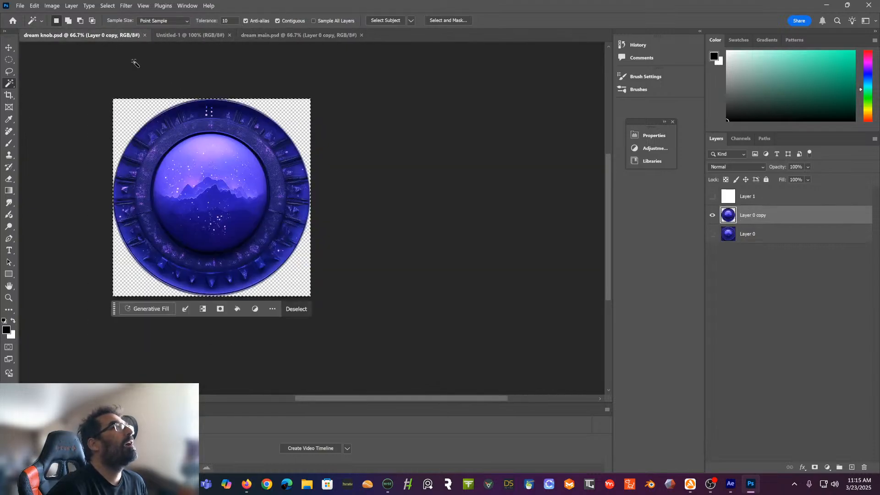
{"action": "key", "text": "v"}
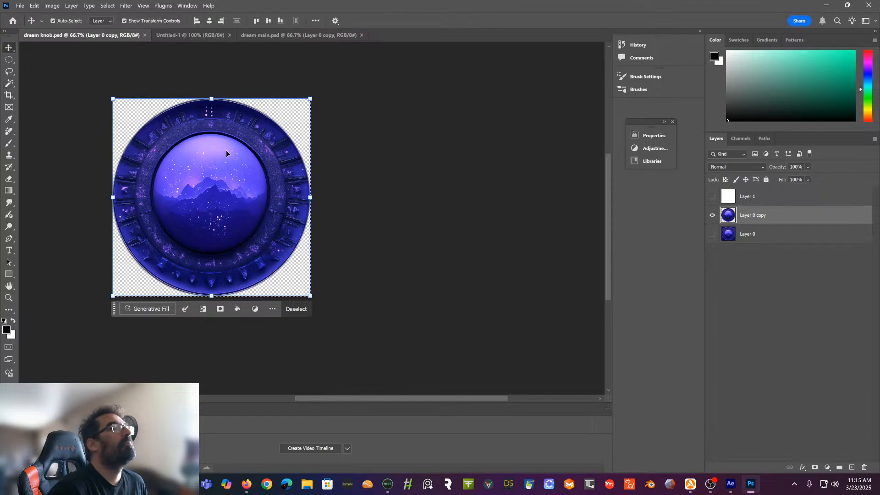
{"action": "left_click_drag", "start_coordinate": [206, 129], "coordinate": [237, 146]}
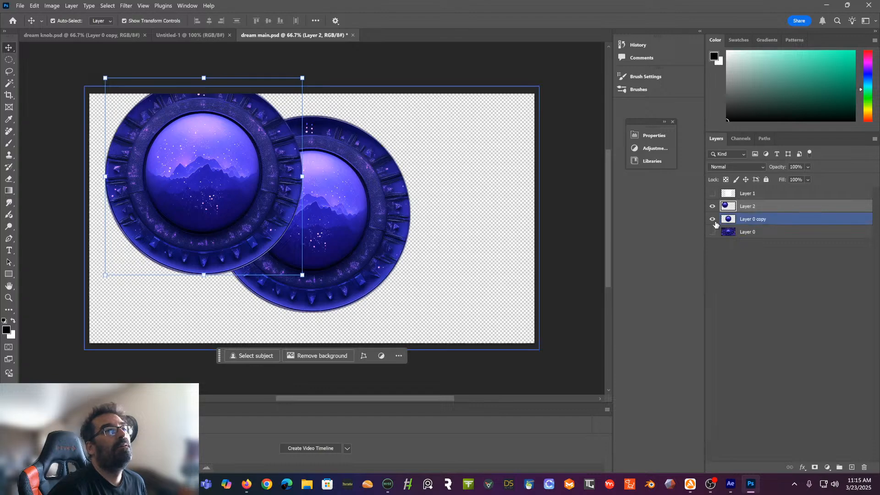
{"action": "left_click", "coordinate": [767, 221]}
{"action": "key", "text": "Delete"}
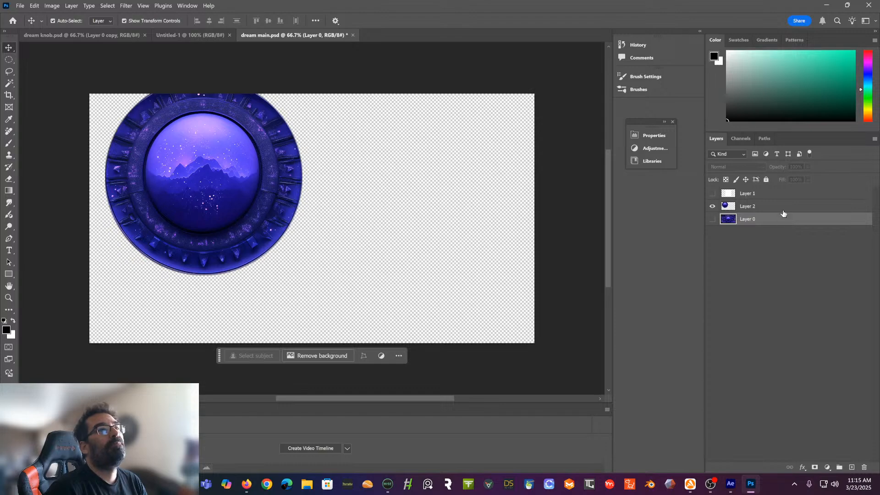
Show Layer 0 and move the dial on Layer 2 exactly over the original dial in the interface image
{"action": "left_click", "coordinate": [781, 211]}
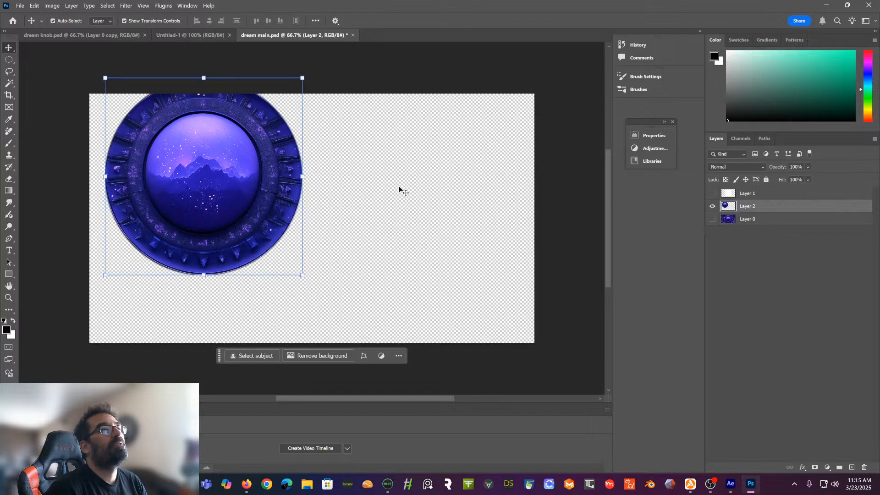
{"action": "left_click", "coordinate": [713, 219]}
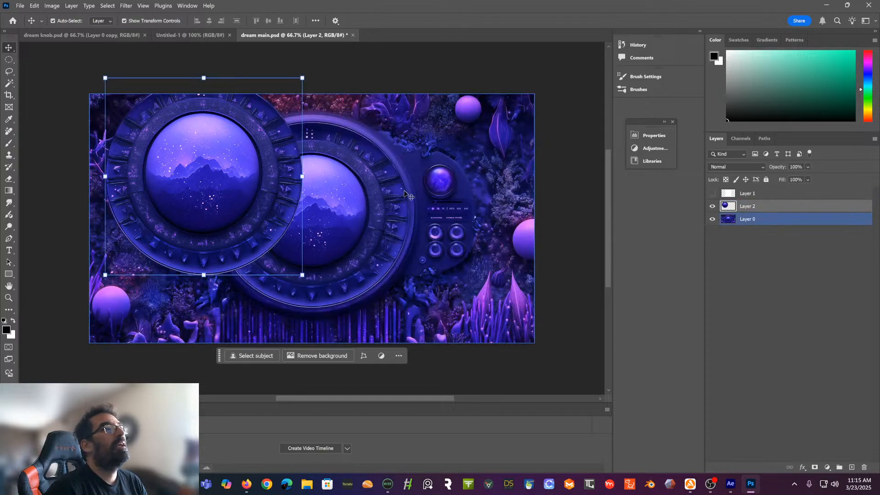
{"action": "left_click_drag", "start_coordinate": [223, 175], "coordinate": [332, 218]}
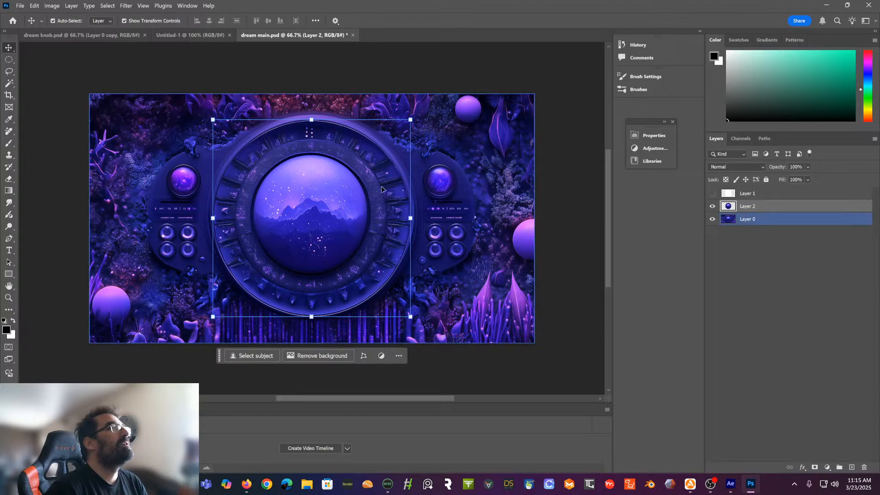
Rotate the dial on Layer 2 clockwise by about 4.8° and apply the transform
{"action": "left_click_drag", "start_coordinate": [394, 113], "coordinate": [292, 174]}
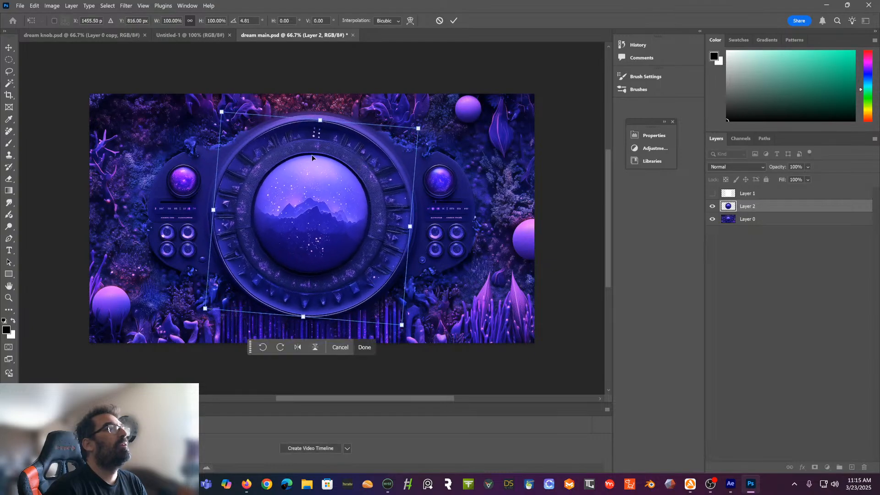
{"action": "left_click", "coordinate": [8, 47]}
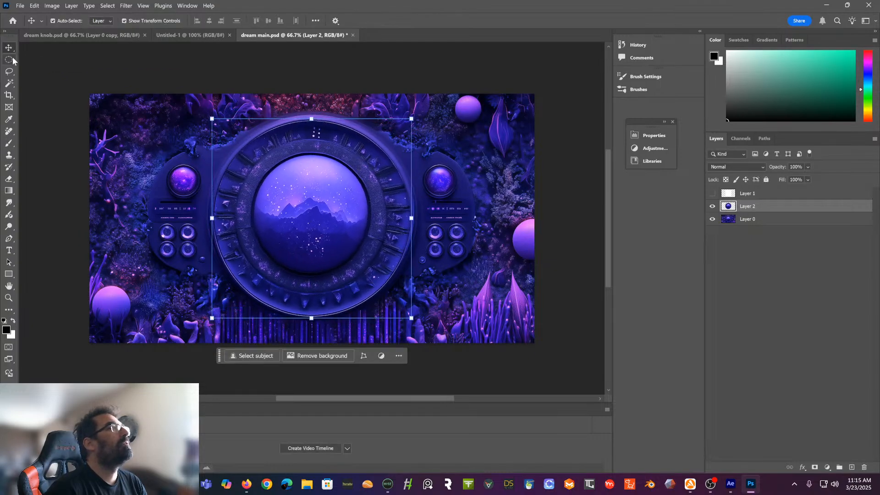
{"action": "left_click", "coordinate": [45, 80]}
{"action": "left_click", "coordinate": [169, 114]}
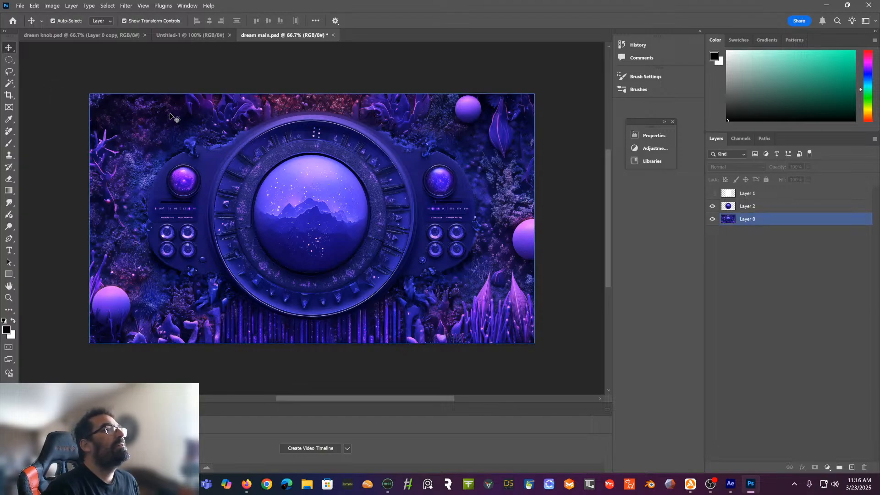
{"action": "left_click", "coordinate": [82, 93]}
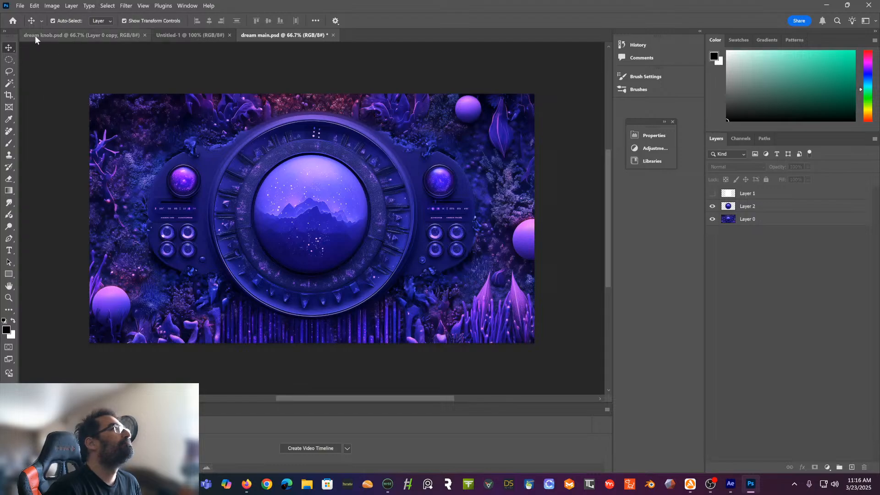
{"action": "left_click", "coordinate": [310, 179]}
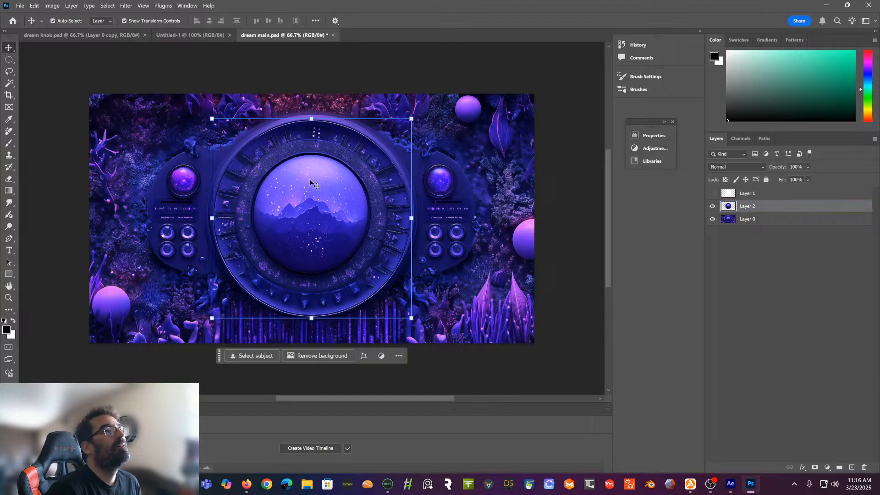
{"action": "left_click", "coordinate": [51, 6]}
{"action": "mouse_move", "coordinate": [57, 29]}
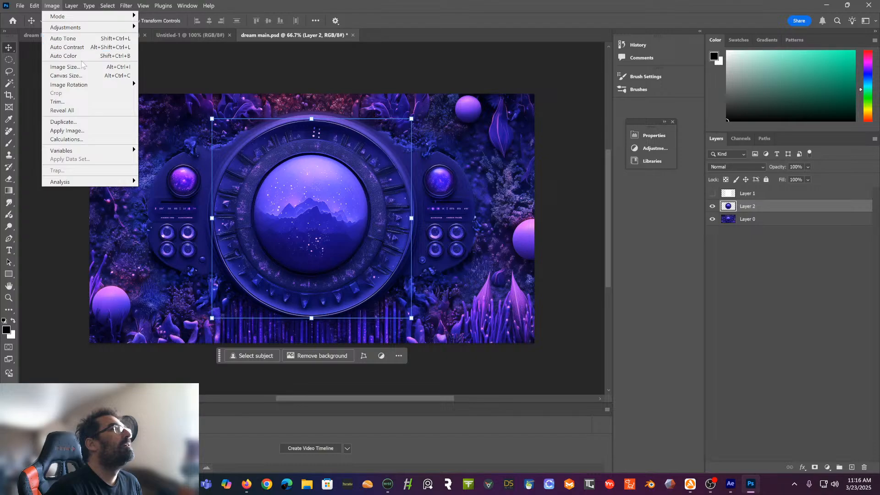
{"action": "mouse_move", "coordinate": [32, 9]}
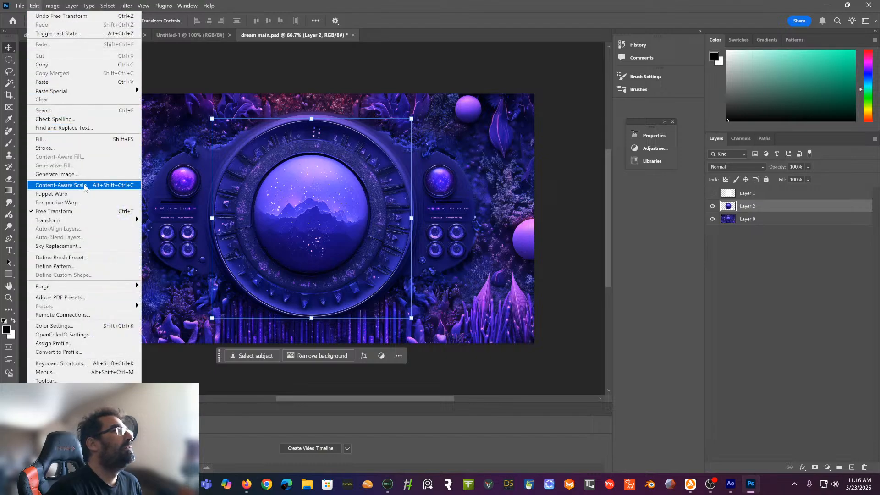
{"action": "mouse_move", "coordinate": [97, 308]}
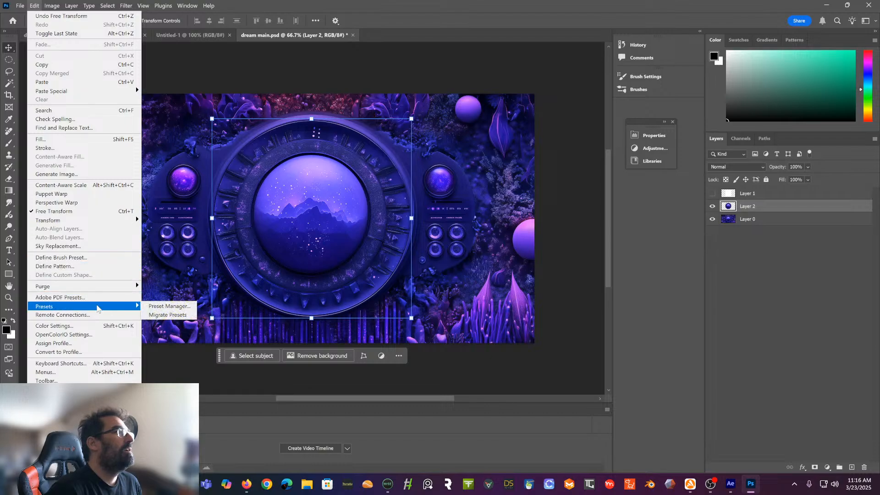
{"action": "mouse_move", "coordinate": [58, 5]}
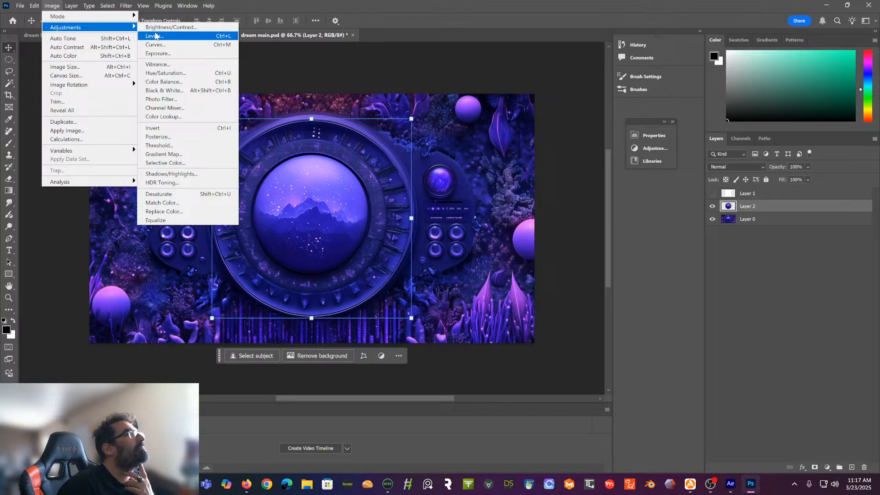
Remove the black matte and the white matte from the central dial on Layer 2
{"action": "left_click", "coordinate": [126, 6]}
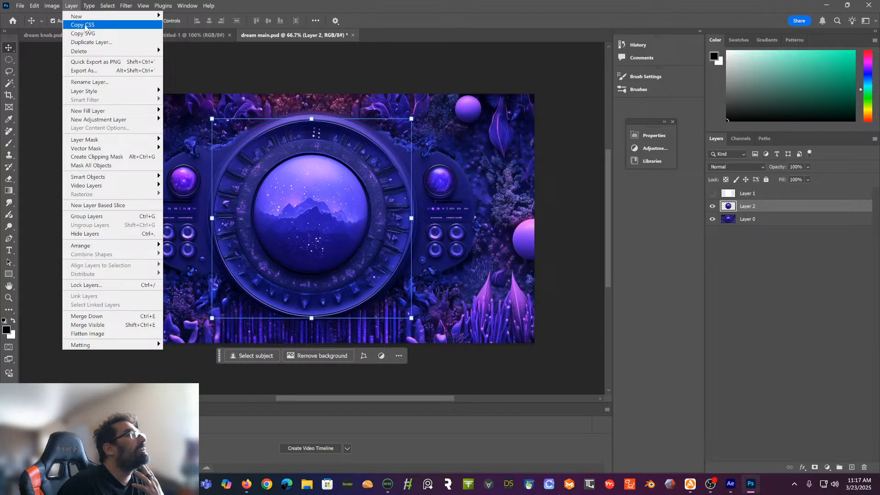
{"action": "mouse_move", "coordinate": [138, 345]}
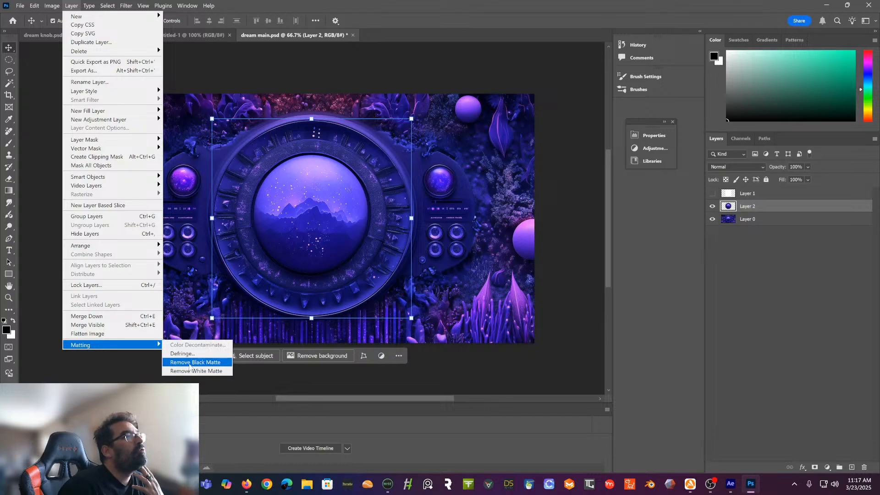
{"action": "left_click", "coordinate": [189, 364]}
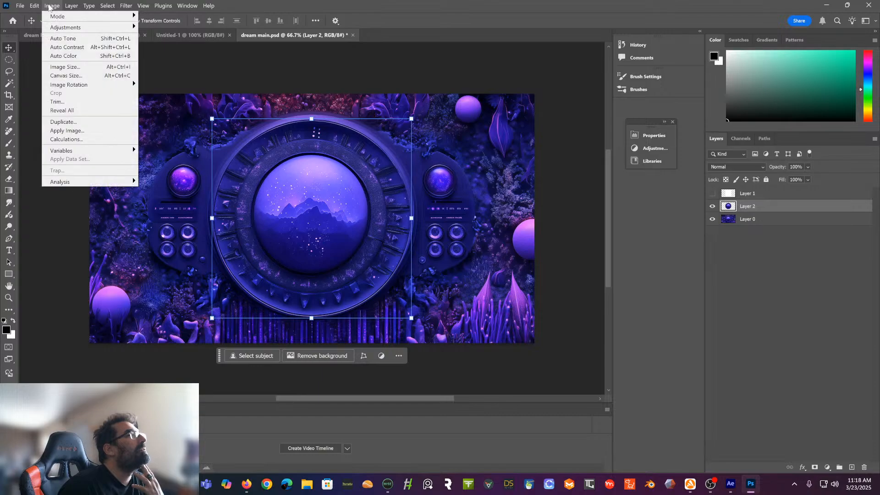
{"action": "mouse_move", "coordinate": [70, 6]}
{"action": "mouse_move", "coordinate": [121, 345]}
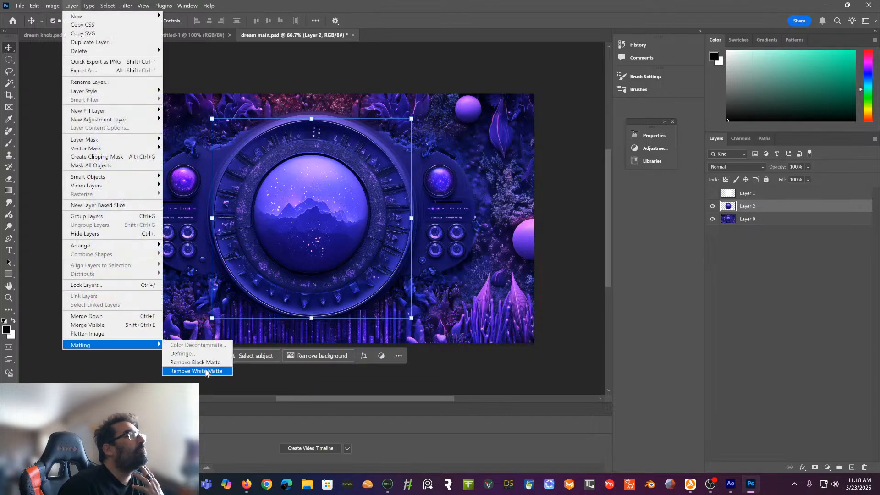
{"action": "left_click", "coordinate": [206, 371]}
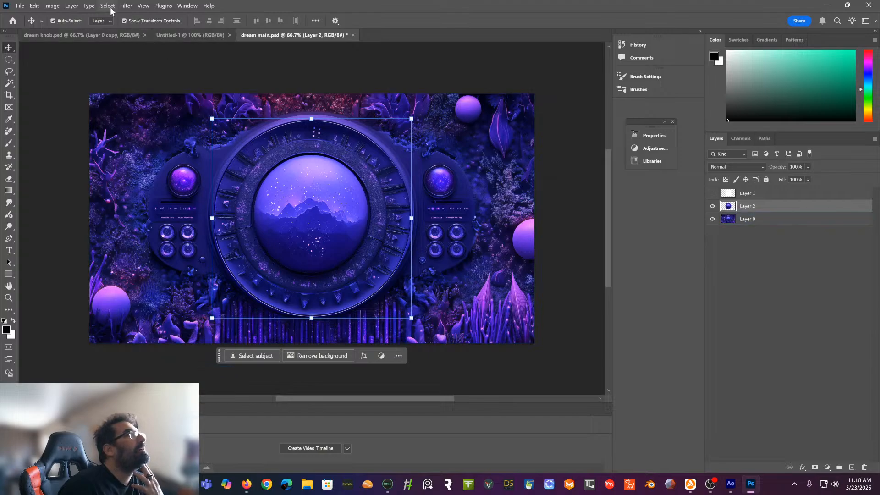
Defringe the central dial layer with a width of 10 pixels
{"action": "left_click", "coordinate": [73, 7]}
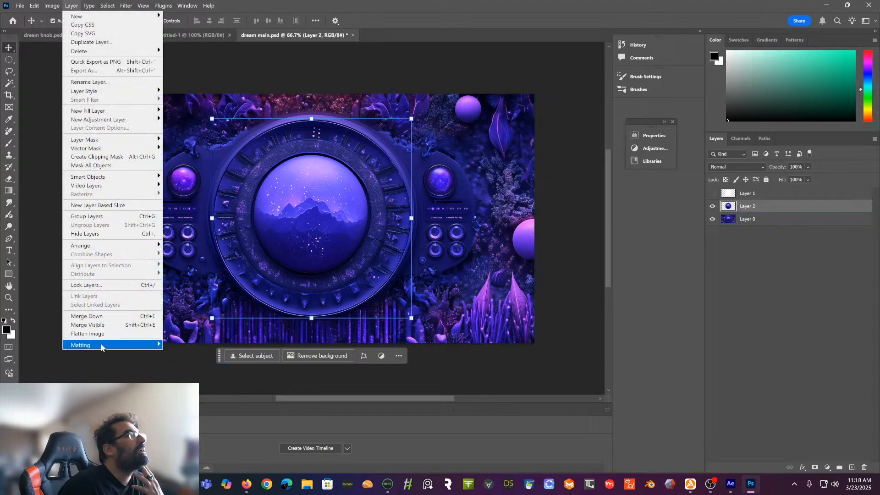
{"action": "mouse_move", "coordinate": [119, 347]}
{"action": "left_click", "coordinate": [183, 353]}
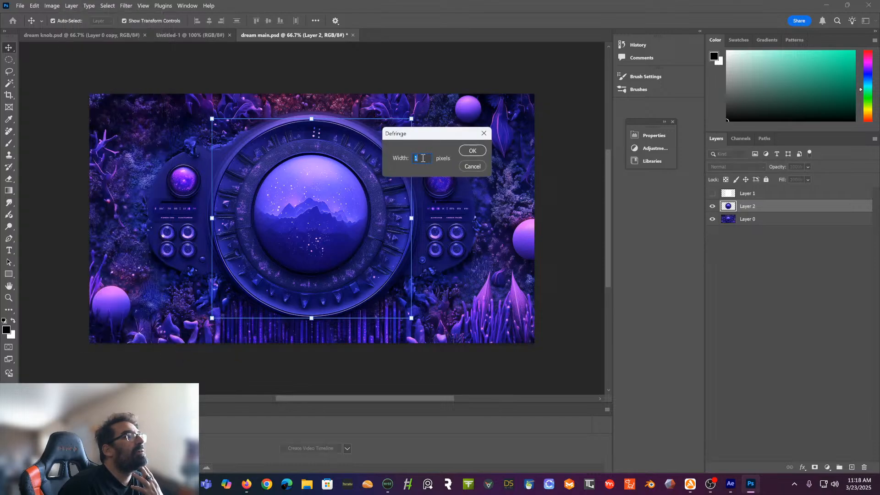
{"action": "type", "text": "1"}
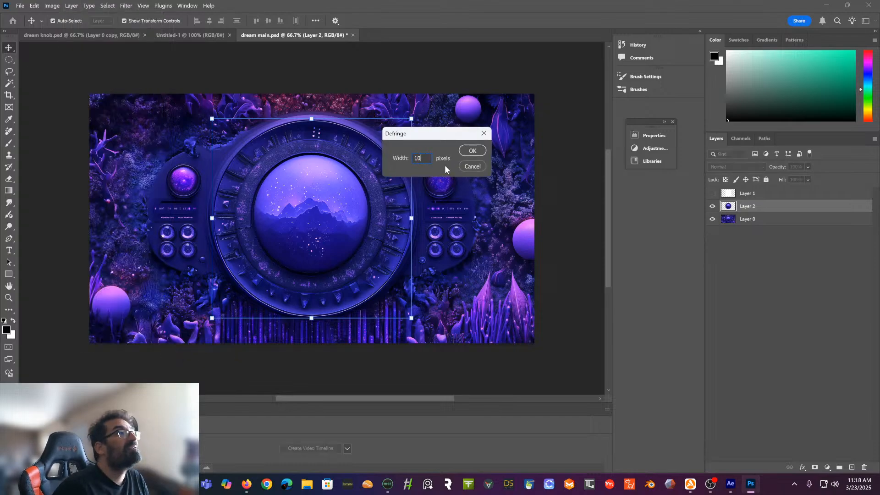
{"action": "left_click", "coordinate": [473, 152]}
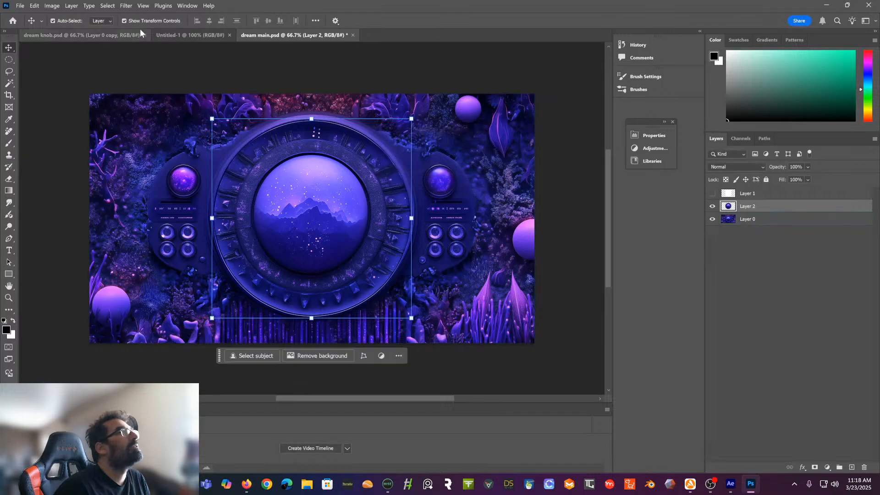
Apply Remove Black Matte to the defringed dial layer once more
{"action": "left_click", "coordinate": [57, 5]}
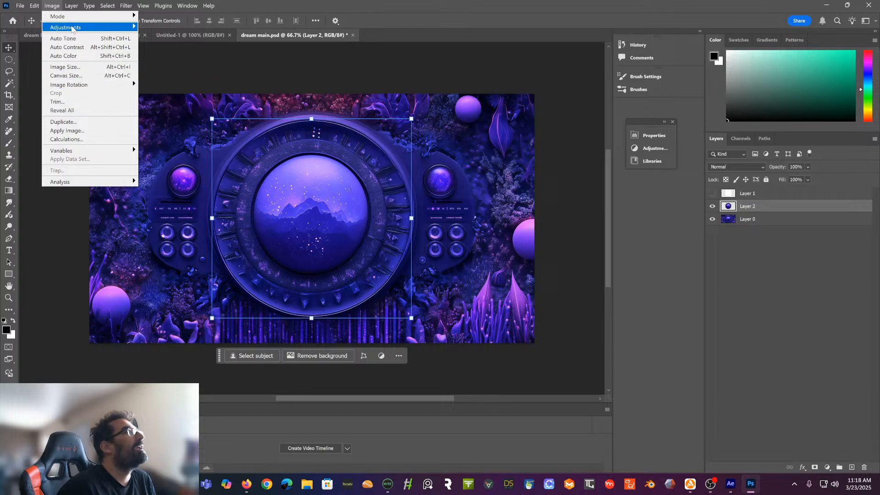
{"action": "mouse_move", "coordinate": [67, 19]}
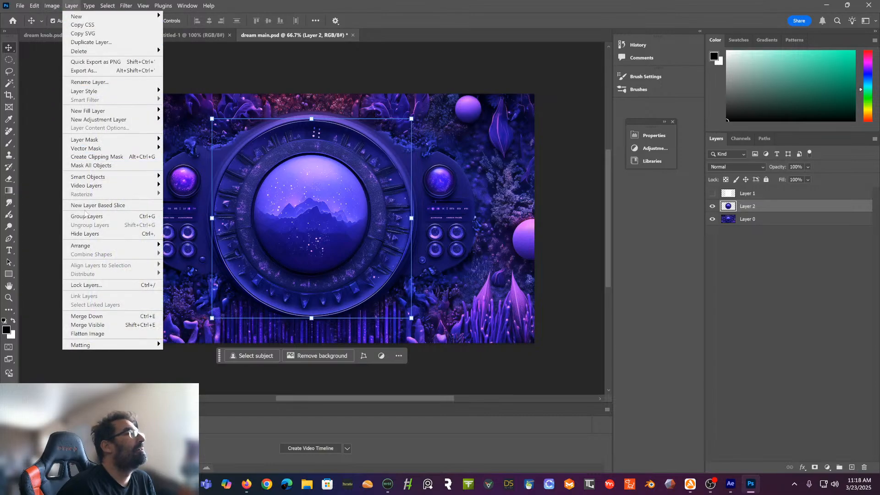
{"action": "mouse_move", "coordinate": [97, 345]}
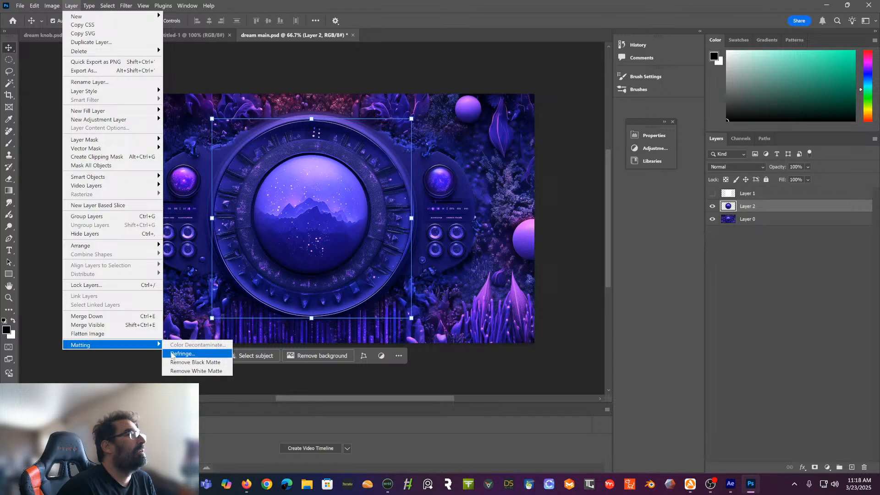
{"action": "left_click", "coordinate": [188, 362]}
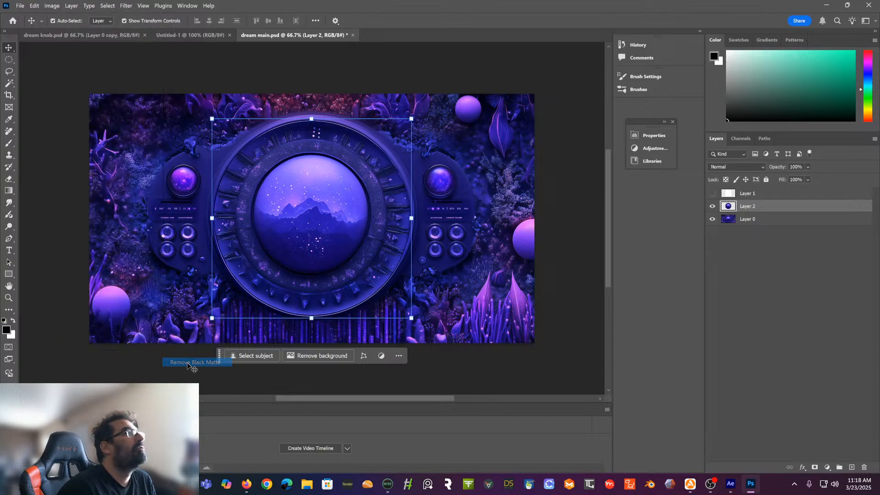
{"action": "left_click", "coordinate": [71, 6]}
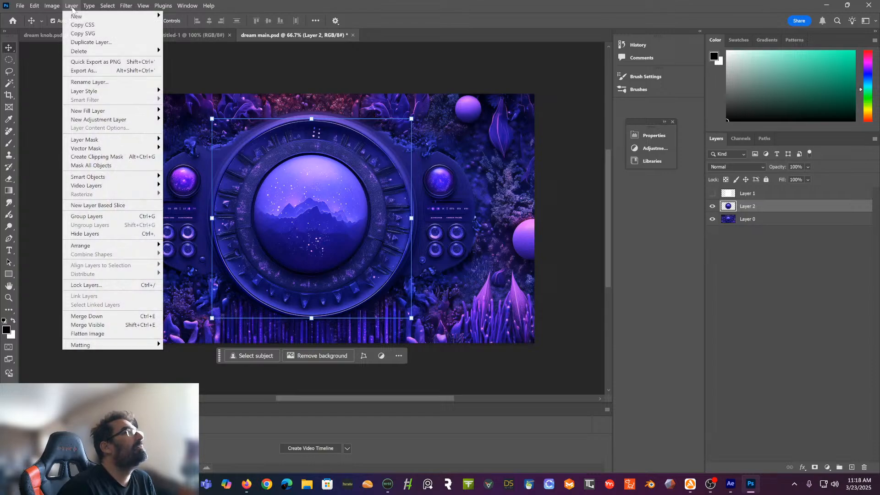
{"action": "mouse_move", "coordinate": [59, 8]}
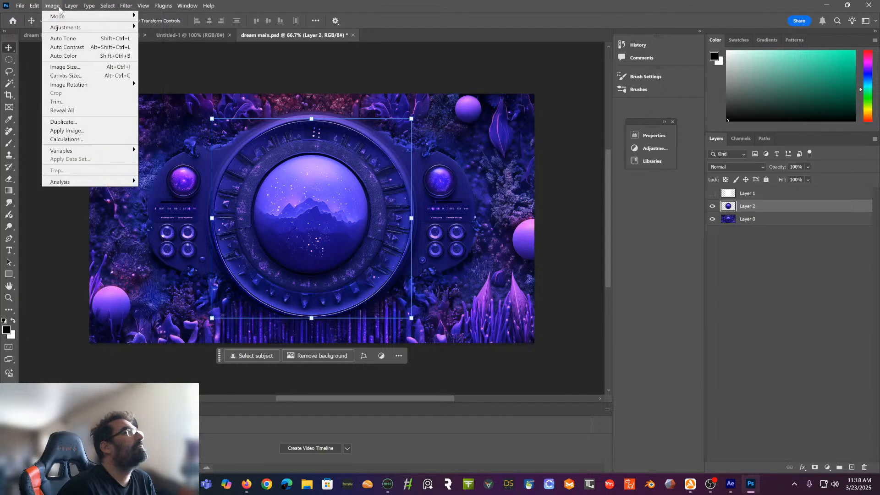
{"action": "mouse_move", "coordinate": [67, 28]}
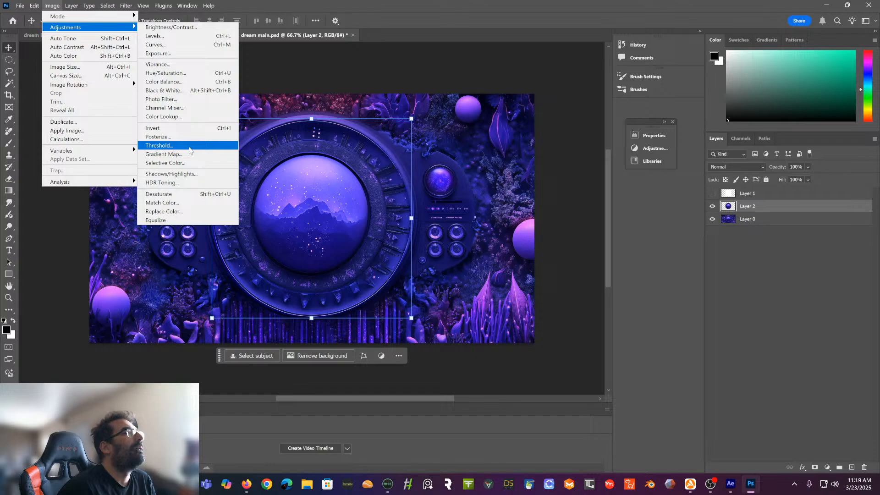
{"action": "left_click", "coordinate": [189, 149]}
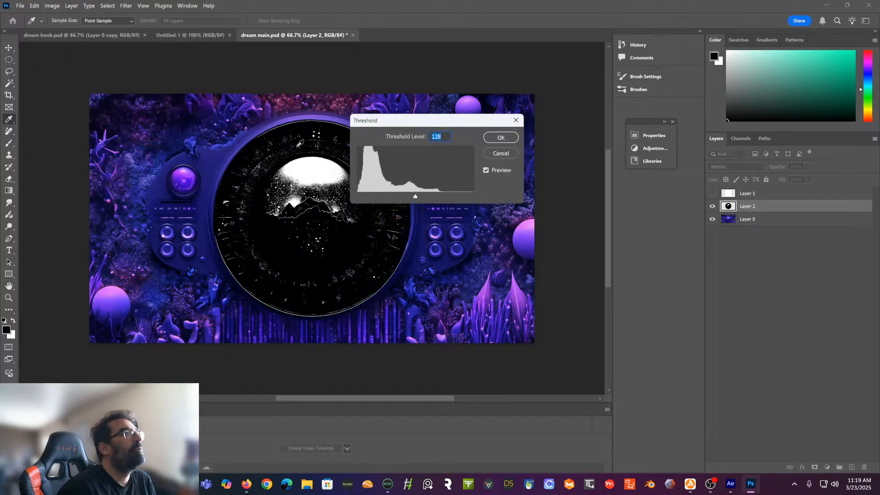
{"action": "left_click", "coordinate": [509, 153]}
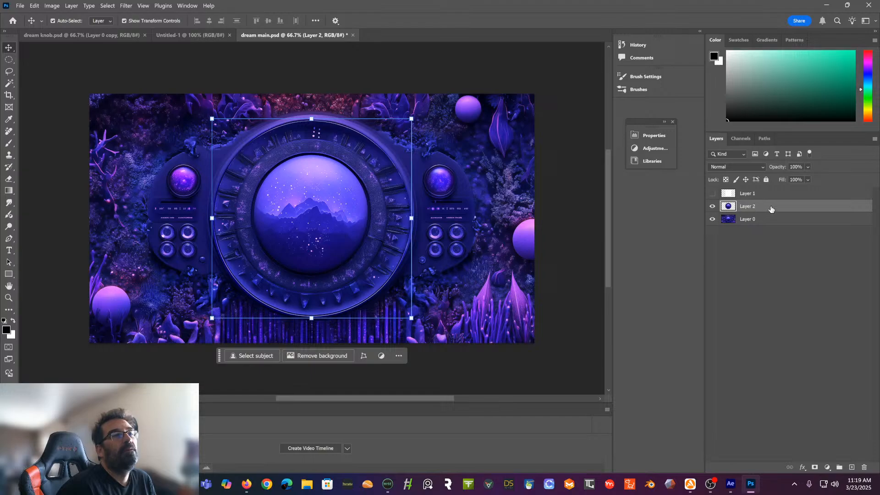
Add a layer mask to Layer 2, which holds the central dial
{"action": "left_click", "coordinate": [814, 467]}
{"action": "left_click", "coordinate": [750, 207]}
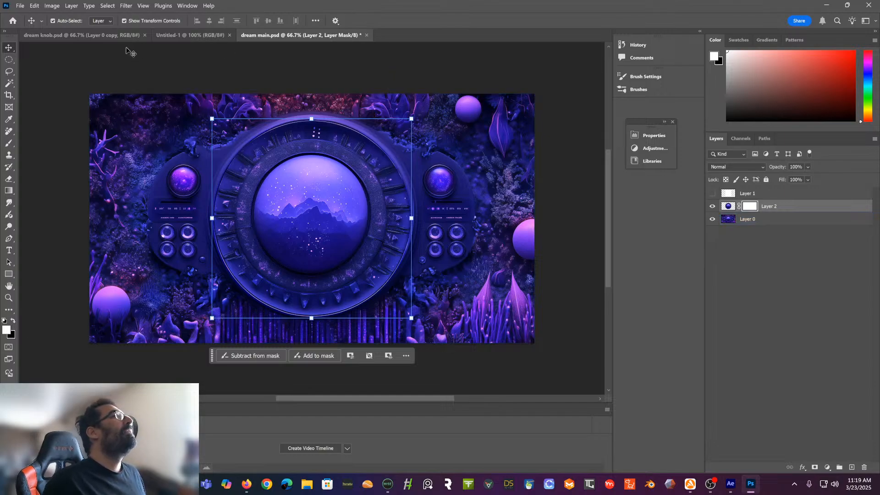
{"action": "left_click", "coordinate": [71, 5]}
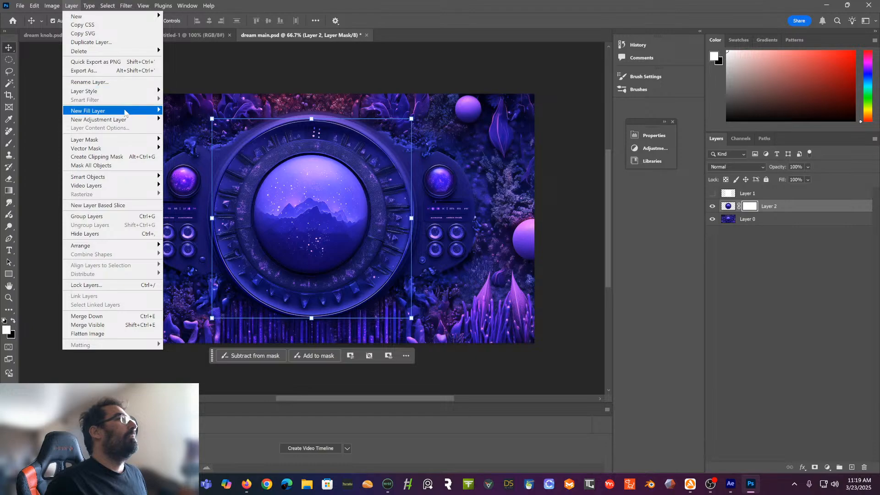
{"action": "mouse_move", "coordinate": [99, 9]}
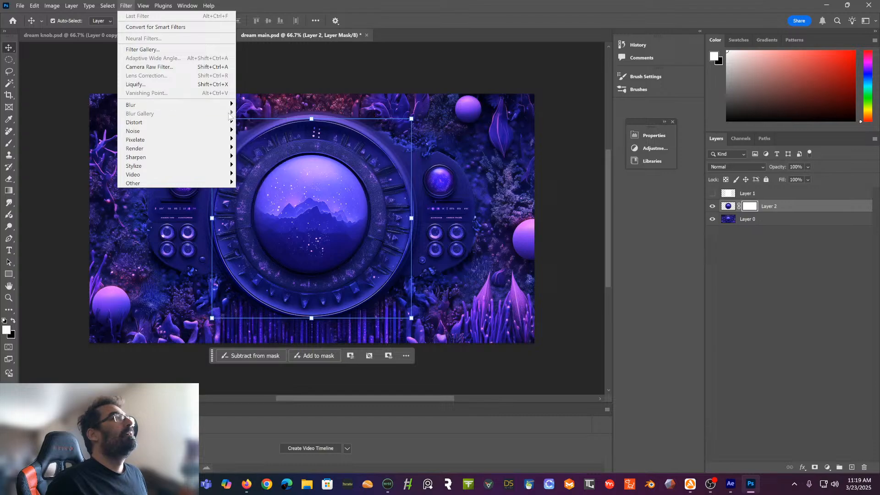
{"action": "mouse_move", "coordinate": [227, 105]}
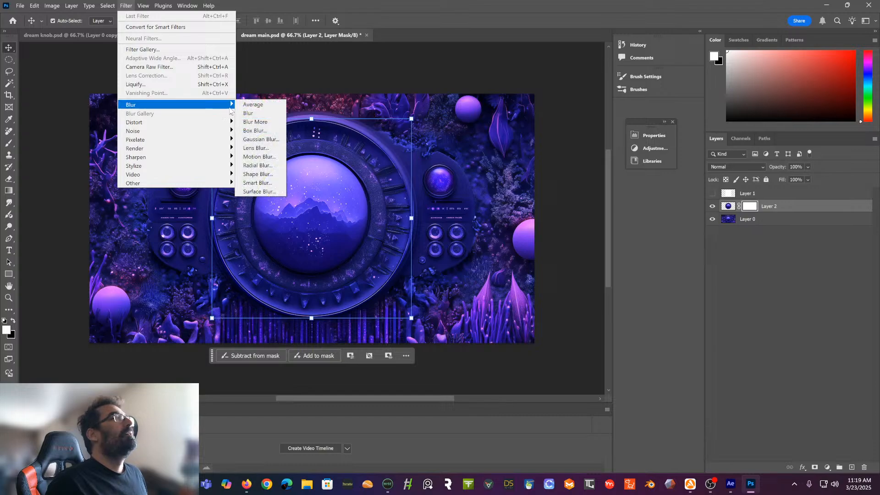
{"action": "left_click", "coordinate": [261, 139]}
{"action": "left_click_drag", "start_coordinate": [220, 43], "coordinate": [547, 139]}
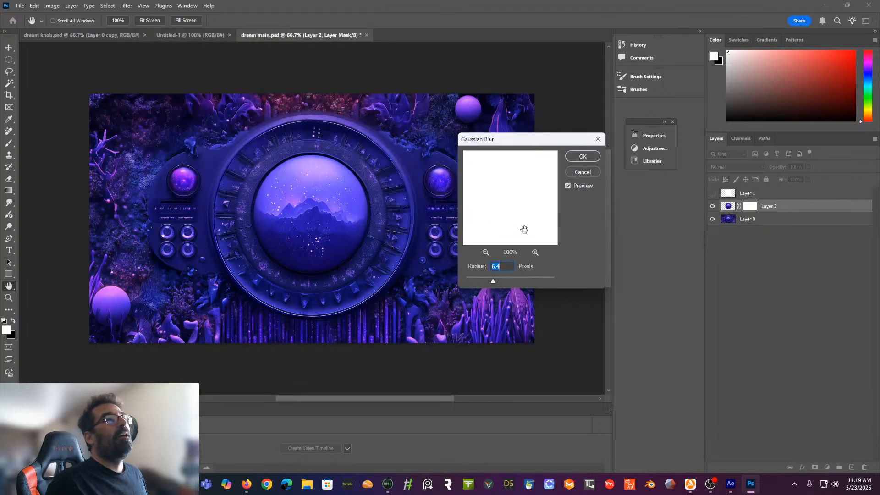
{"action": "left_click_drag", "start_coordinate": [491, 280], "coordinate": [476, 281]}
{"action": "left_click", "coordinate": [580, 174]}
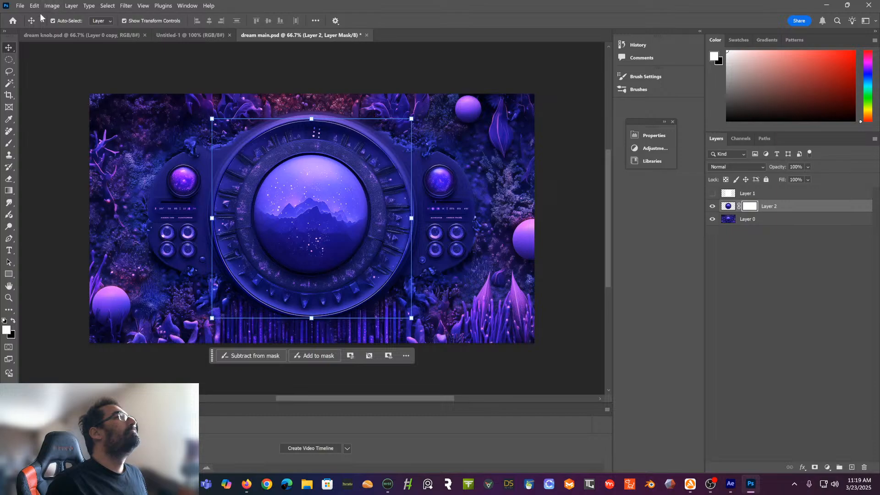
Draw a circular selection around the central dial and align it with the dial's outer rim
{"action": "left_click", "coordinate": [9, 59]}
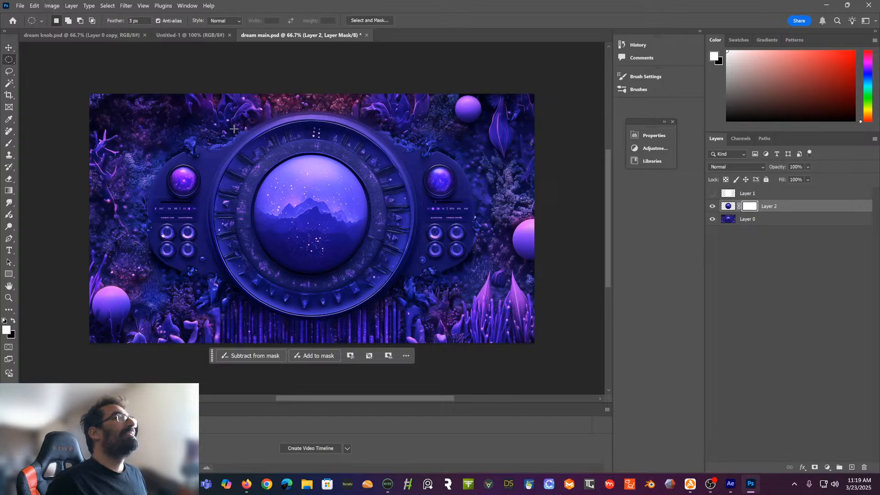
{"action": "left_click_drag", "start_coordinate": [213, 110], "coordinate": [407, 306]}
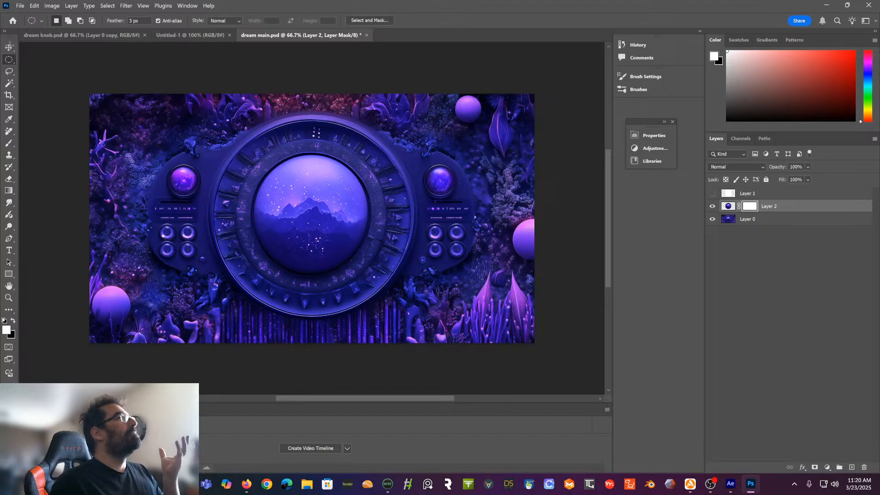
{"action": "left_click", "coordinate": [9, 47]}
{"action": "left_click", "coordinate": [9, 72]}
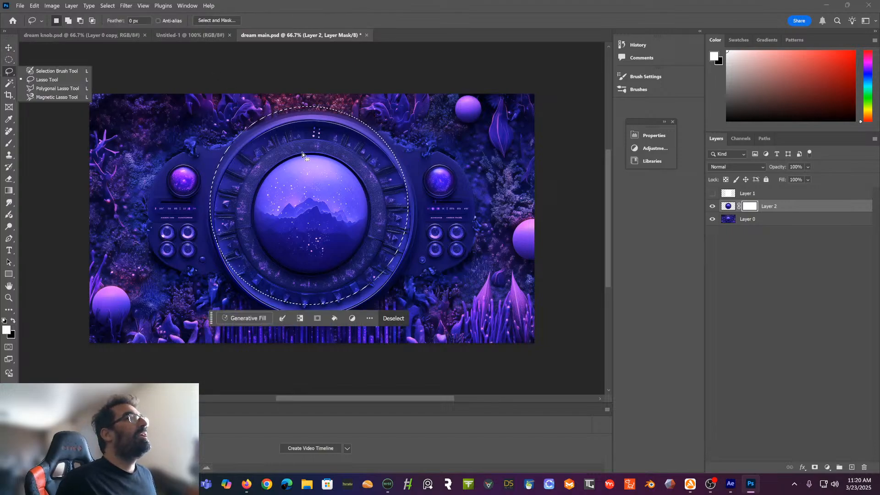
{"action": "left_click", "coordinate": [9, 49]}
{"action": "mouse_move", "coordinate": [290, 160]}
{"action": "left_mouse_down"}
{"action": "mouse_move", "coordinate": [293, 178]}
{"action": "mouse_move", "coordinate": [293, 169]}
{"action": "mouse_move", "coordinate": [307, 177]}
{"action": "mouse_move", "coordinate": [293, 179]}
{"action": "mouse_move", "coordinate": [293, 172]}
{"action": "left_mouse_up"}
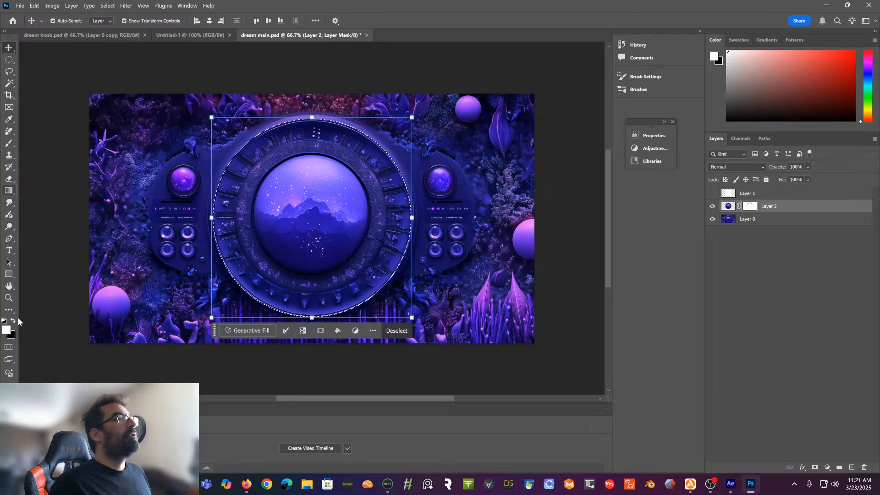
Fill the circular selection on Layer 2's mask with black using the Paint Bucket, and undo that fill
{"action": "key", "text": "x"}
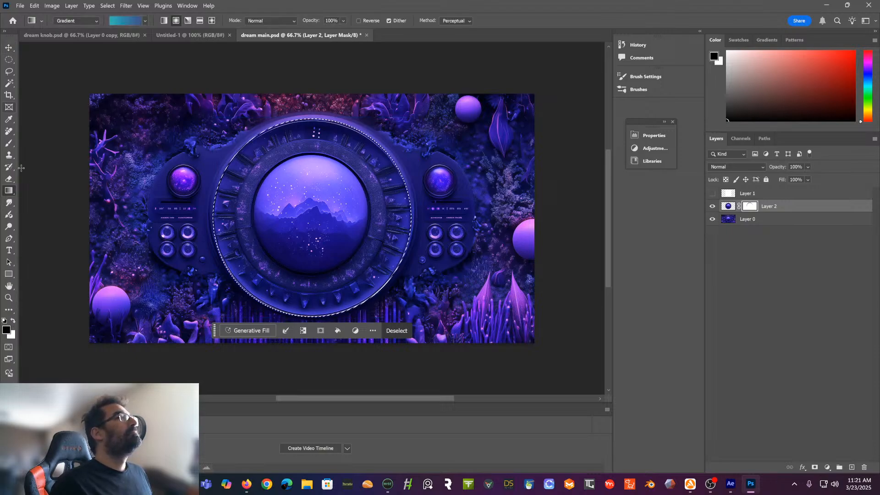
{"action": "right_click", "coordinate": [8, 191]}
{"action": "left_click", "coordinate": [51, 199]}
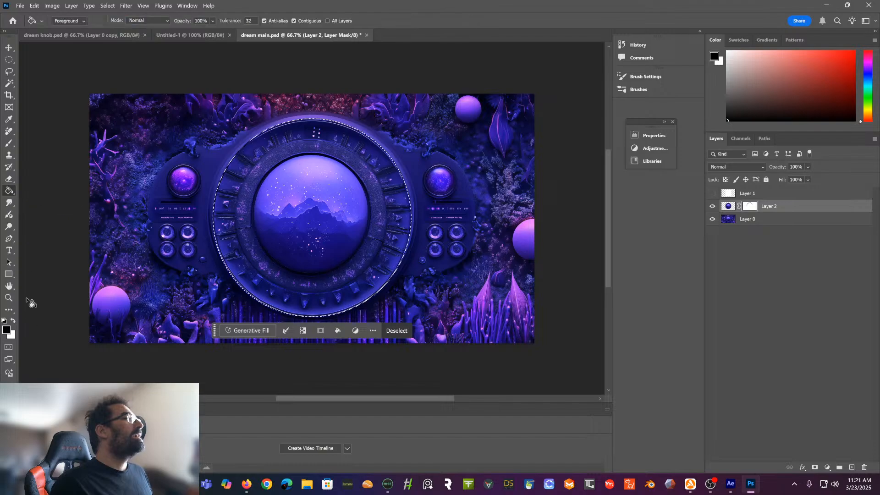
{"action": "left_click", "coordinate": [309, 202]}
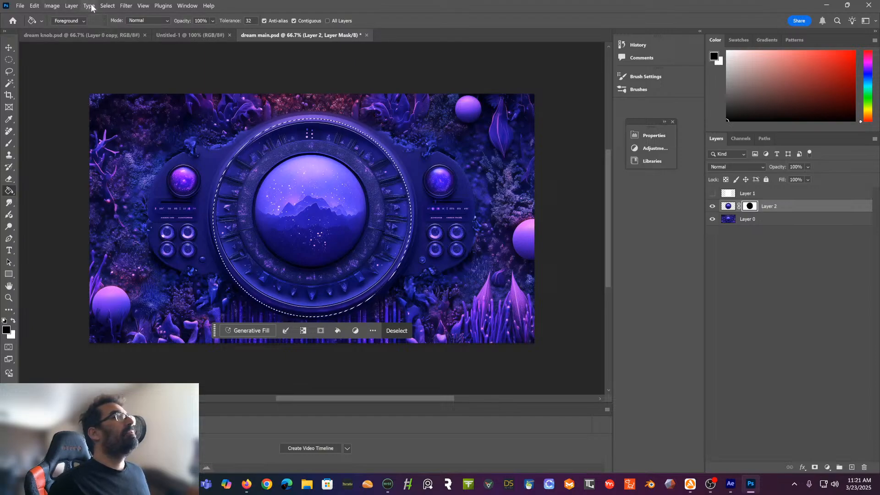
{"action": "key", "text": "ctrl+z"}
Invert the selection and fill the area outside the dial on Layer 2's mask with black
{"action": "left_click", "coordinate": [106, 5]}
{"action": "left_click", "coordinate": [114, 42]}
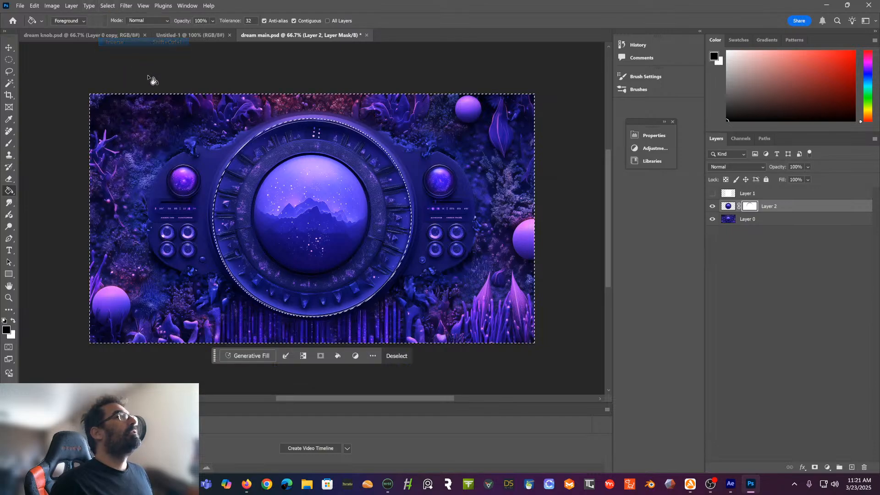
{"action": "left_click", "coordinate": [176, 113]}
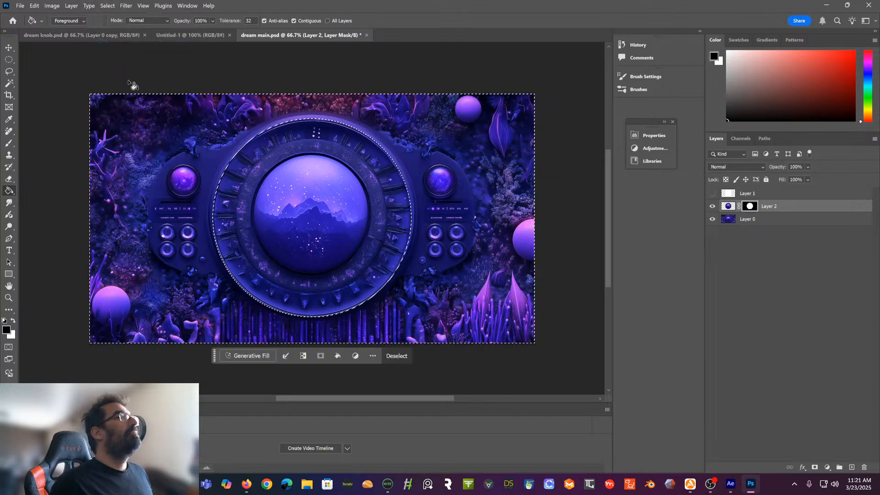
Deselect the inverted selection around the dial
{"action": "left_click", "coordinate": [8, 48]}
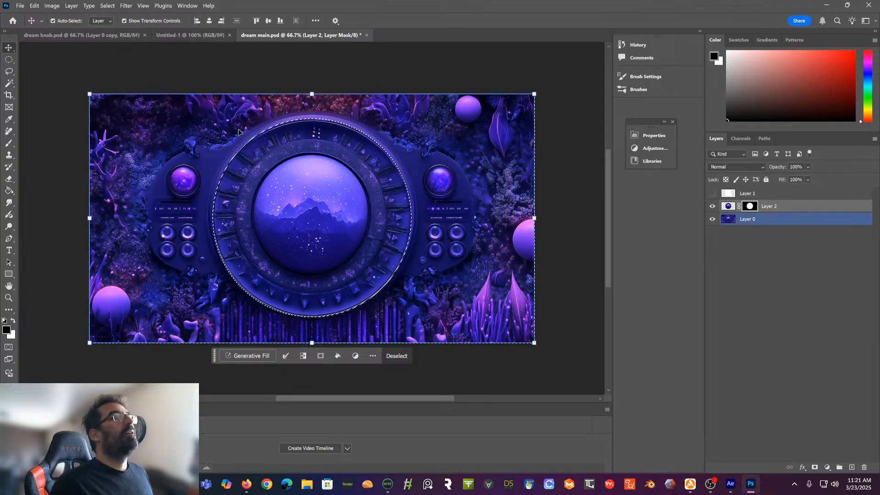
{"action": "left_click", "coordinate": [120, 6]}
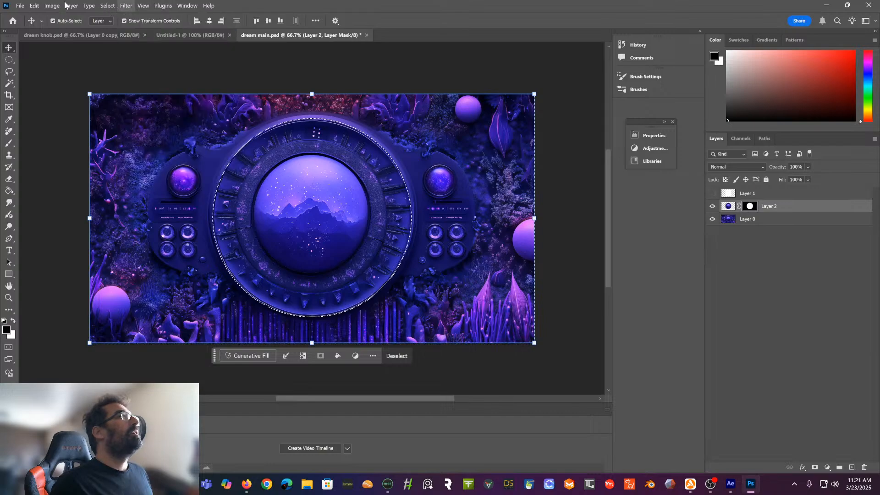
{"action": "mouse_move", "coordinate": [102, 5]}
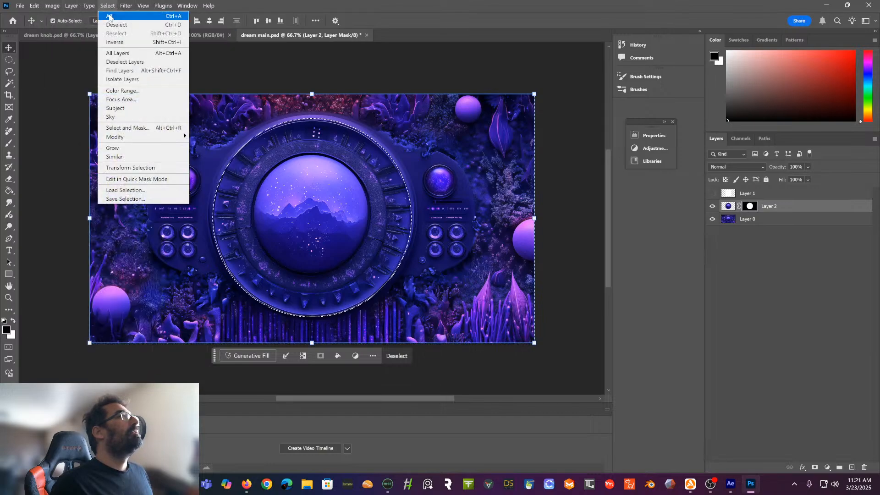
{"action": "left_click", "coordinate": [115, 25]}
Target Layer 2's mask and apply a slight Gaussian Blur to soften its circular edge
{"action": "left_click", "coordinate": [787, 210]}
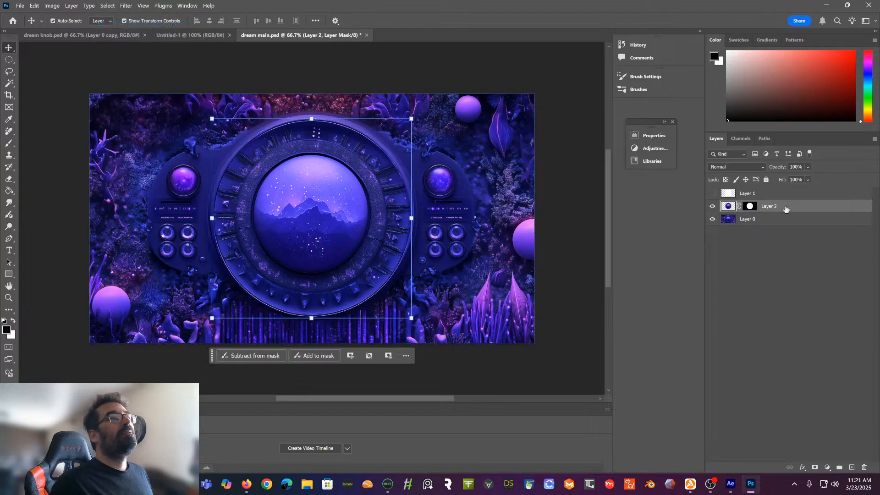
{"action": "left_click", "coordinate": [751, 207]}
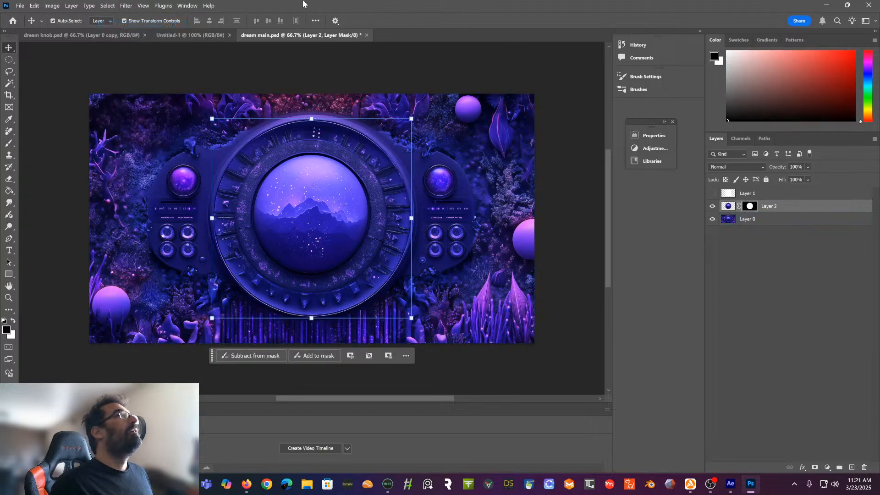
{"action": "left_click", "coordinate": [126, 5]}
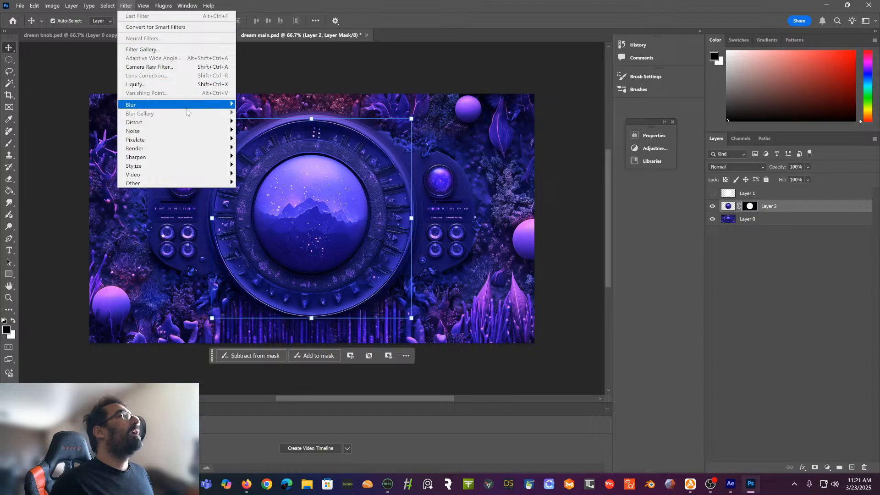
{"action": "mouse_move", "coordinate": [193, 105]}
{"action": "left_click", "coordinate": [269, 139]}
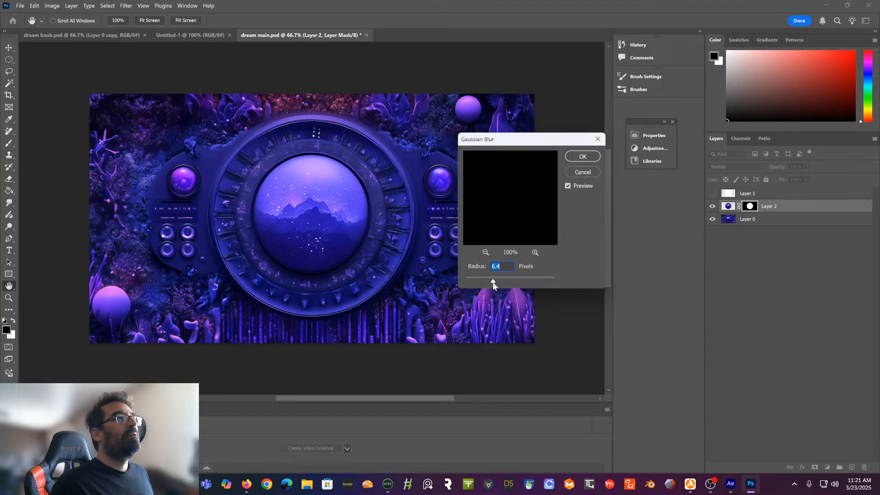
{"action": "left_click_drag", "start_coordinate": [470, 280], "coordinate": [498, 282]}
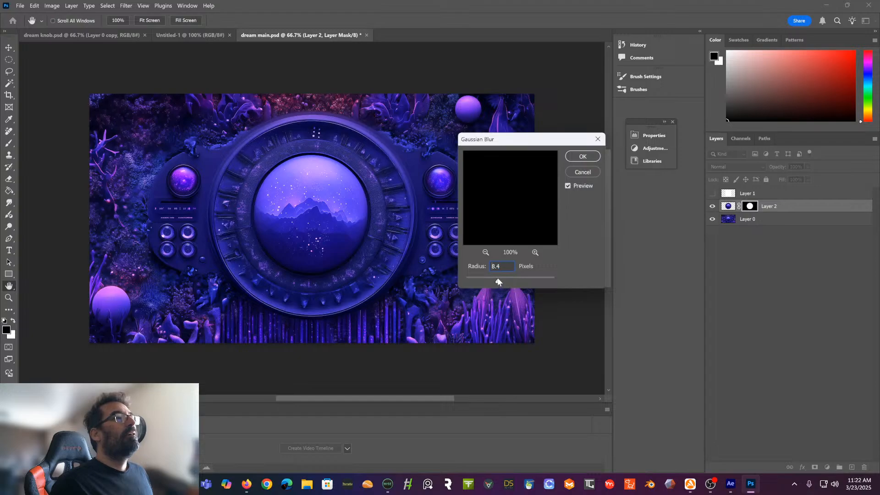
{"action": "left_click_drag", "start_coordinate": [492, 283], "coordinate": [486, 281]}
{"action": "left_click", "coordinate": [581, 157]}
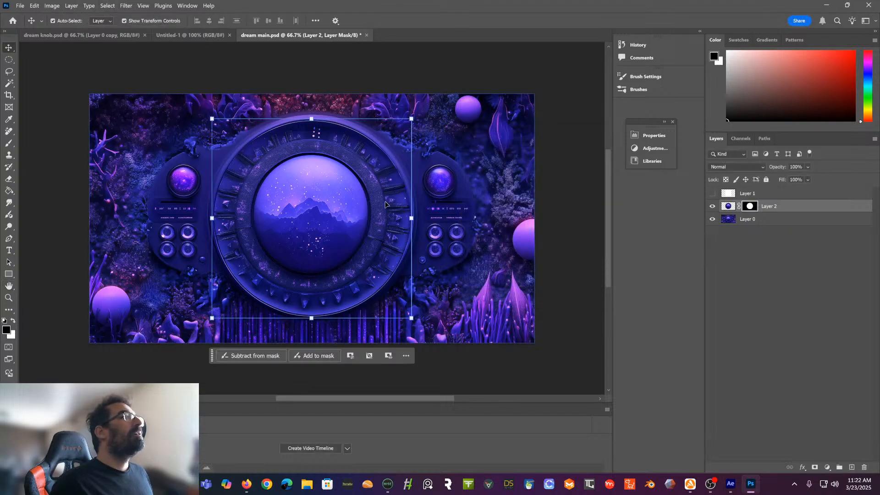
Try to shrink Layer 2's mask from its corner, undo the scaling and leave the transform
{"action": "left_click", "coordinate": [416, 266]}
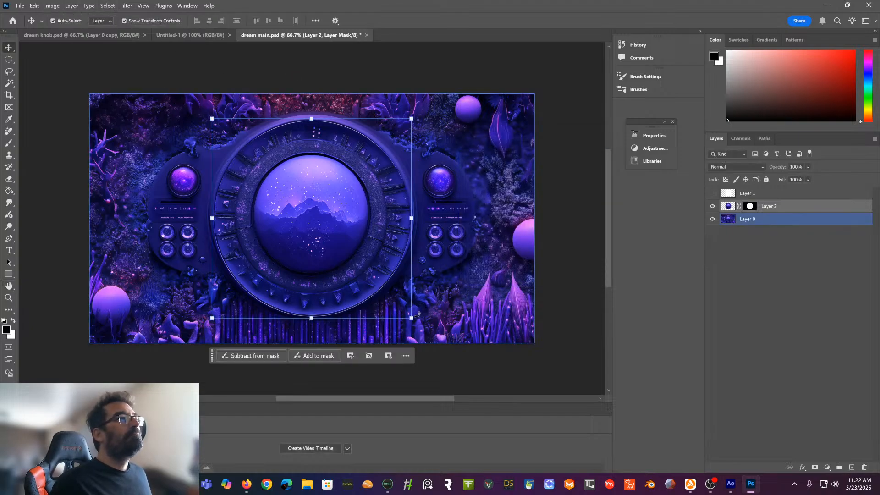
{"action": "left_click_drag", "start_coordinate": [413, 317], "coordinate": [404, 310]}
{"action": "key", "text": "ctrl+z"}
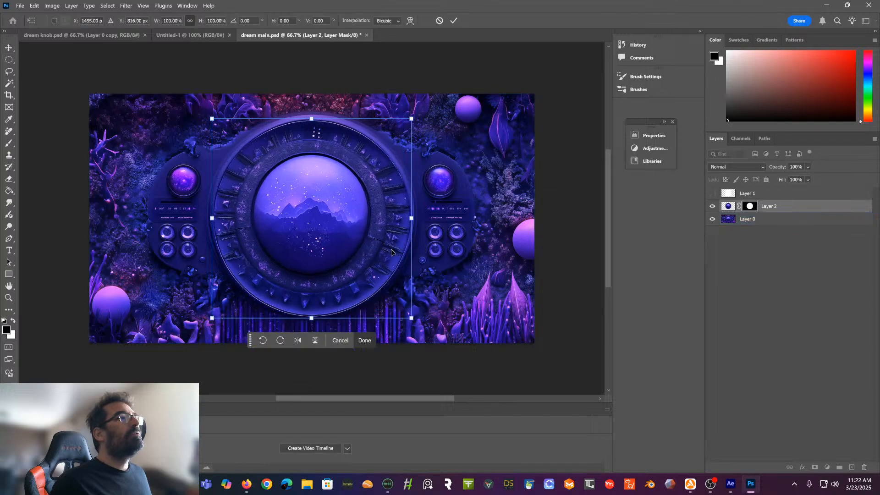
{"action": "left_click", "coordinate": [54, 7]}
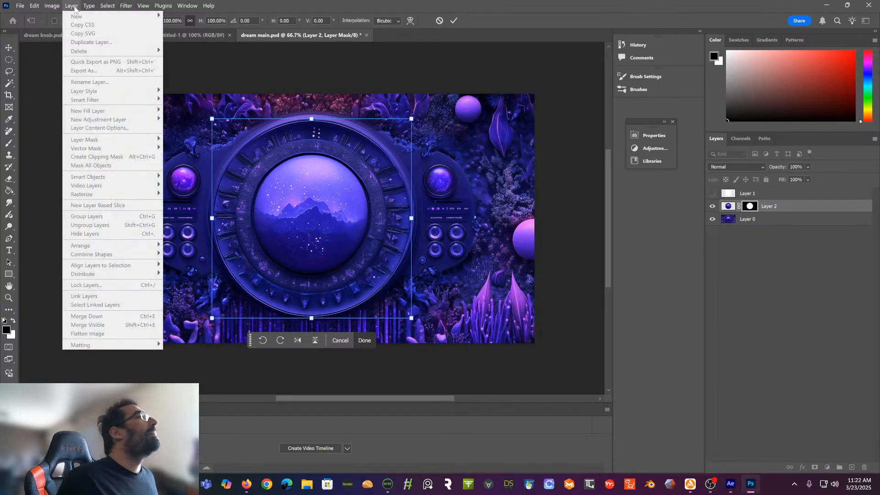
{"action": "mouse_move", "coordinate": [93, 6]}
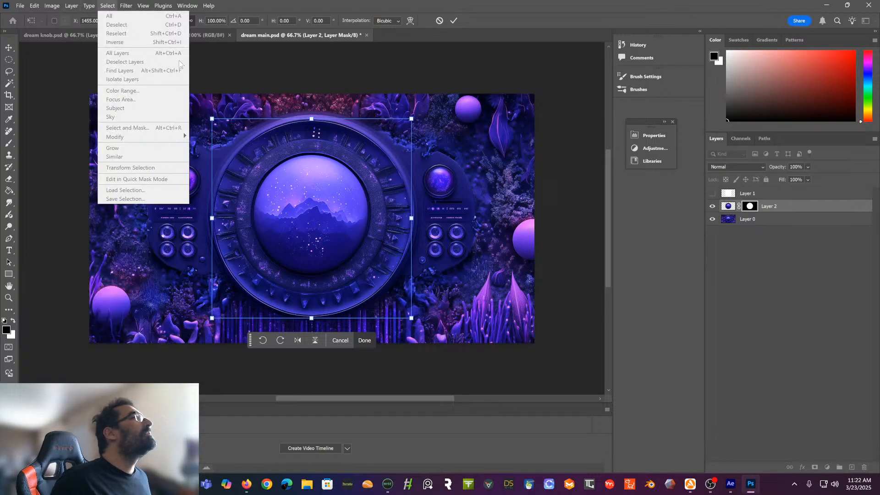
{"action": "right_click", "coordinate": [423, 101]}
{"action": "left_click", "coordinate": [438, 73]}
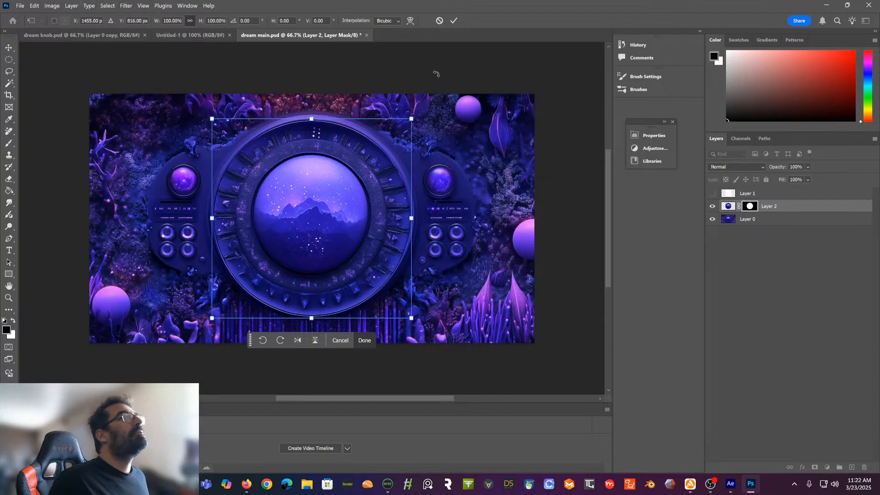
{"action": "left_click", "coordinate": [8, 48]}
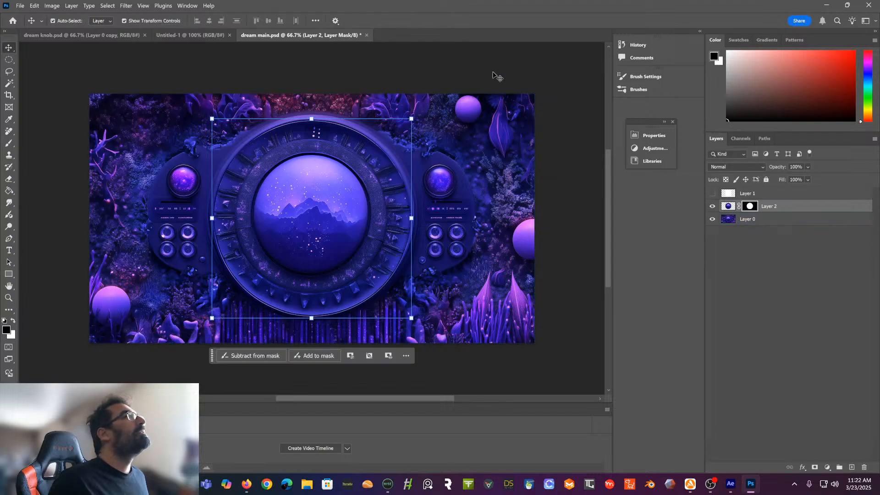
{"action": "left_click", "coordinate": [73, 5]}
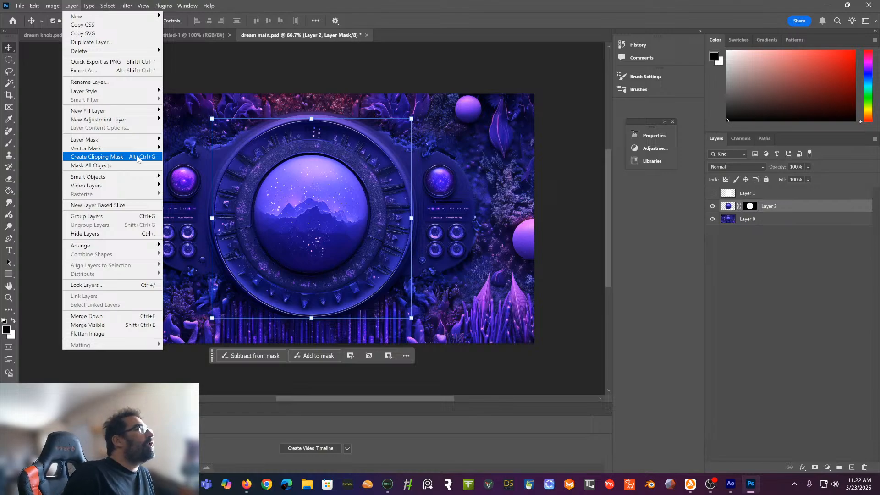
{"action": "mouse_move", "coordinate": [91, 5]}
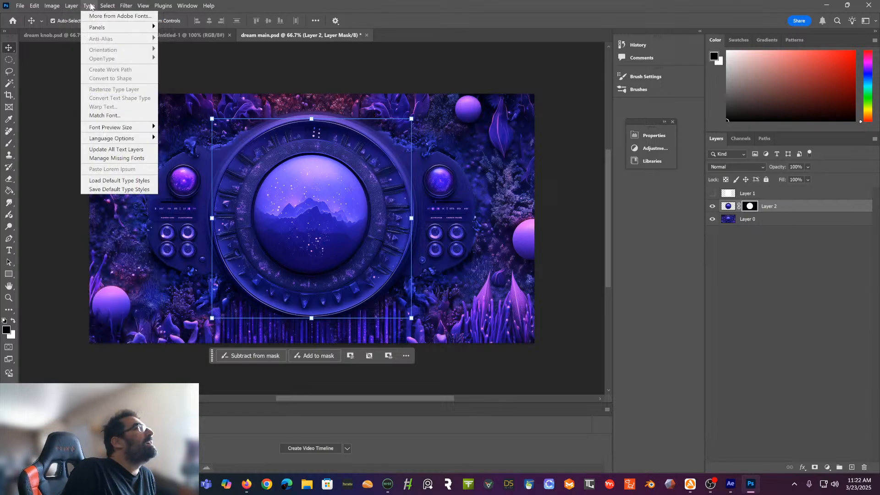
{"action": "mouse_move", "coordinate": [52, 6]}
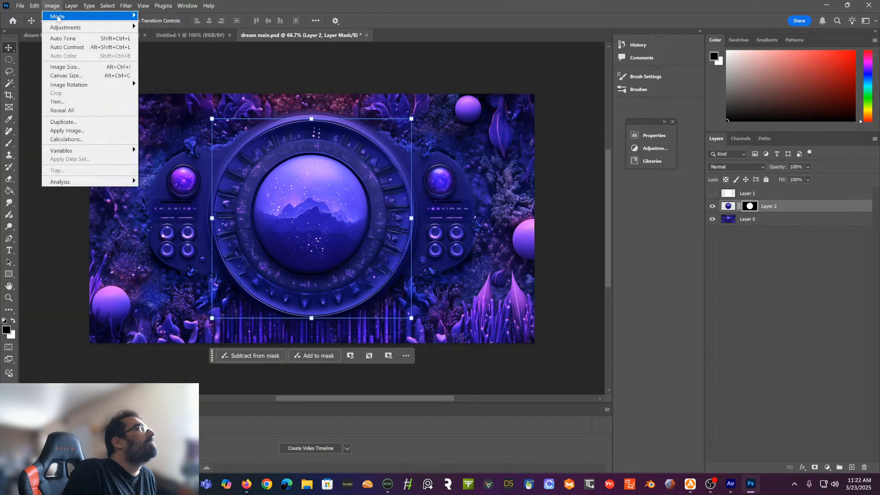
{"action": "mouse_move", "coordinate": [62, 29]}
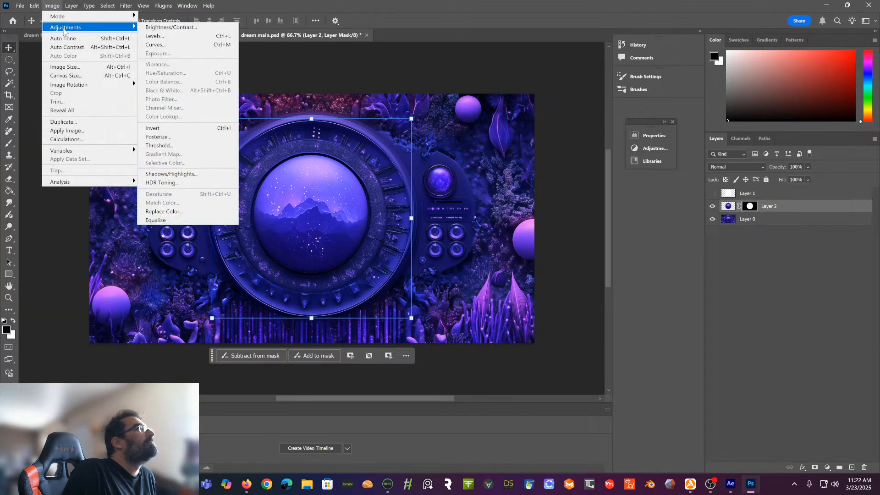
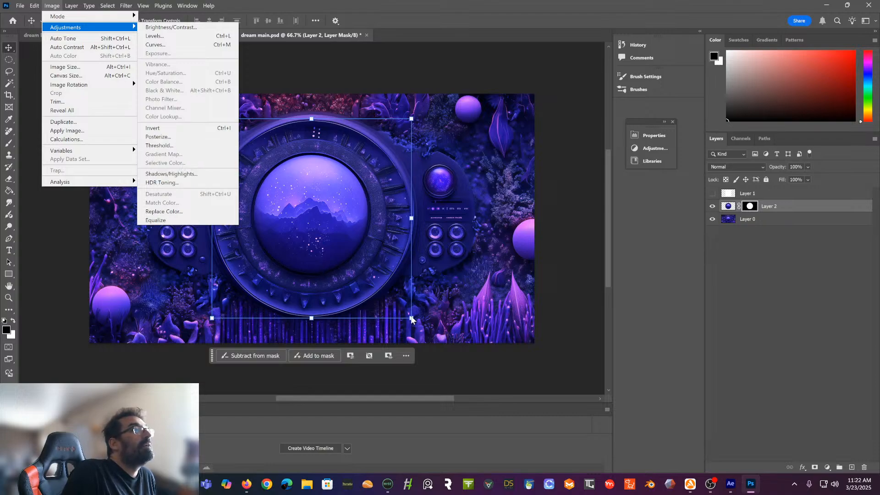
Try once more to scale down the mask with Free Transform, undo the change and exit
{"action": "left_click", "coordinate": [411, 320]}
{"action": "left_click_drag", "start_coordinate": [411, 319], "coordinate": [404, 310]}
{"action": "key", "text": "ctrl+z"}
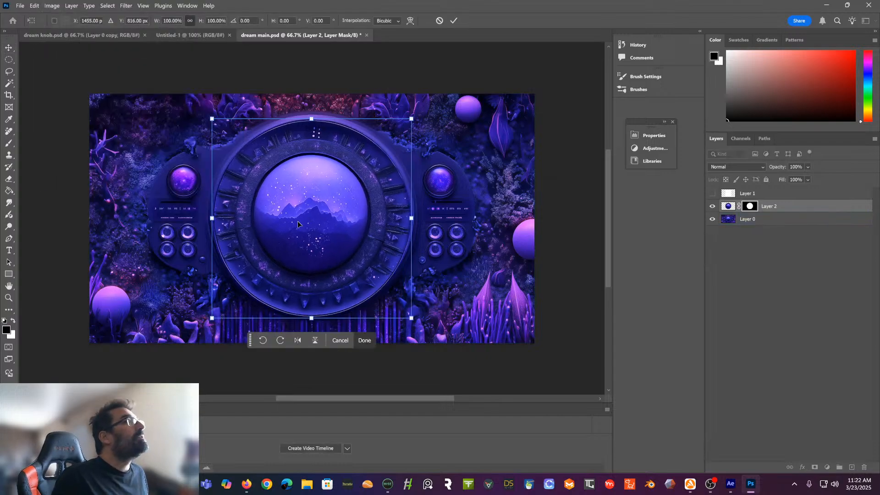
{"action": "left_click", "coordinate": [9, 48]}
Use Transform Scale to reduce Layer 2 to about 91%, and undo the scaling
{"action": "left_click", "coordinate": [50, 6]}
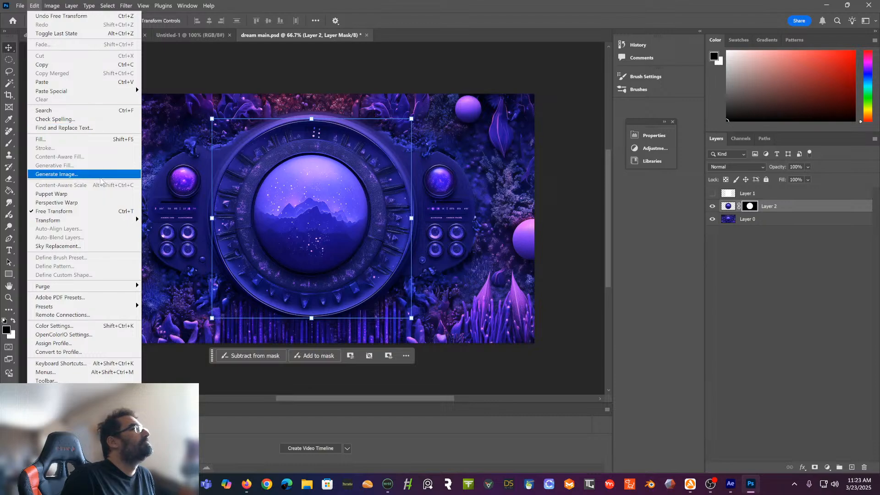
{"action": "mouse_move", "coordinate": [108, 222]}
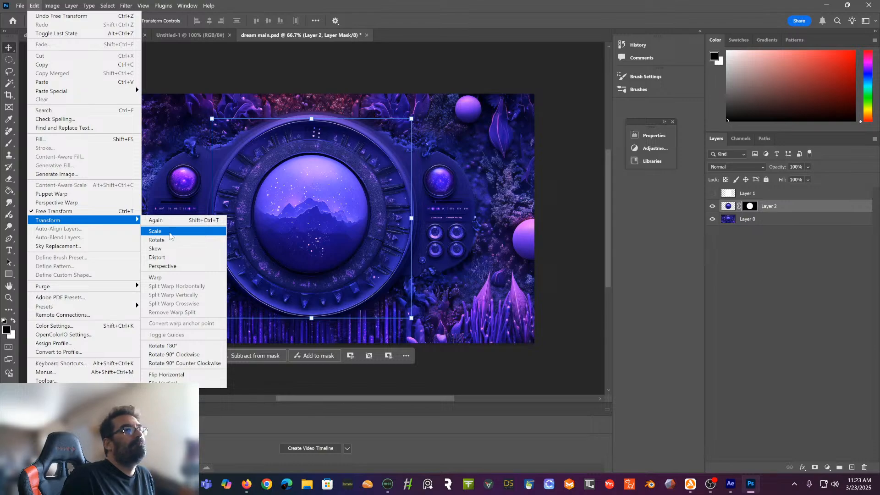
{"action": "left_click", "coordinate": [170, 236]}
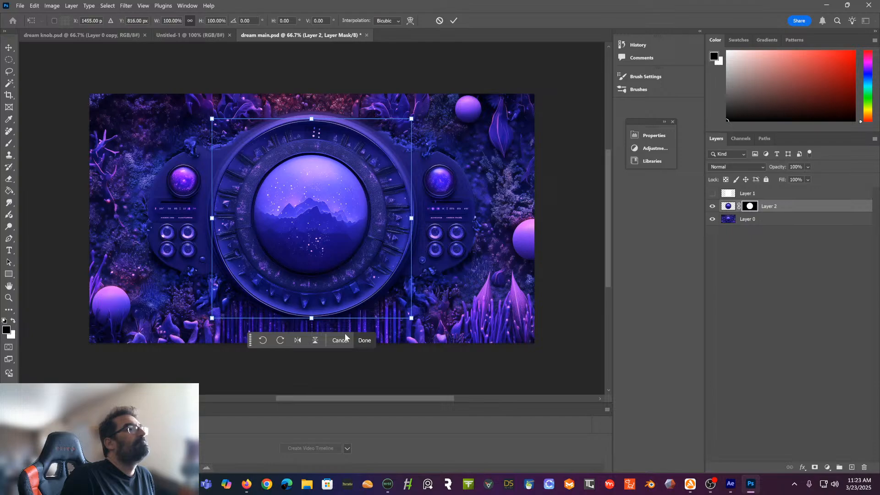
{"action": "left_click_drag", "start_coordinate": [411, 318], "coordinate": [386, 305]}
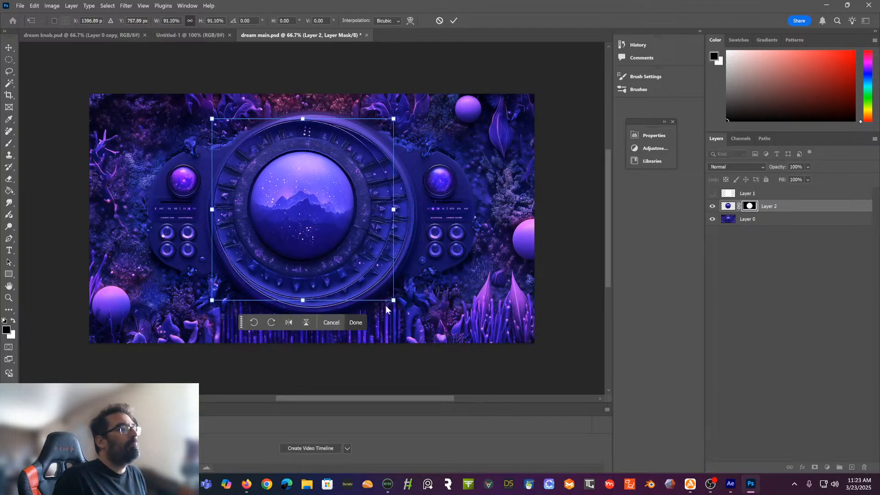
{"action": "key", "text": "ctrl+z"}
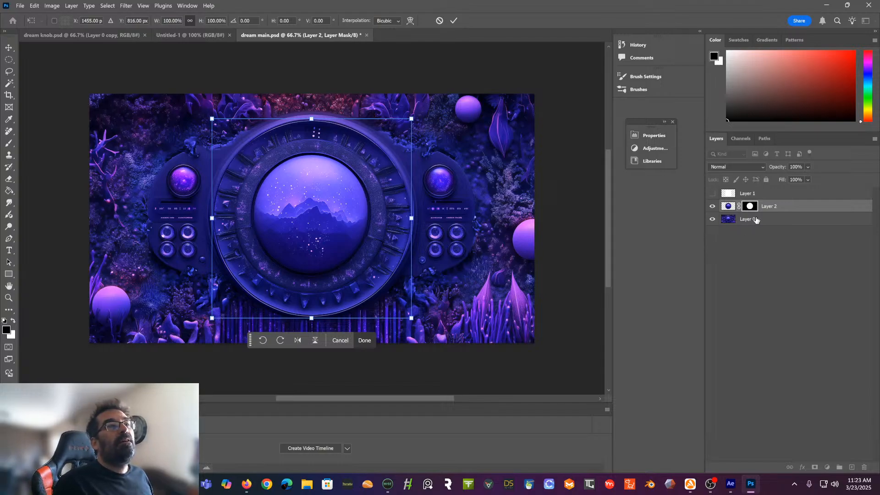
Unlink the mask from Layer 2's image and target the mask on its own
{"action": "left_click", "coordinate": [739, 206]}
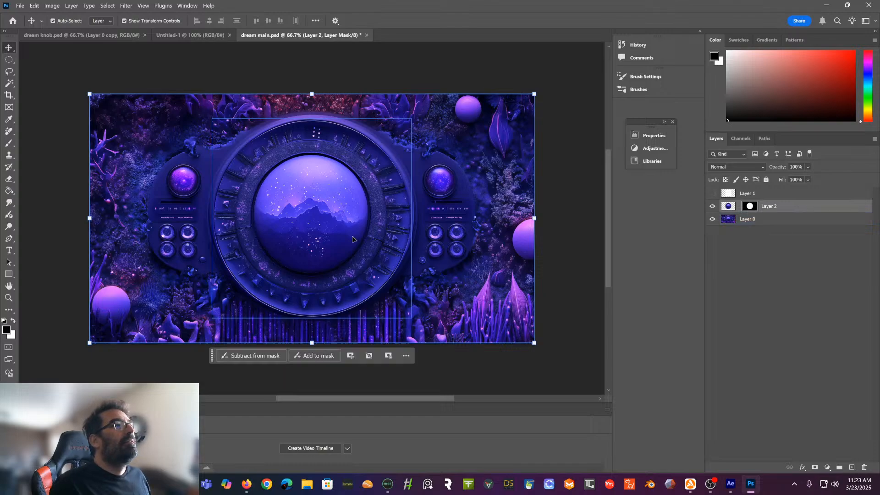
{"action": "left_click", "coordinate": [728, 206]}
{"action": "left_click", "coordinate": [752, 206]}
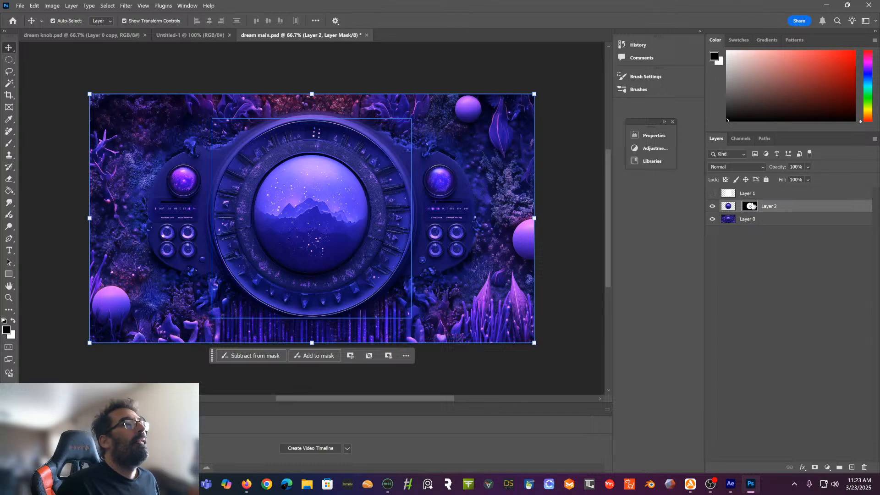
Refine Layer 2's mask in Select and Mask with Smooth 19 and Feather 16.3 px, and output the result to a new layer
{"action": "double_click", "coordinate": [755, 207]}
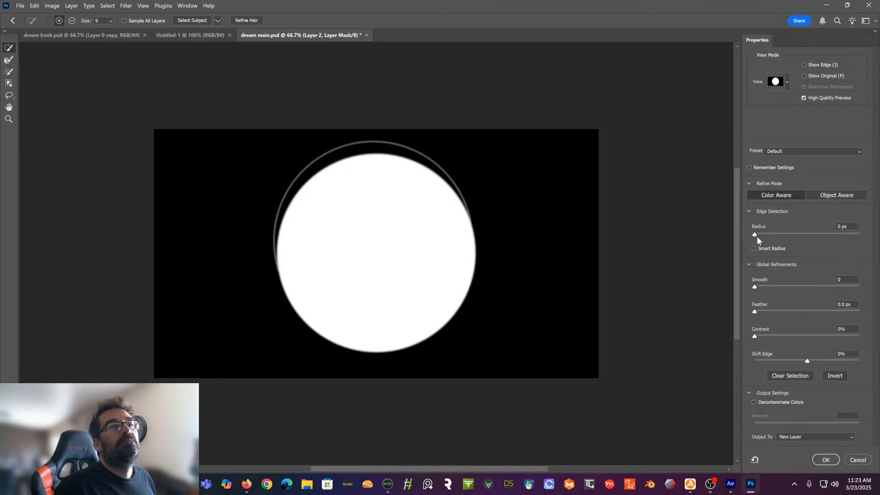
{"action": "left_click_drag", "start_coordinate": [761, 287], "coordinate": [796, 314]}
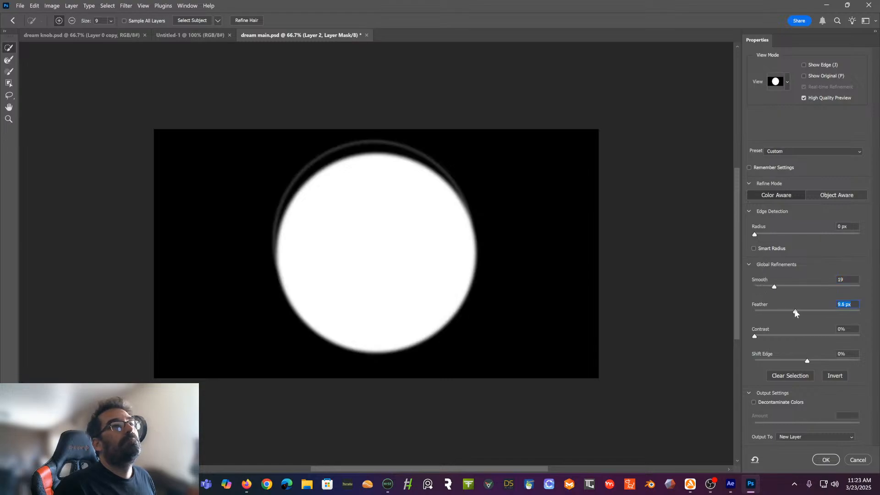
{"action": "left_click_drag", "start_coordinate": [856, 310], "coordinate": [864, 311]}
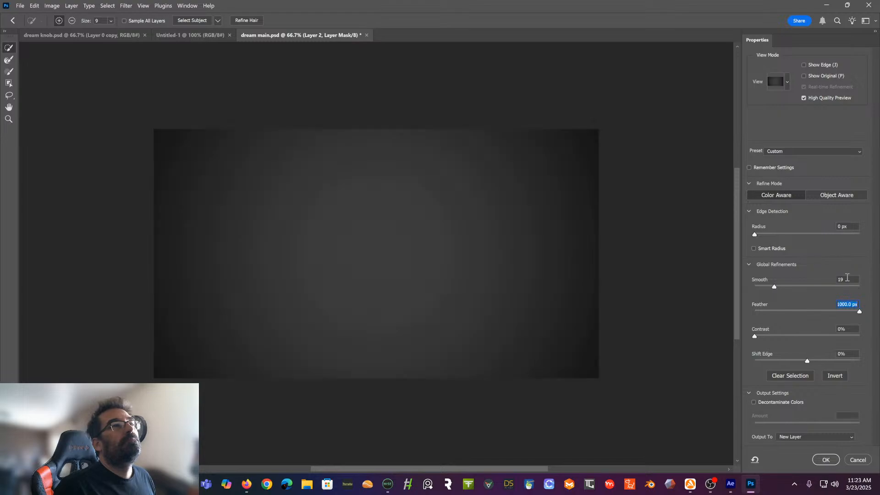
{"action": "left_click_drag", "start_coordinate": [818, 311], "coordinate": [798, 309]}
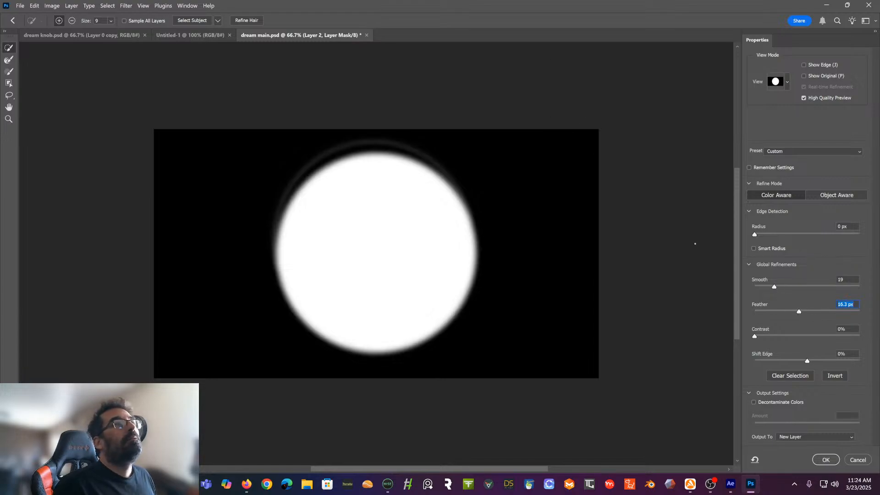
{"action": "left_click", "coordinate": [830, 459]}
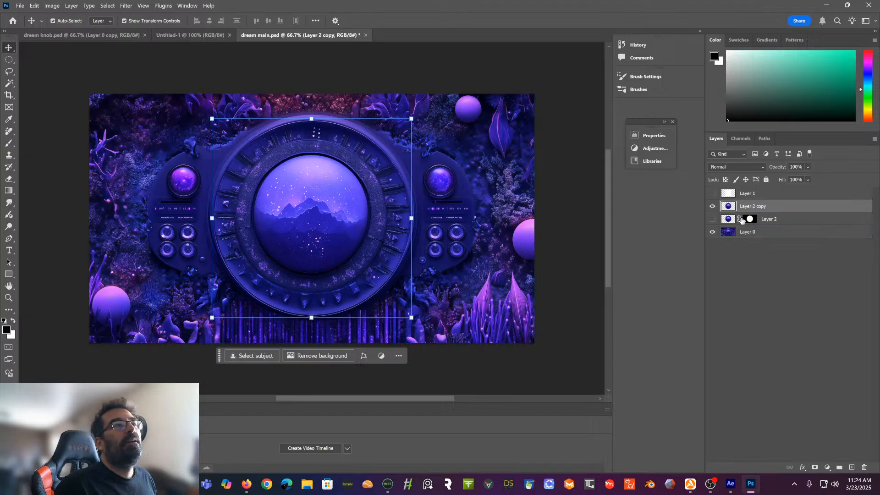
Delete the hidden original Layer 2 with its mask
{"action": "left_click", "coordinate": [712, 220]}
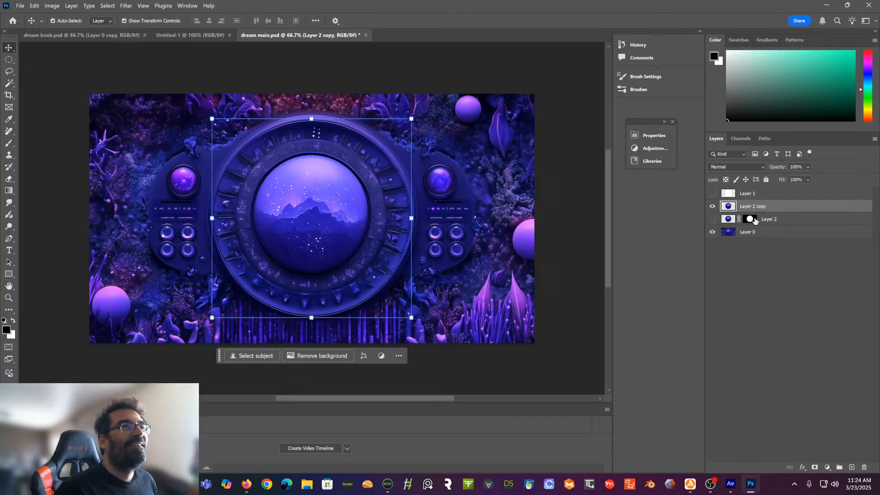
{"action": "left_click", "coordinate": [789, 223]}
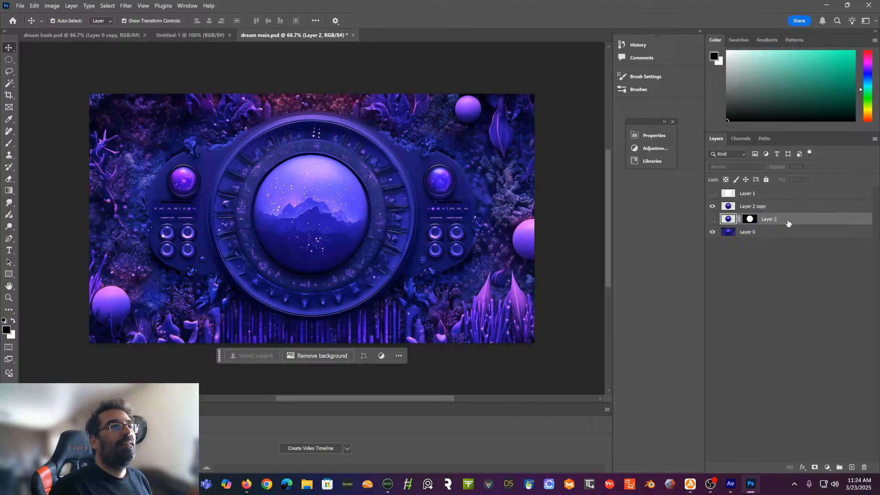
{"action": "key", "text": "Delete"}
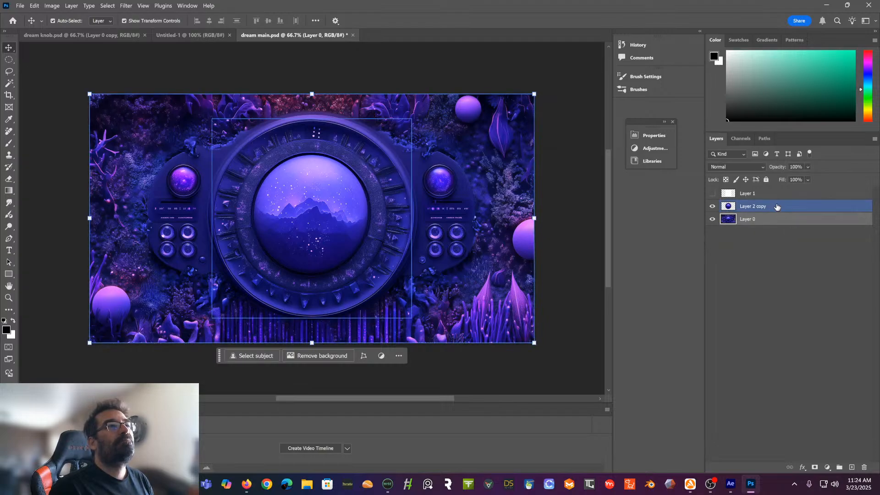
Add a new layer mask to Layer 2 copy and unlink it from the layer's image
{"action": "left_click", "coordinate": [776, 207]}
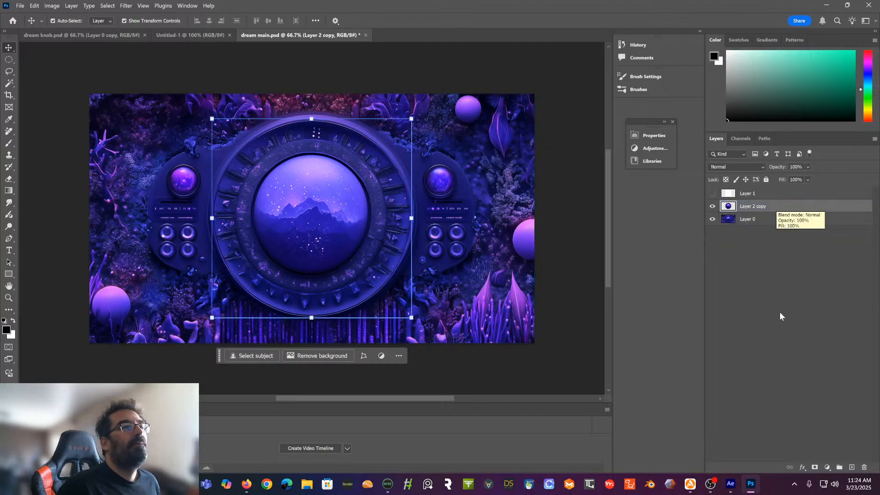
{"action": "left_click", "coordinate": [815, 467]}
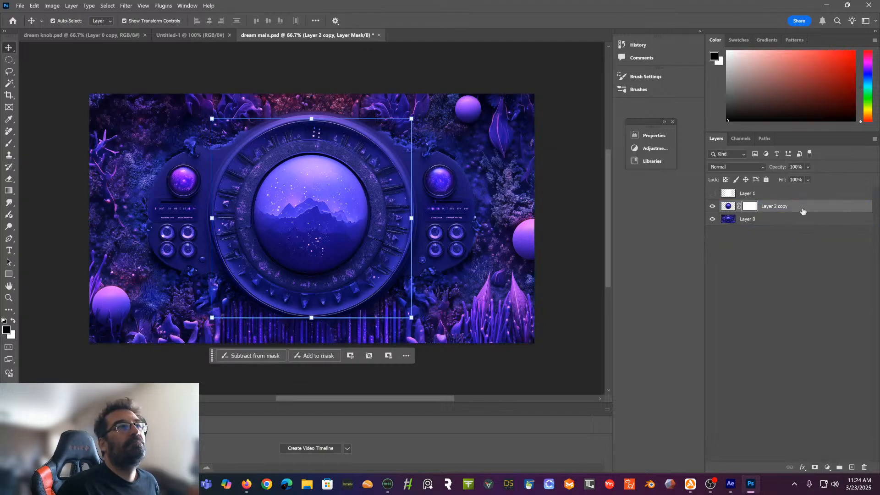
{"action": "left_click", "coordinate": [738, 207]}
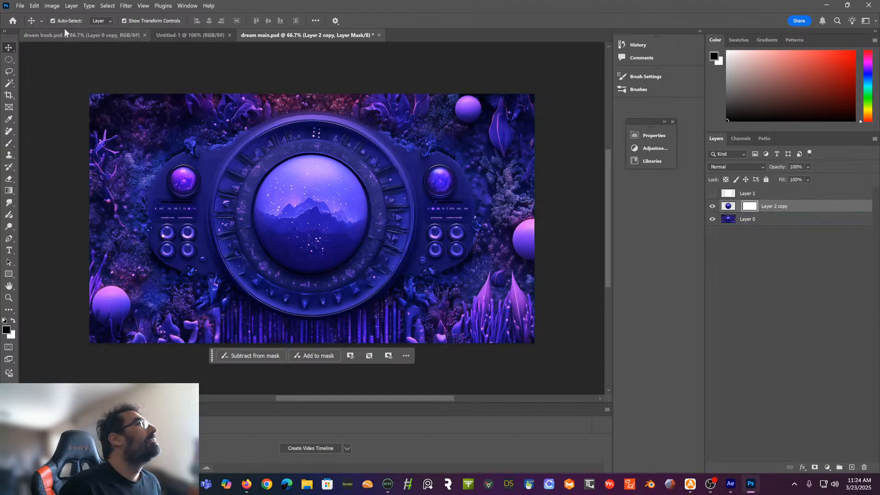
Draw an elliptical selection the size of the central dial and align it with the dial's rim
{"action": "left_click", "coordinate": [9, 59]}
{"action": "left_click_drag", "start_coordinate": [208, 115], "coordinate": [406, 311]}
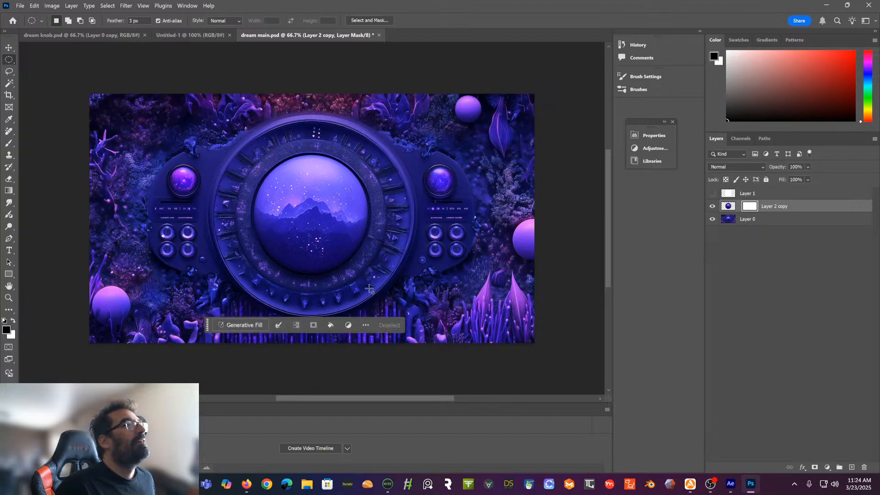
{"action": "left_click", "coordinate": [12, 53]}
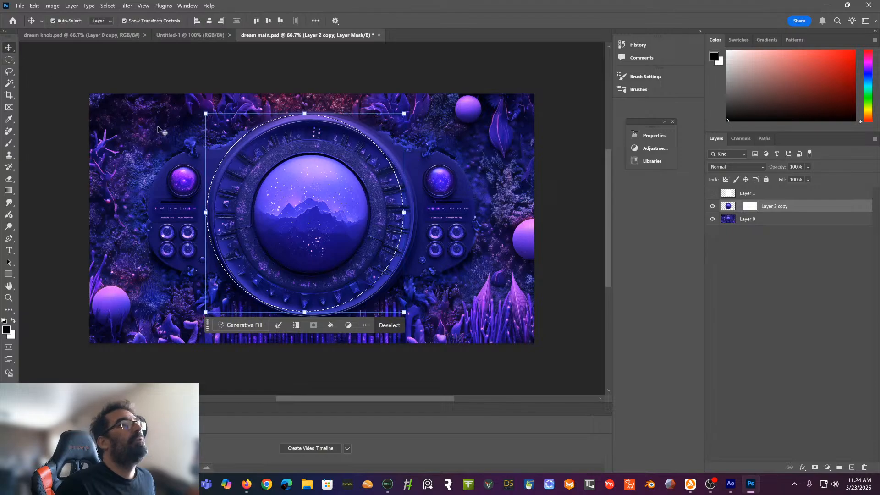
{"action": "left_click_drag", "start_coordinate": [292, 191], "coordinate": [301, 196]}
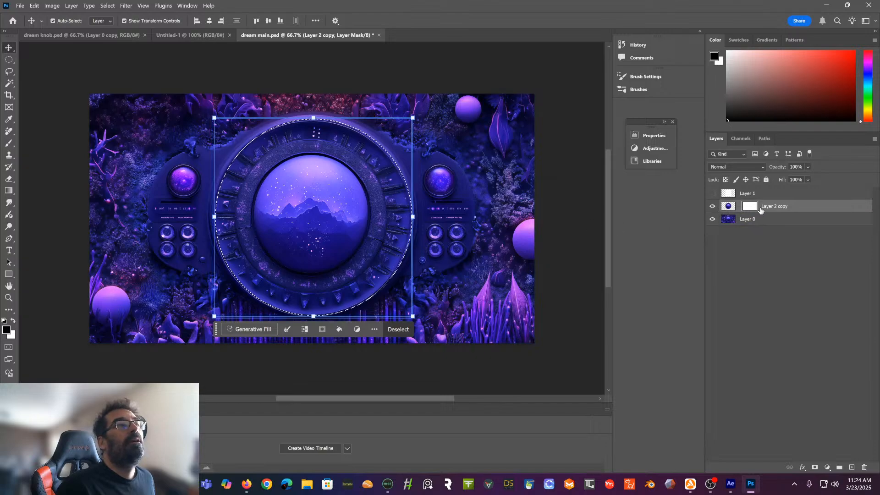
Target Layer 2 copy's image and invert the selection to cover everything outside the dial
{"action": "left_click", "coordinate": [729, 207]}
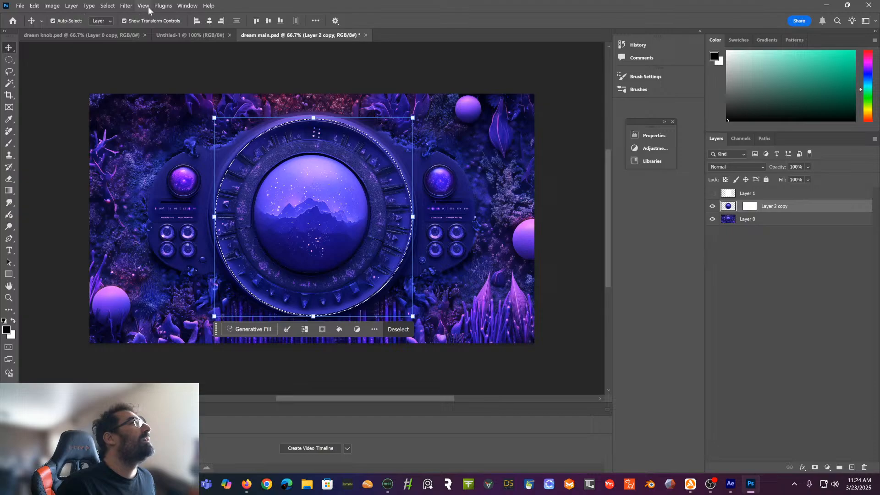
{"action": "left_click", "coordinate": [107, 6]}
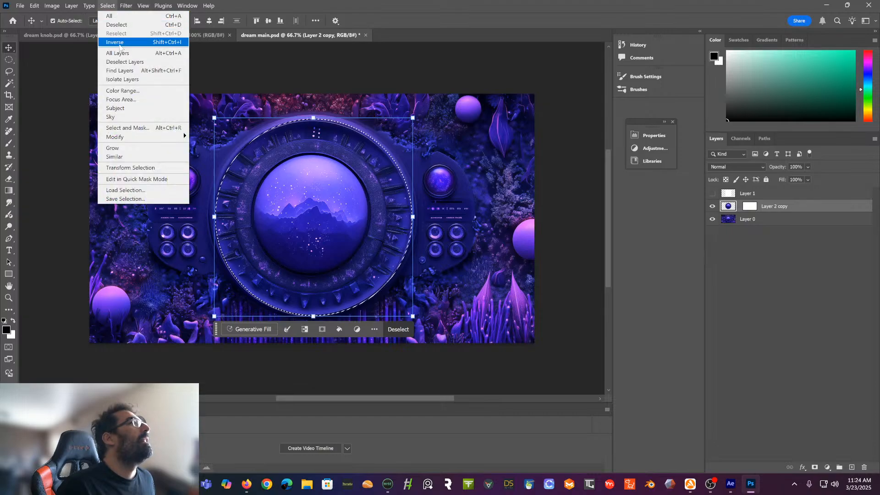
{"action": "left_click", "coordinate": [115, 42]}
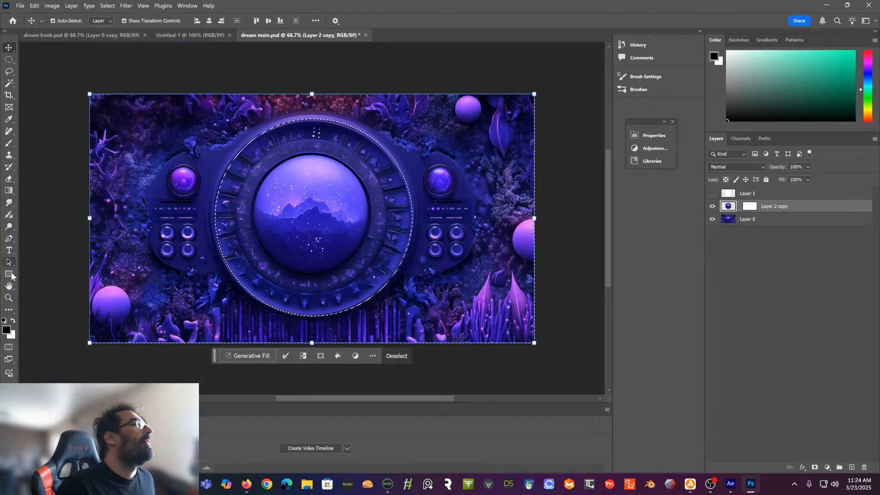
Fill the area outside the dial on Layer 2 copy's image with black using the Paint Bucket tool
{"action": "right_click", "coordinate": [9, 194]}
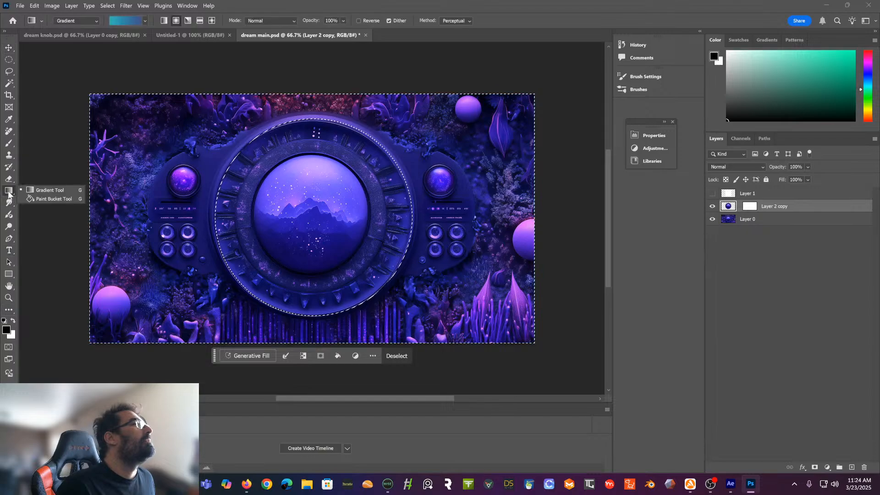
{"action": "left_click", "coordinate": [37, 198]}
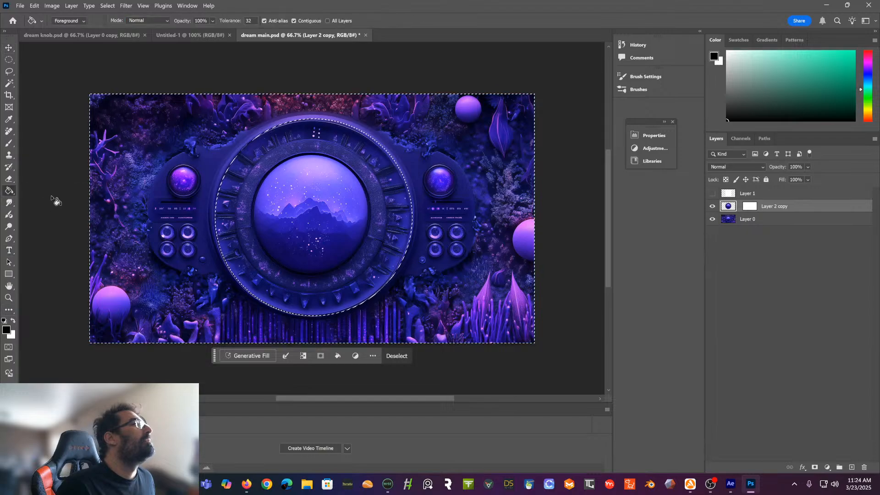
{"action": "left_click", "coordinate": [134, 200]}
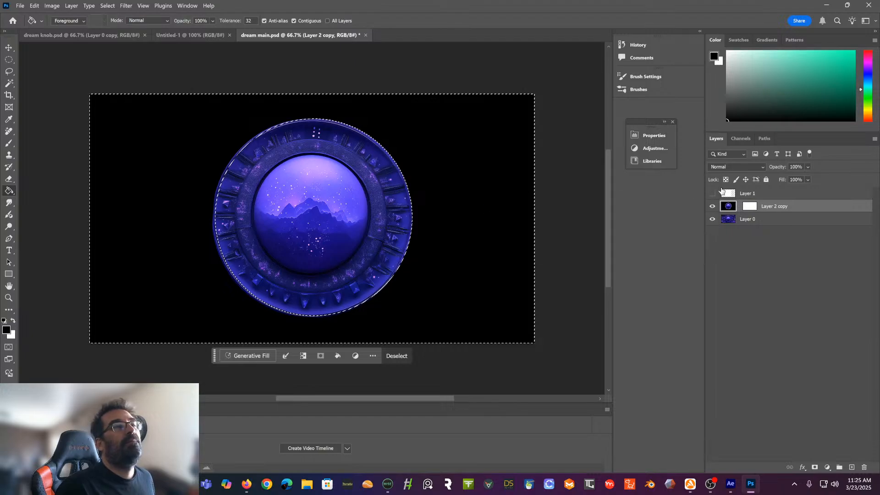
Feather the selection by 19.8 px in Select and Mask, and undo back to before the black fill
{"action": "left_click", "coordinate": [750, 209]}
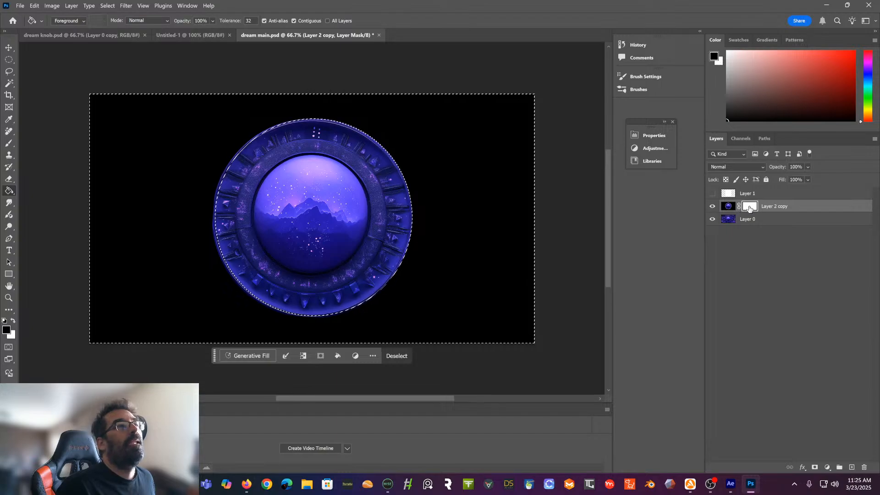
{"action": "double_click", "coordinate": [750, 206]}
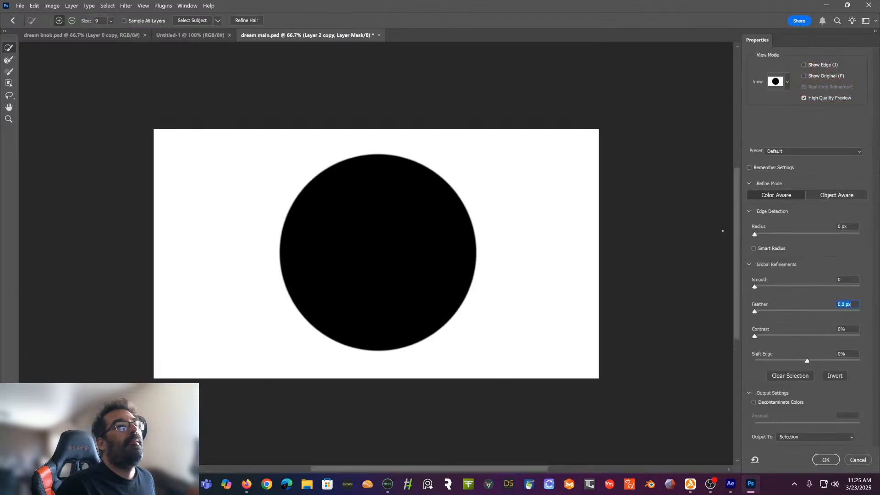
{"action": "left_click", "coordinate": [777, 311]}
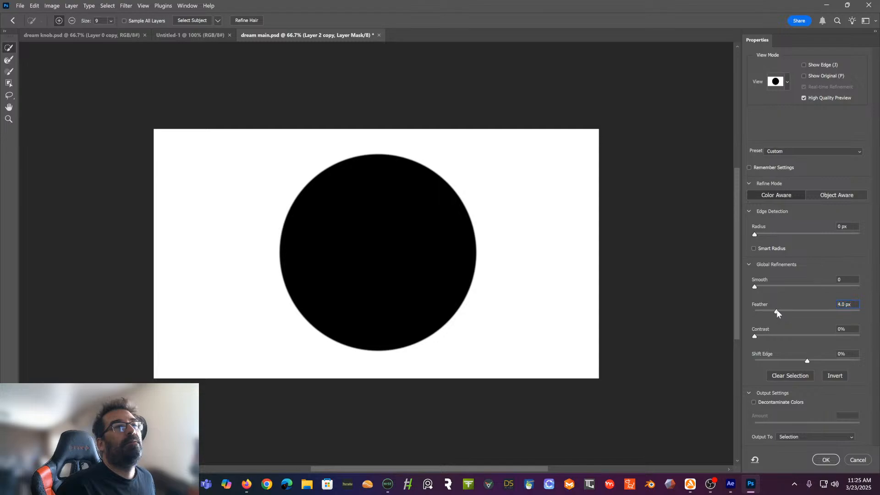
{"action": "mouse_move", "coordinate": [792, 311]}
{"action": "left_mouse_down"}
{"action": "mouse_move", "coordinate": [818, 310]}
{"action": "mouse_move", "coordinate": [800, 314]}
{"action": "left_mouse_up"}
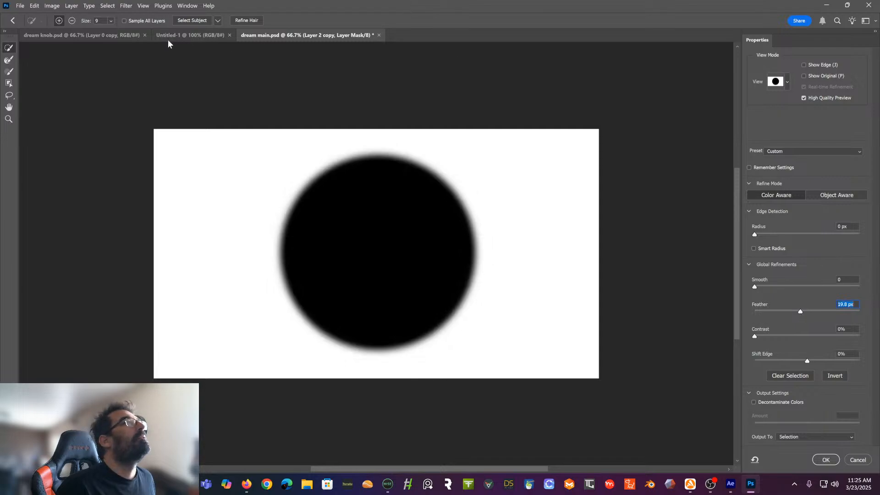
{"action": "left_click", "coordinate": [826, 460]}
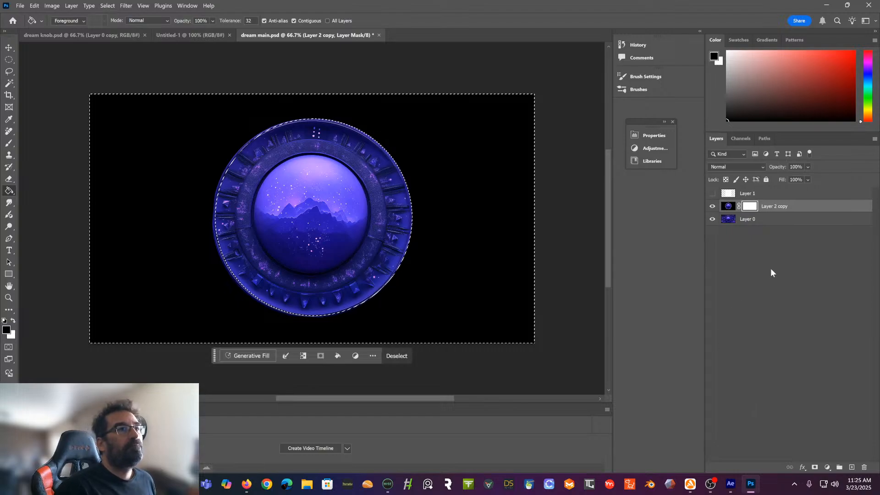
{"action": "left_click", "coordinate": [738, 208]}
{"action": "key", "text": "ctrl+x"}
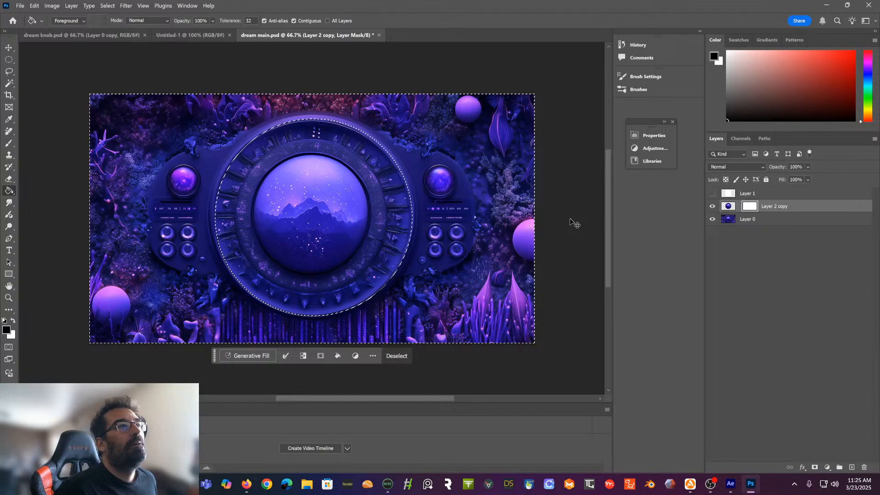
Relink Layer 2 copy's mask to its image and fill the mask outside the dial with black
{"action": "left_click", "coordinate": [738, 208]}
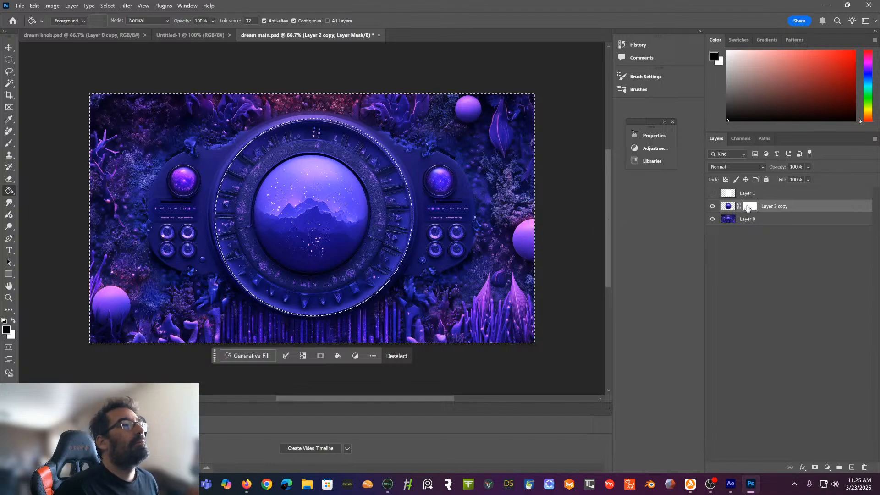
{"action": "left_click", "coordinate": [179, 172]}
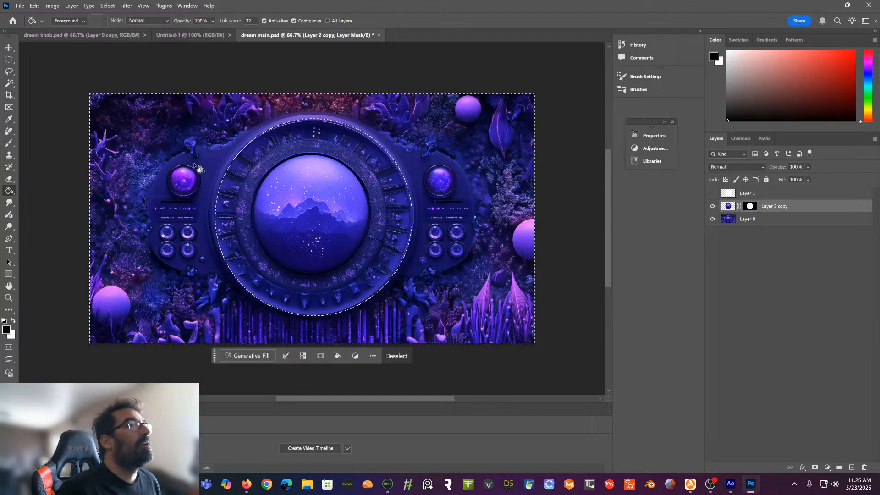
Open Layer 2 copy's mask in Select and Mask and apply a 23.3 px feather, output as a selection
{"action": "double_click", "coordinate": [751, 208]}
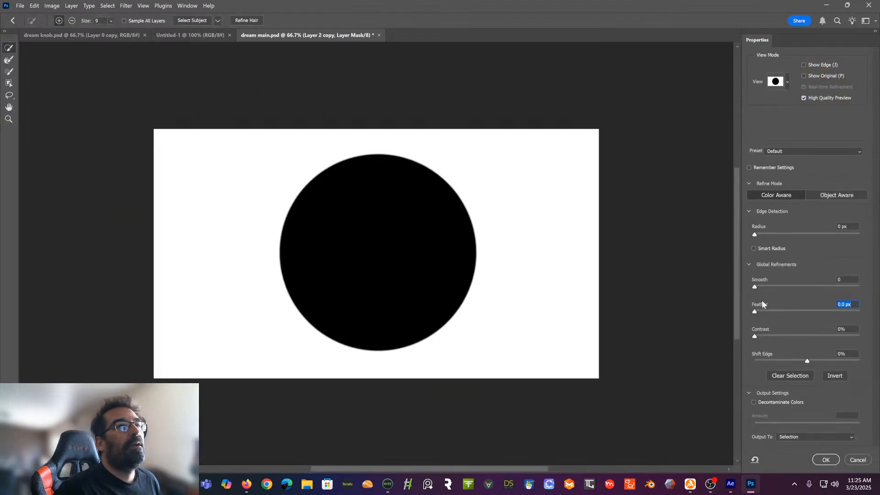
{"action": "left_click_drag", "start_coordinate": [760, 311], "coordinate": [807, 315]}
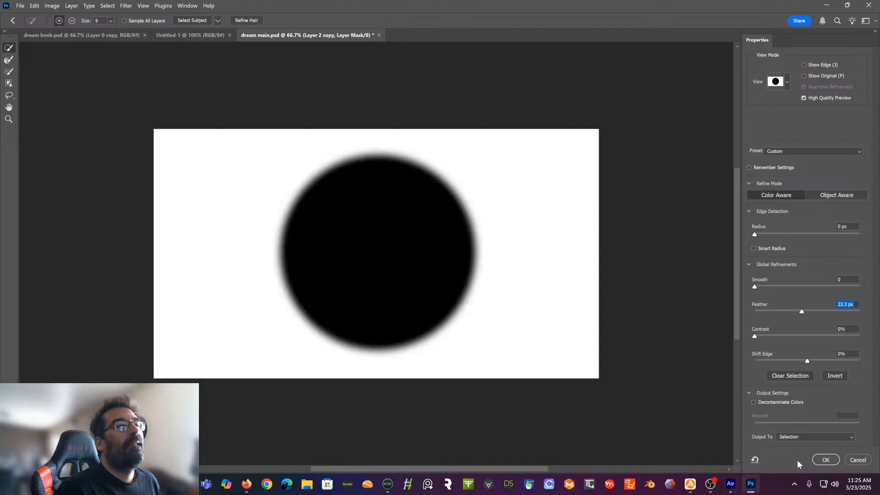
{"action": "left_click", "coordinate": [825, 459]}
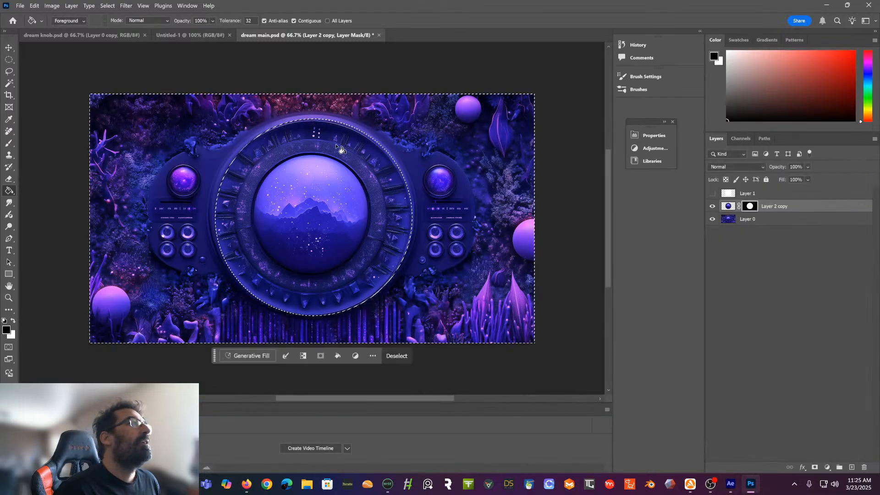
Switch to the Move tool, target Layer 2 copy's image and clear the active selection
{"action": "left_click", "coordinate": [9, 48]}
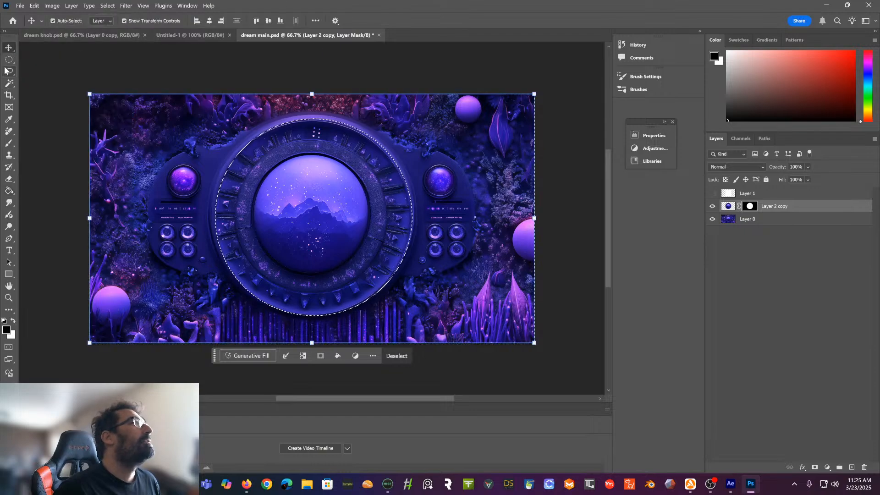
{"action": "left_click", "coordinate": [199, 148]}
{"action": "left_click", "coordinate": [729, 209]}
{"action": "left_click", "coordinate": [729, 208]}
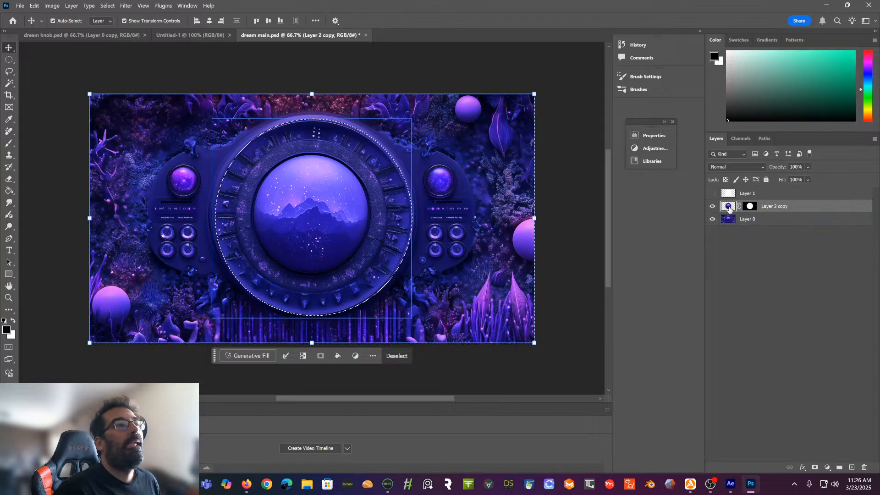
{"action": "left_click", "coordinate": [433, 50]}
{"action": "left_click", "coordinate": [110, 6]}
{"action": "left_click", "coordinate": [118, 25]}
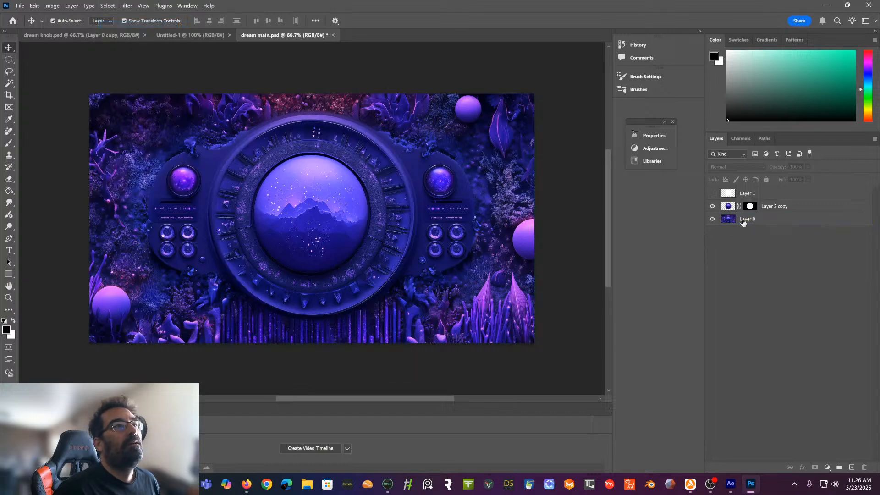
Select Layer 2 copy again with its image, rather than its mask, as the target
{"action": "left_click", "coordinate": [729, 207]}
{"action": "left_click", "coordinate": [778, 222]}
{"action": "left_click", "coordinate": [728, 208]}
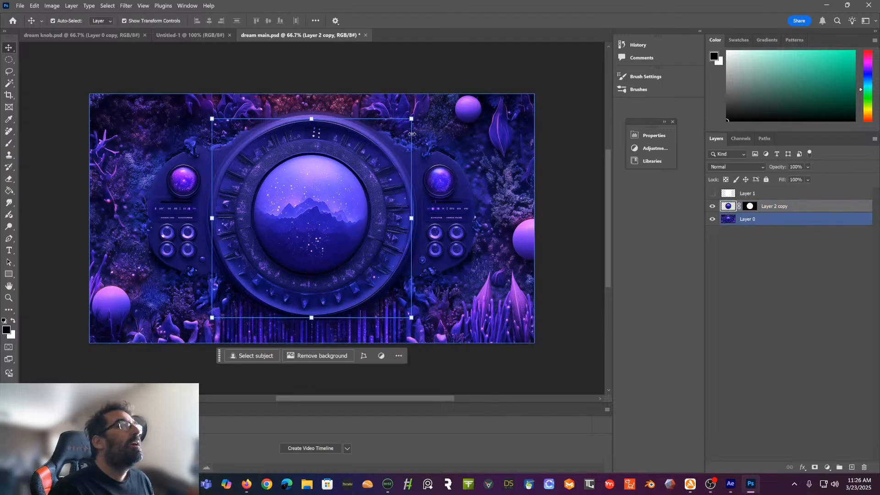
Try to rotate the dial on Layer 2 copy and undo the rotation
{"action": "left_click_drag", "start_coordinate": [409, 112], "coordinate": [454, 236]}
{"action": "key", "text": "ctrl+z"}
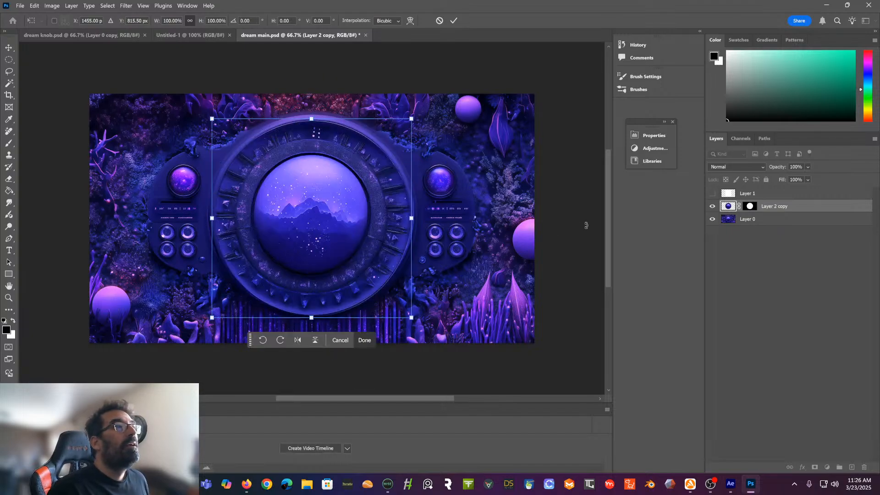
Refine Layer 2 copy's mask in Select and Mask with a 19.8 px feather and a negative edge shift, output to a new layer
{"action": "double_click", "coordinate": [749, 209]}
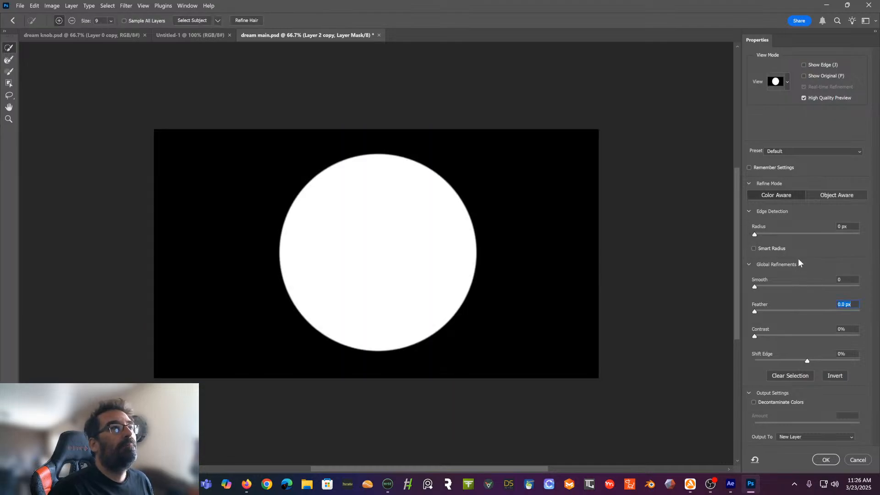
{"action": "left_click_drag", "start_coordinate": [759, 310], "coordinate": [778, 313]}
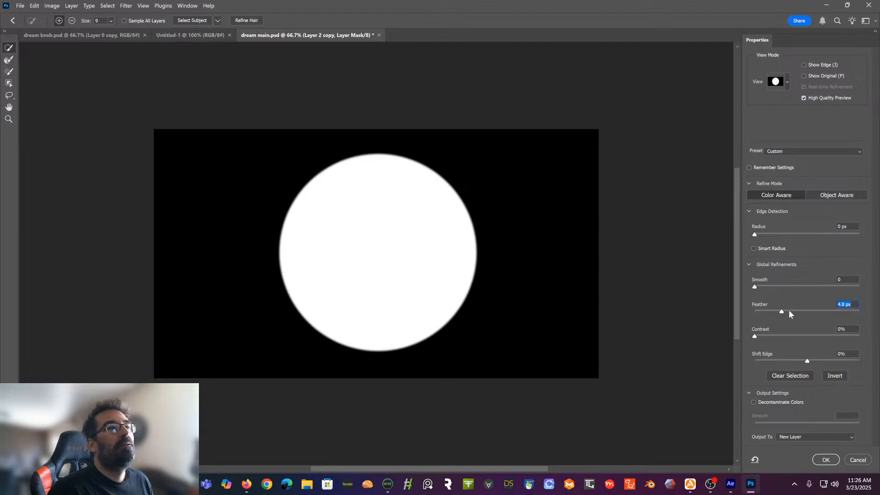
{"action": "left_click_drag", "start_coordinate": [794, 312], "coordinate": [801, 312]}
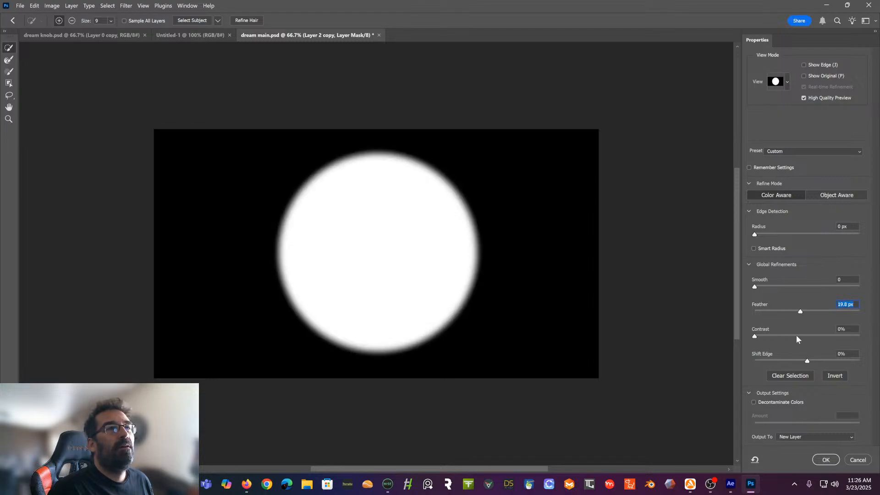
{"action": "left_click_drag", "start_coordinate": [806, 362], "coordinate": [772, 361]}
{"action": "left_click", "coordinate": [823, 460]}
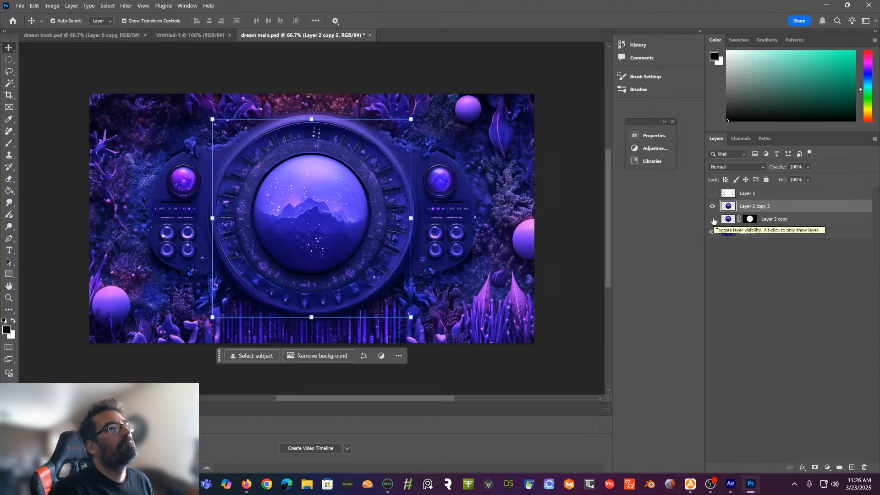
{"action": "left_click", "coordinate": [714, 221]}
{"action": "left_click", "coordinate": [714, 221]}
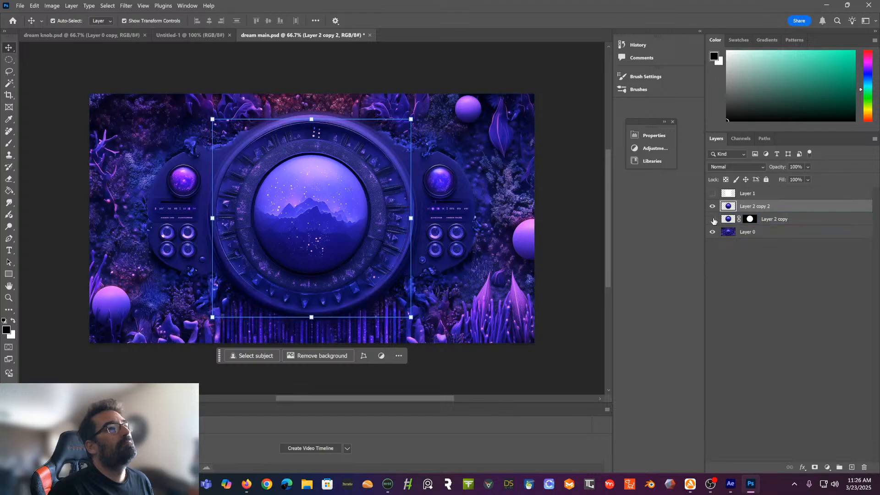
Check Layer 2 copy's mask in Select and Mask without applying it, and undo the earlier new-layer output
{"action": "double_click", "coordinate": [751, 220]}
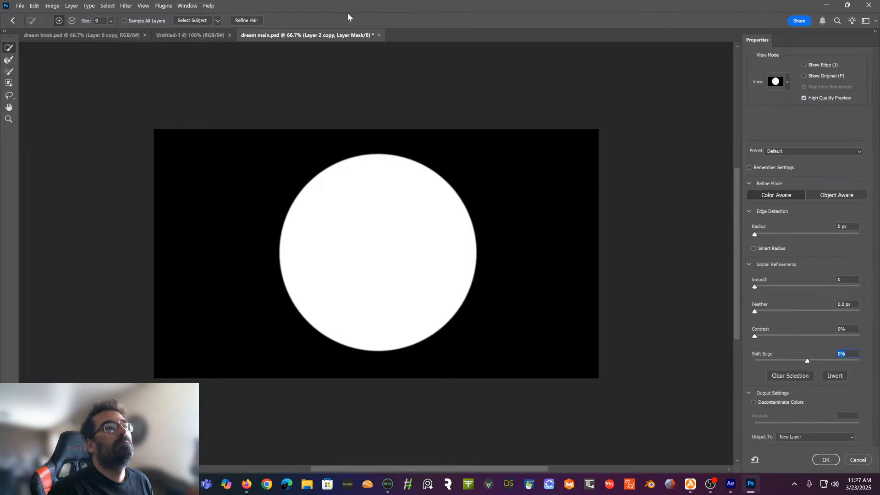
{"action": "left_click", "coordinate": [850, 461]}
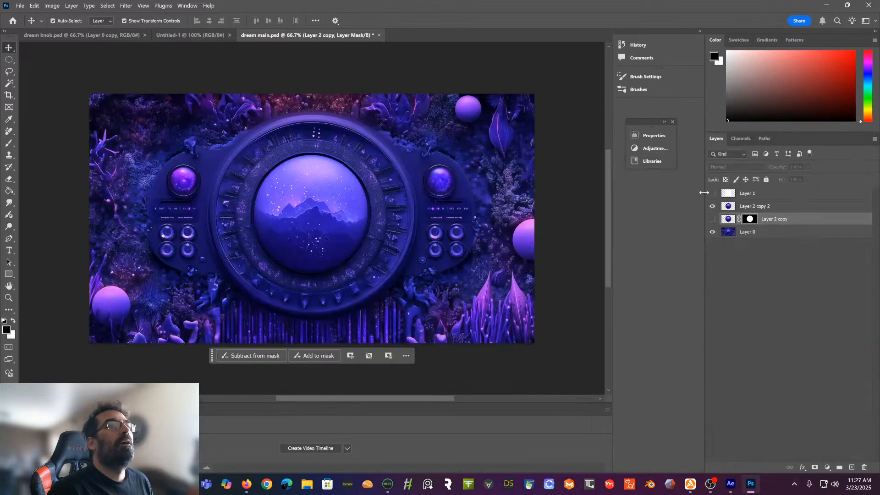
{"action": "left_click", "coordinate": [729, 219]}
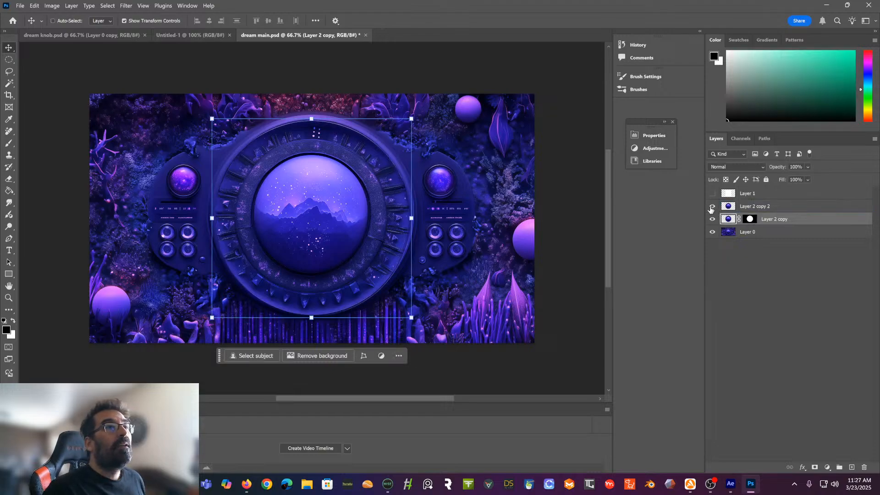
{"action": "key", "text": "ctrl+z"}
{"action": "key", "text": "ctrl+z"}
{"action": "key", "text": "ctrl+z"}
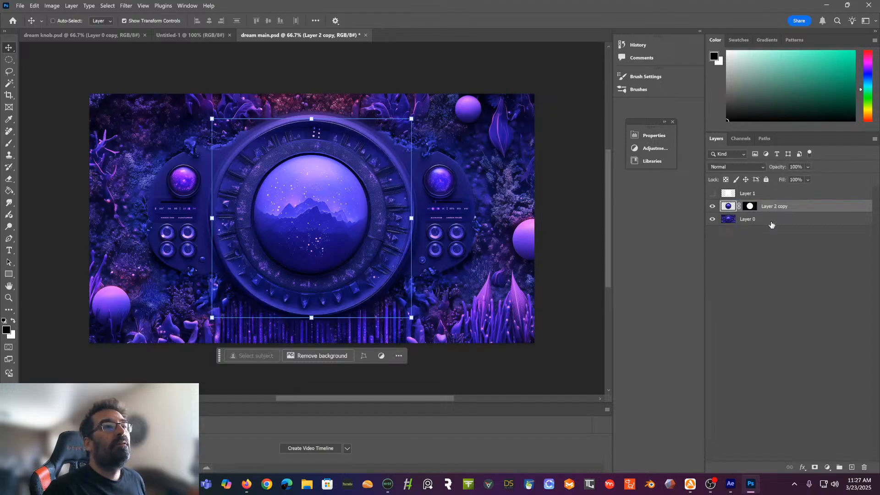
Open Layer 2 copy's mask in Select and Mask and apply a 25.6 px feather, output as a selection
{"action": "double_click", "coordinate": [750, 206]}
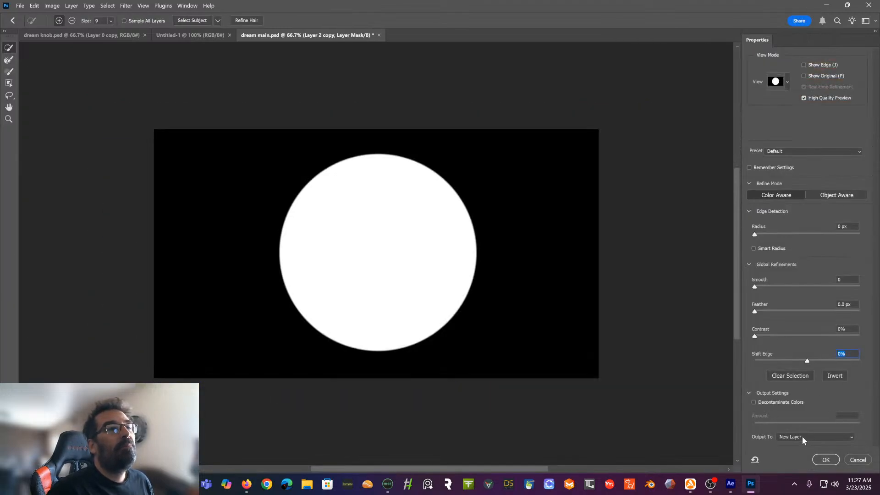
{"action": "left_click", "coordinate": [802, 437]}
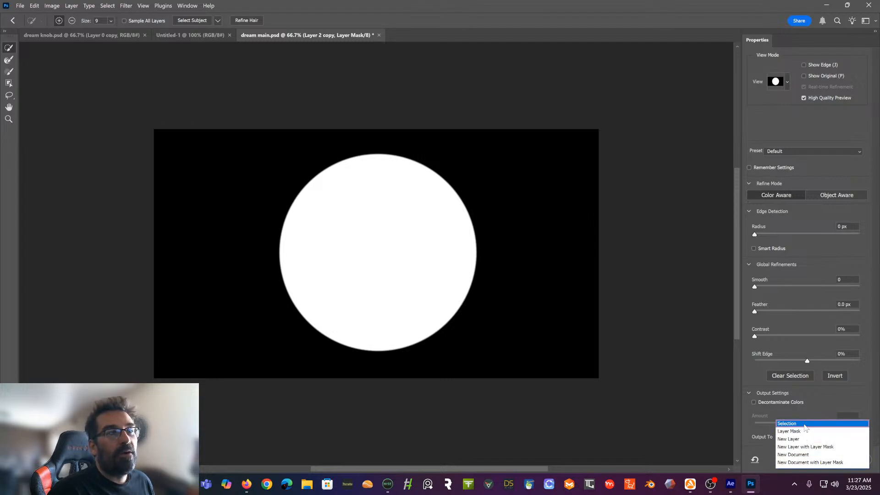
{"action": "left_click", "coordinate": [805, 424]}
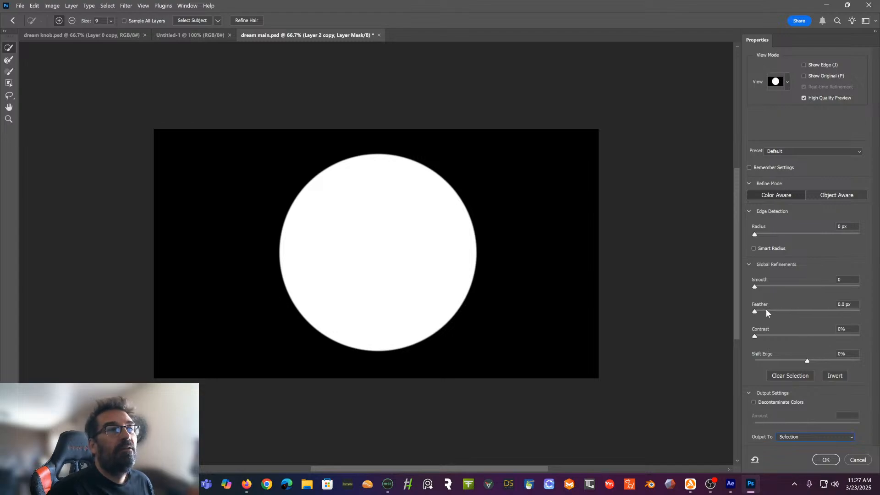
{"action": "left_click_drag", "start_coordinate": [781, 313], "coordinate": [803, 314]}
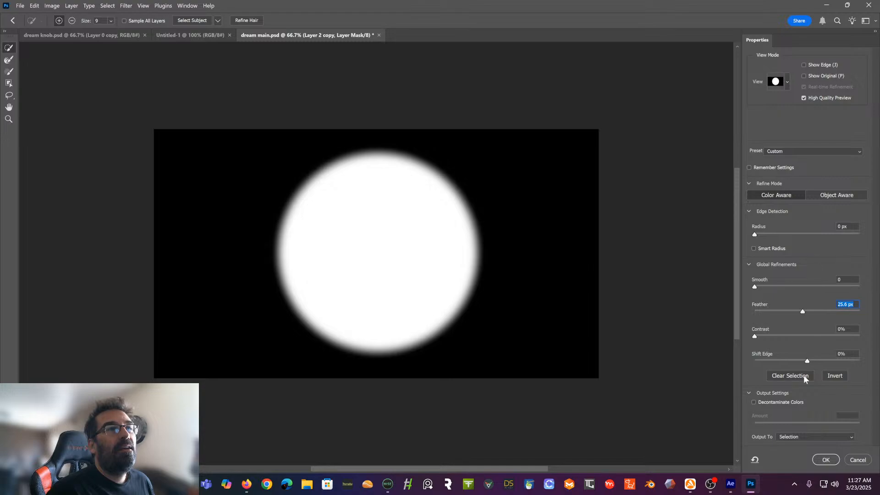
{"action": "left_click", "coordinate": [819, 463]}
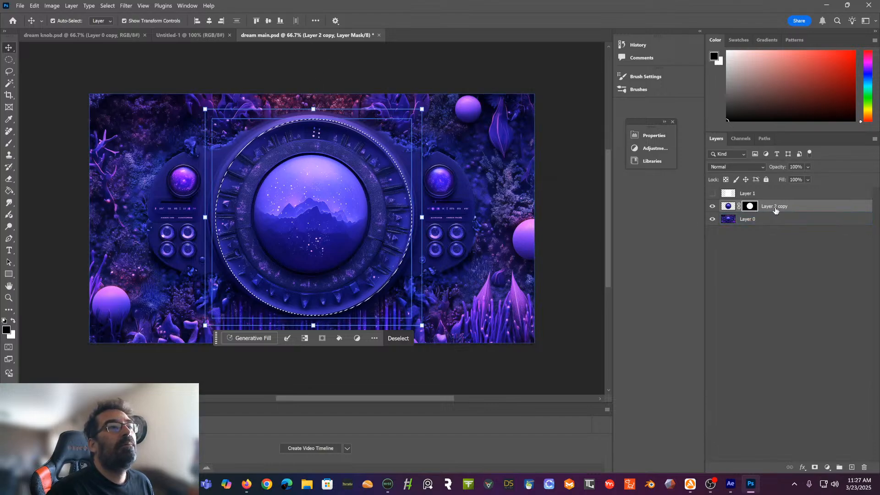
Target Layer 2 copy's image and try to scale and rotate the selected dial area
{"action": "left_click", "coordinate": [732, 207]}
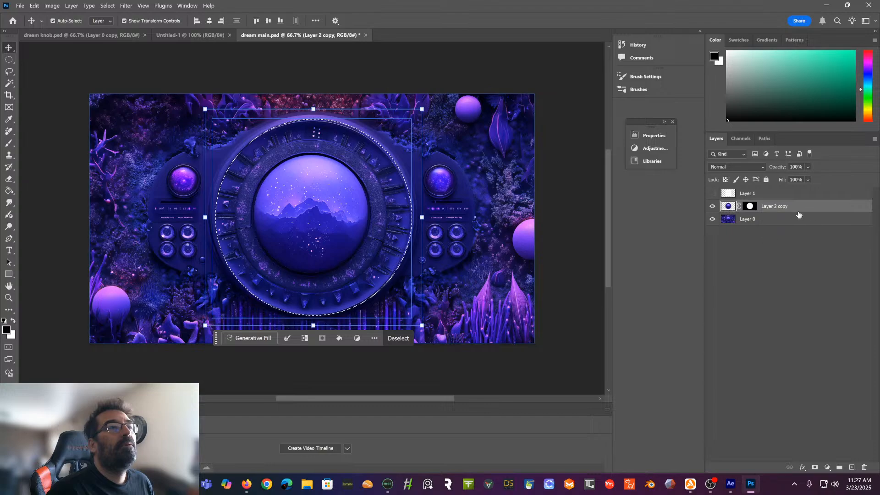
{"action": "left_click", "coordinate": [743, 265]}
{"action": "left_click", "coordinate": [730, 207]}
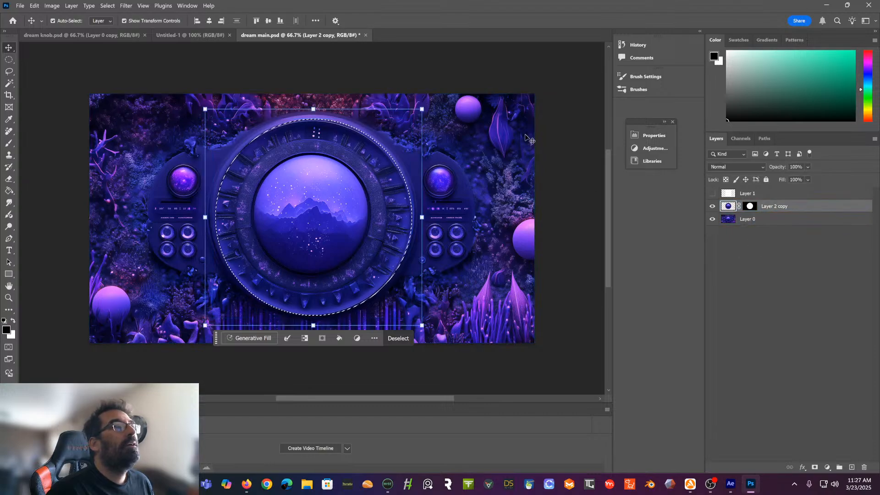
{"action": "left_click_drag", "start_coordinate": [432, 141], "coordinate": [454, 106]}
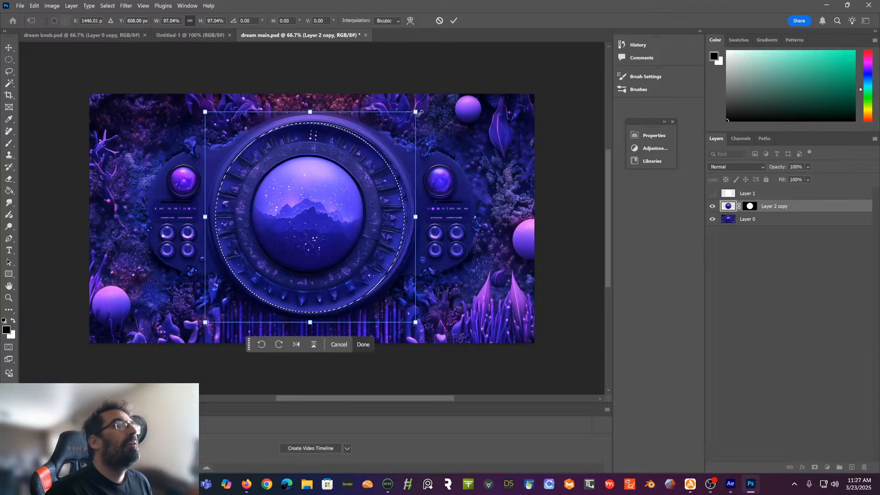
{"action": "key", "text": "ctrl+z"}
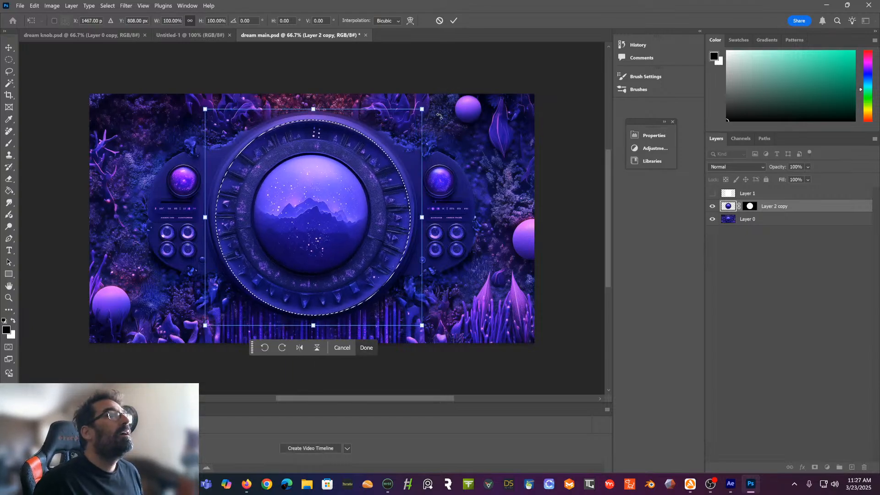
{"action": "left_click_drag", "start_coordinate": [428, 116], "coordinate": [461, 136]}
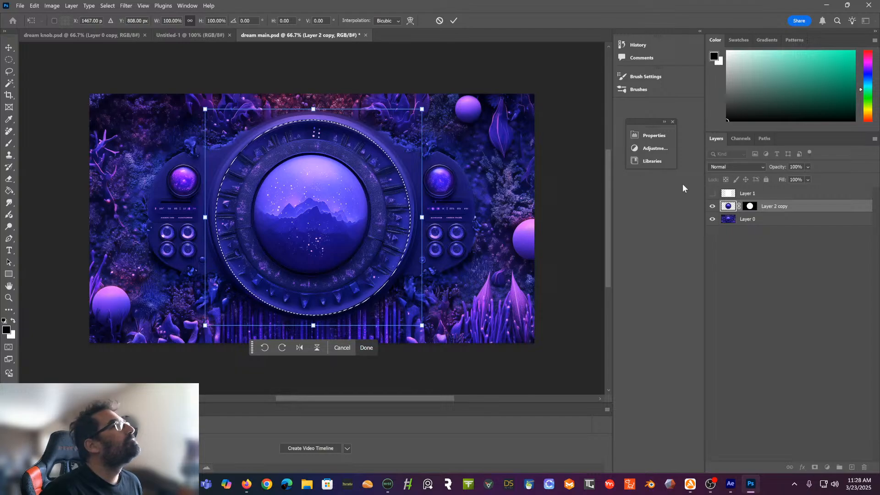
{"action": "key", "text": "Return"}
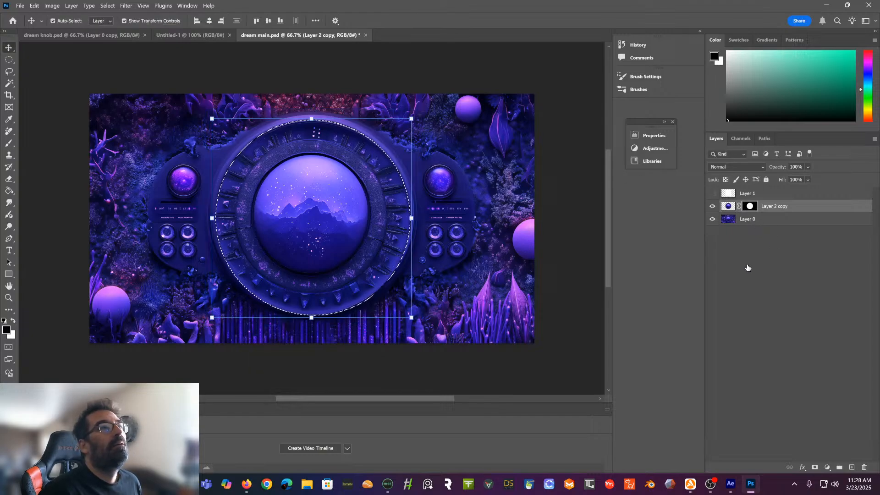
{"action": "key", "text": "ctrl+alt+r"}
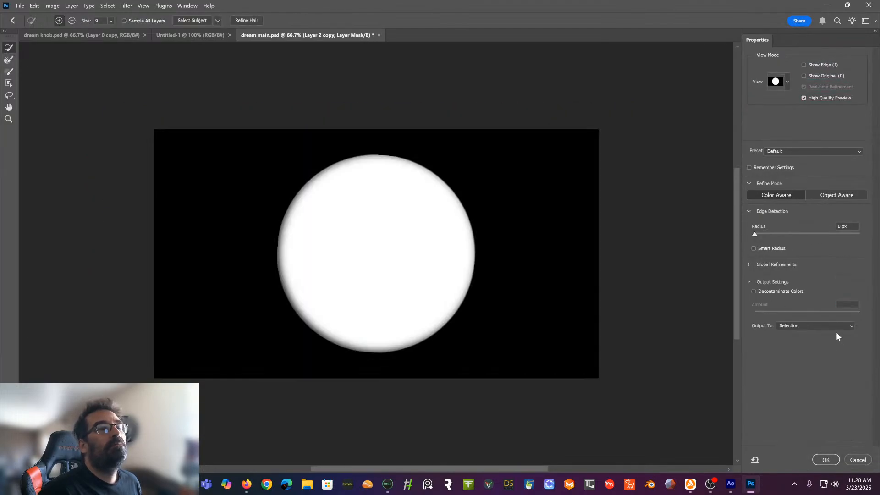
{"action": "left_click", "coordinate": [864, 462]}
{"action": "left_click", "coordinate": [761, 220]}
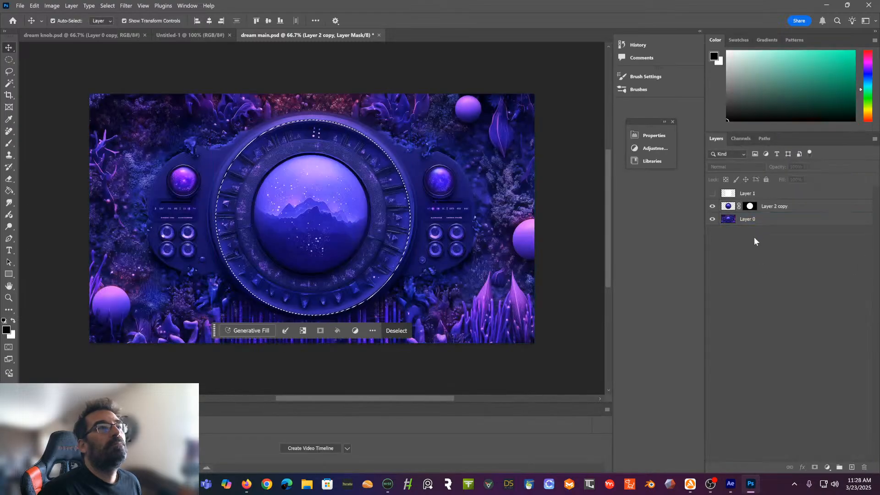
{"action": "left_click", "coordinate": [751, 206]}
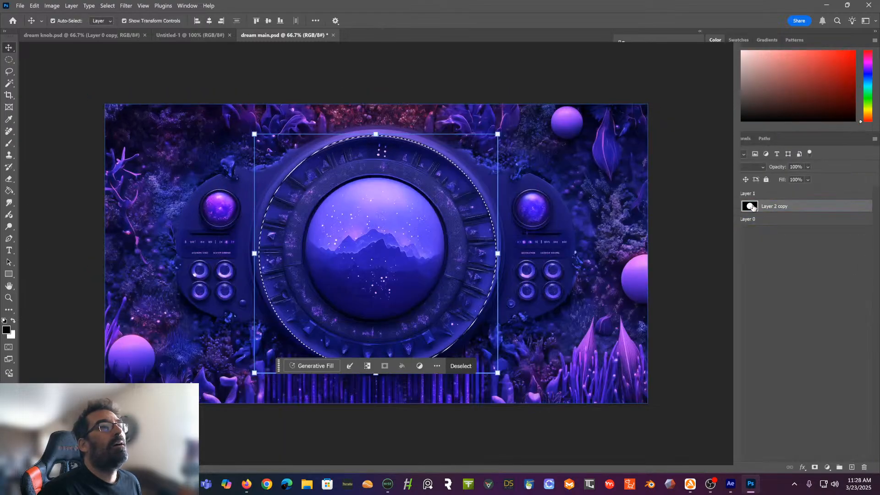
{"action": "key", "text": "ctrl+alt+r"}
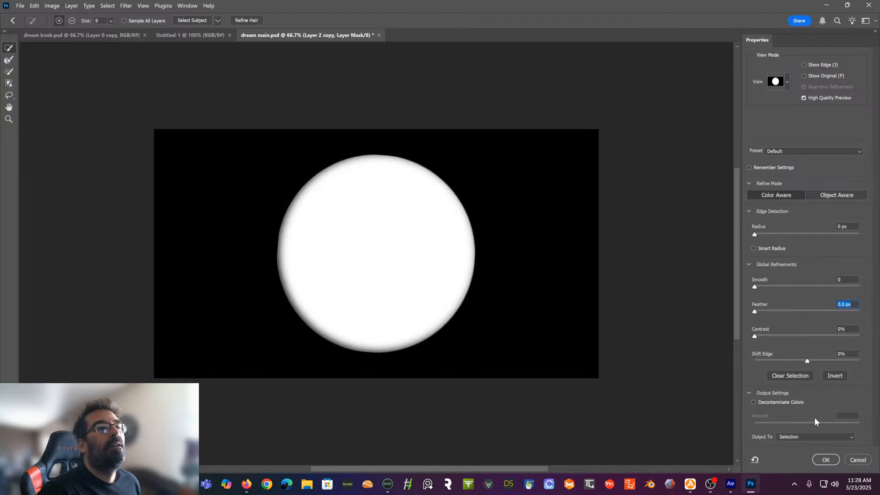
{"action": "left_click", "coordinate": [859, 459]}
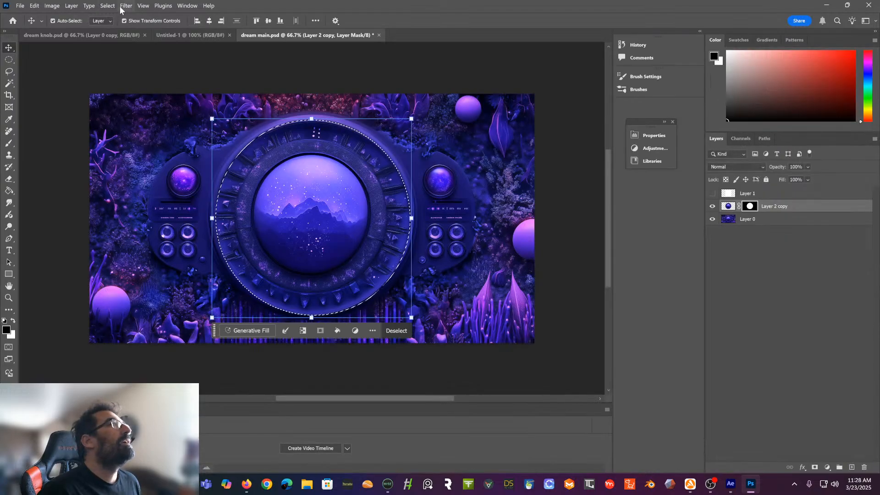
Clear the active selection and refine Layer 2 copy's mask with a 40.7 px feather and -34% edge shift, output to the layer mask
{"action": "left_click", "coordinate": [108, 6]}
{"action": "left_click", "coordinate": [114, 26]}
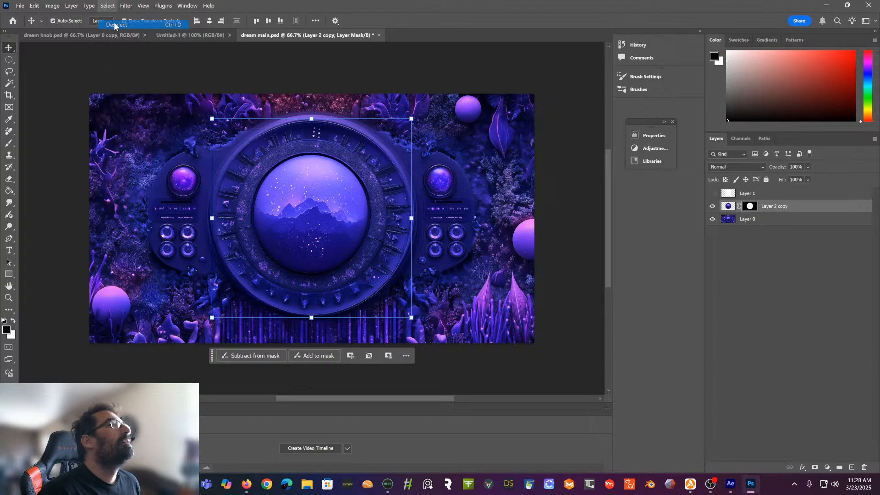
{"action": "double_click", "coordinate": [750, 207]}
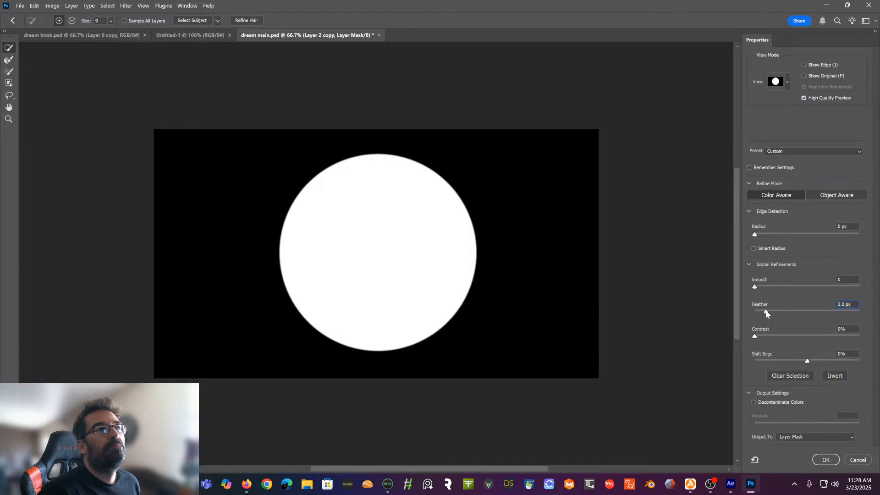
{"action": "left_click_drag", "start_coordinate": [775, 311], "coordinate": [781, 311]}
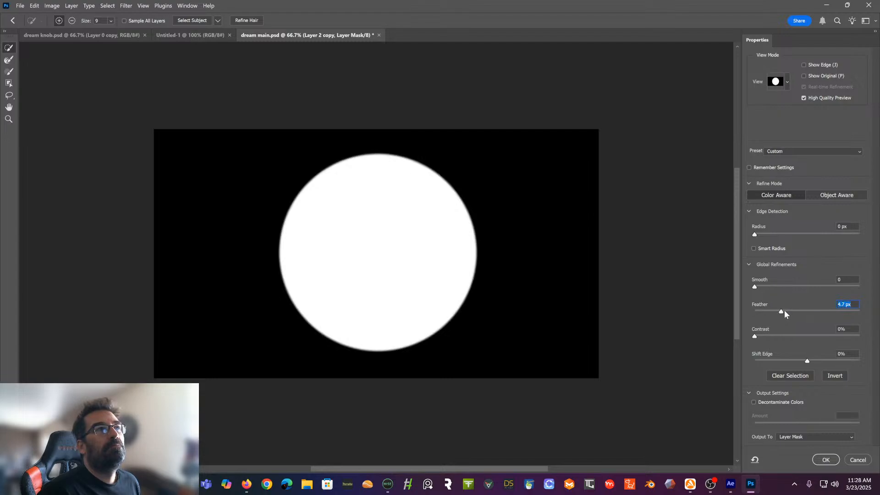
{"action": "left_click", "coordinate": [800, 310]}
{"action": "left_click_drag", "start_coordinate": [799, 310], "coordinate": [809, 311]}
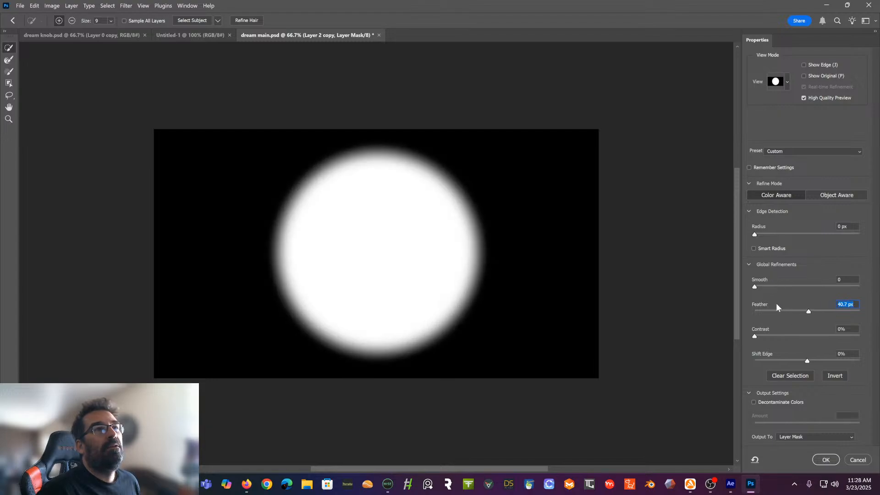
{"action": "left_click_drag", "start_coordinate": [806, 360], "coordinate": [790, 362]}
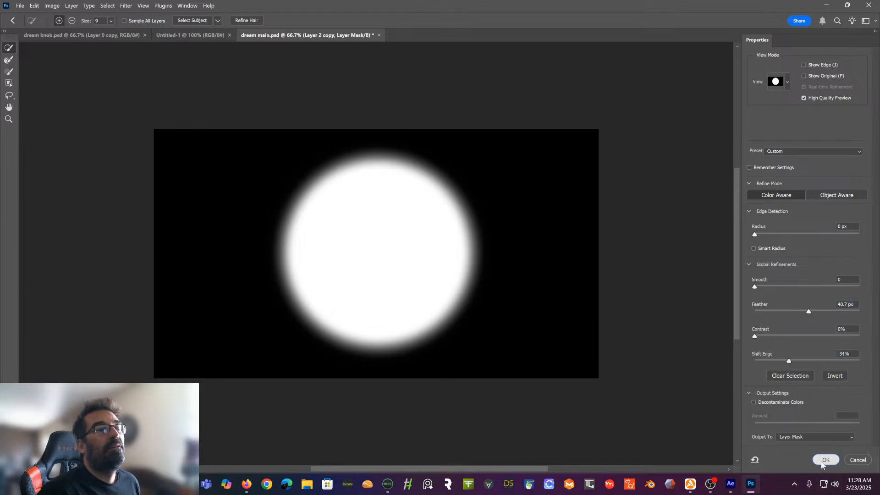
{"action": "left_click", "coordinate": [825, 460]}
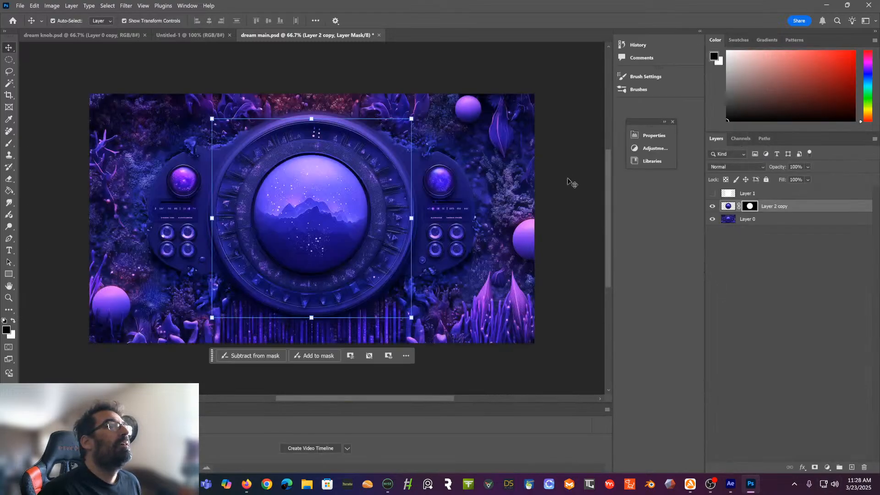
Toggle Layer 2 copy's visibility repeatedly to compare how the soft-edged dial blends with Layer 0
{"action": "left_click", "coordinate": [729, 220]}
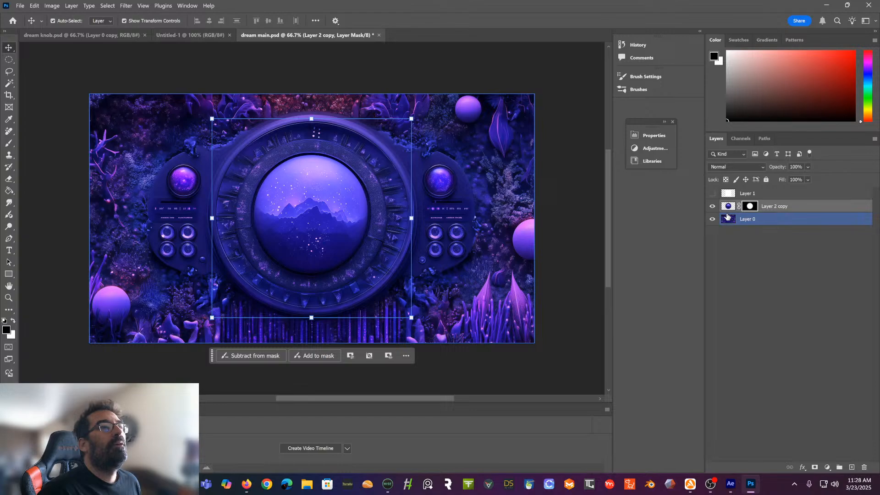
{"action": "left_click", "coordinate": [721, 206]}
{"action": "left_click", "coordinate": [713, 207]}
{"action": "left_click", "coordinate": [712, 206]}
{"action": "left_click", "coordinate": [713, 207]}
{"action": "left_click", "coordinate": [713, 207]}
{"action": "left_click", "coordinate": [713, 206]}
{"action": "left_click", "coordinate": [713, 206]}
{"action": "left_click", "coordinate": [713, 207]}
{"action": "left_click", "coordinate": [712, 207]}
{"action": "key", "text": "ctrl+comma"}
{"action": "key", "text": "ctrl+comma"}
{"action": "key", "text": "ctrl+comma"}
{"action": "key", "text": "ctrl+comma"}
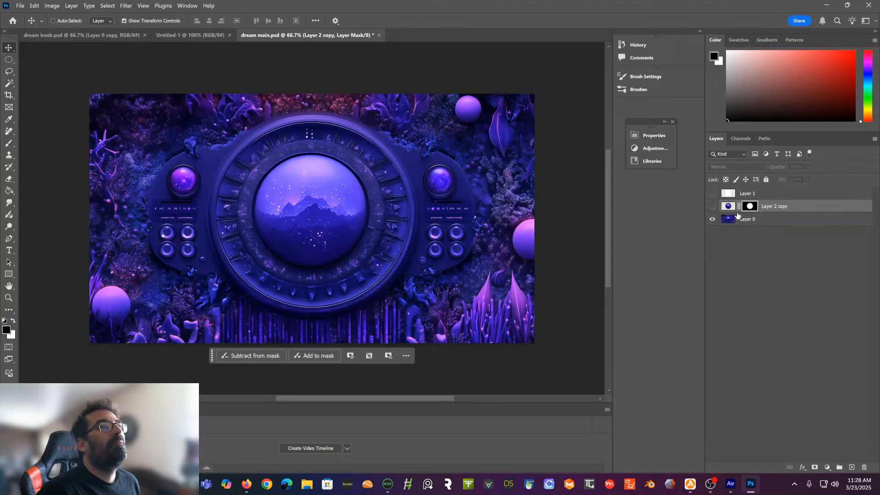
{"action": "key", "text": "ctrl+comma"}
{"action": "key", "text": "ctrl+comma"}
{"action": "key", "text": "ctrl+comma"}
{"action": "key", "text": "ctrl+comma"}
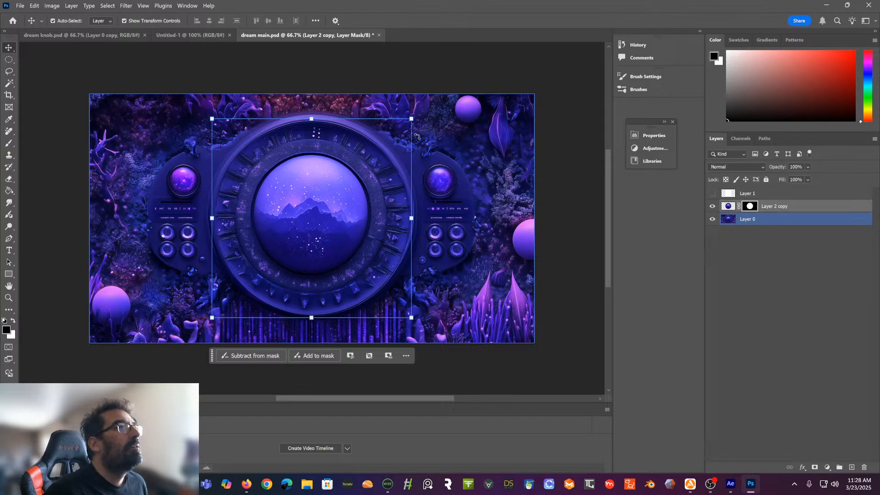
Try to rotate the soft-edged dial on Layer 2 copy and undo the rotation
{"action": "left_click_drag", "start_coordinate": [417, 136], "coordinate": [397, 195]}
{"action": "key", "text": "ctrl+z"}
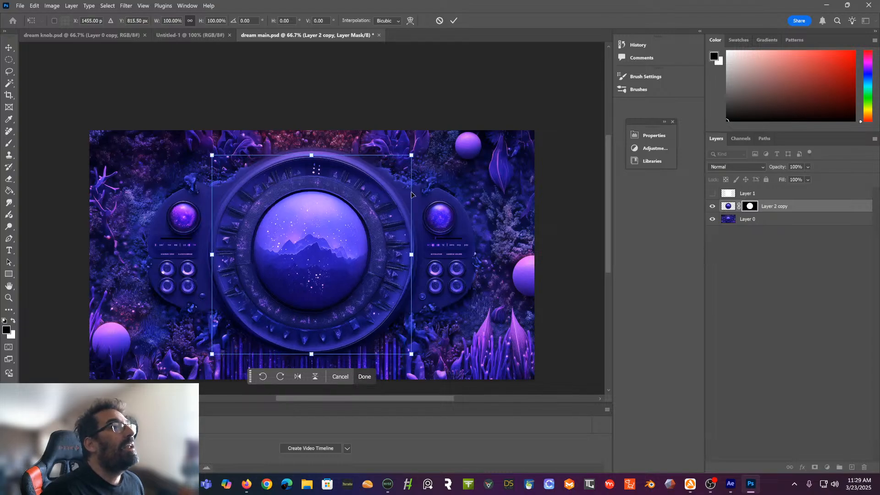
{"action": "scroll", "coordinate": [412, 194], "scroll_direction": "down", "scroll_amount": 3}
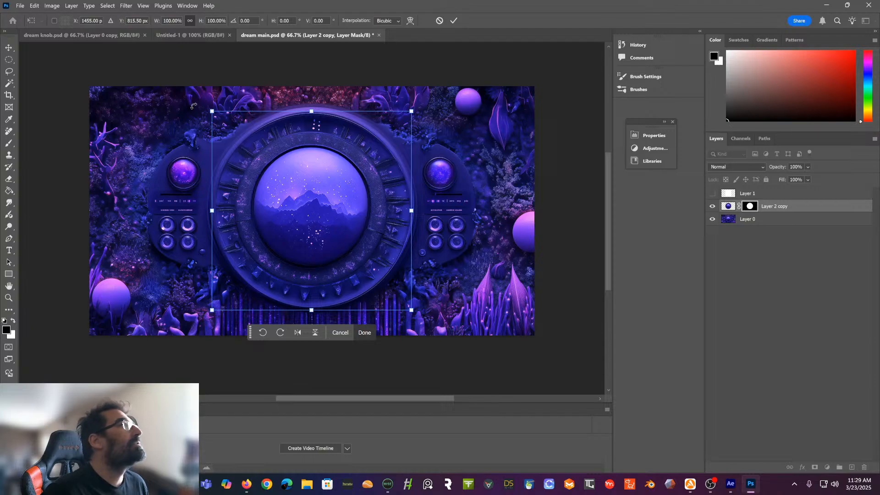
Apply Layer 2 copy's layer mask permanently to the dial image
{"action": "left_click", "coordinate": [9, 60]}
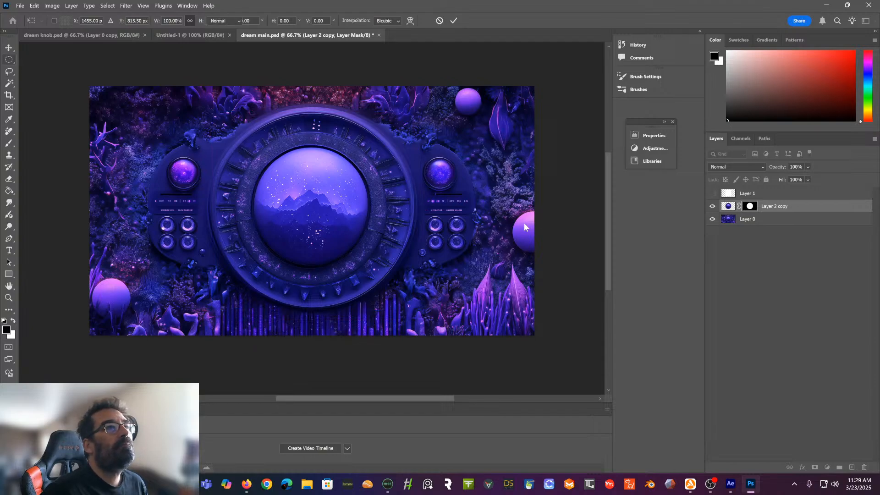
{"action": "right_click", "coordinate": [756, 209]}
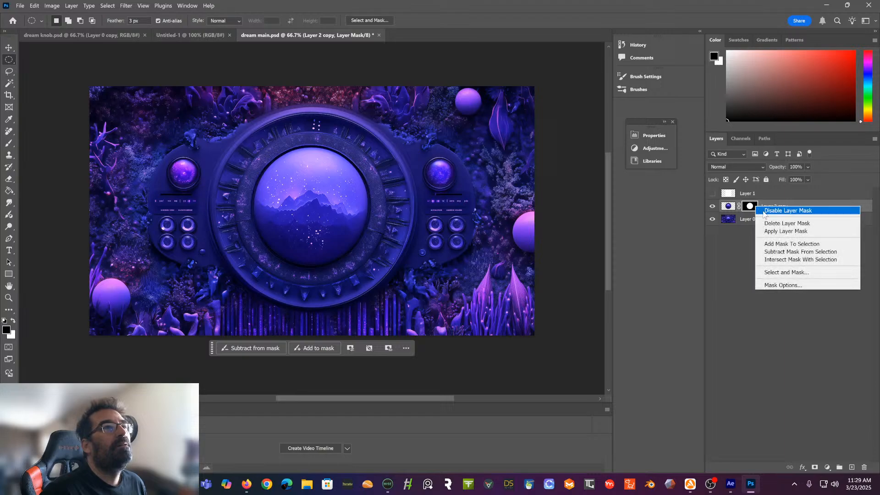
{"action": "left_click", "coordinate": [768, 232]}
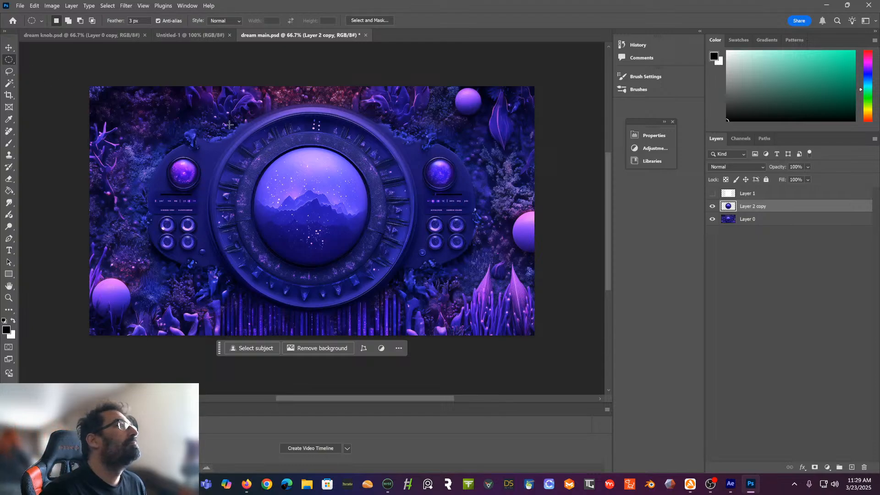
Draw a circular selection around the central globe on Layer 2 copy, try to move it, and clear the selection
{"action": "left_click_drag", "start_coordinate": [232, 131], "coordinate": [367, 265]}
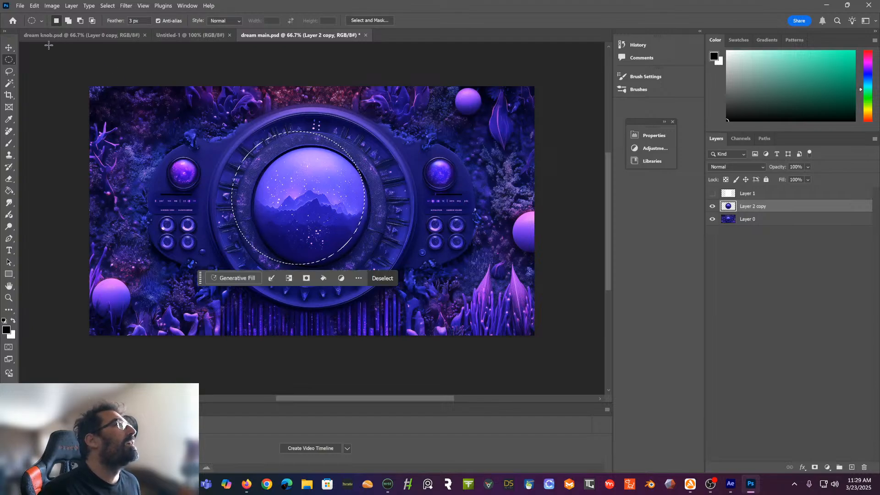
{"action": "left_click", "coordinate": [9, 48]}
{"action": "mouse_move", "coordinate": [282, 195]}
{"action": "left_mouse_down"}
{"action": "mouse_move", "coordinate": [292, 201]}
{"action": "mouse_move", "coordinate": [294, 192]}
{"action": "left_mouse_up"}
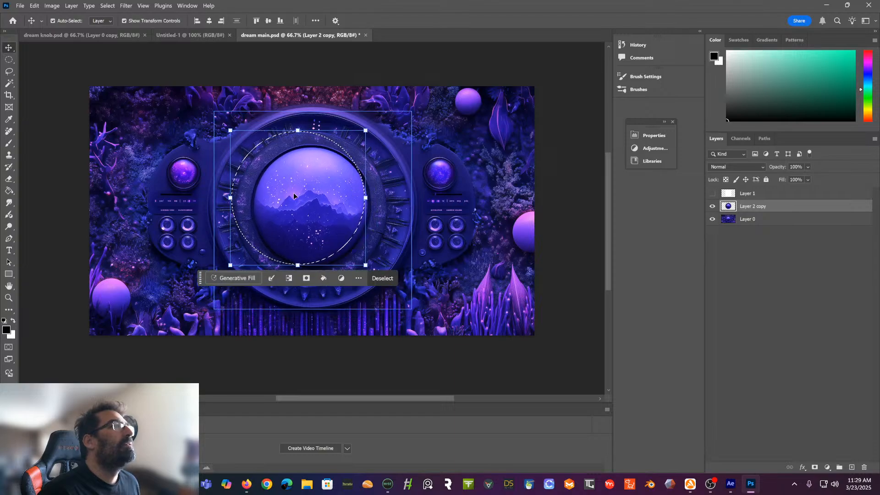
{"action": "key", "text": "ctrl+d"}
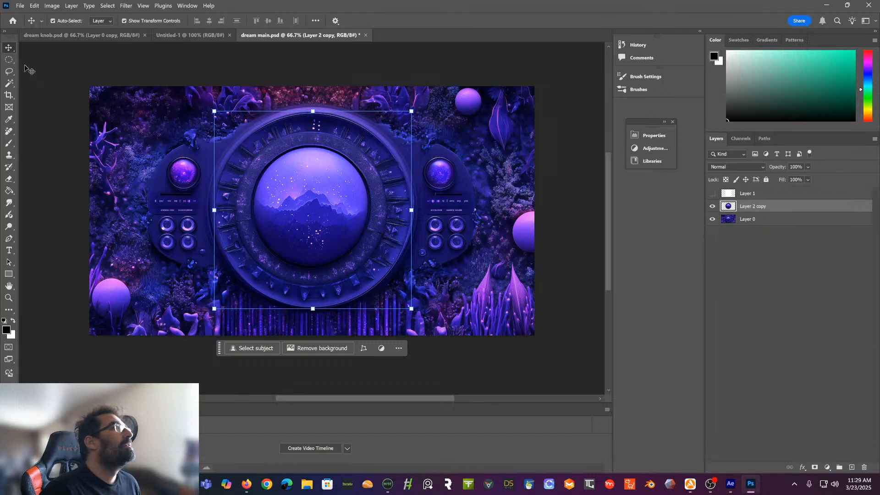
Draw a circular selection over the central globe and add a new empty layer above Layer 2 copy
{"action": "left_click", "coordinate": [6, 63]}
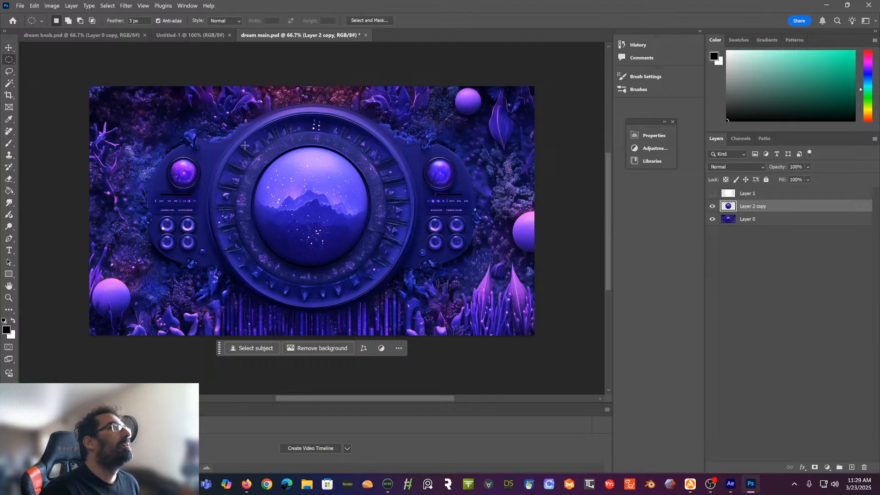
{"action": "left_click_drag", "start_coordinate": [258, 153], "coordinate": [378, 286]}
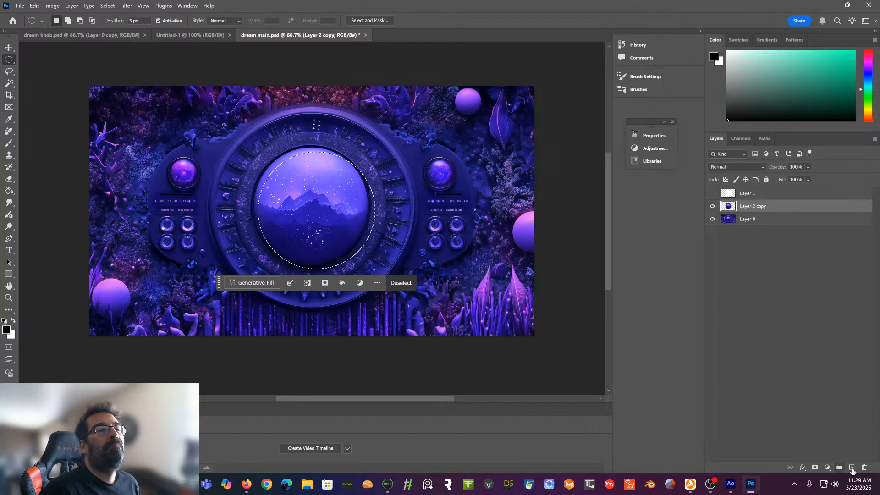
{"action": "left_click", "coordinate": [852, 467]}
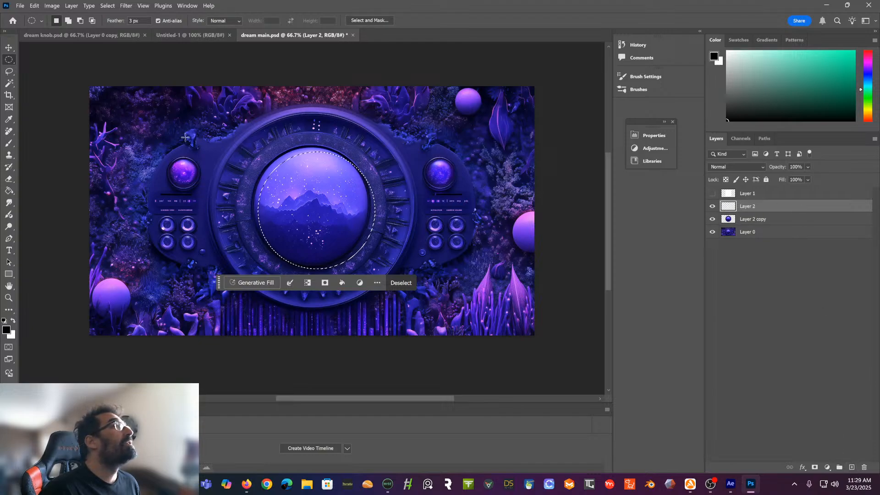
Try to move the selected globe area with the empty Layer 2 active
{"action": "key", "text": "v"}
{"action": "left_click", "coordinate": [330, 209]}
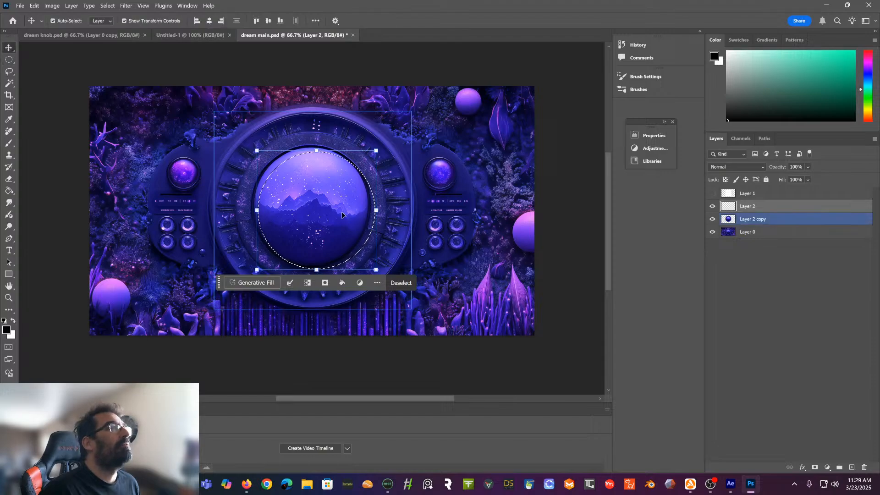
{"action": "left_click_drag", "start_coordinate": [330, 209], "coordinate": [336, 208]}
{"action": "left_click", "coordinate": [479, 190]}
{"action": "left_click", "coordinate": [482, 194]}
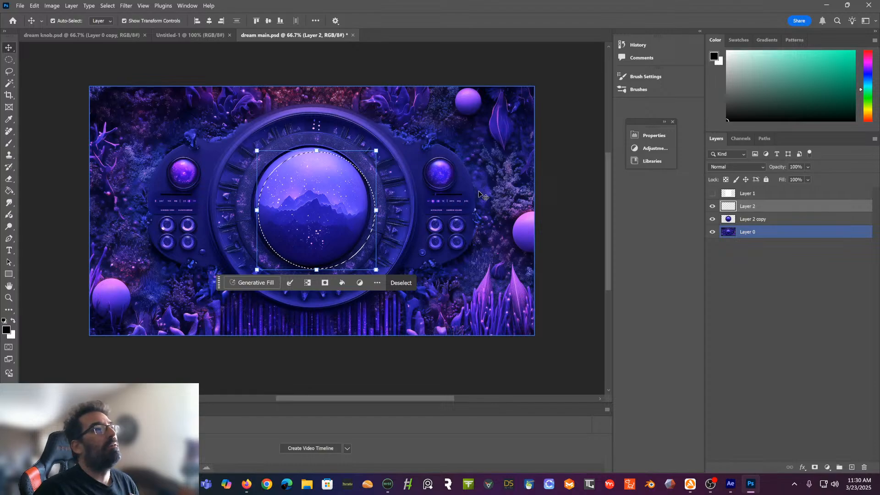
{"action": "left_click", "coordinate": [379, 249]}
{"action": "left_click", "coordinate": [356, 250]}
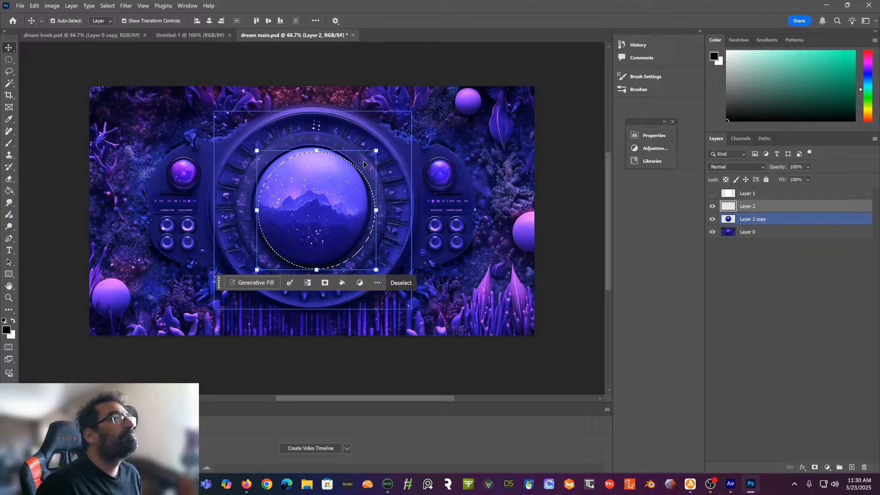
{"action": "left_click", "coordinate": [312, 182]}
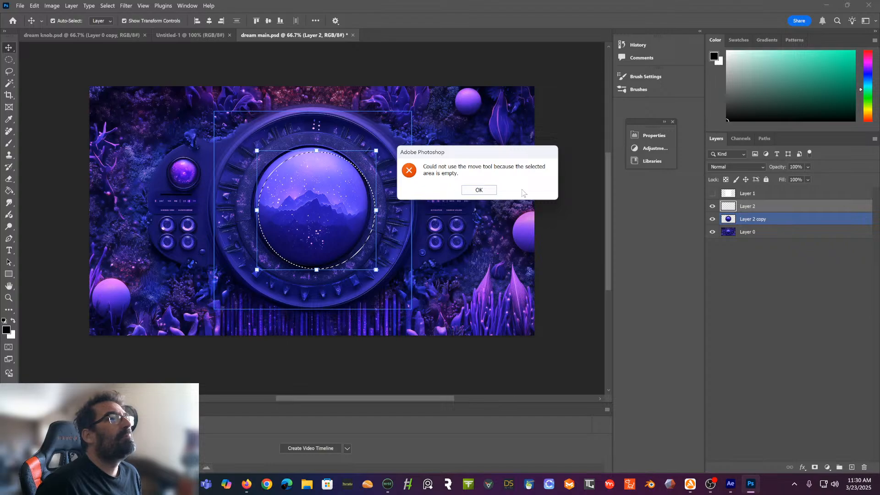
{"action": "left_click", "coordinate": [477, 190]}
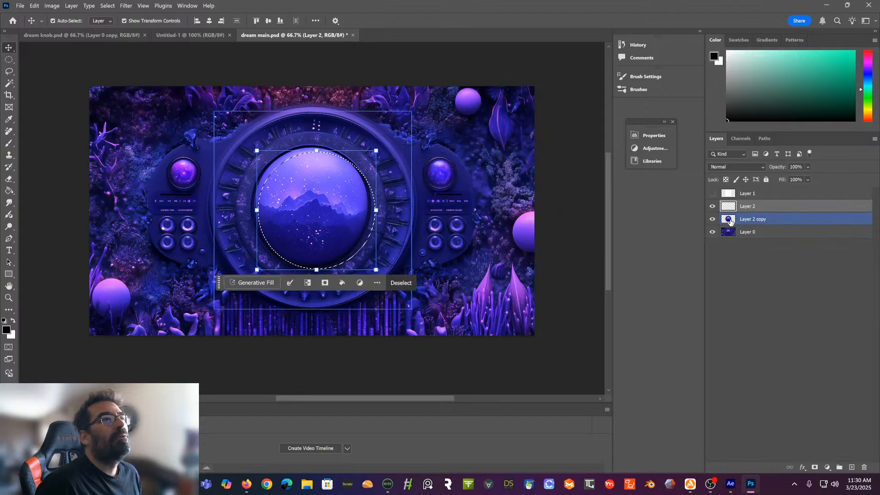
Merge the empty Layer 2 down into Layer 2 copy and clear the selection
{"action": "key", "text": "ctrl+e"}
{"action": "key", "text": "ctrl+d"}
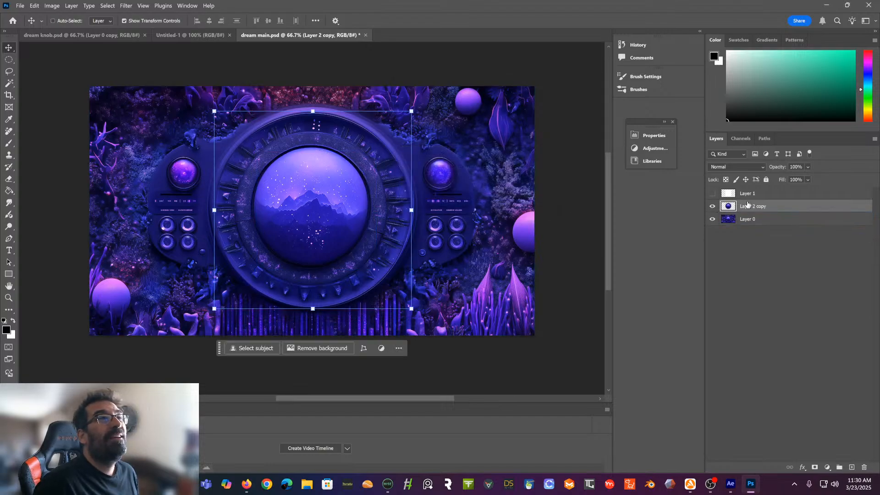
Try moving a circular selection of Layer 2 copy's dial toward its lower right, undo the move, and clear the selection
{"action": "left_click", "coordinate": [8, 60]}
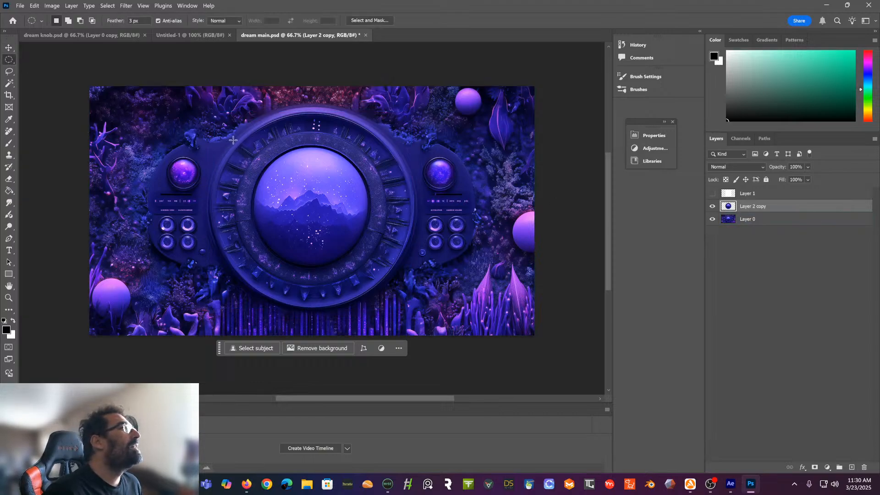
{"action": "left_click_drag", "start_coordinate": [235, 124], "coordinate": [354, 247]}
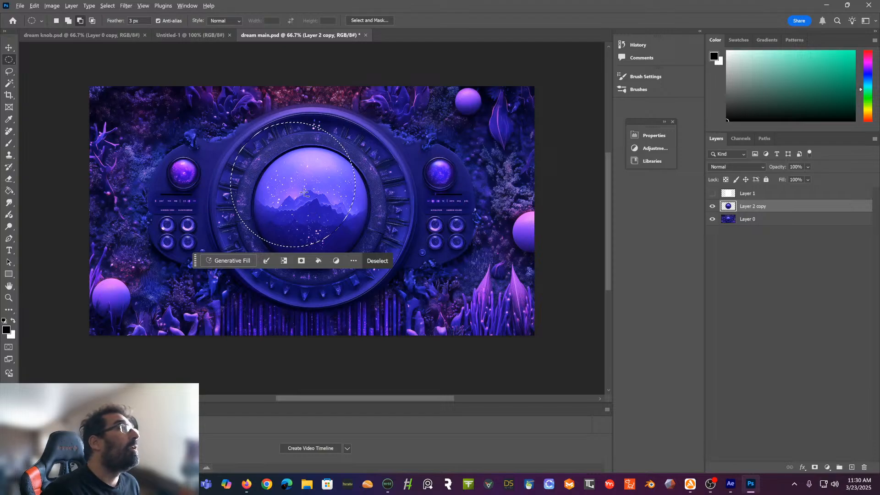
{"action": "key", "text": "v"}
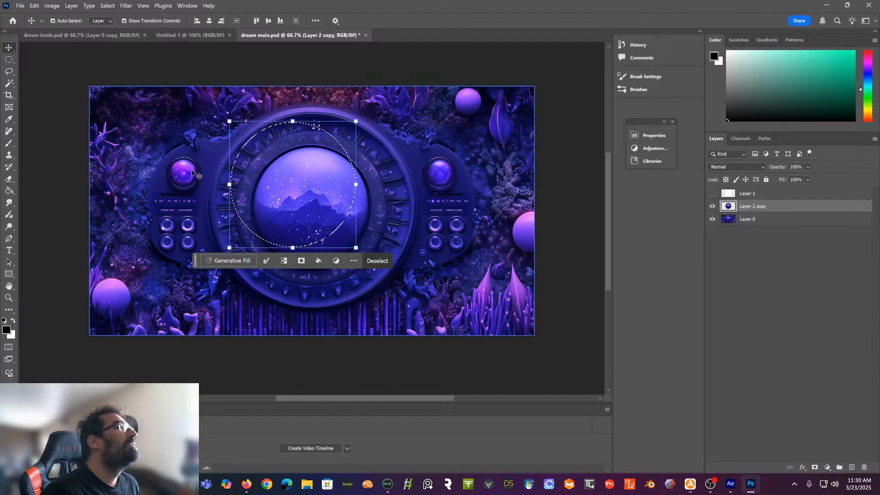
{"action": "left_click_drag", "start_coordinate": [268, 174], "coordinate": [305, 198]}
{"action": "key", "text": "ctrl+z"}
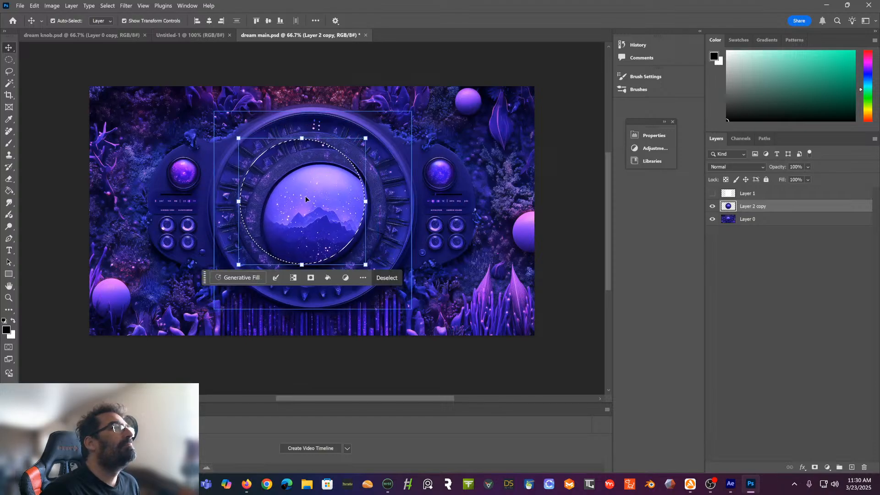
{"action": "key", "text": "ctrl+z"}
{"action": "key", "text": "ctrl+d"}
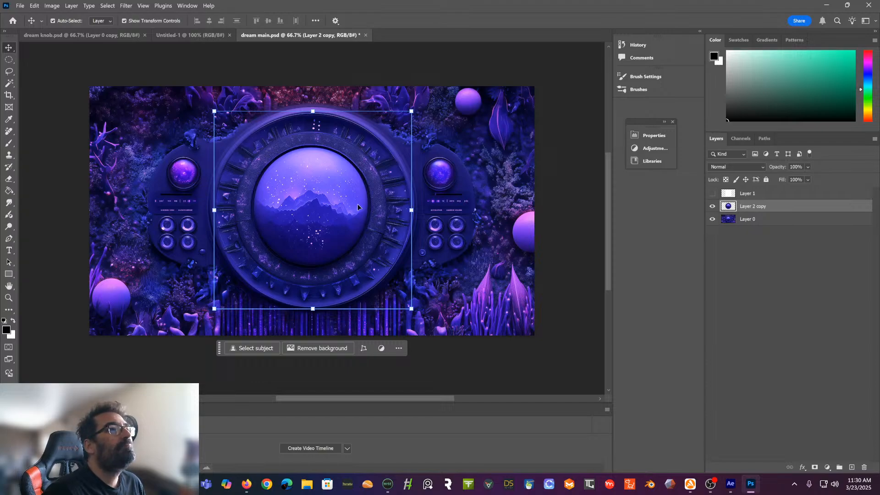
Duplicate Layer 2 copy within the document
{"action": "right_click", "coordinate": [768, 208]}
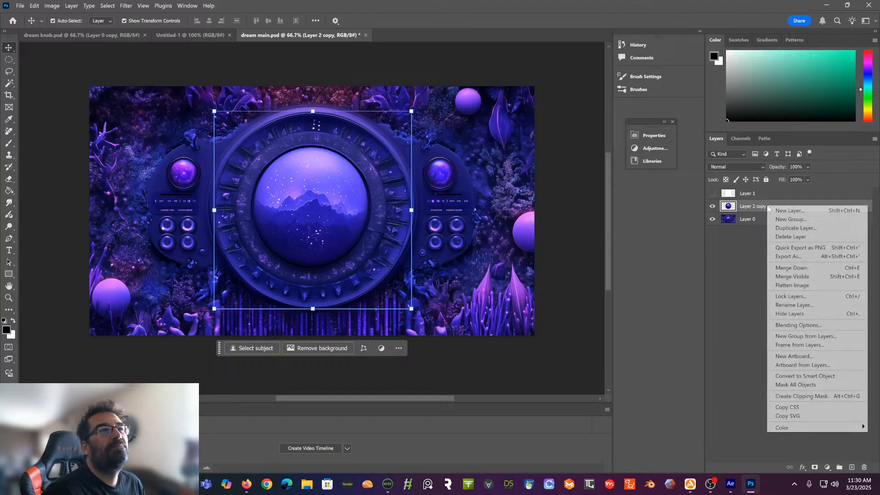
{"action": "left_click", "coordinate": [787, 228]}
{"action": "left_click", "coordinate": [513, 138]}
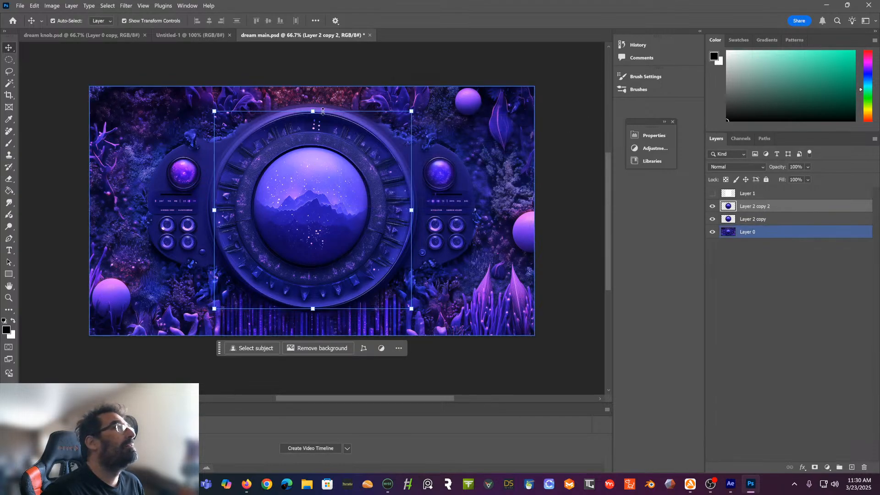
Try framing the central globe with the Object Selection tool, and select the detected full dial on Layer 2 copy 2
{"action": "left_click", "coordinate": [10, 72]}
{"action": "left_click", "coordinate": [9, 84]}
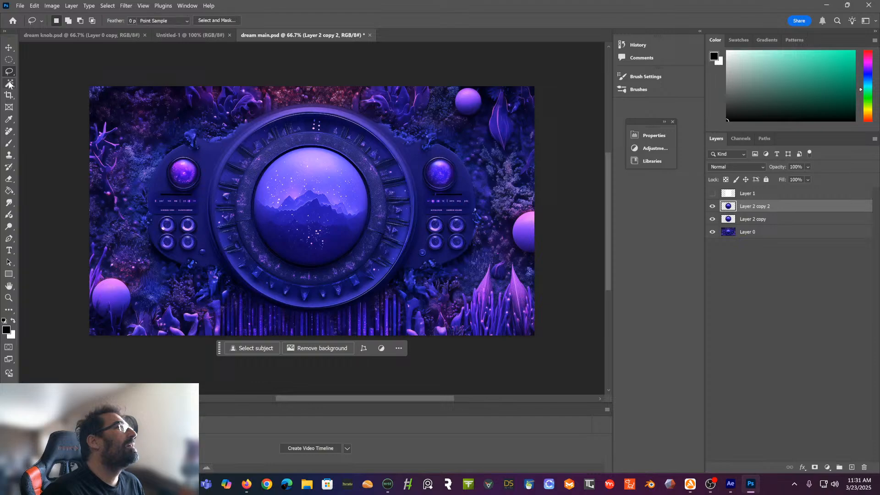
{"action": "left_click", "coordinate": [62, 101]}
{"action": "key", "text": "shift+w"}
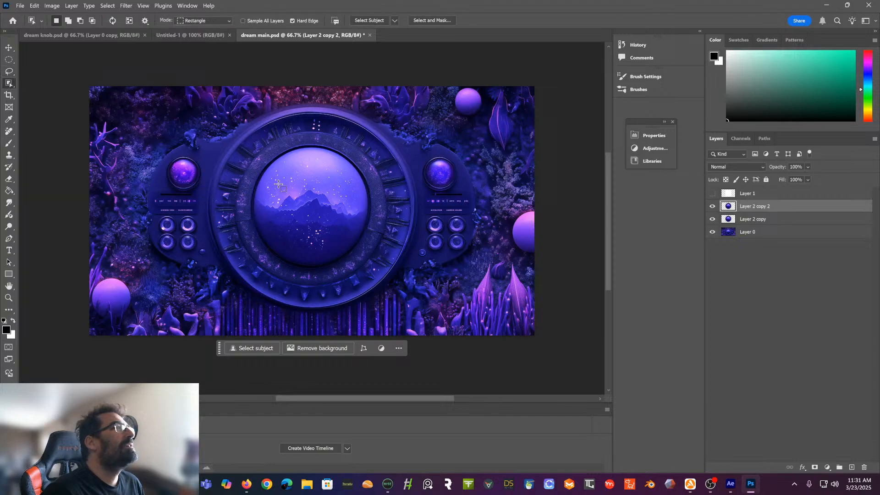
{"action": "left_click_drag", "start_coordinate": [279, 180], "coordinate": [333, 242]}
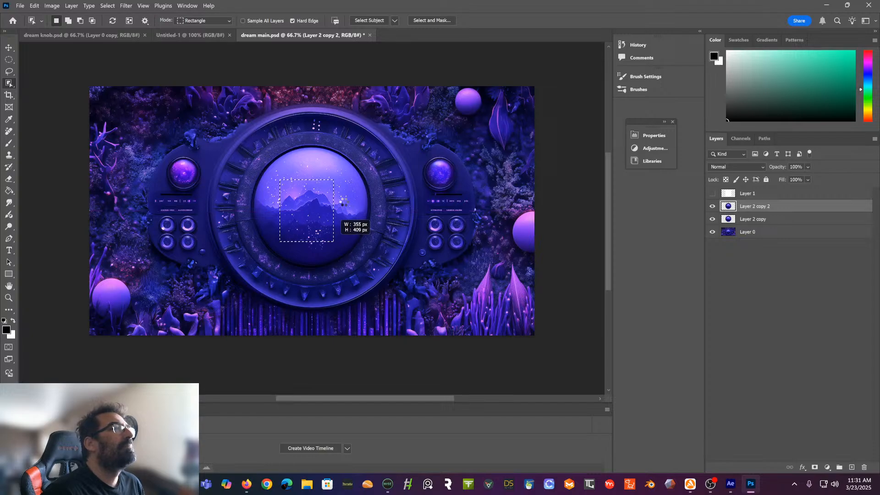
{"action": "left_click_drag", "start_coordinate": [274, 165], "coordinate": [334, 209]}
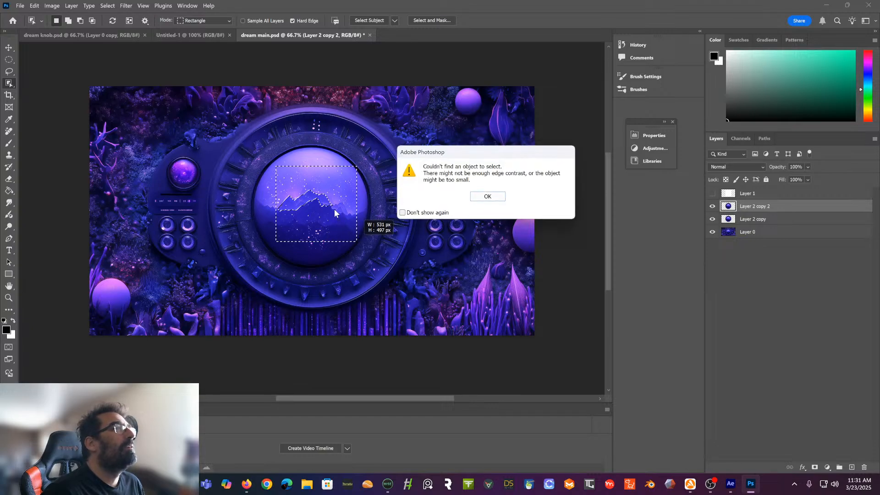
{"action": "left_click", "coordinate": [488, 194]}
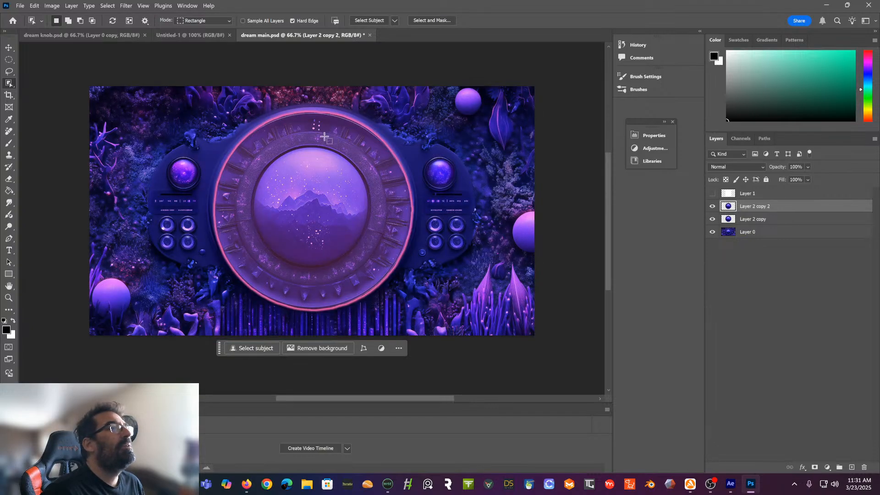
{"action": "left_click", "coordinate": [315, 162]}
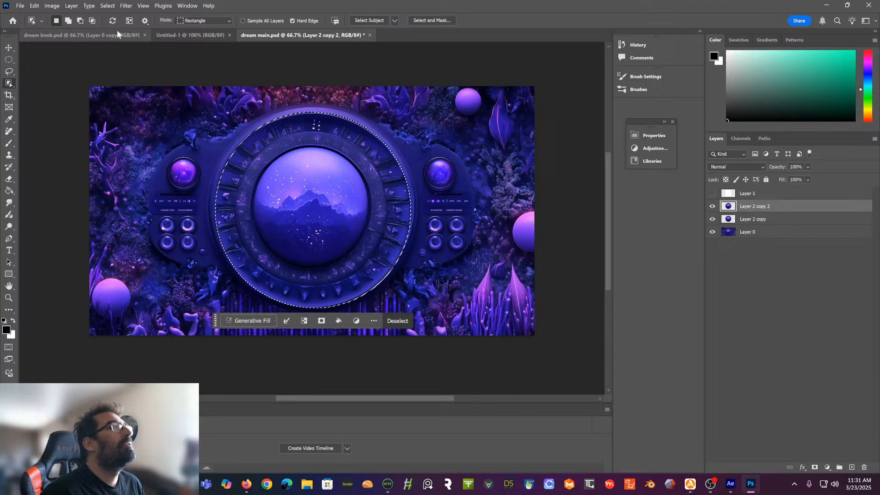
Try contracting the circular dial selection on Layer 2 copy 2 slightly inward toward the globe
{"action": "left_click", "coordinate": [52, 6]}
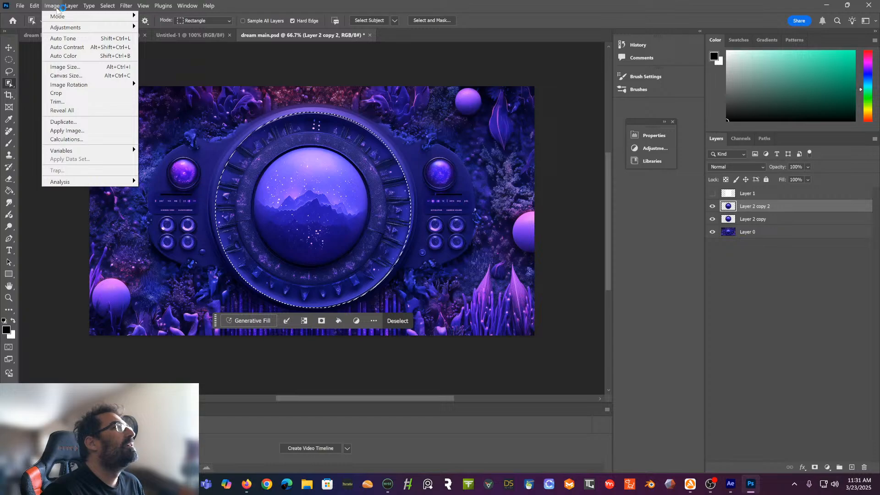
{"action": "mouse_move", "coordinate": [72, 18]}
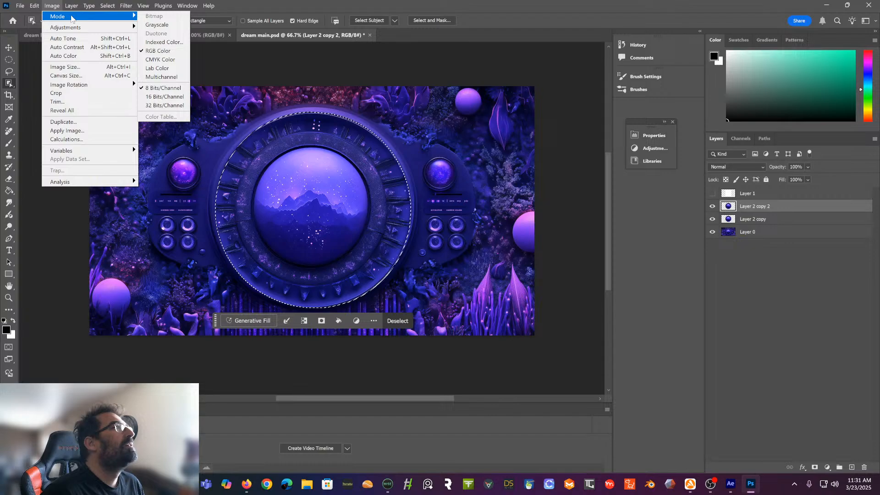
{"action": "mouse_move", "coordinate": [89, 7]}
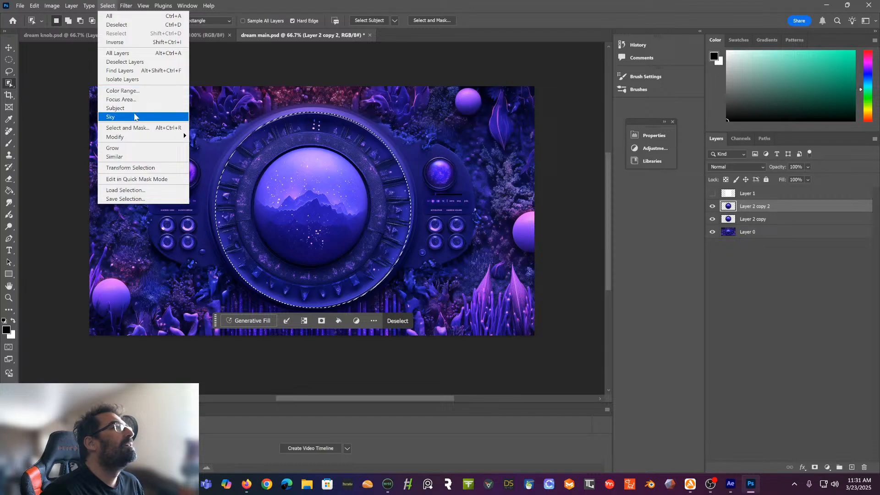
{"action": "mouse_move", "coordinate": [136, 143]}
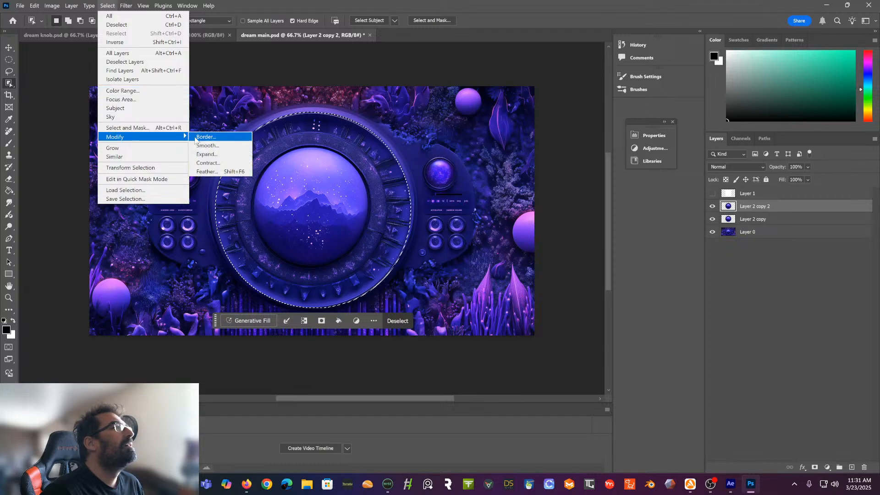
{"action": "left_click", "coordinate": [221, 163]}
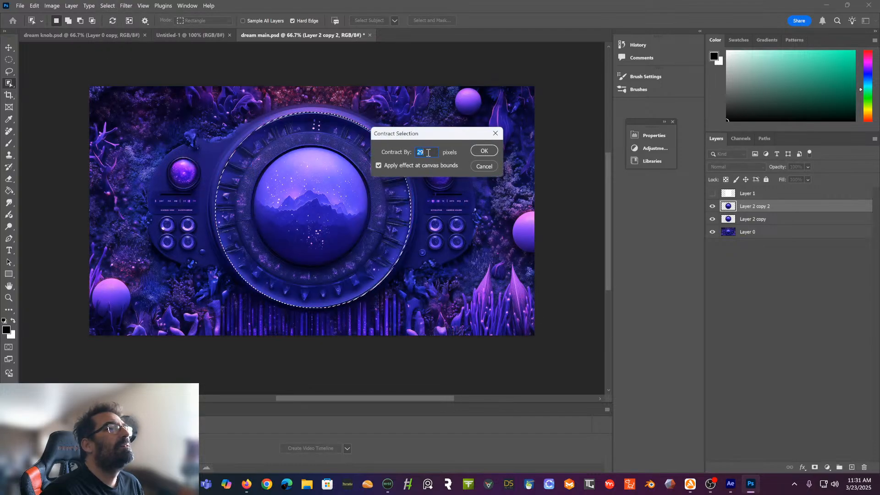
{"action": "mouse_move", "coordinate": [399, 153]}
{"action": "left_mouse_down"}
{"action": "mouse_move", "coordinate": [418, 153]}
{"action": "mouse_move", "coordinate": [381, 156]}
{"action": "left_mouse_up"}
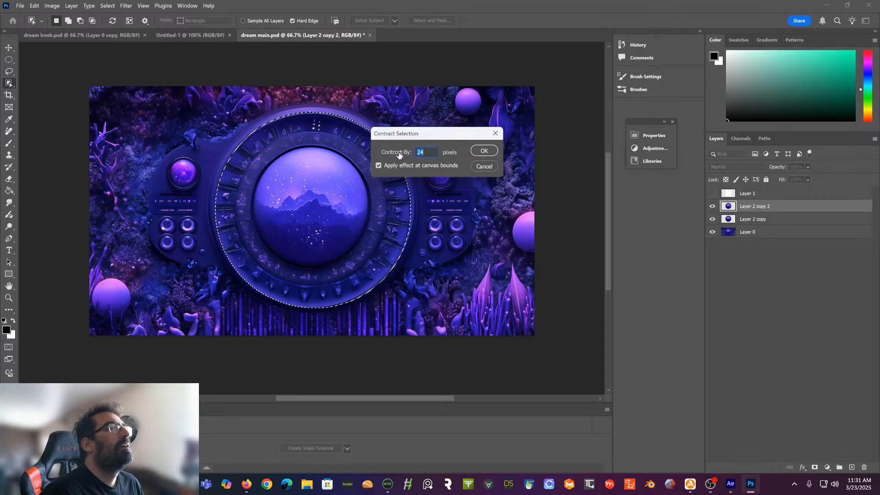
{"action": "left_click", "coordinate": [484, 151]}
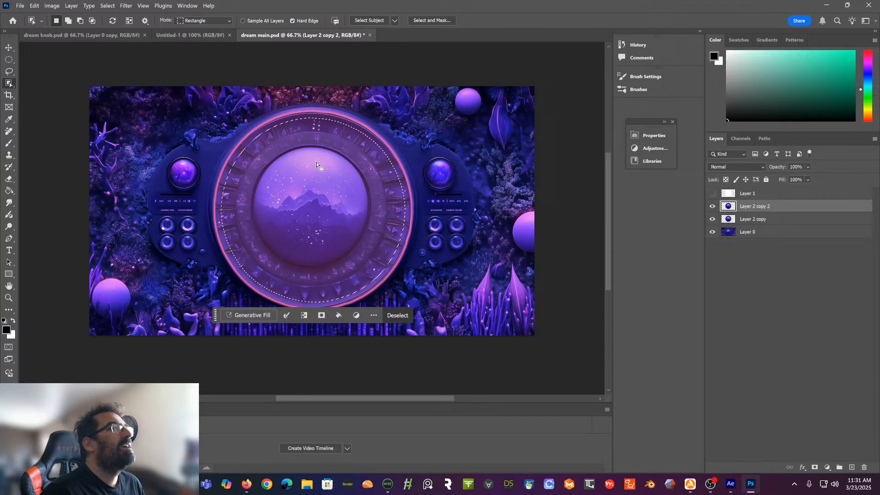
Try contracting the dial selection further, by 42 pixels, to bring it closer to the globe's edge
{"action": "left_click", "coordinate": [126, 5]}
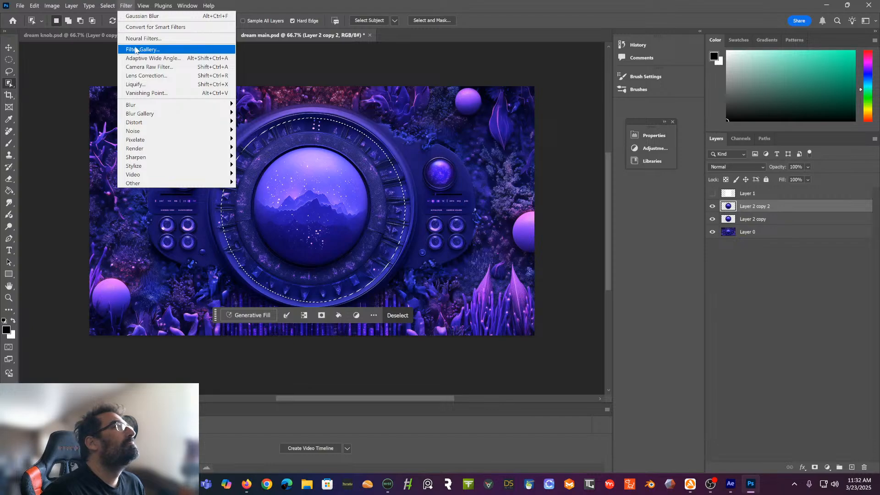
{"action": "left_click", "coordinate": [125, 6]}
{"action": "left_click", "coordinate": [52, 5]}
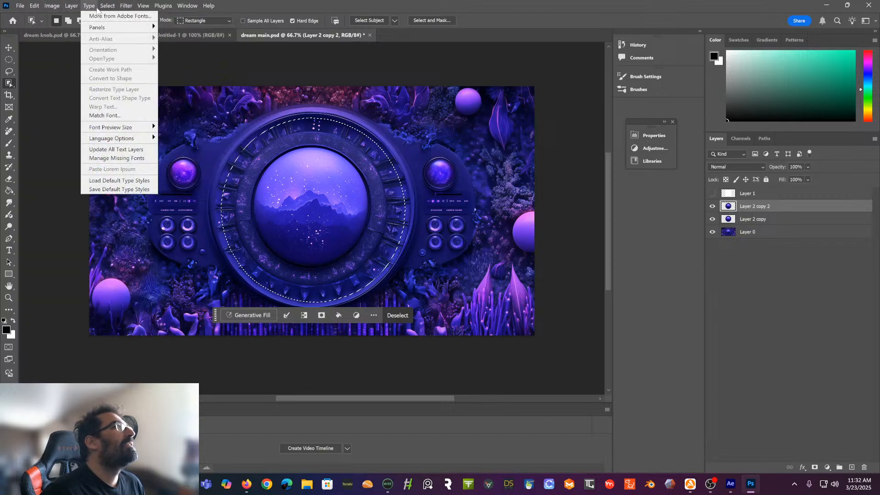
{"action": "mouse_move", "coordinate": [108, 10]}
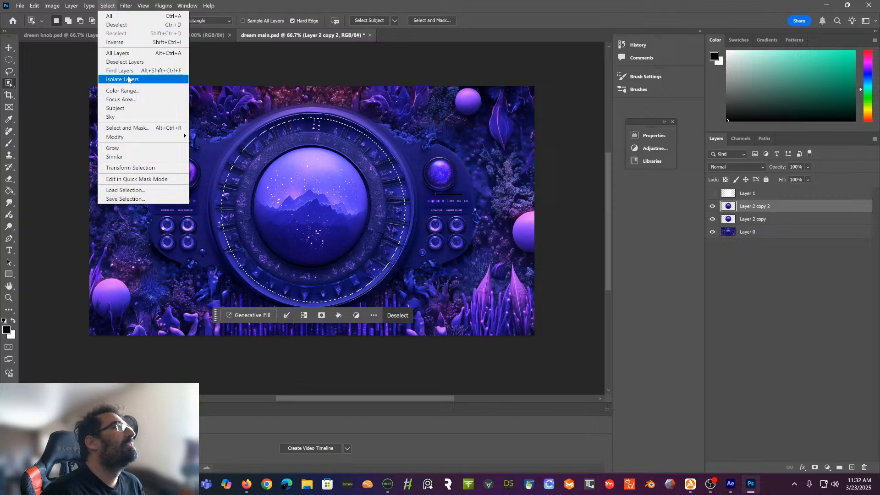
{"action": "mouse_move", "coordinate": [139, 138]}
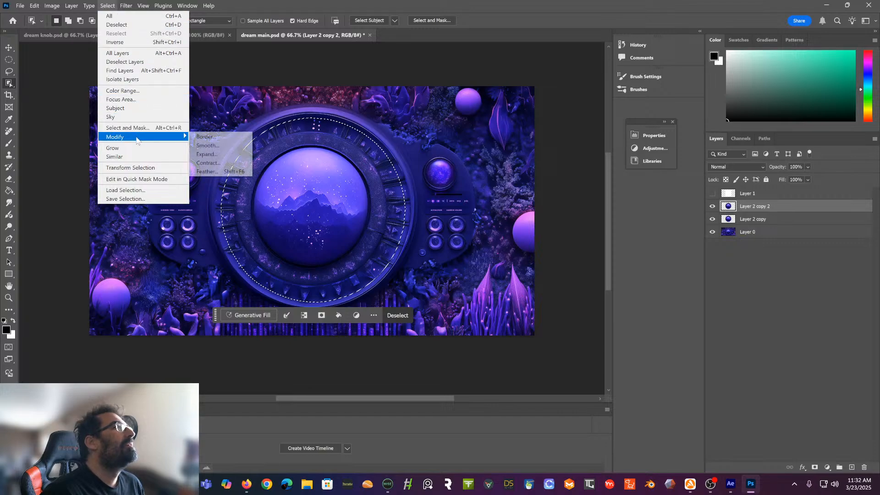
{"action": "left_click", "coordinate": [212, 163]}
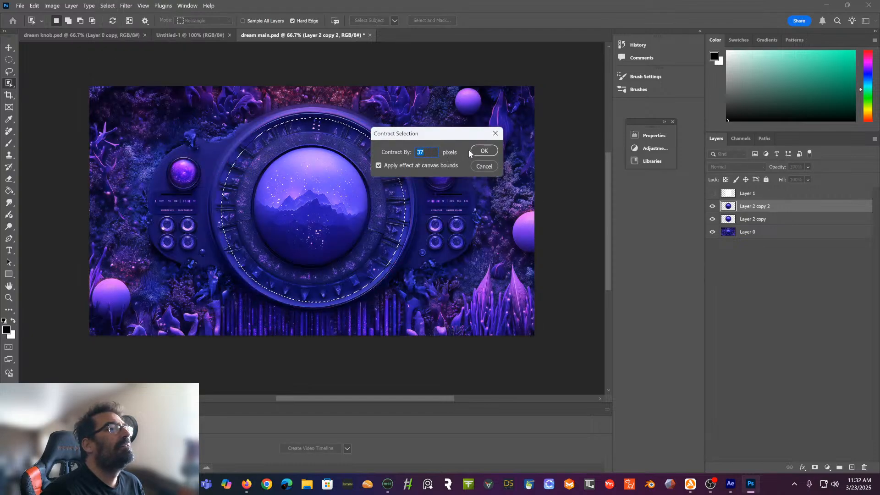
{"action": "left_click_drag", "start_coordinate": [401, 153], "coordinate": [405, 155]}
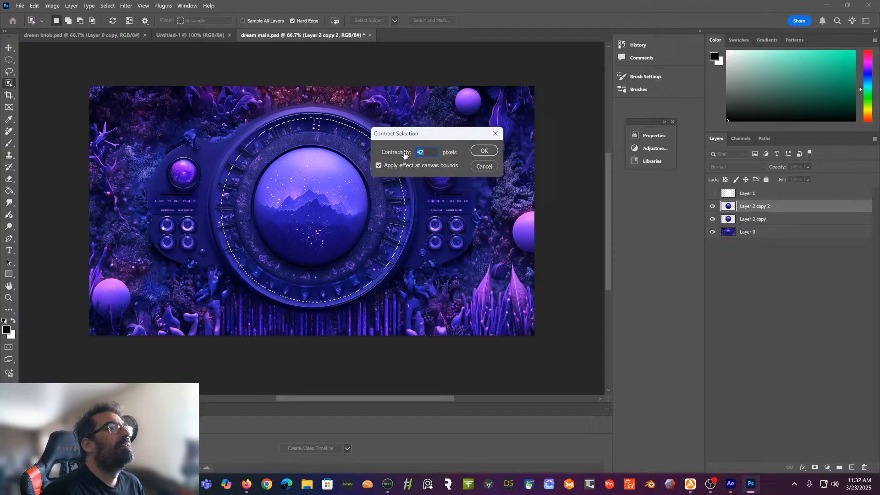
{"action": "left_click", "coordinate": [484, 150]}
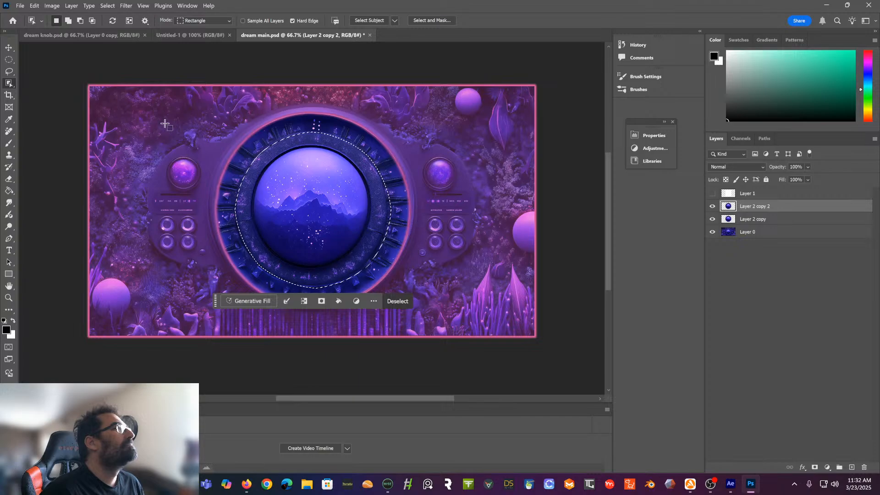
Clear the contracted selection and switch to the Elliptical Marquee tool
{"action": "left_click", "coordinate": [8, 60]}
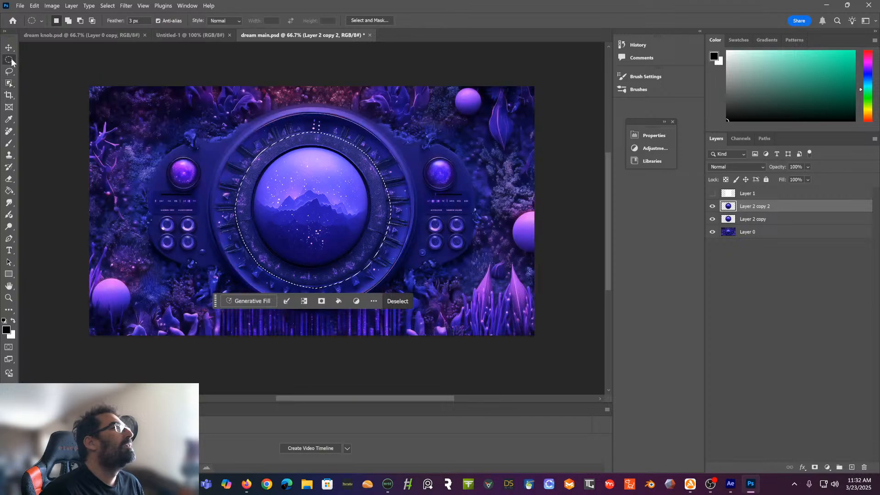
{"action": "left_click", "coordinate": [106, 6]}
{"action": "left_click", "coordinate": [112, 25]}
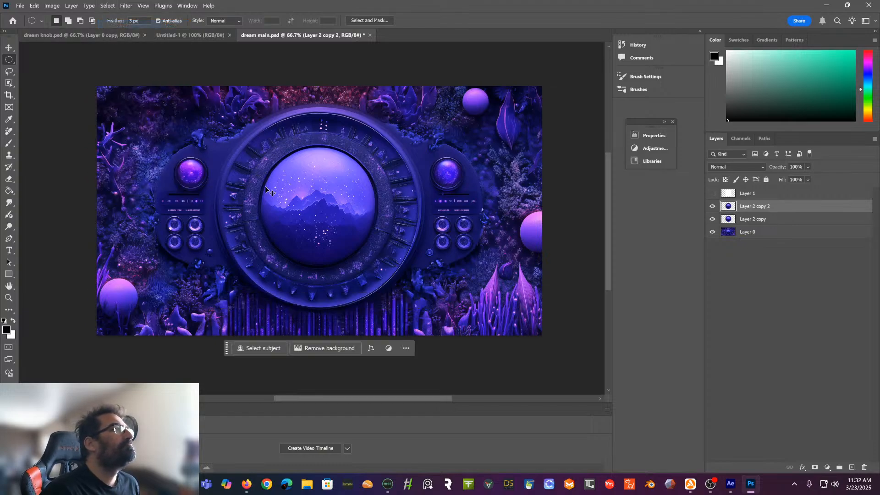
Try framing the central globe with freehand elliptical selections, and clear the last one
{"action": "scroll", "coordinate": [265, 186], "scroll_direction": "up", "scroll_amount": 3}
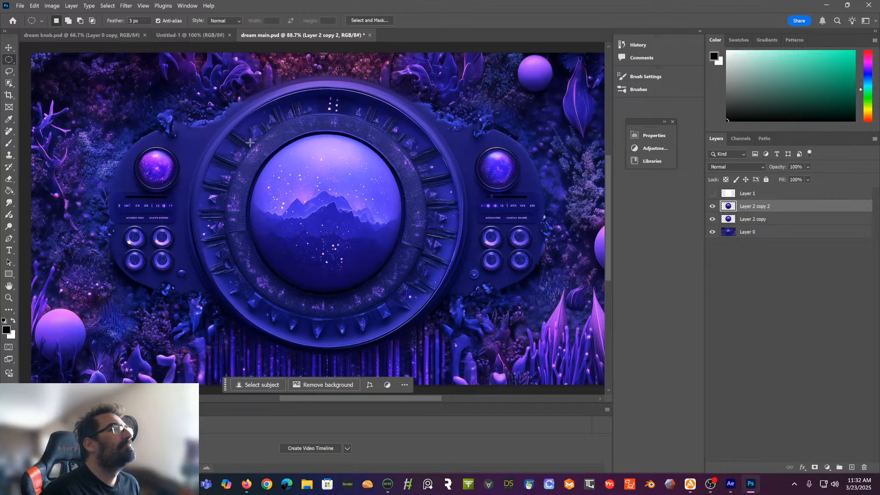
{"action": "left_click_drag", "start_coordinate": [248, 138], "coordinate": [415, 285]}
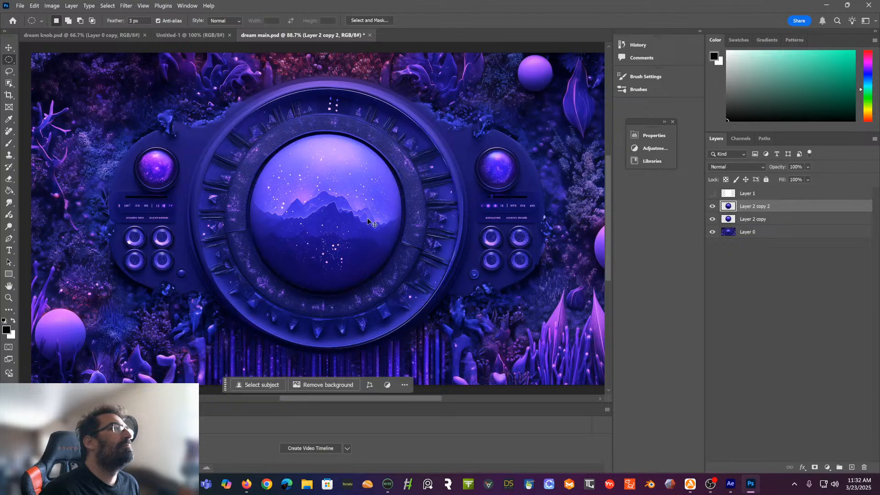
{"action": "left_click_drag", "start_coordinate": [251, 132], "coordinate": [409, 319]}
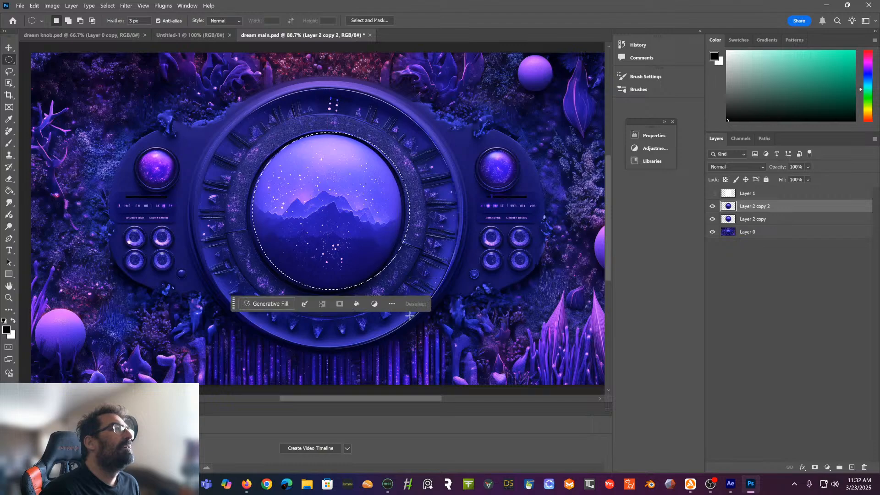
{"action": "left_click_drag", "start_coordinate": [249, 129], "coordinate": [403, 299]}
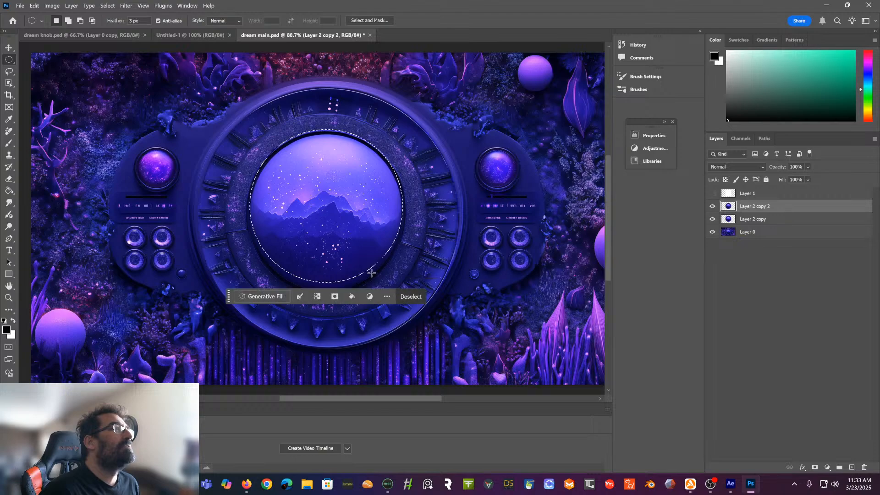
{"action": "left_click", "coordinate": [278, 198]}
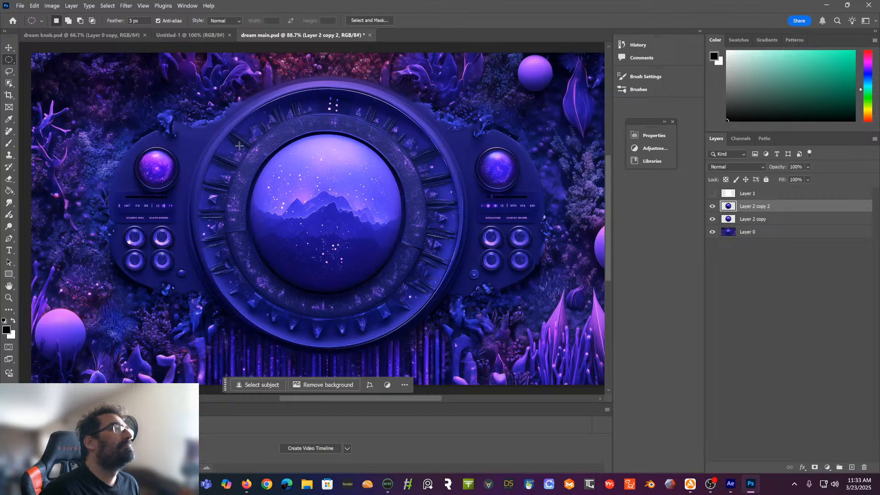
Draw a circular marquee selection fitting closely around the central globe on Layer 2 copy 2
{"action": "left_click_drag", "start_coordinate": [239, 140], "coordinate": [286, 196]}
{"action": "left_click_drag", "start_coordinate": [370, 305], "coordinate": [396, 368]}
{"action": "left_click", "coordinate": [322, 237]}
{"action": "left_click_drag", "start_coordinate": [247, 133], "coordinate": [341, 257]}
{"action": "left_click_drag", "start_coordinate": [398, 306], "coordinate": [405, 361]}
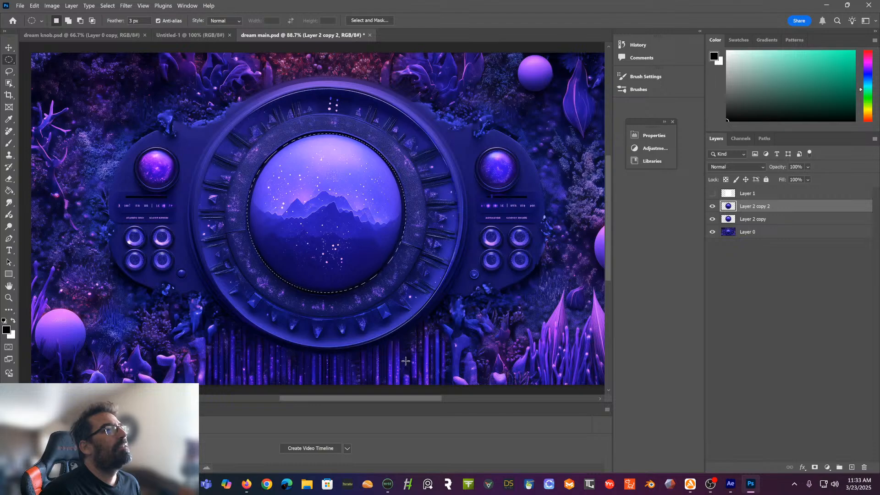
Cut the globe from Layer 2 copy 2, hide Layer 0, and toggle both dial layers to inspect the ring
{"action": "left_click", "coordinate": [37, 6]}
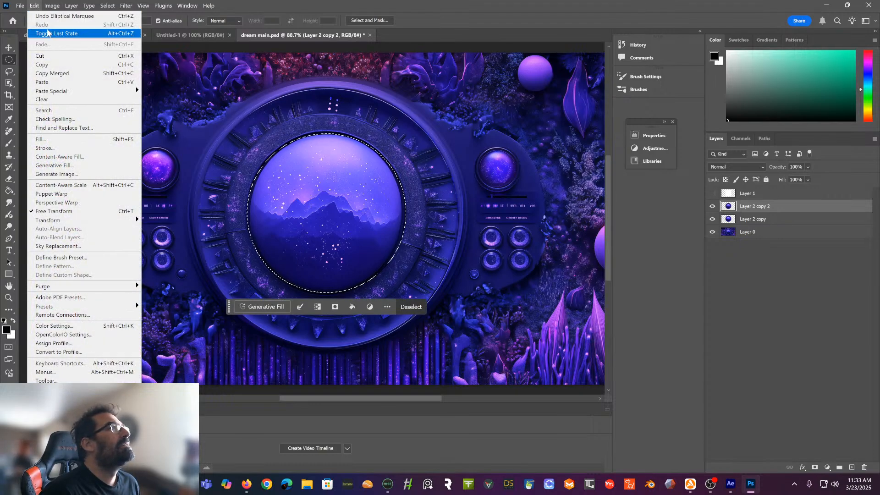
{"action": "left_click", "coordinate": [73, 55]}
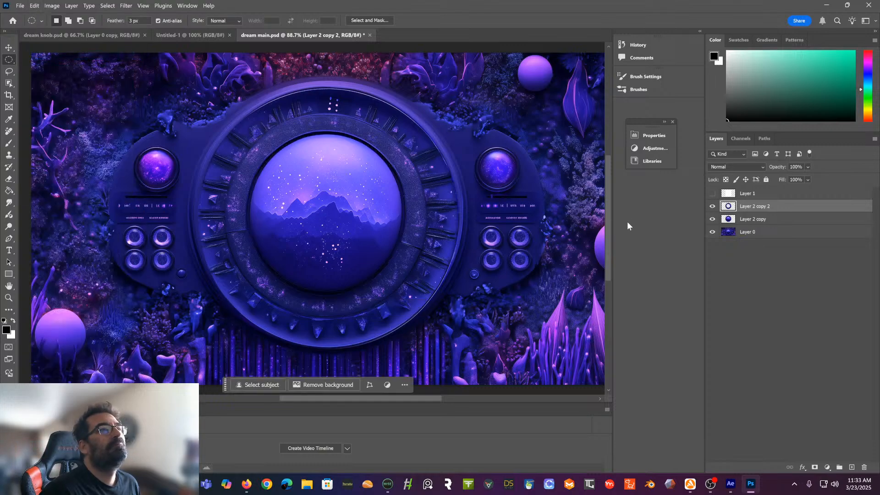
{"action": "left_click", "coordinate": [712, 220]}
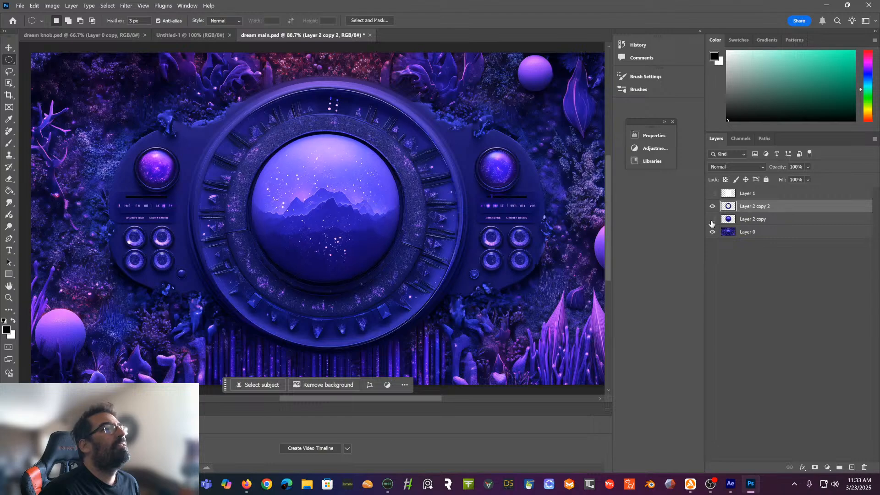
{"action": "left_click", "coordinate": [712, 221]}
{"action": "left_click", "coordinate": [713, 233]}
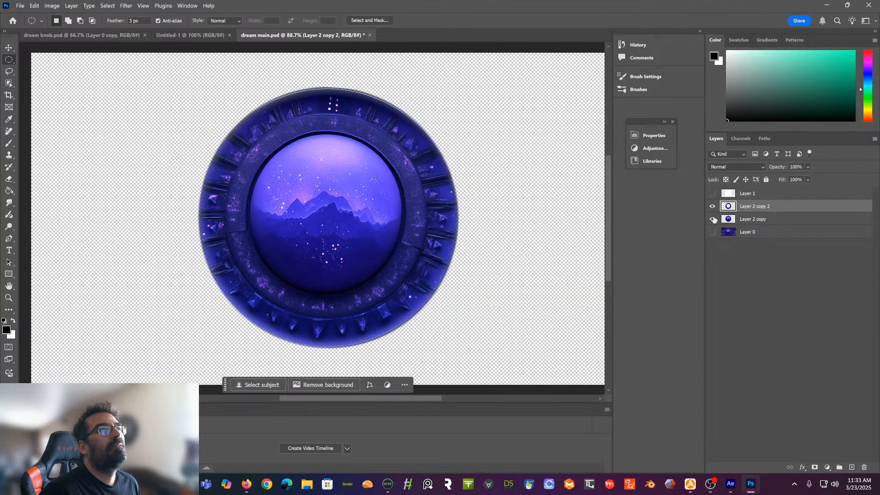
{"action": "left_click", "coordinate": [713, 219]}
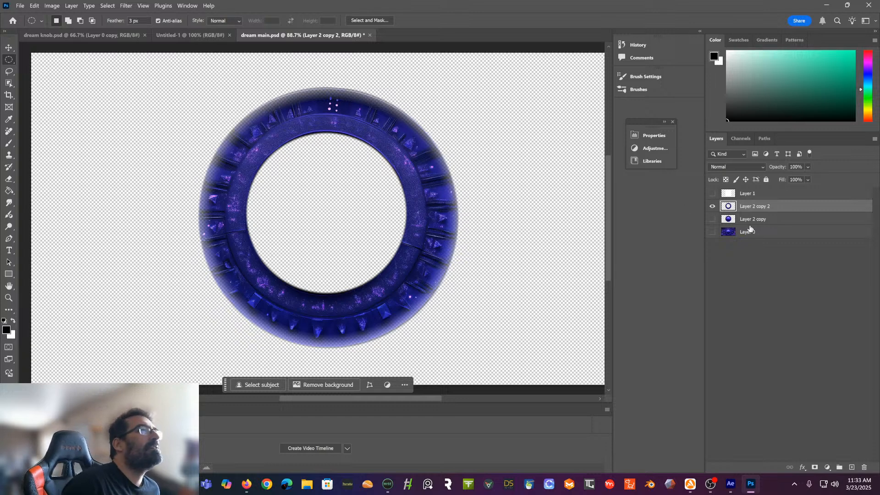
{"action": "left_click", "coordinate": [713, 220]}
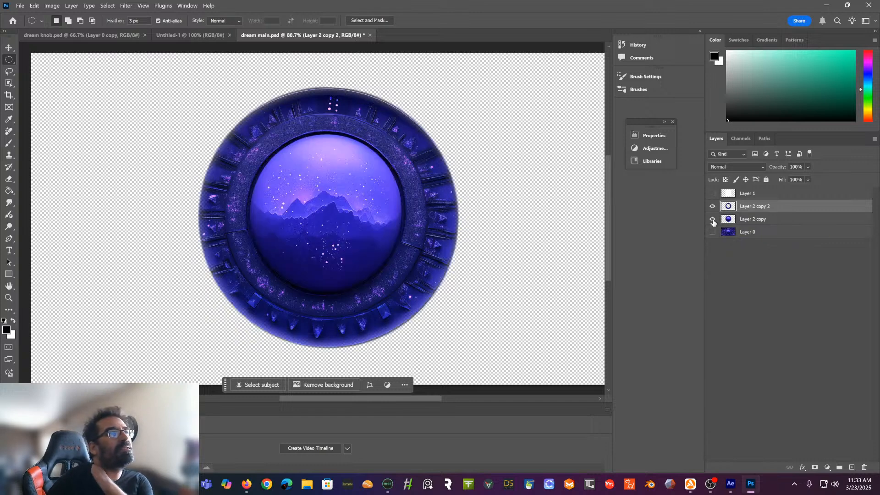
{"action": "left_click", "coordinate": [713, 206]}
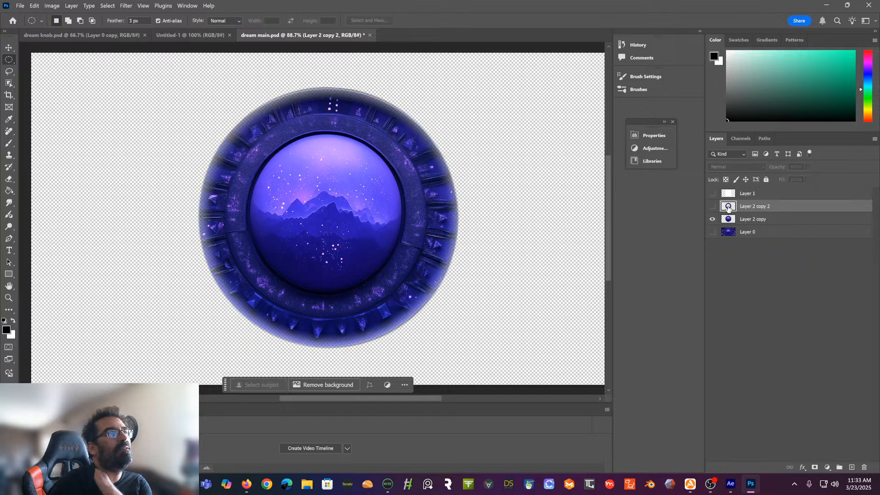
{"action": "left_click", "coordinate": [712, 207]}
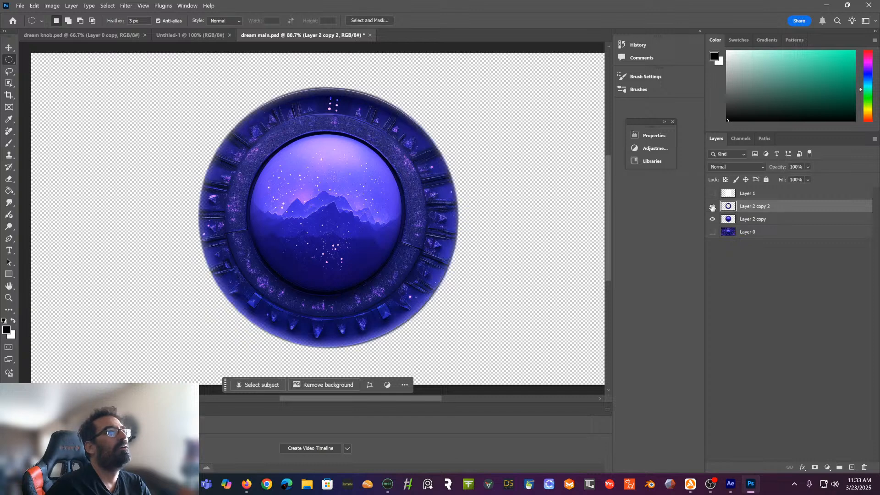
Undo the layer visibility changes and the cut to get back to the circular globe selection
{"action": "key", "text": "ctrl+z"}
{"action": "key", "text": "ctrl+z"}
{"action": "key", "text": "ctrl+z"}
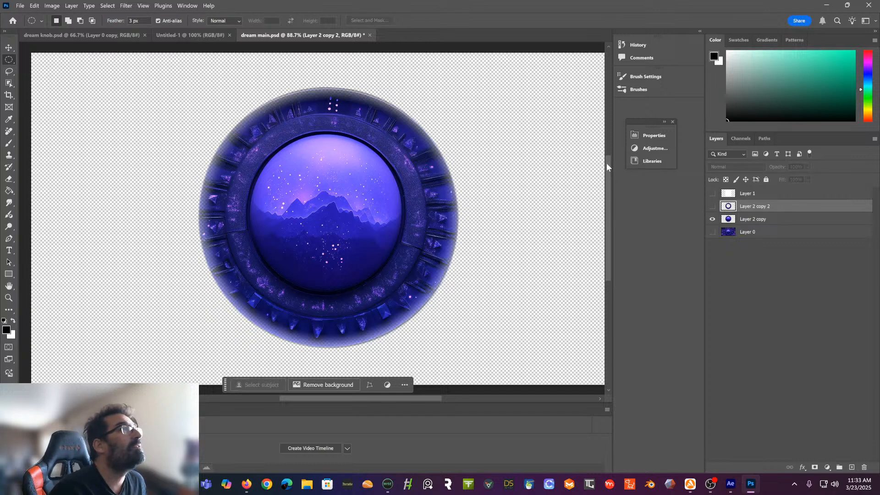
{"action": "key", "text": "ctrl+shift+z"}
{"action": "key", "text": "ctrl+shift+z"}
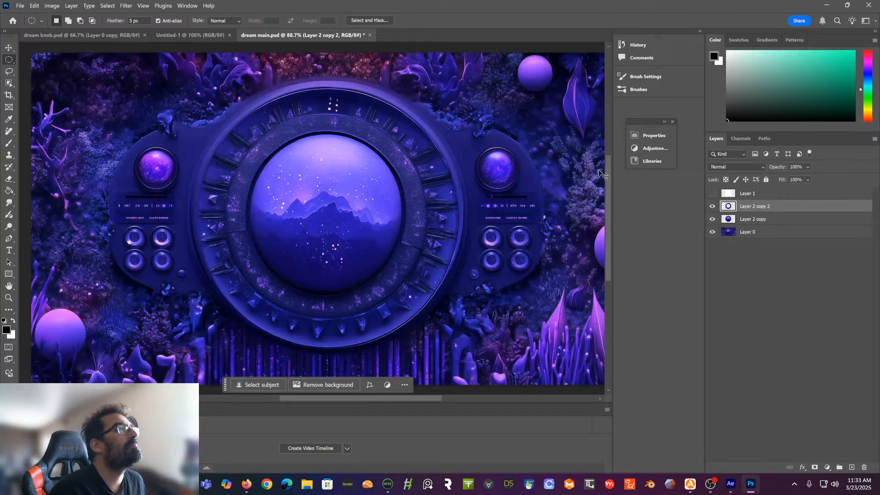
{"action": "left_click", "coordinate": [712, 219]}
{"action": "key", "text": "ctrl+z"}
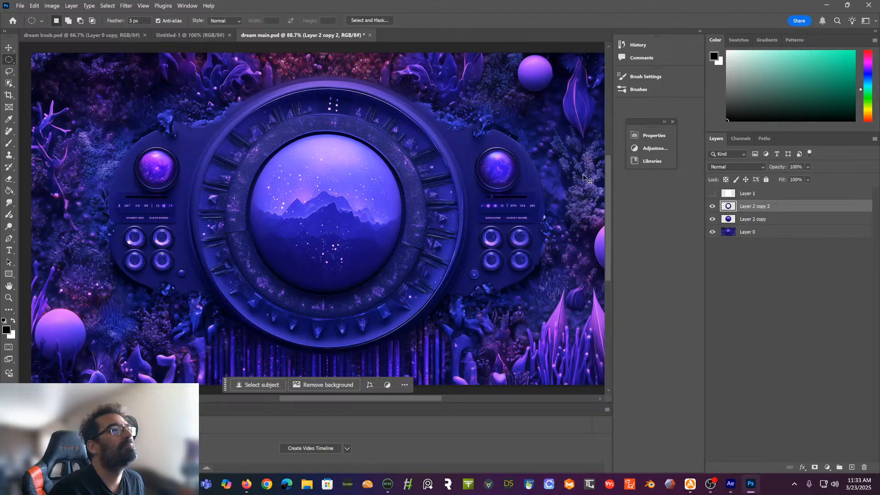
{"action": "key", "text": "ctrl+z"}
{"action": "key", "text": "ctrl+z"}
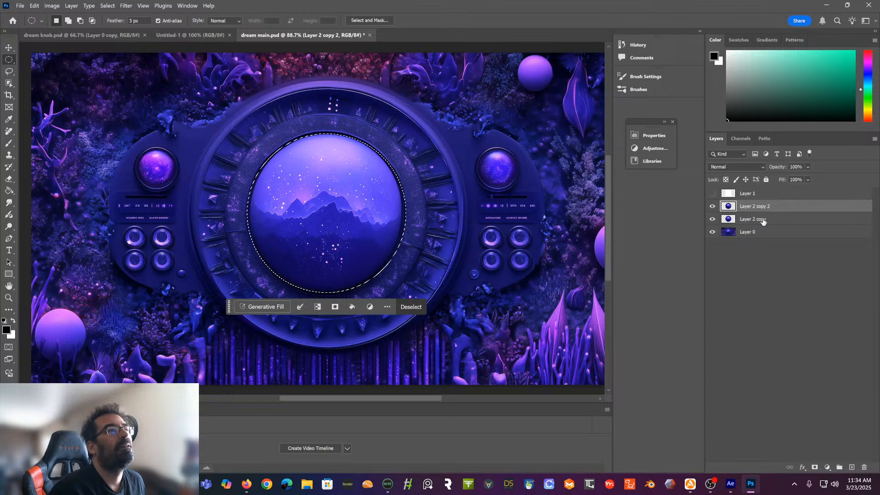
Cut the selected globe out of Layer 2 copy 2 again
{"action": "left_click", "coordinate": [39, 7]}
{"action": "left_click", "coordinate": [46, 55]}
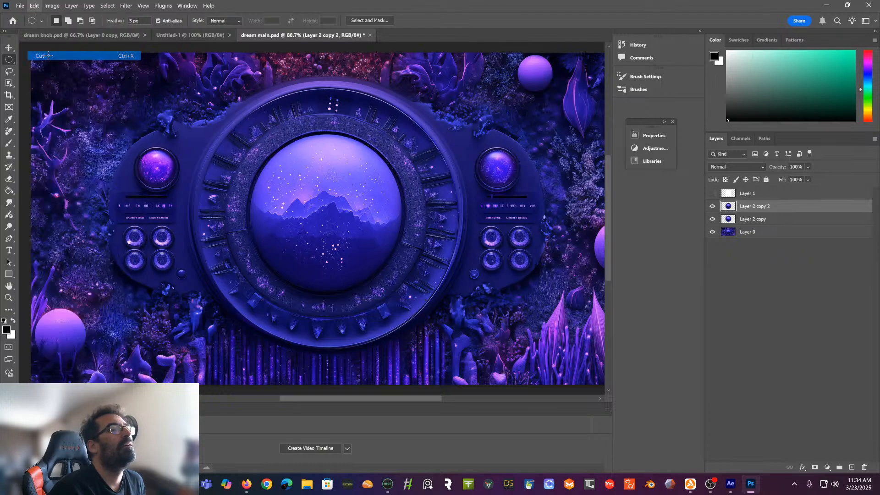
Draw a circular marquee selection on Layer 2 copy around the central globe and its inner ring
{"action": "left_click", "coordinate": [738, 220]}
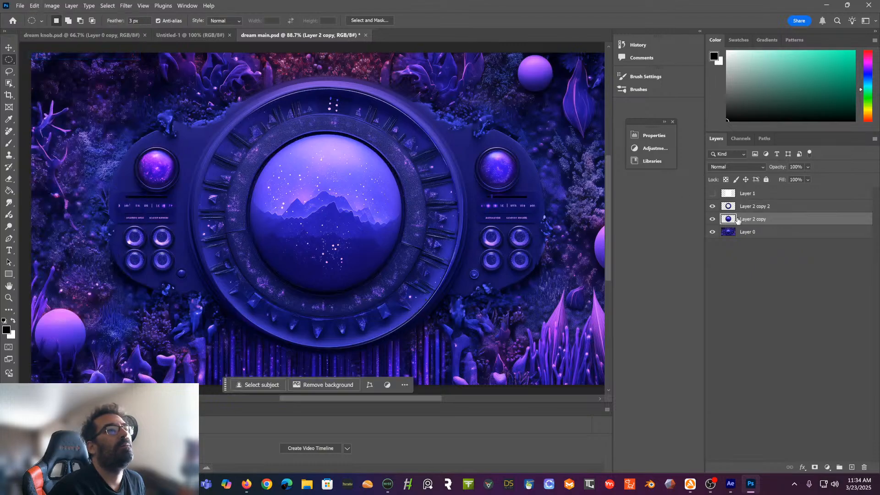
{"action": "key", "text": "v"}
{"action": "left_click", "coordinate": [9, 64]}
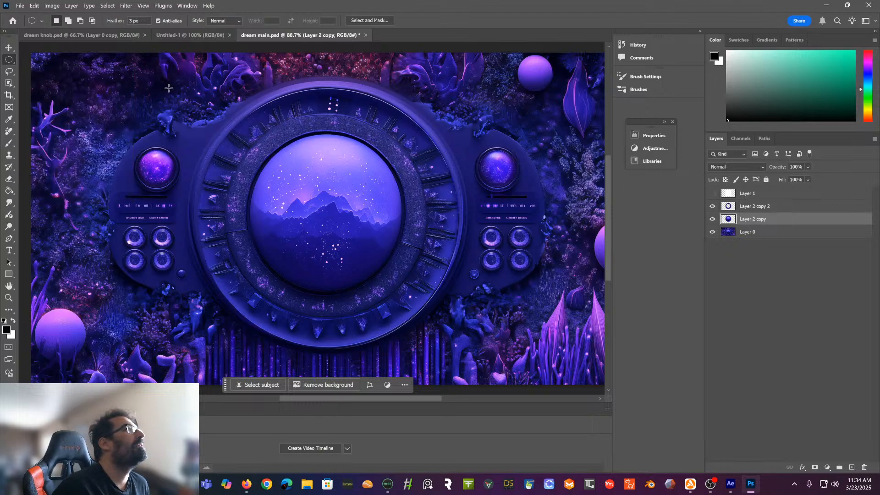
{"action": "left_click_drag", "start_coordinate": [241, 120], "coordinate": [421, 303]}
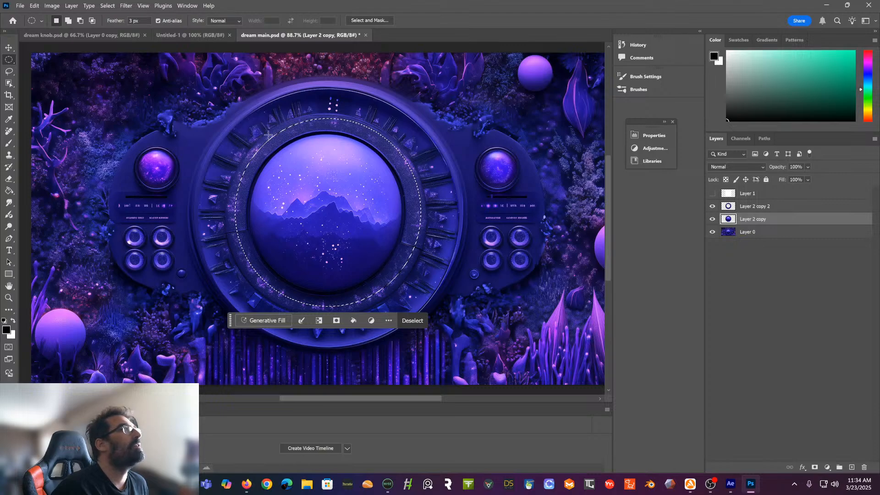
Invert the circular selection and cut the surrounding outer dial out of Layer 2 copy
{"action": "left_click", "coordinate": [111, 5]}
{"action": "left_click", "coordinate": [116, 41]}
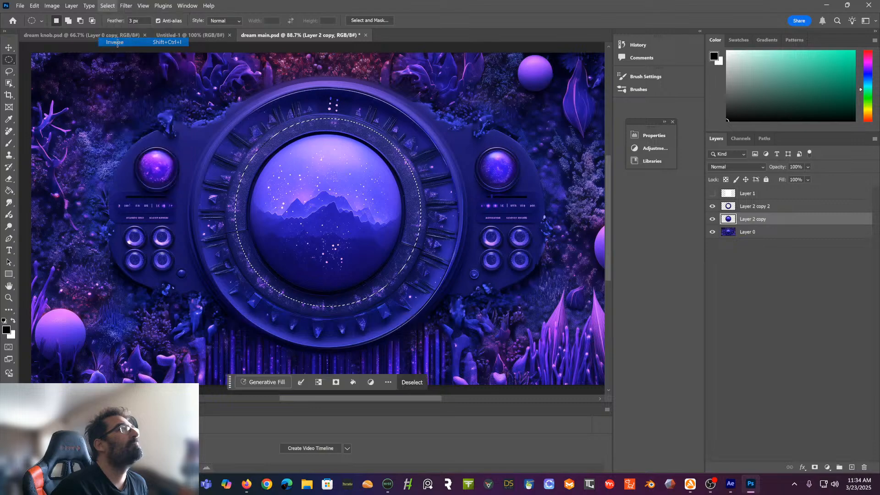
{"action": "left_click", "coordinate": [35, 7]}
{"action": "left_click", "coordinate": [48, 56]}
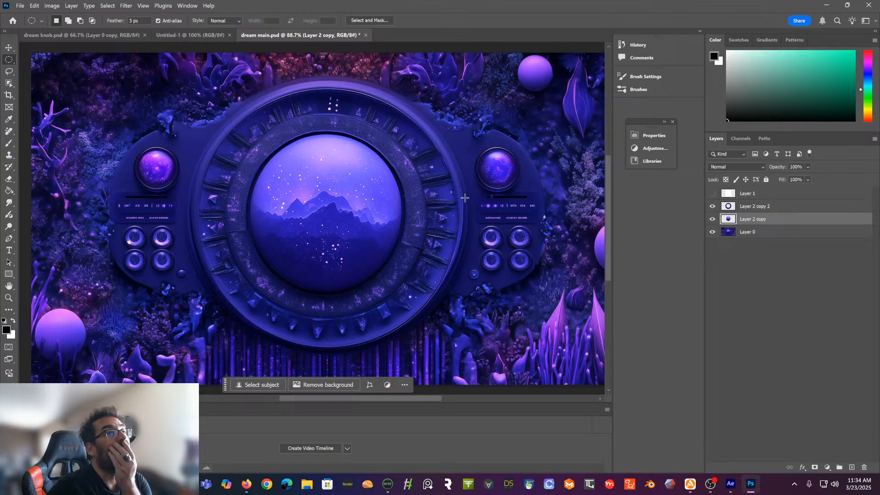
Toggle the visibility of Layer 2 copy 2 and try rotating the globe on Layer 2 copy by about 38 degrees
{"action": "left_click", "coordinate": [713, 208]}
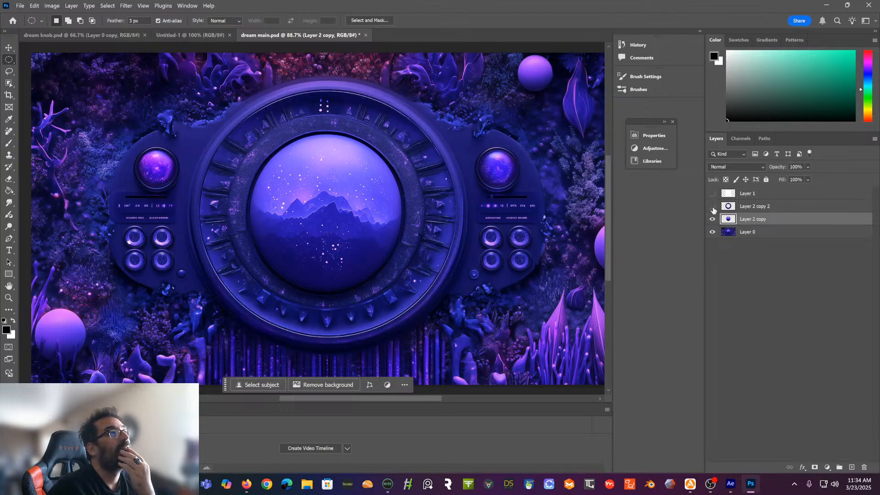
{"action": "left_click", "coordinate": [713, 206]}
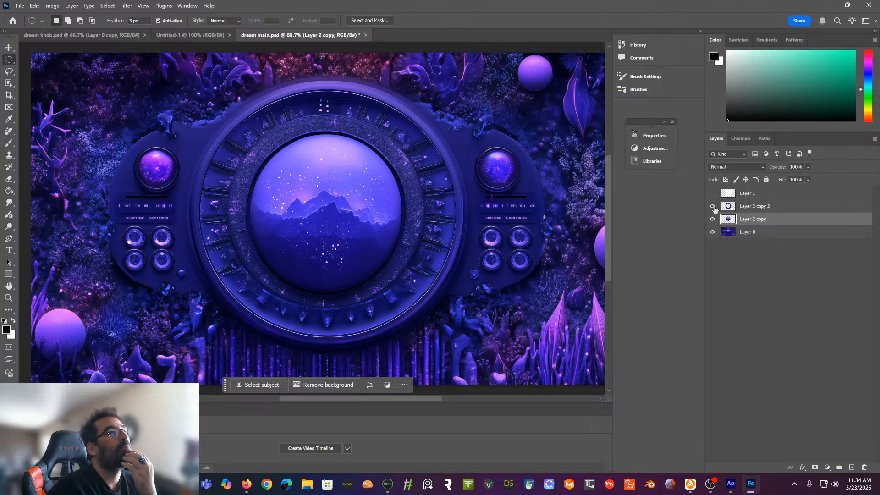
{"action": "left_click", "coordinate": [9, 47]}
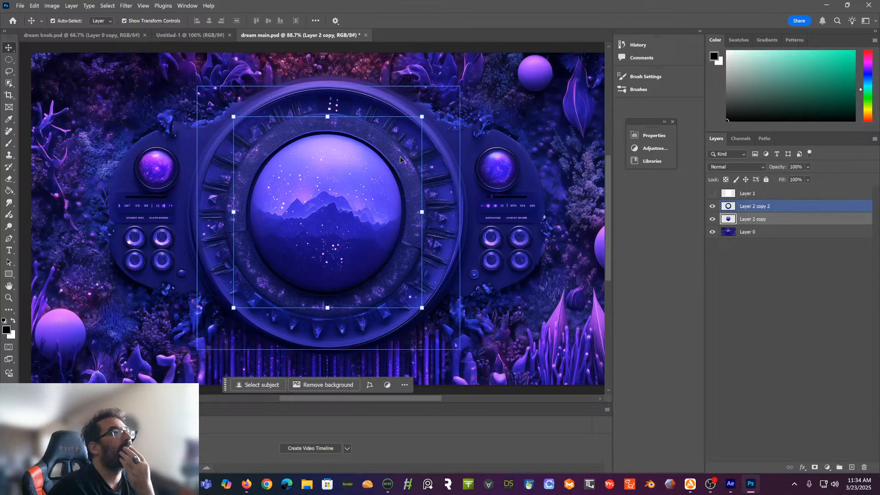
{"action": "left_click_drag", "start_coordinate": [431, 136], "coordinate": [399, 218]}
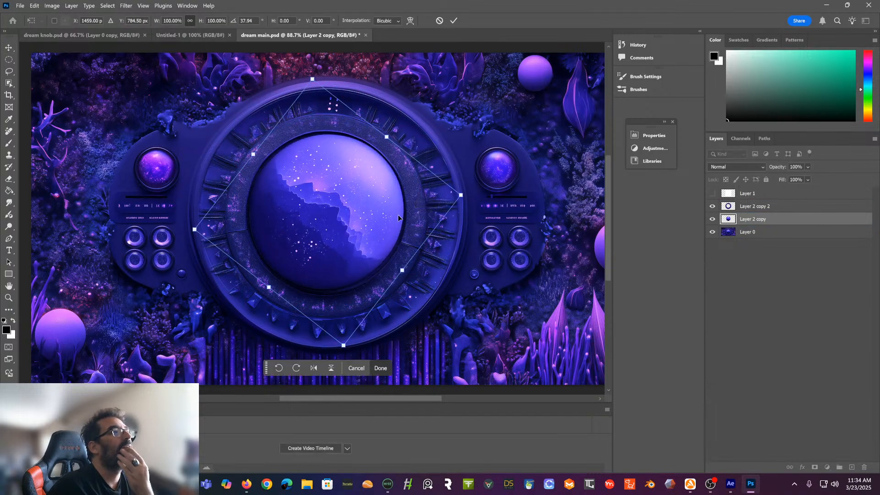
{"action": "key", "text": "ctrl+z"}
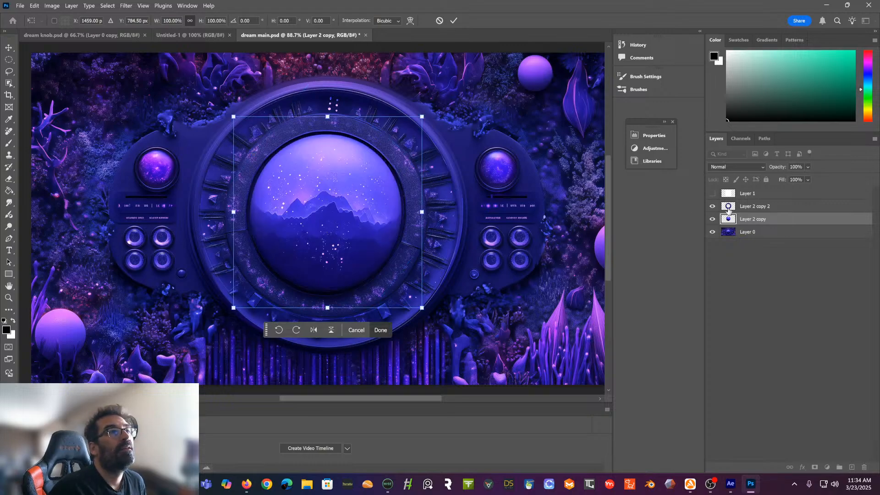
Try rotating the ring on Layer 2 copy 2 around the globe, undoing each rotation
{"action": "left_click", "coordinate": [758, 207]}
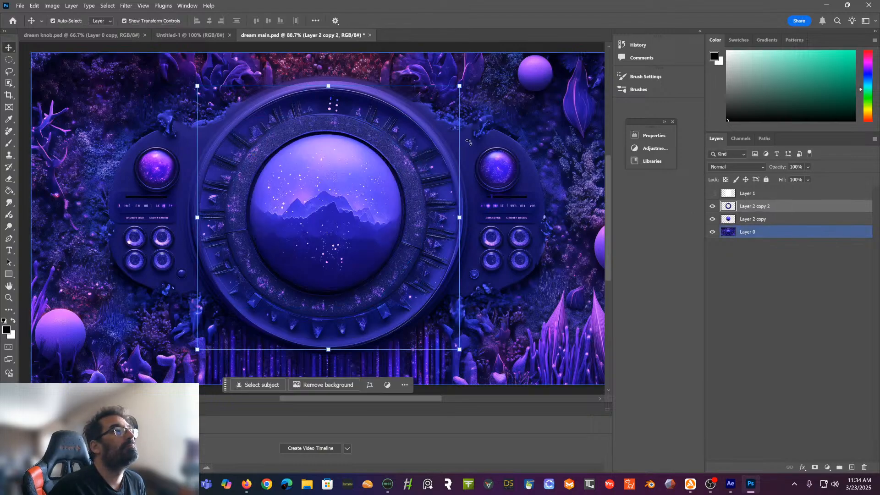
{"action": "left_click_drag", "start_coordinate": [467, 143], "coordinate": [426, 215]}
{"action": "key", "text": "ctrl+z"}
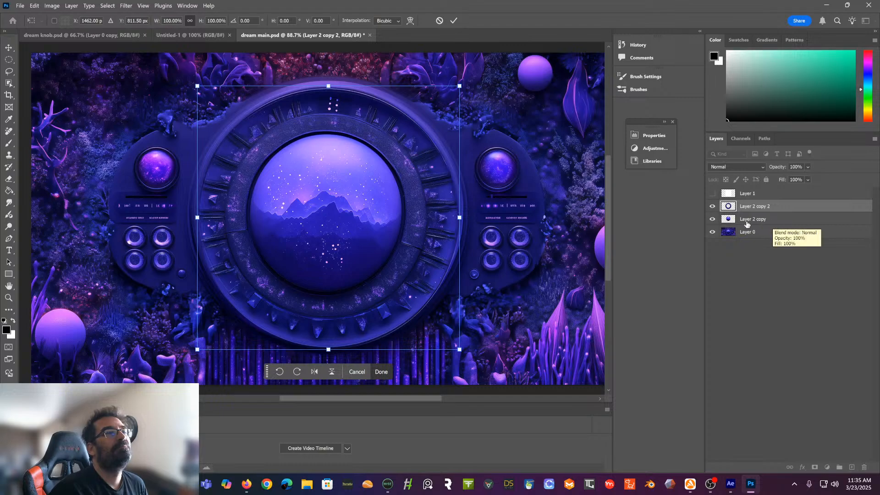
{"action": "left_click_drag", "start_coordinate": [469, 126], "coordinate": [383, 188]}
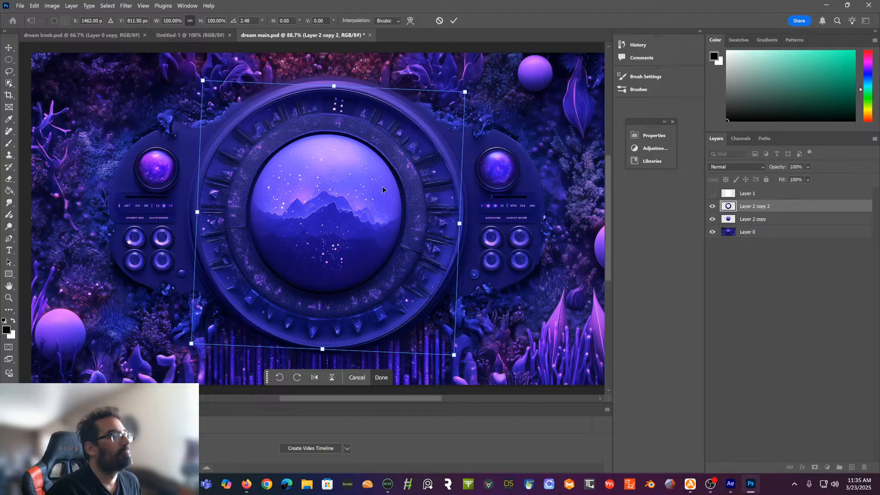
{"action": "key", "text": "ctrl+z"}
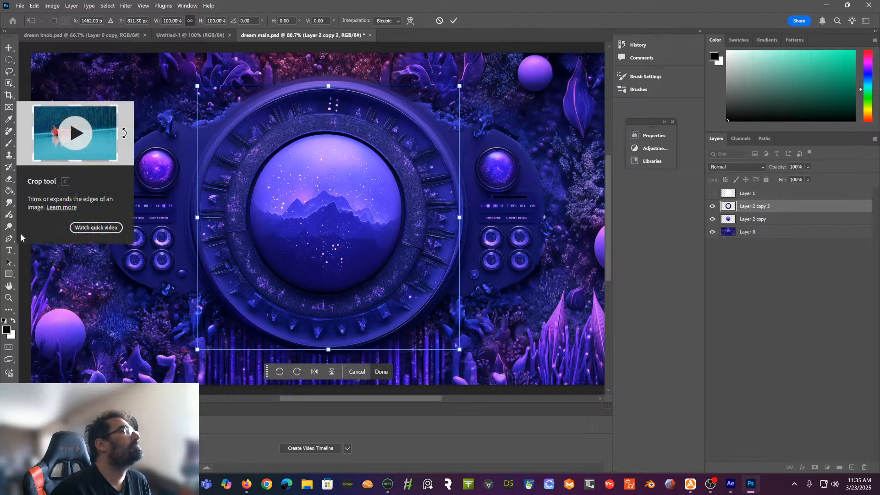
Activate the Ellipse shape tool and make the semi-transparent square on Layer 1 visible and active
{"action": "left_click", "coordinate": [8, 276]}
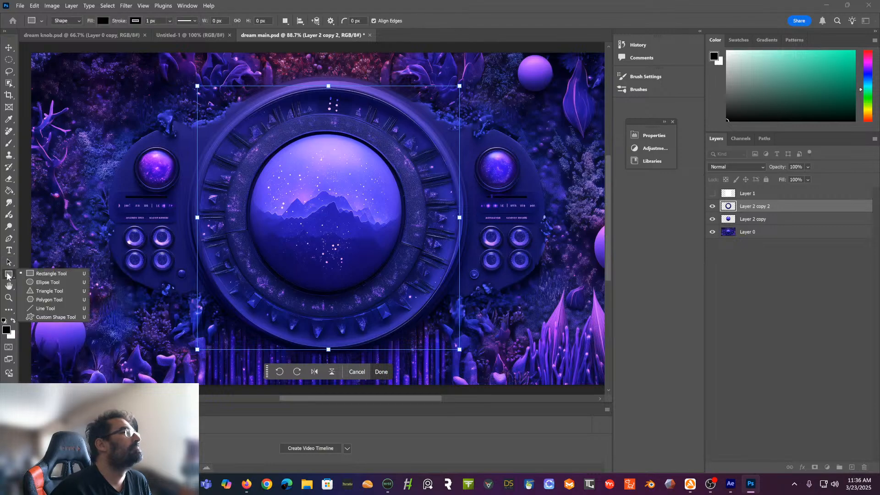
{"action": "left_click", "coordinate": [36, 276]}
{"action": "key", "text": "shift+u"}
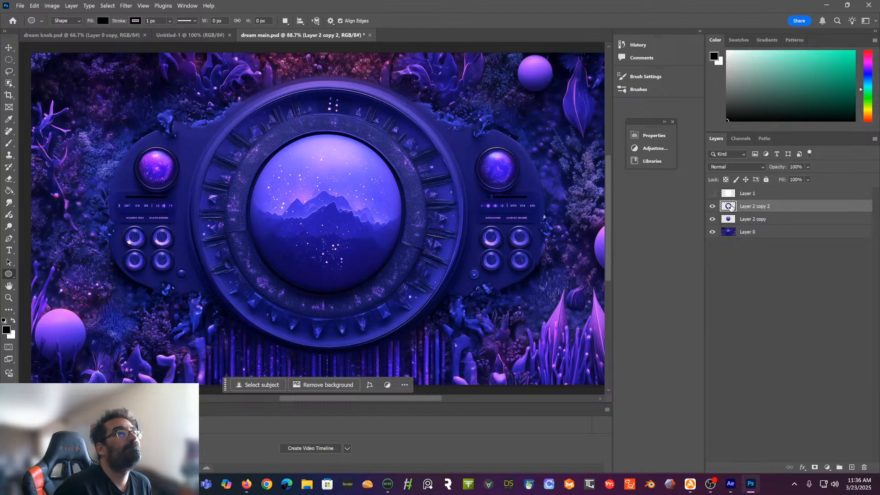
{"action": "left_click", "coordinate": [754, 196]}
{"action": "left_click", "coordinate": [713, 194]}
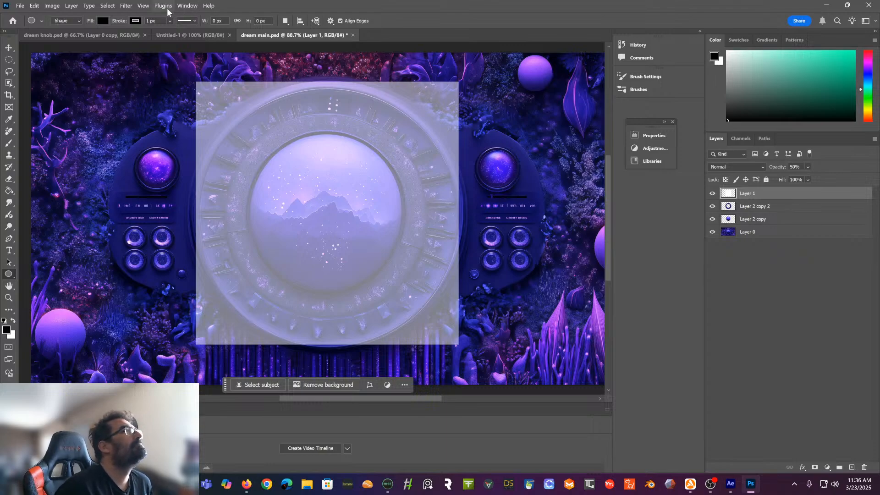
Show the grid over the canvas
{"action": "left_click", "coordinate": [144, 6]}
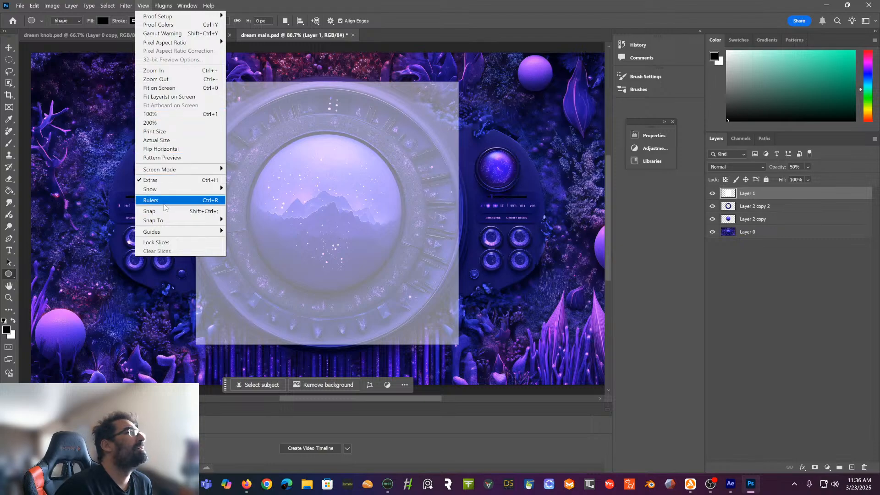
{"action": "mouse_move", "coordinate": [162, 233]}
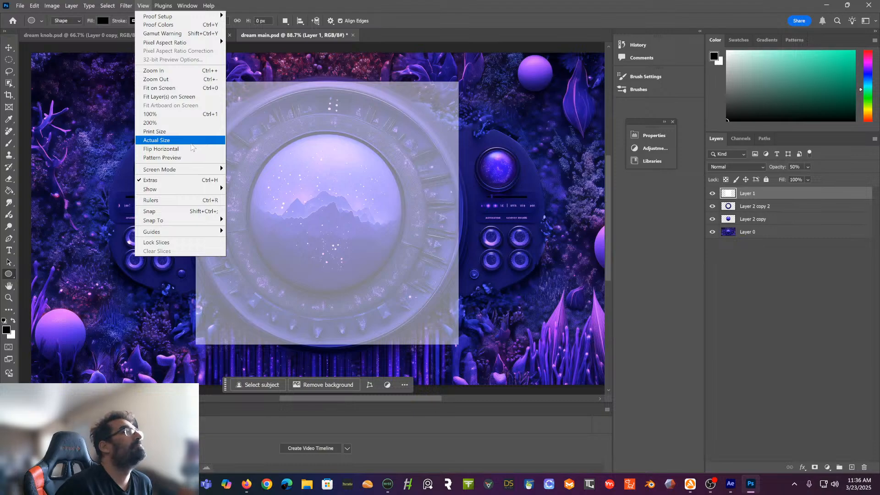
{"action": "mouse_move", "coordinate": [208, 190]}
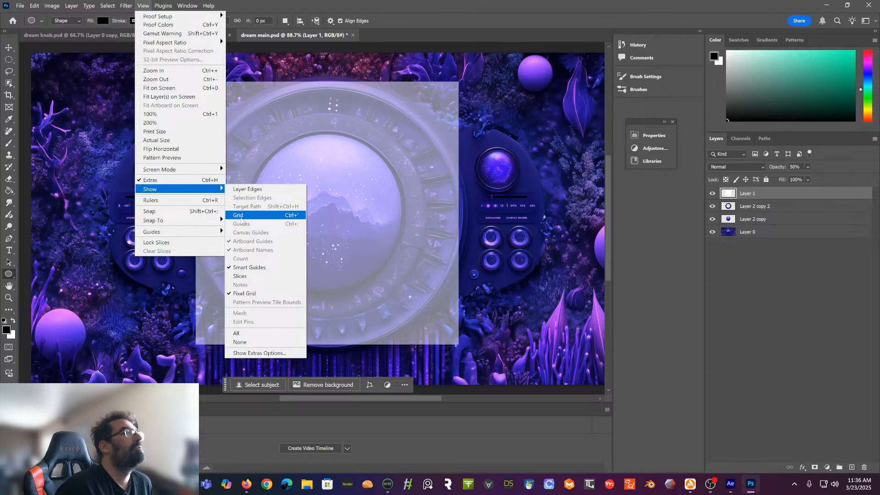
{"action": "left_click", "coordinate": [241, 217]}
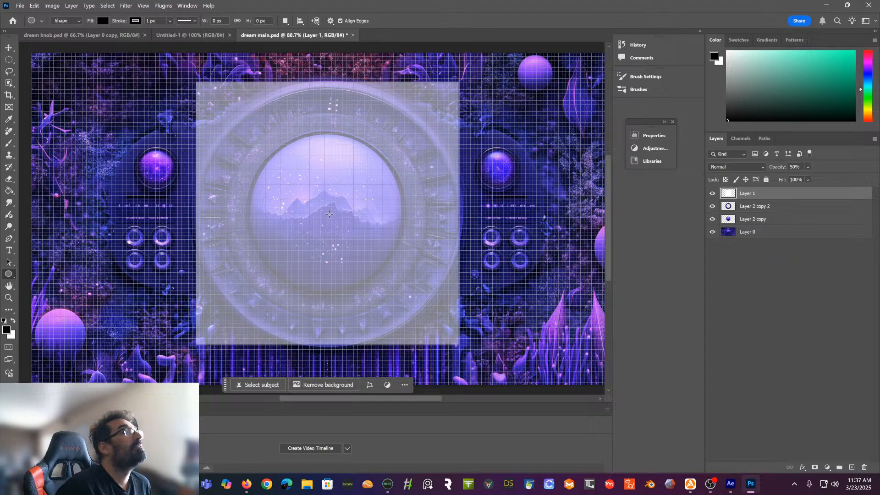
Draw a black-filled circle about 899 px in diameter, starting from the centre of the dial
{"action": "left_click_drag", "start_coordinate": [329, 214], "coordinate": [499, 301]}
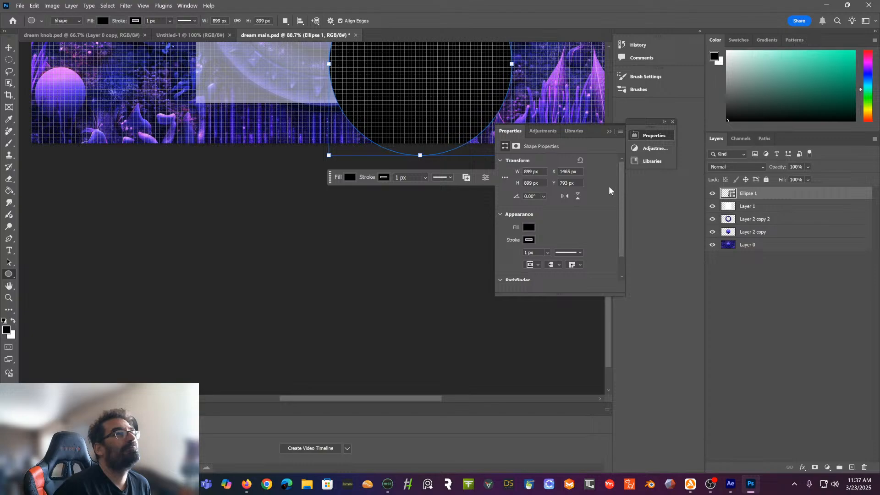
{"action": "scroll", "coordinate": [542, 149], "scroll_direction": "up", "scroll_amount": 4}
{"action": "scroll", "coordinate": [542, 149], "scroll_direction": "up", "scroll_amount": 8}
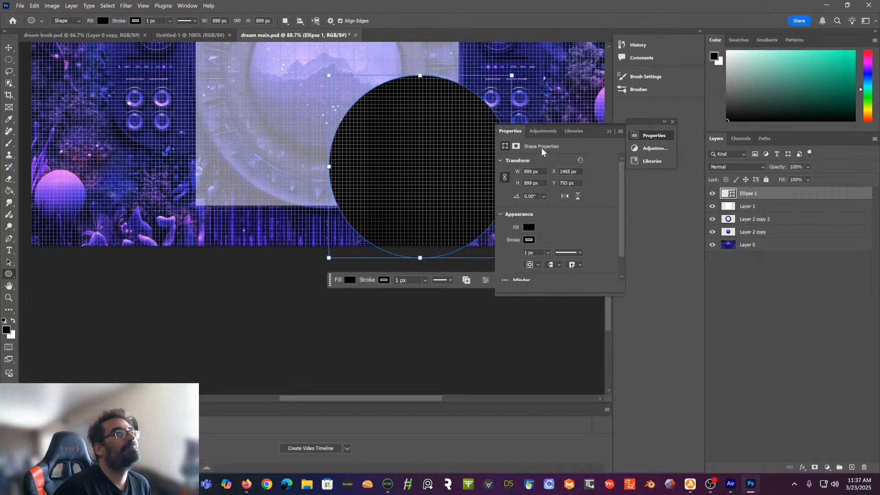
Move the black circle over the central globe, to about X 1006 px, Y 343 px
{"action": "left_click", "coordinate": [9, 47]}
{"action": "left_click_drag", "start_coordinate": [429, 217], "coordinate": [334, 133]}
{"action": "left_click_drag", "start_coordinate": [335, 133], "coordinate": [339, 132]}
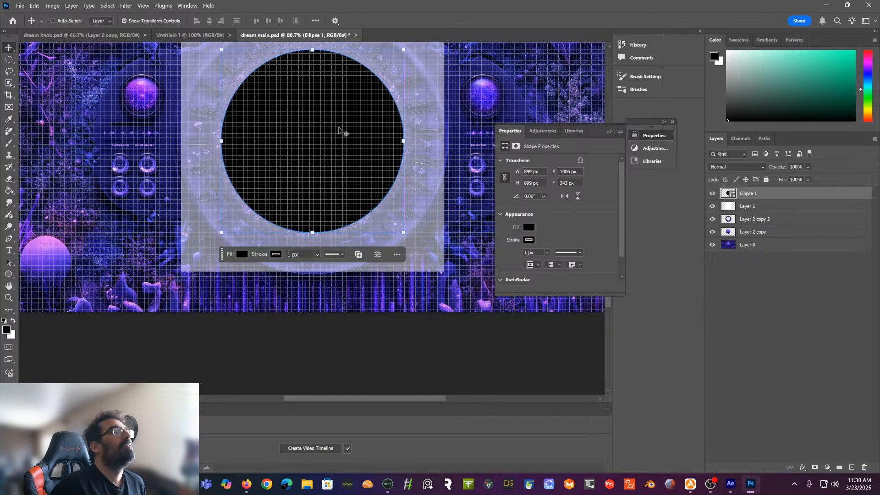
{"action": "scroll", "coordinate": [339, 131], "scroll_direction": "right", "scroll_amount": 2}
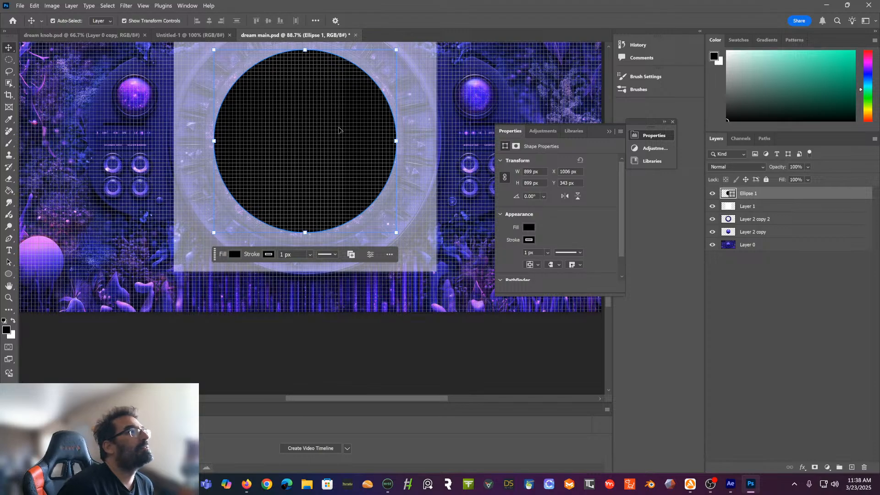
{"action": "scroll", "coordinate": [339, 130], "scroll_direction": "down", "scroll_amount": 3}
{"action": "scroll", "coordinate": [339, 131], "scroll_direction": "up", "scroll_amount": 1}
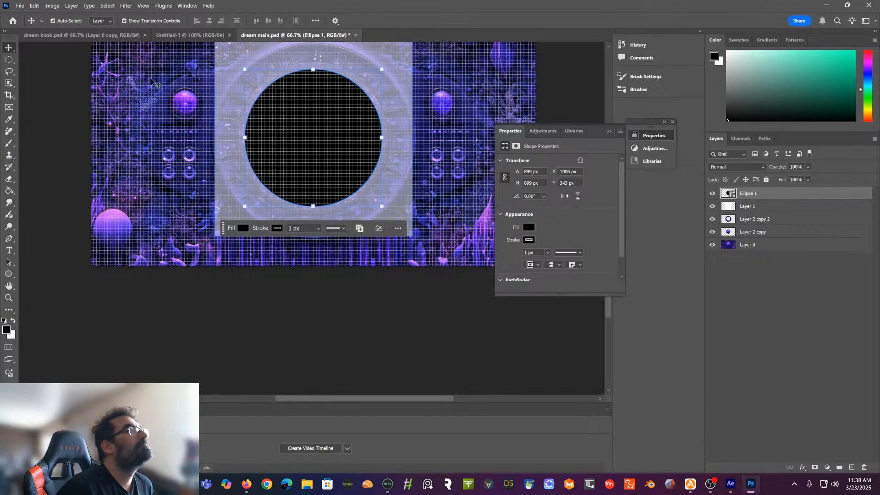
Set the black circle's stroke width to 0 px and deselect its layer
{"action": "left_click", "coordinate": [551, 252]}
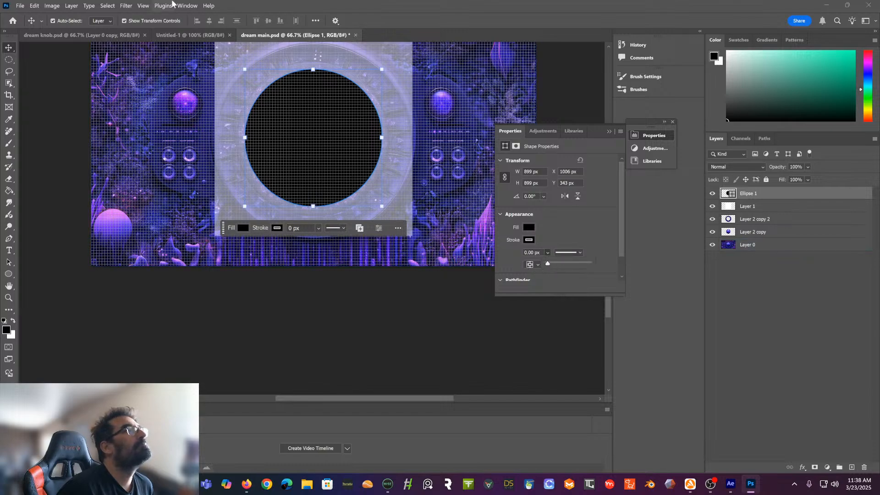
{"action": "left_click", "coordinate": [6, 49]}
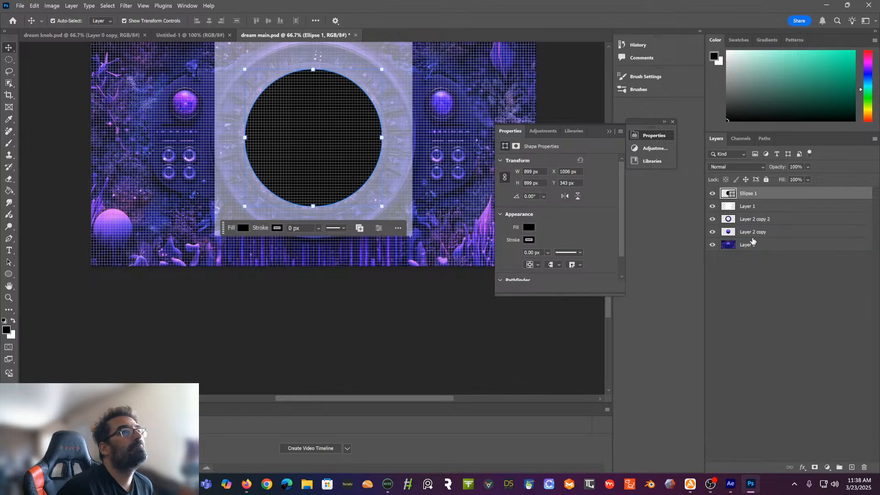
{"action": "left_click", "coordinate": [756, 286]}
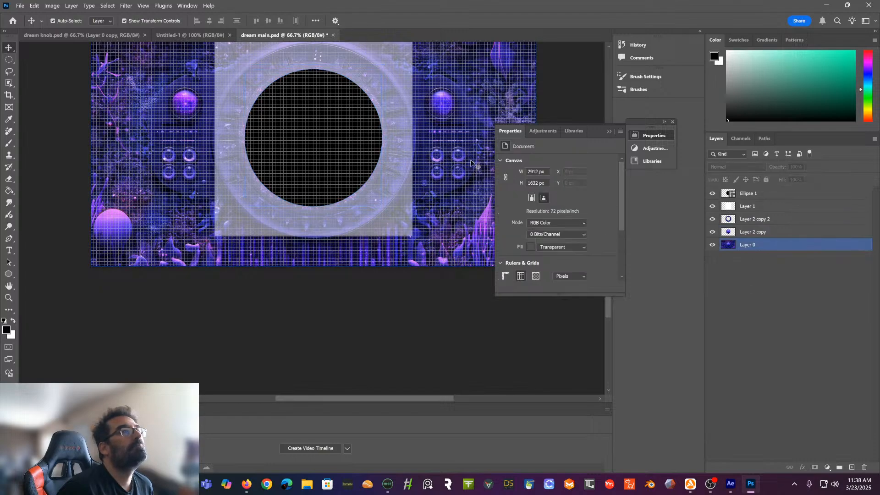
Hide the grid and the semi-transparent square on Layer 1
{"action": "left_click", "coordinate": [143, 6]}
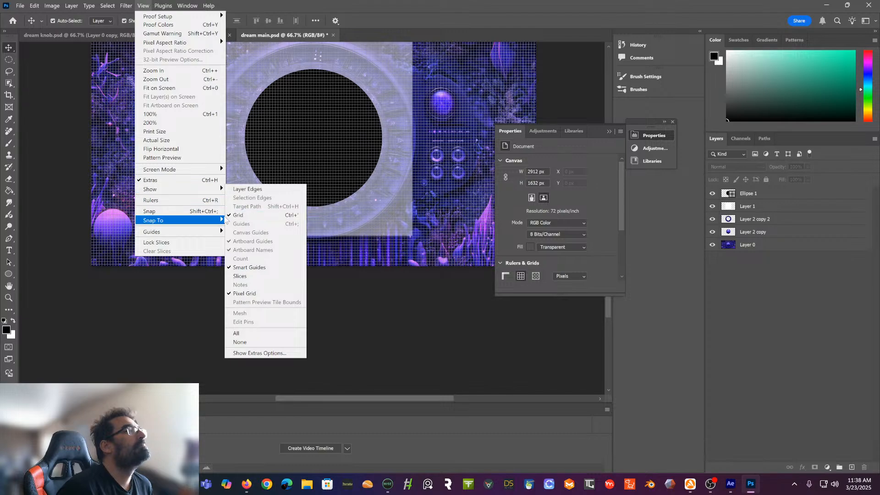
{"action": "mouse_move", "coordinate": [213, 195]}
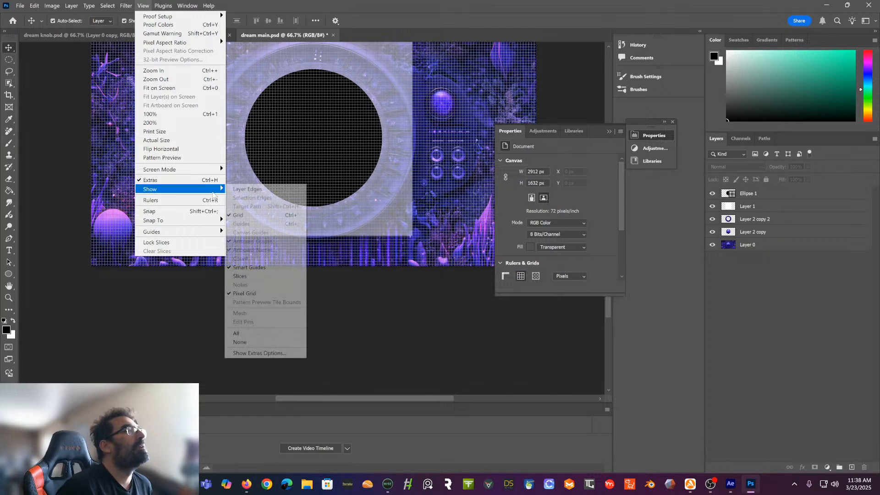
{"action": "left_click", "coordinate": [236, 215]}
{"action": "left_click", "coordinate": [237, 218]}
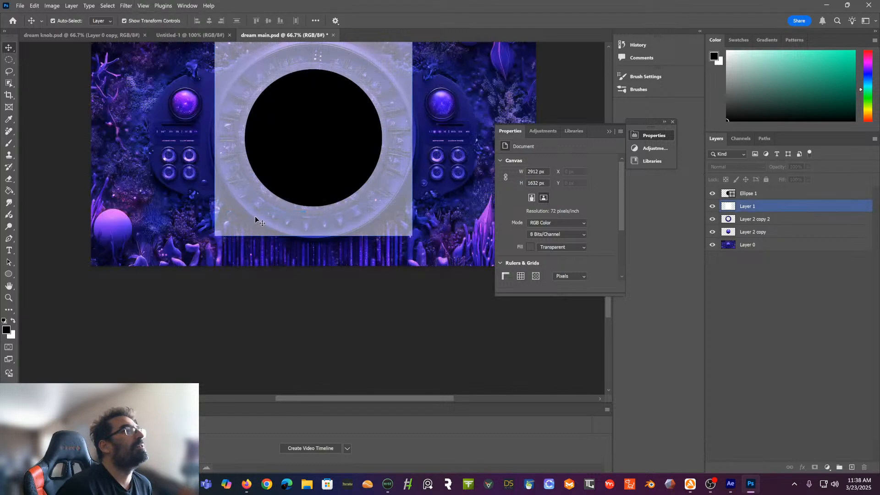
{"action": "left_click", "coordinate": [713, 206]}
Move Layer 2 copy to the top of the layer stack, above Ellipse 1
{"action": "left_click", "coordinate": [717, 233]}
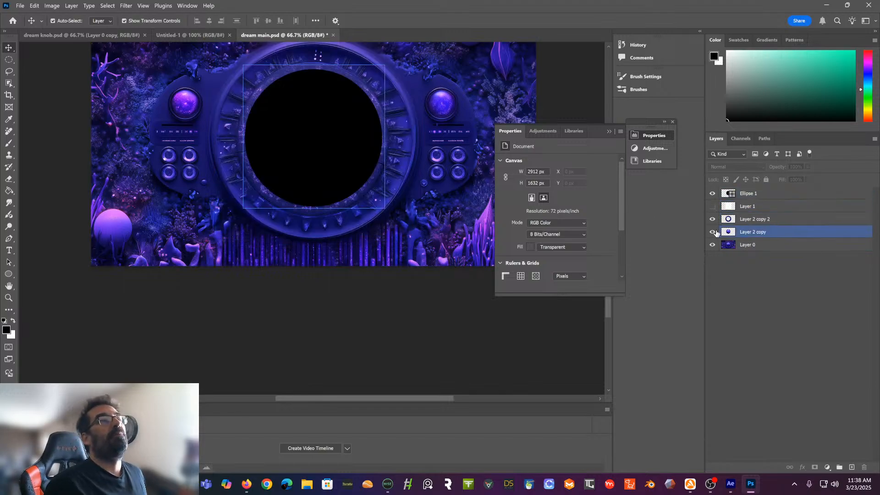
{"action": "left_click_drag", "start_coordinate": [775, 233], "coordinate": [759, 192]}
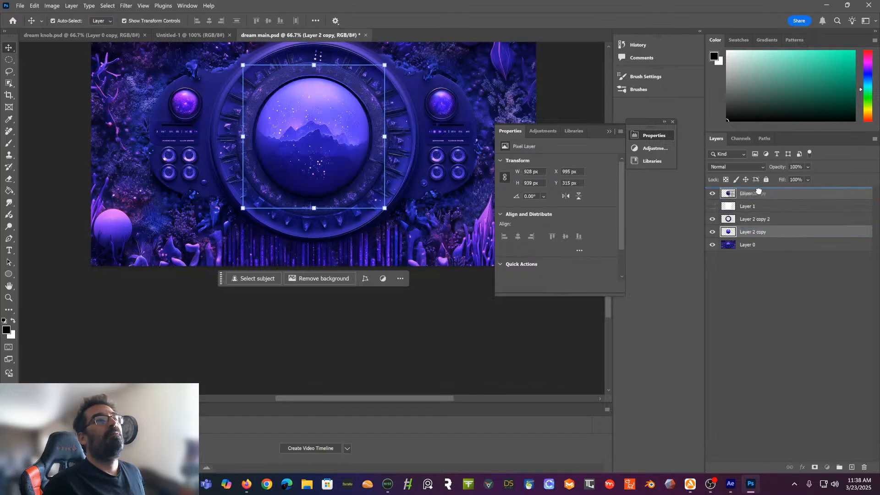
{"action": "left_click_drag", "start_coordinate": [759, 191], "coordinate": [760, 194]}
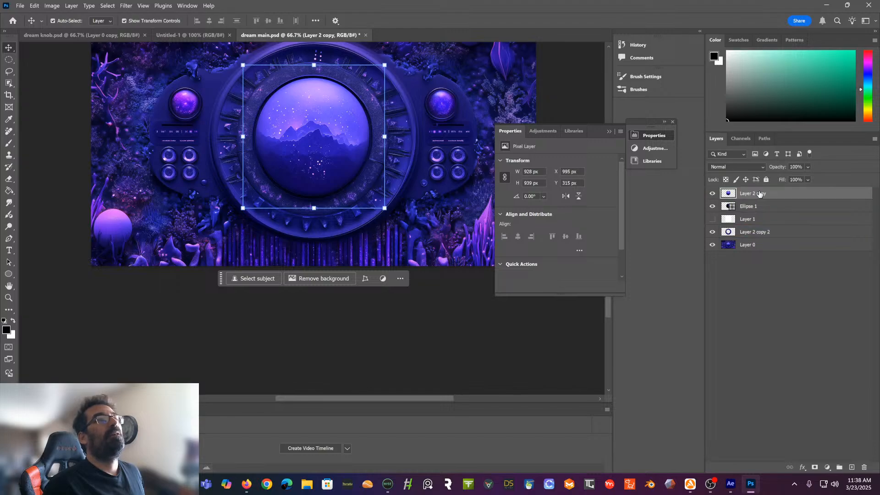
Check the globe by toggling Layer 2 copy's visibility, and move that layer below Layer 2 copy 2
{"action": "left_click", "coordinate": [712, 194]}
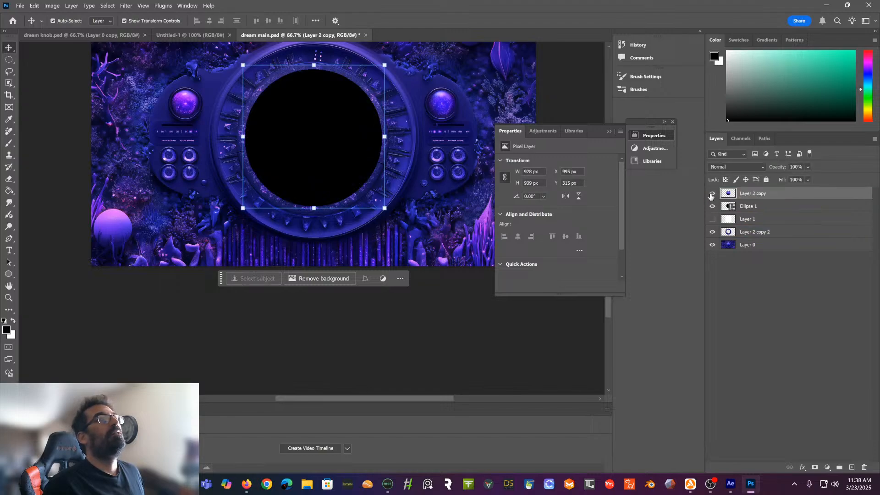
{"action": "left_click", "coordinate": [712, 194]}
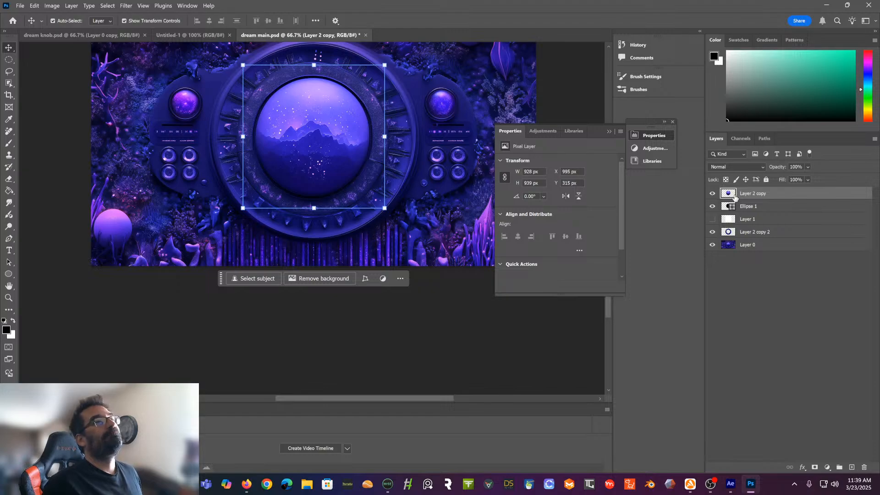
{"action": "left_click_drag", "start_coordinate": [764, 195], "coordinate": [755, 239]}
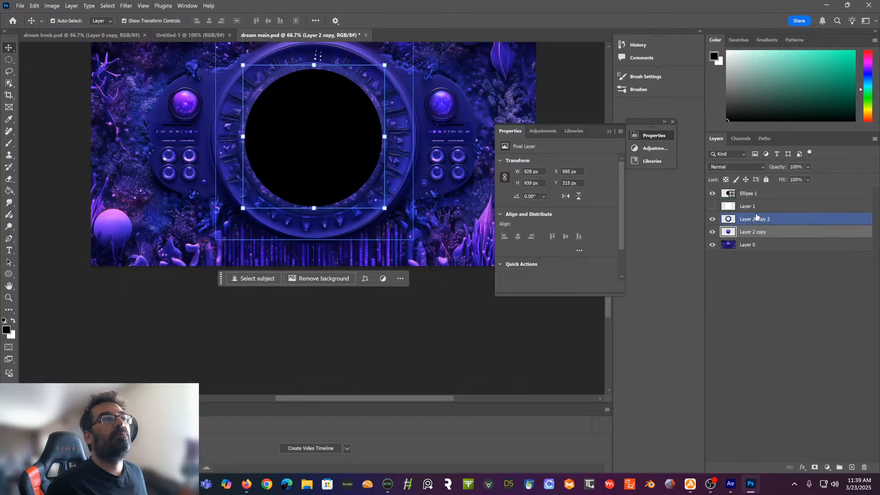
Move the Ellipse 1 layer down the stack, between Layer 2 copy 2 and Layer 2 copy
{"action": "left_click", "coordinate": [731, 193]}
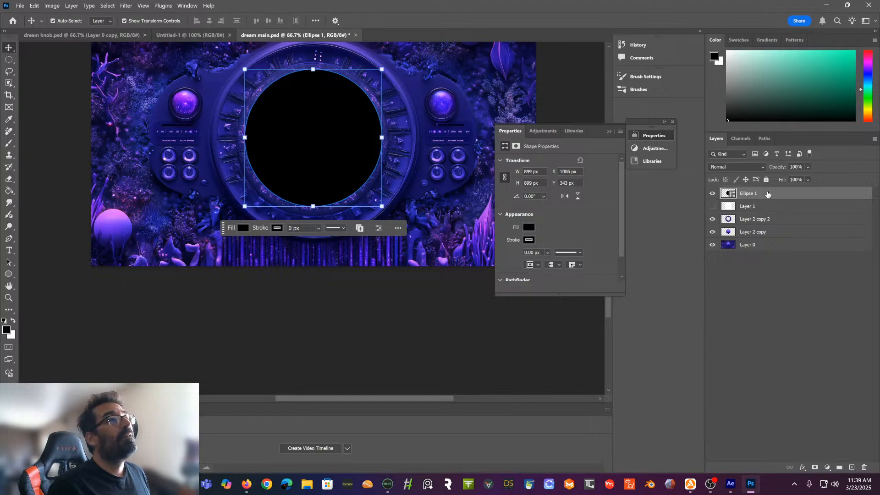
{"action": "left_click_drag", "start_coordinate": [768, 196], "coordinate": [762, 225]}
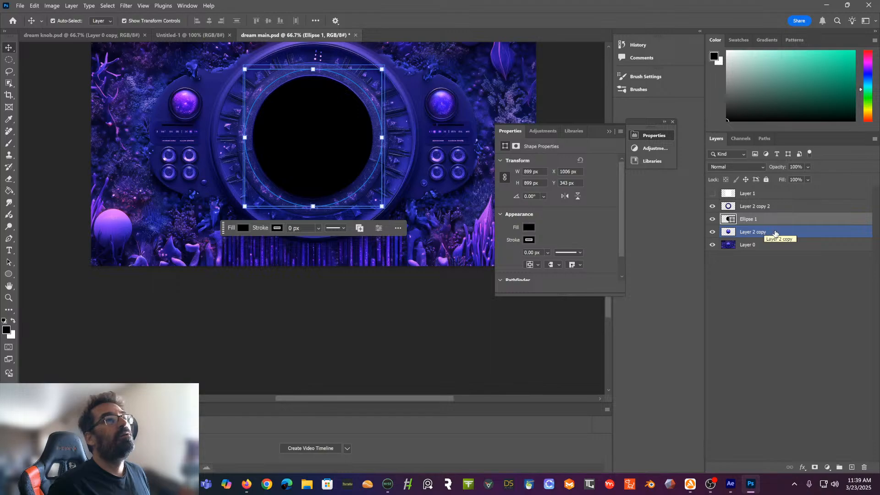
{"action": "left_click_drag", "start_coordinate": [780, 233], "coordinate": [777, 219]}
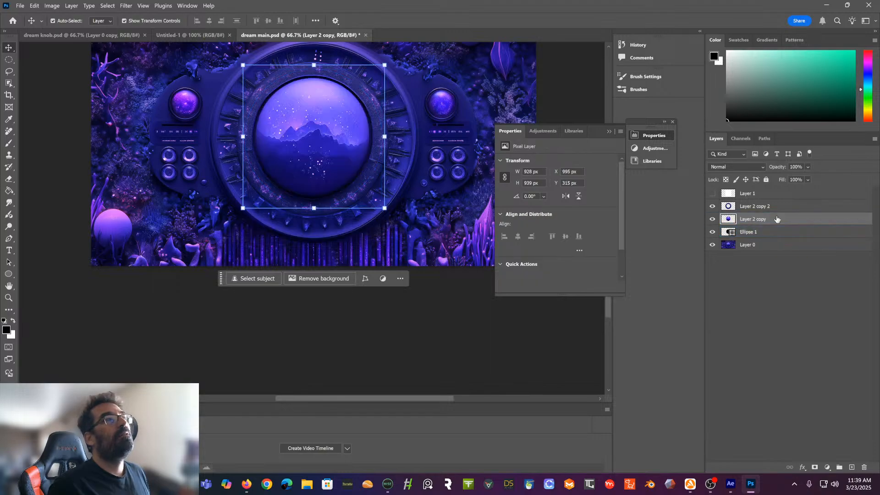
{"action": "left_click_drag", "start_coordinate": [779, 219], "coordinate": [778, 232]}
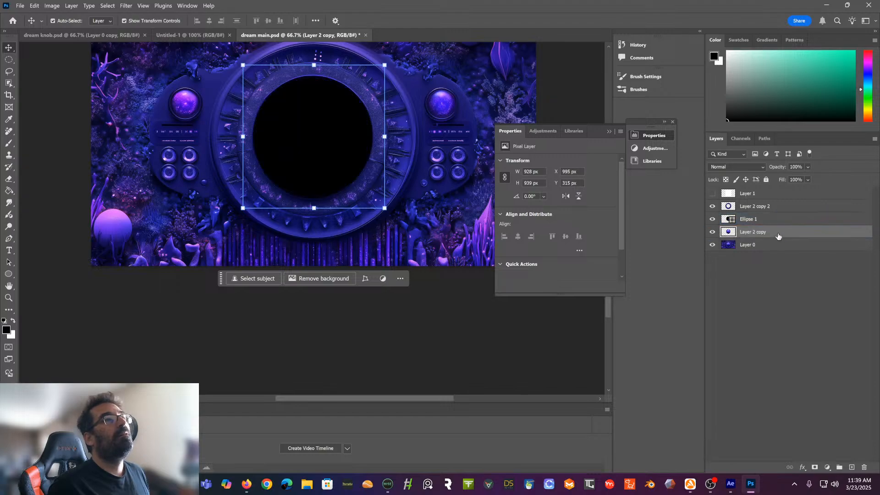
{"action": "left_click", "coordinate": [764, 221]}
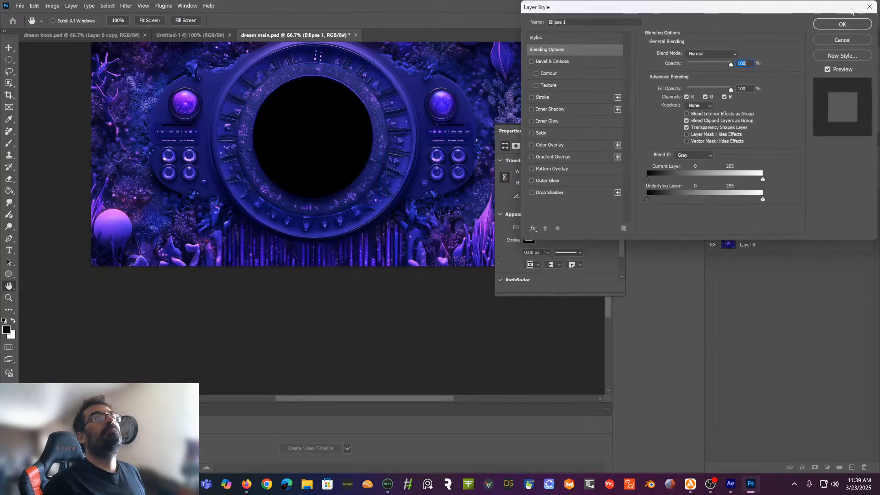
{"action": "left_click_drag", "start_coordinate": [833, 11], "coordinate": [776, 22]}
{"action": "left_click", "coordinate": [813, 19]}
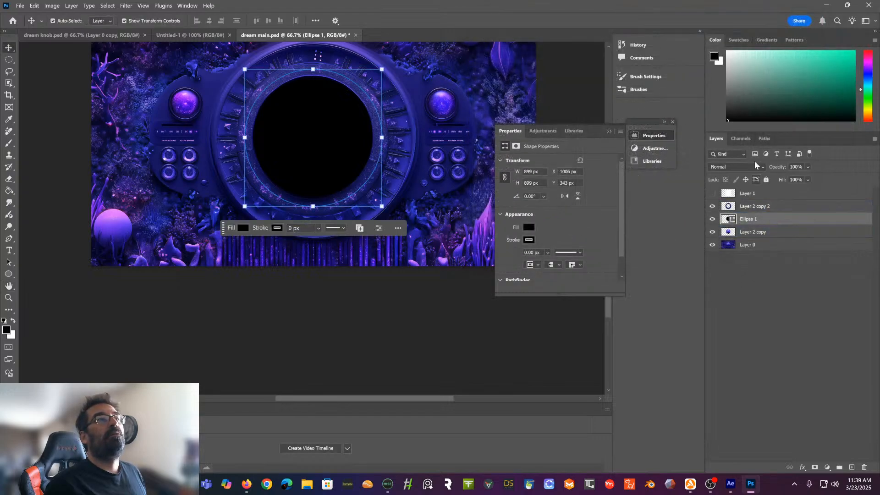
Set the Ellipse 1 layer's blend mode to Multiply and rasterize the layer
{"action": "left_click", "coordinate": [764, 166]}
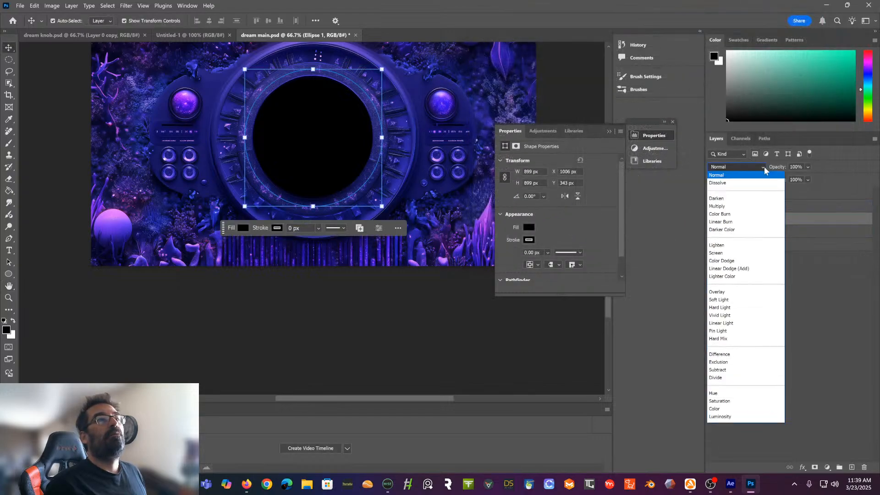
{"action": "left_click", "coordinate": [755, 207]}
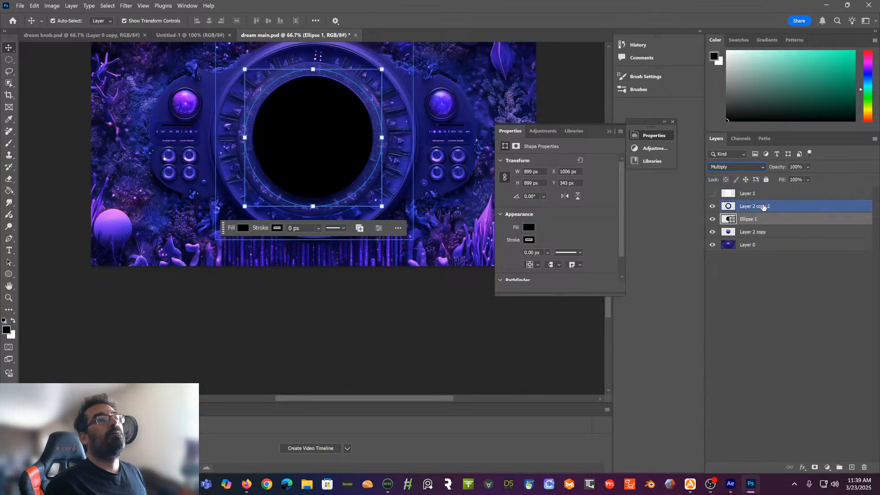
{"action": "right_click", "coordinate": [775, 222]}
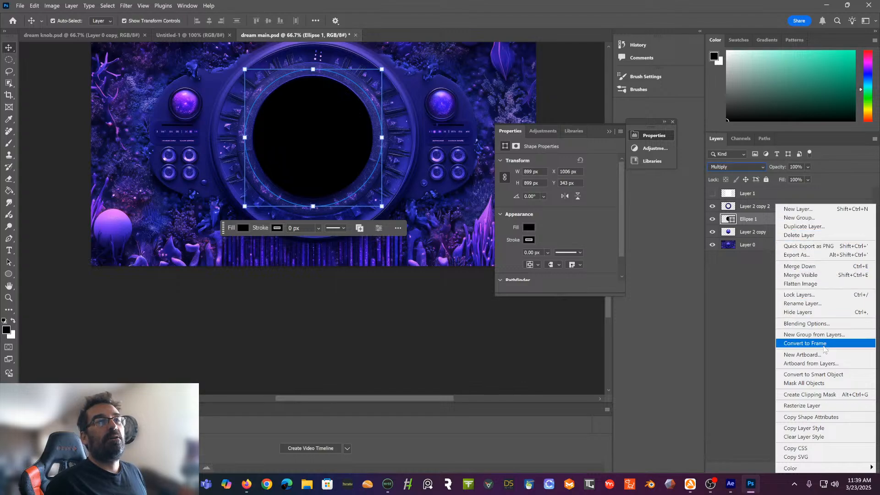
{"action": "left_click", "coordinate": [803, 406]}
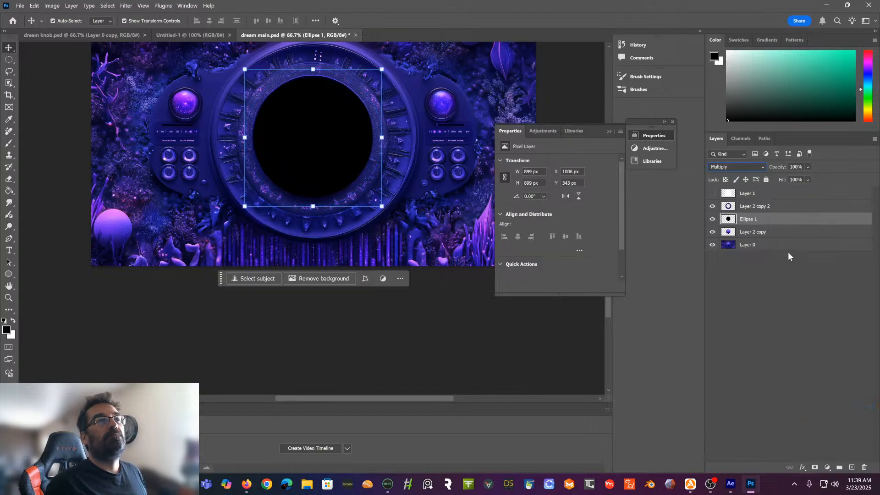
{"action": "left_click", "coordinate": [759, 167]}
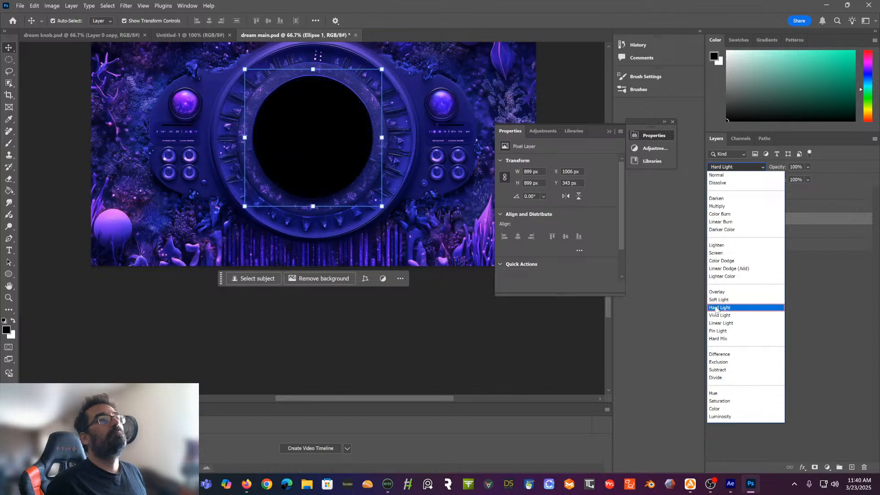
{"action": "left_click", "coordinate": [829, 288]}
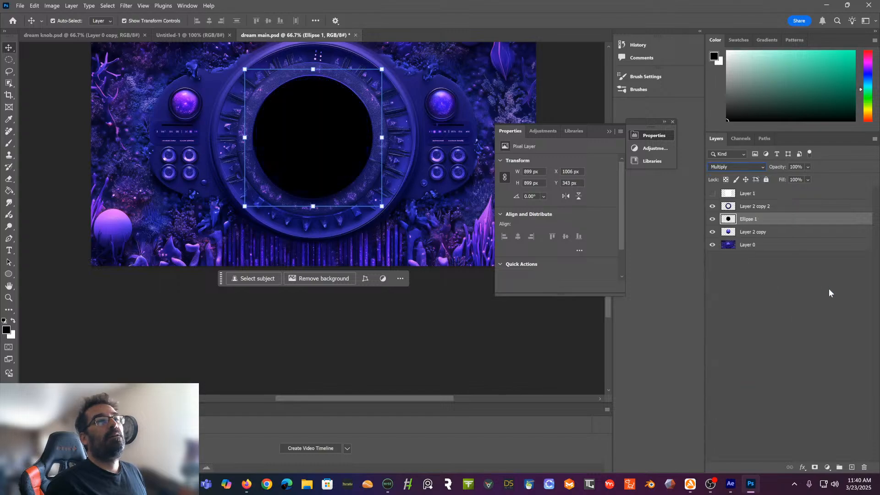
Move Layer 2 copy above Ellipse 1 and set its blend mode to Screen
{"action": "left_click_drag", "start_coordinate": [780, 232], "coordinate": [780, 223]}
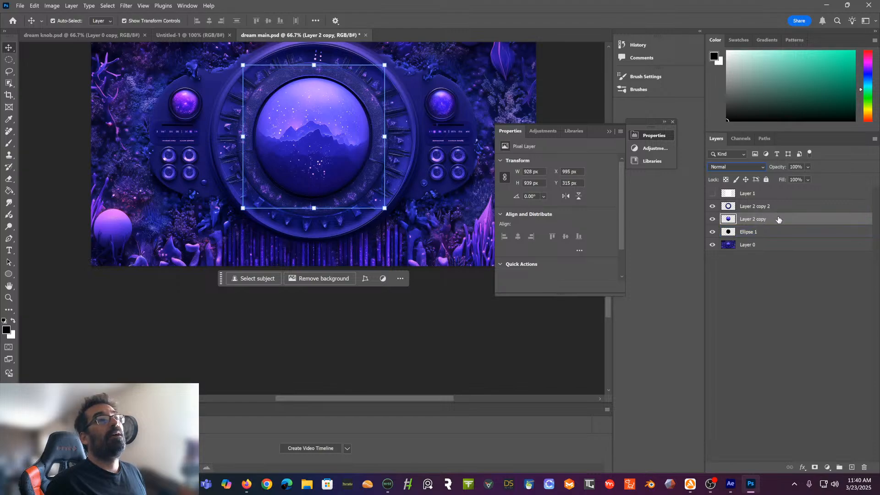
{"action": "left_click", "coordinate": [763, 166]}
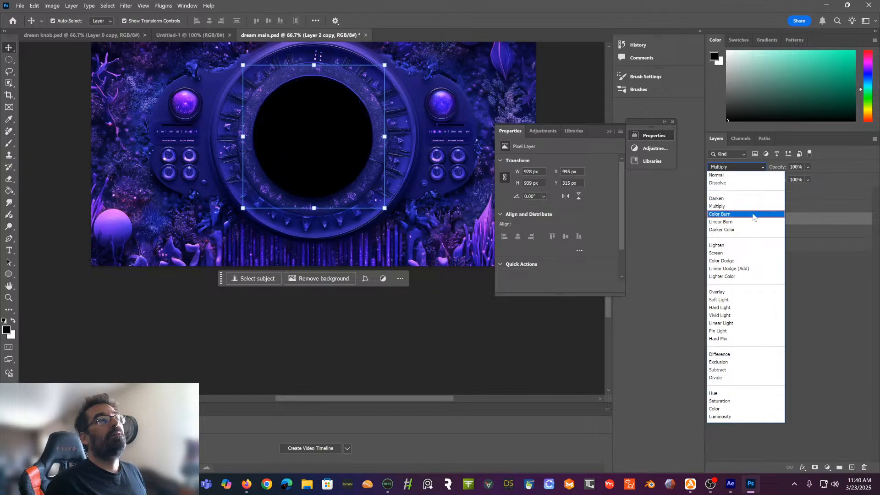
{"action": "left_click", "coordinate": [737, 254]}
{"action": "left_click", "coordinate": [737, 254]}
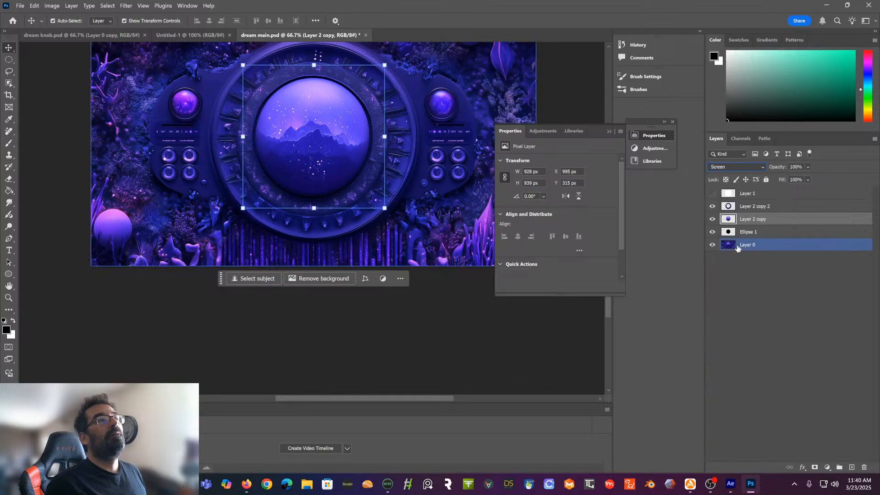
Compare the globe with and without the black circle by toggling the visibility of Ellipse 1
{"action": "left_click", "coordinate": [725, 233]}
{"action": "left_click", "coordinate": [712, 233]}
{"action": "left_click", "coordinate": [712, 233]}
{"action": "left_click", "coordinate": [712, 233]}
{"action": "left_click", "coordinate": [713, 232]}
{"action": "left_click", "coordinate": [712, 233]}
{"action": "left_click", "coordinate": [712, 233]}
{"action": "left_click", "coordinate": [712, 233]}
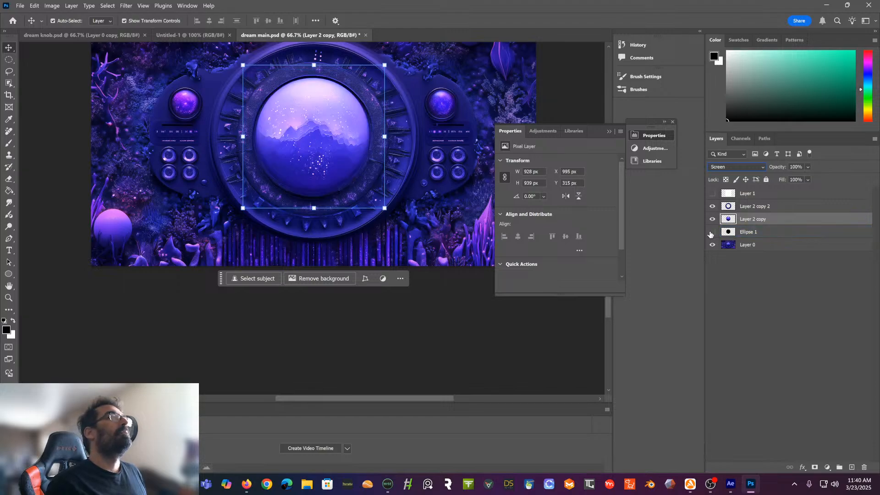
{"action": "left_click", "coordinate": [711, 233]}
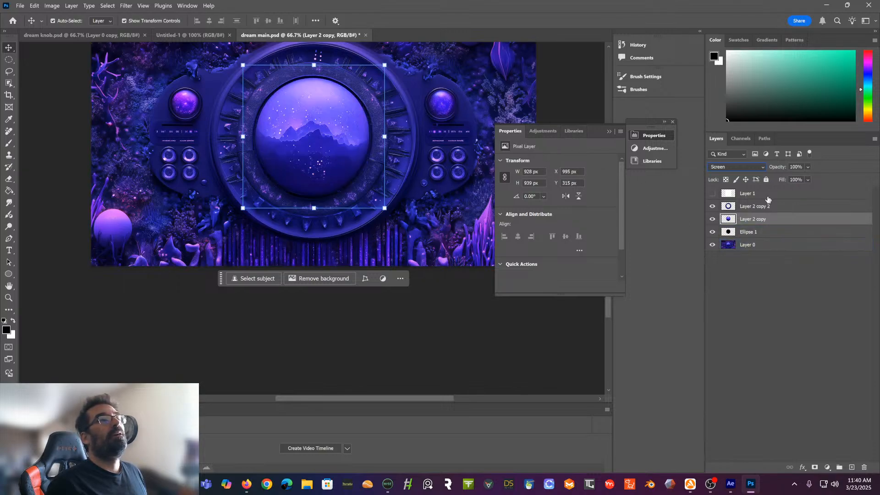
Try rotating the dial ring on Layer 2 copy 2 by about 73°, and undo the rotation
{"action": "left_click", "coordinate": [791, 207]}
{"action": "left_click", "coordinate": [413, 76]}
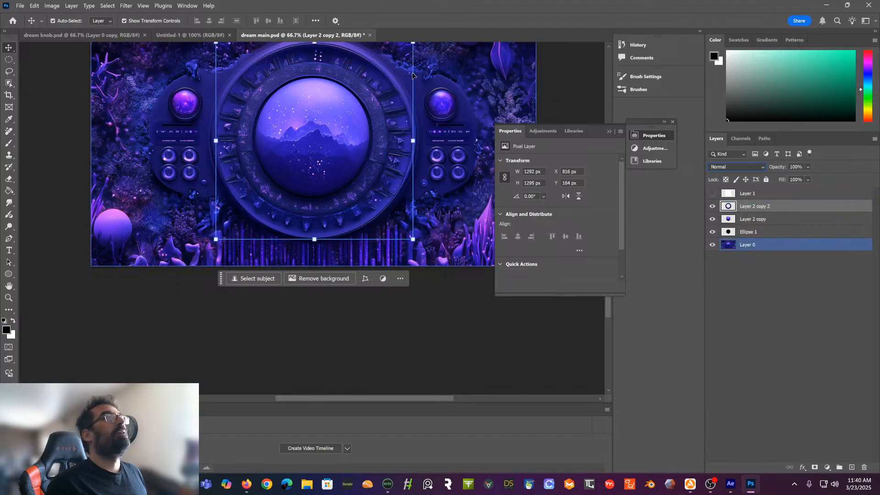
{"action": "left_click_drag", "start_coordinate": [422, 75], "coordinate": [421, 230]}
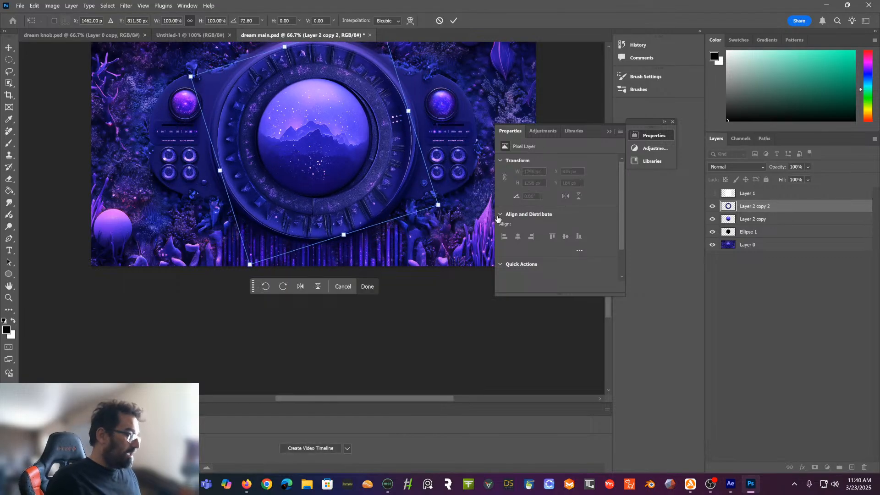
{"action": "key", "text": "ctrl+z"}
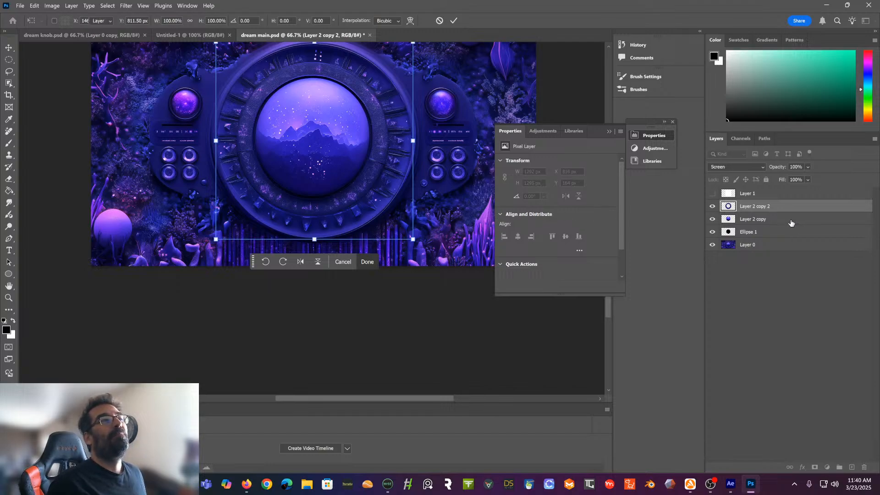
Try rotating the central globe on Layer 2 copy, and undo the rotation
{"action": "left_click", "coordinate": [793, 220]}
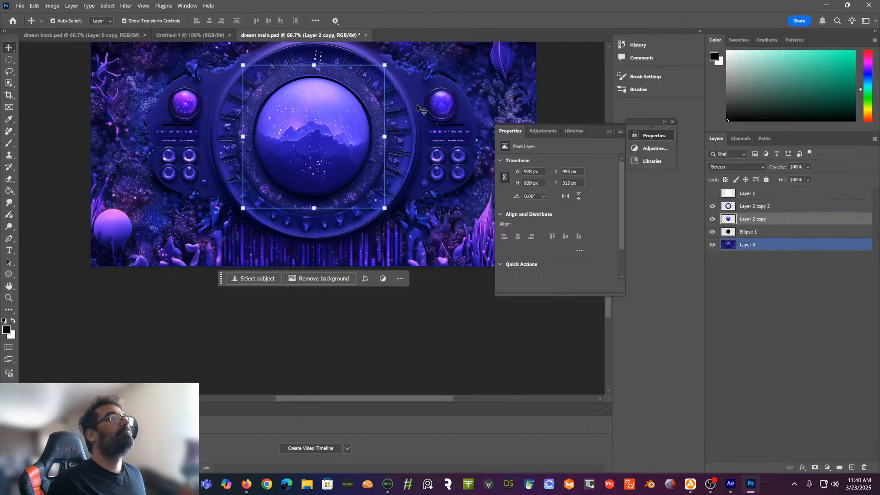
{"action": "left_click_drag", "start_coordinate": [392, 100], "coordinate": [424, 155]}
{"action": "key", "text": "ctrl+z"}
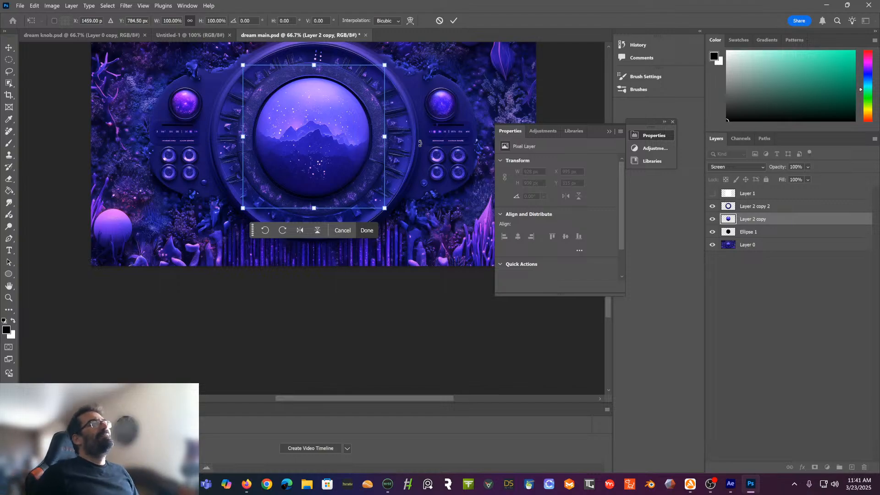
Test the rotation of the Layer 2 copy 2 dial ring again and return it to 0°
{"action": "left_click", "coordinate": [790, 207]}
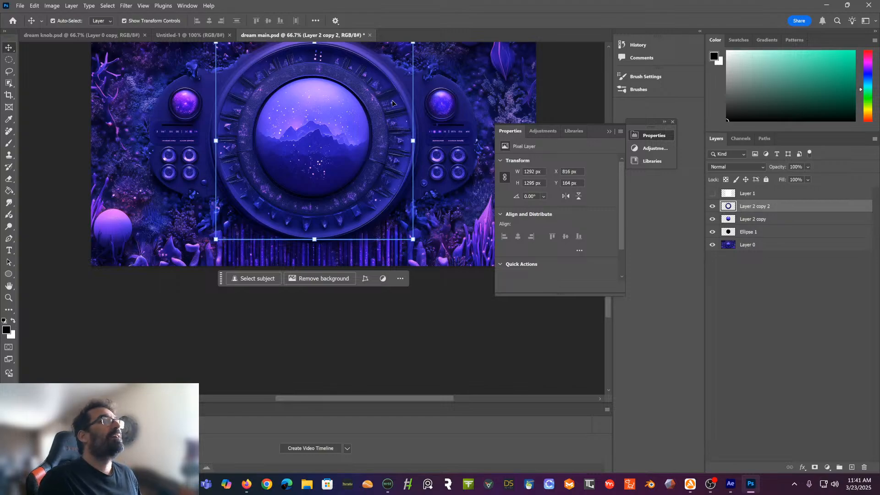
{"action": "left_click_drag", "start_coordinate": [466, 109], "coordinate": [442, 146]}
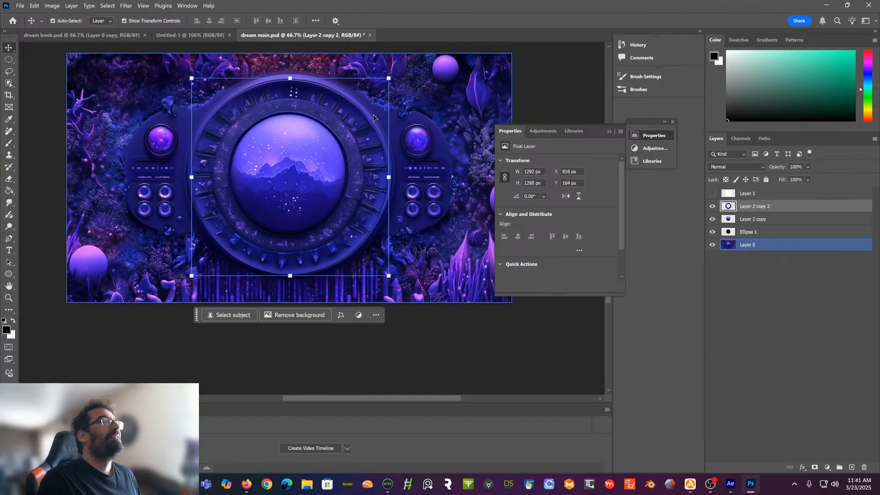
{"action": "left_click_drag", "start_coordinate": [397, 106], "coordinate": [349, 215]}
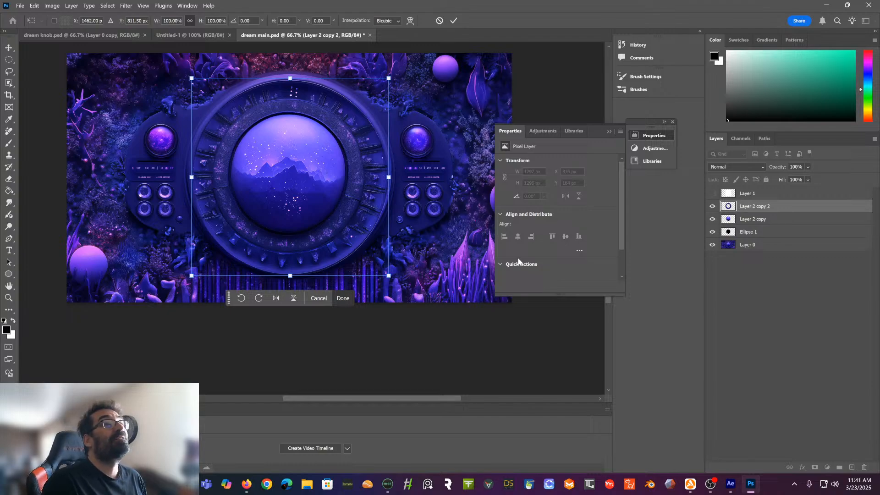
Show the semi-transparent square on Layer 1 to check the dial's alignment, and hide it again
{"action": "left_click", "coordinate": [739, 194]}
{"action": "left_click", "coordinate": [713, 194]}
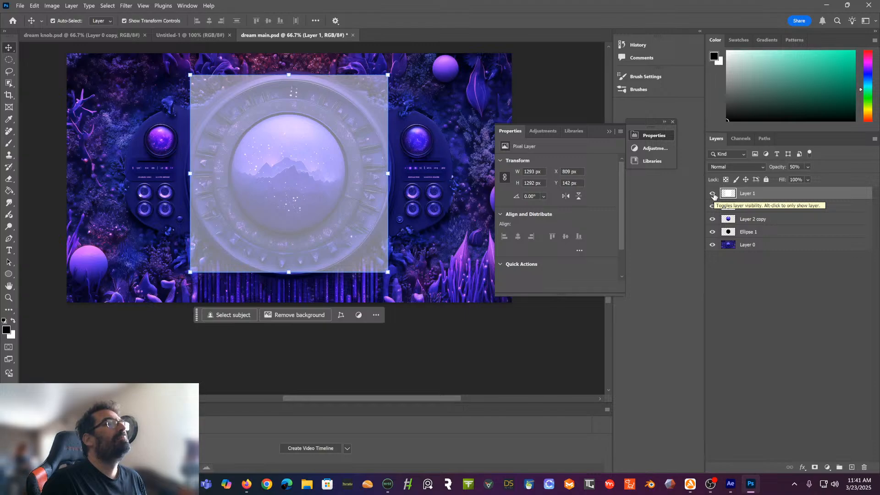
{"action": "left_click", "coordinate": [713, 194]}
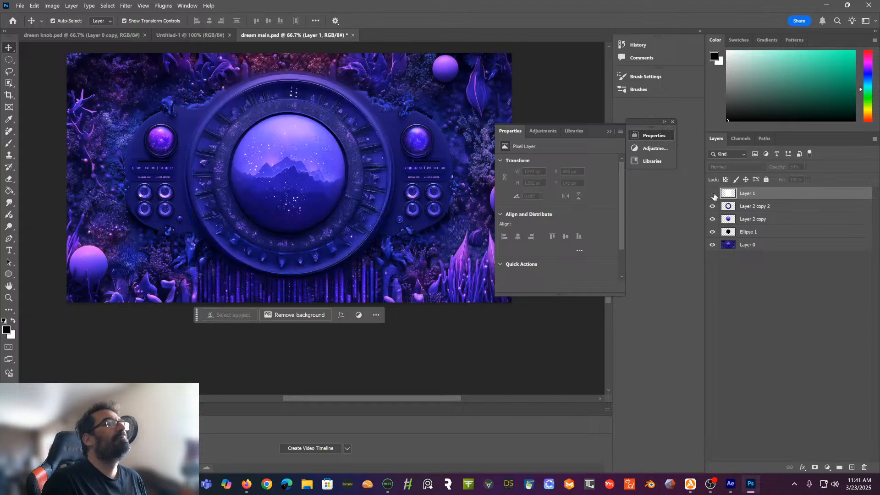
Add a vertical guide through the centre of the globe on Layer 2 copy, at about 1459 px
{"action": "left_click", "coordinate": [779, 219]}
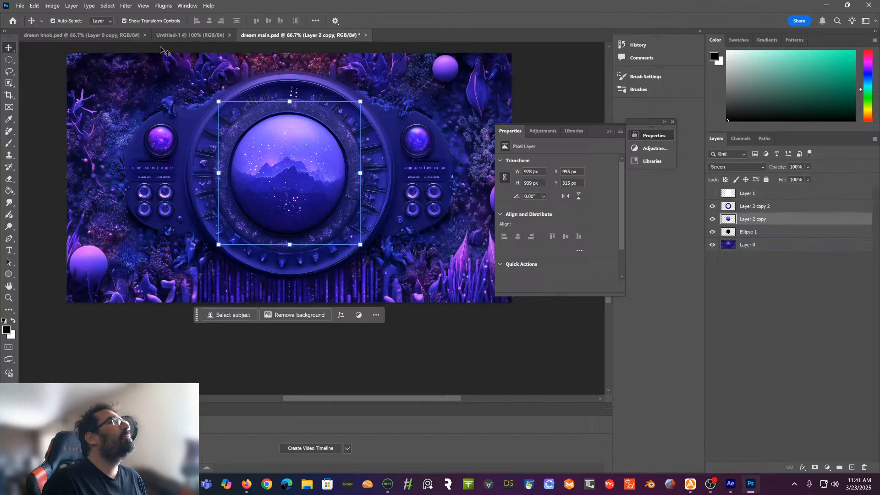
{"action": "left_click", "coordinate": [145, 5]}
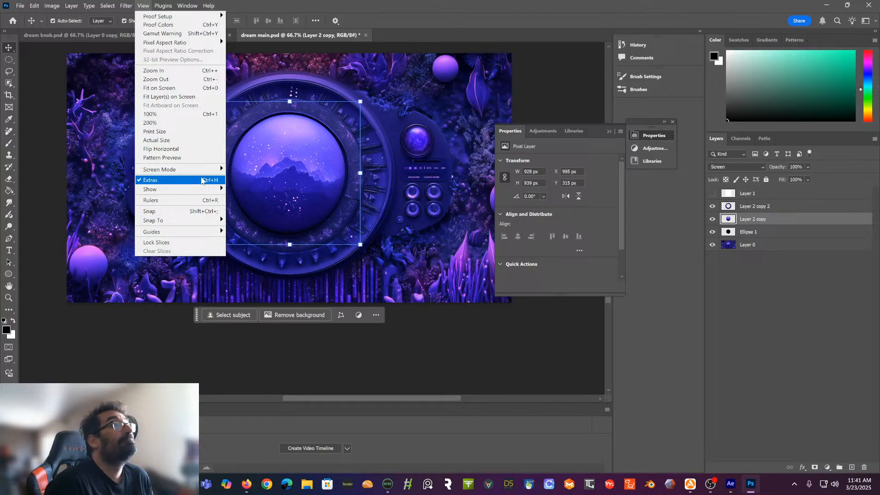
{"action": "mouse_move", "coordinate": [204, 190]}
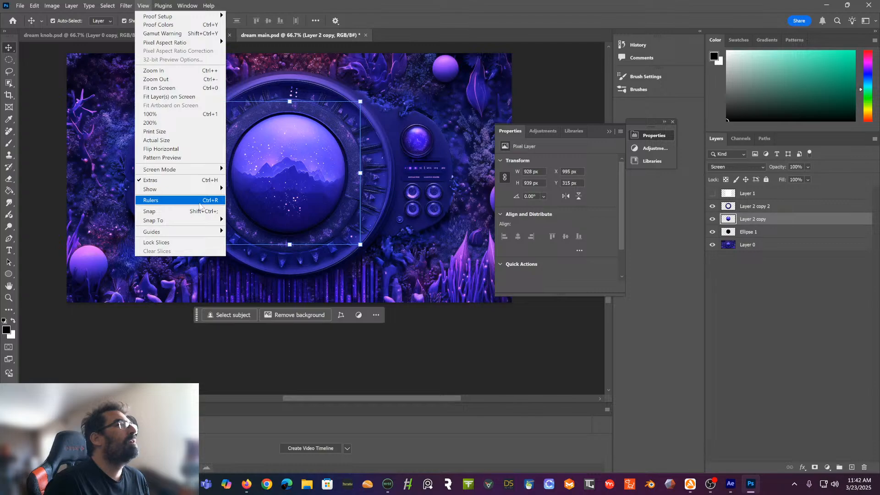
{"action": "mouse_move", "coordinate": [190, 224]}
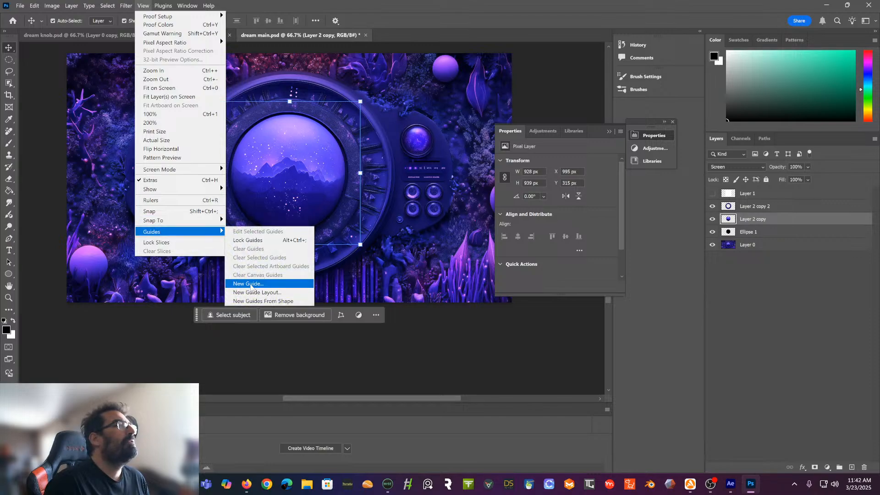
{"action": "left_click", "coordinate": [250, 285]}
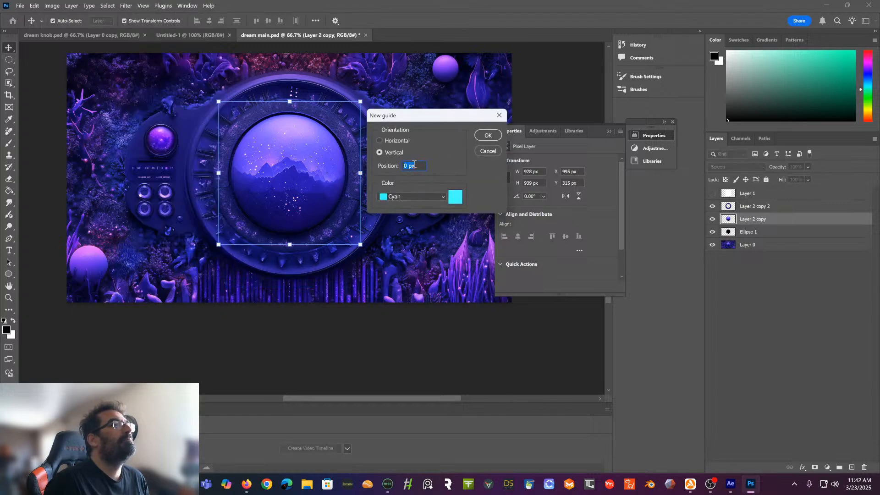
{"action": "left_click", "coordinate": [493, 137]}
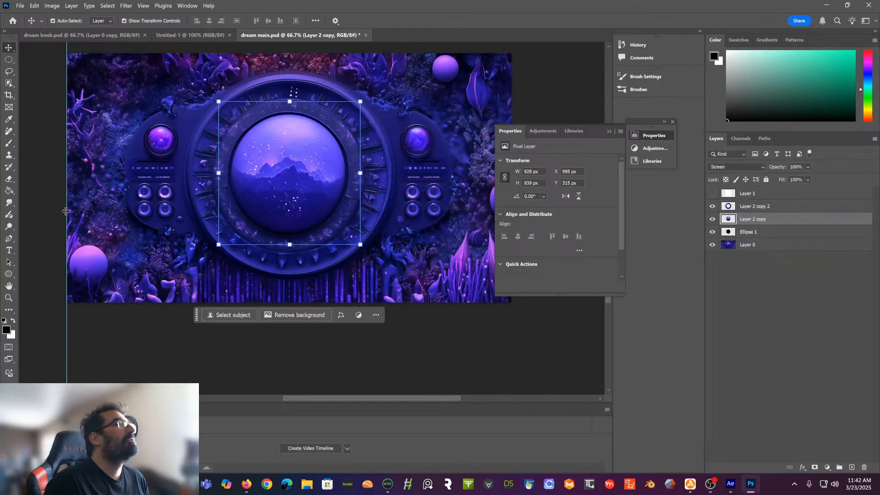
{"action": "left_click_drag", "start_coordinate": [69, 216], "coordinate": [290, 206]}
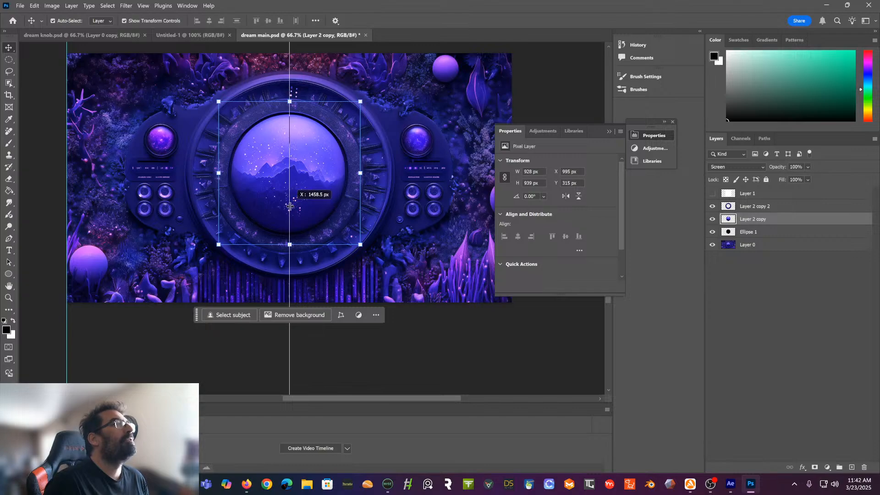
{"action": "left_click_drag", "start_coordinate": [290, 207], "coordinate": [290, 185]}
{"action": "key", "text": "alt"}
{"action": "key", "text": "alt"}
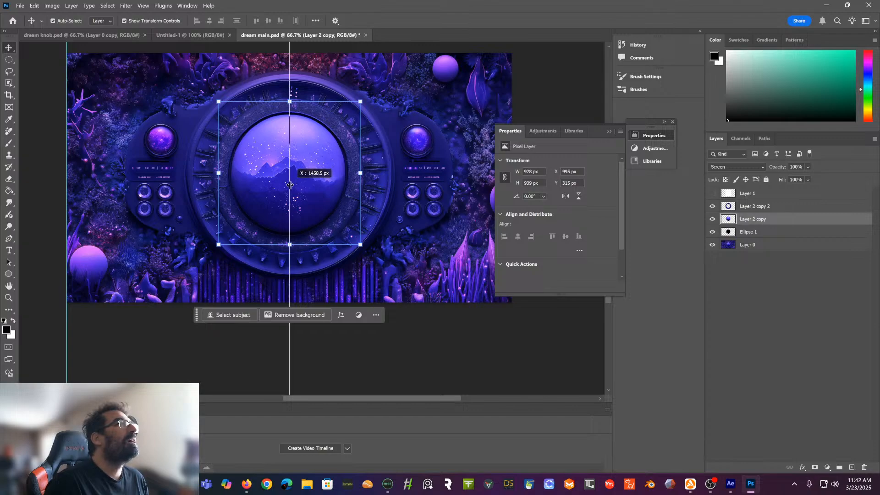
{"action": "left_click_drag", "start_coordinate": [290, 184], "coordinate": [291, 184]}
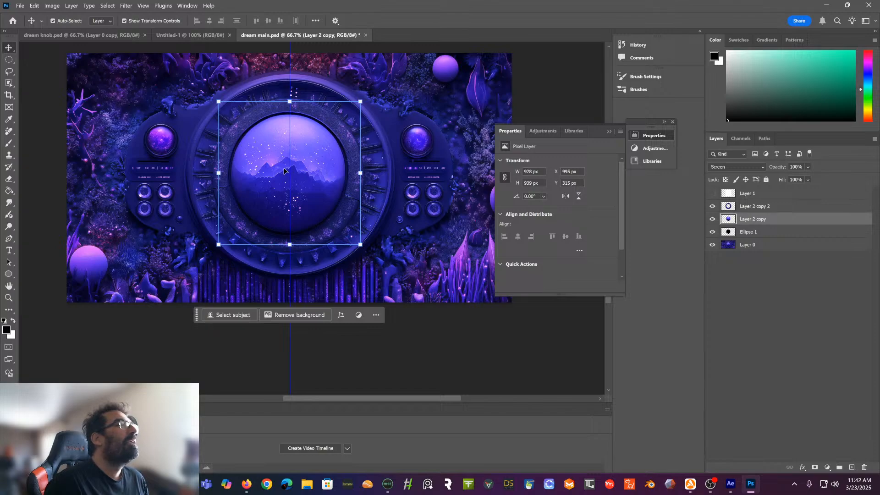
Add a horizontal guide through the vertical centre of the globe on Layer 2 copy
{"action": "left_click", "coordinate": [143, 5]}
{"action": "mouse_move", "coordinate": [171, 234]}
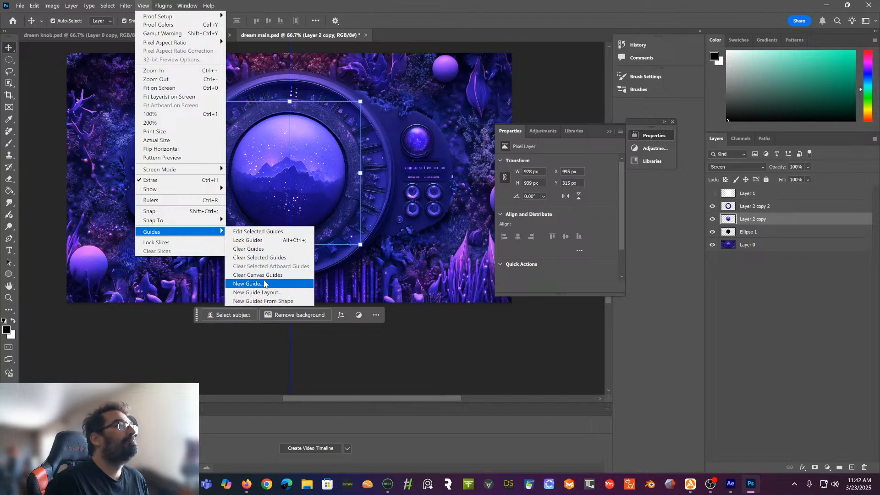
{"action": "left_click", "coordinate": [265, 284]}
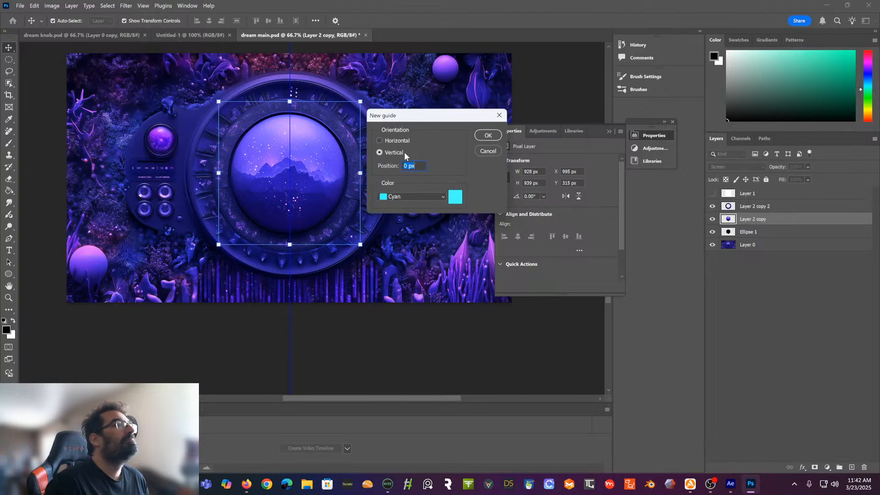
{"action": "left_click", "coordinate": [395, 140]}
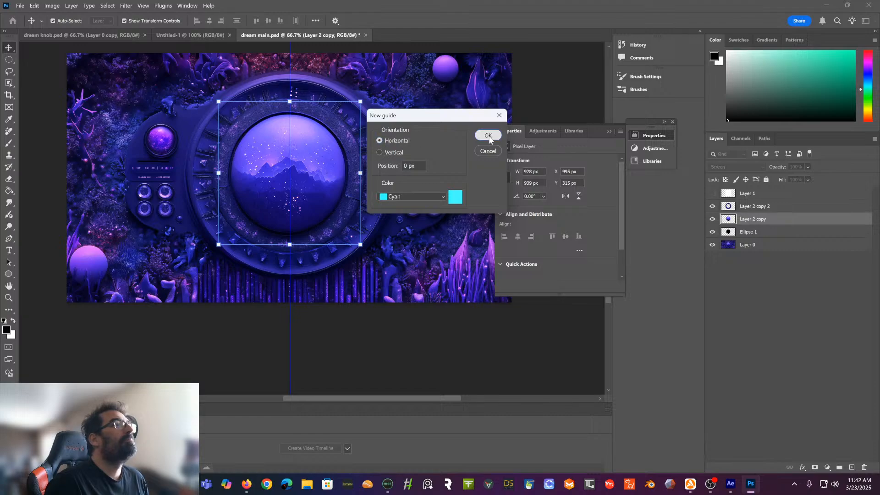
{"action": "left_click", "coordinate": [488, 136]}
{"action": "left_click_drag", "start_coordinate": [536, 53], "coordinate": [463, 173]}
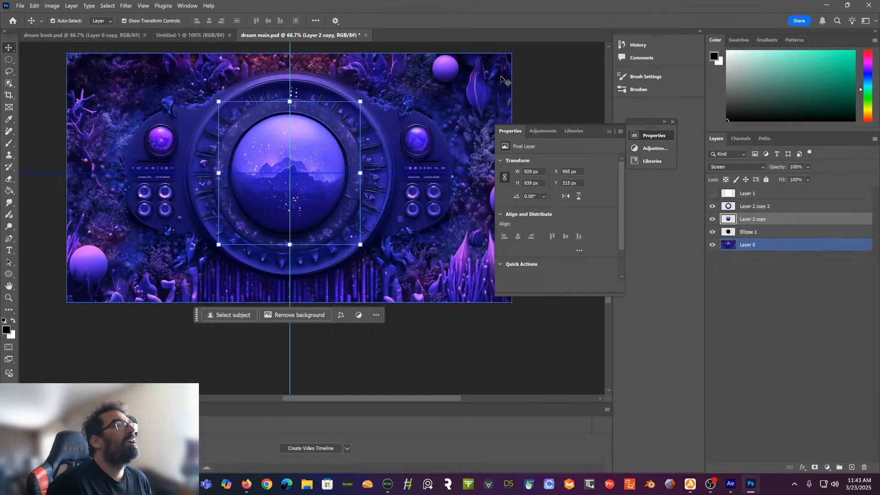
Try rotating the globe on Layer 2 copy by about -30° against the guides, and undo the rotation
{"action": "left_click_drag", "start_coordinate": [370, 122], "coordinate": [296, 167]}
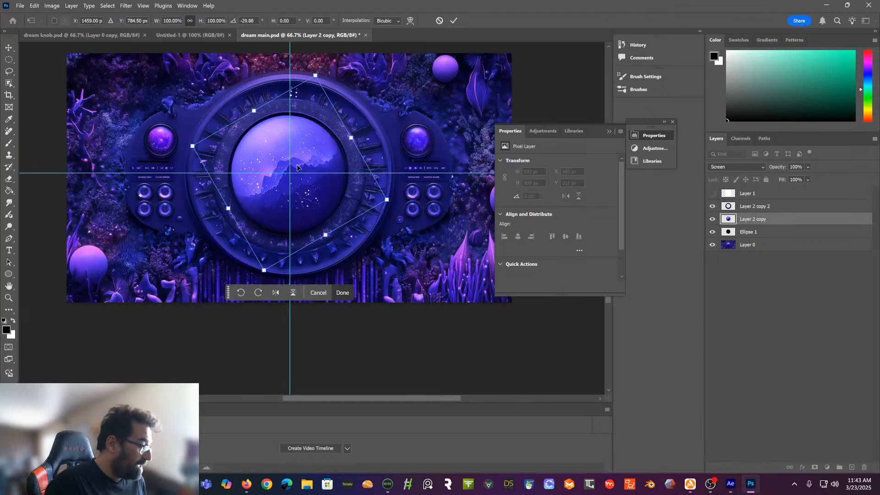
{"action": "key", "text": "ctrl+z"}
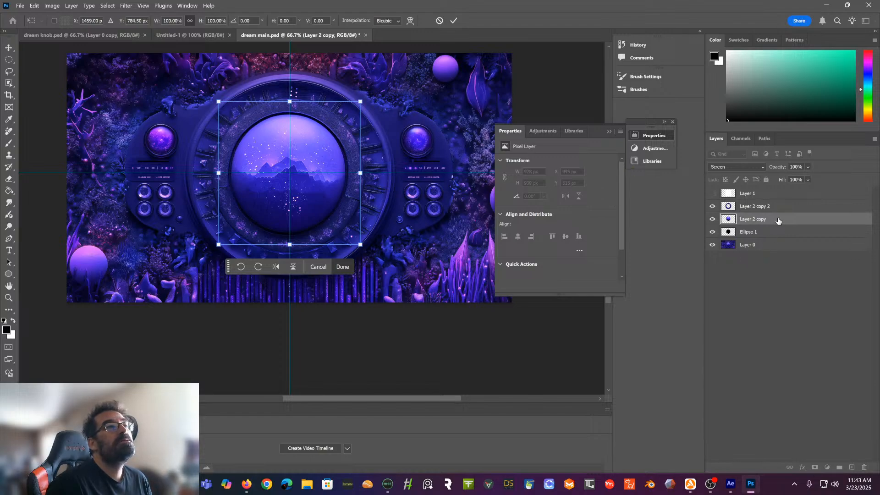
{"action": "key", "text": "Return"}
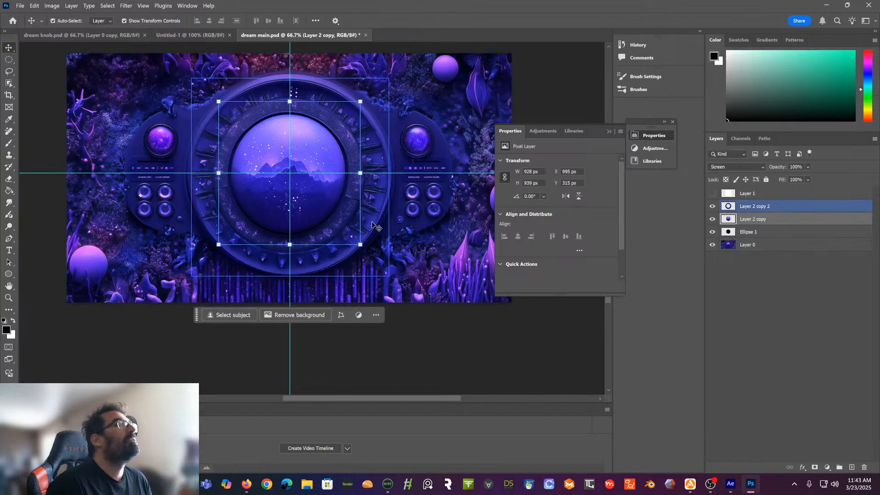
Scale the globe on Layer 2 copy to about 114.5% centred on the guides, and undo a test rotation of about 46°
{"action": "left_click_drag", "start_coordinate": [360, 243], "coordinate": [381, 265]}
{"action": "left_click_drag", "start_coordinate": [333, 218], "coordinate": [325, 201]}
{"action": "left_click_drag", "start_coordinate": [380, 110], "coordinate": [393, 173]}
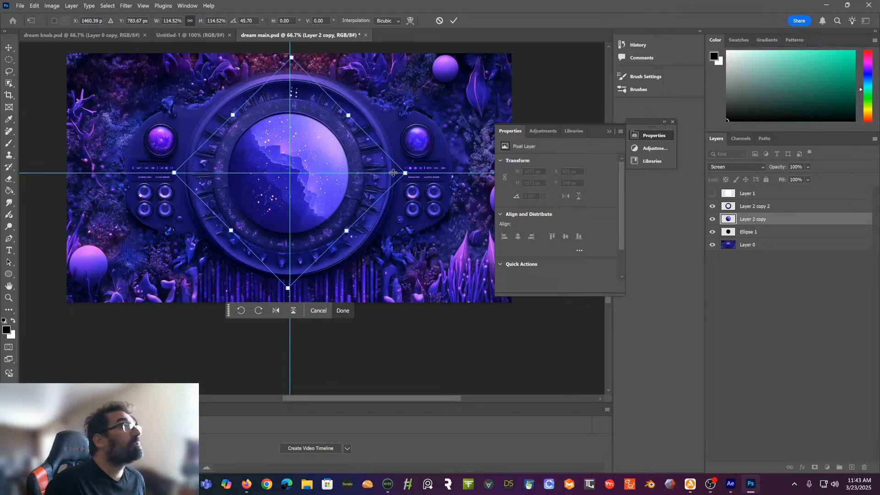
{"action": "key", "text": "ctrl+z"}
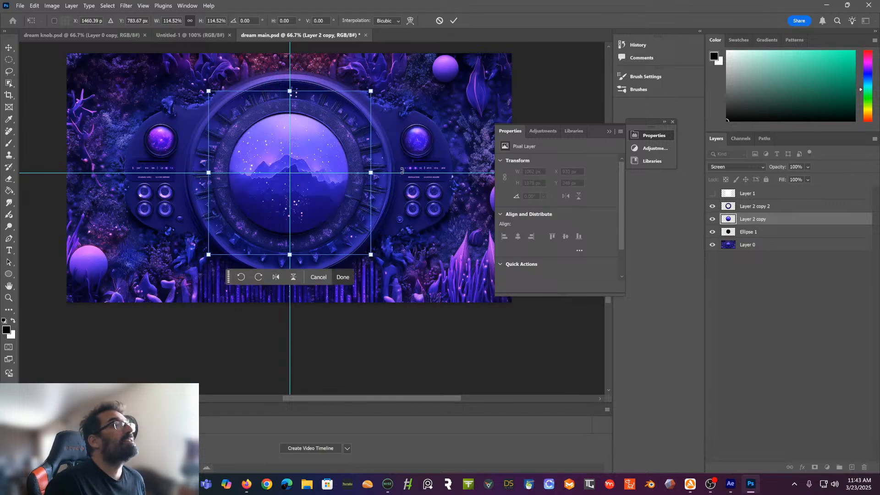
Try rotating the dial ring on Layer 2 copy 2 by about 4° against the guides, and undo the rotation
{"action": "left_click", "coordinate": [759, 206]}
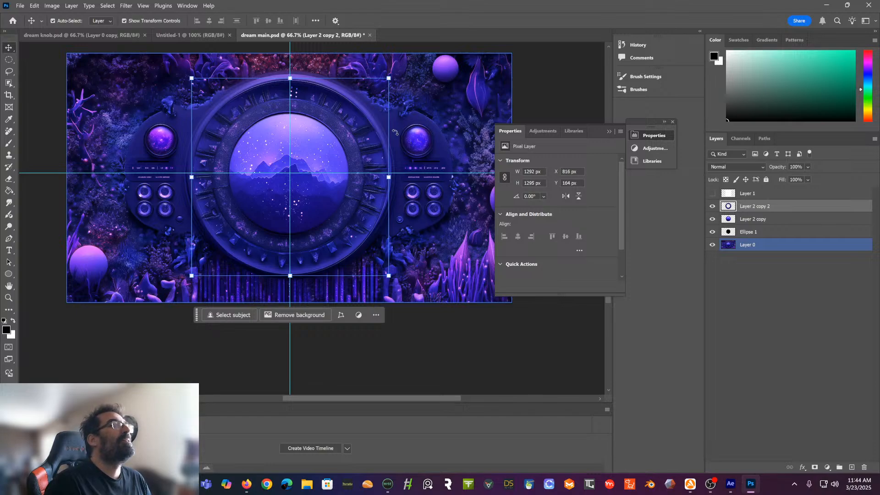
{"action": "left_click_drag", "start_coordinate": [395, 132], "coordinate": [360, 155]}
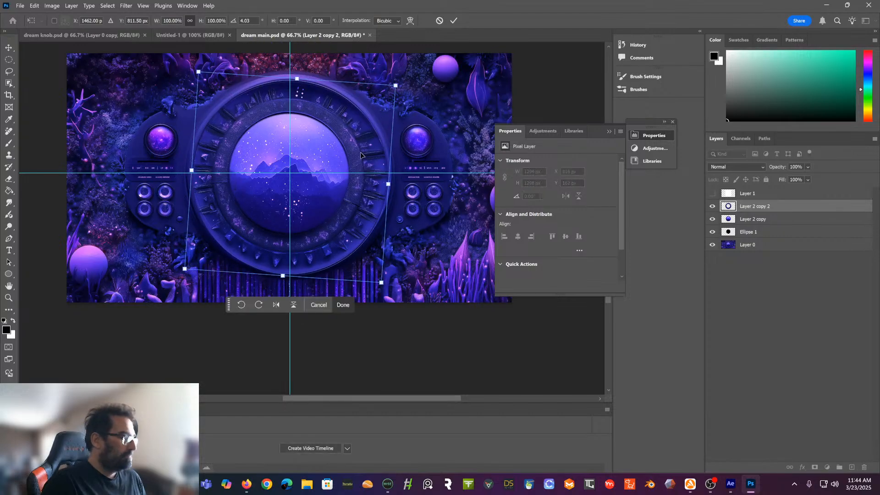
{"action": "key", "text": "ctrl+z"}
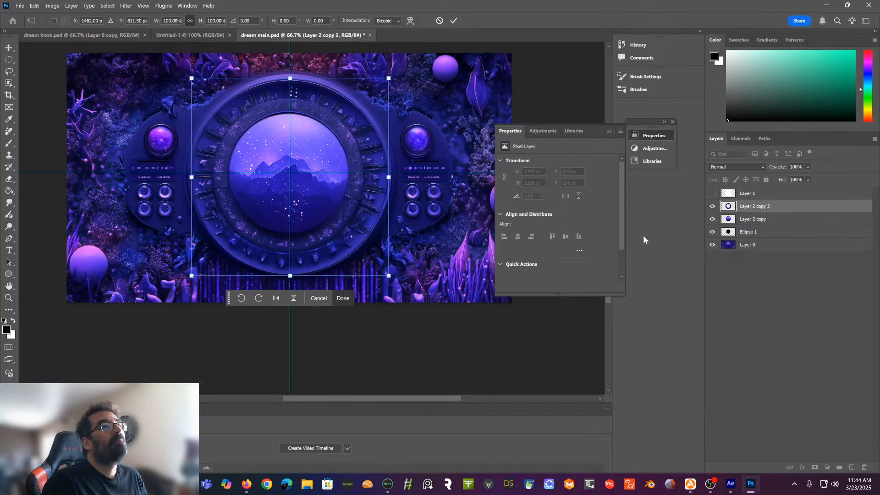
{"action": "key", "text": "Return"}
Try placing the Ellipse 1 black circle between the dial ring and globe layers, and undo a test rotation of it
{"action": "left_click_drag", "start_coordinate": [773, 232], "coordinate": [777, 201]}
{"action": "left_click", "coordinate": [764, 220]}
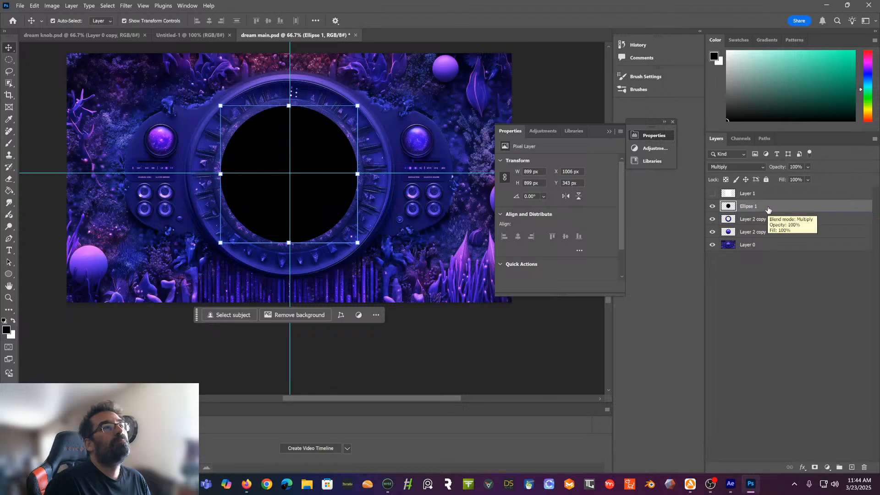
{"action": "left_click_drag", "start_coordinate": [769, 209], "coordinate": [768, 222]}
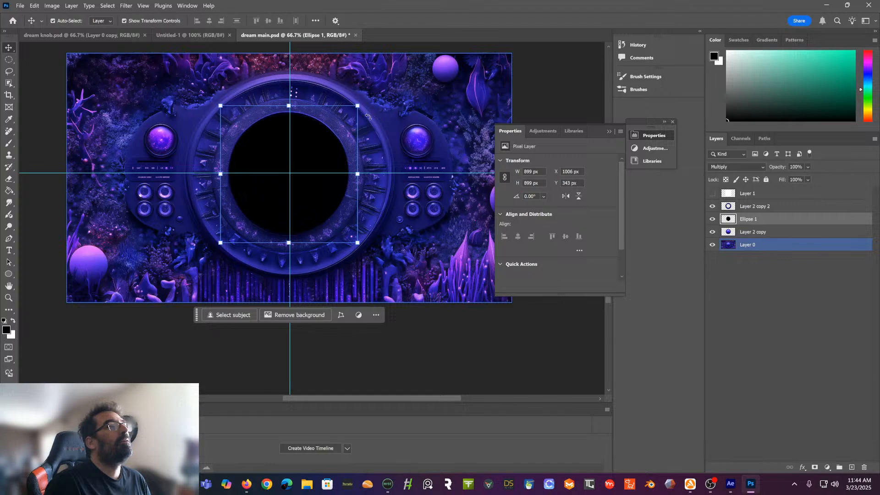
{"action": "left_click_drag", "start_coordinate": [368, 118], "coordinate": [454, 133]}
{"action": "key", "text": "ctrl+z"}
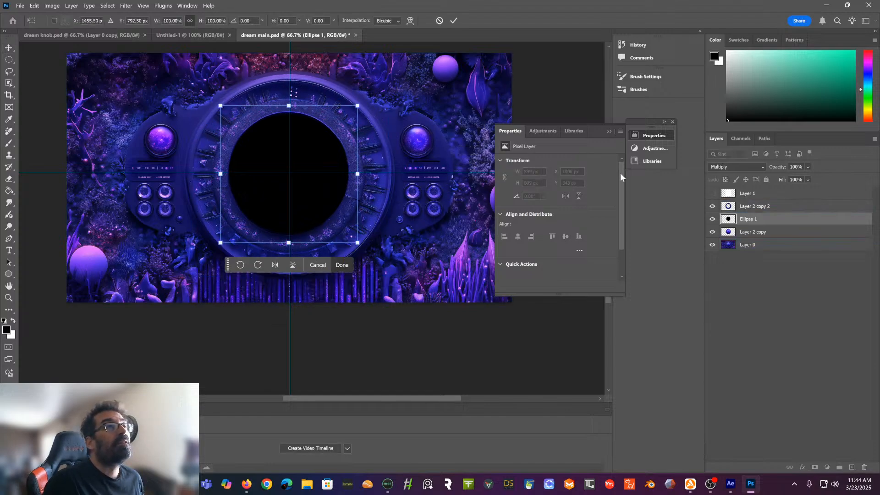
Try rotating the Layer 2 copy 2 dial ring above the black circle, and undo the rotation
{"action": "left_click", "coordinate": [796, 207]}
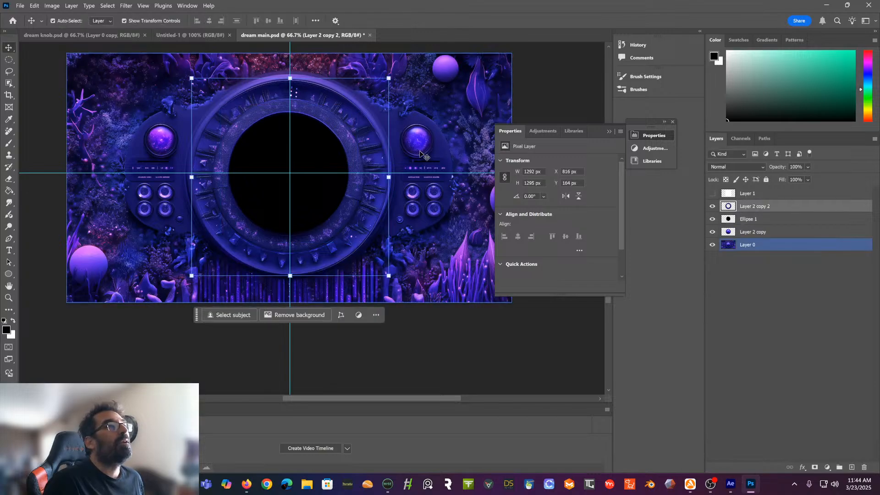
{"action": "left_click_drag", "start_coordinate": [396, 97], "coordinate": [465, 210]}
{"action": "key", "text": "ctrl+z"}
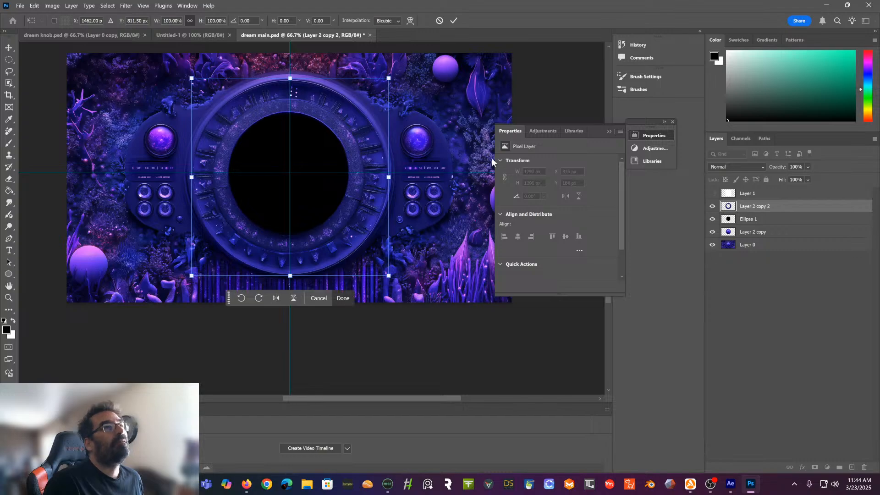
Move the Ellipse 1 black circle above Layer 2 copy 2 in the layer order
{"action": "left_click_drag", "start_coordinate": [792, 220], "coordinate": [788, 200]}
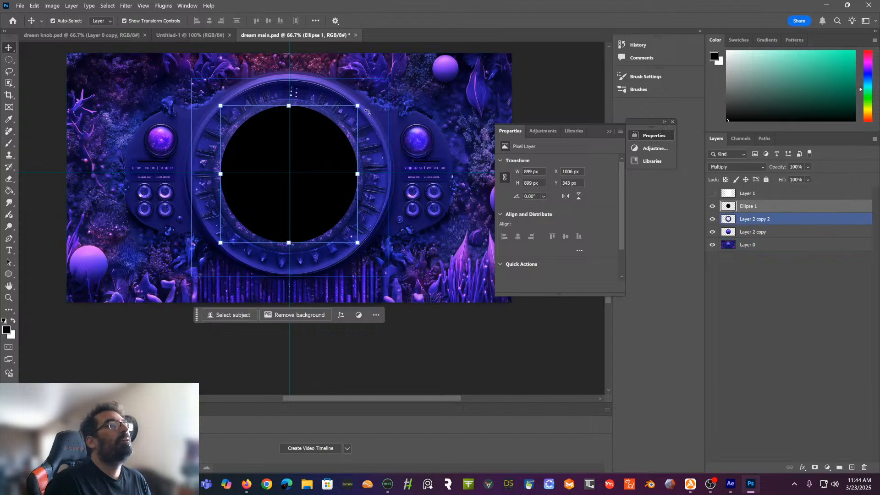
{"action": "left_click_drag", "start_coordinate": [392, 177], "coordinate": [393, 205]}
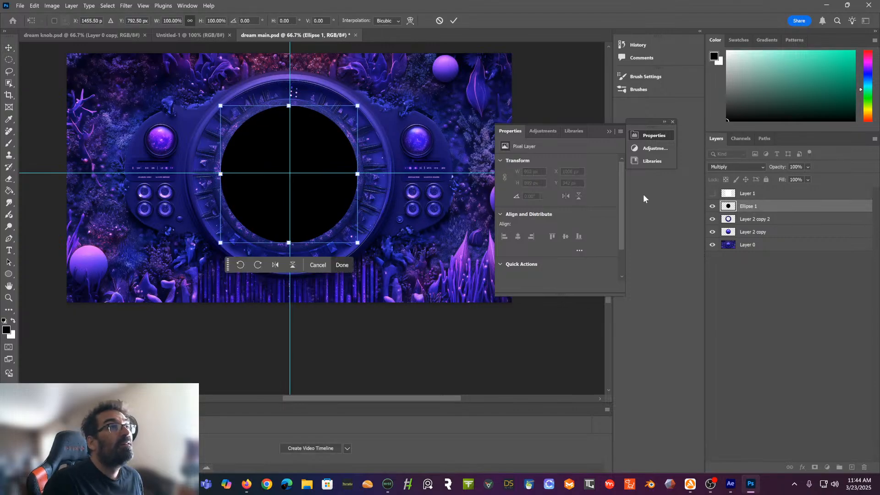
Rotate the dial ring on Layer 2 copy 2 beneath the black circle, leaving it at about 33°
{"action": "left_click", "coordinate": [777, 221]}
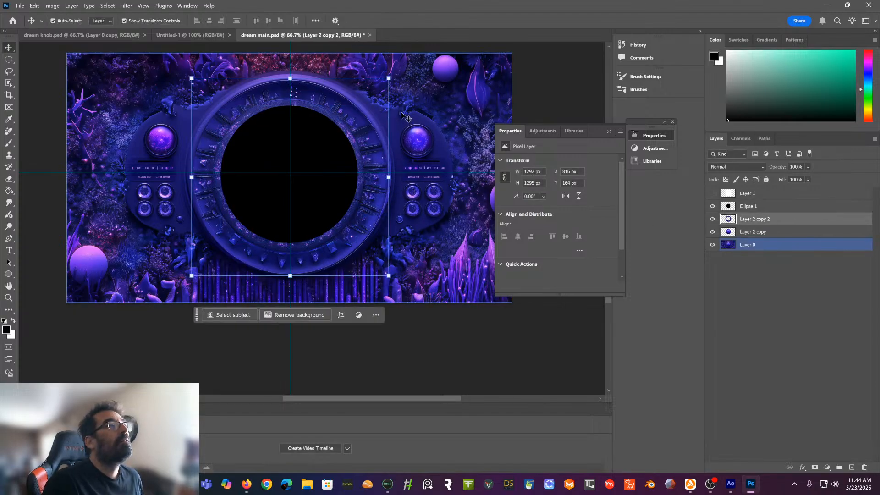
{"action": "left_click_drag", "start_coordinate": [397, 106], "coordinate": [411, 124]}
{"action": "left_click_drag", "start_coordinate": [323, 279], "coordinate": [385, 222]}
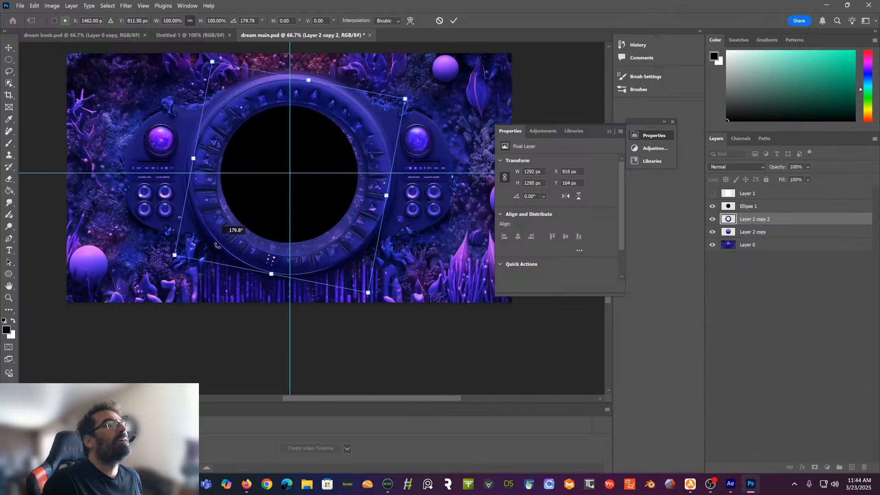
{"action": "left_click_drag", "start_coordinate": [392, 263], "coordinate": [195, 265]}
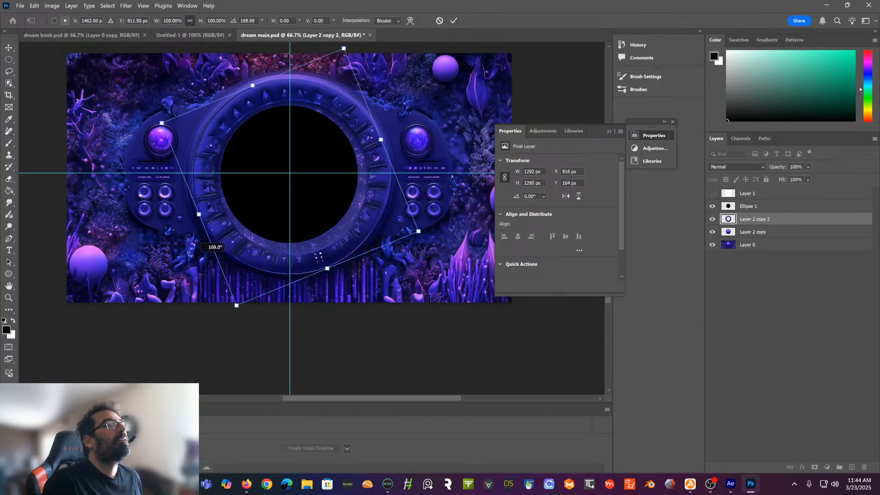
{"action": "left_click_drag", "start_coordinate": [324, 354], "coordinate": [479, 188]}
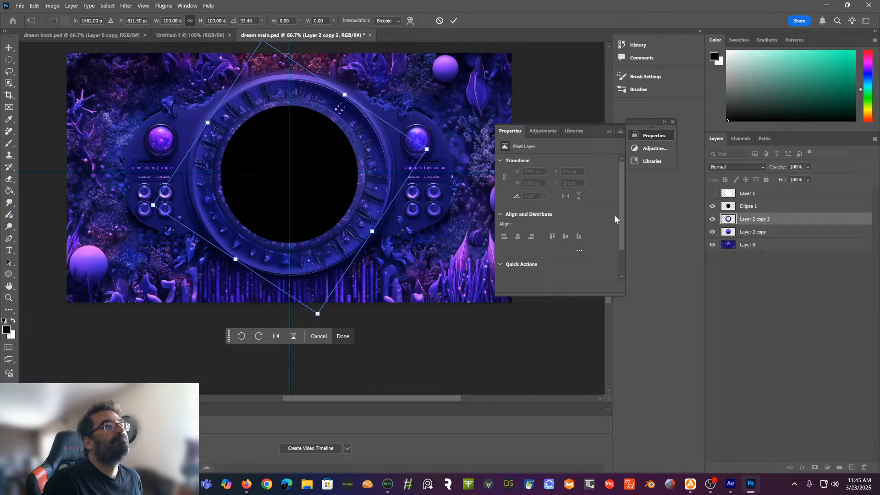
{"action": "left_click", "coordinate": [752, 232]}
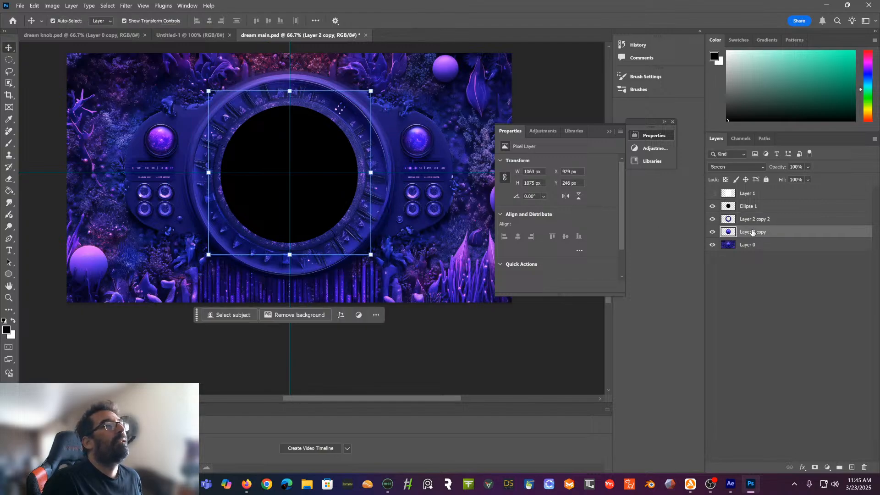
{"action": "left_click", "coordinate": [774, 207]}
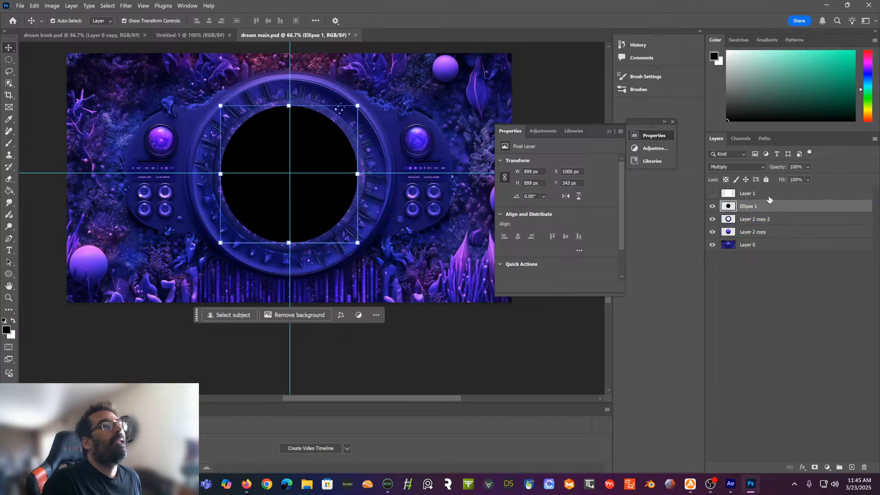
{"action": "left_click", "coordinate": [761, 166]}
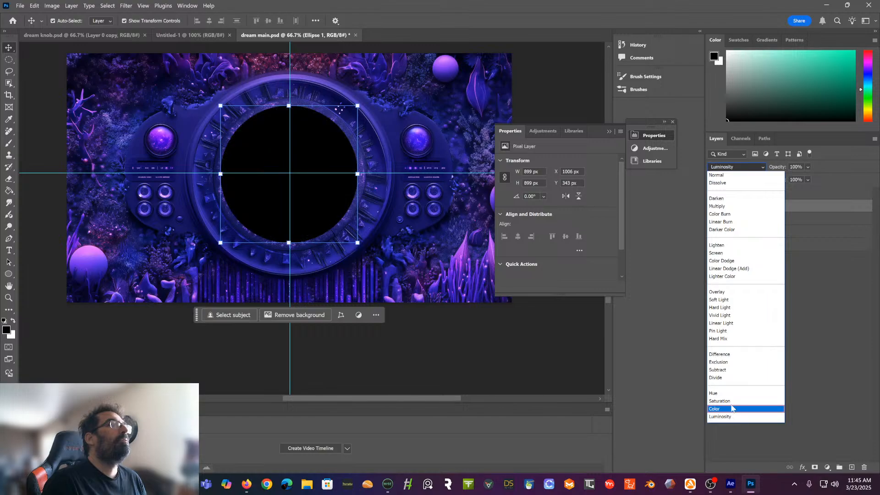
{"action": "left_click", "coordinate": [857, 326]}
Hide the Layer 0 background and set the blend mode of the Ellipse 1 black circle to Screen
{"action": "left_click", "coordinate": [769, 222]}
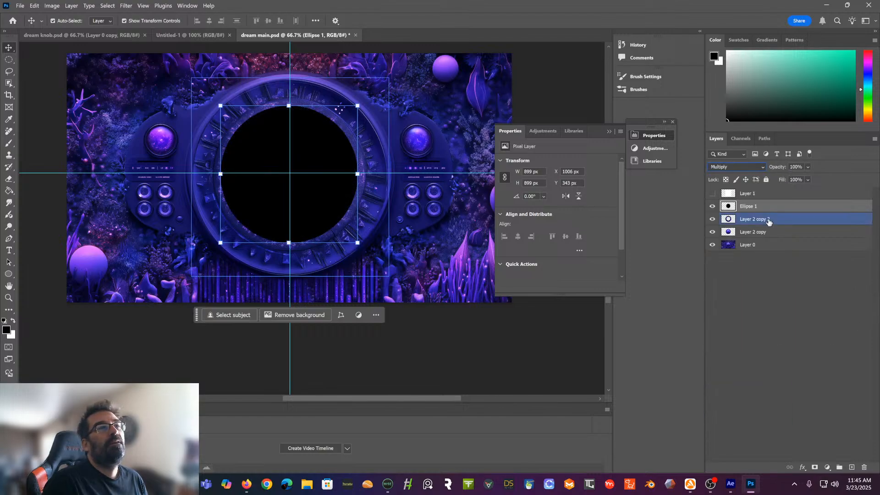
{"action": "left_click", "coordinate": [728, 248]}
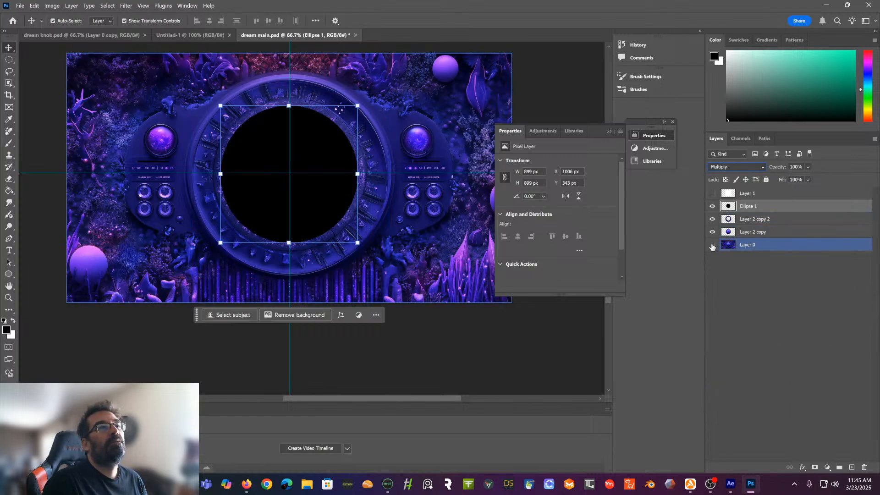
{"action": "left_click", "coordinate": [712, 246]}
{"action": "left_click", "coordinate": [762, 222]}
{"action": "left_click", "coordinate": [767, 207]}
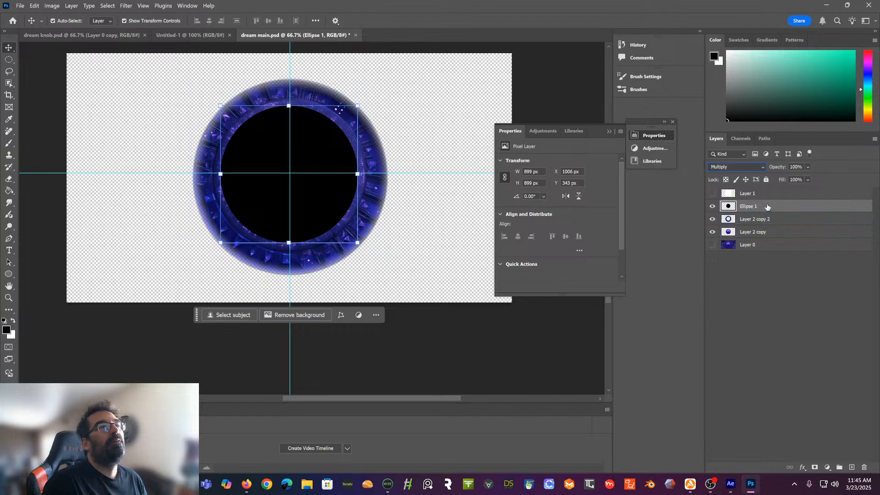
{"action": "left_click", "coordinate": [761, 166]}
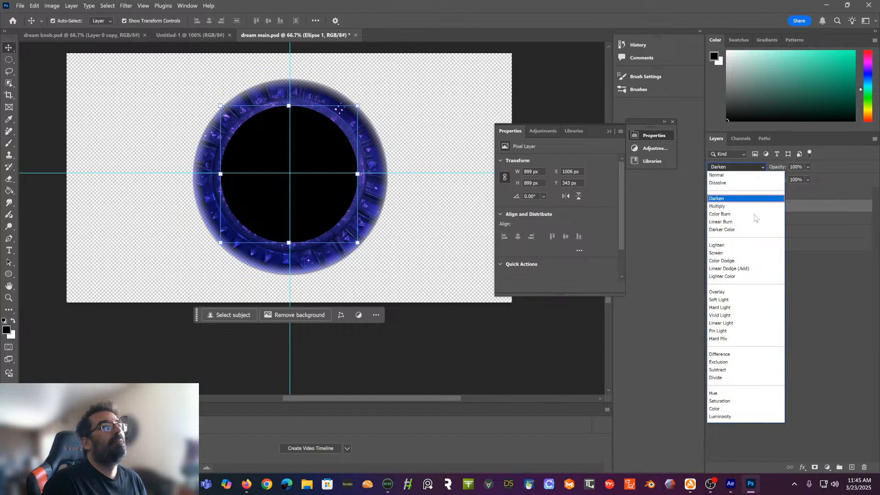
{"action": "left_click", "coordinate": [751, 254]}
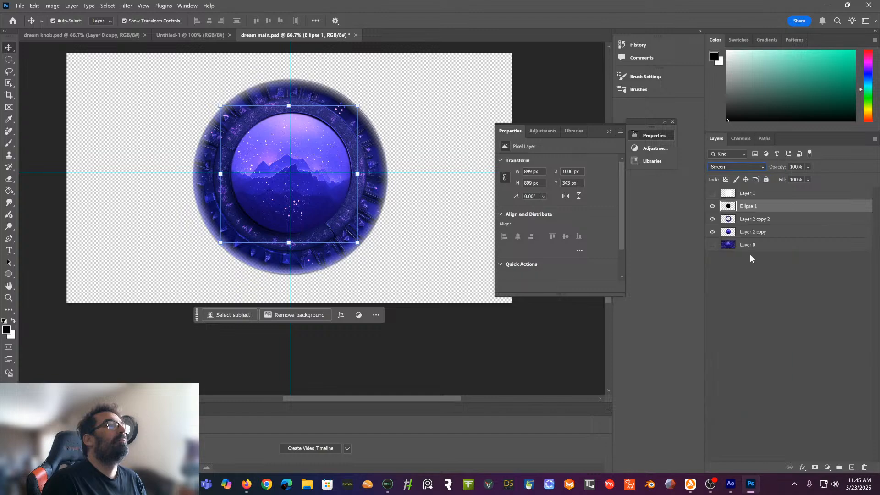
Rotate the dial ring on Layer 2 copy 2 by about 31° around the globe
{"action": "left_click", "coordinate": [791, 225]}
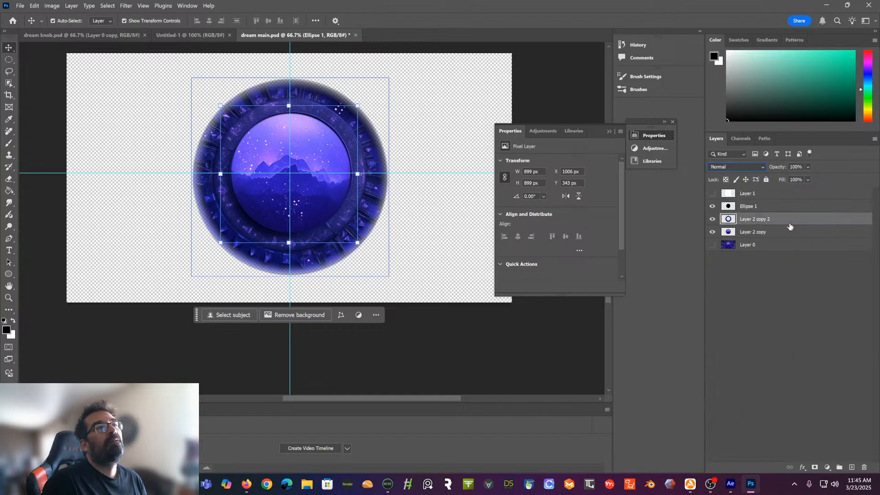
{"action": "left_click_drag", "start_coordinate": [397, 91], "coordinate": [333, 169]}
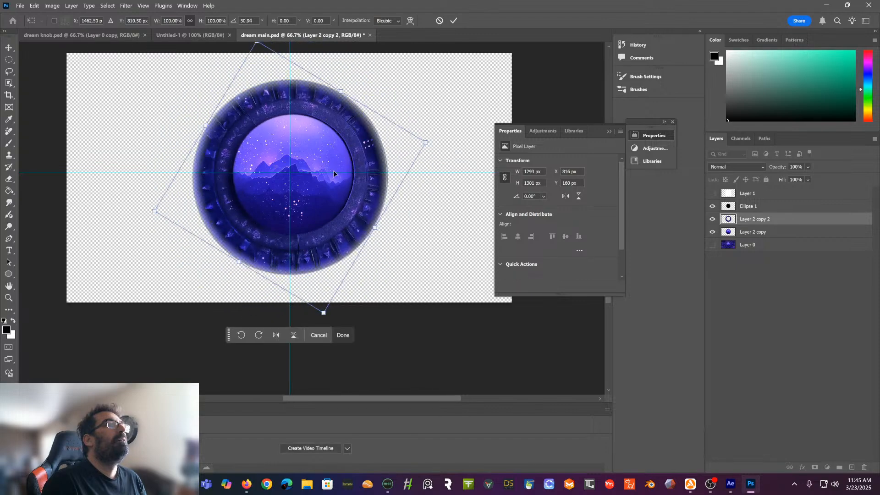
{"action": "left_click", "coordinate": [769, 208]}
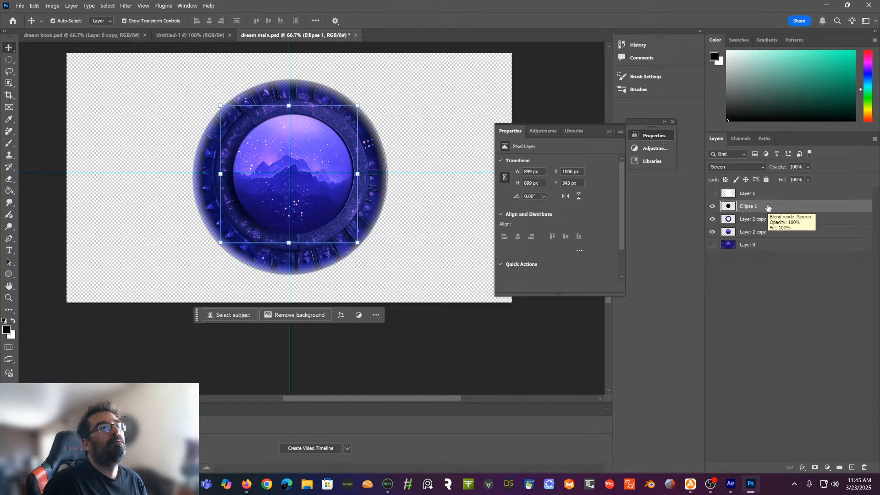
{"action": "left_click", "coordinate": [753, 167]}
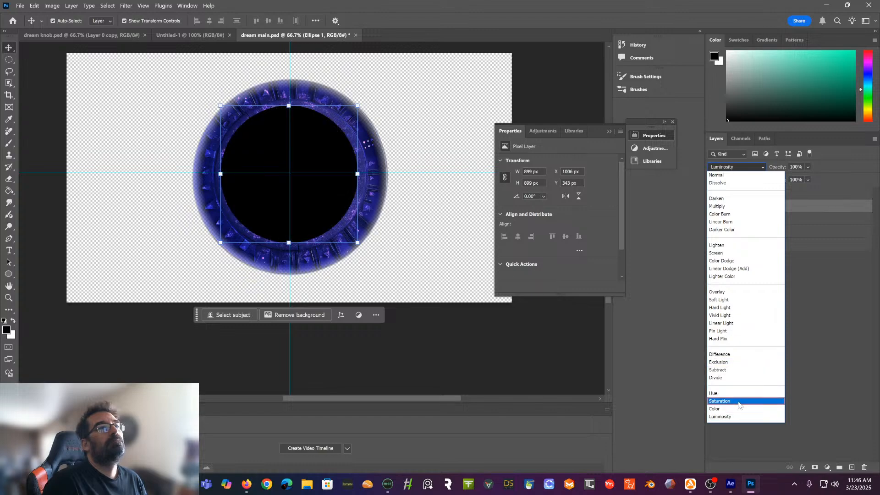
{"action": "left_click", "coordinate": [837, 287]}
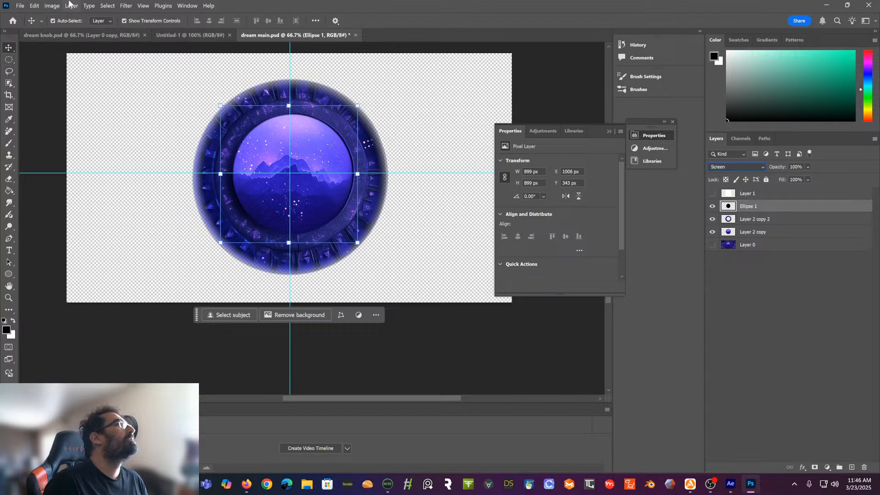
Select the Ellipse 1 circle area with the Magic Wand Tool
{"action": "left_click", "coordinate": [104, 8]}
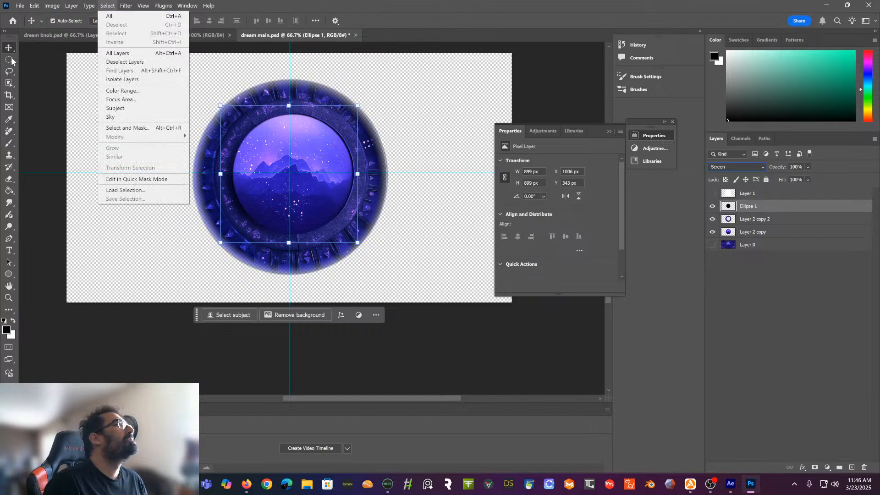
{"action": "left_click", "coordinate": [10, 84]}
{"action": "left_click", "coordinate": [10, 84]}
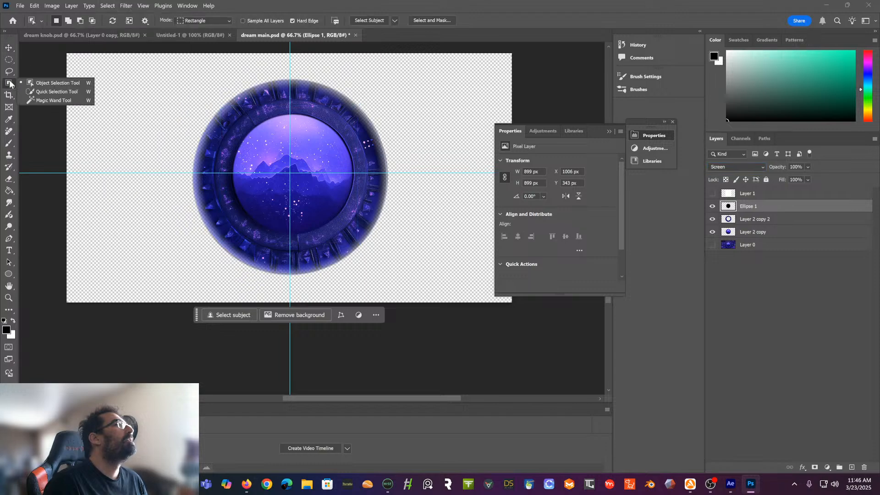
{"action": "left_click", "coordinate": [44, 101]}
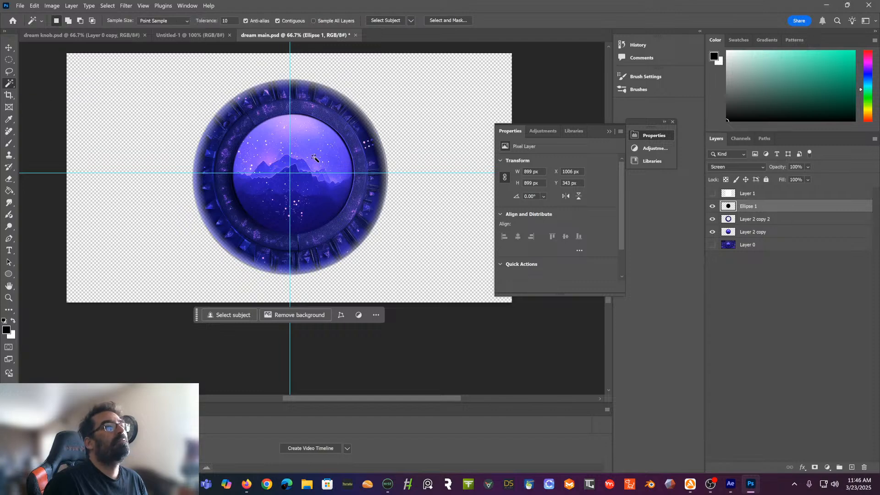
{"action": "left_click", "coordinate": [280, 151]}
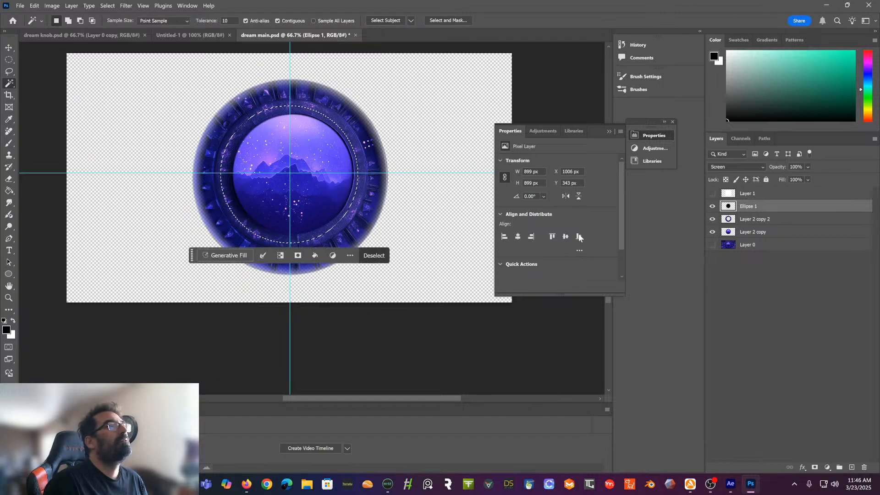
{"action": "key", "text": "shift+alt+n"}
Cut the selected circle out of the dial ring on Layer 2 copy 2
{"action": "left_click", "coordinate": [782, 223]}
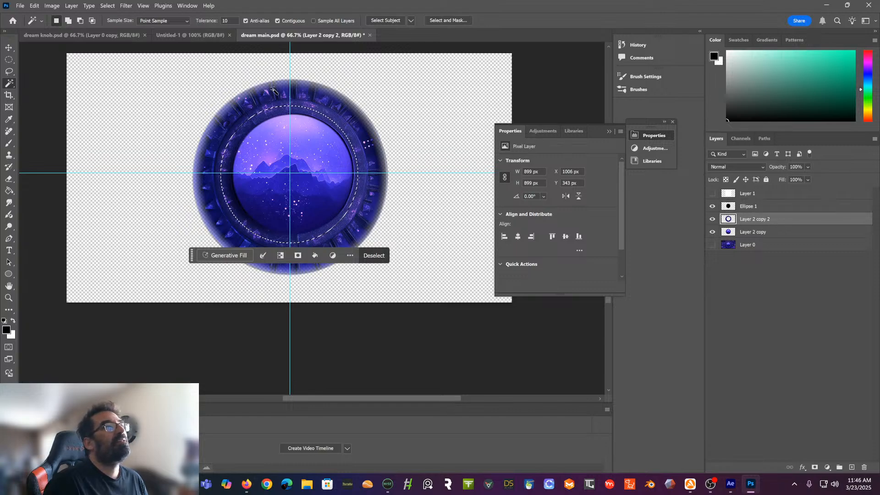
{"action": "left_click", "coordinate": [34, 6]}
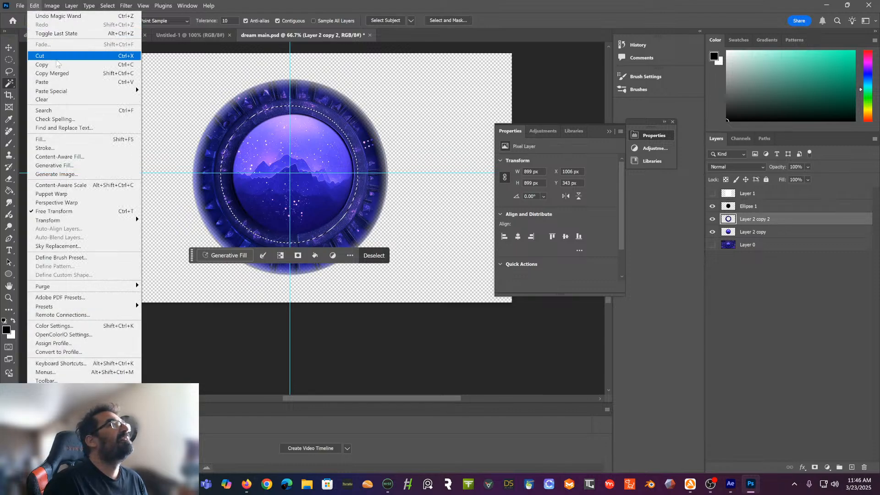
{"action": "left_click", "coordinate": [56, 57]}
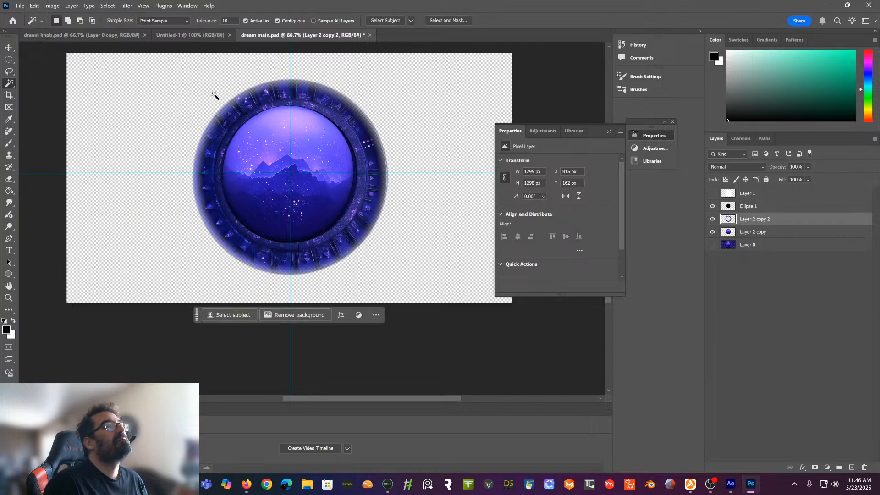
Rotate the trimmed dial ring on Layer 2 copy 2 by about 66°
{"action": "left_click", "coordinate": [14, 48]}
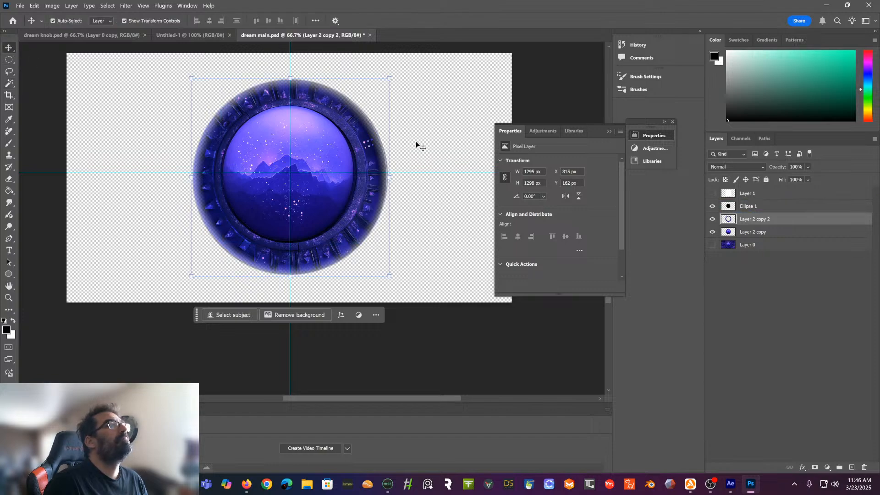
{"action": "left_click_drag", "start_coordinate": [400, 96], "coordinate": [424, 149]}
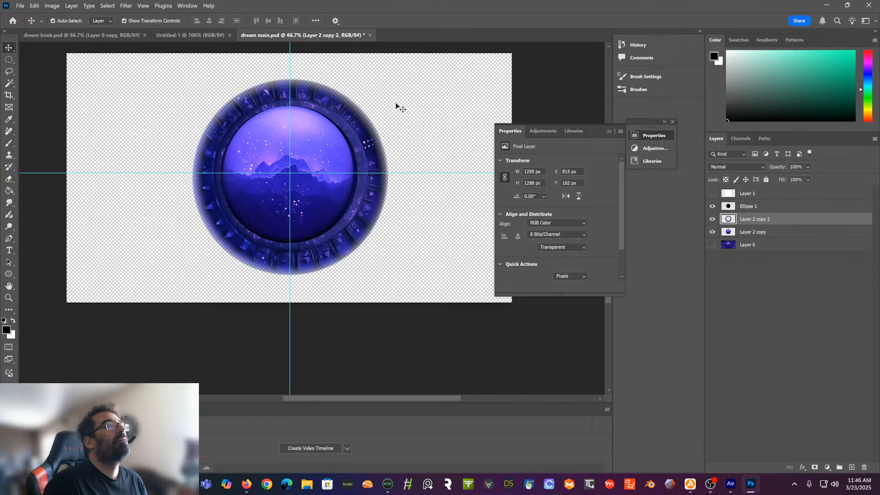
{"action": "left_click", "coordinate": [352, 110]}
{"action": "left_click_drag", "start_coordinate": [402, 94], "coordinate": [350, 208]}
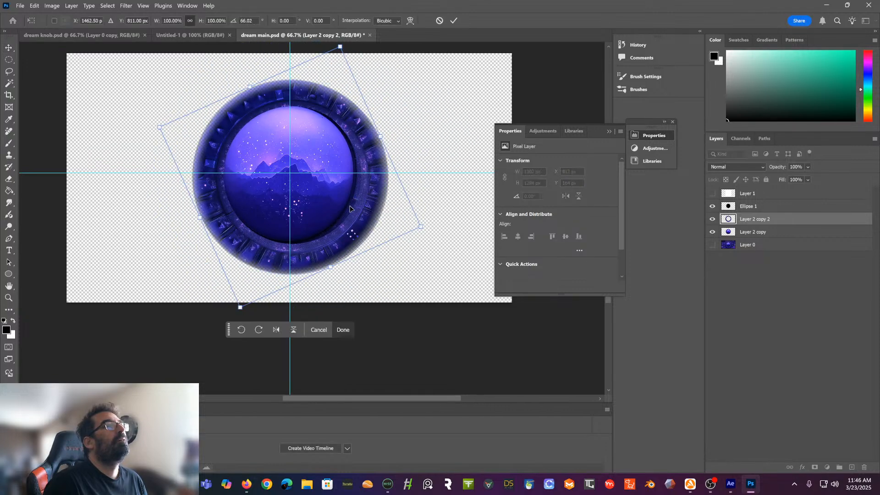
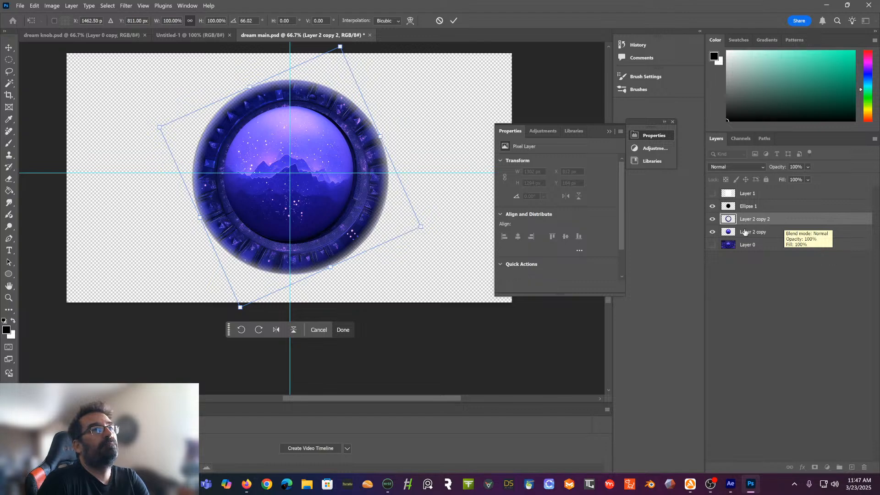
Show the Layer 0 background again and set the blend mode of the Layer 2 copy globe layer to Normal
{"action": "left_click", "coordinate": [713, 245]}
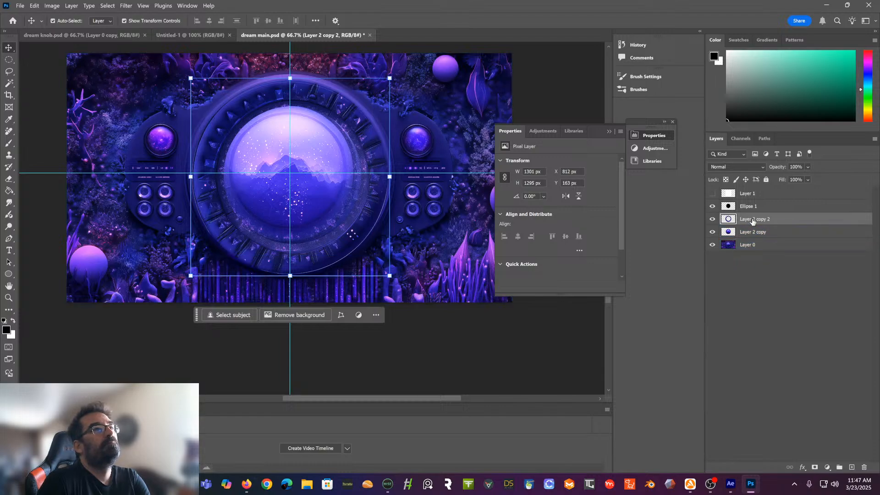
{"action": "left_click", "coordinate": [713, 210]}
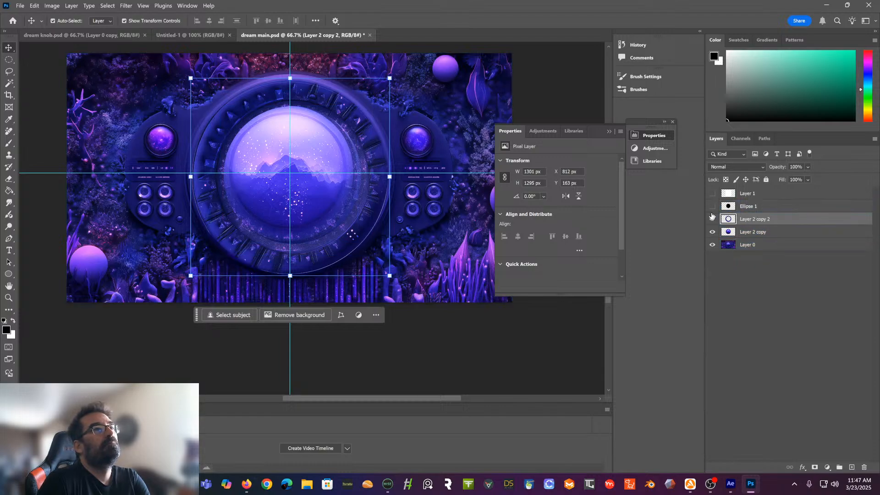
{"action": "left_click", "coordinate": [792, 234]}
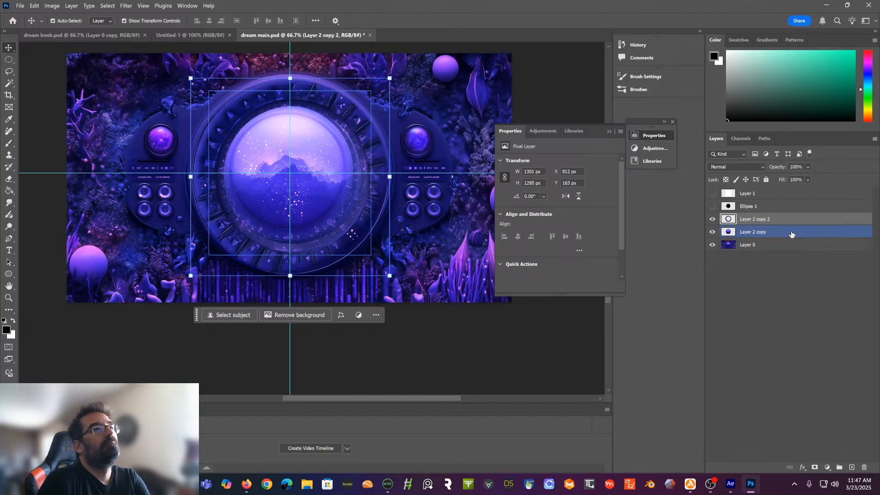
{"action": "left_click", "coordinate": [763, 167]}
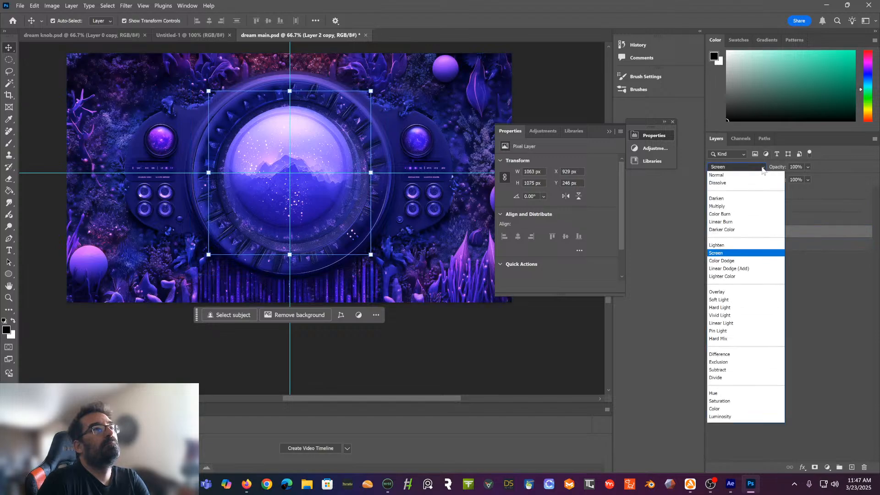
{"action": "left_click", "coordinate": [757, 176]}
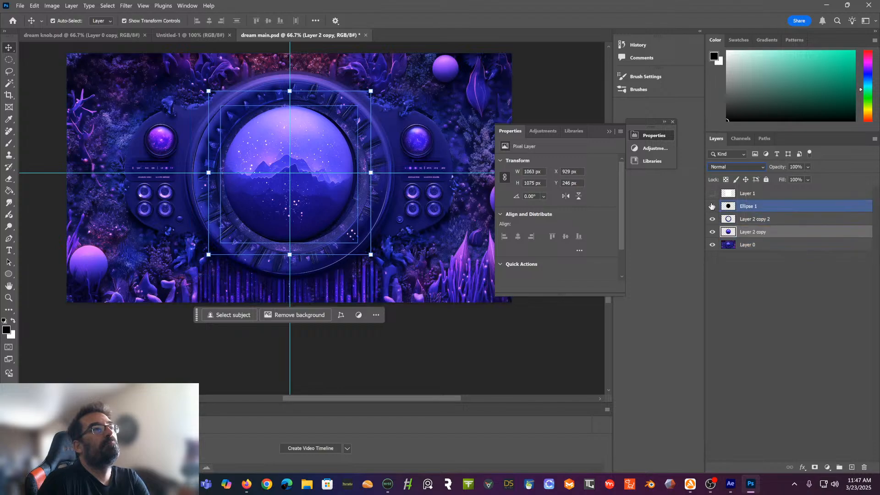
Toggle the visibility of the Layer 2 copy 2 dial ring to compare the dial, leaving the ring hidden
{"action": "left_click", "coordinate": [787, 222]}
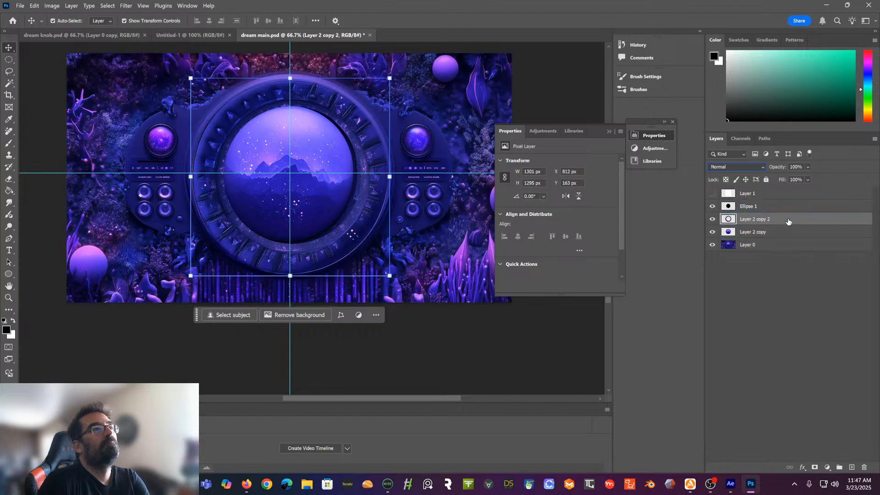
{"action": "left_click", "coordinate": [712, 220]}
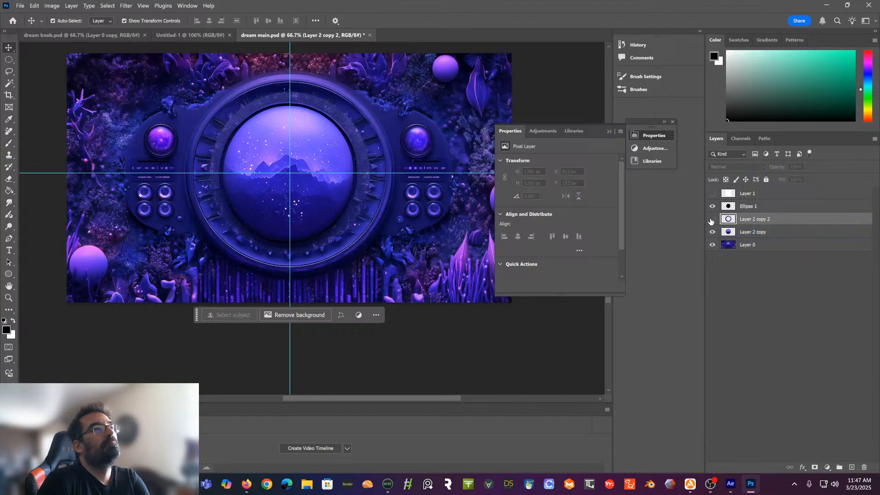
{"action": "left_click", "coordinate": [711, 220]}
{"action": "left_click", "coordinate": [712, 220]}
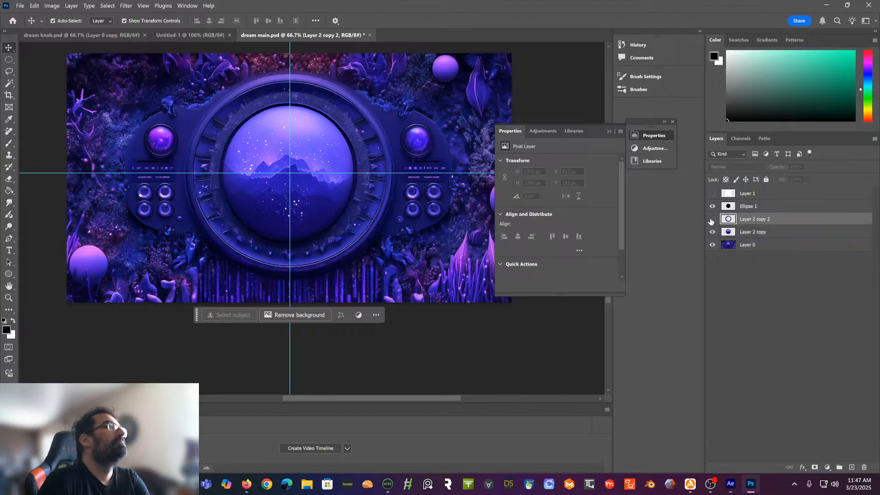
Make the globe layer, Layer 2 copy, the active layer
{"action": "left_click", "coordinate": [785, 210]}
{"action": "left_click", "coordinate": [776, 247]}
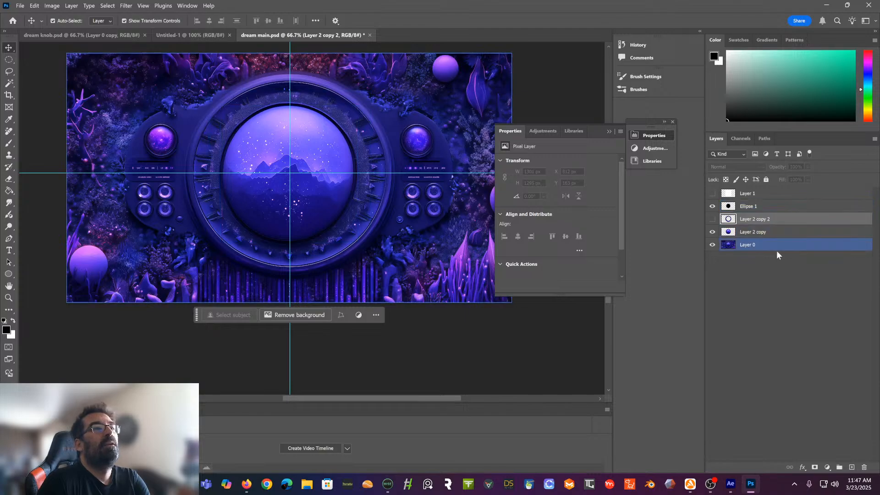
{"action": "left_click", "coordinate": [786, 235]}
{"action": "left_click", "coordinate": [779, 246], "text": "ctrl"}
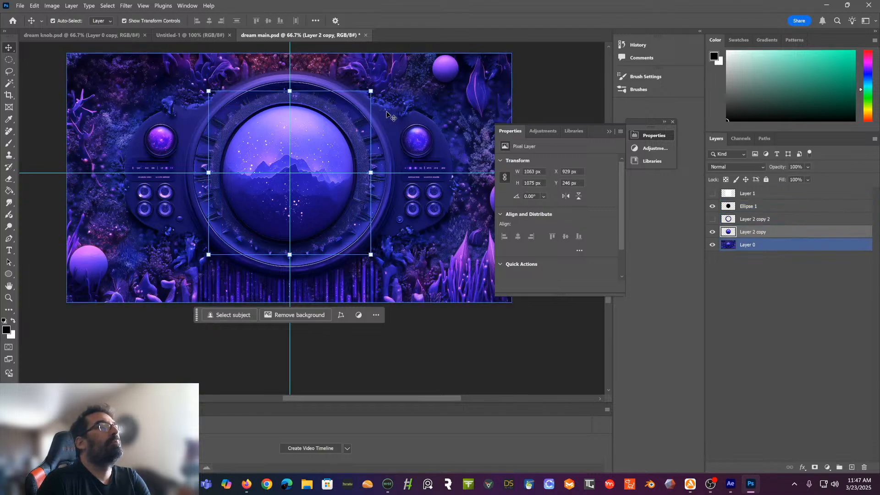
Try rotating Layer 2 copy by about 22 degrees, and briefly compare the dial with Layer 2 copy 2 shown
{"action": "left_click_drag", "start_coordinate": [382, 103], "coordinate": [405, 139]}
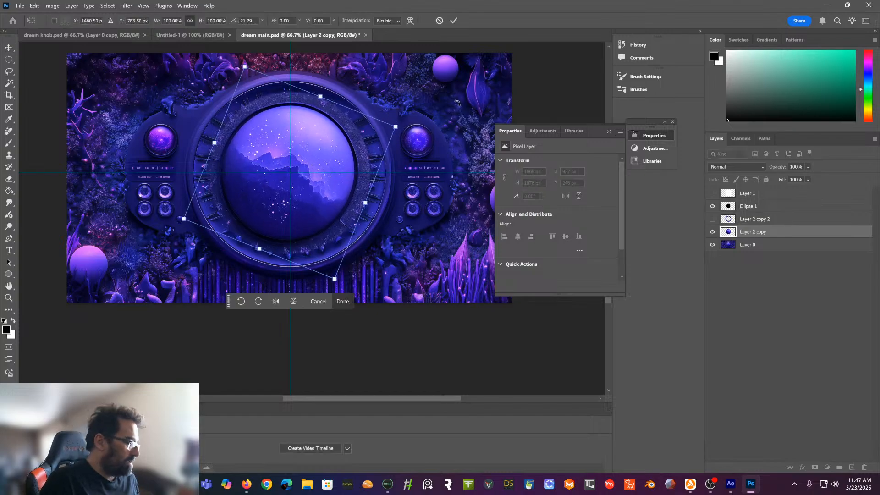
{"action": "key", "text": "ctrl+z"}
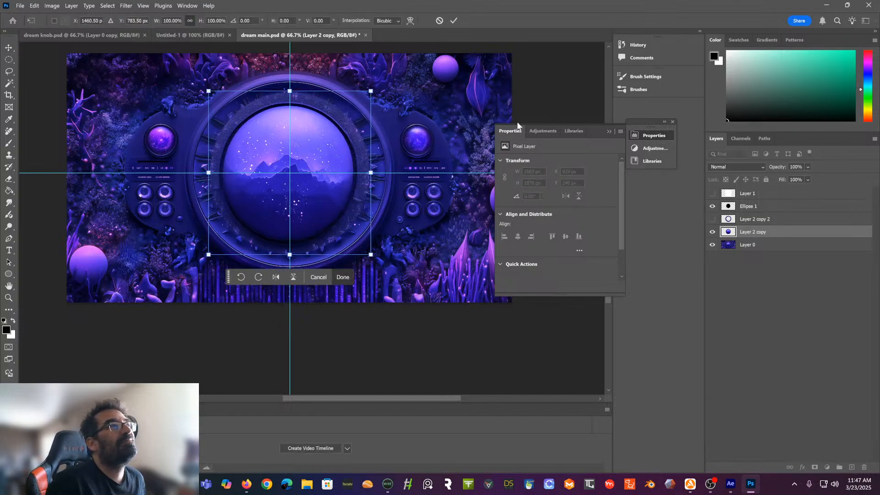
{"action": "left_click", "coordinate": [712, 219]}
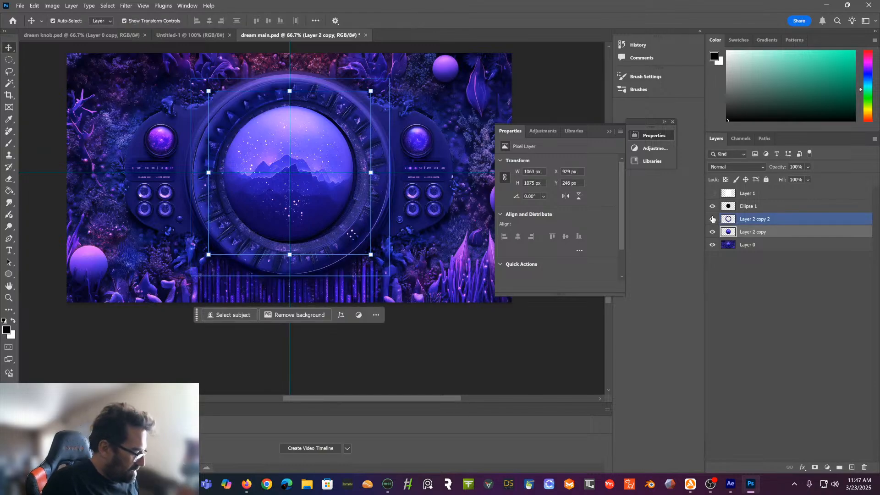
{"action": "left_click", "coordinate": [713, 219]}
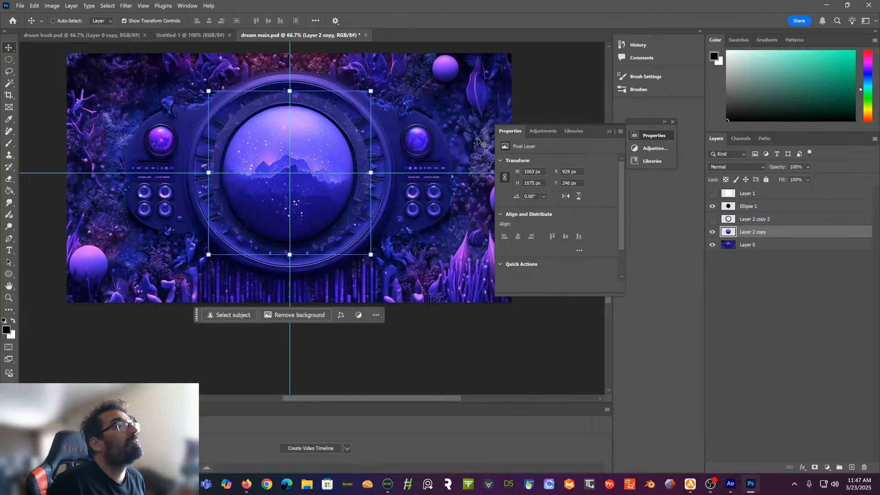
Step back through the recent edits to the dial layers, including the blend mode change on Layer 2 copy
{"action": "key", "text": "ctrl+z"}
{"action": "key", "text": "shift+alt+s"}
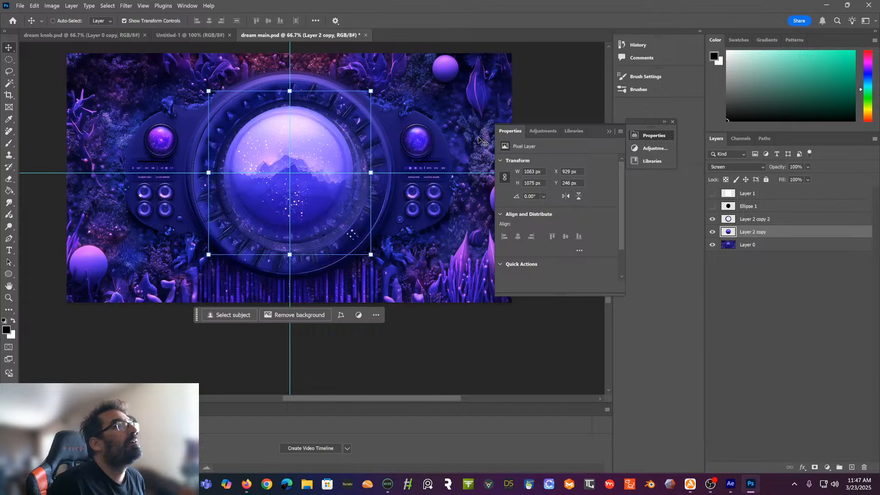
{"action": "key", "text": "ctrl+z"}
{"action": "key", "text": "ctrl+z"}
{"action": "key", "text": "ctrl+z"}
{"action": "key", "text": "ctrl+z"}
{"action": "key", "text": "ctrl+z"}
{"action": "key", "text": "ctrl+z"}
{"action": "key", "text": "ctrl+z"}
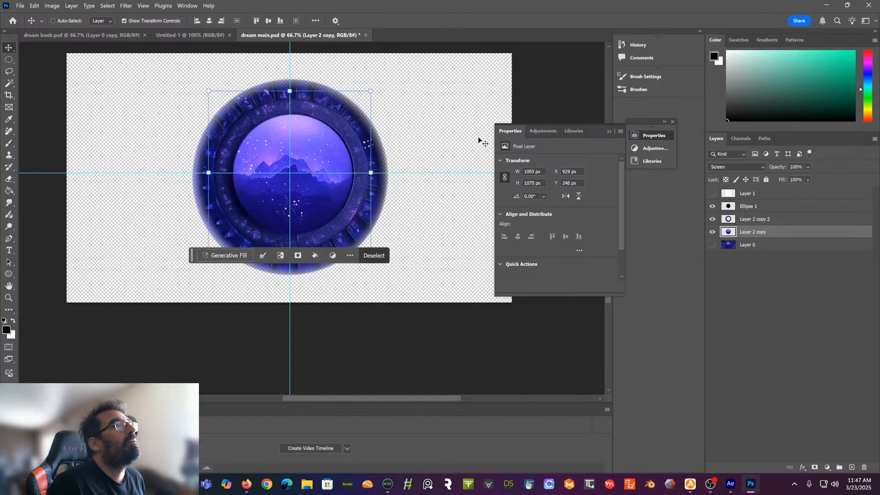
{"action": "key", "text": "ctrl+z"}
{"action": "key", "text": "ctrl+z"}
{"action": "key", "text": "ctrl+z"}
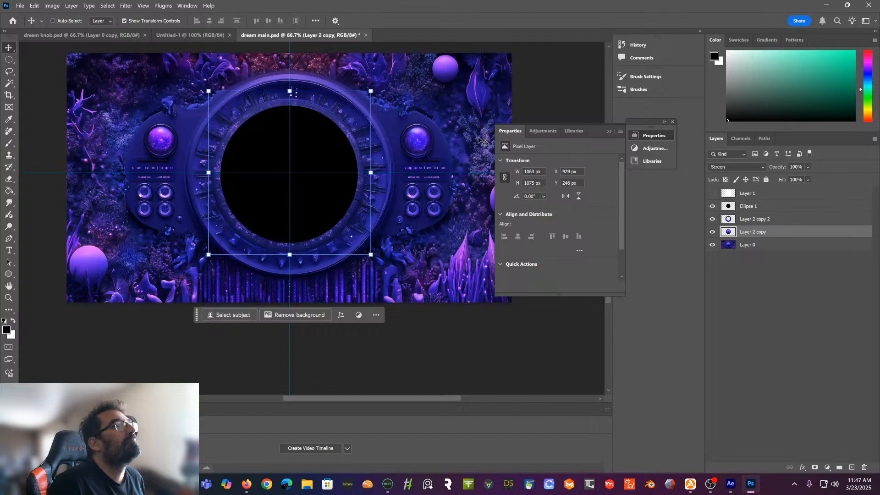
Check the dial without Ellipse 1, and undo the previous layer reordering and the enlargement of Layer 2 copy
{"action": "left_click", "coordinate": [713, 207]}
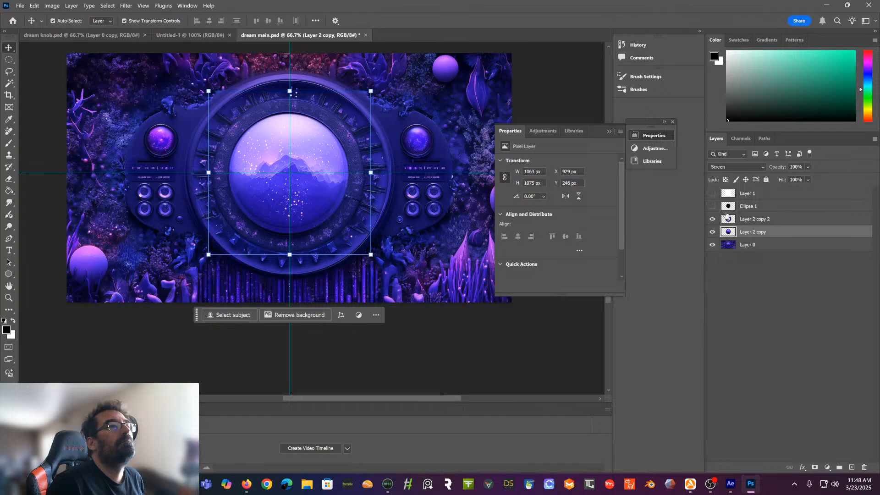
{"action": "left_click", "coordinate": [713, 207]}
{"action": "key", "text": "ctrl+z"}
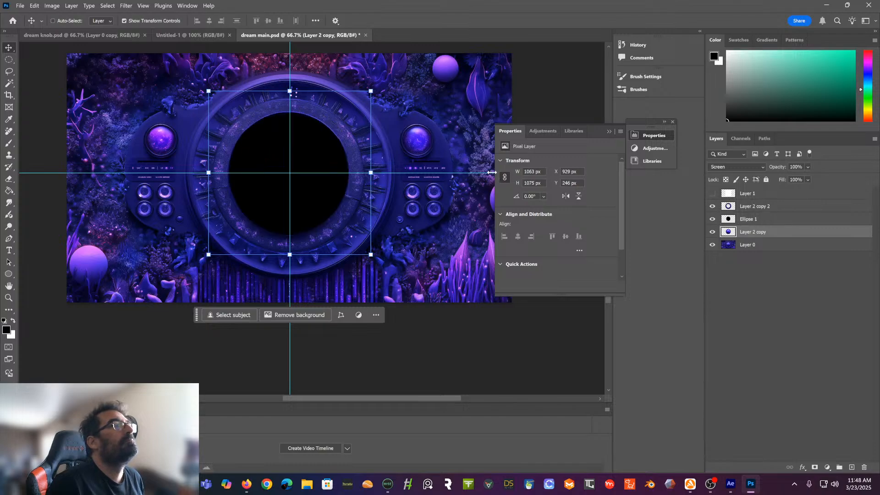
{"action": "key", "text": "ctrl+bracketright"}
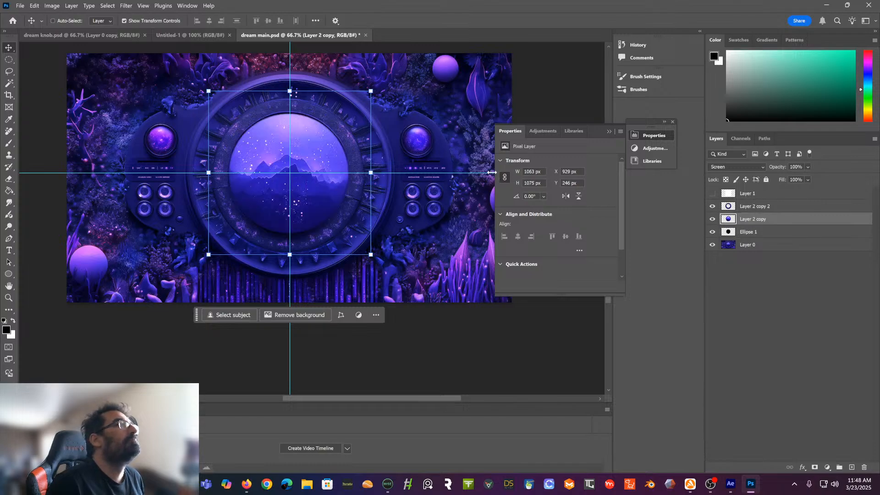
{"action": "key", "text": "ctrl+z"}
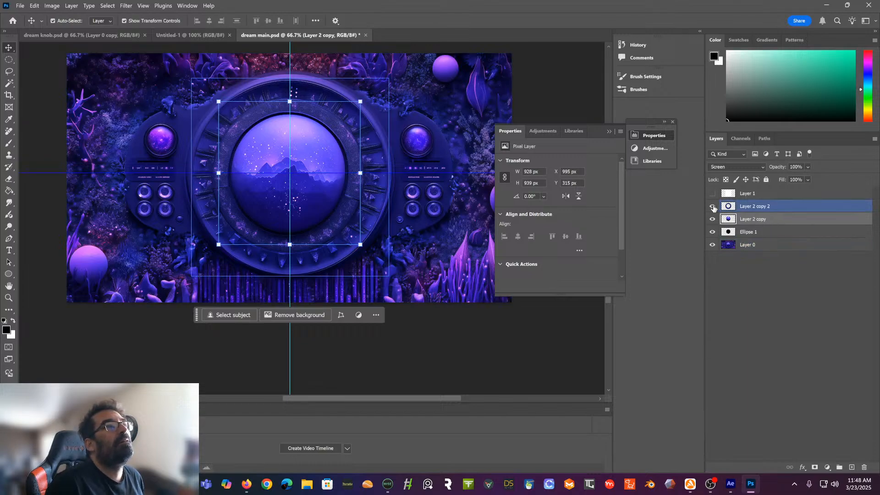
Hide Ellipse 1 and set the blend mode of Layer 2 copy to Normal
{"action": "left_click", "coordinate": [712, 234]}
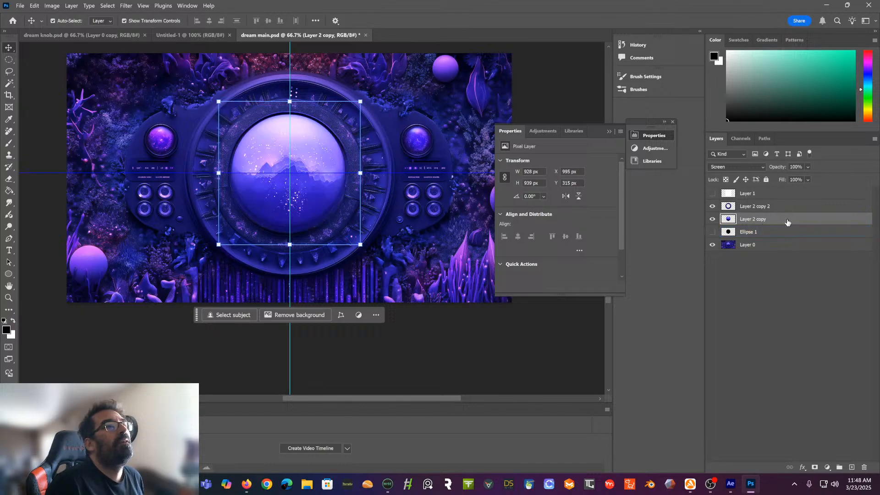
{"action": "left_click", "coordinate": [761, 166]}
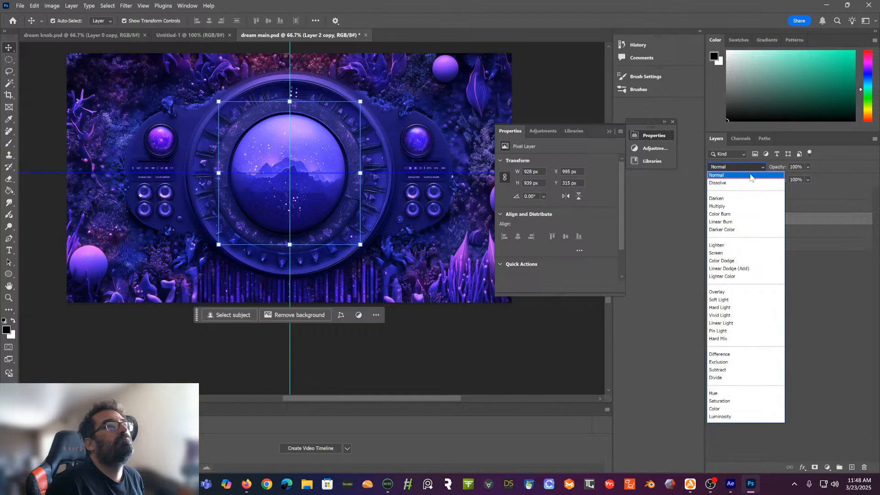
{"action": "left_click", "coordinate": [750, 177]}
{"action": "left_click", "coordinate": [426, 198]}
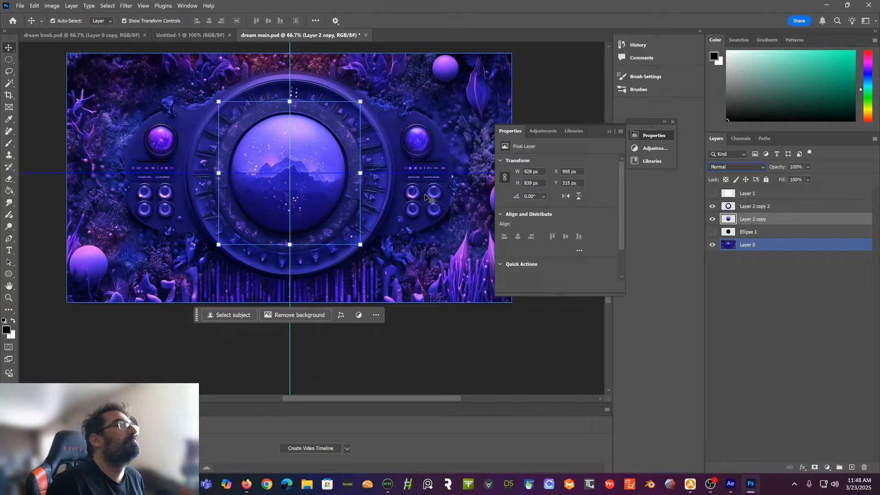
Hide the Layer 0 background and toggle Layer 2 copy 2 to inspect the inner dial on its own
{"action": "left_click", "coordinate": [713, 244]}
{"action": "left_click", "coordinate": [713, 206]}
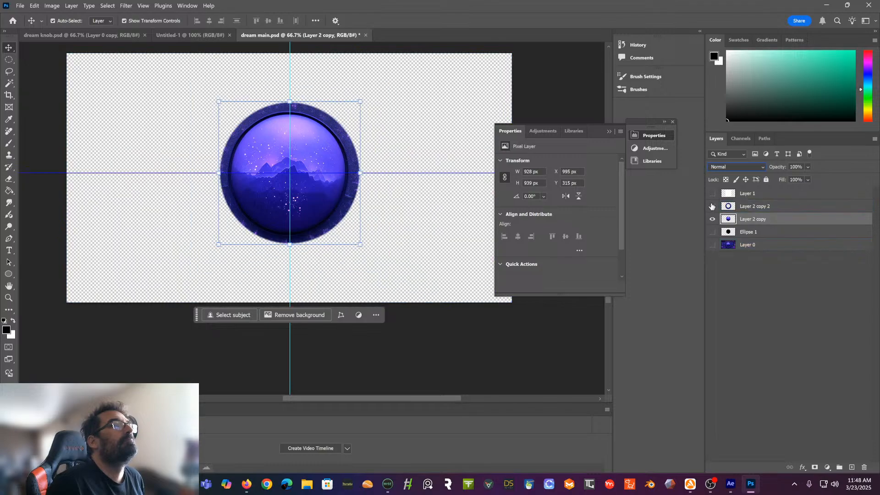
{"action": "left_click", "coordinate": [713, 206]}
{"action": "left_click", "coordinate": [713, 206]}
{"action": "left_click", "coordinate": [712, 206]}
{"action": "left_click", "coordinate": [713, 206]}
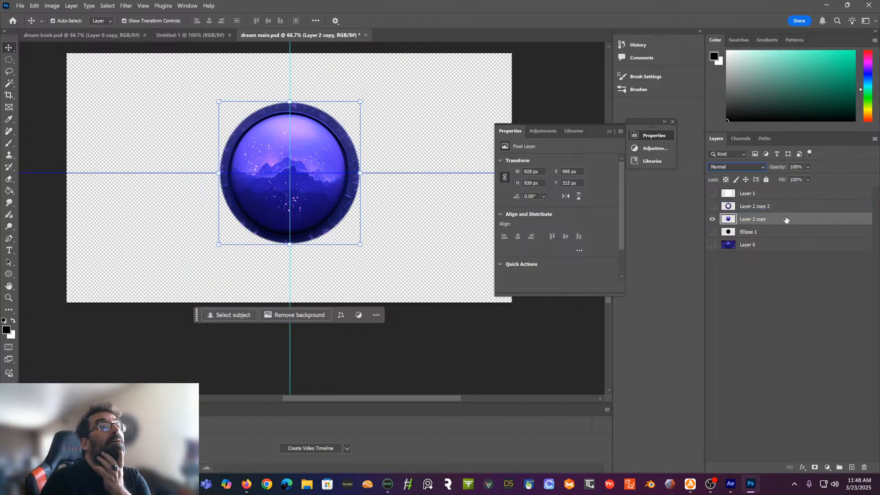
{"action": "left_click", "coordinate": [712, 206]}
{"action": "left_click", "coordinate": [712, 206]}
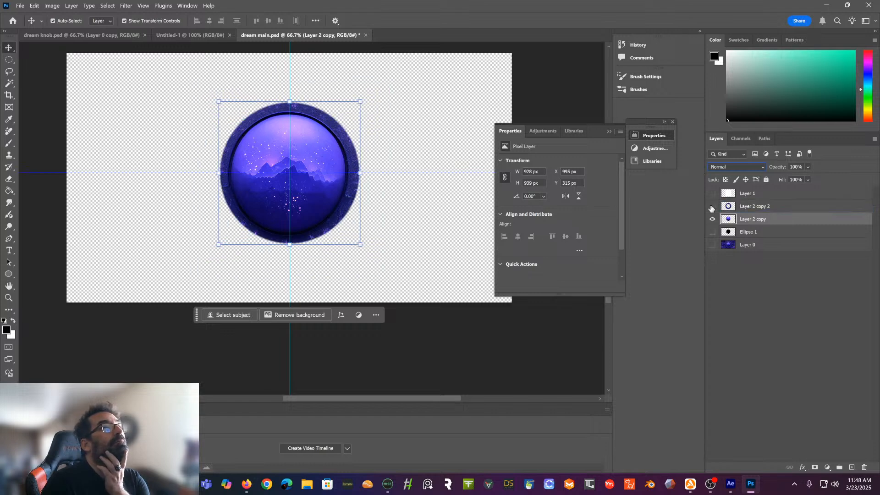
Compare the ring on Layer 2 copy 2 with the dial on Layer 2 copy, separately and together, leaving both visible
{"action": "left_click", "coordinate": [713, 219]}
{"action": "left_click", "coordinate": [714, 220]}
{"action": "left_click", "coordinate": [712, 207]}
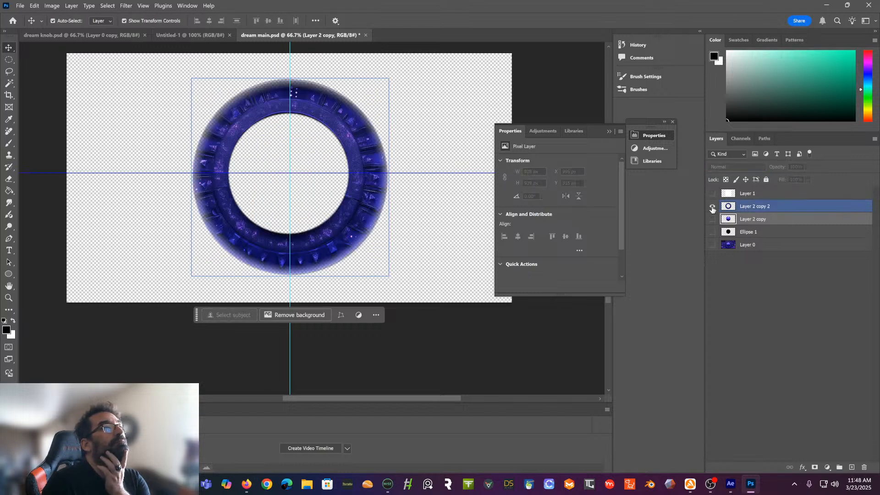
{"action": "left_click", "coordinate": [713, 220]}
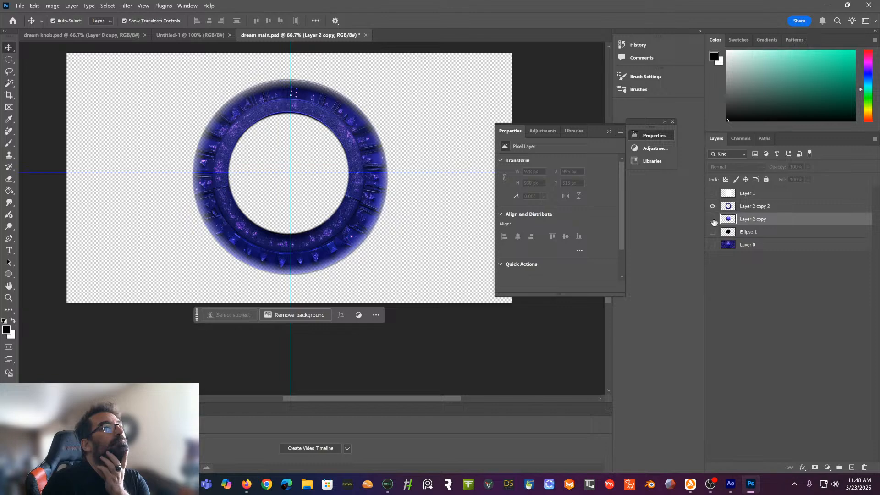
{"action": "left_click", "coordinate": [713, 222]}
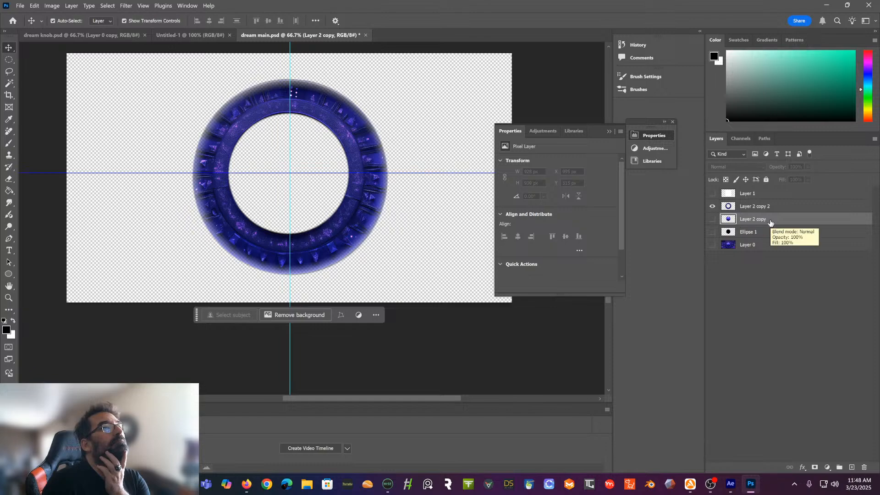
{"action": "left_click", "coordinate": [779, 208]}
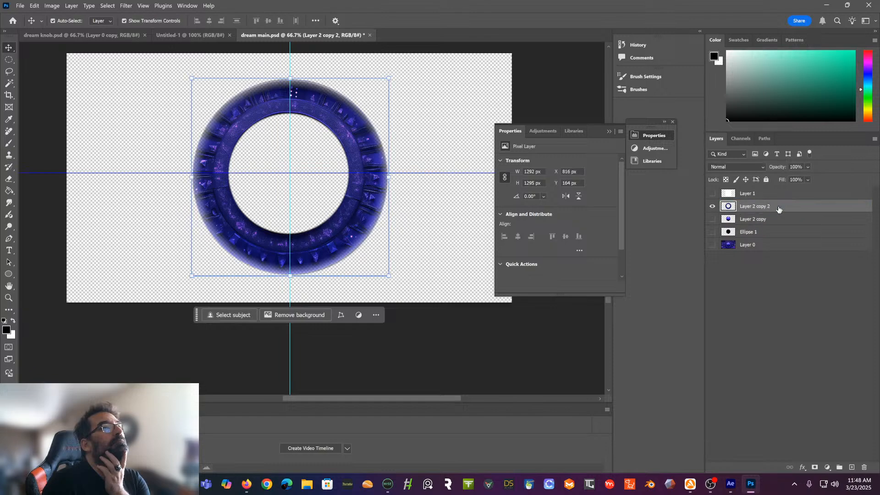
{"action": "left_click", "coordinate": [783, 219]}
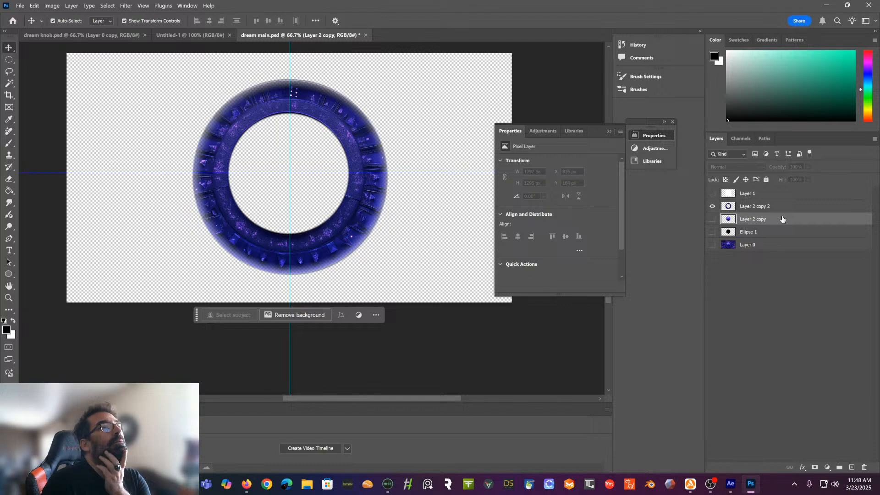
{"action": "left_click", "coordinate": [713, 219]}
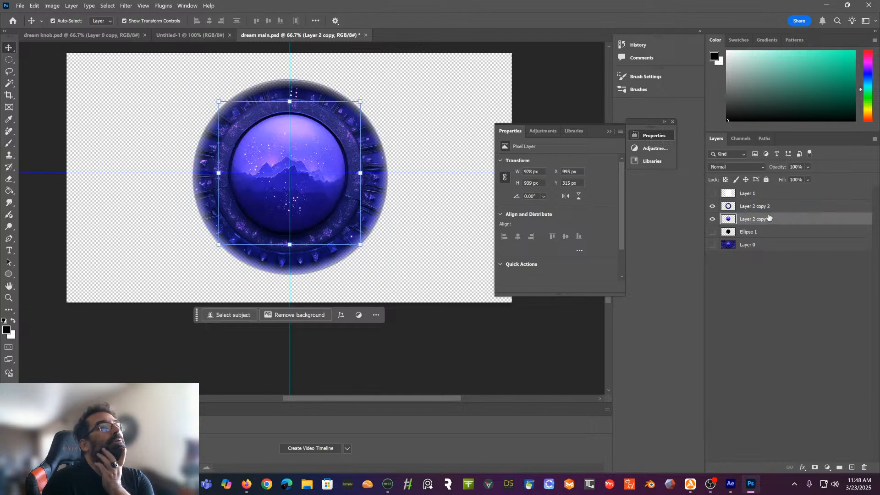
{"action": "left_click", "coordinate": [752, 209], "text": "shift"}
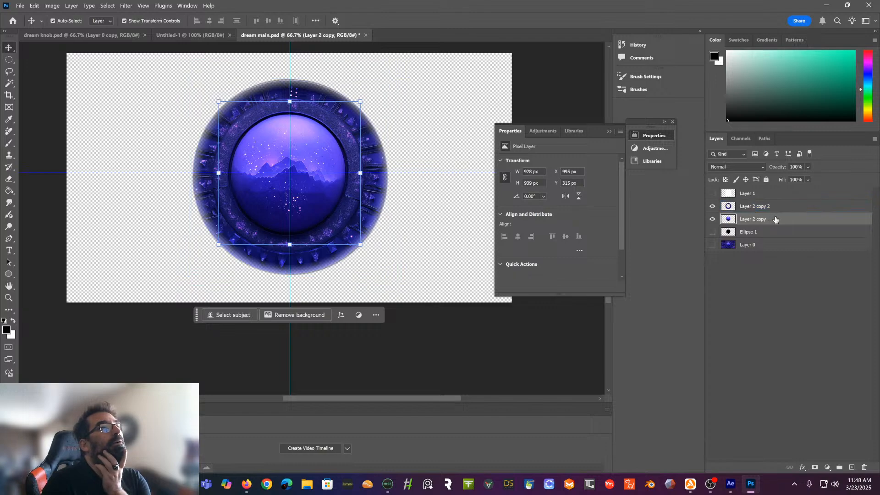
{"action": "left_click", "coordinate": [714, 209]}
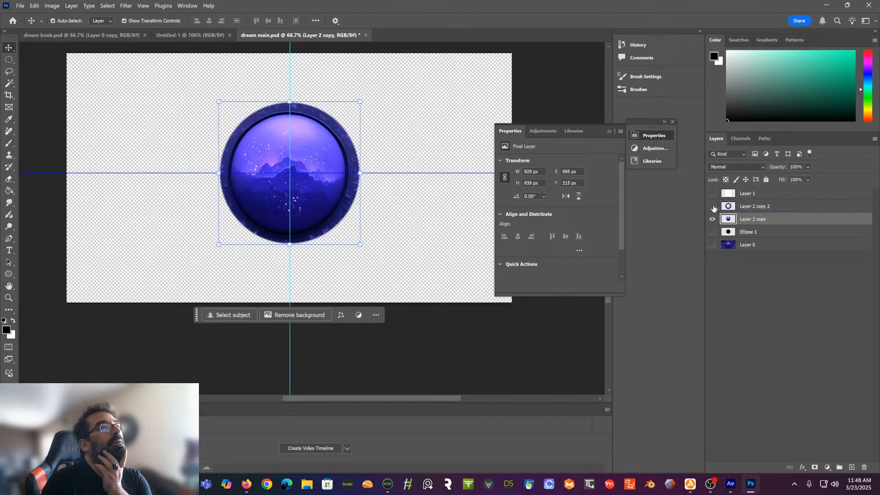
{"action": "left_click", "coordinate": [713, 209]}
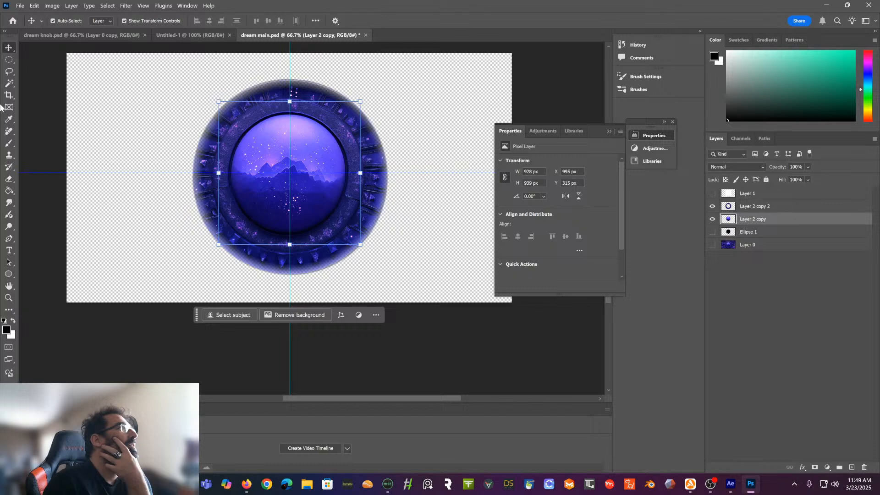
Show Layer 1 and draw a circular Elliptical Marquee selection about 1305 px wide around the whole dial
{"action": "left_click", "coordinate": [10, 60]}
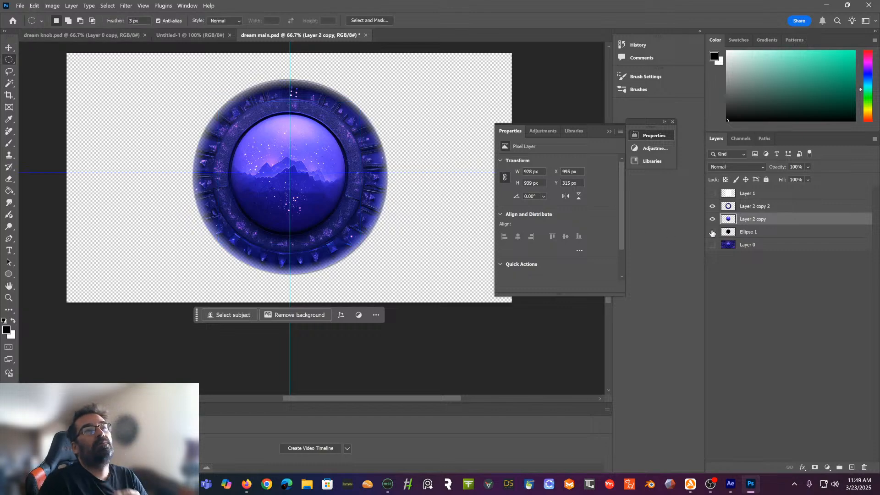
{"action": "left_click", "coordinate": [775, 195]}
{"action": "left_click", "coordinate": [712, 194]}
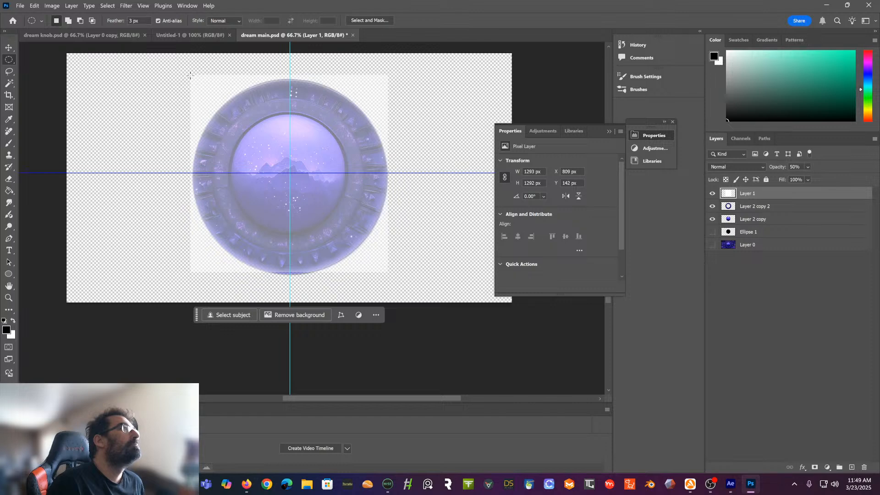
{"action": "left_click_drag", "start_coordinate": [190, 74], "coordinate": [392, 274]}
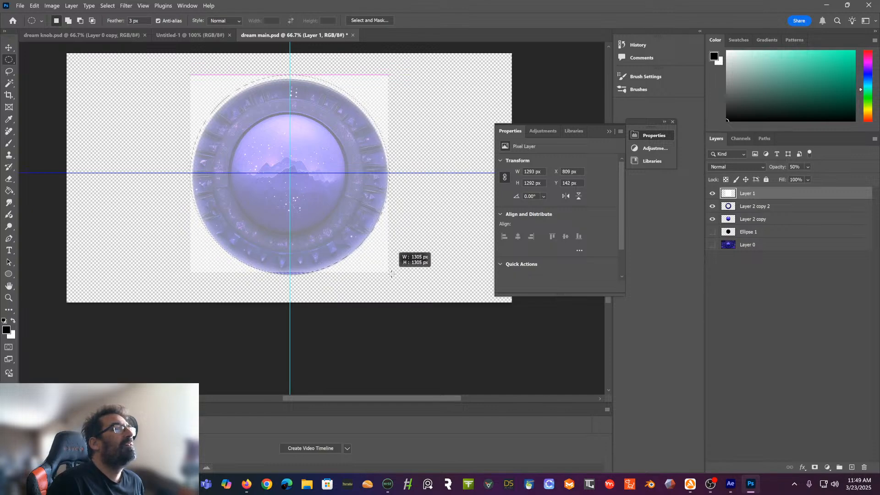
{"action": "left_click_drag", "start_coordinate": [391, 274], "coordinate": [389, 273]}
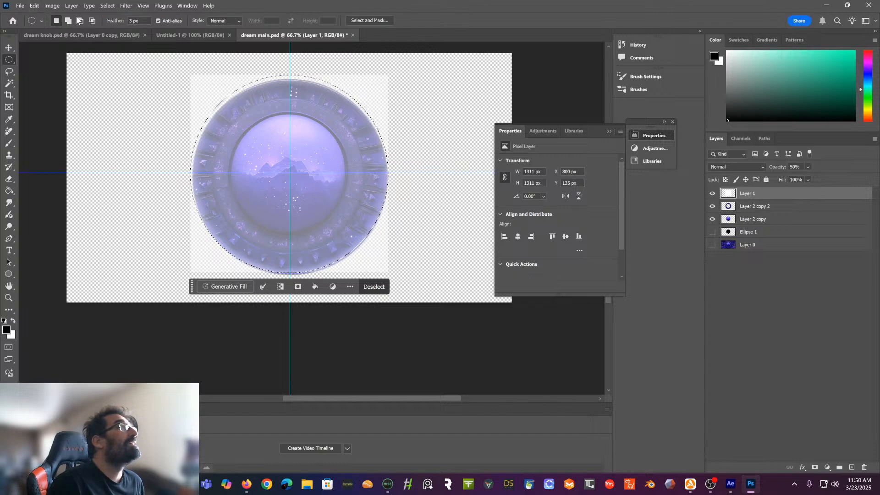
Try to subtract an elliptical area from the selection, starting at the upper-left corner of the white square
{"action": "left_click", "coordinate": [108, 6]}
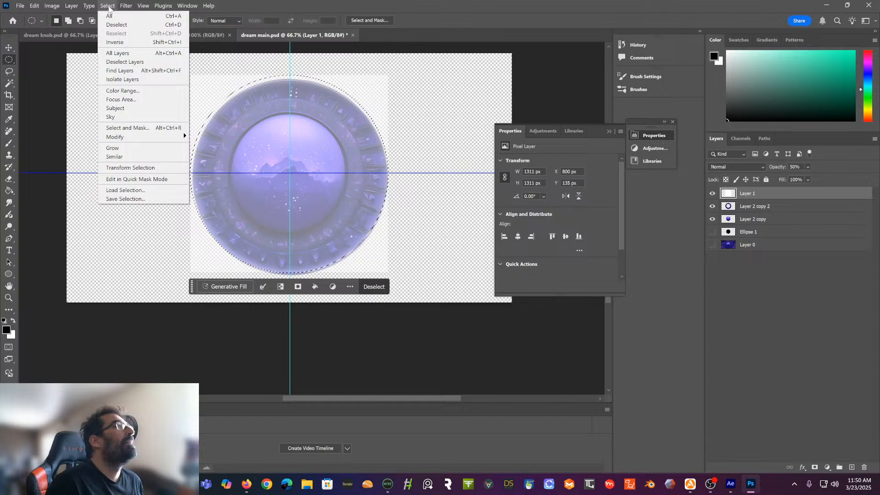
{"action": "left_click", "coordinate": [9, 62]}
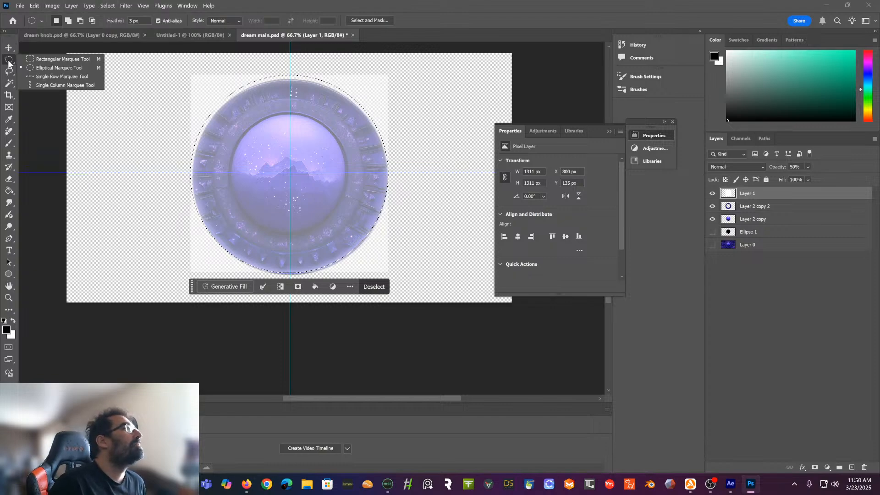
{"action": "left_click", "coordinate": [59, 67]}
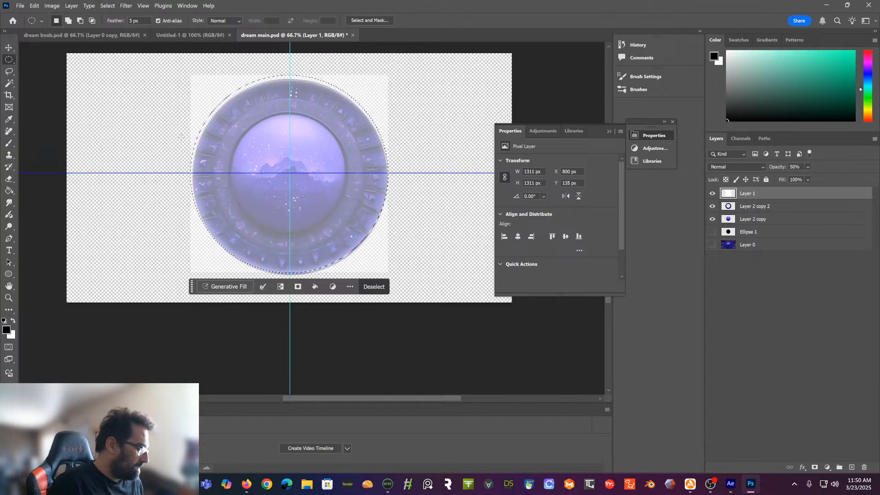
{"action": "key", "text": "alt"}
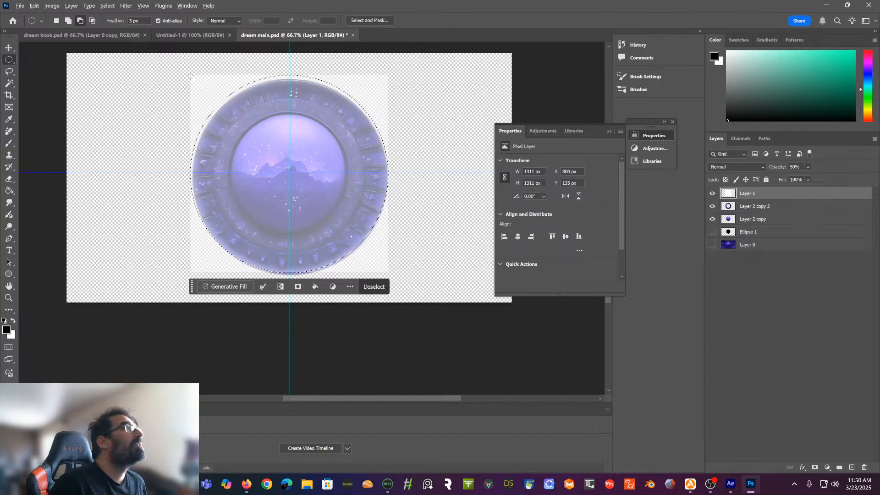
{"action": "left_click_drag", "start_coordinate": [191, 76], "coordinate": [163, 130]}
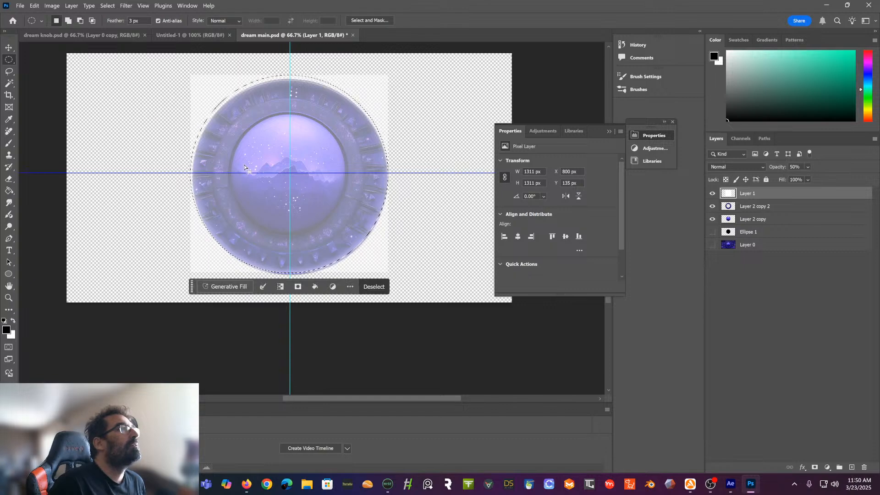
{"action": "key", "text": "alt"}
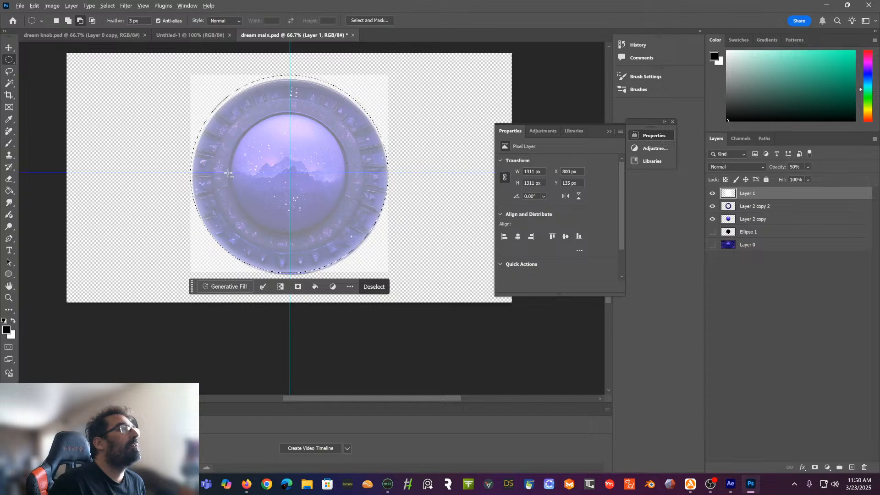
{"action": "left_click_drag", "start_coordinate": [230, 173], "coordinate": [315, 265]}
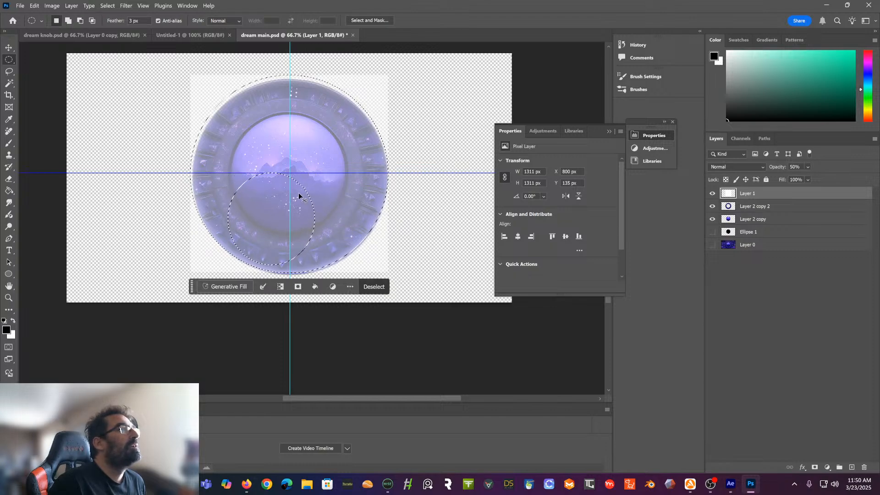
{"action": "key", "text": "alt"}
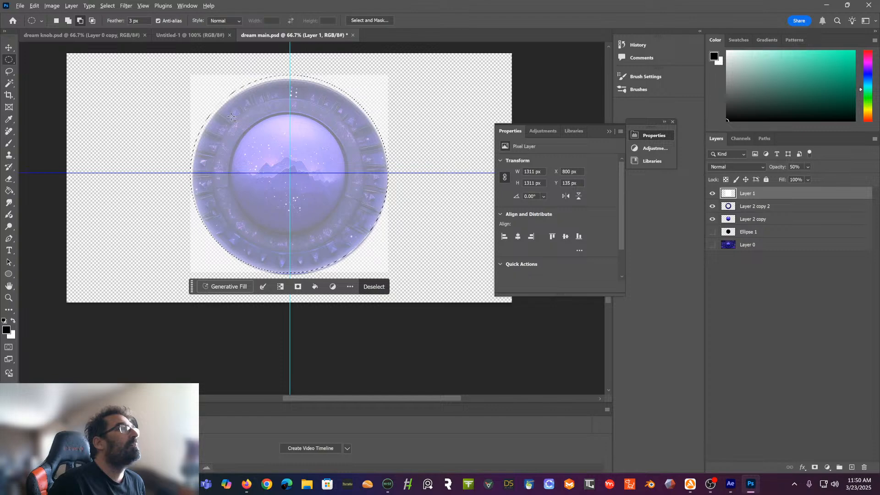
{"action": "left_click_drag", "start_coordinate": [231, 117], "coordinate": [348, 236]}
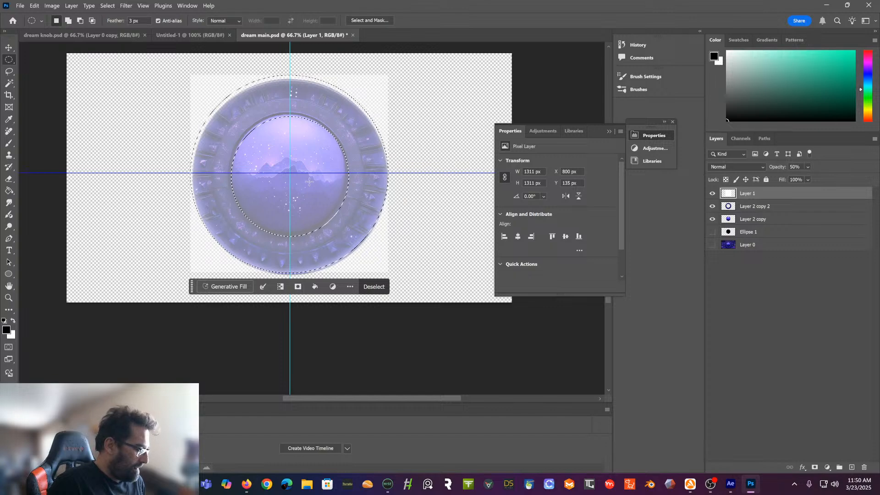
{"action": "key", "text": "ctrl+z"}
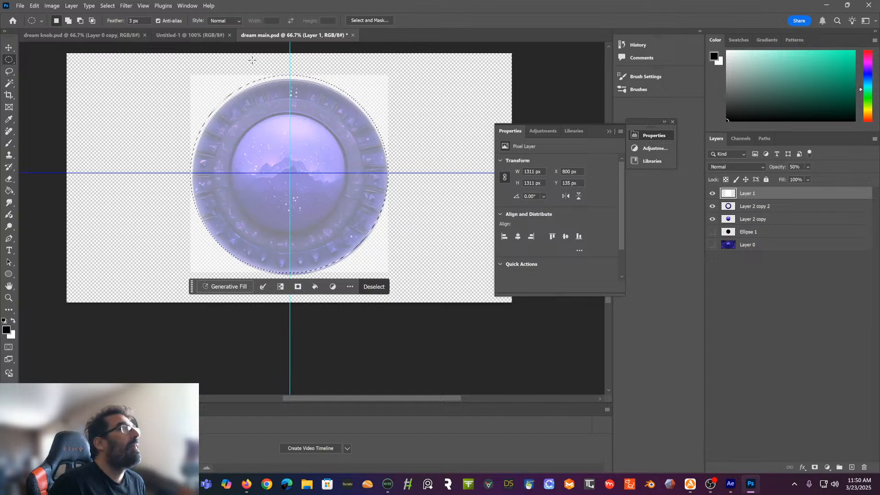
Add a horizontal guide and position it along the upper edge of the inner globe
{"action": "left_click", "coordinate": [143, 5]}
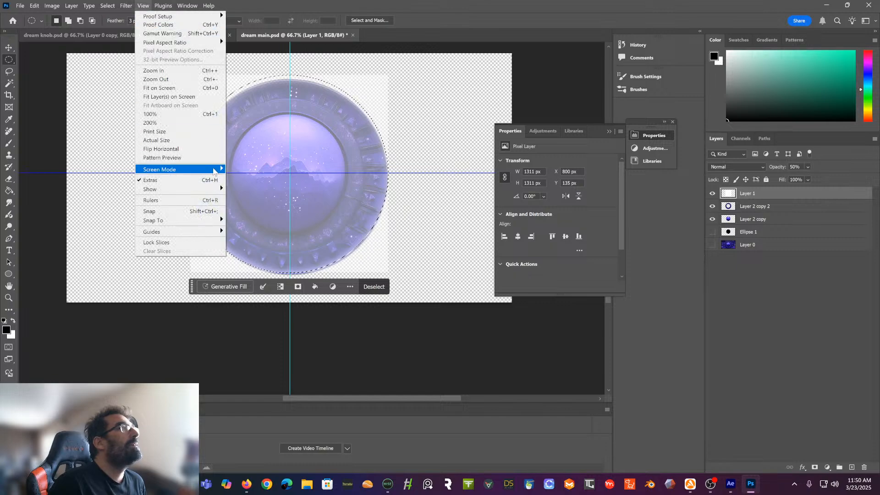
{"action": "mouse_move", "coordinate": [215, 232]}
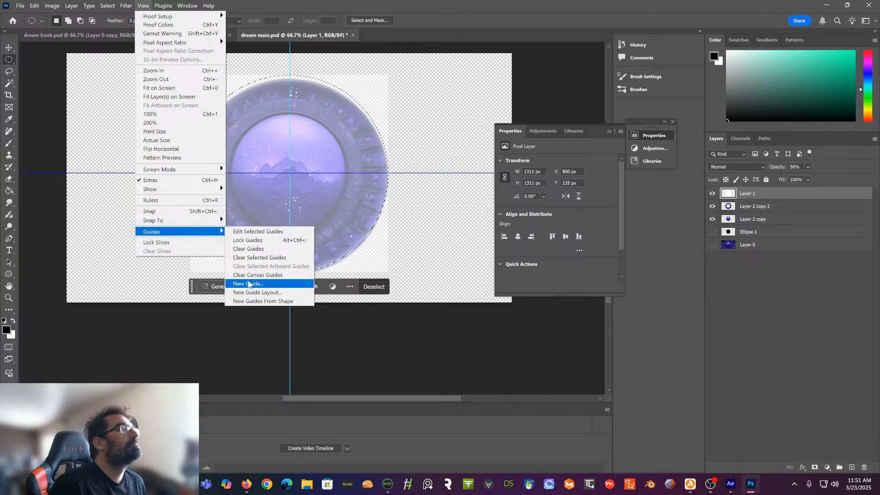
{"action": "left_click", "coordinate": [248, 285]}
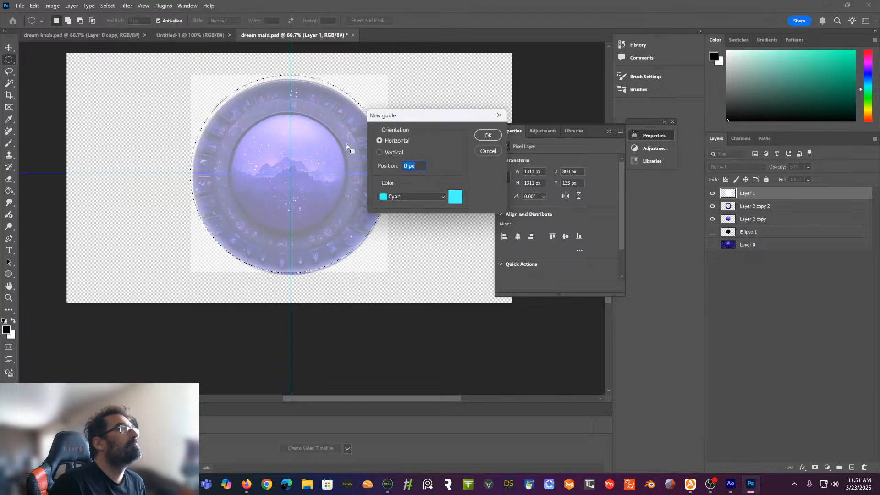
{"action": "left_click", "coordinate": [490, 135]}
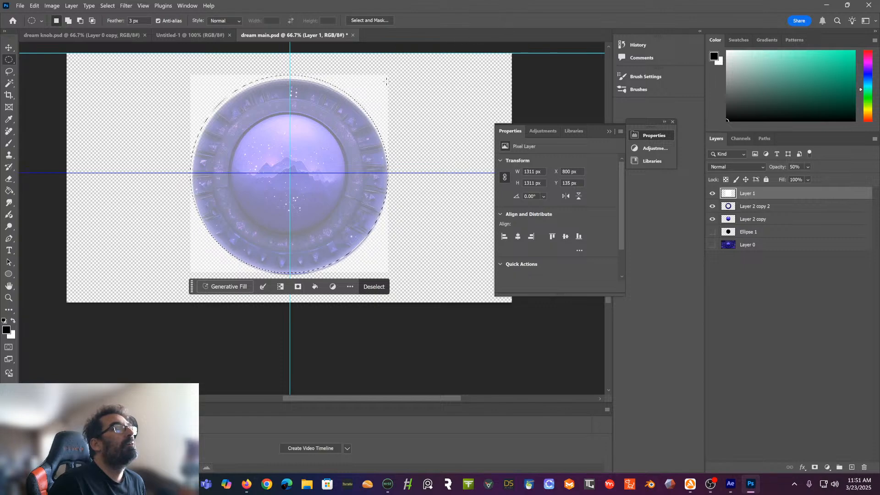
{"action": "left_click", "coordinate": [9, 48]}
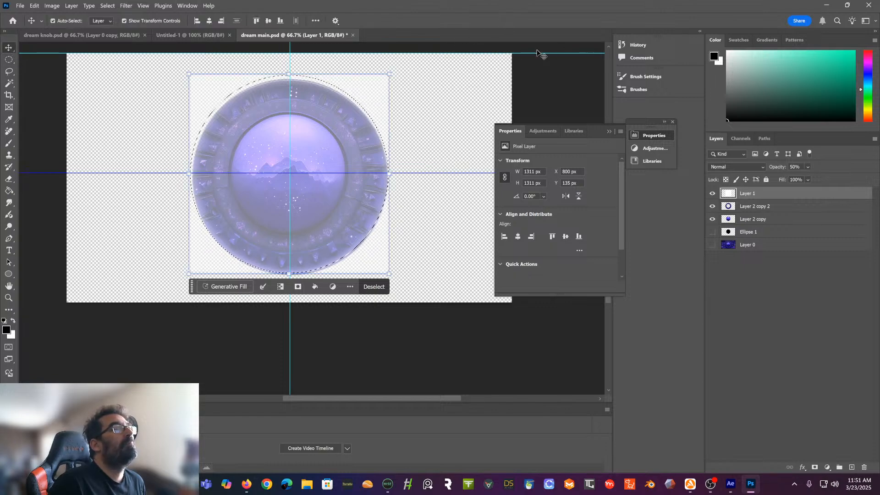
{"action": "left_click_drag", "start_coordinate": [523, 54], "coordinate": [499, 113]}
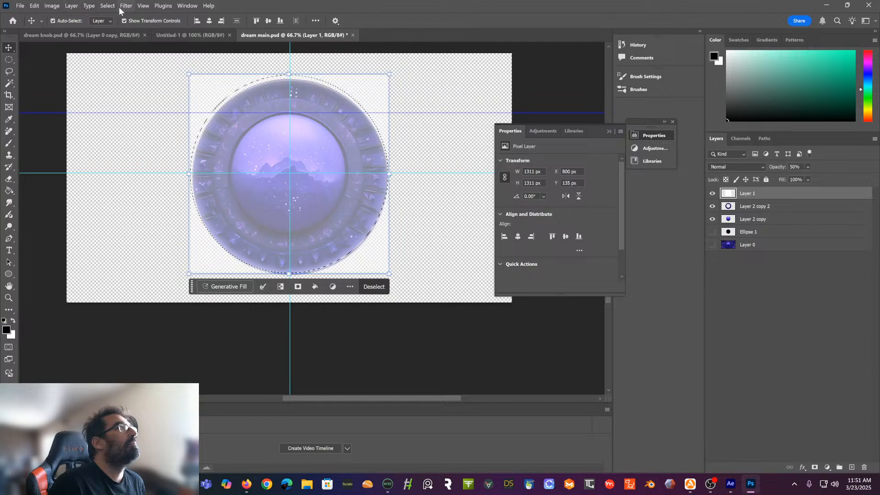
Add a vertical guide and position it just outside the inner globe's left edge
{"action": "left_click", "coordinate": [144, 6]}
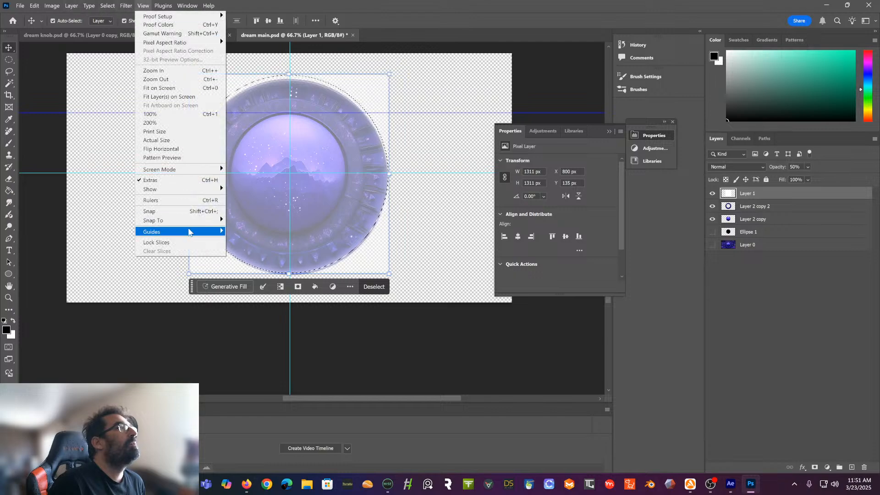
{"action": "mouse_move", "coordinate": [188, 231]}
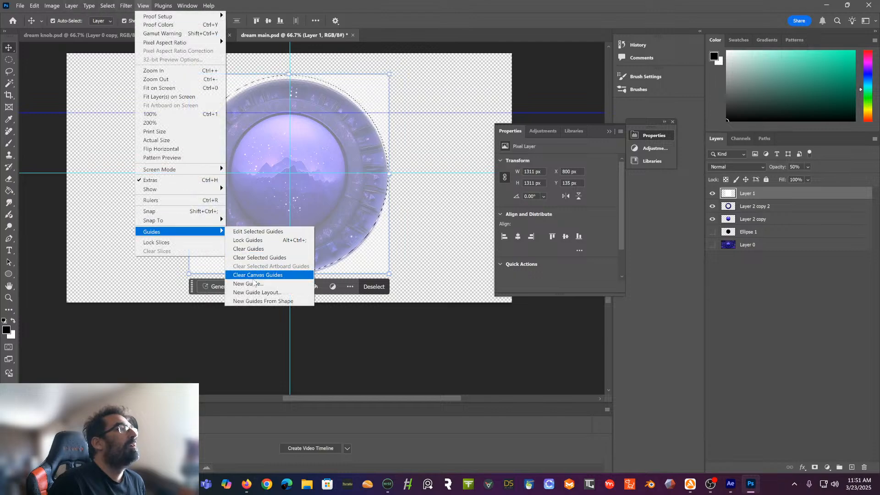
{"action": "left_click", "coordinate": [249, 284]}
{"action": "left_click", "coordinate": [389, 152]}
{"action": "left_click", "coordinate": [486, 135]}
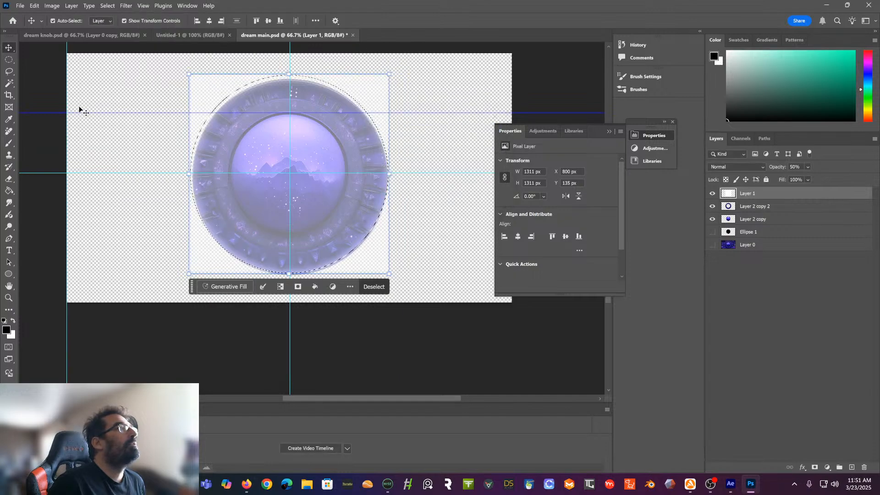
{"action": "left_click_drag", "start_coordinate": [67, 316], "coordinate": [229, 303]}
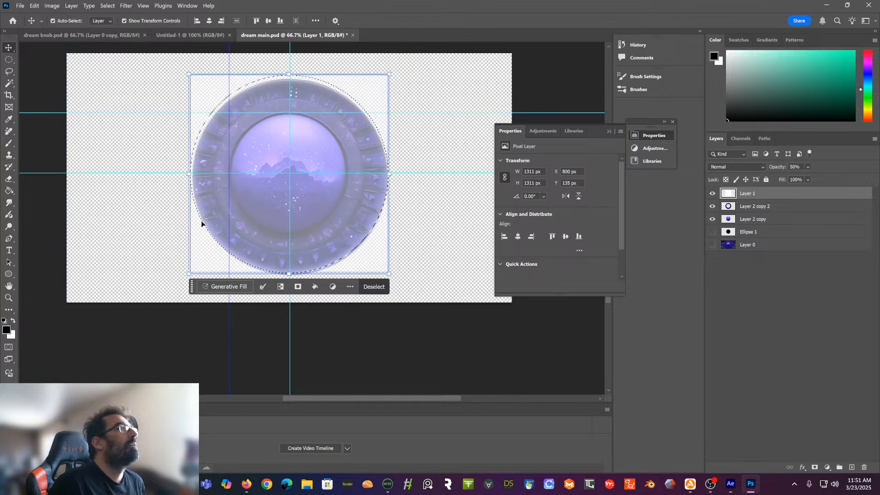
Subtract a circle around the inner globe from the elliptical selection, starting where the two new guides cross
{"action": "left_click", "coordinate": [8, 60]}
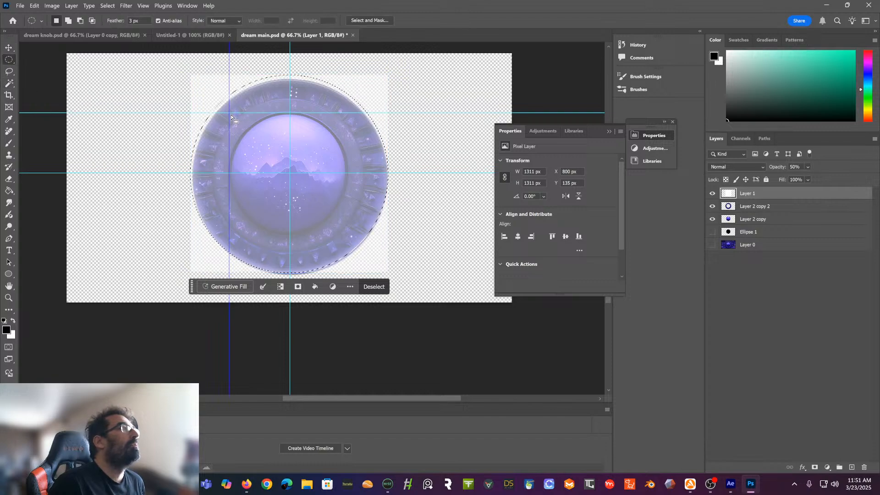
{"action": "key", "text": "alt"}
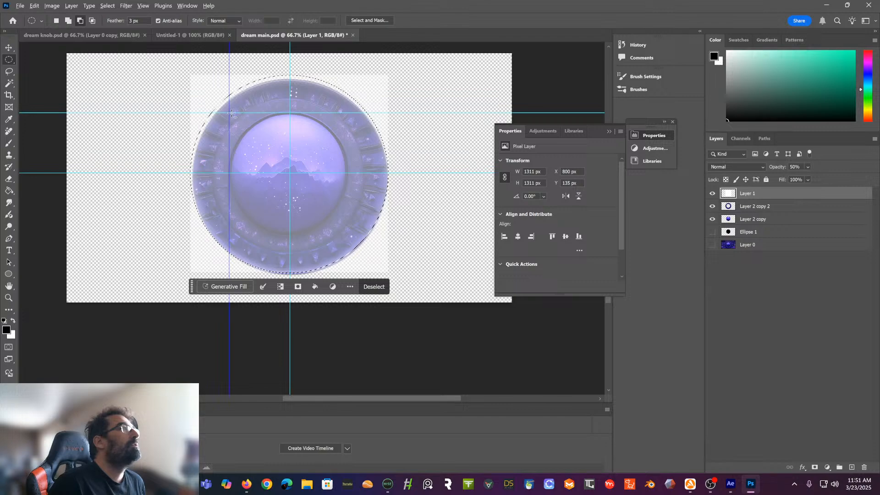
{"action": "left_click_drag", "start_coordinate": [229, 112], "coordinate": [349, 252]}
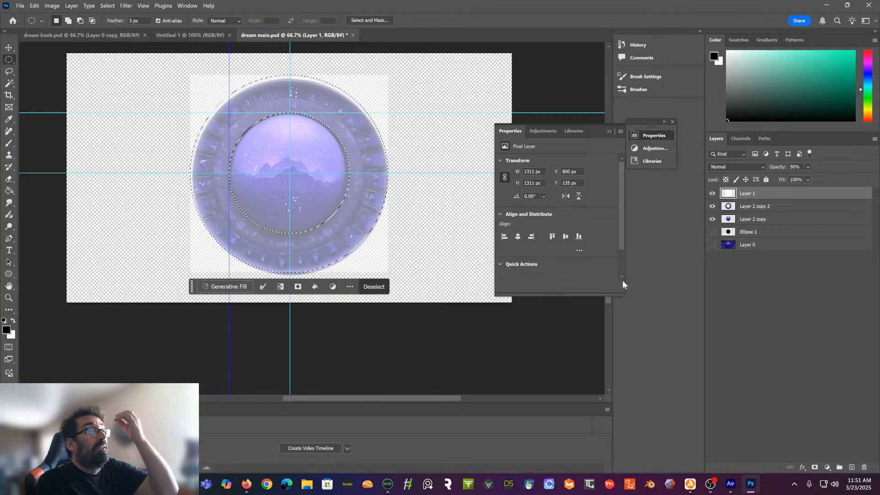
Hide Layer 2 copy 2 and run Generative Fill on the ring selection with the prompt "dark colors, purple, blues ancient shadows stone,metal radial design"
{"action": "left_click", "coordinate": [713, 207]}
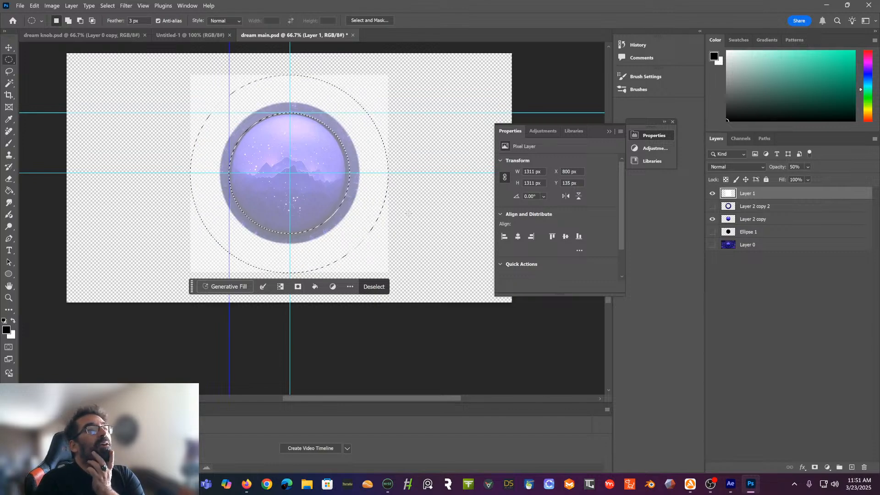
{"action": "left_click", "coordinate": [229, 287]}
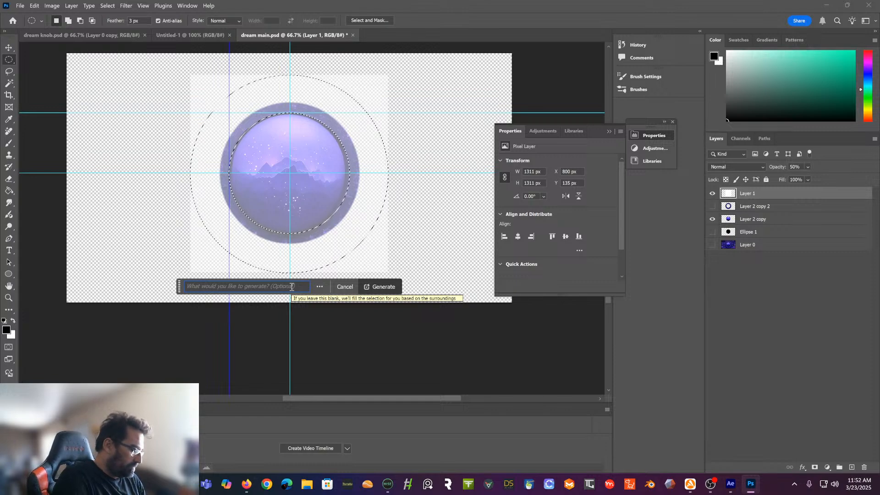
{"action": "type", "text": "dark col"}
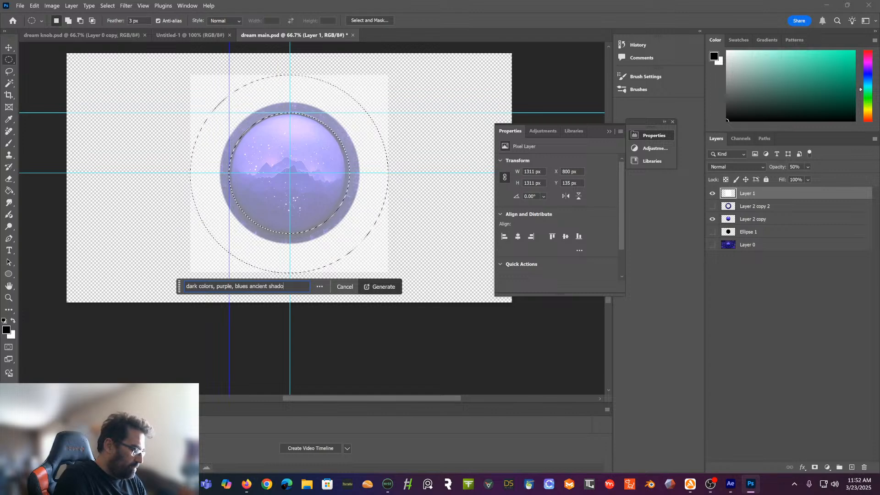
{"action": "type", "text": ",metal"}
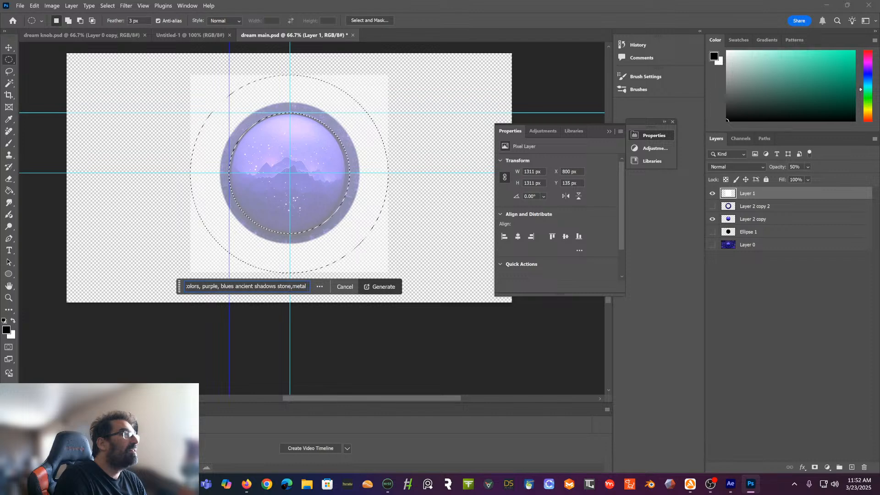
{"action": "type", "text": " radial"}
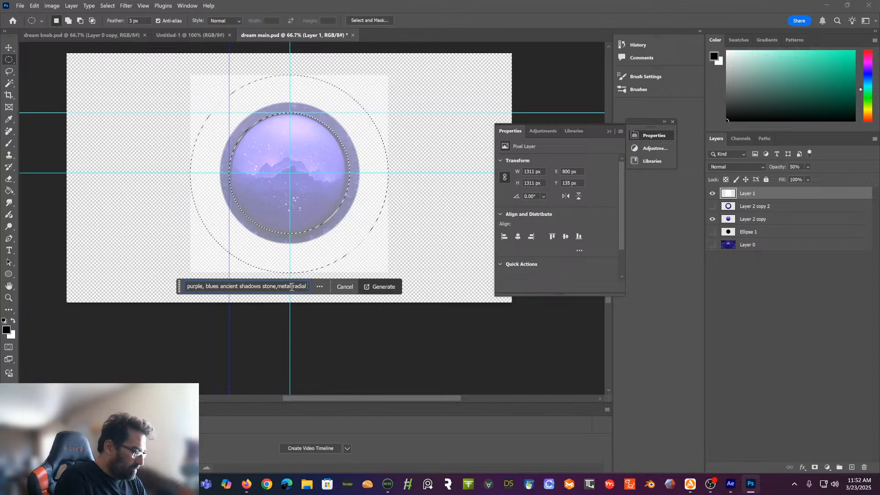
{"action": "type", "text": " design"}
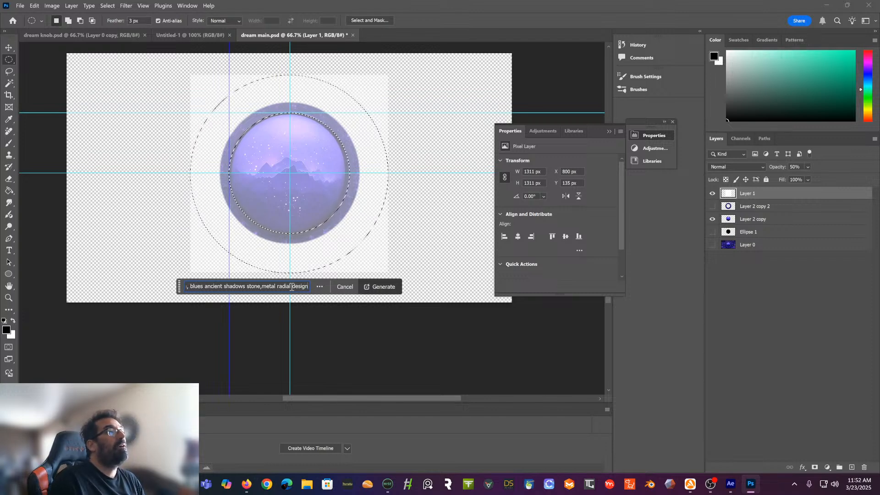
{"action": "left_click", "coordinate": [380, 288]}
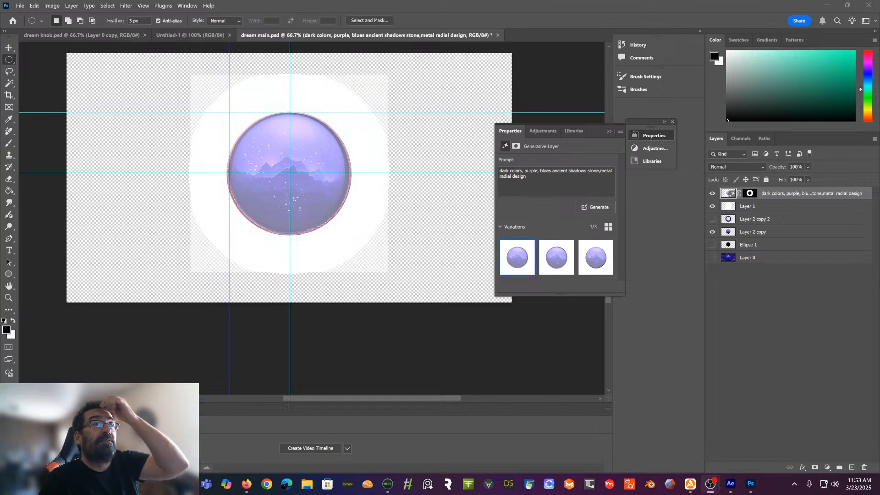
Show the Layer 0 background and hide the white Layer 1
{"action": "left_click", "coordinate": [714, 260]}
{"action": "left_click", "coordinate": [713, 259]}
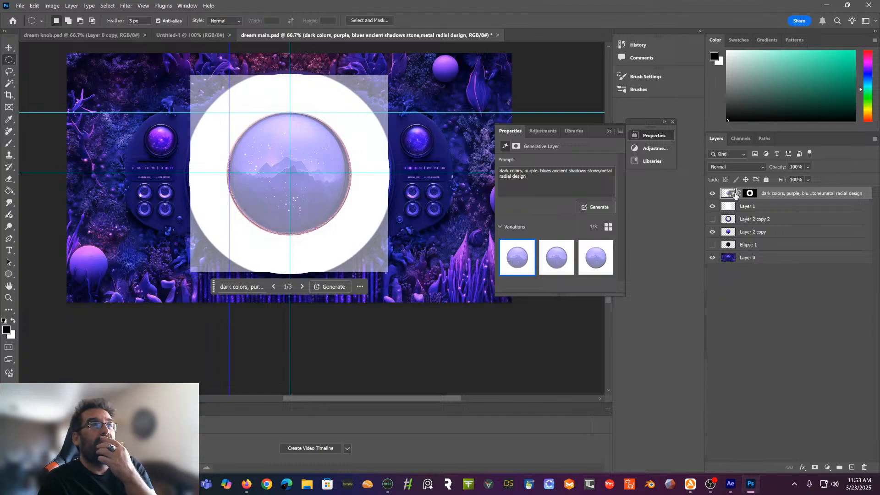
{"action": "left_click", "coordinate": [713, 208]}
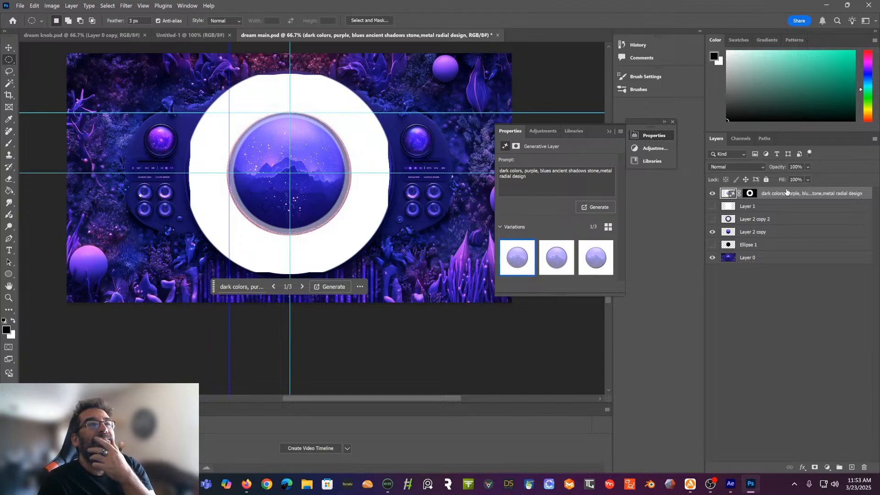
Generate new ring variations with the same prompt and preview the second and third ones
{"action": "left_click", "coordinate": [604, 210]}
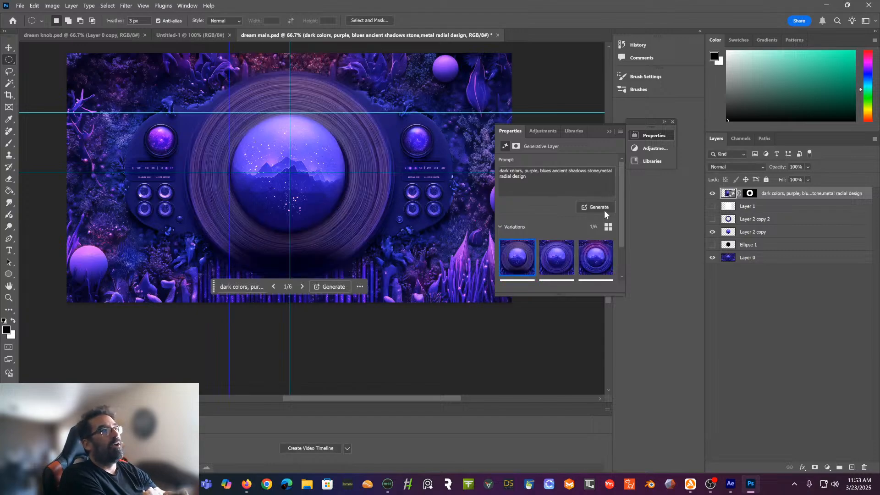
{"action": "left_click", "coordinate": [550, 270]}
{"action": "left_click", "coordinate": [600, 261]}
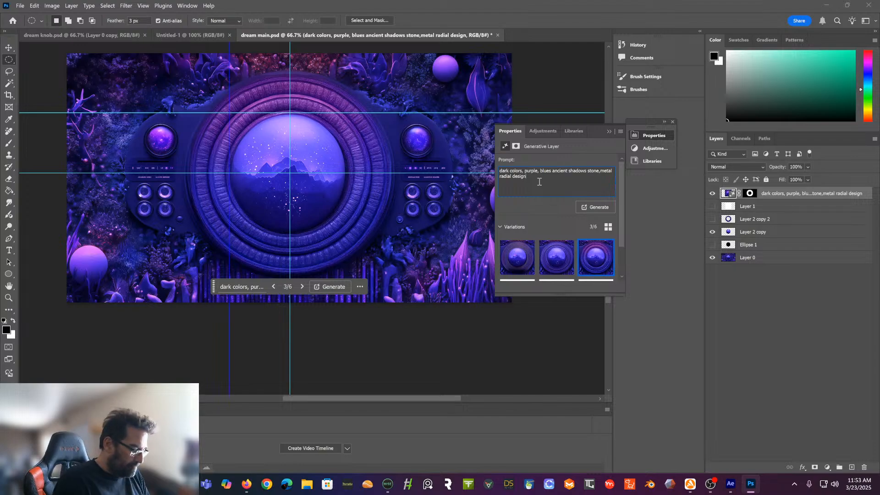
Extend the generative prompt with "like a stargate" and generate another set of ring variations
{"action": "type", "text": "iek"}
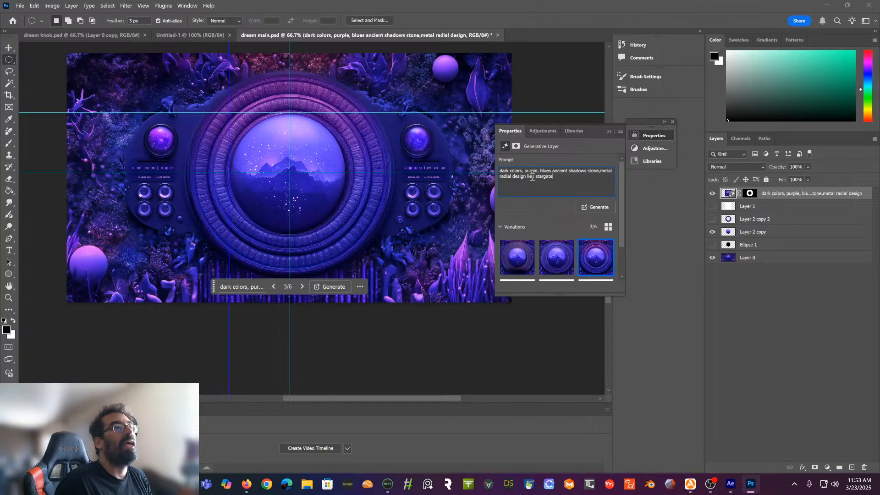
{"action": "key", "text": "BackSpace"}
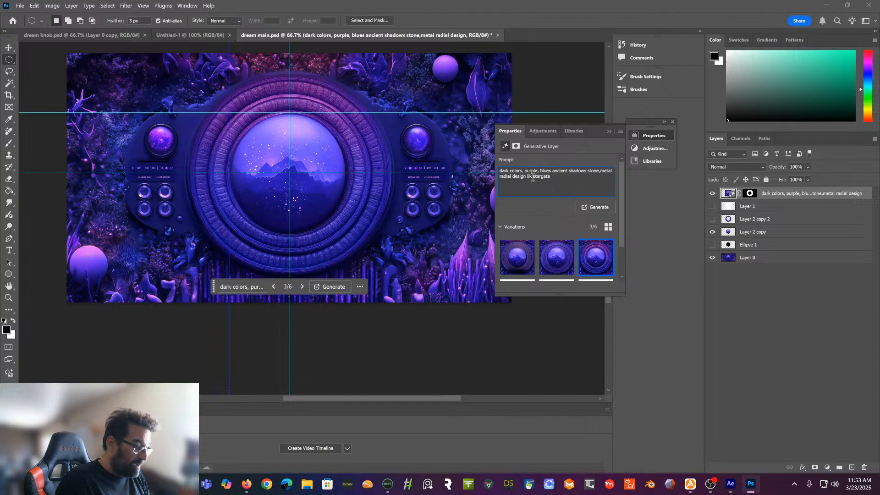
{"action": "type", "text": "e"}
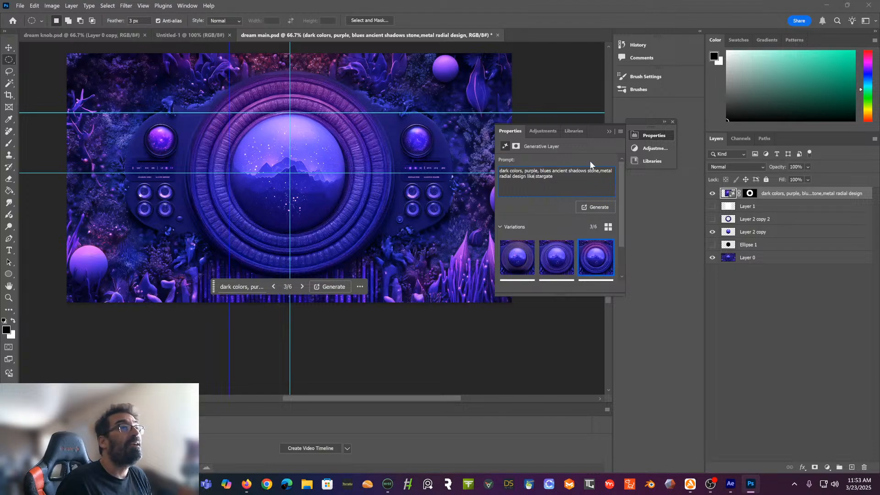
{"action": "left_click", "coordinate": [535, 177]}
{"action": "type", "text": "a"}
{"action": "left_click", "coordinate": [603, 208]}
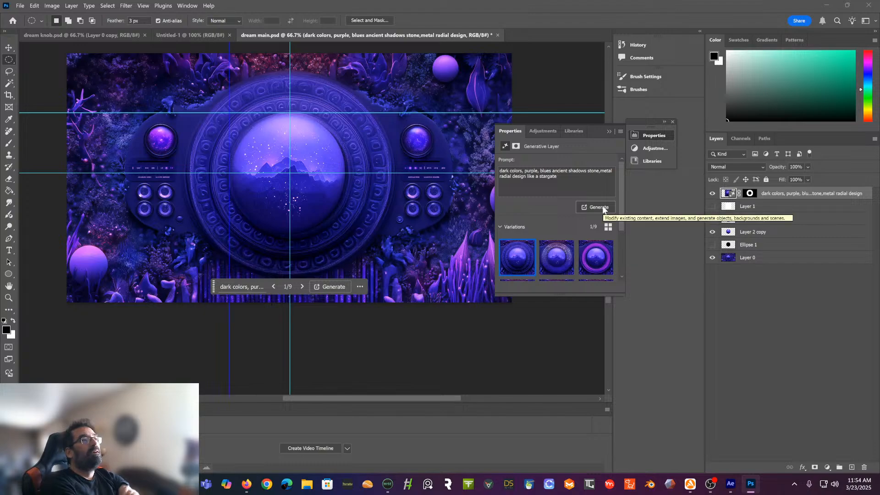
Preview the second and third stargate ring variations and return to the first one
{"action": "left_click", "coordinate": [552, 250]}
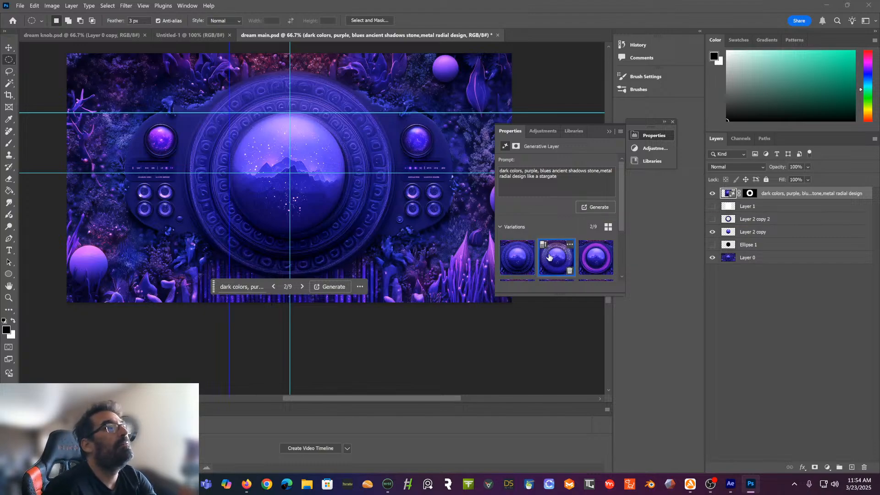
{"action": "left_click", "coordinate": [601, 260]}
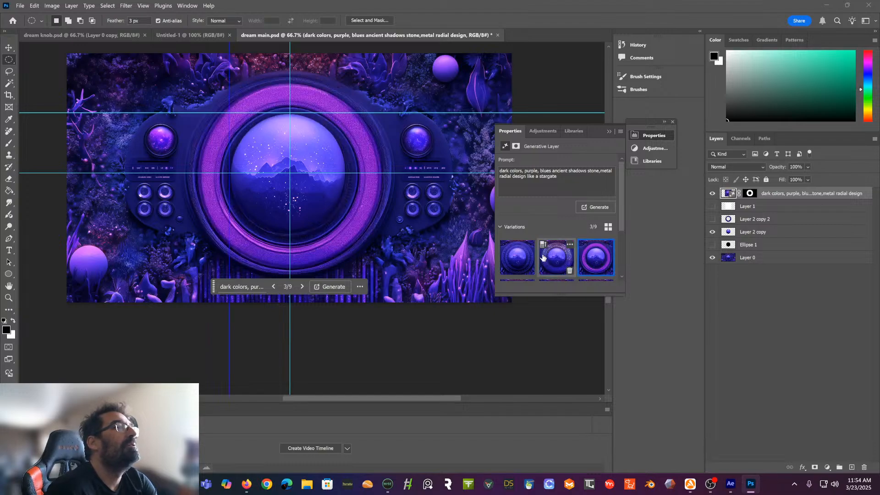
{"action": "left_click", "coordinate": [511, 261]}
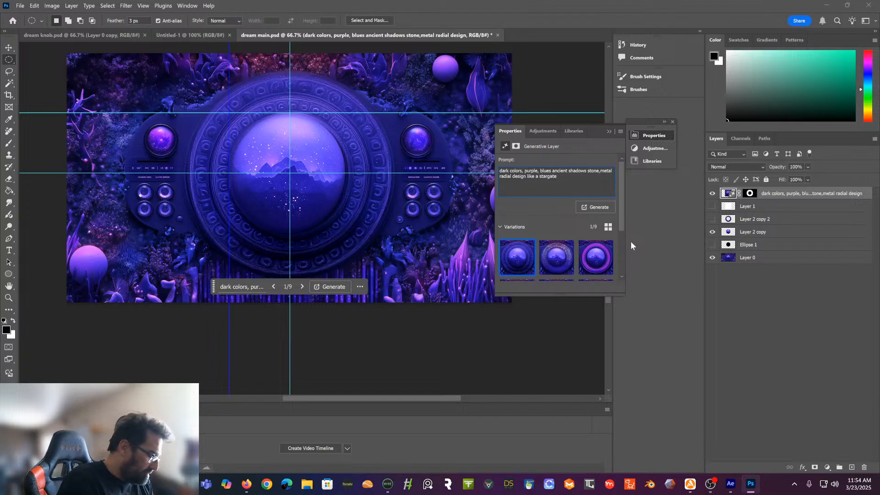
Add "mechanical" before "stargate" in the generative prompt and generate another set of ring variations
{"action": "type", "text": "mechanica"}
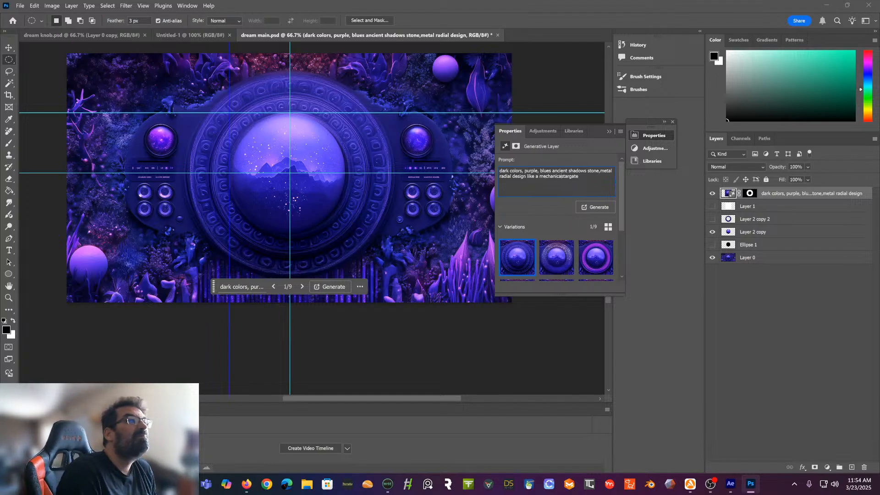
{"action": "type", "text": "l"}
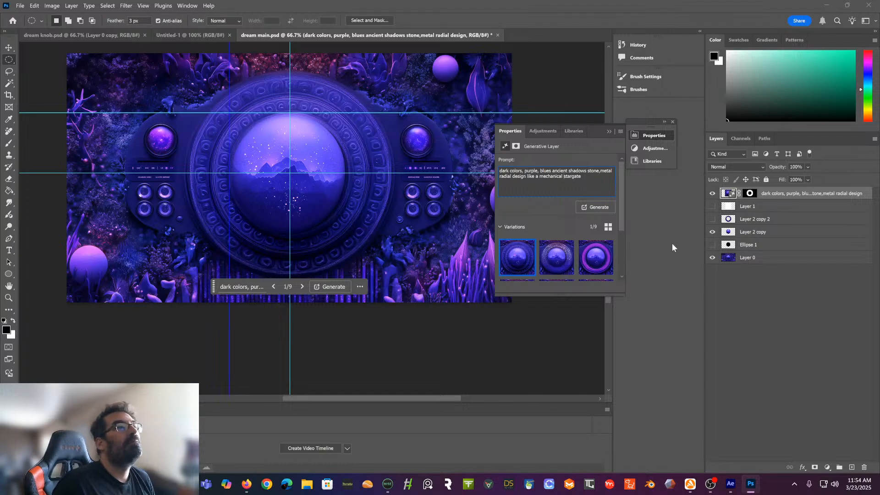
{"action": "left_click", "coordinate": [604, 210]}
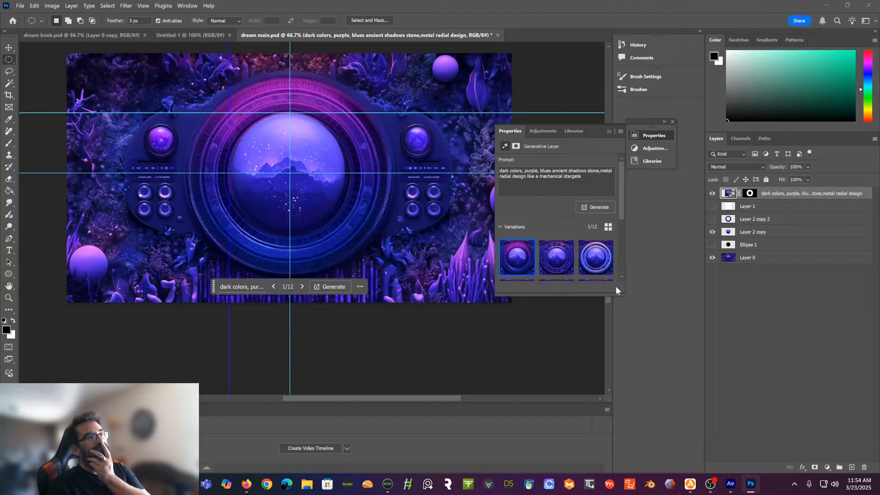
Compare the three new mechanical stargate ring variations and settle on the third one
{"action": "left_click", "coordinate": [556, 271]}
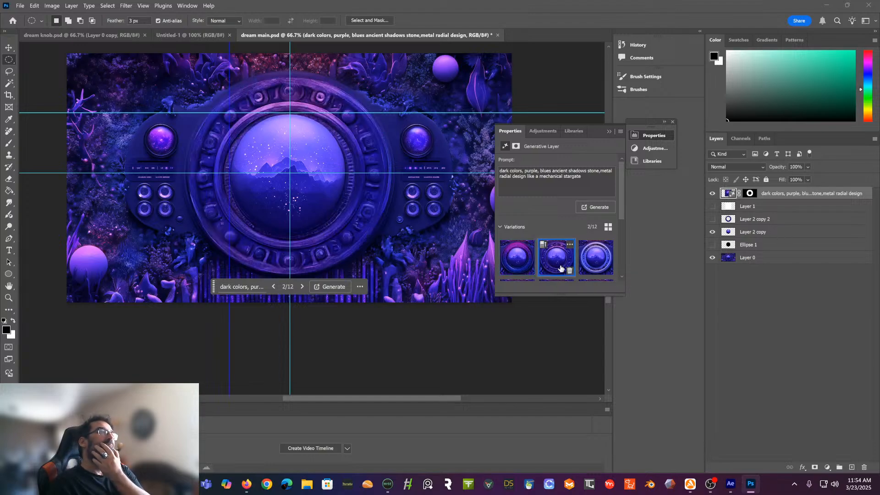
{"action": "left_click", "coordinate": [596, 265]}
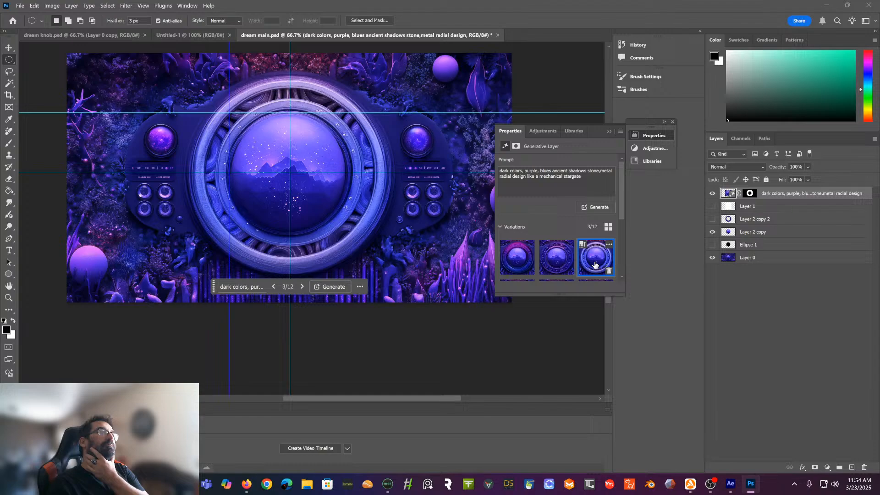
{"action": "left_click", "coordinate": [516, 261]}
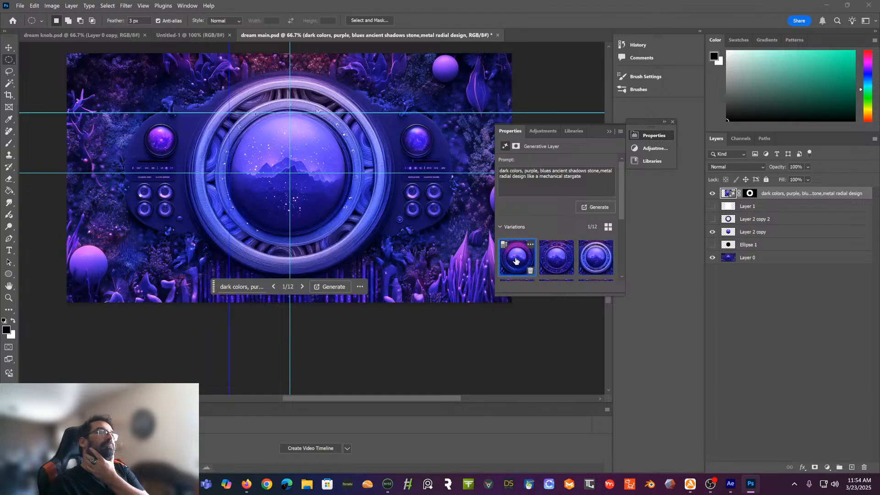
{"action": "left_click", "coordinate": [589, 265]}
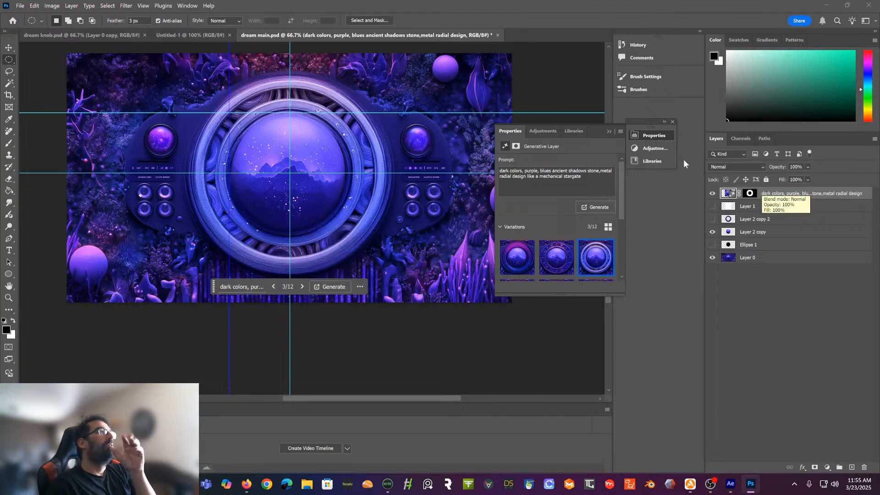
Try rotating the generated ring layer by about 158° around the globe
{"action": "left_click", "coordinate": [9, 47]}
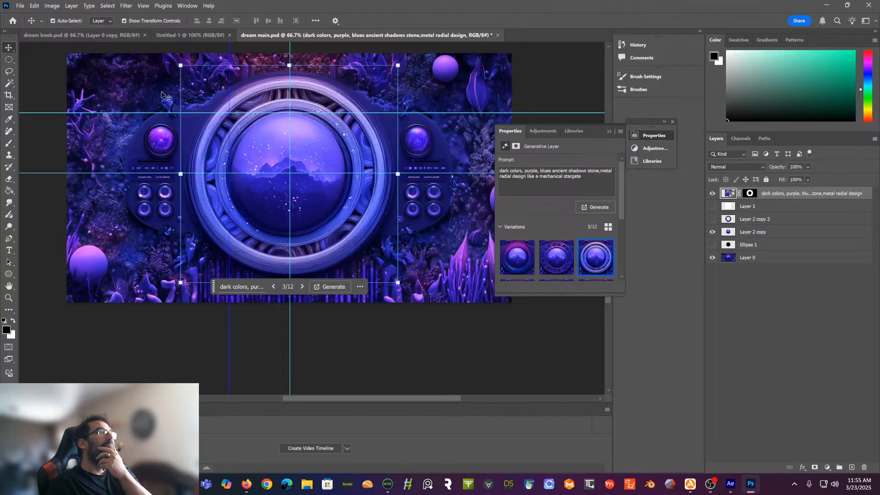
{"action": "left_click", "coordinate": [423, 67]}
{"action": "left_click_drag", "start_coordinate": [405, 74], "coordinate": [232, 317]}
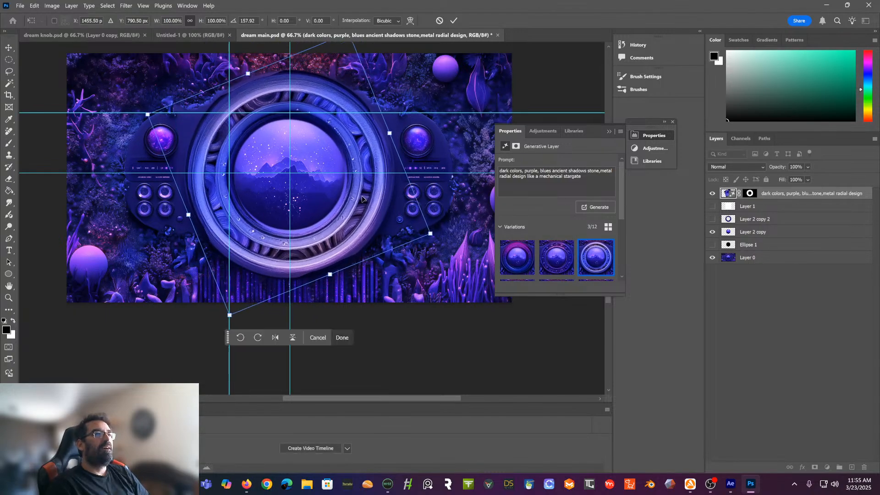
{"action": "key", "text": "Return"}
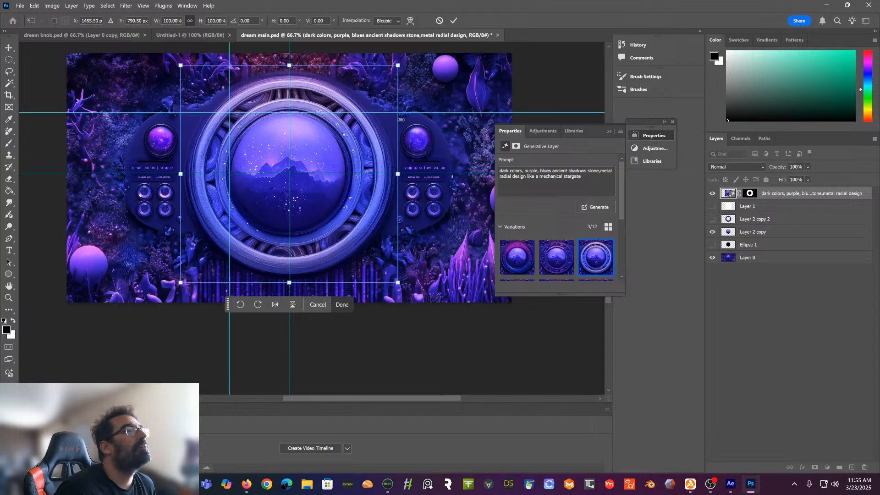
{"action": "left_click", "coordinate": [9, 53]}
{"action": "left_click", "coordinate": [8, 48]}
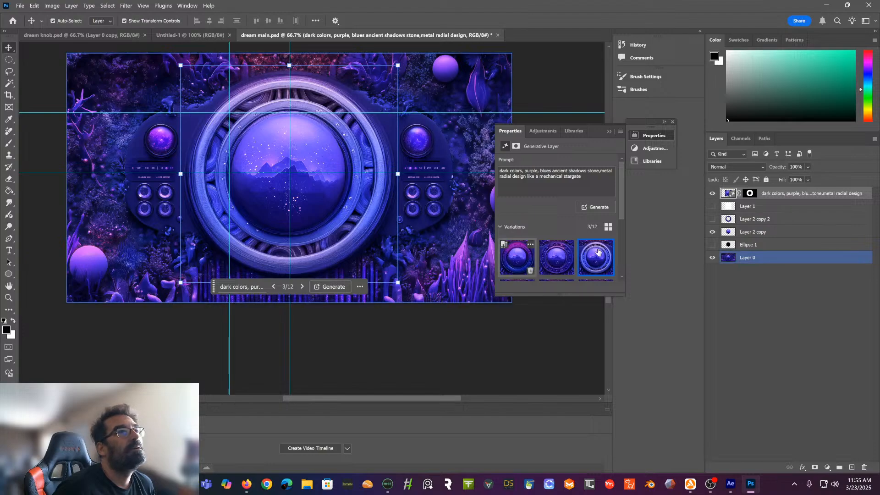
Select the generative ring layer's mask and try adjusting its density, ending at 100%
{"action": "left_click", "coordinate": [751, 194]}
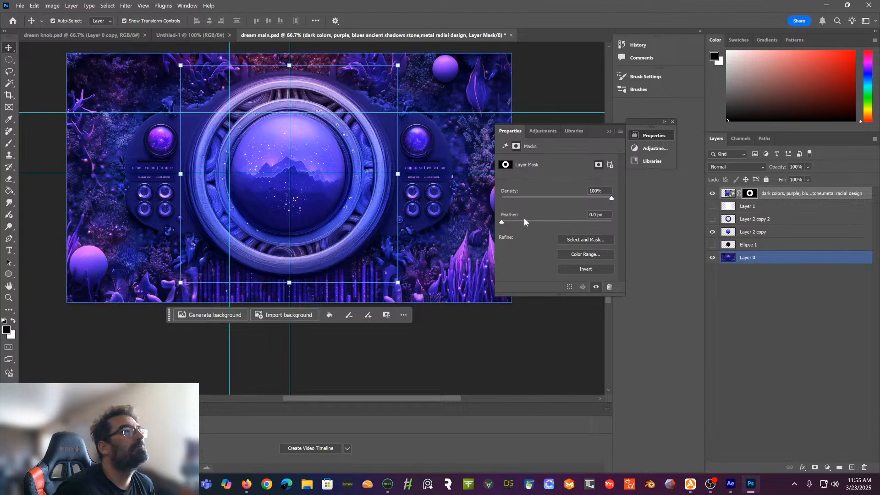
{"action": "scroll", "coordinate": [553, 221], "scroll_direction": "down", "scroll_amount": 3}
{"action": "scroll", "coordinate": [554, 221], "scroll_direction": "up", "scroll_amount": 4}
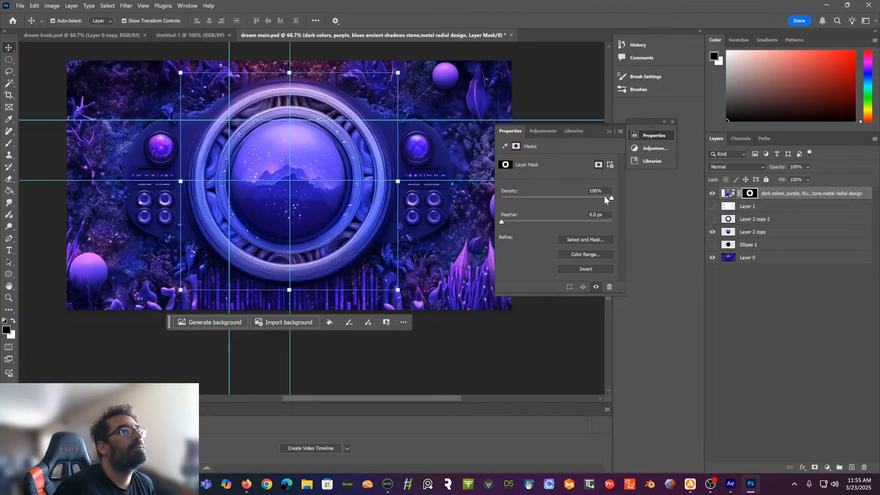
{"action": "left_click_drag", "start_coordinate": [583, 202], "coordinate": [637, 203]}
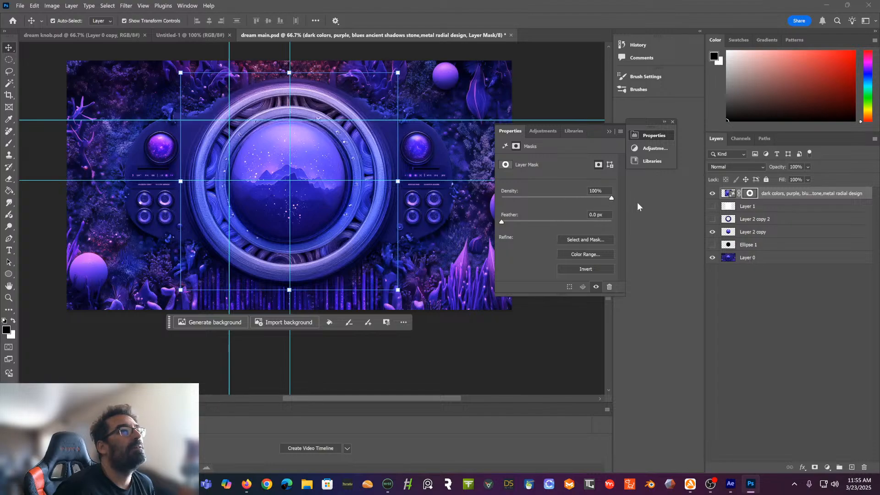
Try shifting the ring mask's edge by +55% and +25% in Select and Mask with the original shown for comparison
{"action": "left_click", "coordinate": [597, 240]}
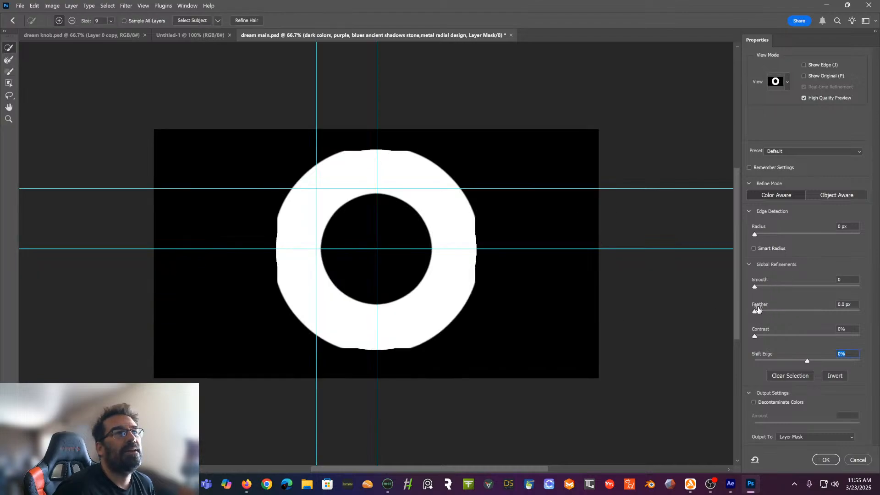
{"action": "left_click_drag", "start_coordinate": [807, 361], "coordinate": [834, 362]}
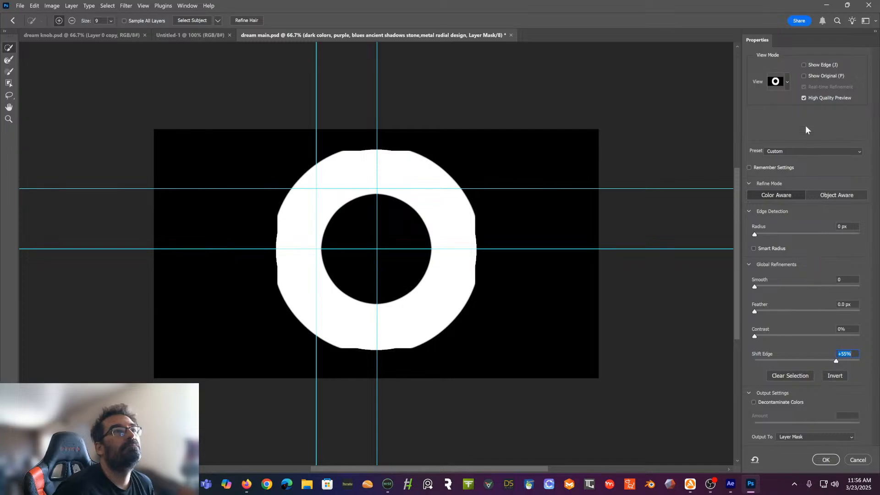
{"action": "left_click", "coordinate": [804, 76]}
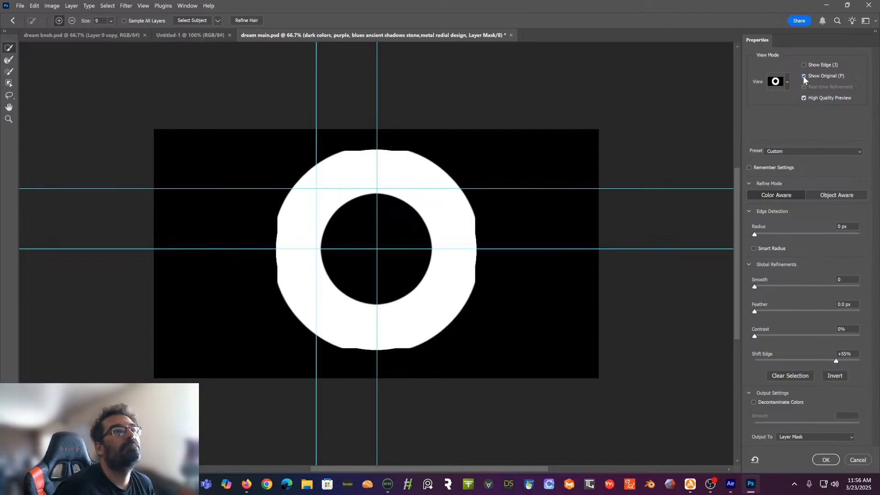
{"action": "left_click", "coordinate": [804, 77]}
{"action": "left_click", "coordinate": [778, 363]}
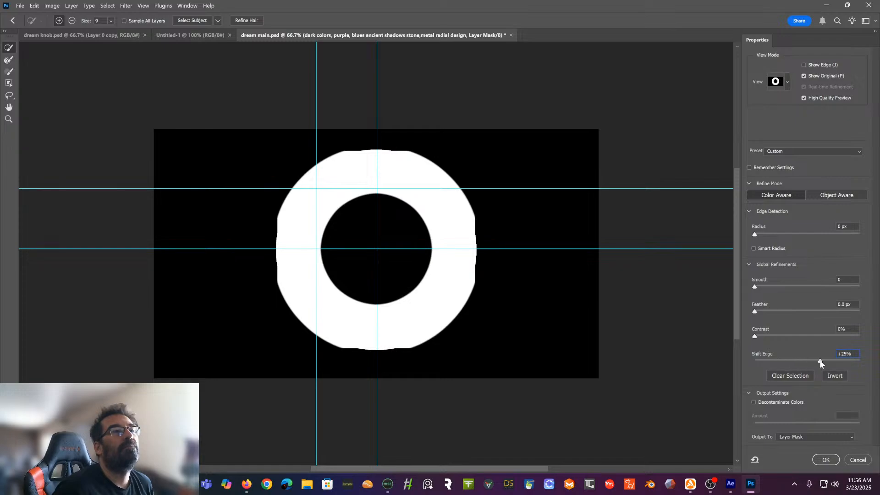
{"action": "left_click", "coordinate": [852, 457]}
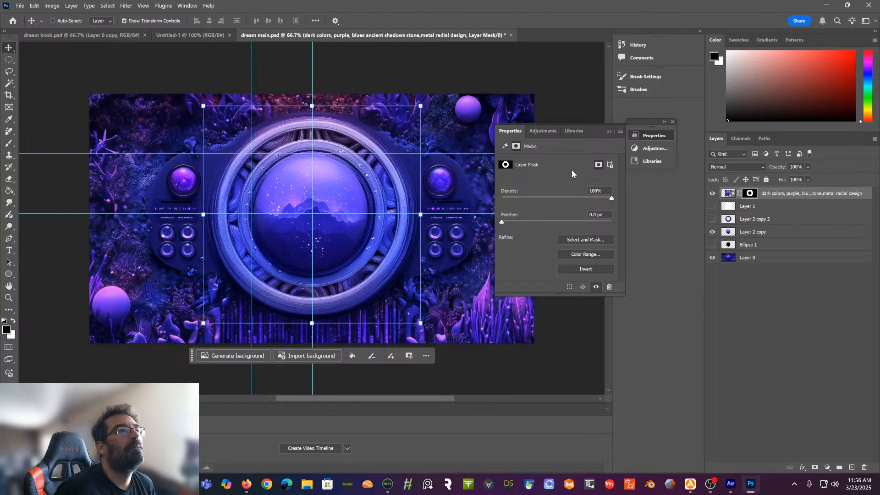
Target the generative ring layer instead of its mask and show its prompt and variations
{"action": "left_click", "coordinate": [555, 133]}
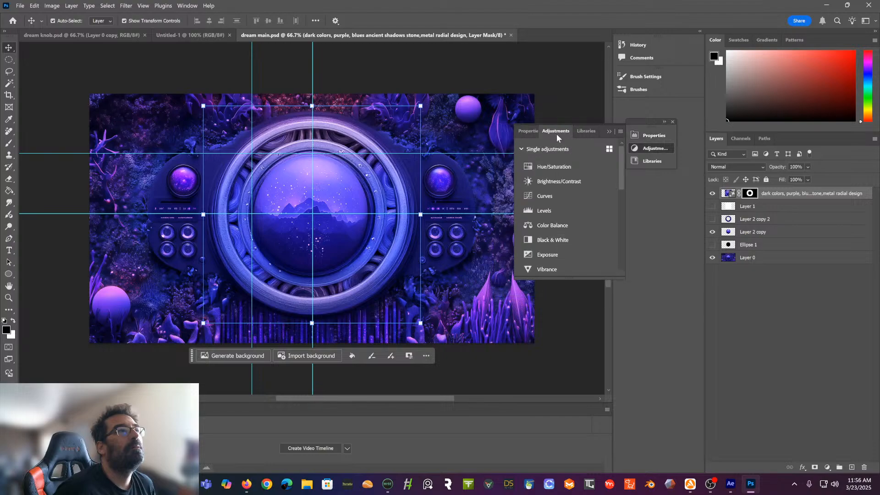
{"action": "left_click", "coordinate": [580, 132]}
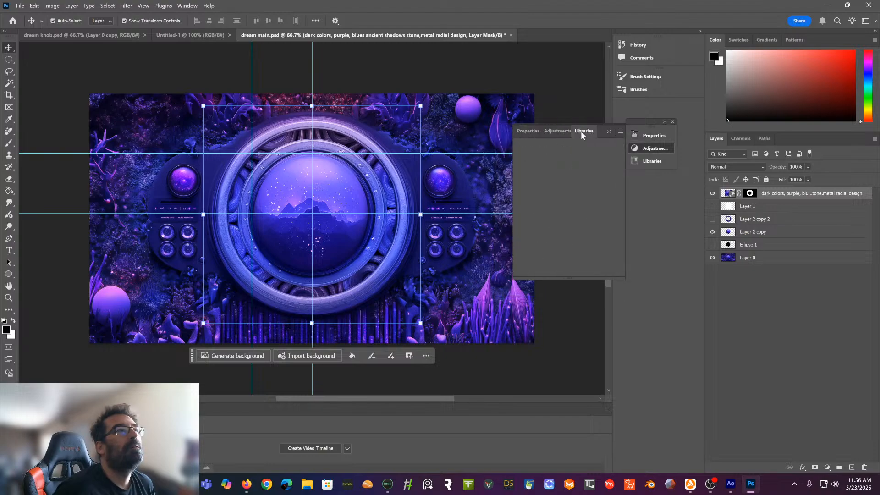
{"action": "left_click", "coordinate": [728, 194]}
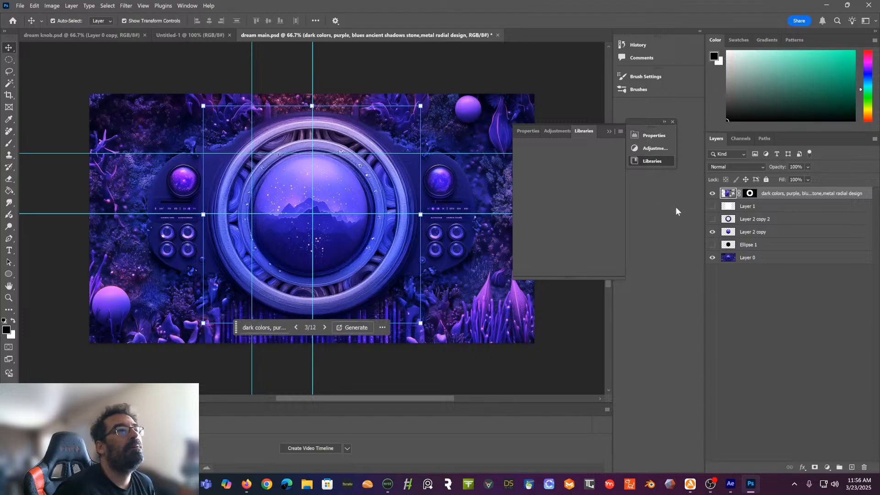
{"action": "left_click", "coordinate": [528, 132]}
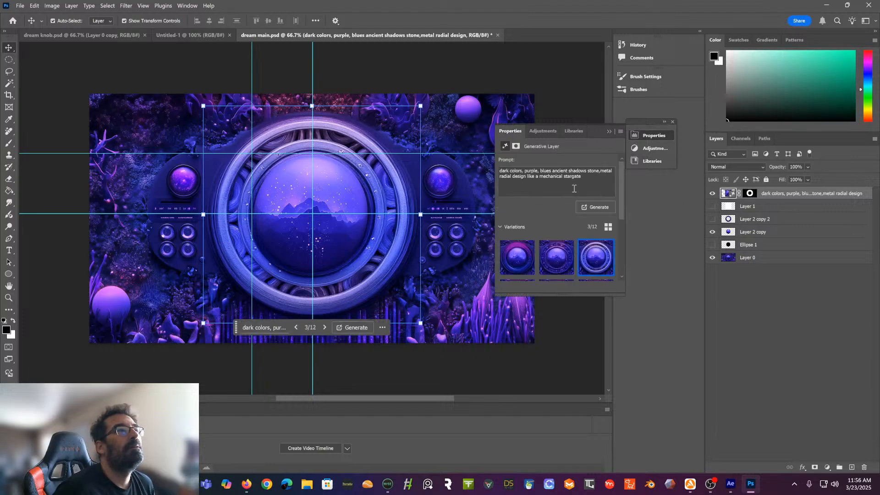
Switch the ring to the first mechanical stargate variation and try rotating it around the globe
{"action": "left_click", "coordinate": [519, 260]}
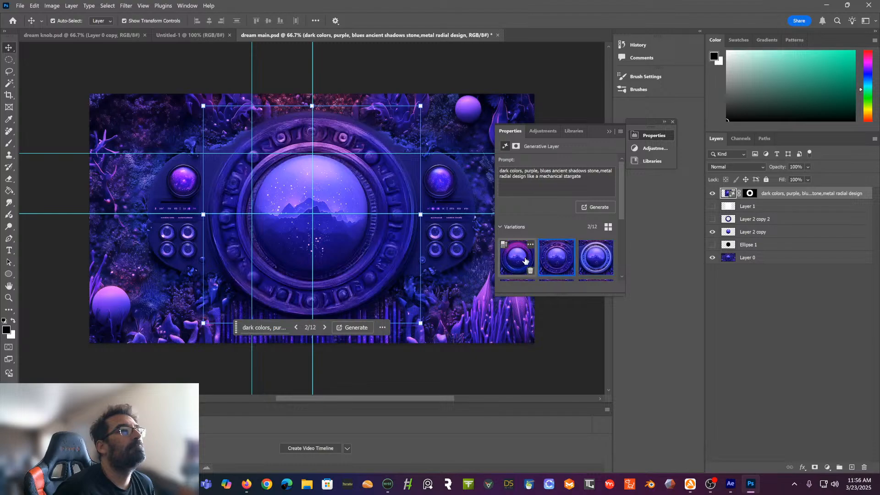
{"action": "left_click", "coordinate": [427, 153]}
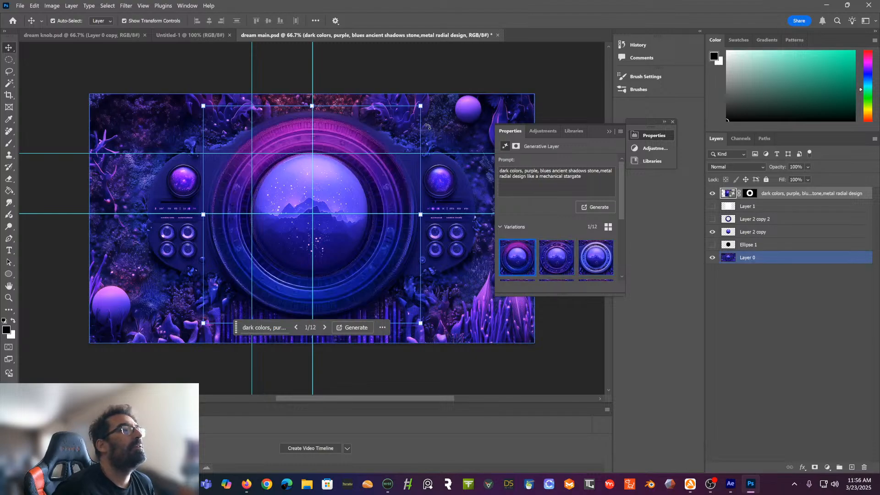
{"action": "left_click_drag", "start_coordinate": [428, 122], "coordinate": [250, 191]}
{"action": "key", "text": "ctrl+z"}
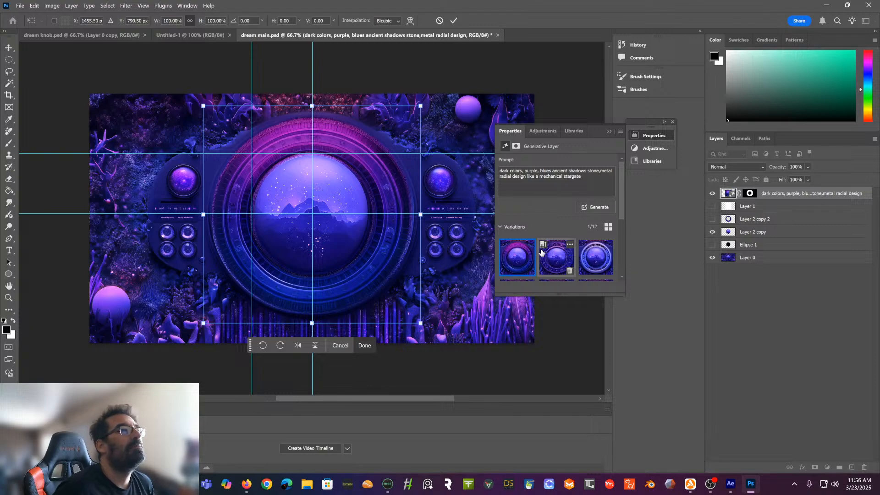
{"action": "left_click_drag", "start_coordinate": [624, 207], "coordinate": [614, 254]}
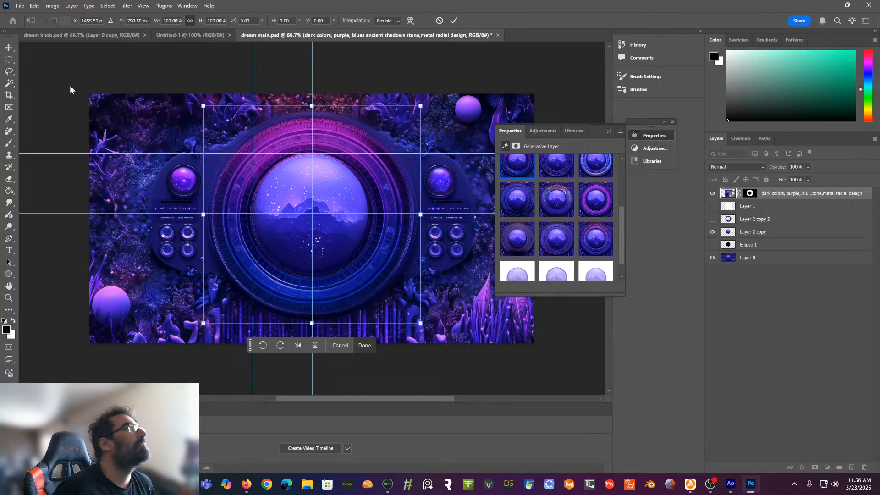
{"action": "key", "text": "Return"}
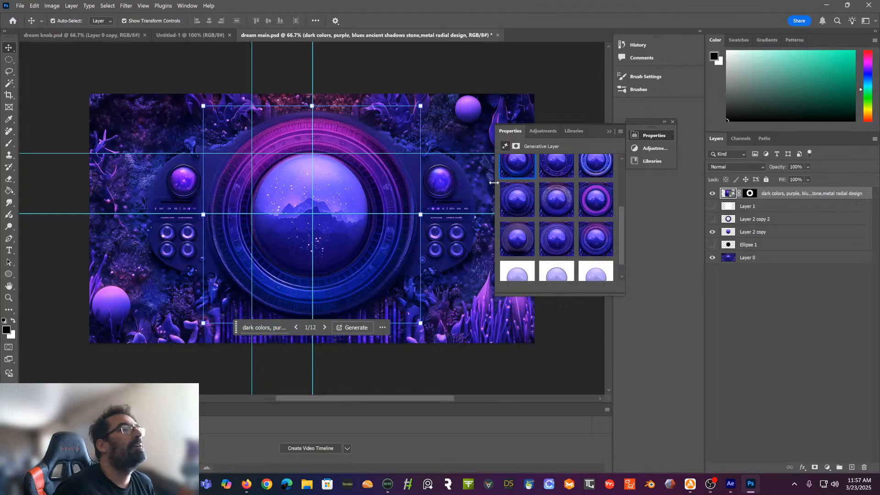
Switch the ring to the fourth variation and try rotating it by about -23° around the globe
{"action": "left_click", "coordinate": [522, 201]}
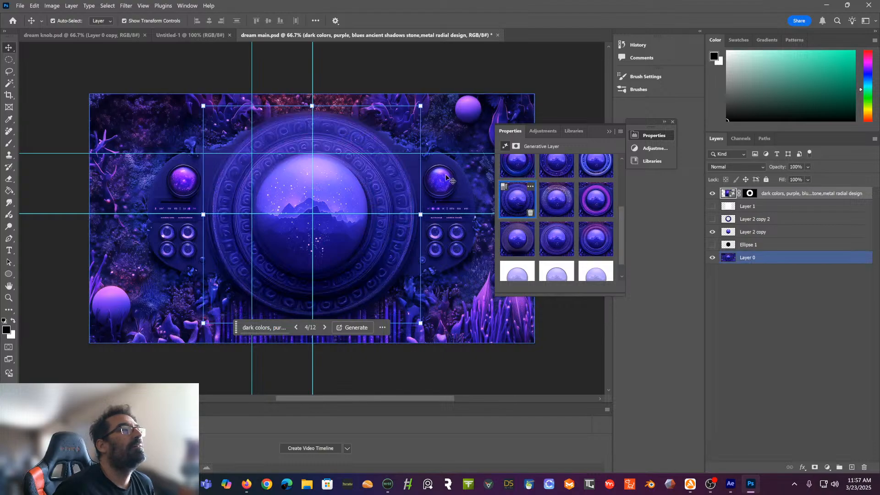
{"action": "left_click_drag", "start_coordinate": [426, 129], "coordinate": [383, 90]}
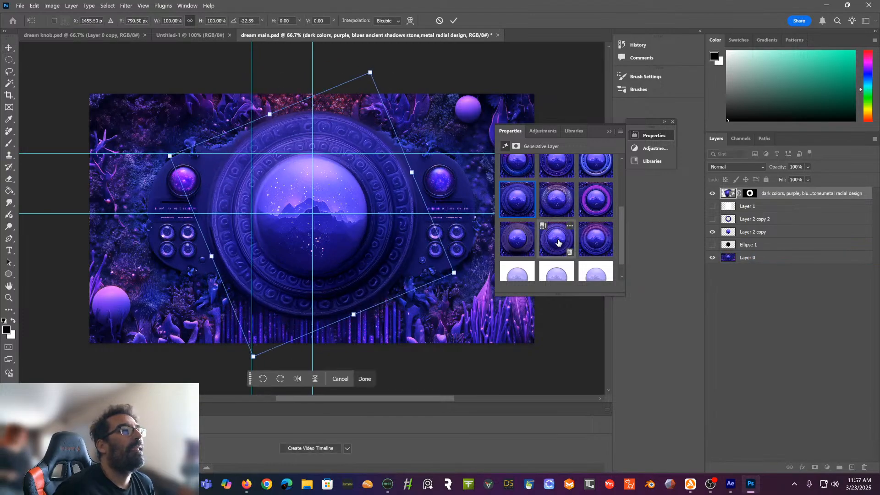
{"action": "key", "text": "ctrl+z"}
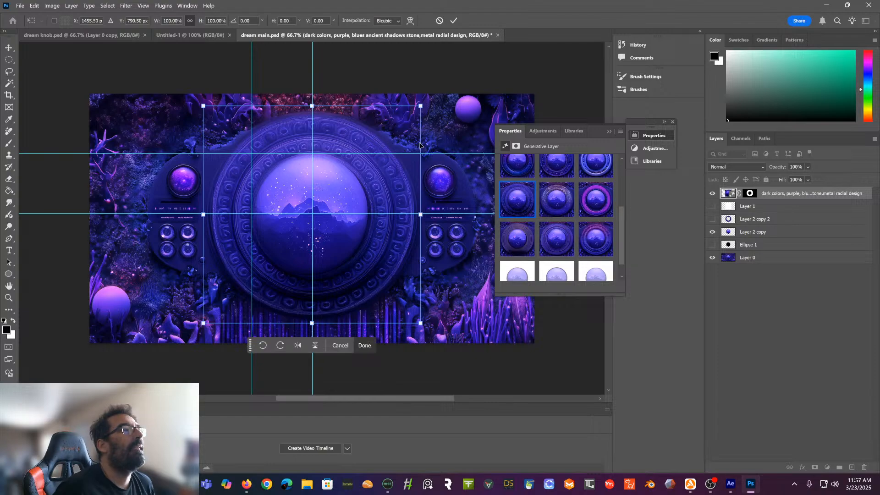
{"action": "left_click", "coordinate": [9, 47]}
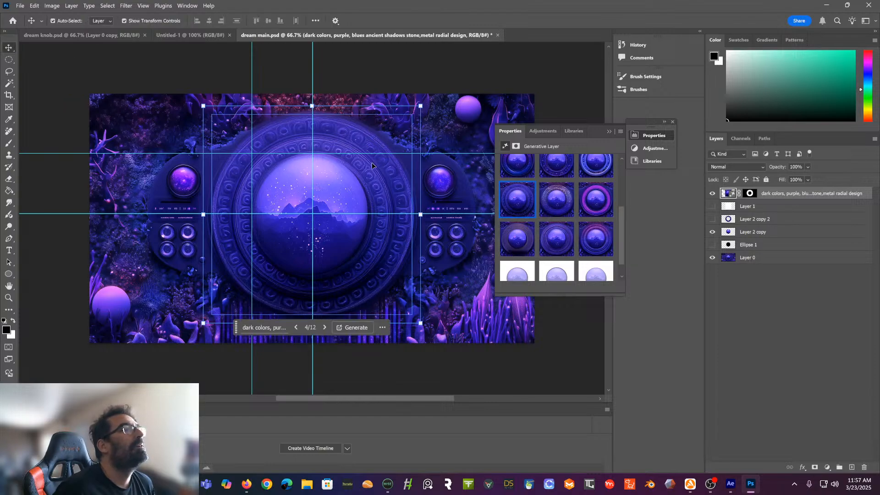
Try rotating the ring's fourth variation around the globe again
{"action": "left_click", "coordinate": [426, 123]}
{"action": "left_click_drag", "start_coordinate": [430, 134], "coordinate": [358, 272]}
{"action": "key", "text": "ctrl+z"}
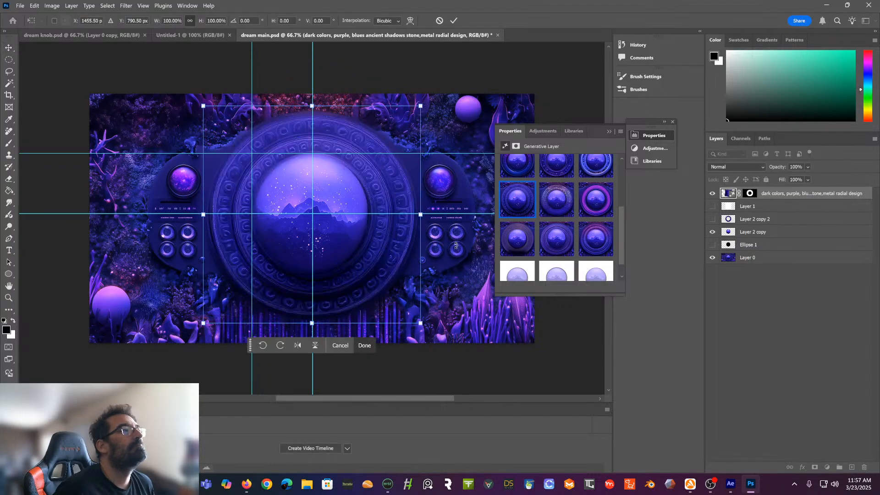
Add "no shadows" to the end of the ring's stargate prompt, generate new variations and preview the second and third
{"action": "mouse_move", "coordinate": [589, 209]}
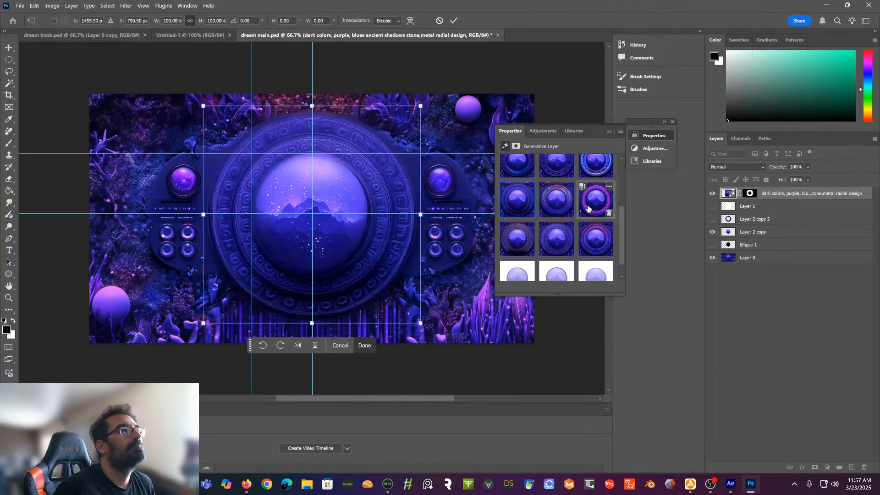
{"action": "scroll", "coordinate": [617, 235], "scroll_direction": "down", "scroll_amount": 1}
{"action": "left_click_drag", "start_coordinate": [621, 248], "coordinate": [615, 153]}
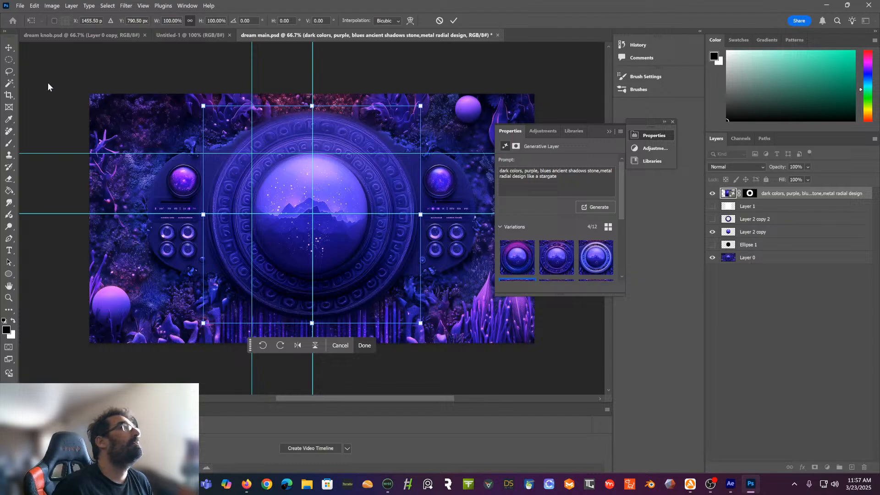
{"action": "left_click", "coordinate": [9, 47]}
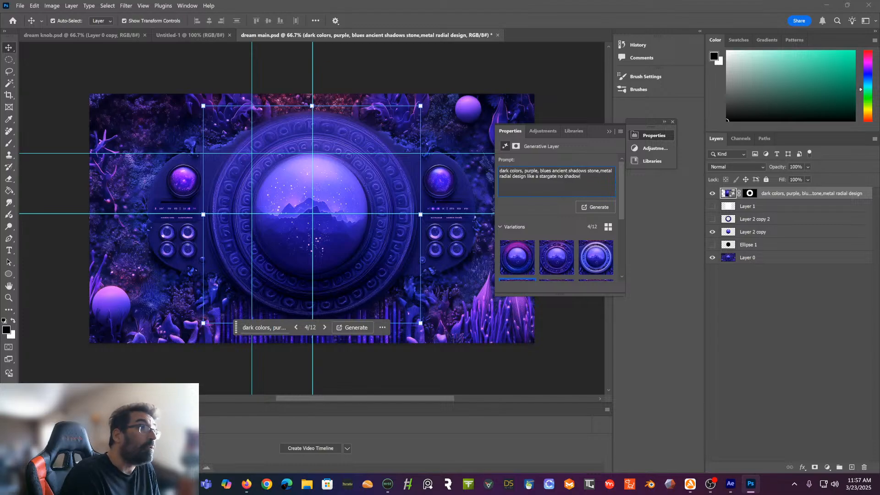
{"action": "left_click", "coordinate": [598, 208]}
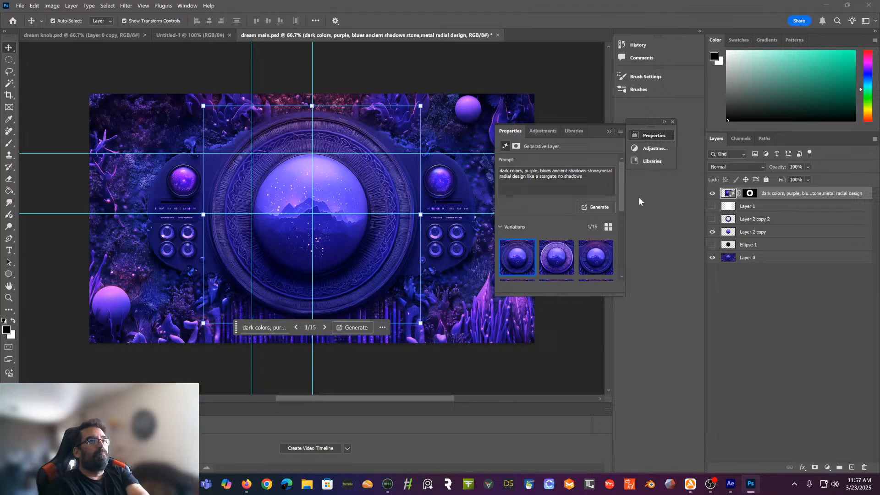
{"action": "left_click", "coordinate": [550, 255]}
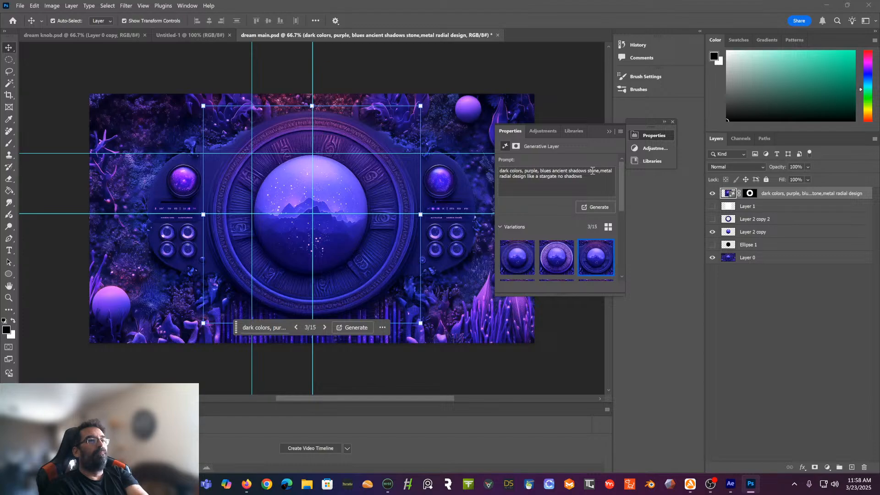
Change the ring prompt to "dark colors, purple, blues, metal radial design like a stargate no shadows", regenerate and preview the third variation
{"action": "left_click_drag", "start_coordinate": [600, 170], "coordinate": [542, 169]}
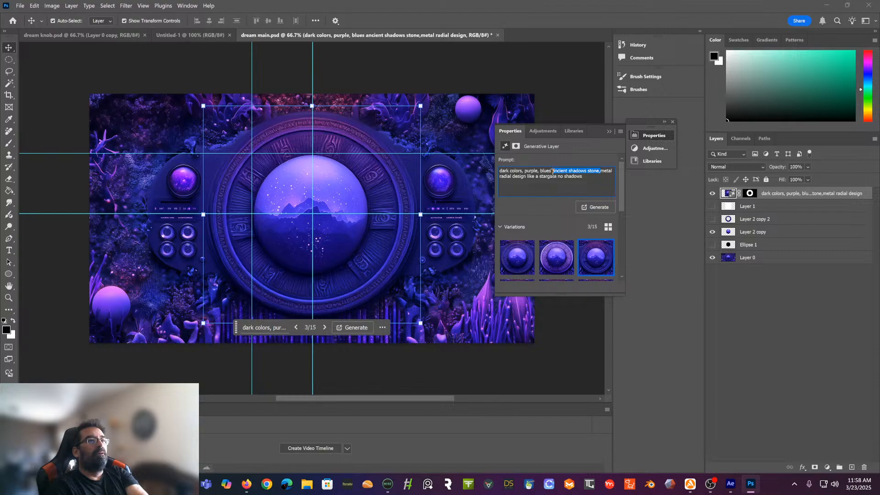
{"action": "key", "text": "BackSpace"}
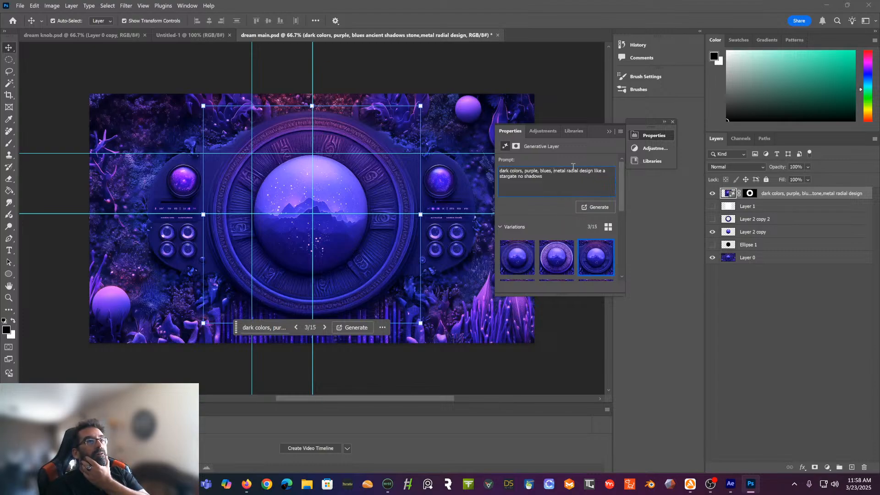
{"action": "left_click", "coordinate": [599, 207]}
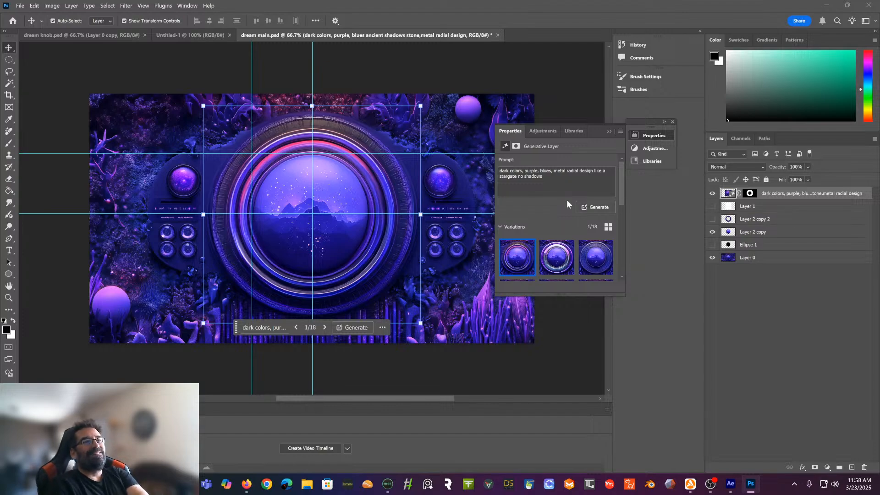
{"action": "left_click", "coordinate": [601, 262]}
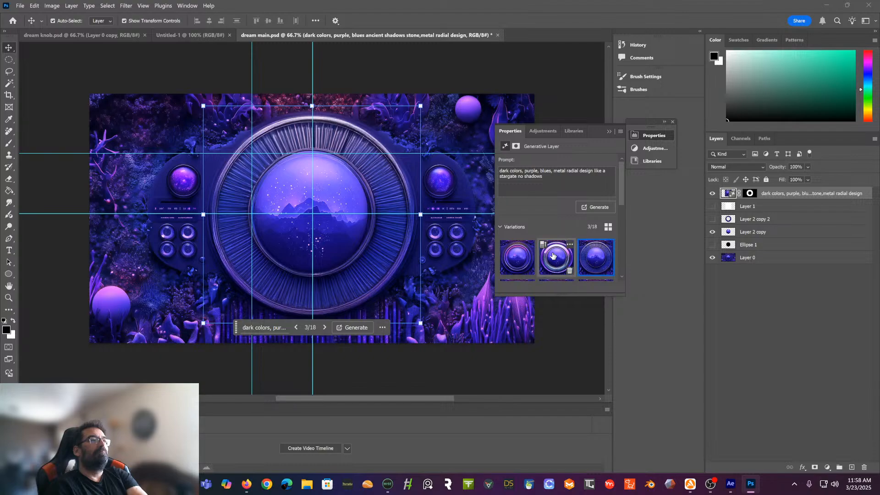
Switch the ring to the second metal variation and rotate it by about 46° around the globe
{"action": "left_click", "coordinate": [415, 117]}
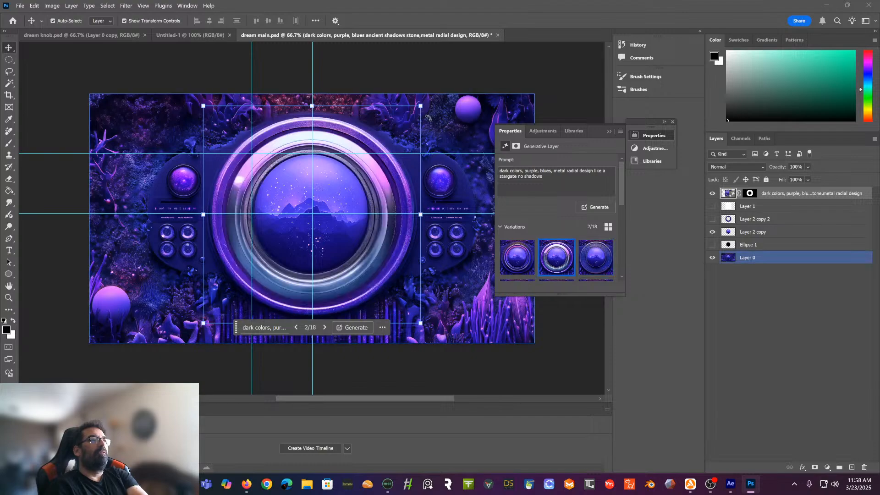
{"action": "left_click_drag", "start_coordinate": [428, 118], "coordinate": [407, 224]}
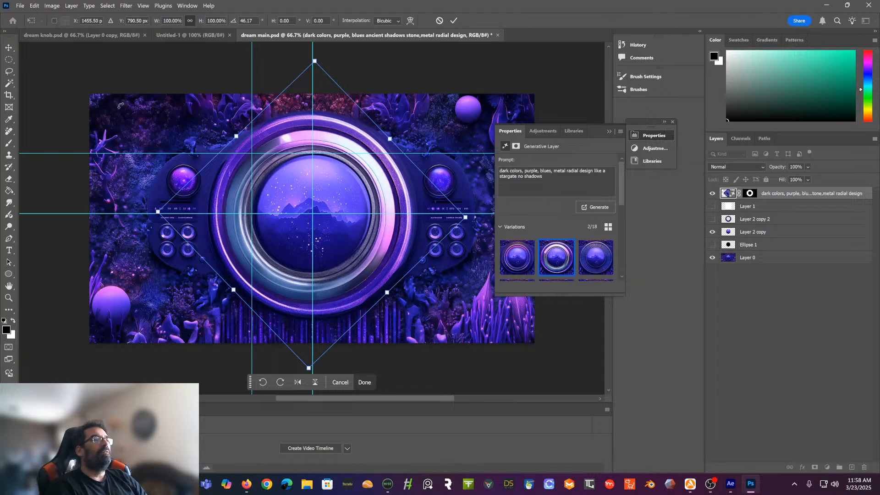
{"action": "left_click", "coordinate": [9, 48]}
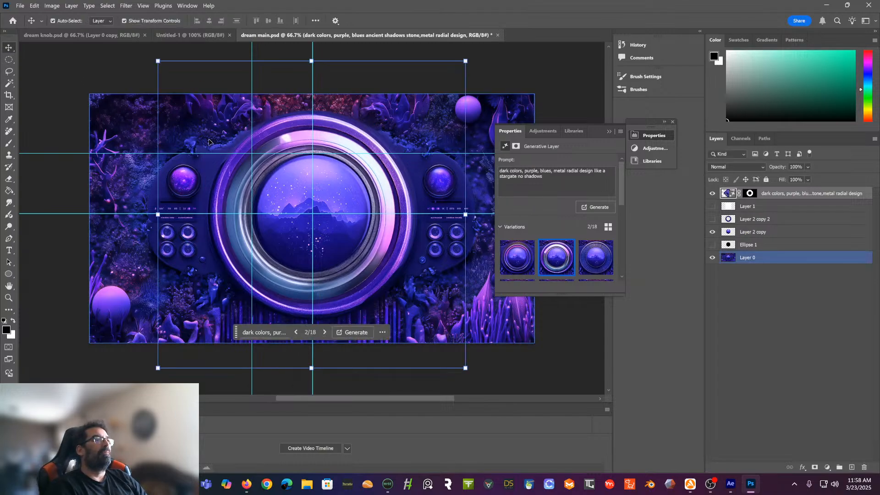
Add "perfect circle, " to the start of the ring's prompt and generate new variations
{"action": "left_click", "coordinate": [505, 172]}
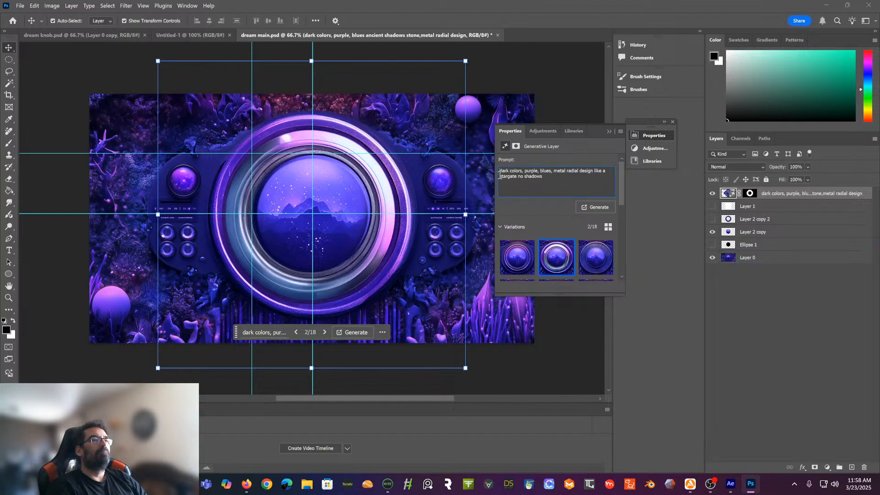
{"action": "type", "text": "perfe"}
{"action": "type", "text": "ct circ"}
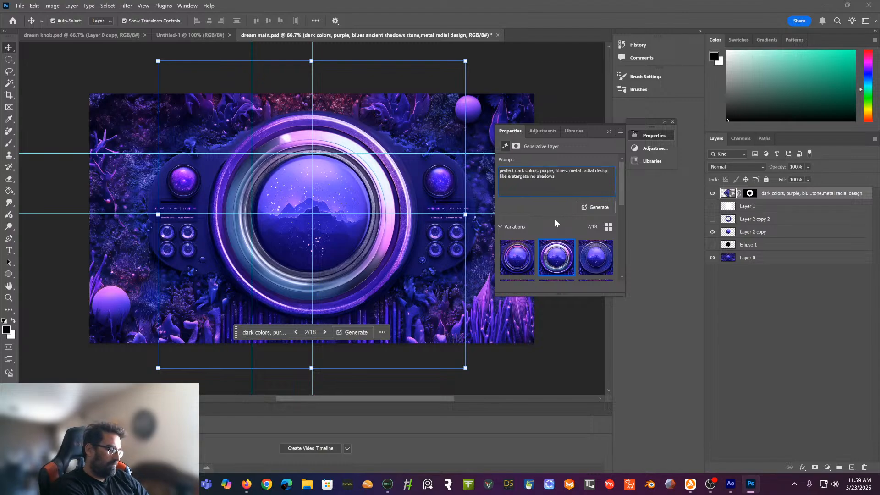
{"action": "type", "text": "l;e"}
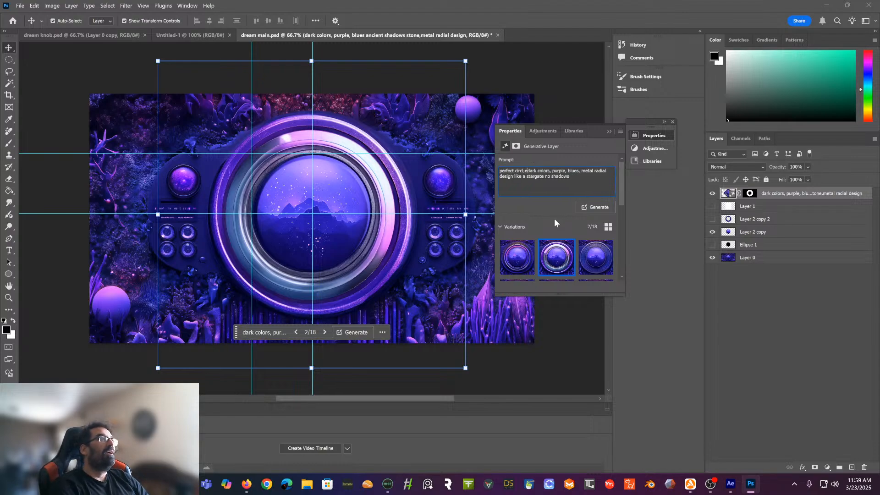
{"action": "left_click", "coordinate": [452, 95]}
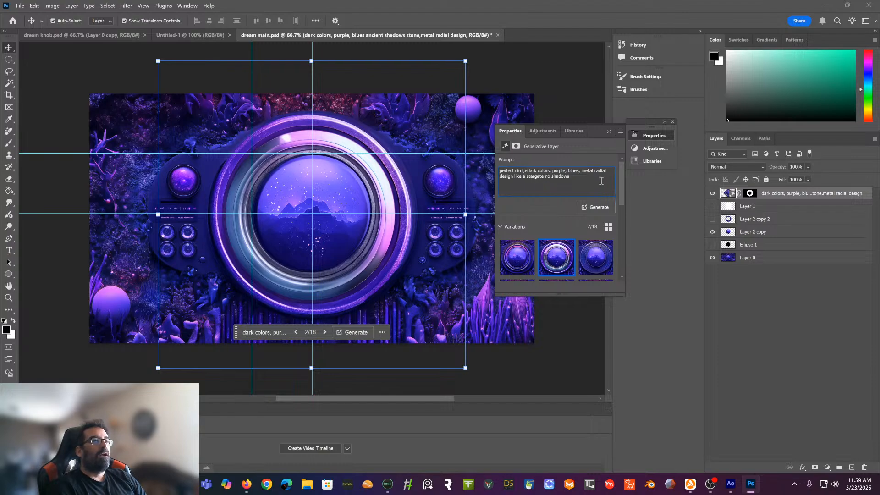
{"action": "key", "text": "BackSpace"}
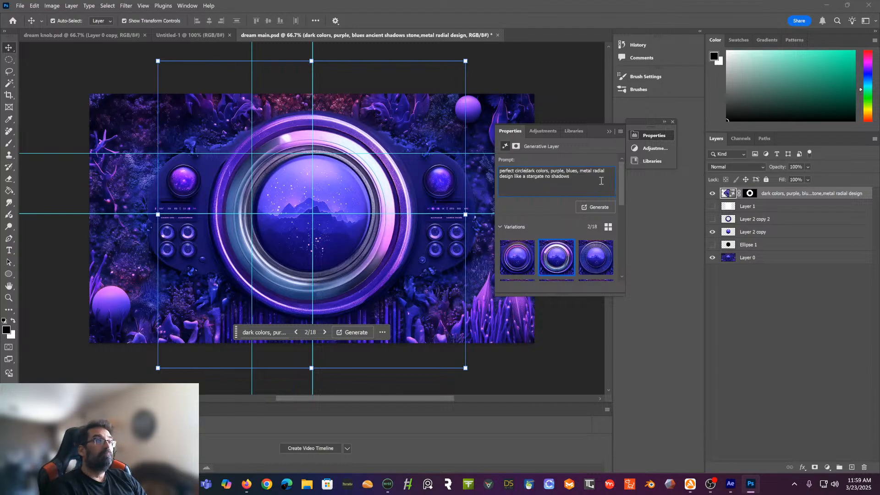
{"action": "type", "text": ","}
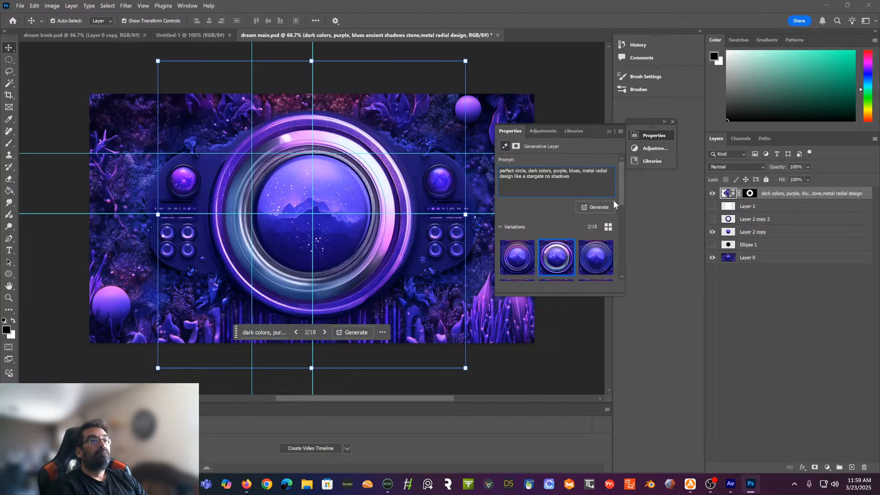
{"action": "left_click", "coordinate": [597, 206]}
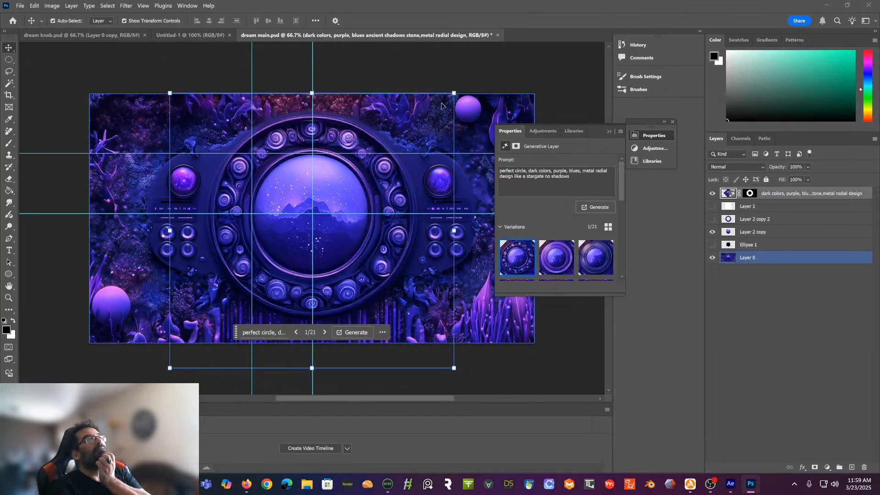
Preview the second and third perfect-circle variations and try rotating the third around the globe
{"action": "left_click", "coordinate": [559, 248]}
{"action": "left_click", "coordinate": [598, 258]}
{"action": "left_click", "coordinate": [405, 139]}
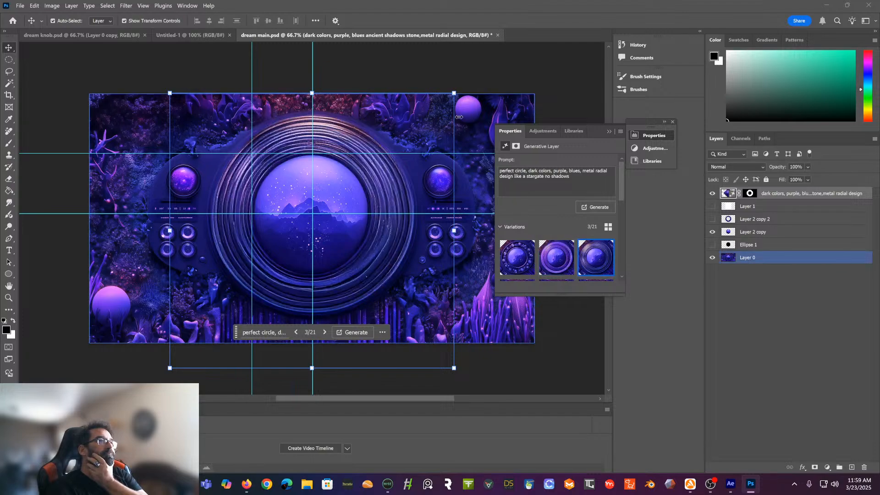
{"action": "left_click_drag", "start_coordinate": [462, 116], "coordinate": [414, 171]}
{"action": "key", "text": "ctrl+z"}
{"action": "key", "text": "ctrl+z"}
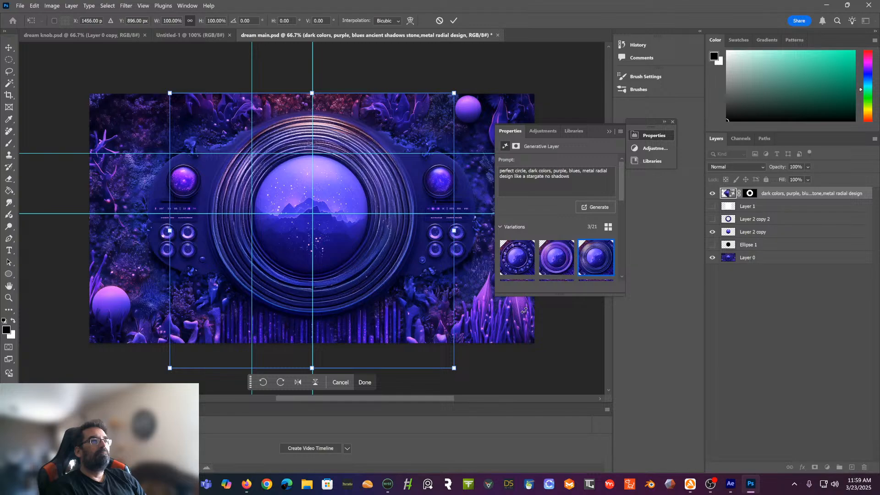
{"action": "left_click_drag", "start_coordinate": [622, 184], "coordinate": [618, 227]}
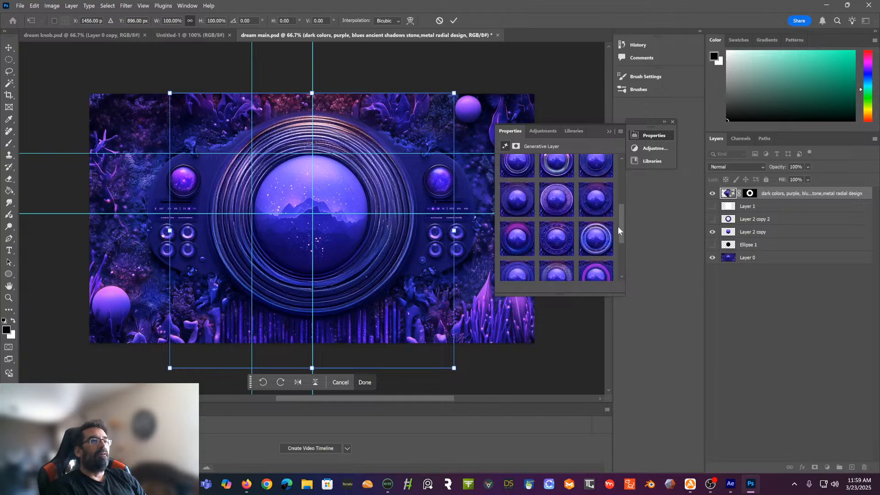
{"action": "left_click", "coordinate": [365, 382]}
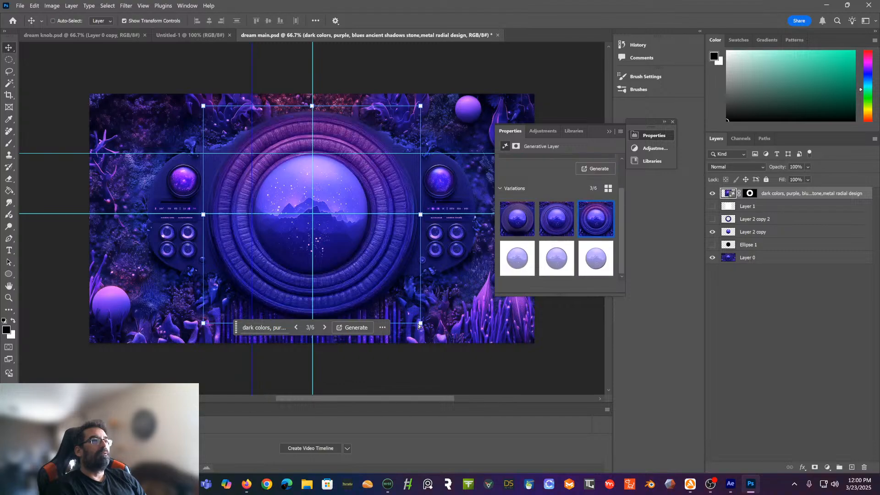
Undo the generative ring fills back to the ring selection on Layer 1, and hide Layer 2 copy 2
{"action": "key", "text": "ctrl+z"}
{"action": "key", "text": "ctrl+z"}
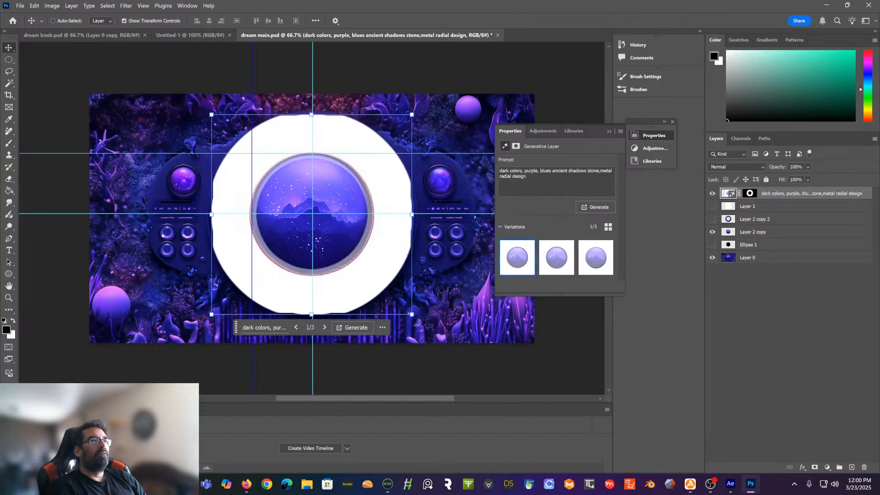
{"action": "key", "text": "ctrl+z"}
{"action": "key", "text": "ctrl+z"}
{"action": "key", "text": "ctrl+z"}
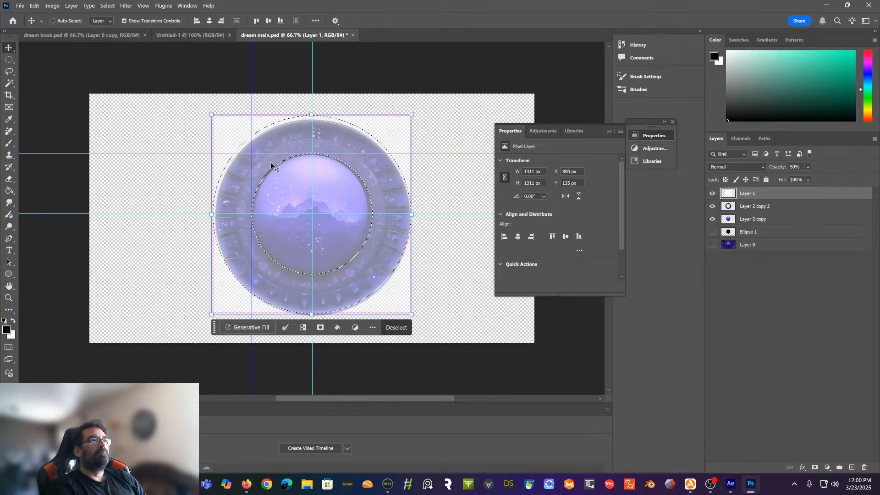
{"action": "left_click", "coordinate": [712, 207]}
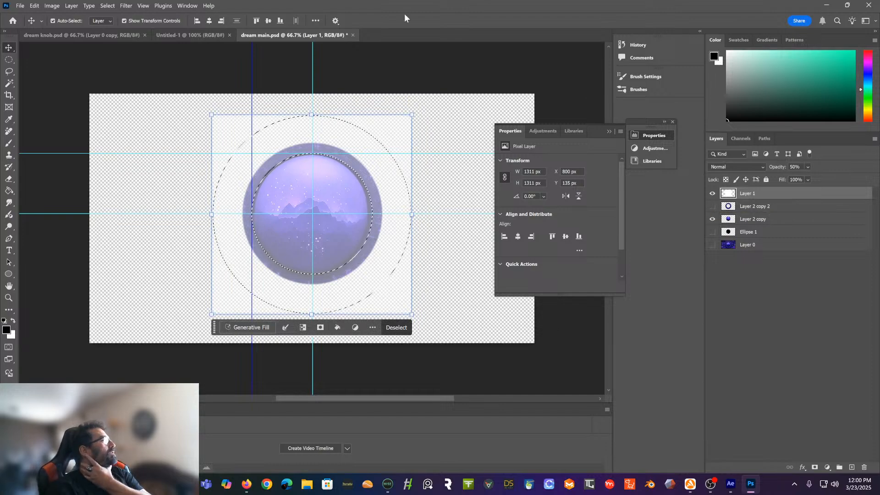
Fill the ring selection on Layer 1 with a medium blue and set the layer's opacity to 100%
{"action": "left_click", "coordinate": [10, 191]}
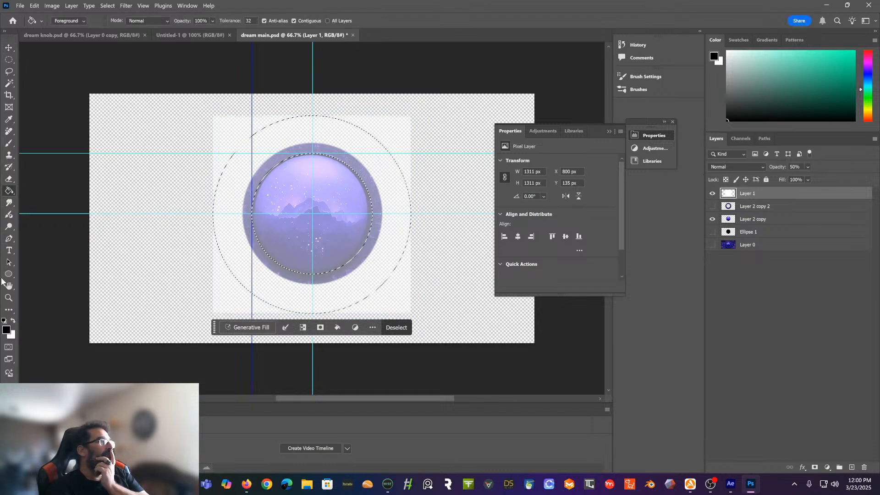
{"action": "left_click", "coordinate": [13, 321]}
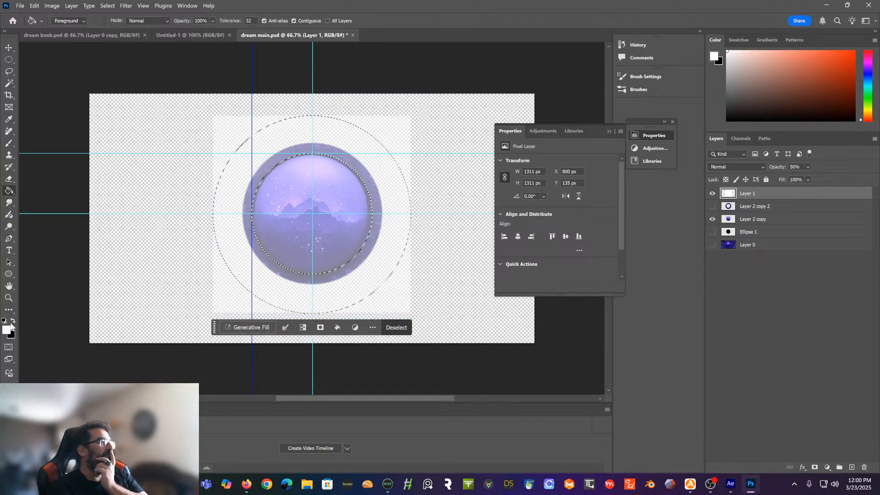
{"action": "left_click", "coordinate": [4, 322]}
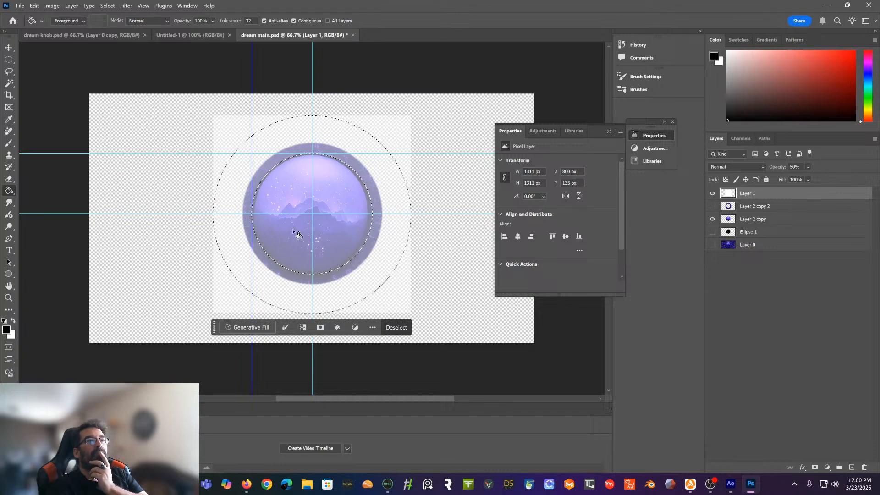
{"action": "left_click", "coordinate": [867, 77]}
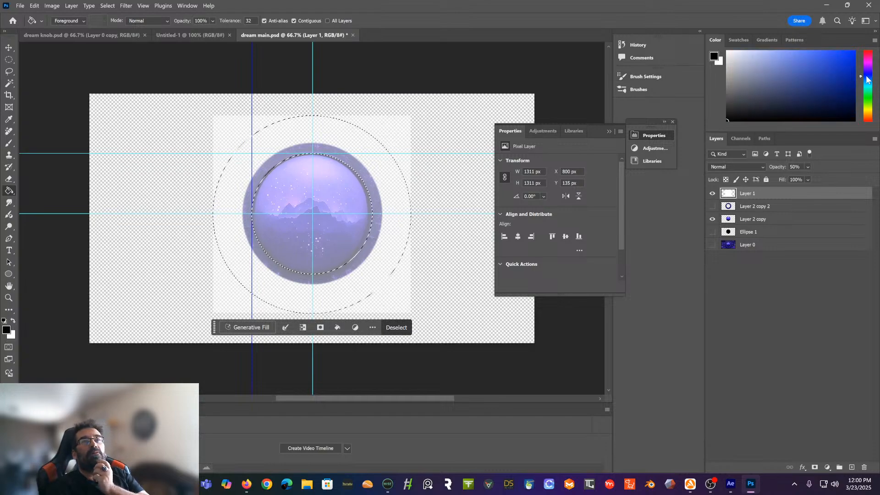
{"action": "left_click", "coordinate": [800, 83]}
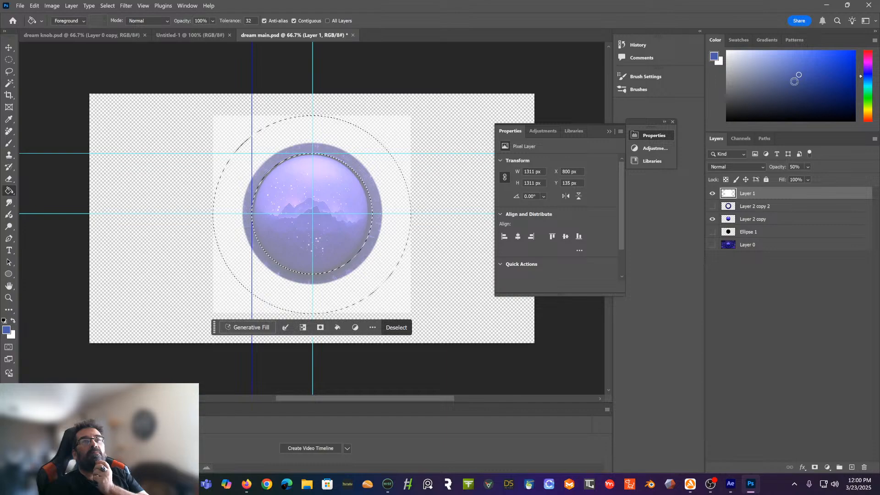
{"action": "left_click", "coordinate": [369, 151]}
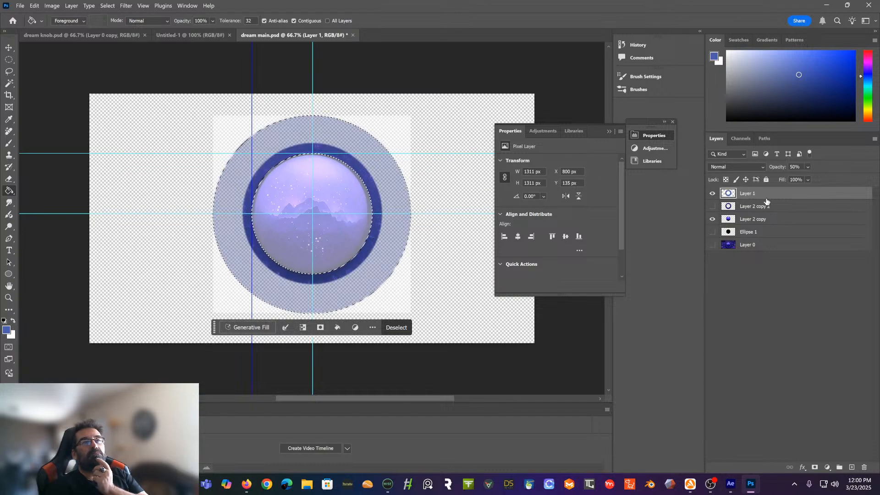
{"action": "left_click", "coordinate": [809, 166]}
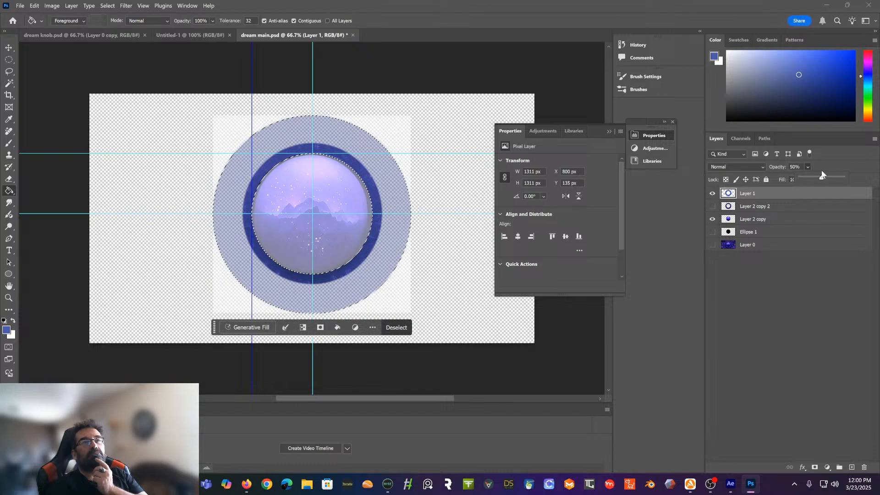
{"action": "left_click_drag", "start_coordinate": [822, 176], "coordinate": [845, 179]}
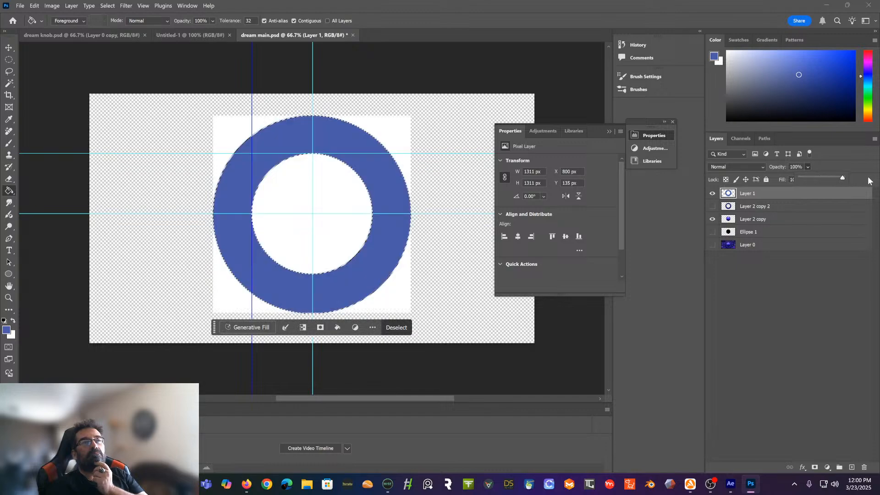
Clear the ring selection and toggle Layer 1's visibility off and on to check the blue ring
{"action": "left_click", "coordinate": [107, 5]}
{"action": "left_click", "coordinate": [115, 25]}
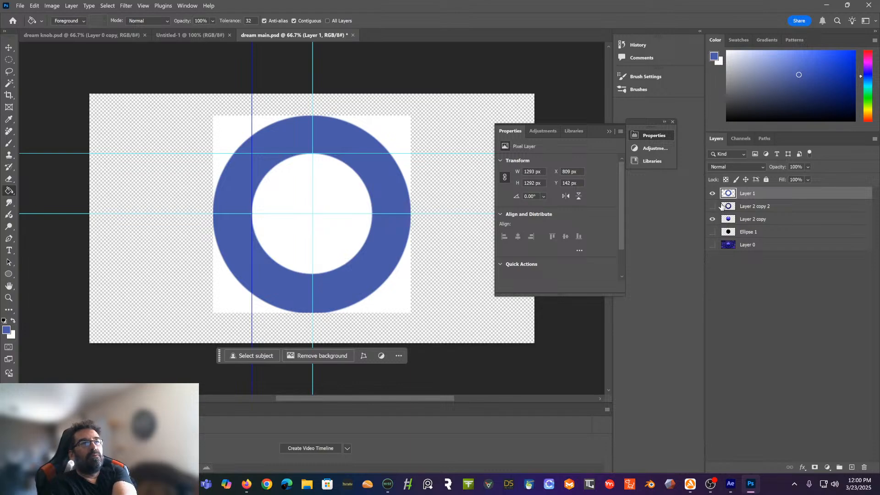
{"action": "left_click", "coordinate": [712, 193]}
{"action": "left_click", "coordinate": [713, 194]}
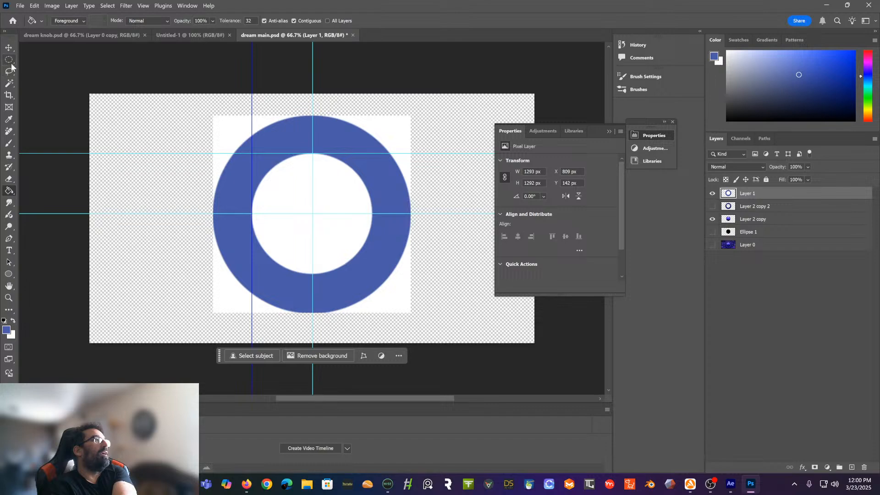
Delete the white areas inside the blue ring and at the four corners around it on Layer 1 using the Magic Wand
{"action": "left_click", "coordinate": [9, 83]}
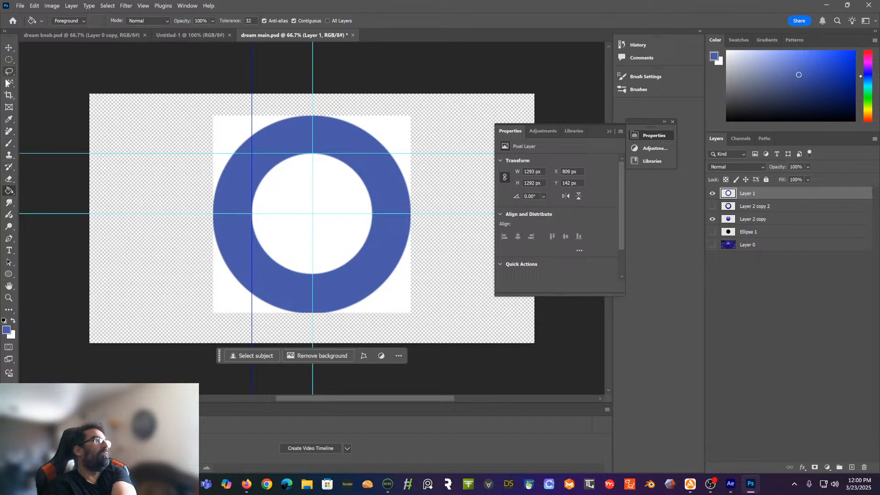
{"action": "left_click", "coordinate": [265, 203]}
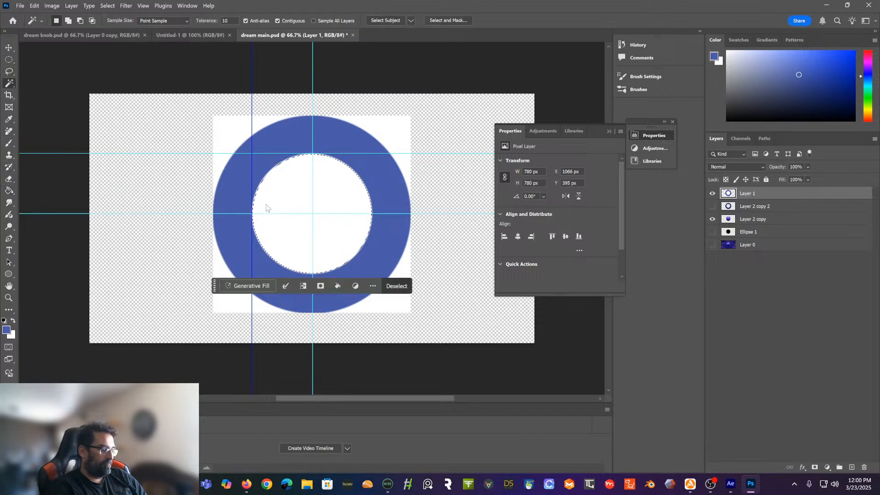
{"action": "left_click", "coordinate": [237, 132]}
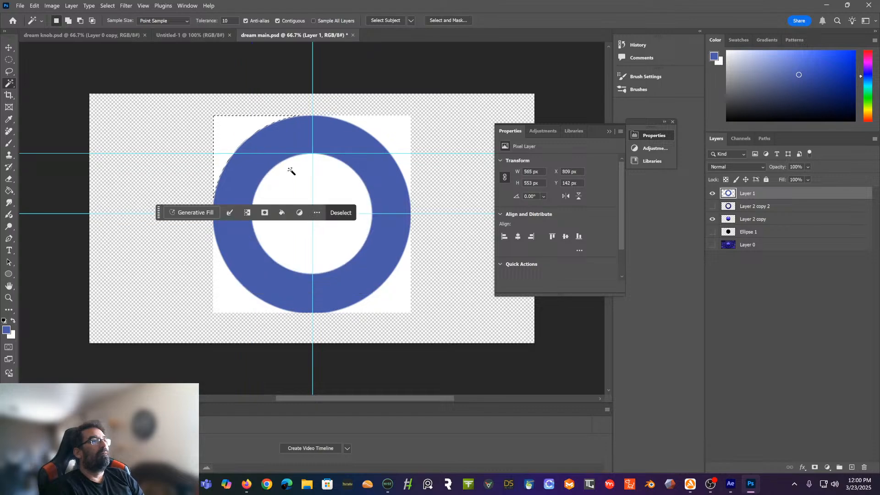
{"action": "key", "text": "Delete"}
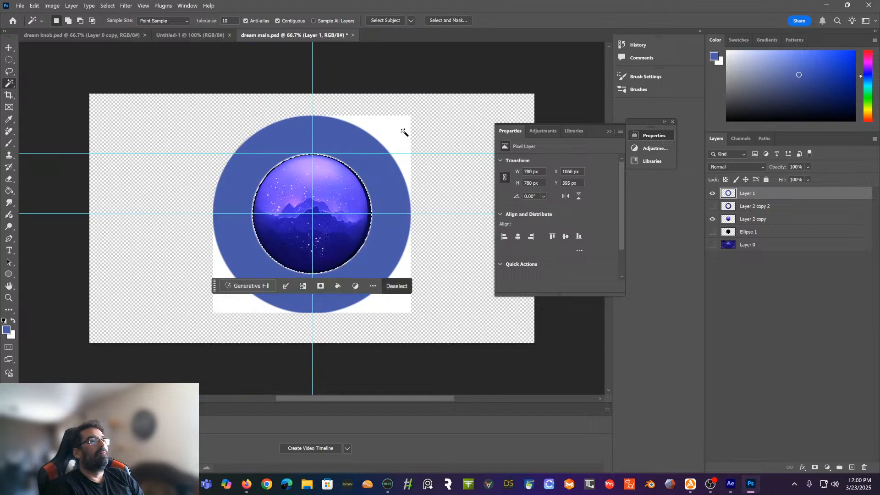
{"action": "left_click", "coordinate": [403, 135]}
{"action": "key", "text": "Delete"}
{"action": "left_click", "coordinate": [398, 307]}
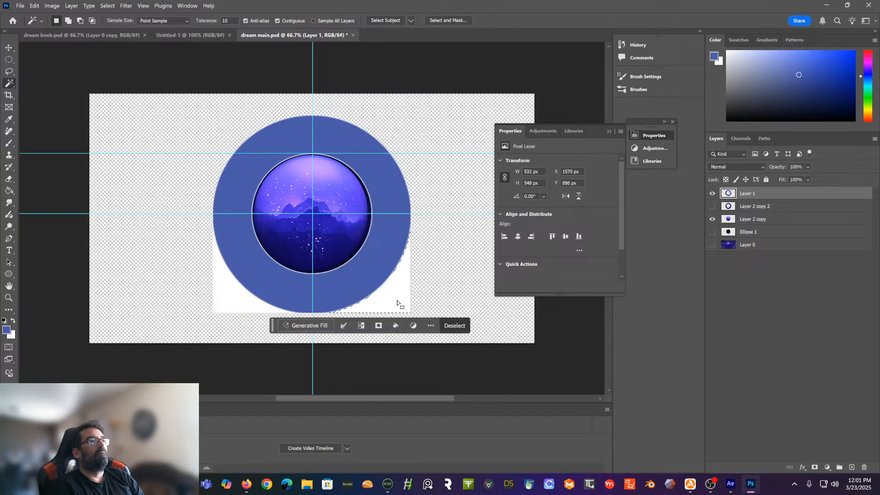
{"action": "key", "text": "Delete"}
{"action": "left_click", "coordinate": [239, 304]}
{"action": "key", "text": "Delete"}
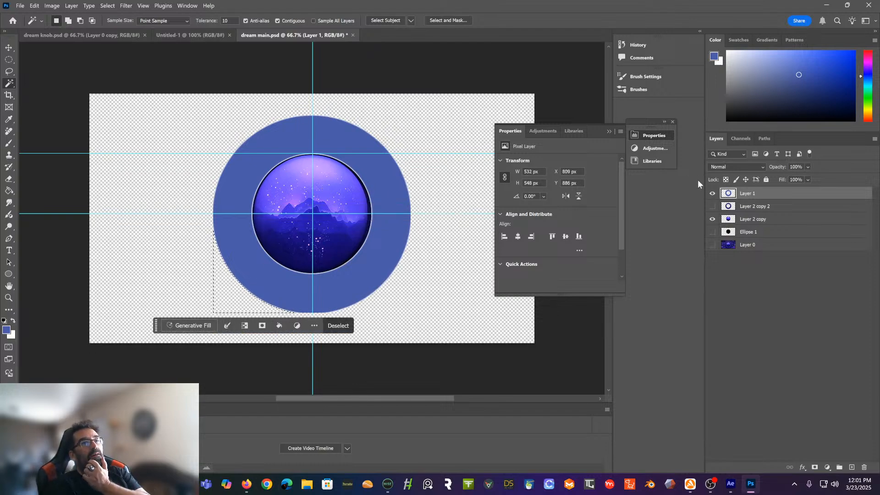
Clear the corner selection and select the blue ring on Layer 1 with the Magic Wand
{"action": "left_click", "coordinate": [111, 8]}
{"action": "left_click", "coordinate": [119, 26]}
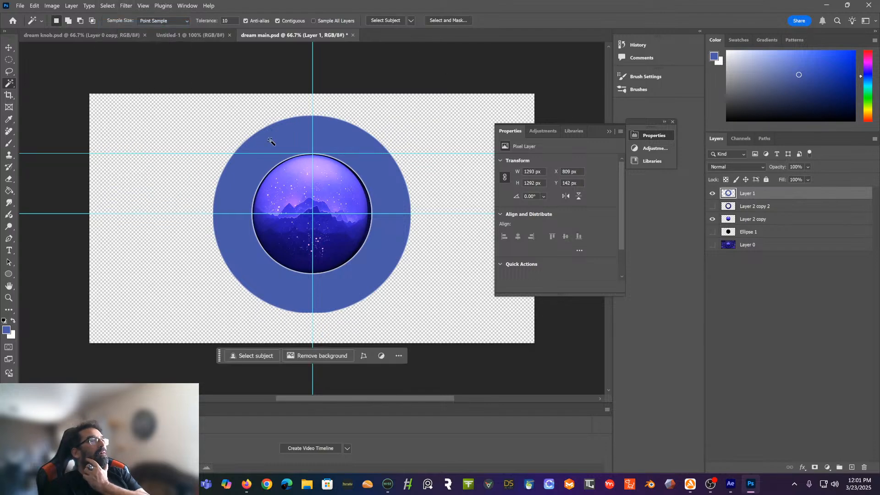
{"action": "left_click", "coordinate": [271, 142]}
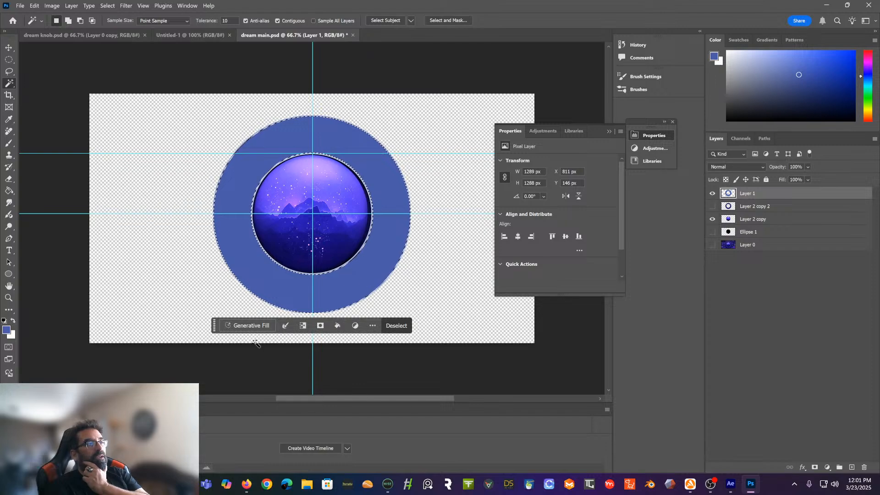
Generate a fill for the selected ring with the prompt "starrgatge radial design, blues, greys, tech"
{"action": "left_click", "coordinate": [254, 326]}
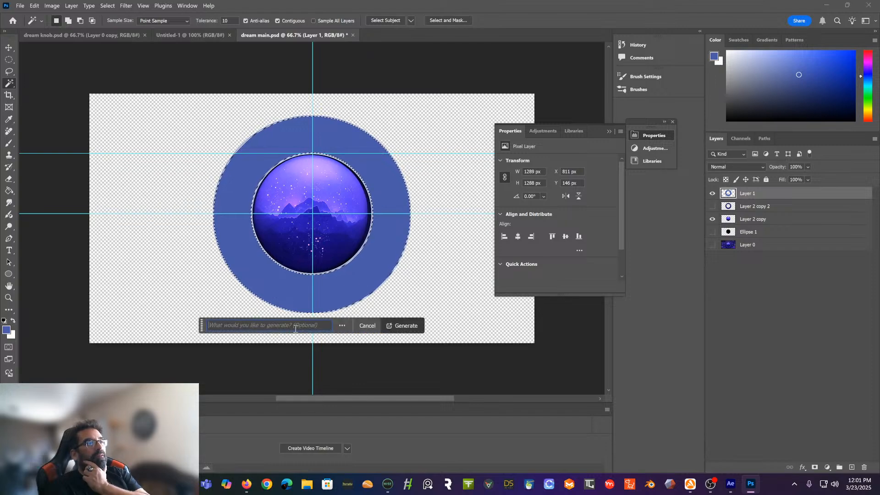
{"action": "type", "text": "starrgat"}
{"action": "key", "text": "BackSpace"}
{"action": "type", "text": "rga"}
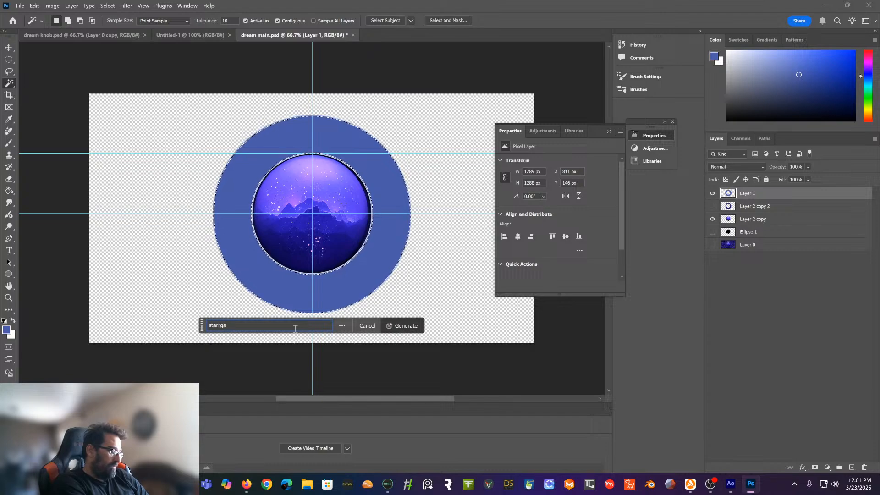
{"action": "type", "text": "tge rai"}
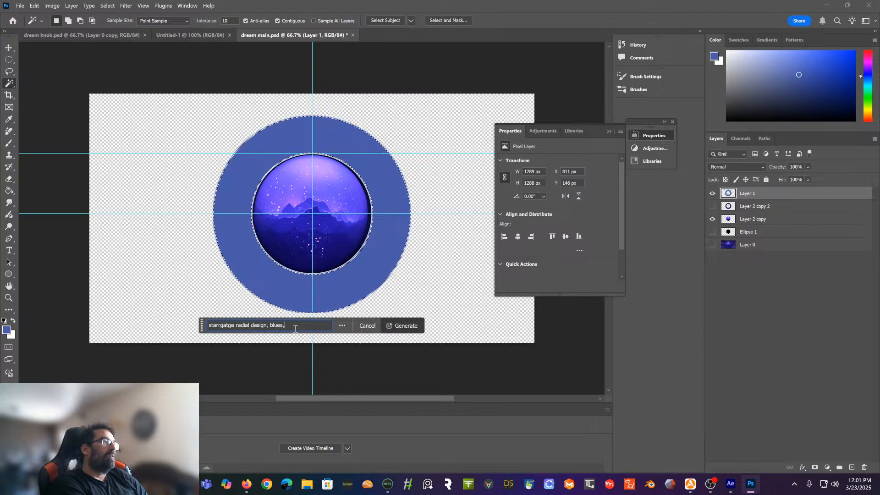
{"action": "type", "text": "grye"}
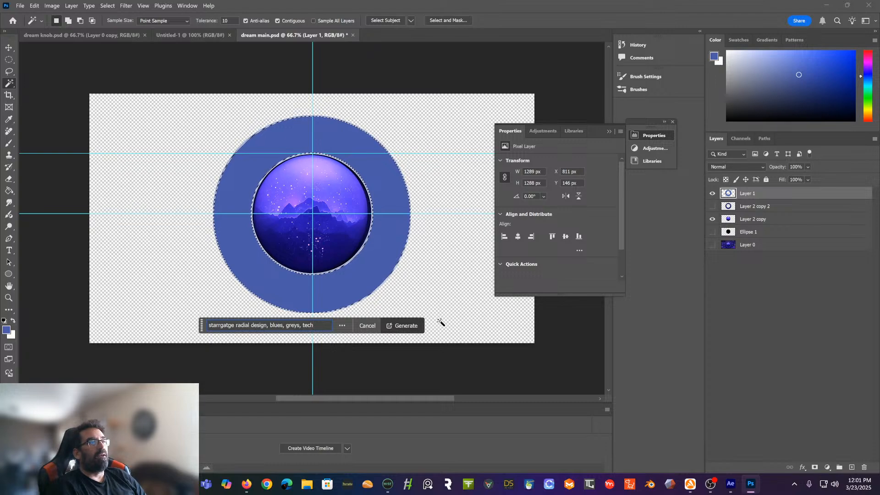
{"action": "left_click", "coordinate": [405, 326]}
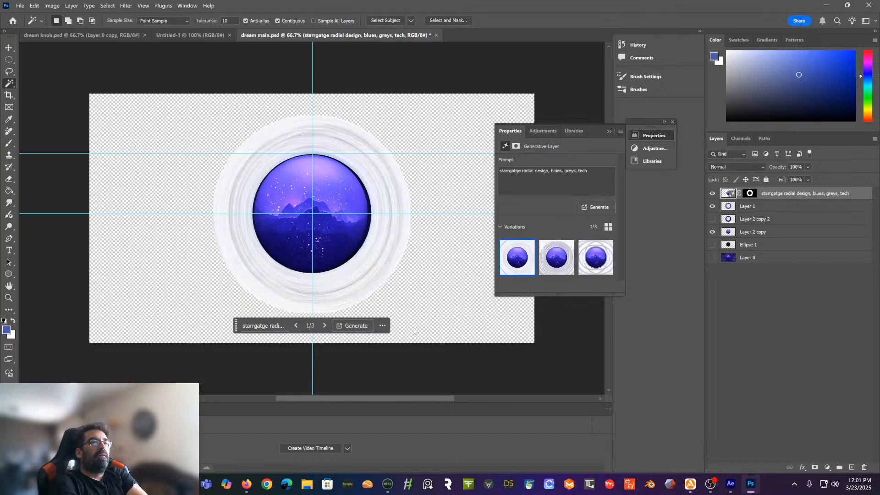
Compare the ring's three variations, viewing the first over the Layer 0 background, and undo the generative fill
{"action": "left_click", "coordinate": [561, 265]}
{"action": "left_click", "coordinate": [597, 261]}
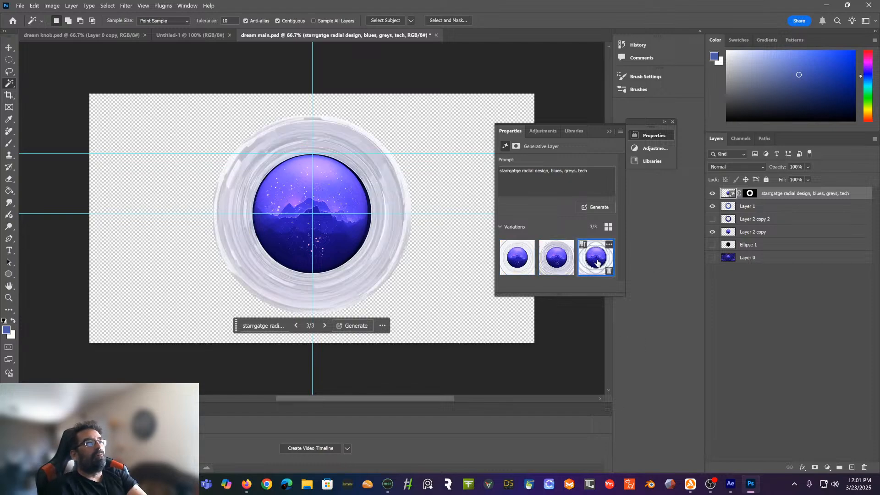
{"action": "left_click", "coordinate": [516, 254]}
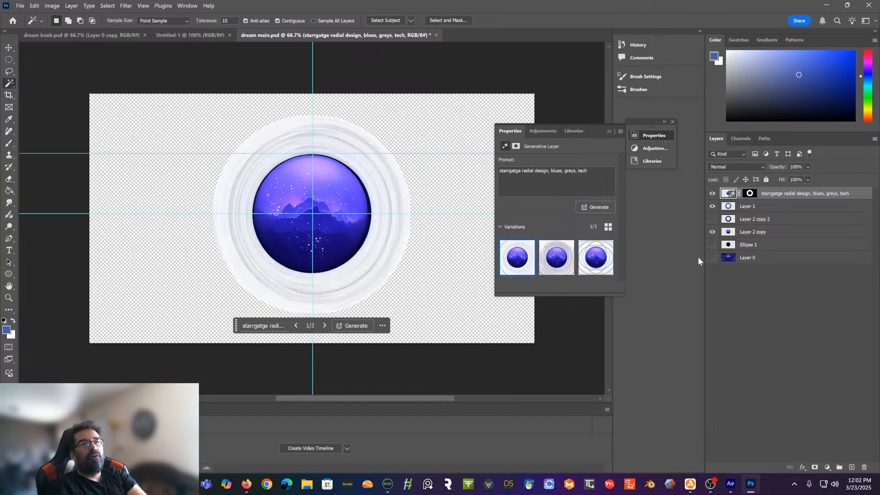
{"action": "left_click", "coordinate": [712, 258]}
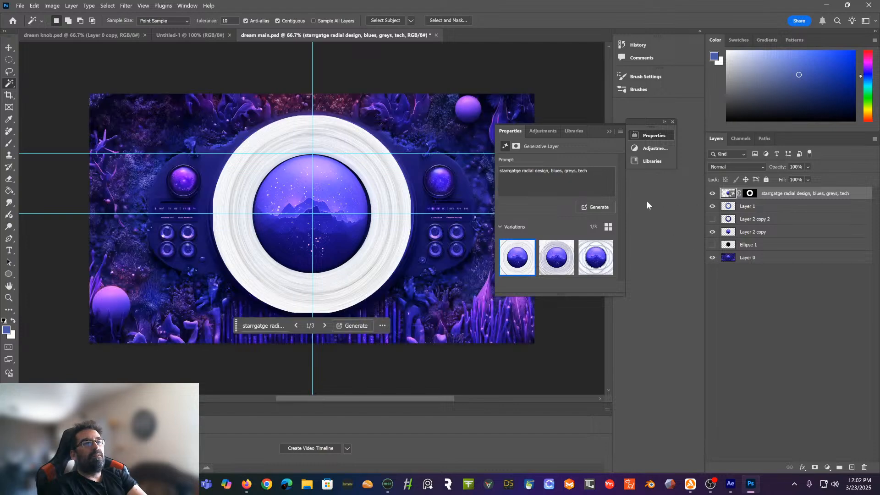
{"action": "key", "text": "ctrl+z"}
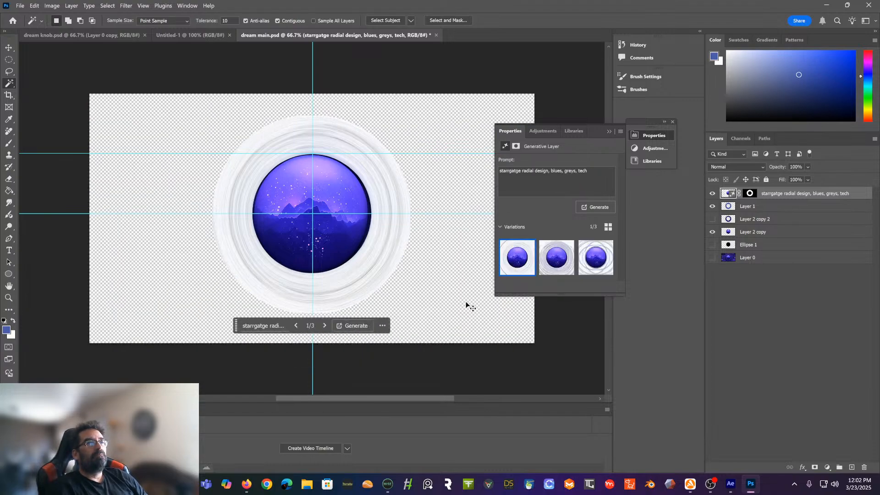
{"action": "key", "text": "ctrl+z"}
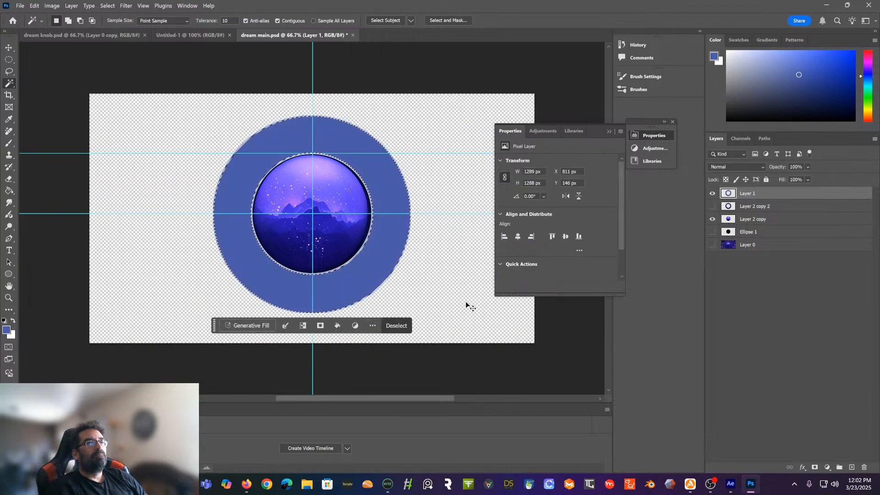
Show Layer 0 and generate a fill for the ring selection with the prompt "stargat, tech, blues, purples, dreamy"
{"action": "left_click", "coordinate": [713, 244]}
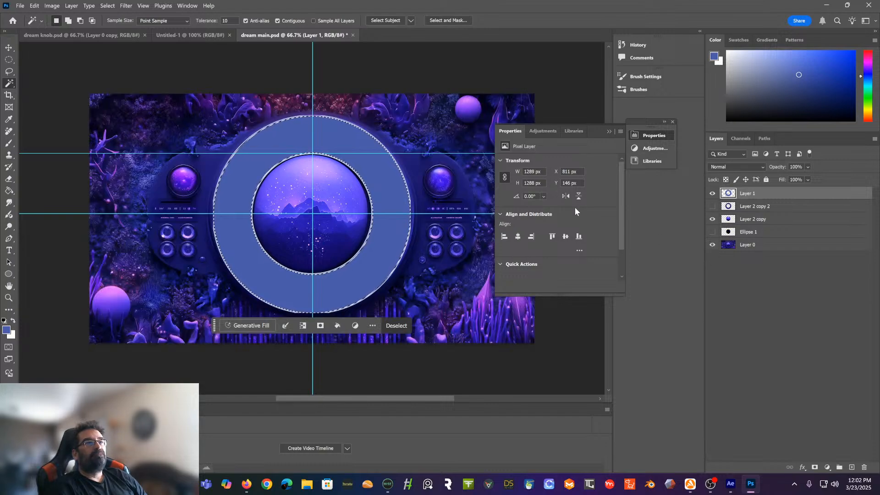
{"action": "left_click", "coordinate": [265, 325]}
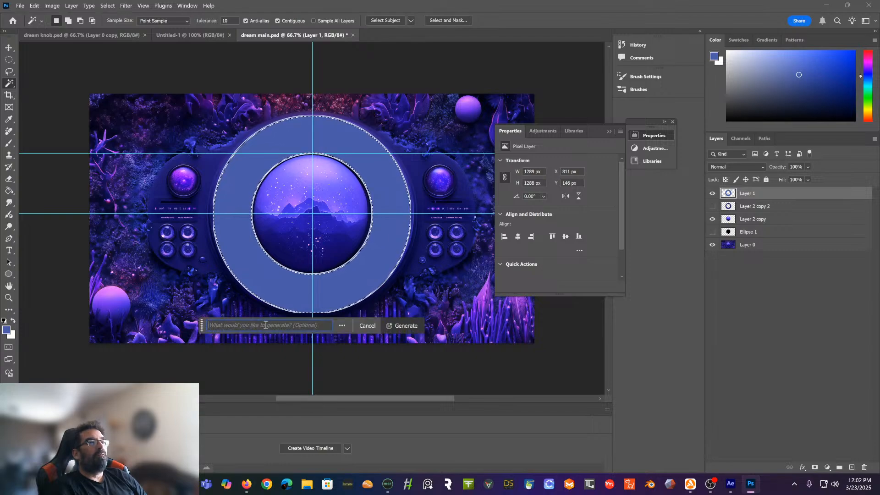
{"action": "type", "text": "stargat, tech, bl"}
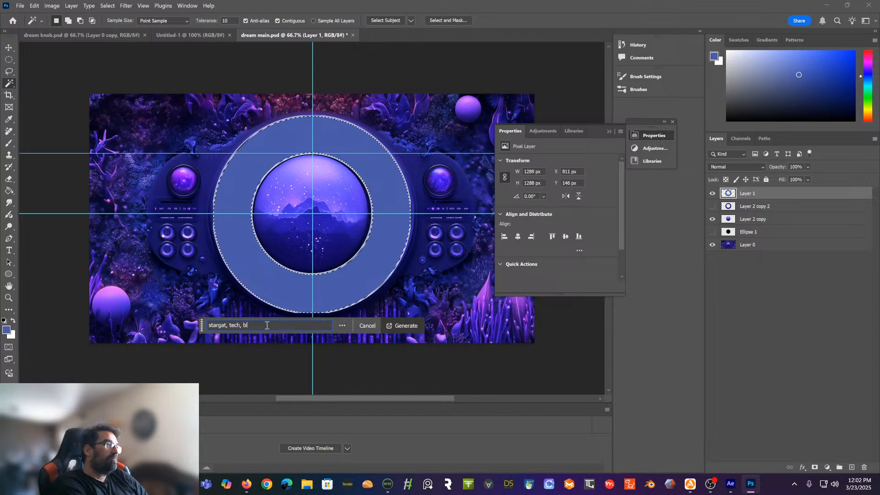
{"action": "type", "text": "ues, "}
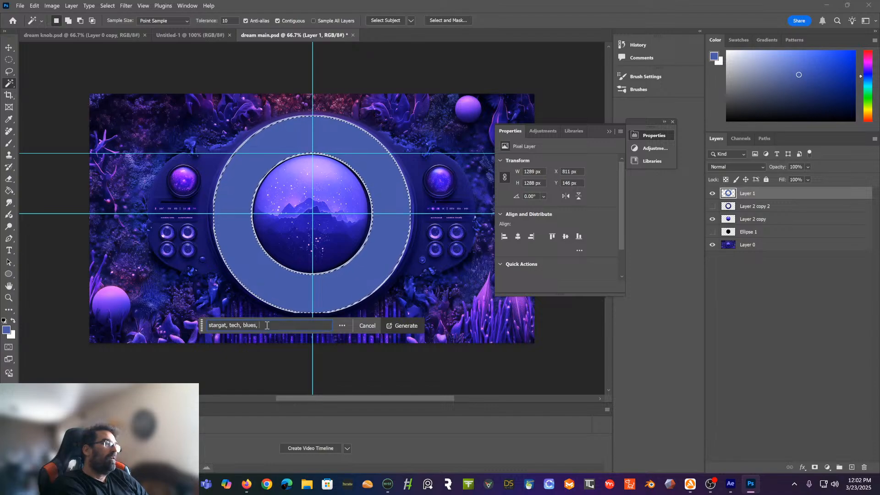
{"action": "type", "text": "purples, dr"}
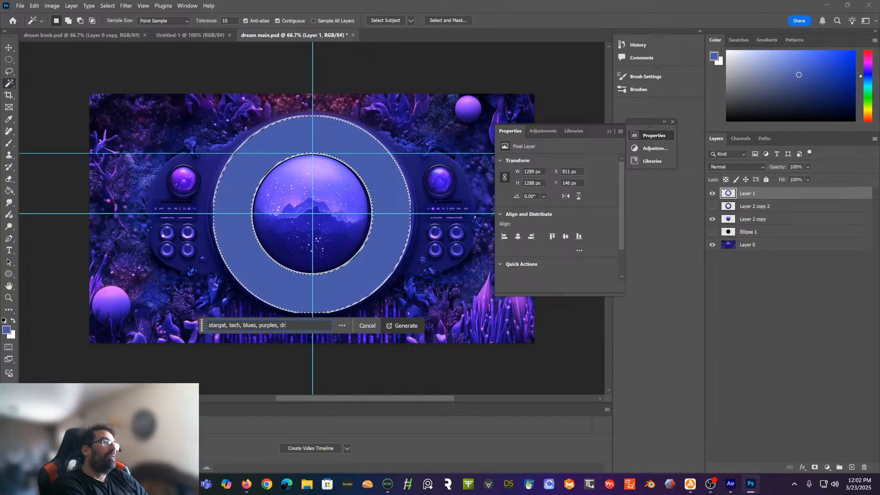
{"action": "type", "text": "eamy"}
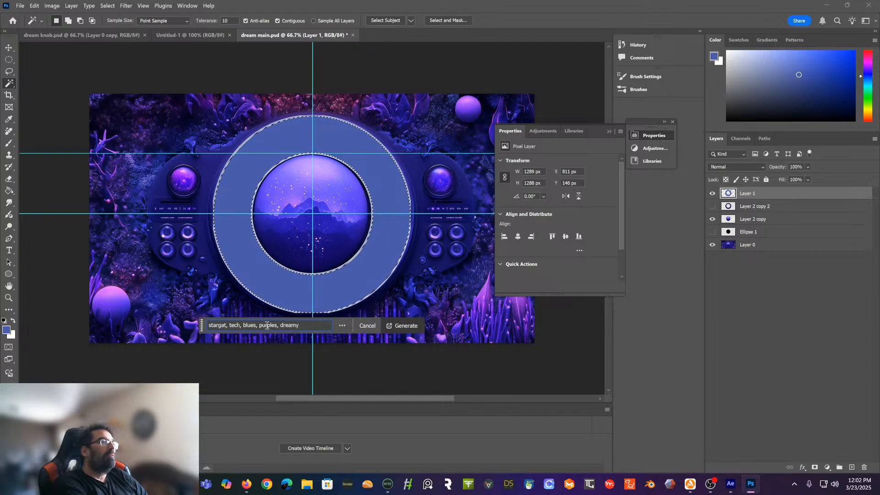
{"action": "left_click", "coordinate": [396, 326]}
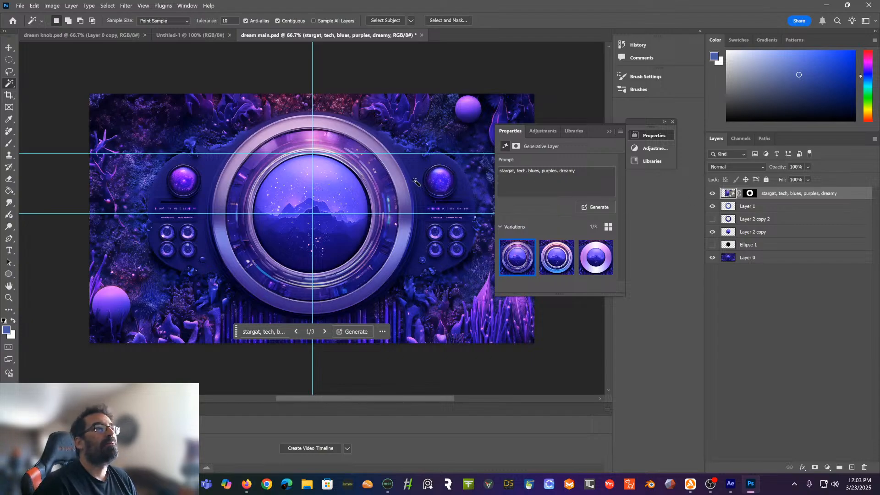
Preview the second and third dreamy ring variations and return to the first one
{"action": "left_click", "coordinate": [558, 258]}
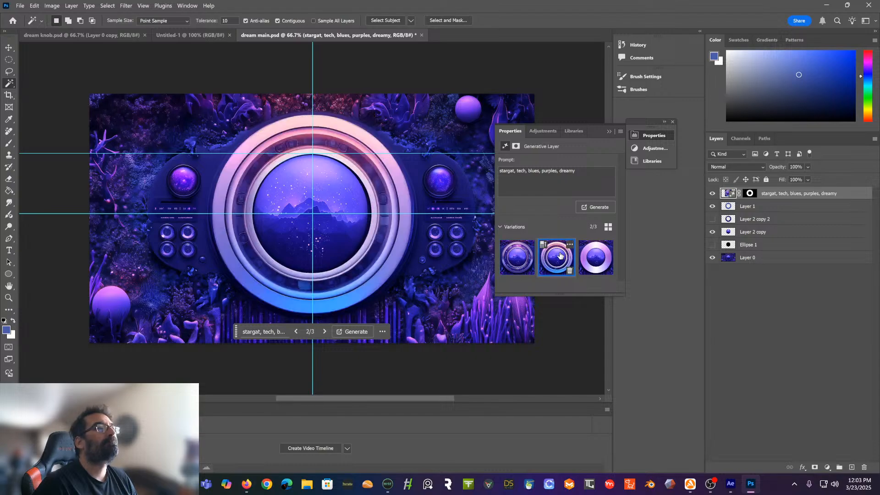
{"action": "left_click", "coordinate": [596, 264]}
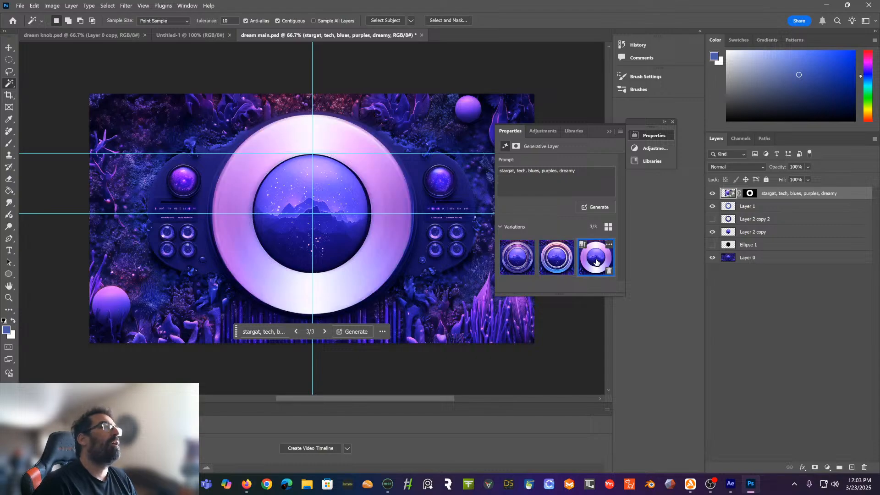
{"action": "left_click", "coordinate": [530, 272]}
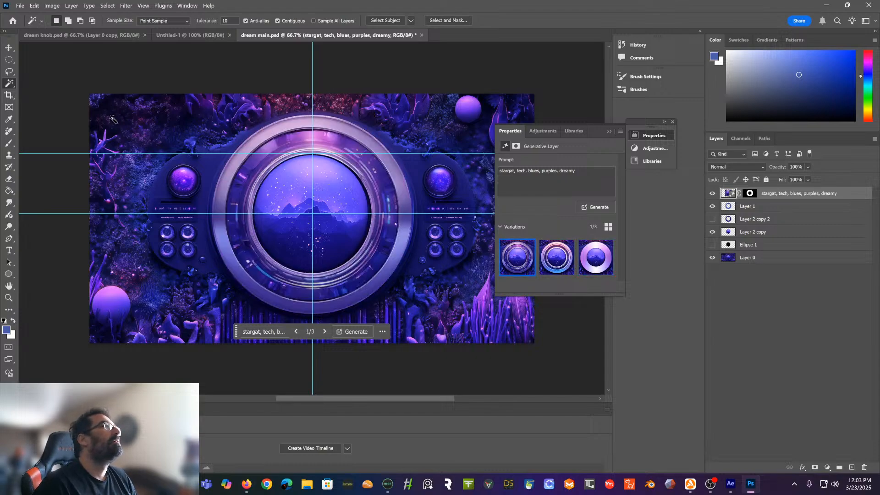
Try rotating the first dreamy variation around the globe, and undo both the rotation and the generative fill
{"action": "left_click", "coordinate": [8, 47]}
{"action": "left_click", "coordinate": [452, 119]}
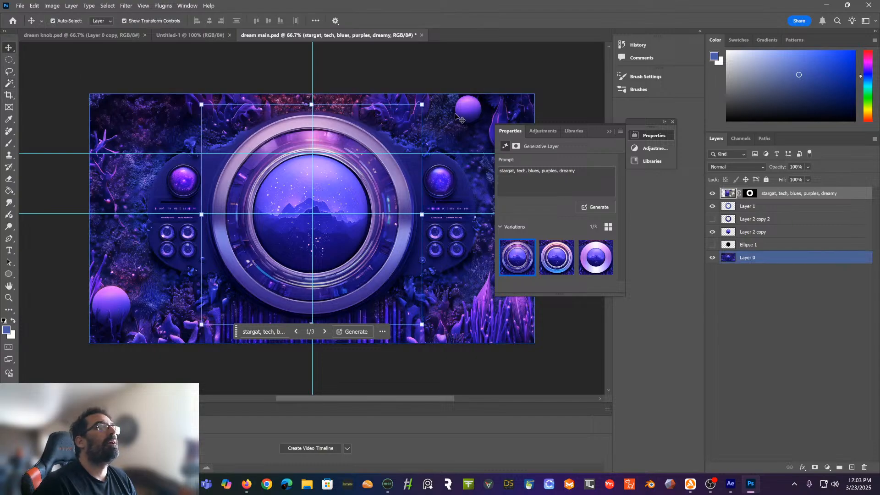
{"action": "left_click_drag", "start_coordinate": [430, 113], "coordinate": [354, 311]}
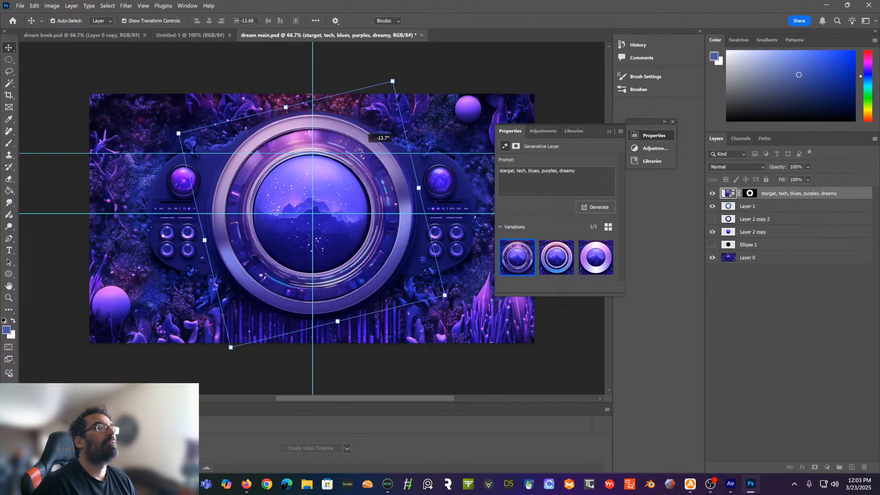
{"action": "key", "text": "ctrl+z"}
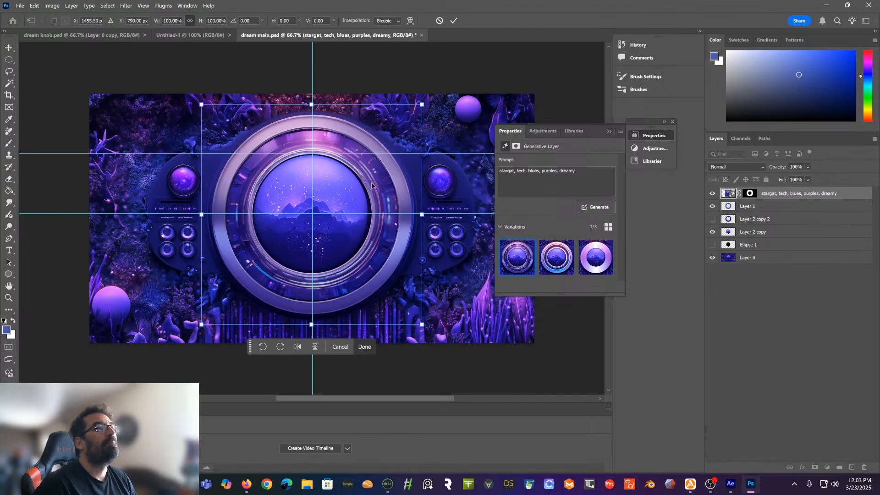
{"action": "left_click", "coordinate": [365, 346]}
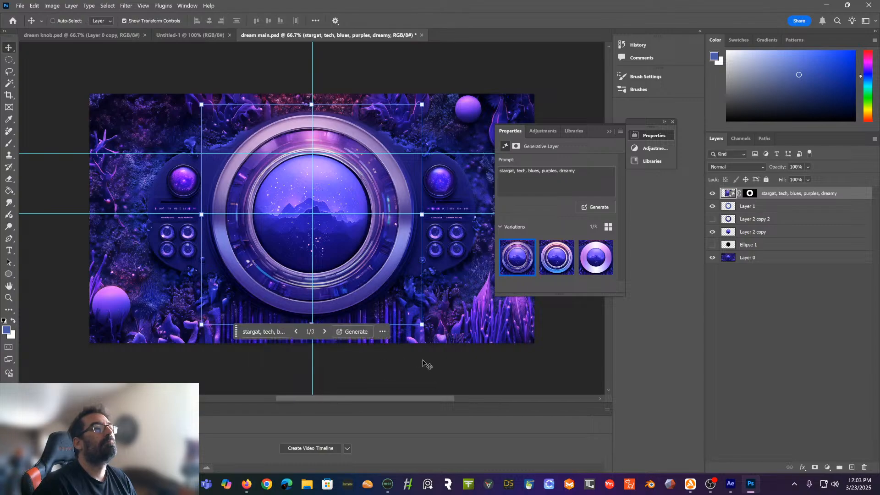
{"action": "key", "text": "ctrl+z"}
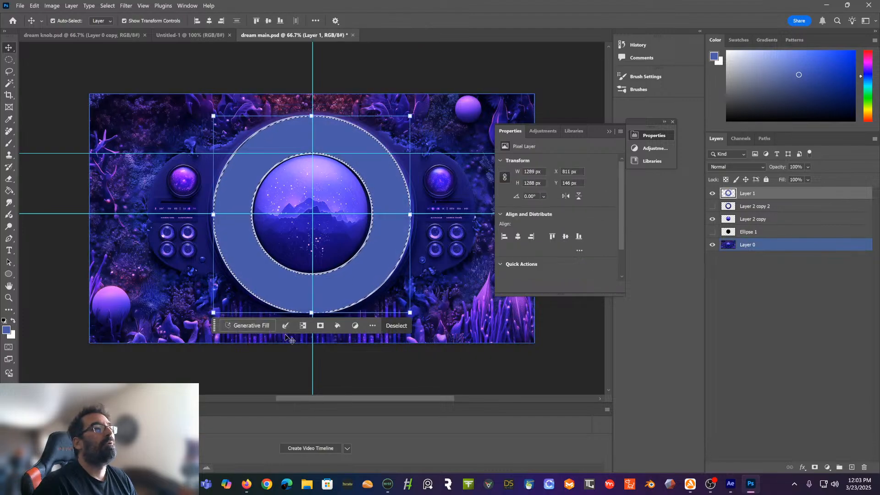
Generate a fill for the ring selection with the prompt "stargate, blues and purples, darker, dreamy, techy, symmetrical, mandala"
{"action": "left_click", "coordinate": [268, 328]}
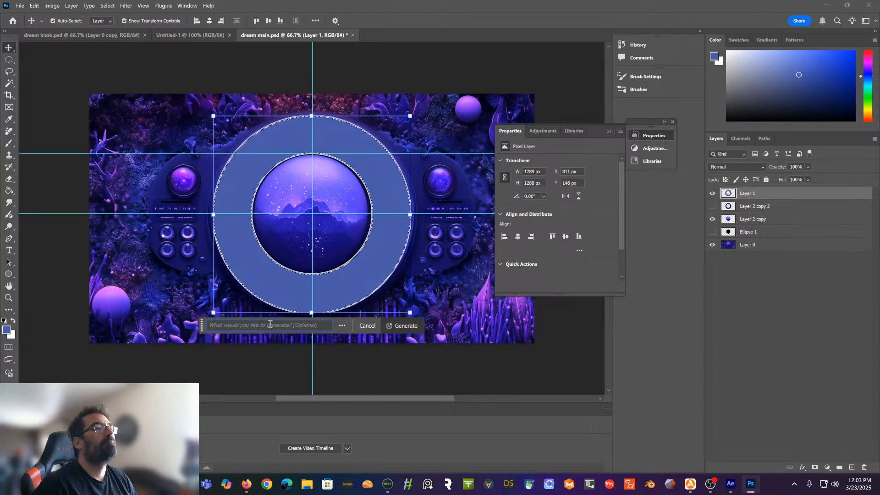
{"action": "type", "text": "star"}
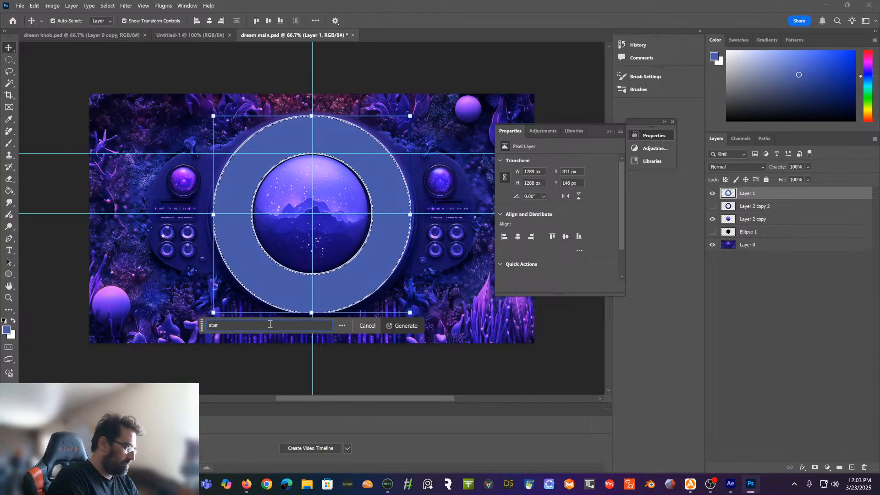
{"action": "type", "text": "gate, "}
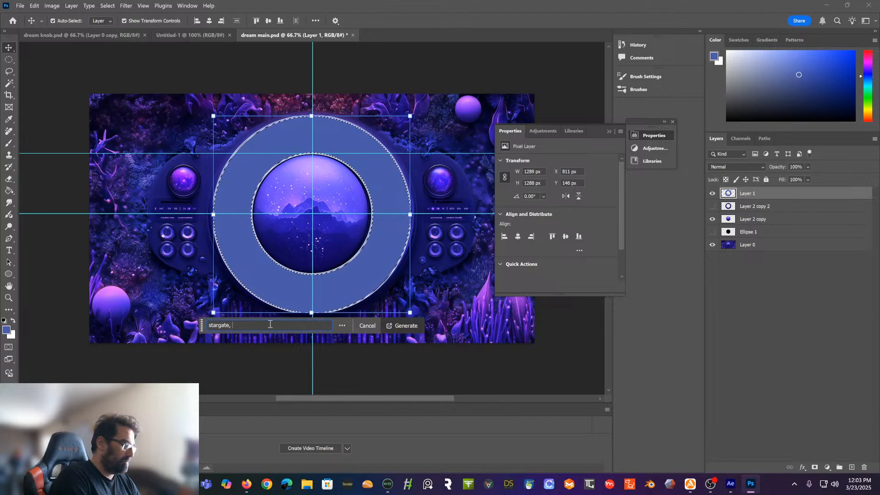
{"action": "type", "text": "blues and purples, darker, dreamy, techy"}
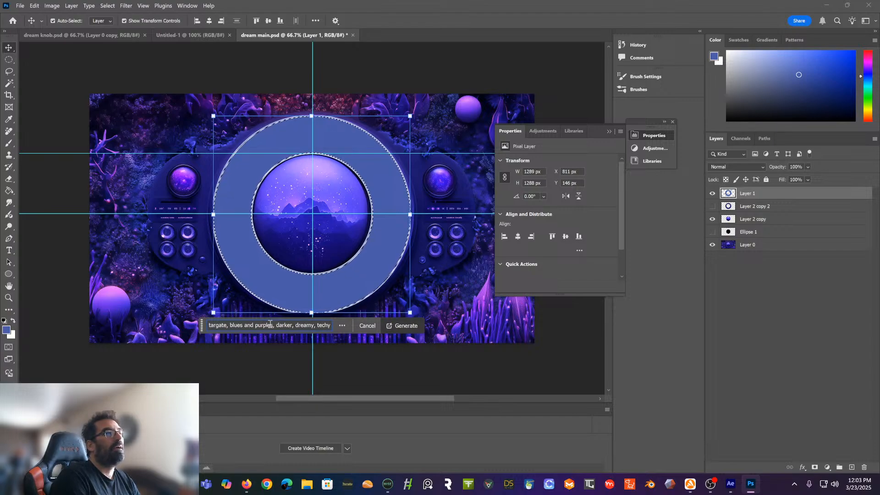
{"action": "type", "text": ", sym"}
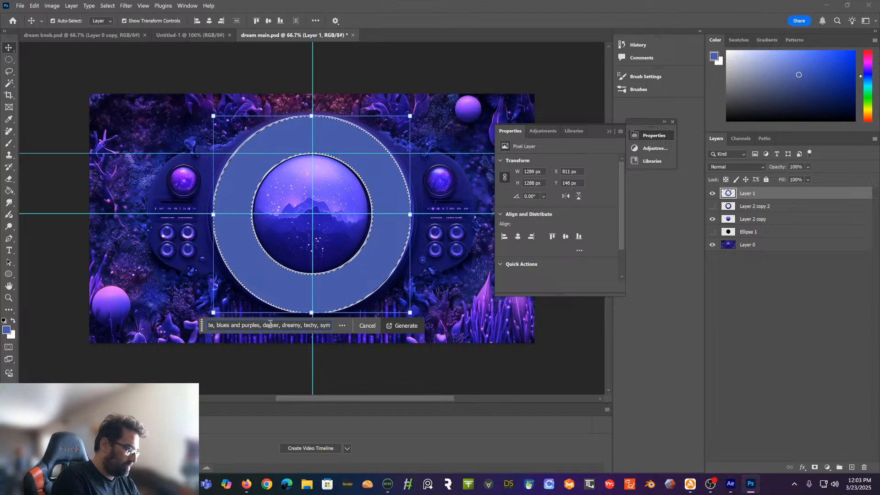
{"action": "type", "text": "metricla"}
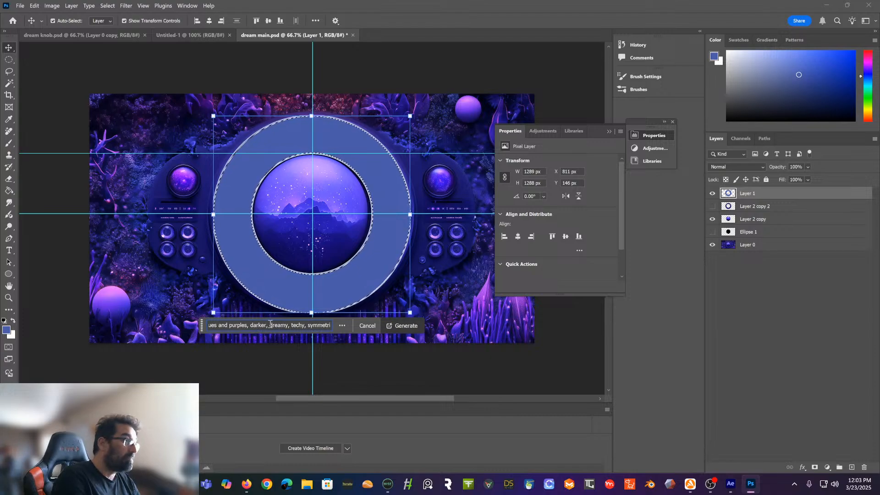
{"action": "key", "text": "BackSpace"}
{"action": "key", "text": "BackSpace"}
{"action": "type", "text": "al, "}
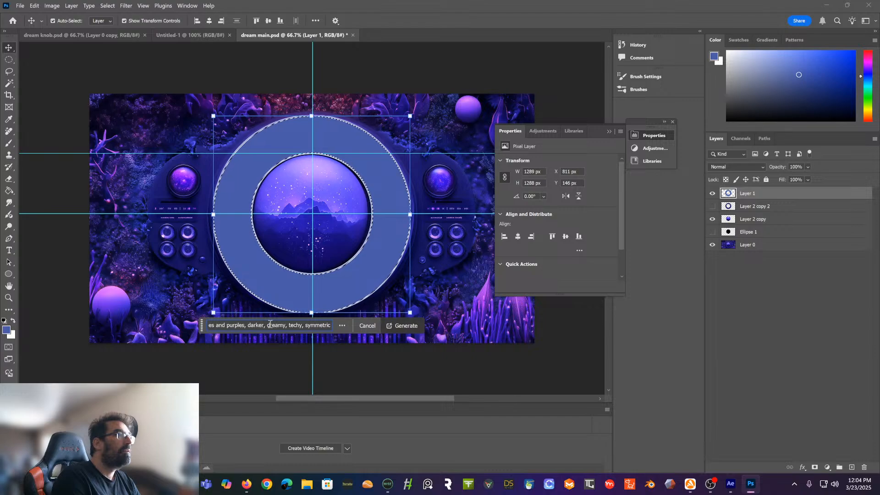
{"action": "type", "text": "mandala"}
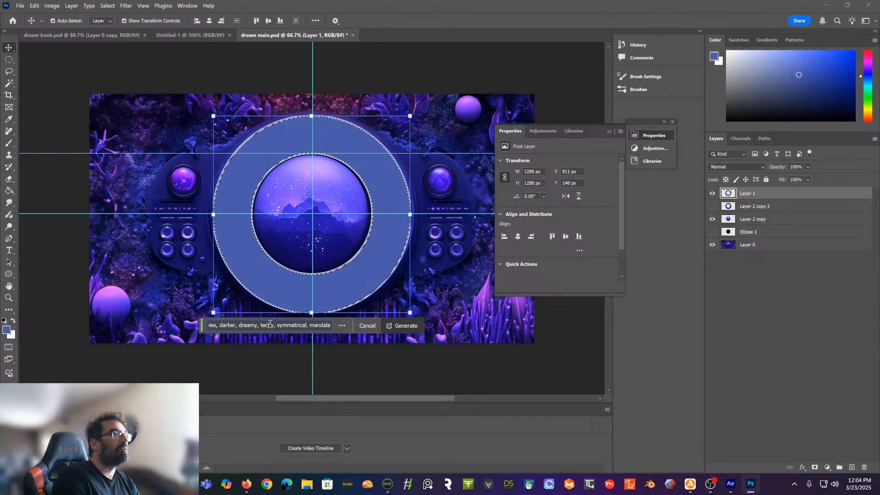
{"action": "left_click", "coordinate": [406, 325]}
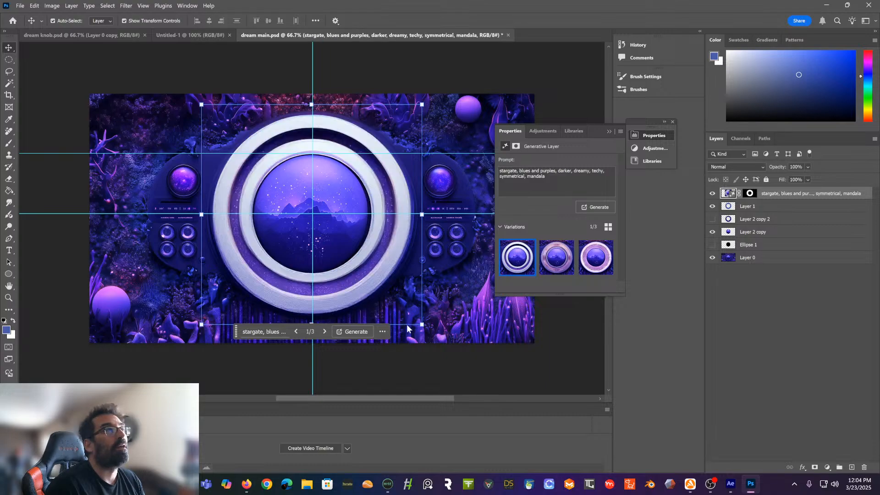
Preview the second and third variations of the ring fill and undo the generative fill, keeping Layer 0 shown
{"action": "left_click", "coordinate": [559, 255]}
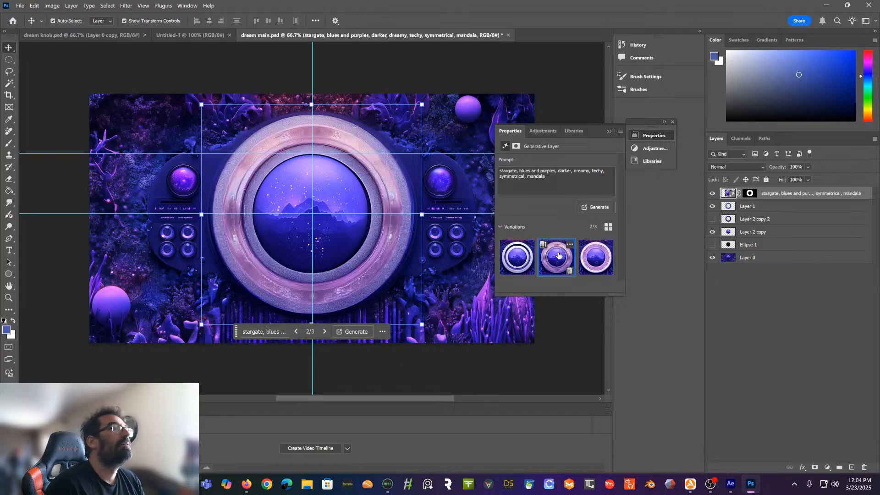
{"action": "left_click", "coordinate": [597, 268]}
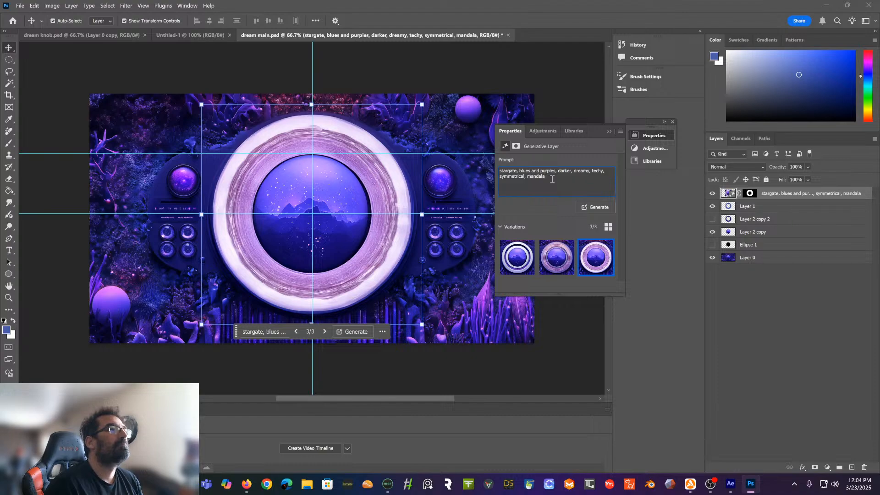
{"action": "left_click", "coordinate": [345, 374]}
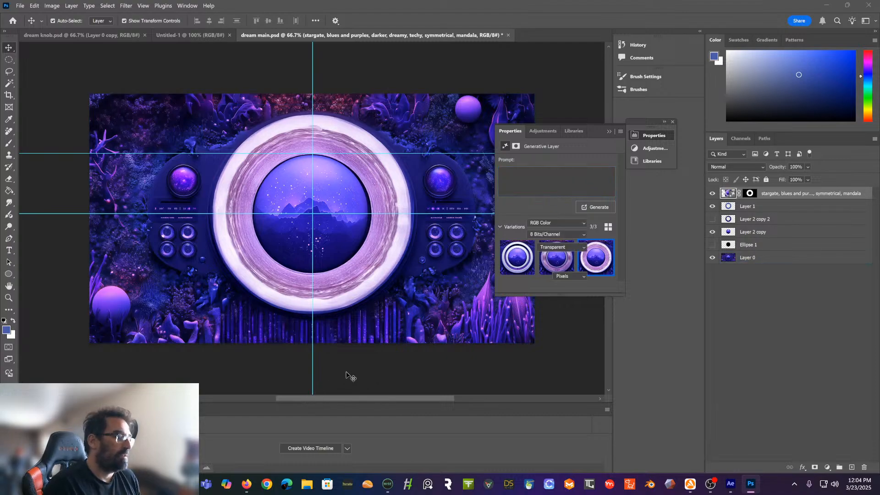
{"action": "key", "text": "ctrl+z"}
{"action": "key", "text": "ctrl+z"}
{"action": "key", "text": "ctrl+z"}
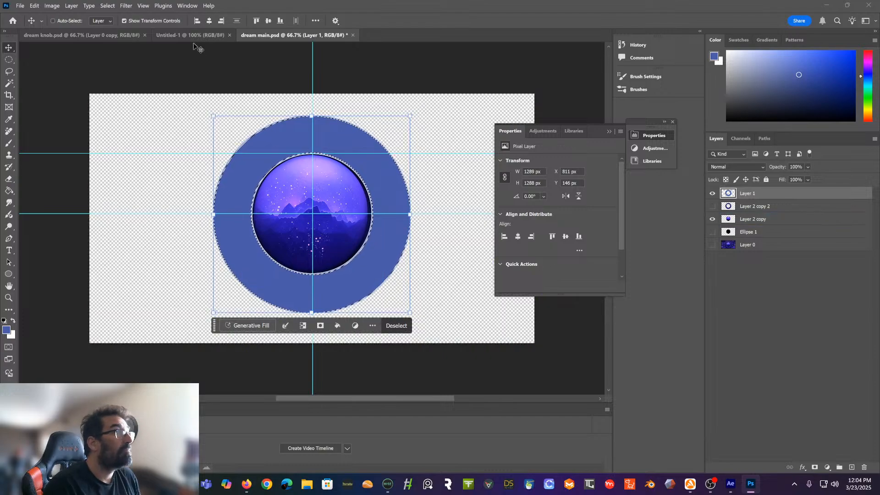
{"action": "key", "text": "ctrl+shift+z"}
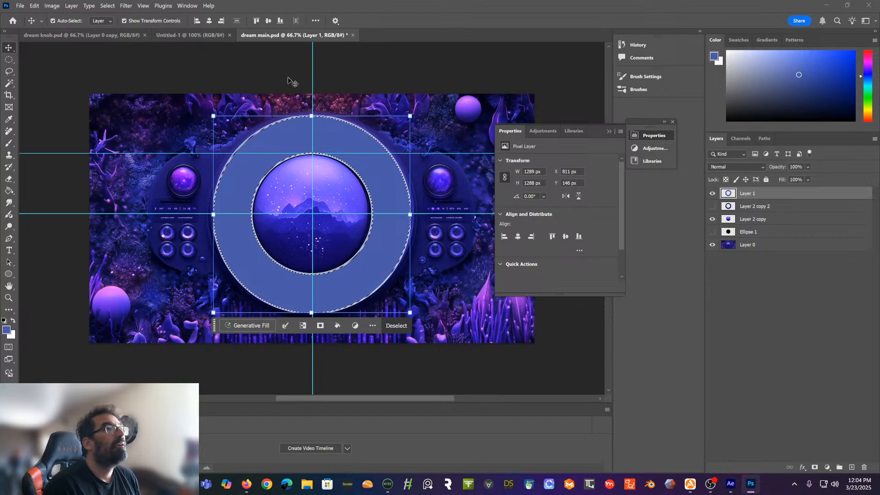
Generate a fill for the ring selection with the prompt "stargate mandalla, pattern, symmetry, tech, dream,"
{"action": "left_click", "coordinate": [252, 326]}
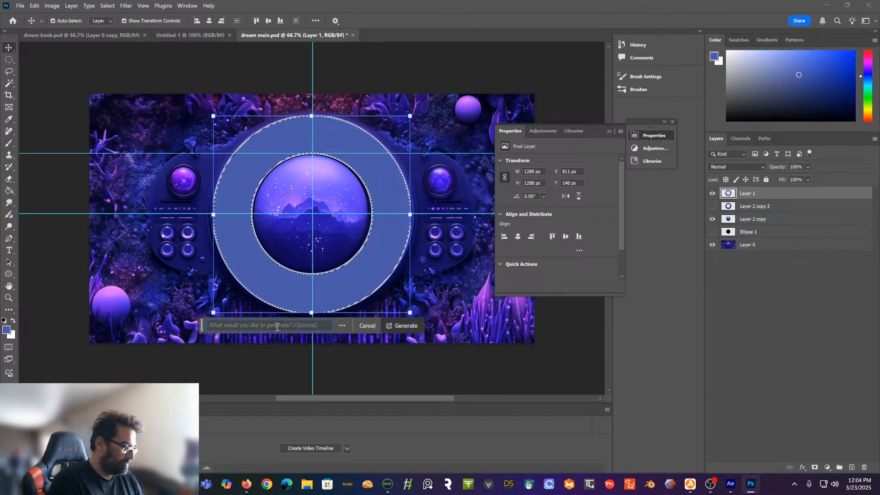
{"action": "type", "text": "starg"}
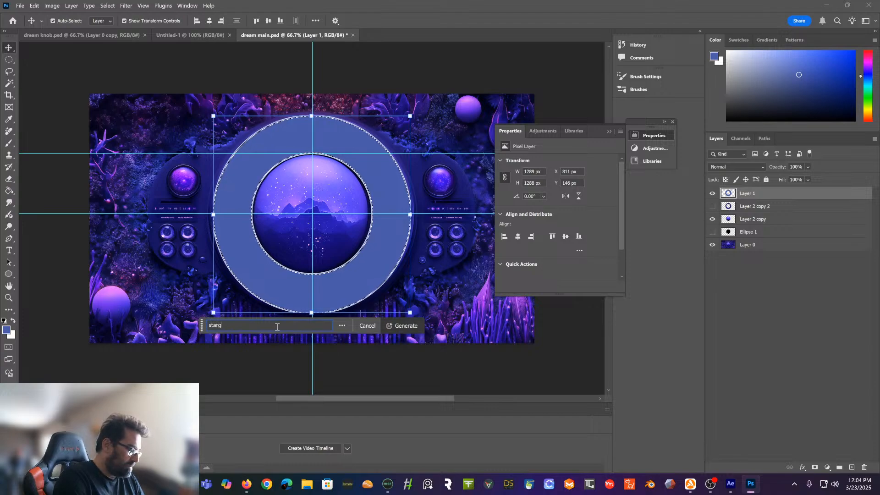
{"action": "type", "text": "ate "}
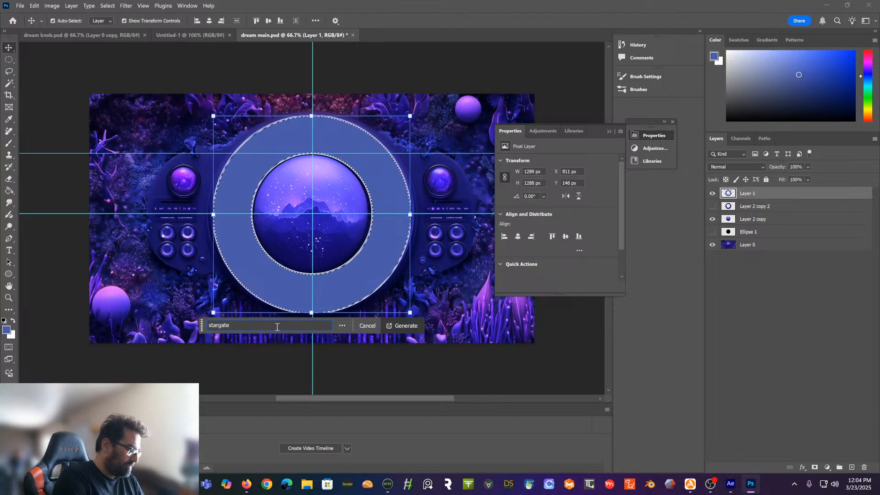
{"action": "type", "text": "mandalla,"}
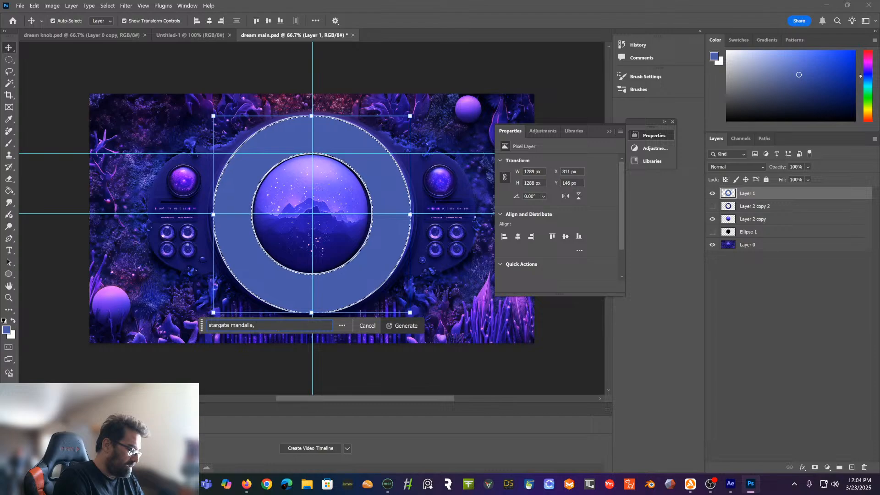
{"action": "type", "text": " pat"}
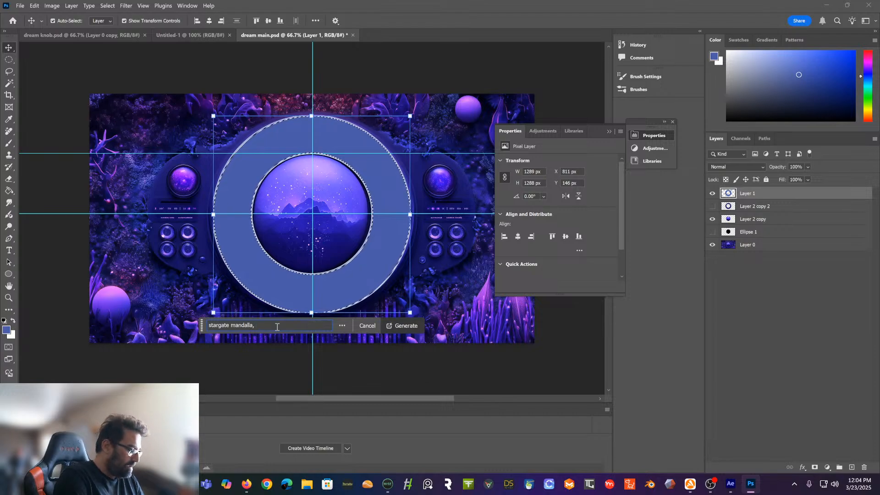
{"action": "type", "text": "tern"}
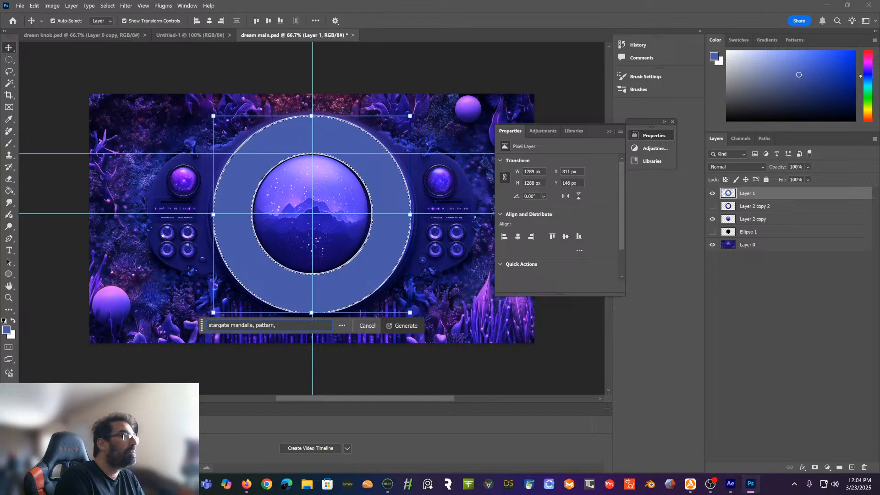
{"action": "type", "text": ", symmetry, ta"}
{"action": "key", "text": "BackSpace"}
{"action": "type", "text": "ech"}
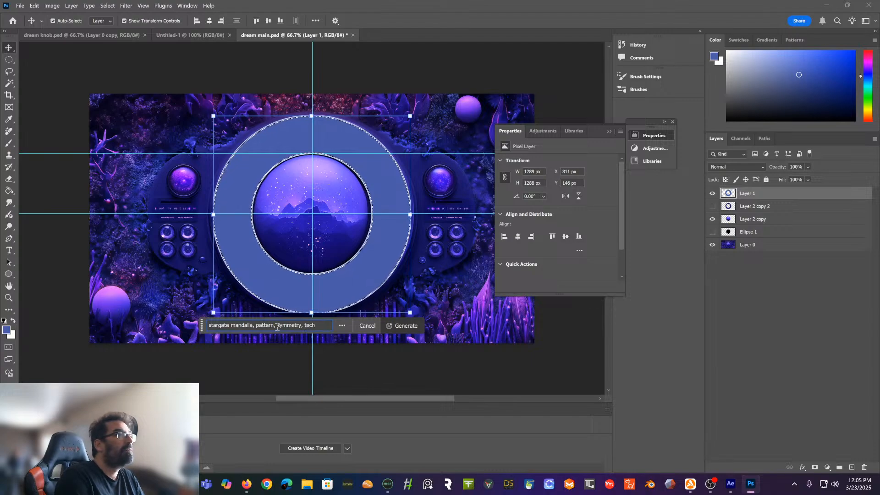
{"action": "type", "text": ", dream,"}
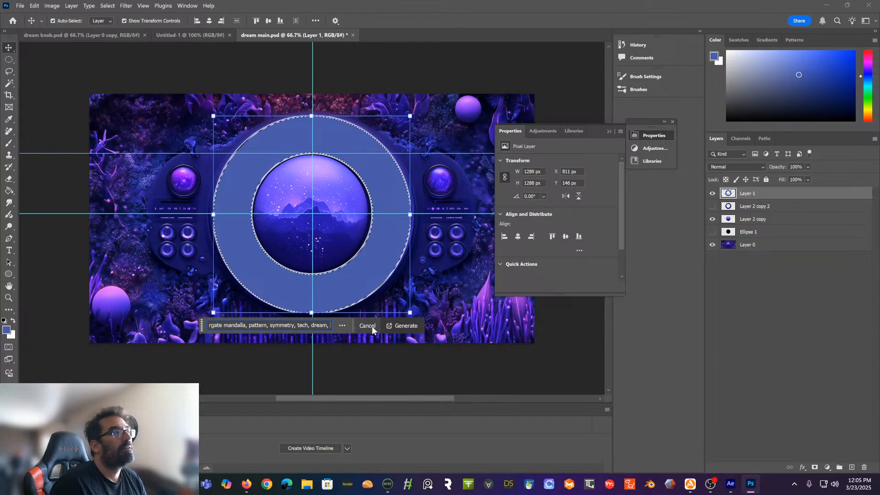
{"action": "left_click", "coordinate": [405, 326]}
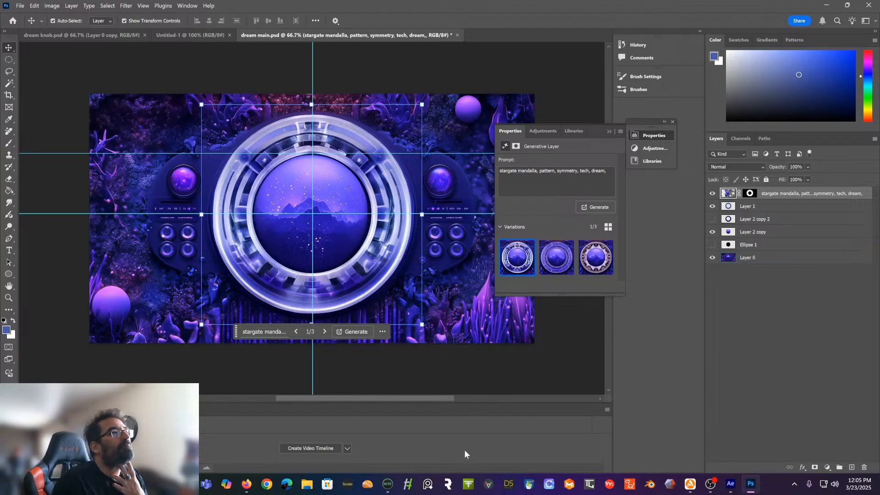
Try the second mandala variation rotated 28.80° around the globe, and undo the rotation
{"action": "left_click", "coordinate": [557, 255]}
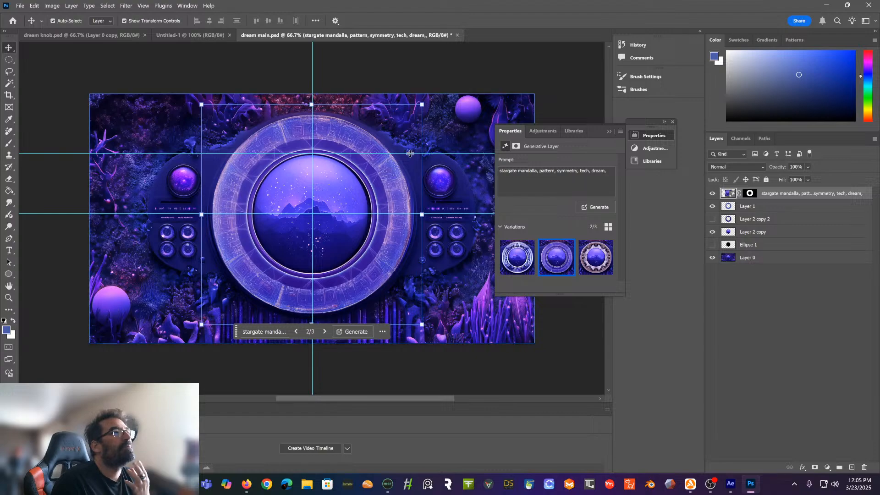
{"action": "left_click", "coordinate": [428, 134]}
{"action": "left_click_drag", "start_coordinate": [431, 132], "coordinate": [290, 314]}
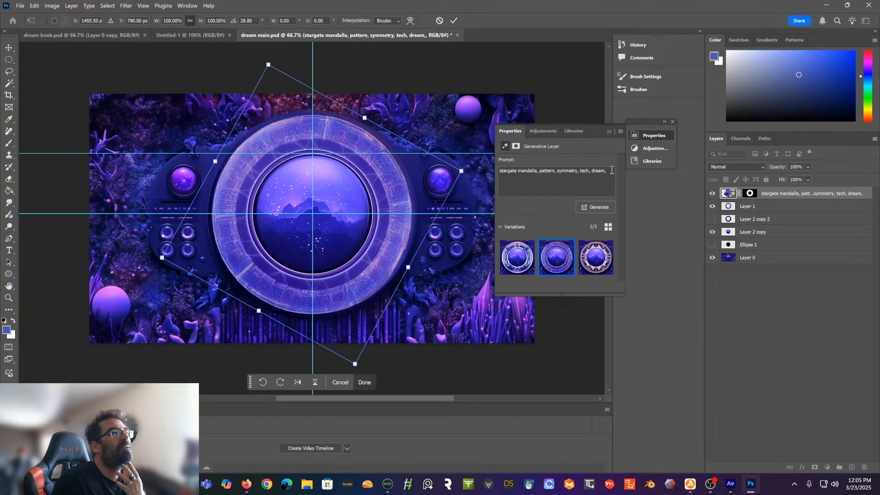
{"action": "key", "text": "ctrl+z"}
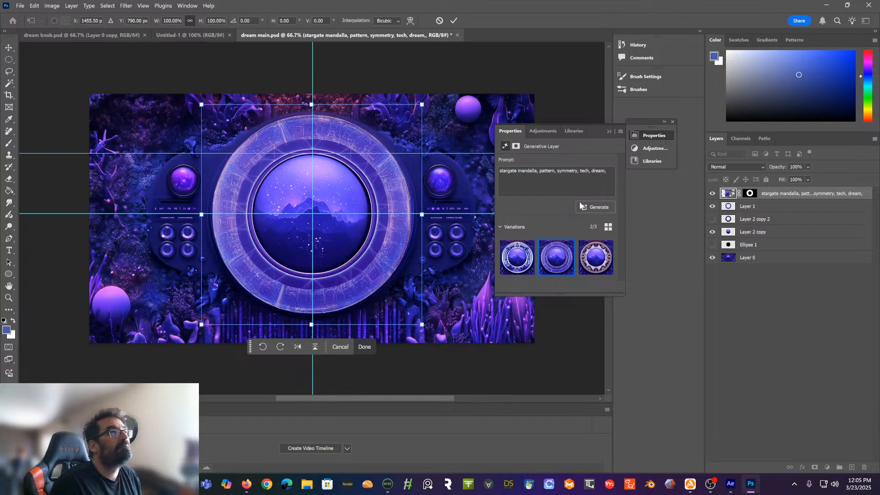
{"action": "key", "text": "Return"}
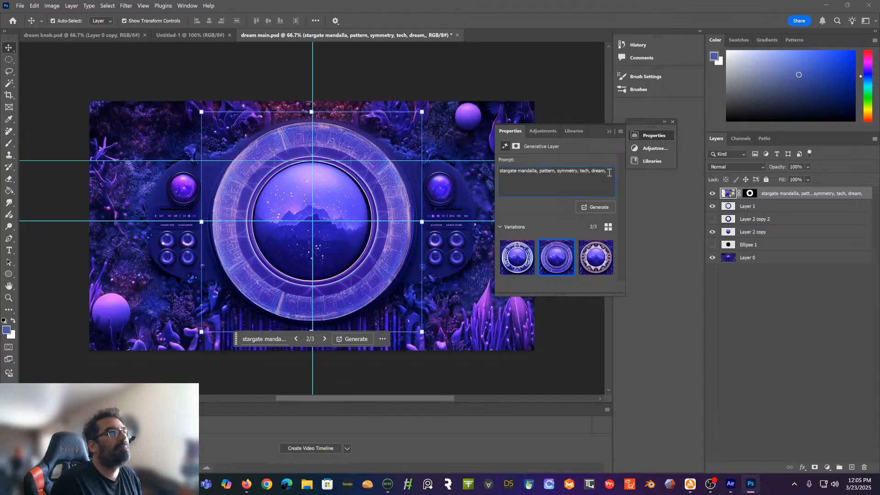
Extend the generative layer's prompt with "wizard, magical, ancient, symmetrical, bold, dark colors, metal and other" and generate new ring variations
{"action": "type", "text": "m, wizard, m"}
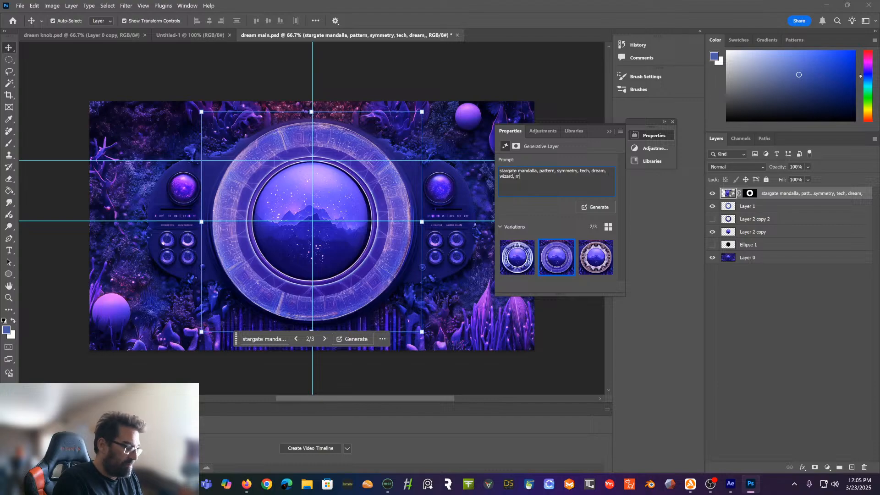
{"action": "type", "text": "agic"}
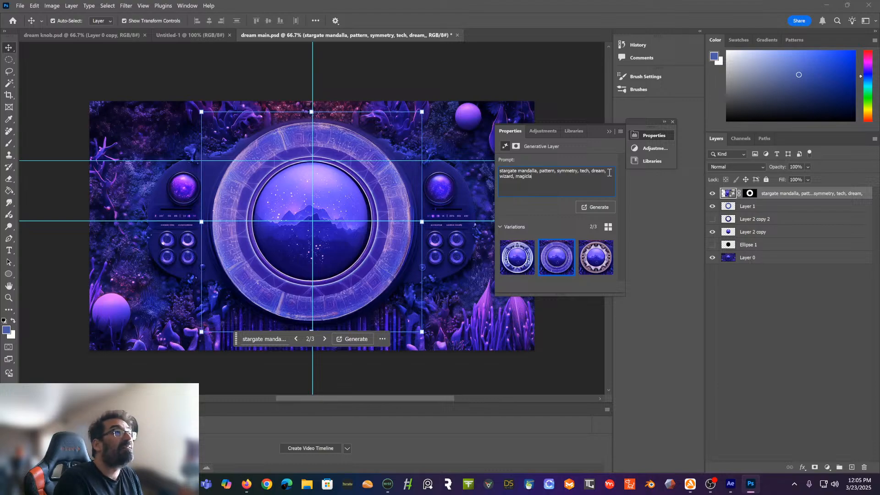
{"action": "type", "text": "al, "}
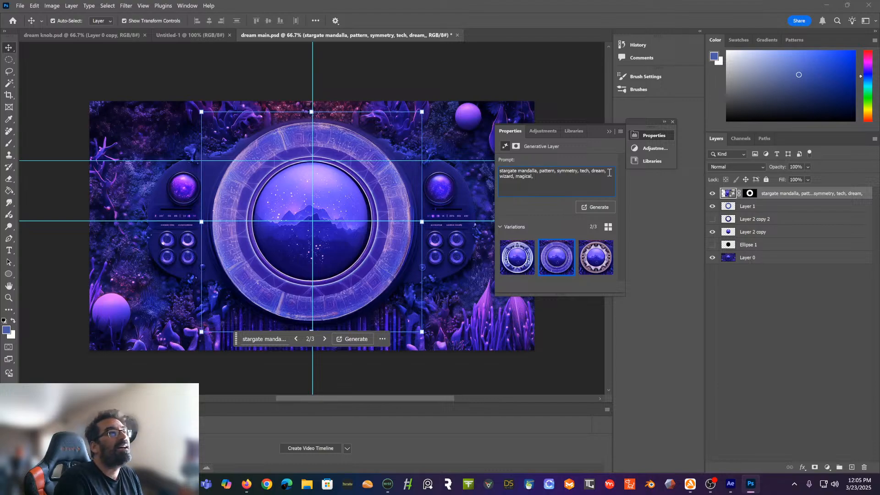
{"action": "type", "text": "ancient,"}
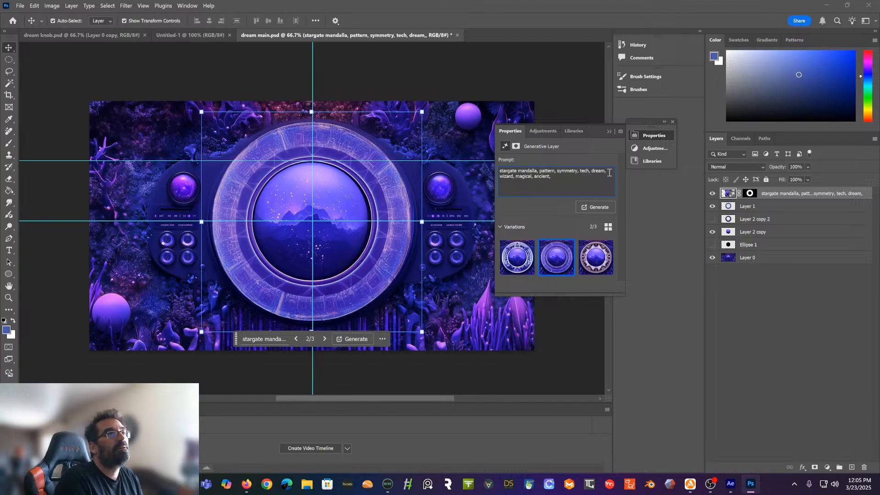
{"action": "type", "text": " symmetrical,"}
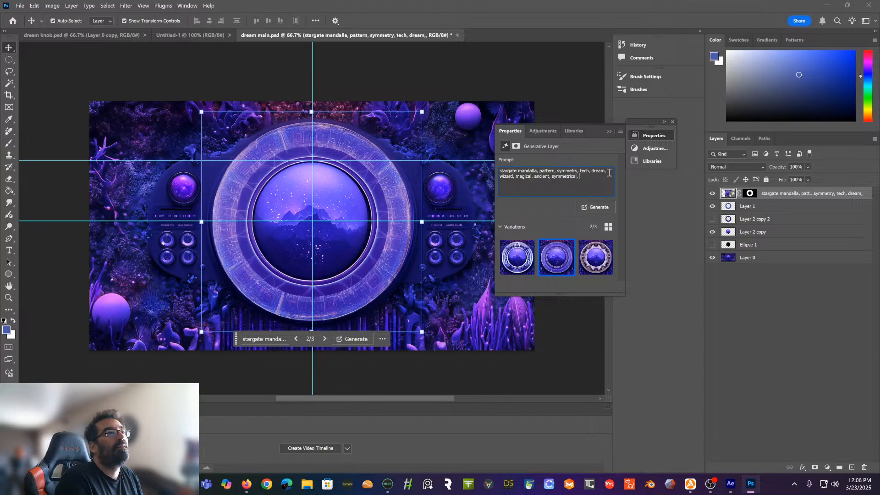
{"action": "type", "text": "bor"}
{"action": "type", "text": "s, metal and"}
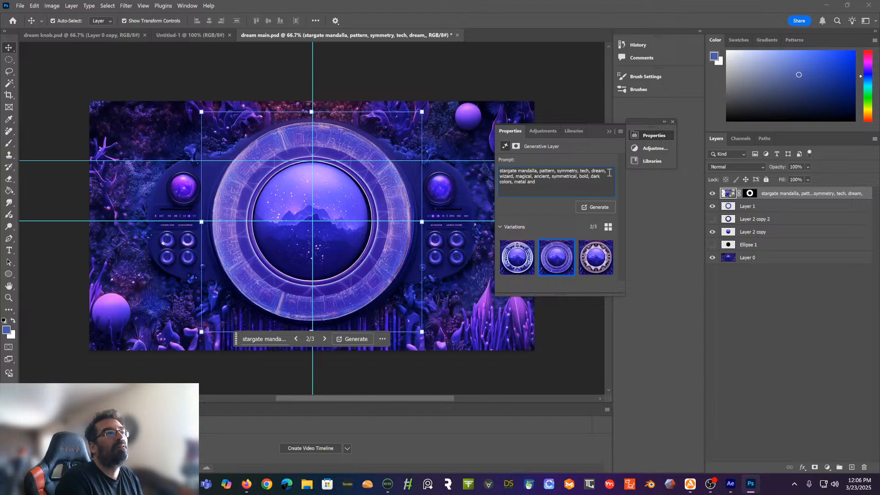
{"action": "type", "text": " other"}
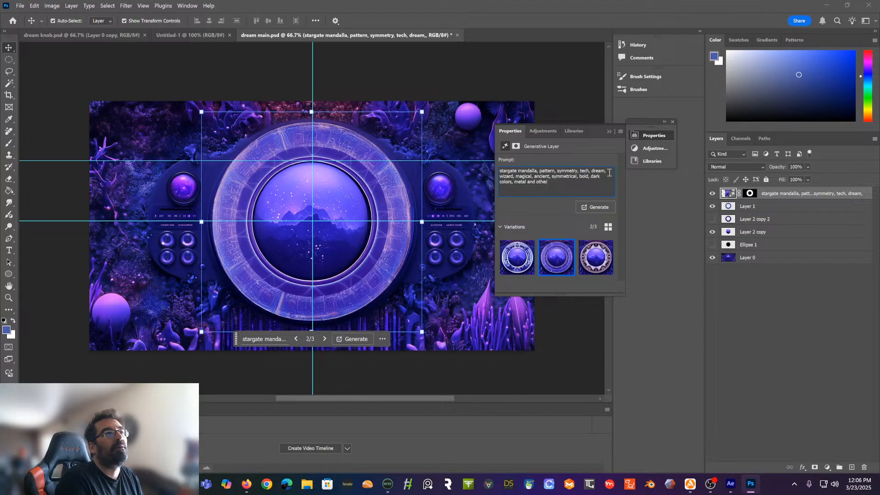
{"action": "left_click", "coordinate": [599, 207]}
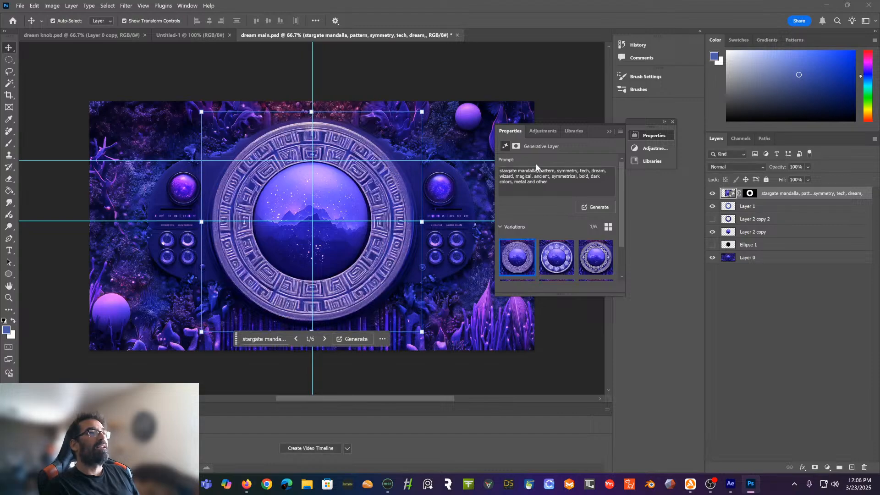
Preview the second and third ring variations generated from the wizard-themed prompt and return to the first
{"action": "left_click", "coordinate": [563, 271]}
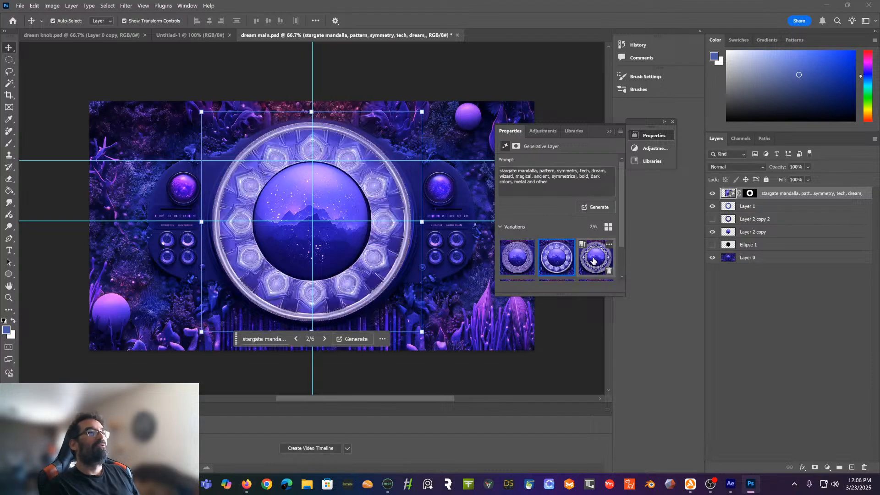
{"action": "left_click", "coordinate": [594, 261]}
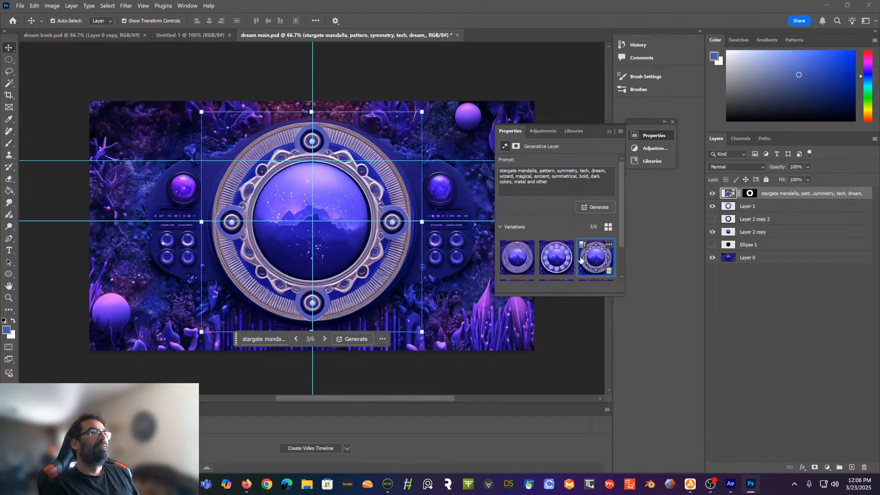
{"action": "left_click", "coordinate": [520, 255]}
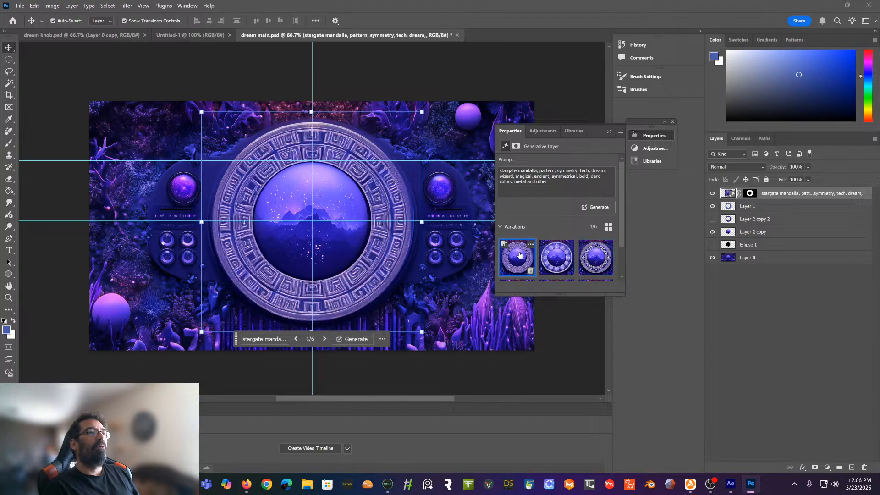
Replace "bold" with "striking" in the generative layer's prompt and generate new ring variations
{"action": "double_click", "coordinate": [585, 177]}
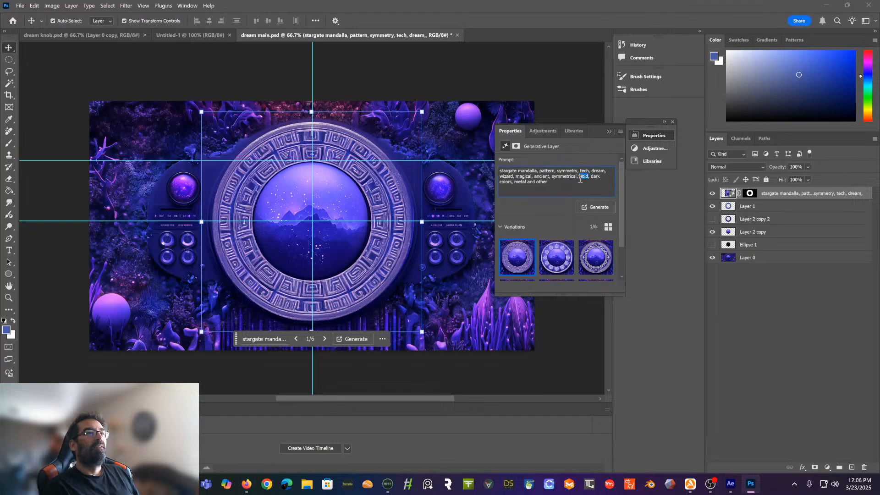
{"action": "type", "text": "trikin"}
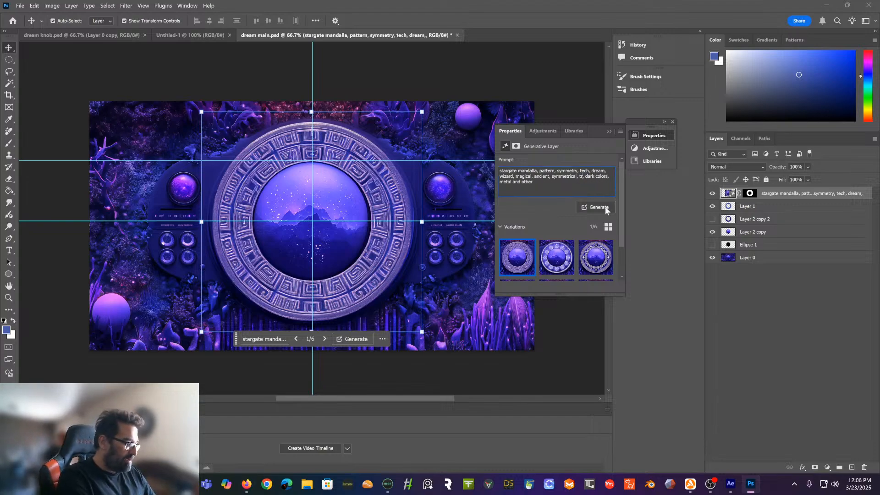
{"action": "type", "text": "f"}
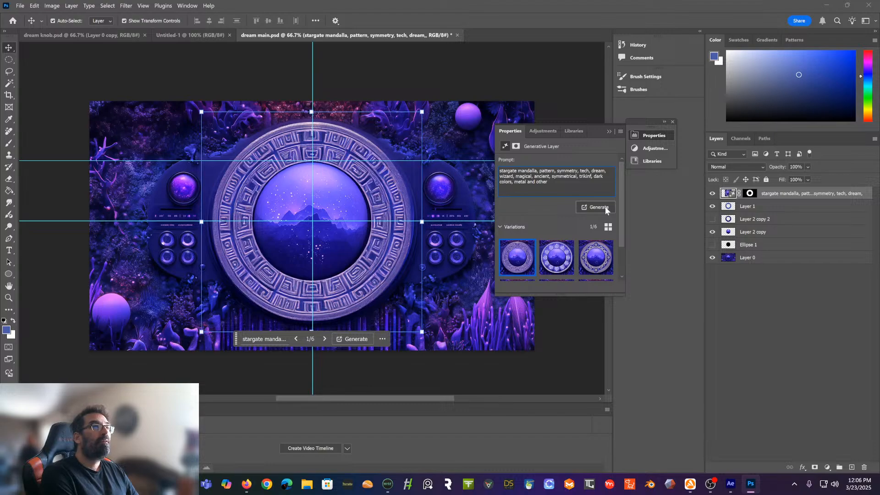
{"action": "key", "text": "BackSpace"}
{"action": "type", "text": "g"}
{"action": "key", "text": "BackSpace"}
{"action": "key", "text": "BackSpace"}
{"action": "key", "text": "BackSpace"}
{"action": "key", "text": "BackSpace"}
{"action": "key", "text": "BackSpace"}
{"action": "key", "text": "BackSpace"}
{"action": "type", "text": "striking"}
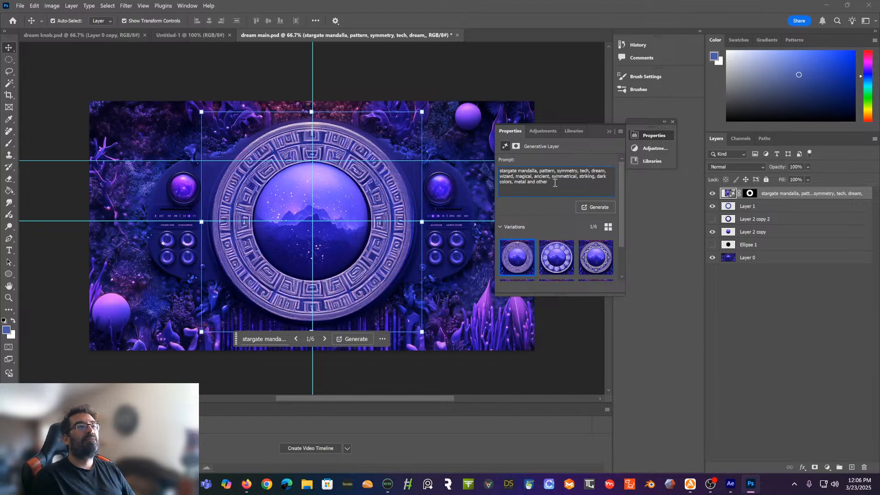
{"action": "left_click", "coordinate": [588, 206]}
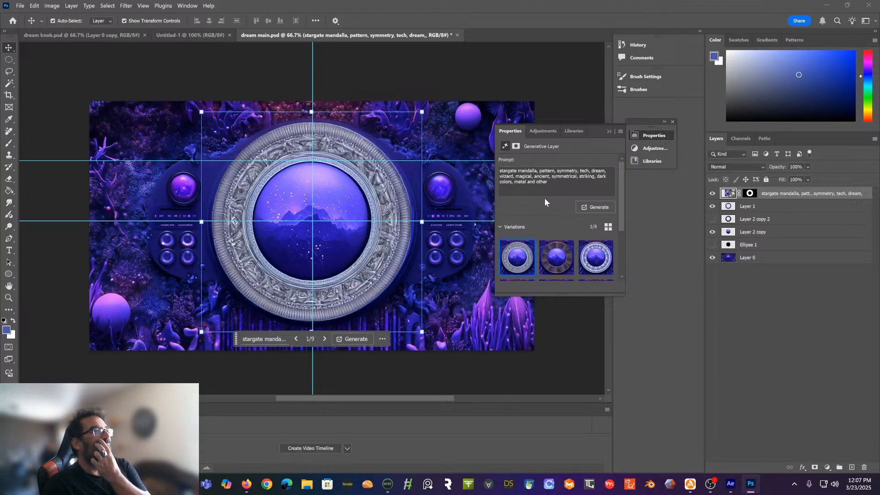
Compare the second and third "striking" ring variations with the first, leaving the first one applied
{"action": "left_click", "coordinate": [567, 262]}
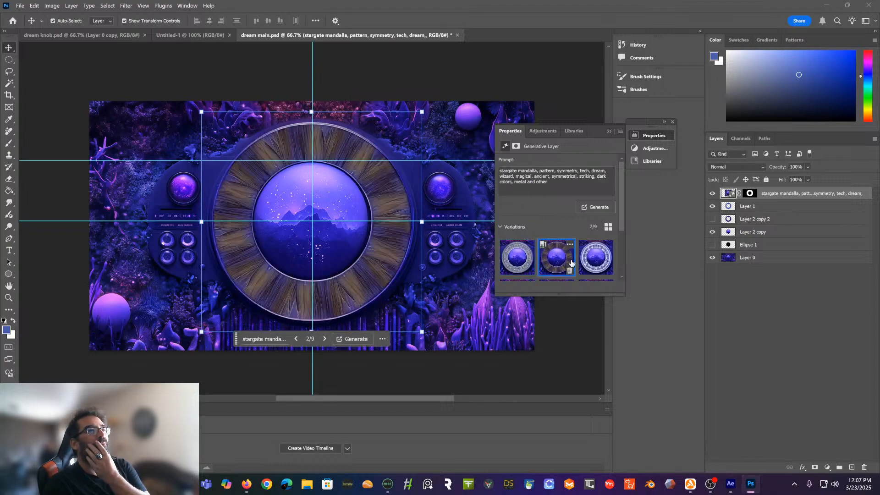
{"action": "left_click", "coordinate": [585, 262]}
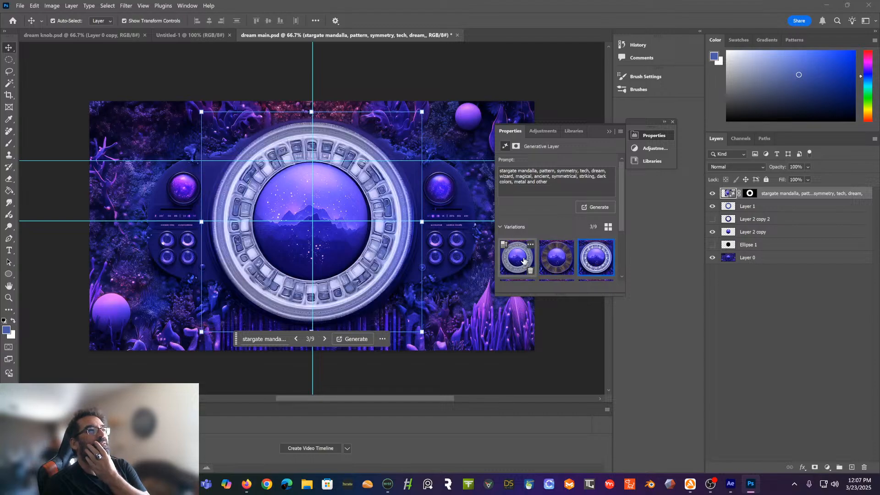
{"action": "left_click", "coordinate": [524, 261]}
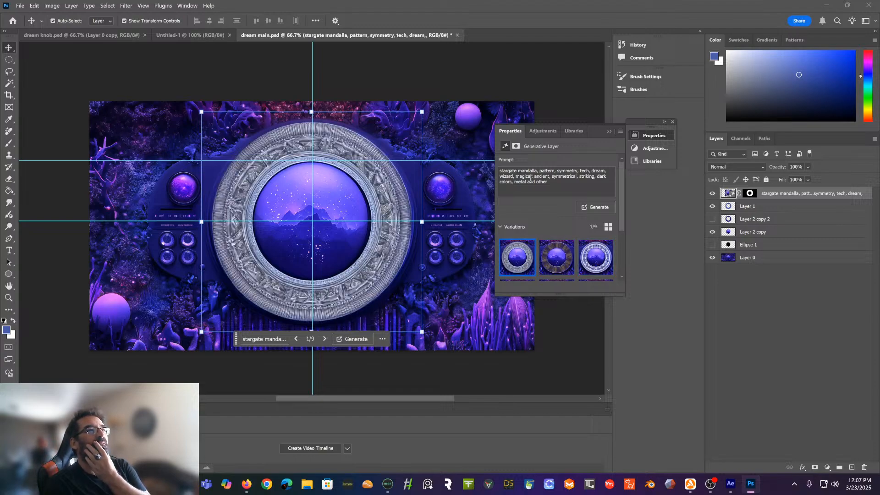
Replace "mandalla" with "mechanical, geometric," in the prompt, generate new ring variations, and preview the second and third
{"action": "left_click_drag", "start_coordinate": [540, 171], "coordinate": [518, 172]}
{"action": "key", "text": "BackSpace"}
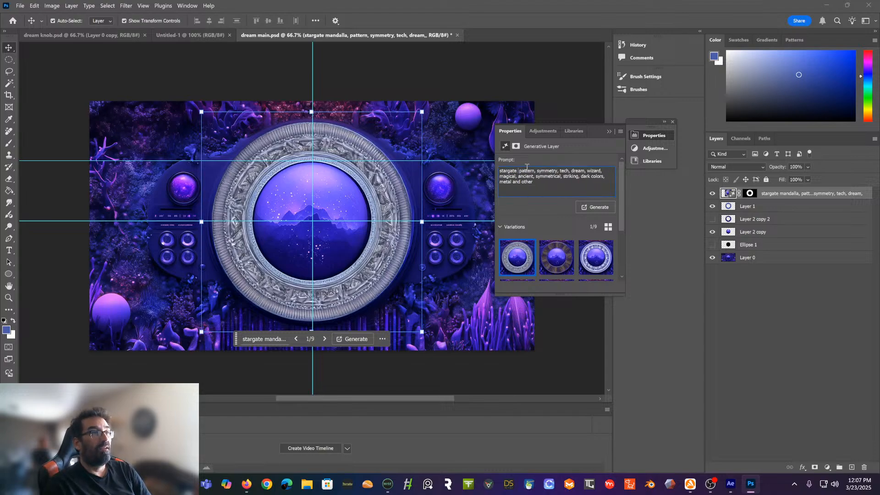
{"action": "key", "text": "BackSpace"}
{"action": "type", "text": ", mechani"}
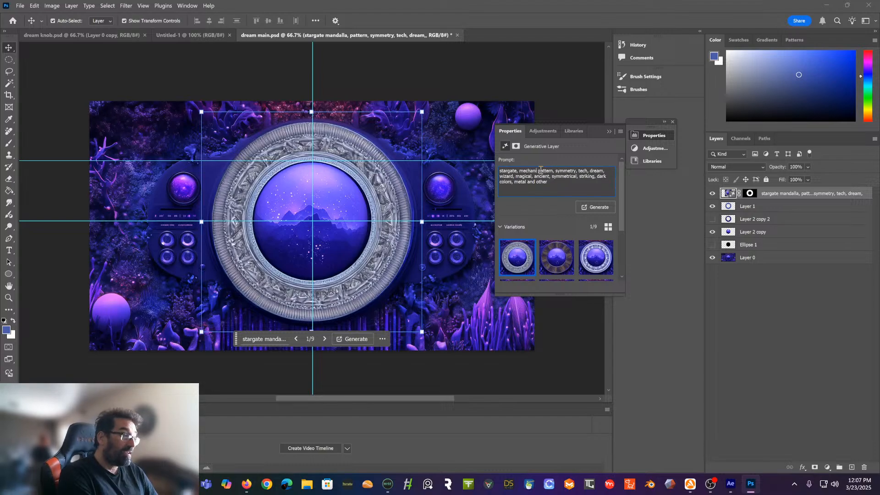
{"action": "type", "text": "cal,"}
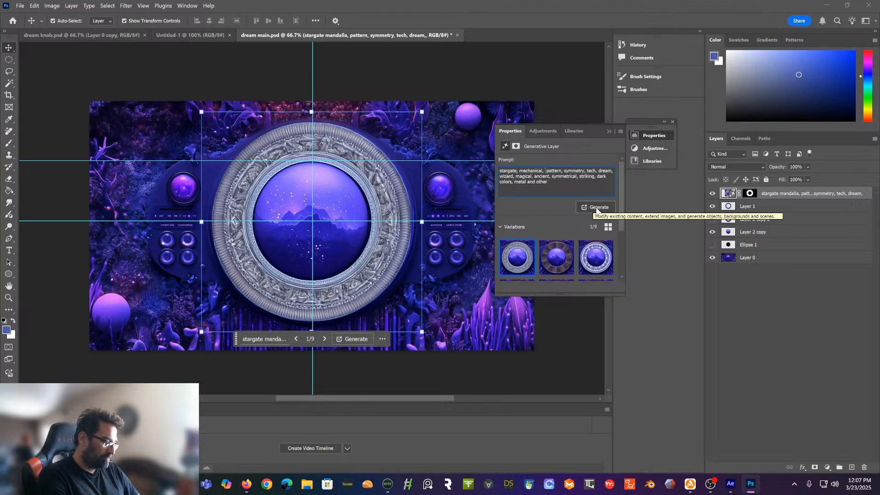
{"action": "type", "text": "geometric,"}
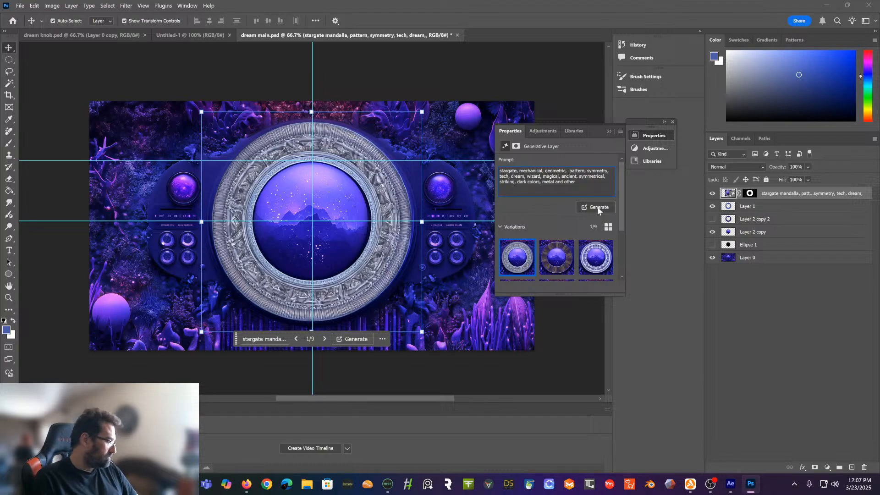
{"action": "left_click", "coordinate": [593, 208]}
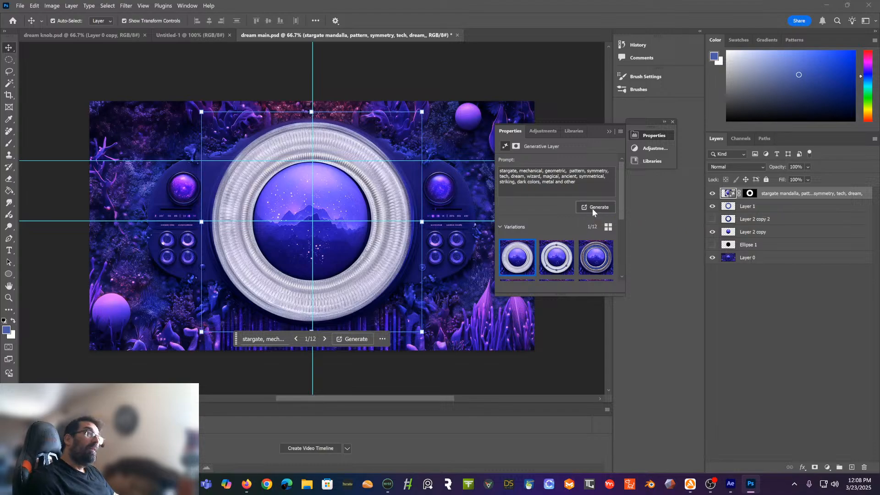
{"action": "left_click", "coordinate": [557, 257]}
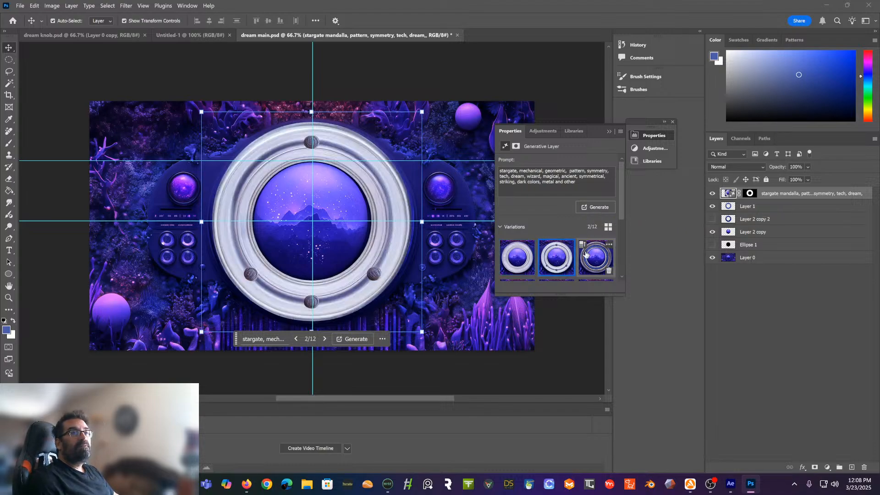
{"action": "left_click", "coordinate": [593, 255]}
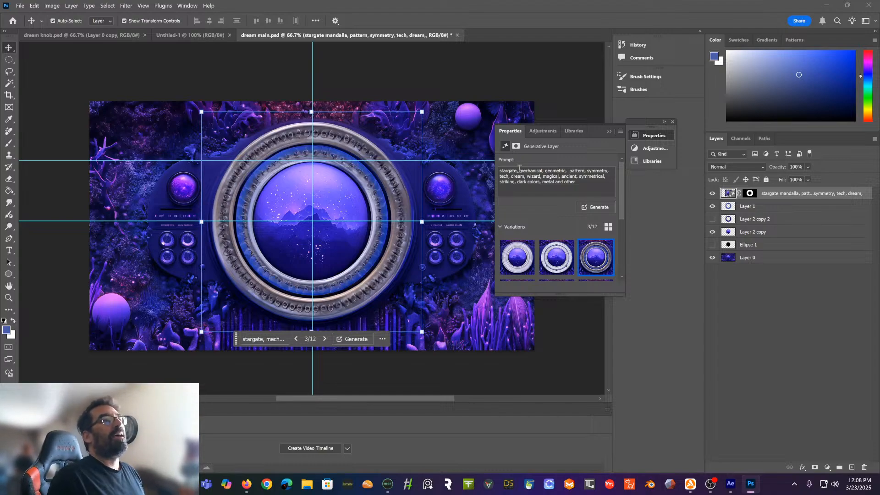
Remove "geometric," and "pattern," from the generative layer's prompt and generate new ring variations
{"action": "left_click_drag", "start_coordinate": [568, 171], "coordinate": [548, 170]}
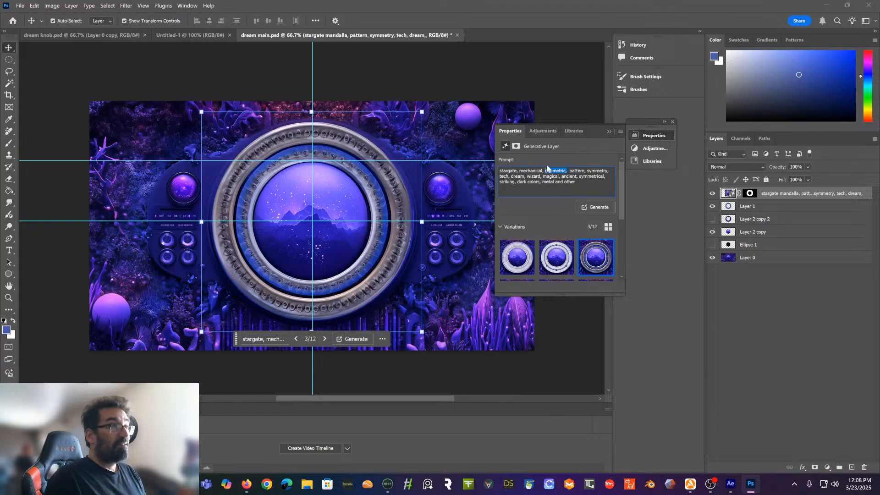
{"action": "key", "text": "BackSpace"}
{"action": "left_click_drag", "start_coordinate": [565, 171], "coordinate": [549, 171]}
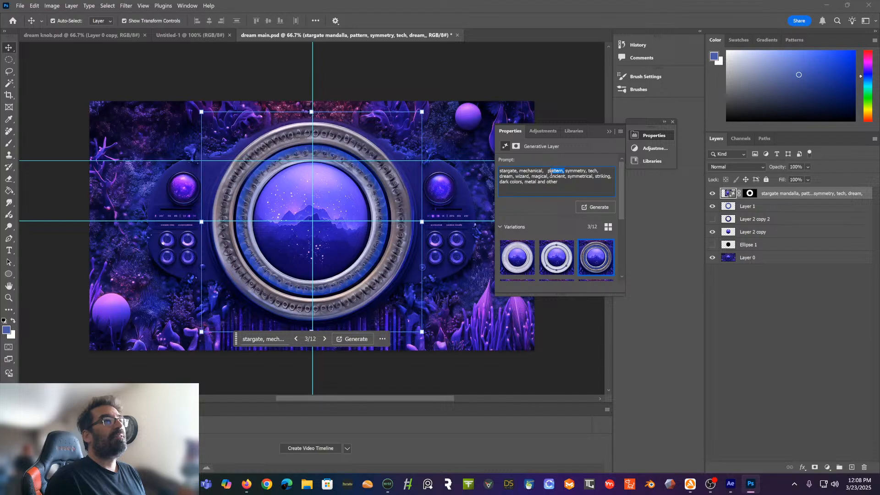
{"action": "key", "text": "BackSpace"}
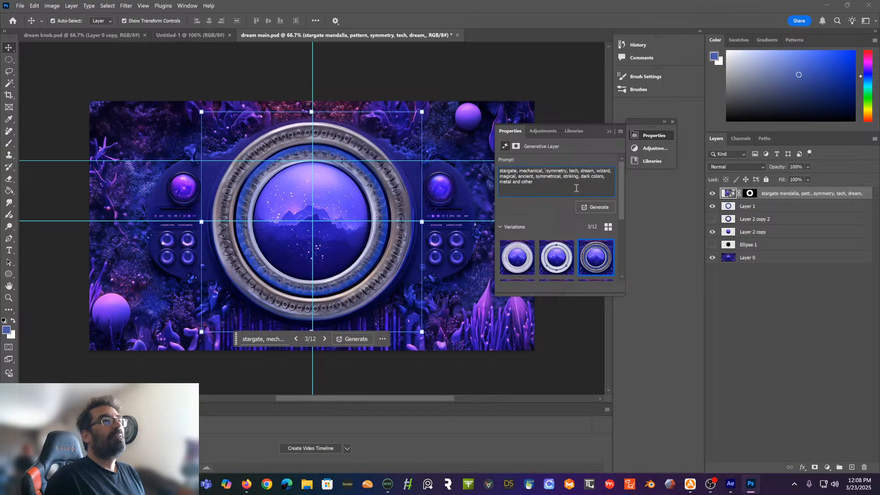
{"action": "left_click", "coordinate": [594, 208]}
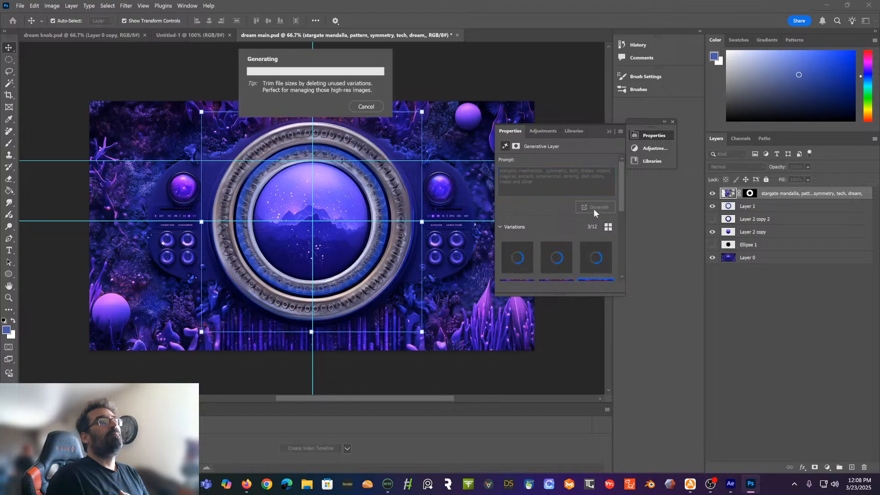
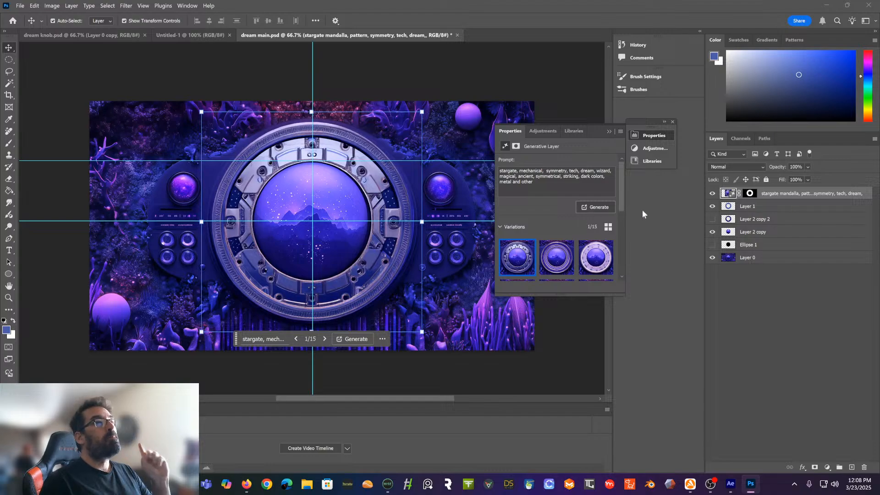
Preview the second and third mechanical stargate variations and switch back to the first
{"action": "left_click", "coordinate": [560, 260]}
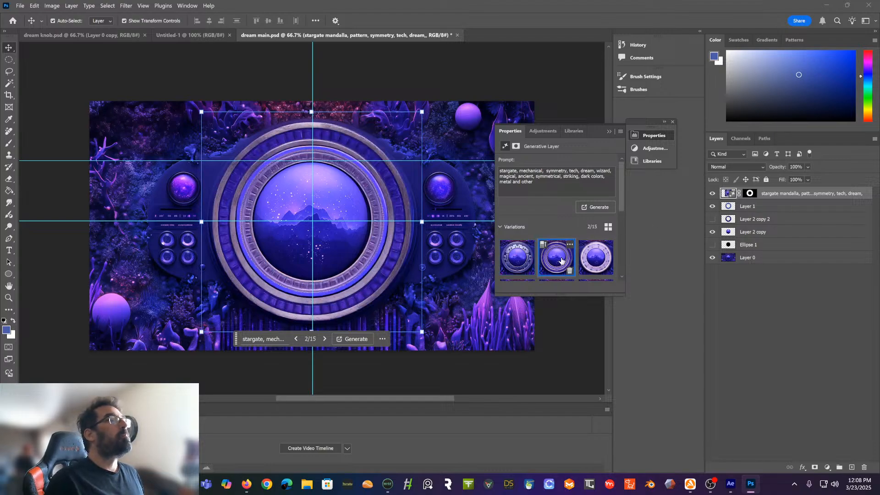
{"action": "left_click", "coordinate": [596, 261]}
{"action": "left_click", "coordinate": [517, 257]}
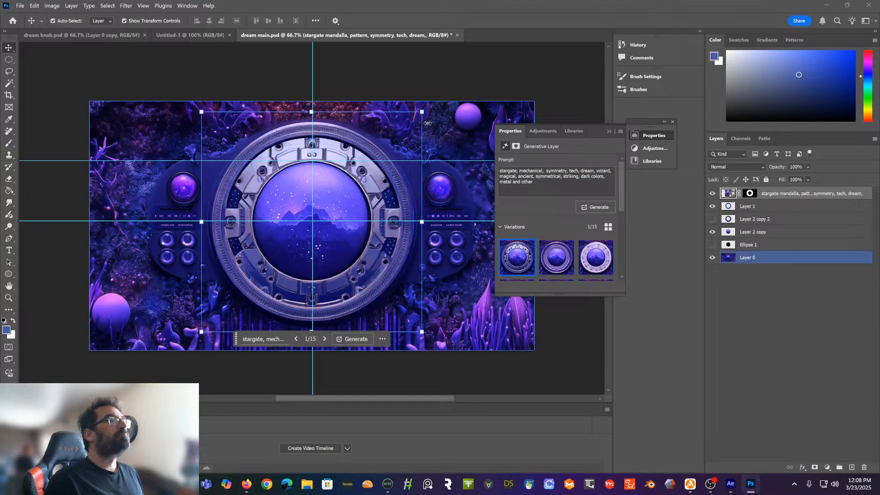
Try the first mechanical ring variation rotated 25.09° around the globe, and undo the rotation
{"action": "left_click_drag", "start_coordinate": [429, 128], "coordinate": [360, 212]}
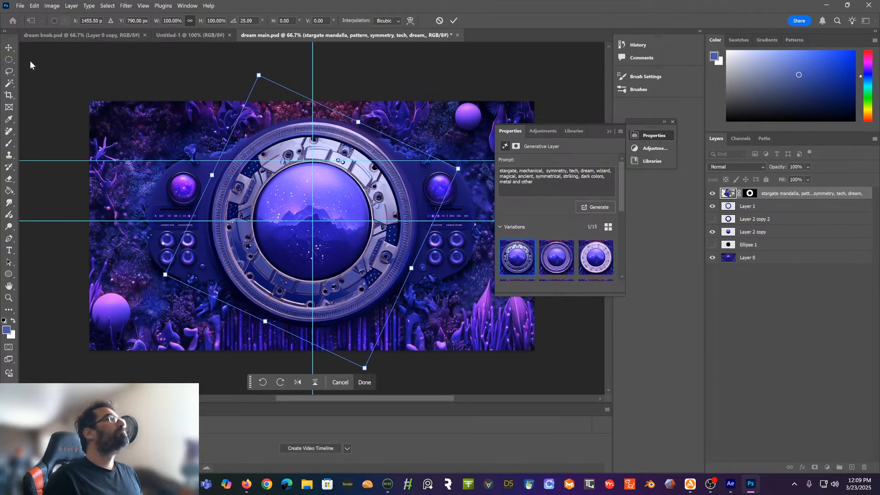
{"action": "key", "text": "ctrl+z"}
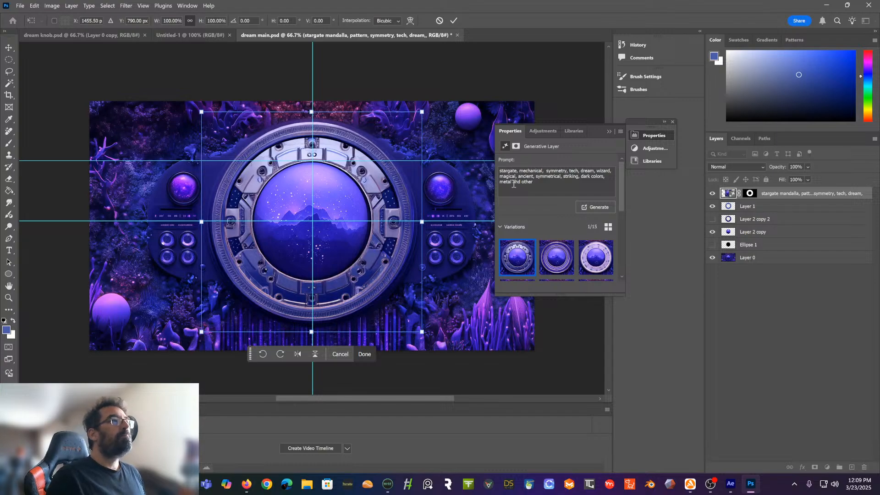
{"action": "key", "text": "Return"}
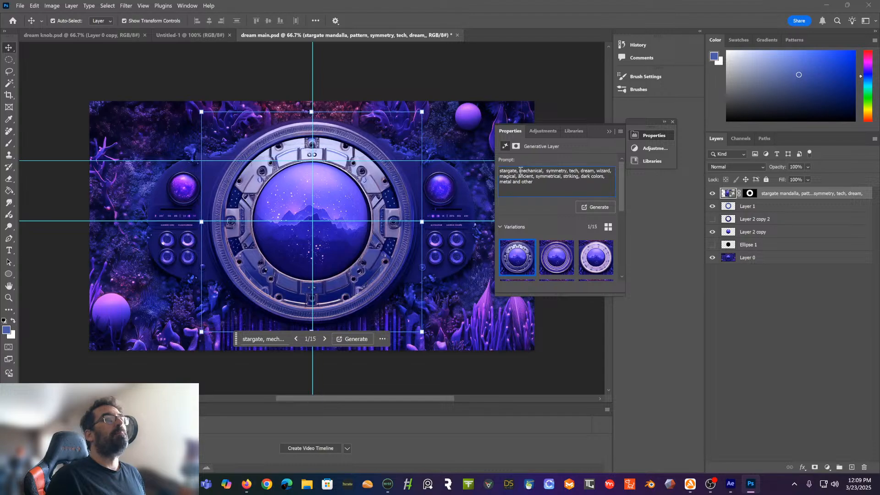
Insert "percectly centered," before "mechanical" in the generative layer's prompt and generate new ring variations
{"action": "type", "text": "fierce"}
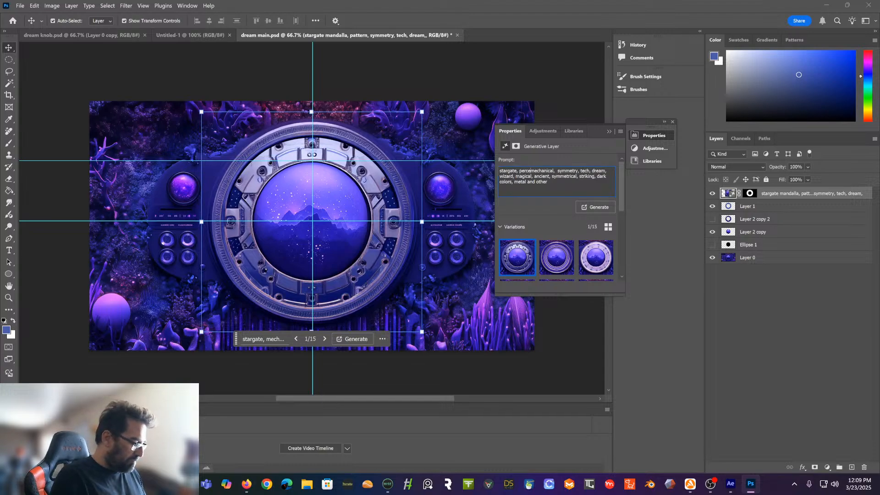
{"action": "type", "text": "ctly centered"}
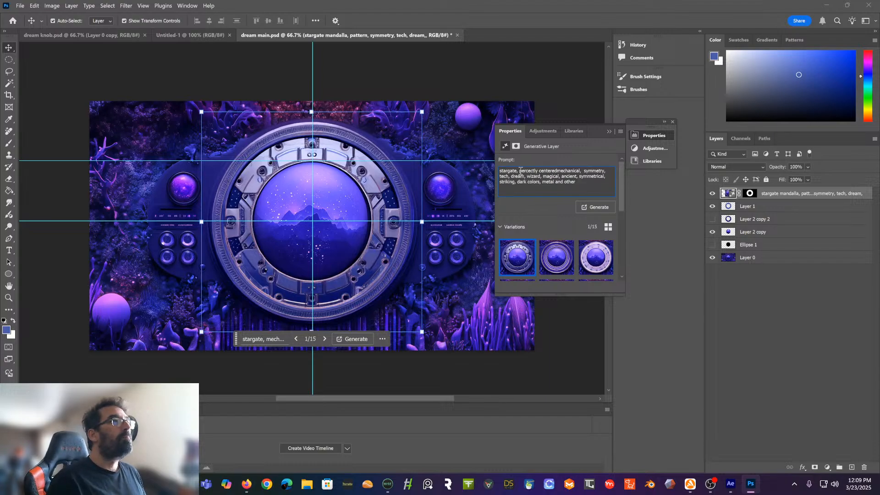
{"action": "type", "text": ","}
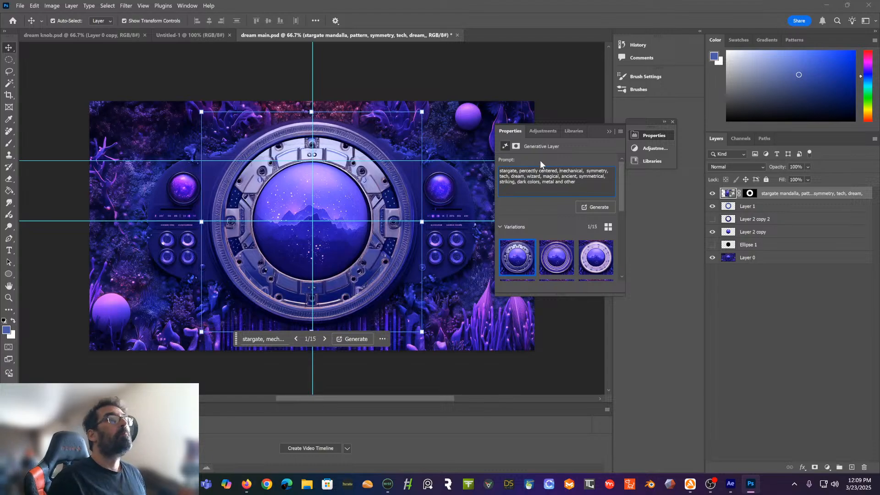
{"action": "left_click", "coordinate": [601, 208]}
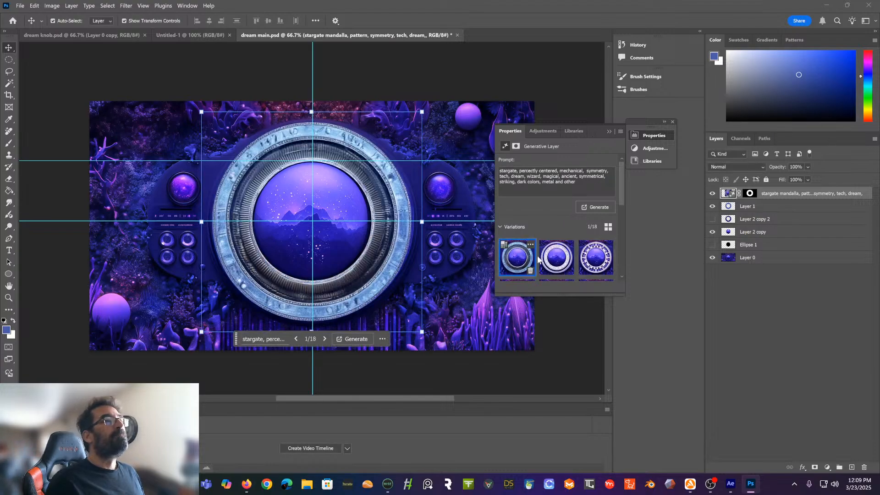
Apply the third centered ring variation, append ", no white" to the prompt, and generate more variations
{"action": "left_click", "coordinate": [592, 259]}
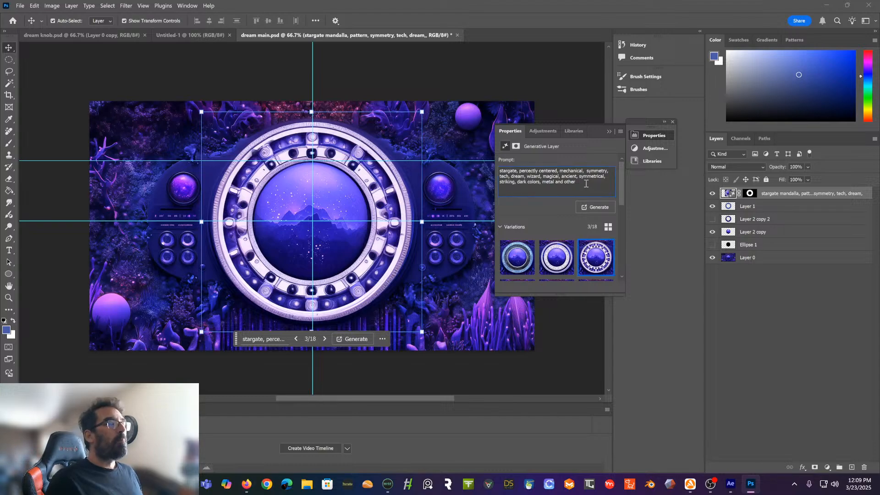
{"action": "type", "text": "white"}
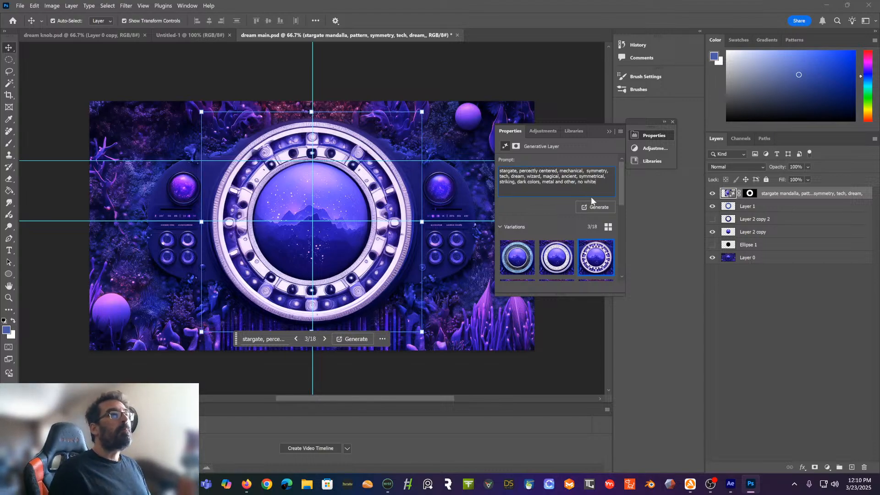
{"action": "left_click", "coordinate": [599, 208]}
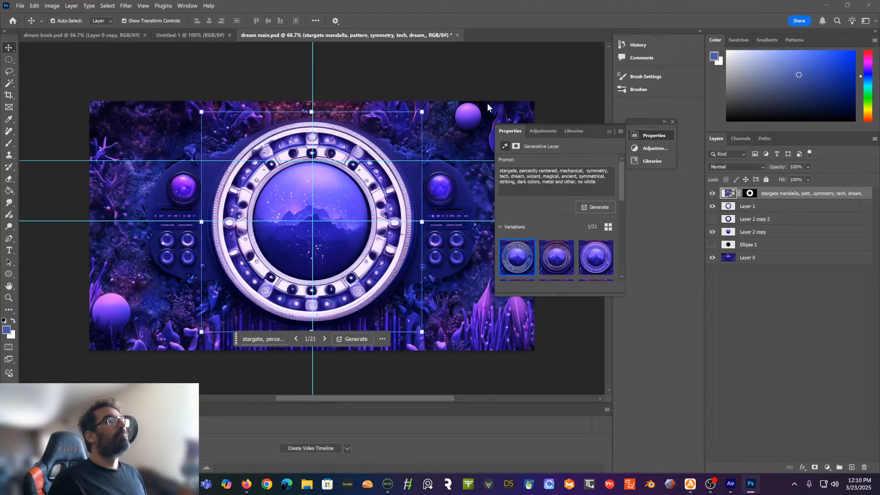
Preview the second and third ring variations, try the third rotated 6.95° around the globe, and undo the rotation
{"action": "left_click", "coordinate": [556, 264]}
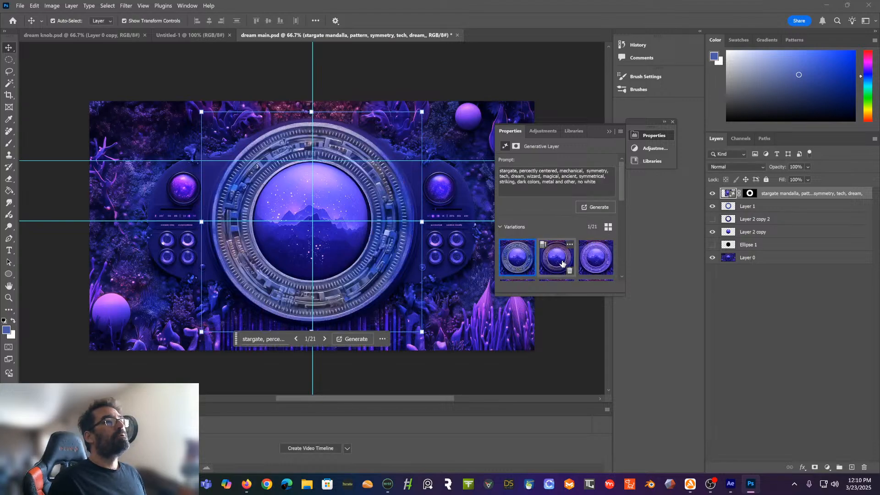
{"action": "left_click", "coordinate": [595, 259]}
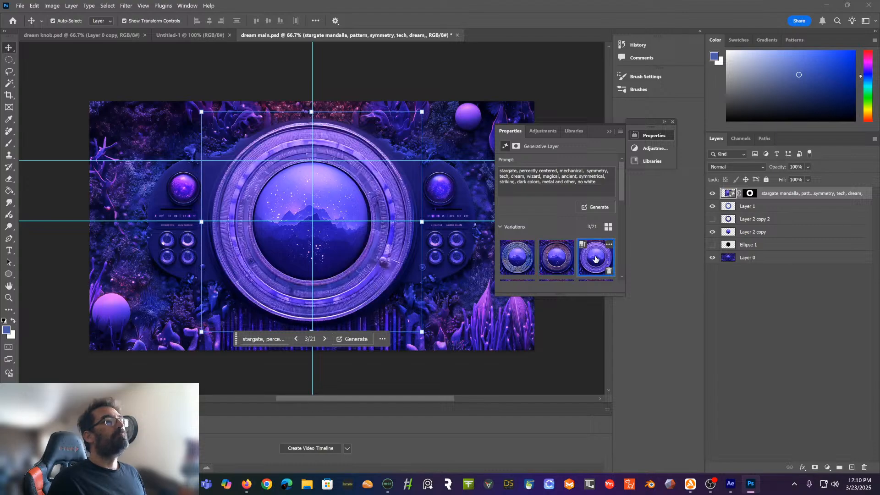
{"action": "left_click", "coordinate": [421, 157]}
{"action": "left_click_drag", "start_coordinate": [431, 130], "coordinate": [398, 168]}
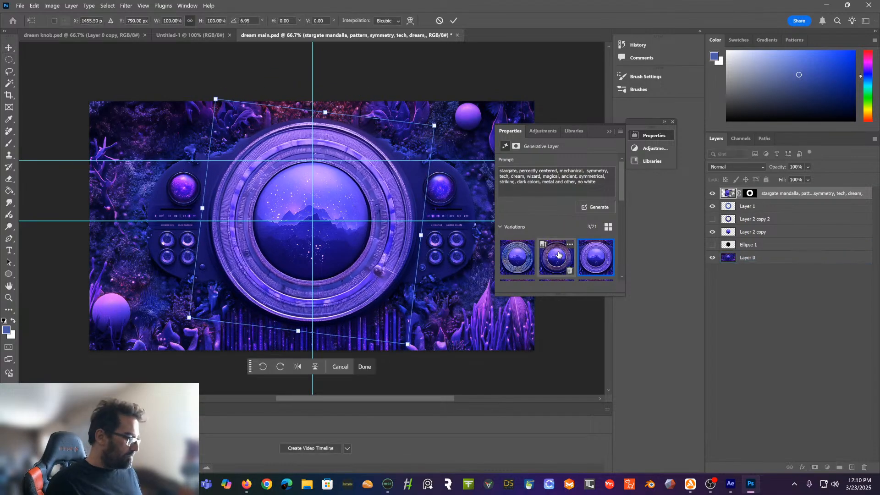
{"action": "key", "text": "ctrl+z"}
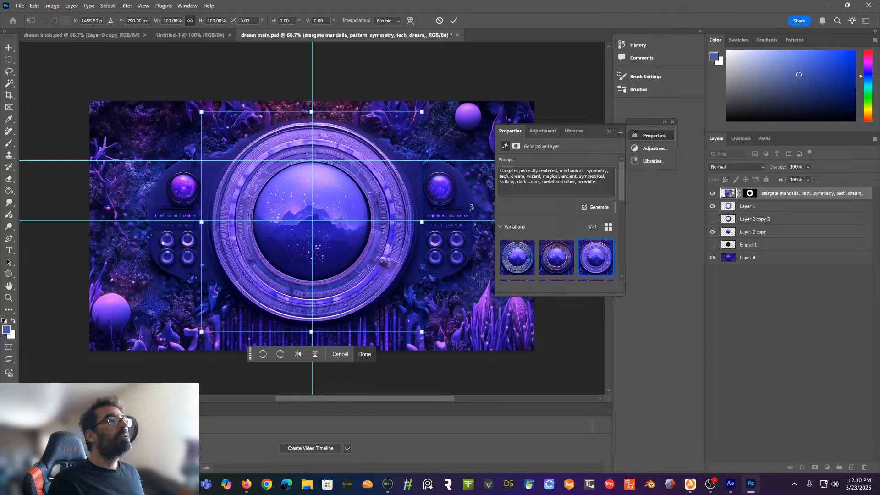
{"action": "left_click", "coordinate": [6, 51]}
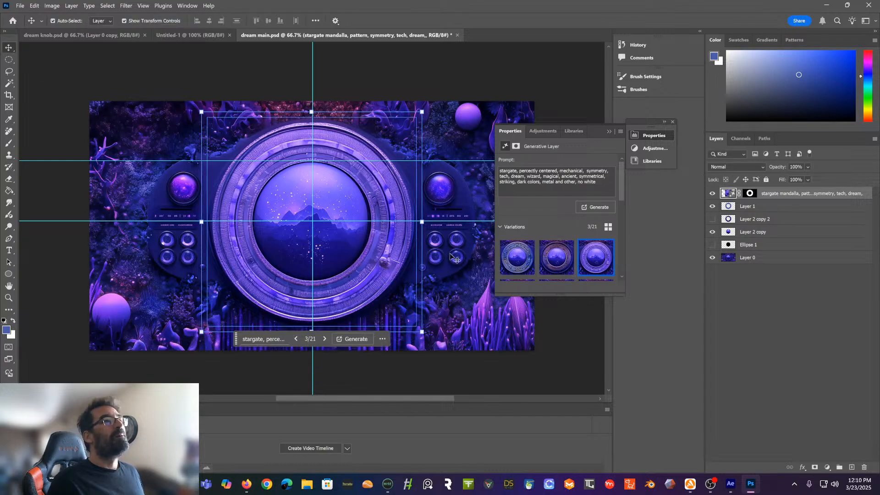
Try the first ring variation rotated 52.09° around the globe, and undo the rotation
{"action": "left_click", "coordinate": [512, 259]}
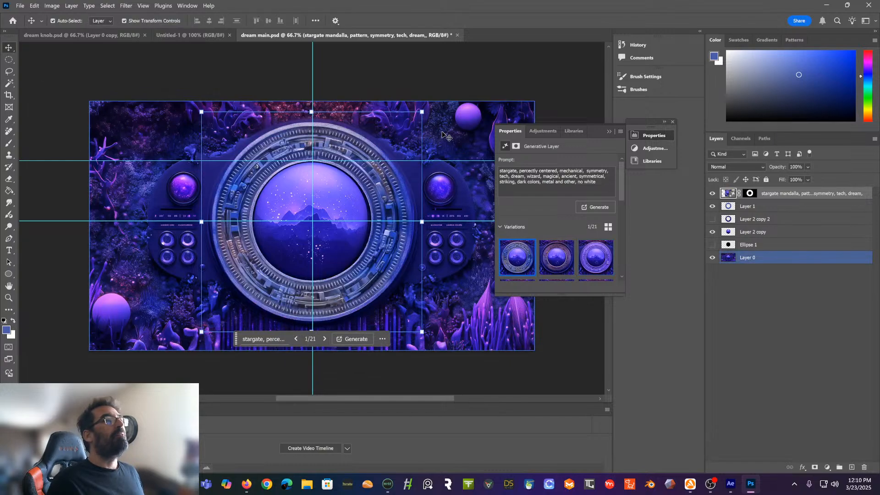
{"action": "key", "text": "ctrl+t"}
{"action": "left_click_drag", "start_coordinate": [428, 134], "coordinate": [431, 227]}
{"action": "key", "text": "ctrl+z"}
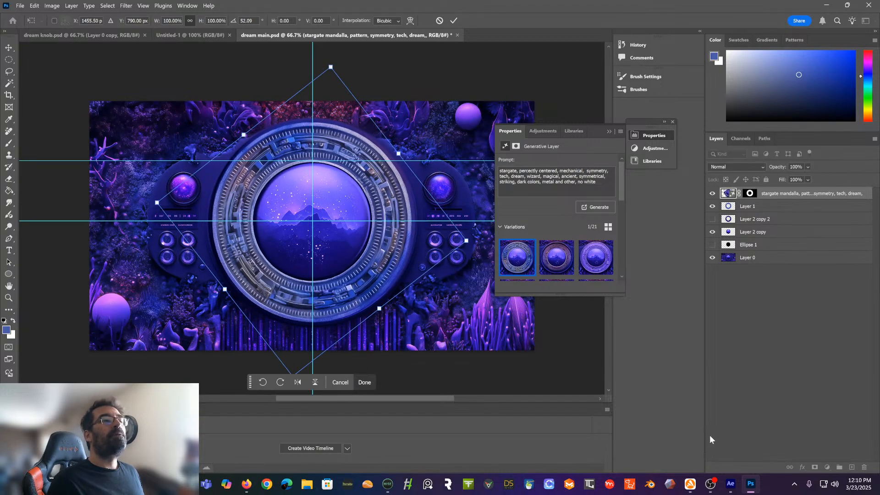
{"action": "left_click", "coordinate": [751, 486]}
{"action": "left_click", "coordinate": [751, 486]}
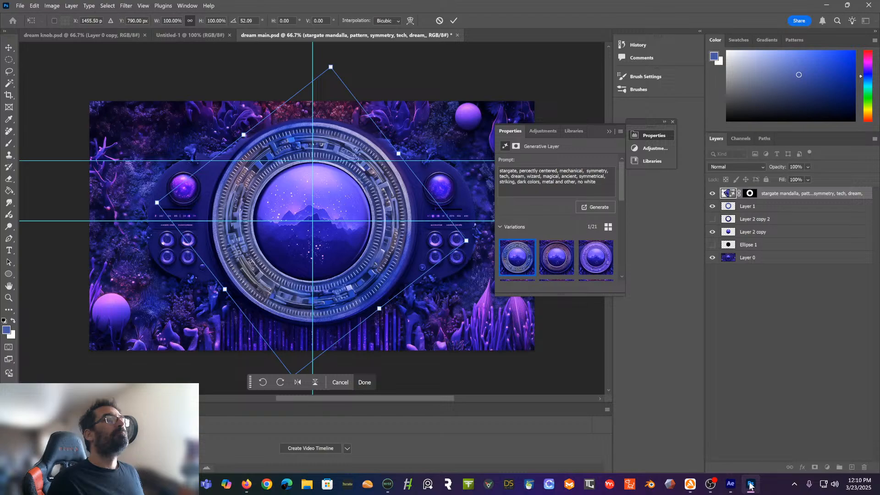
{"action": "key", "text": "ctrl+z"}
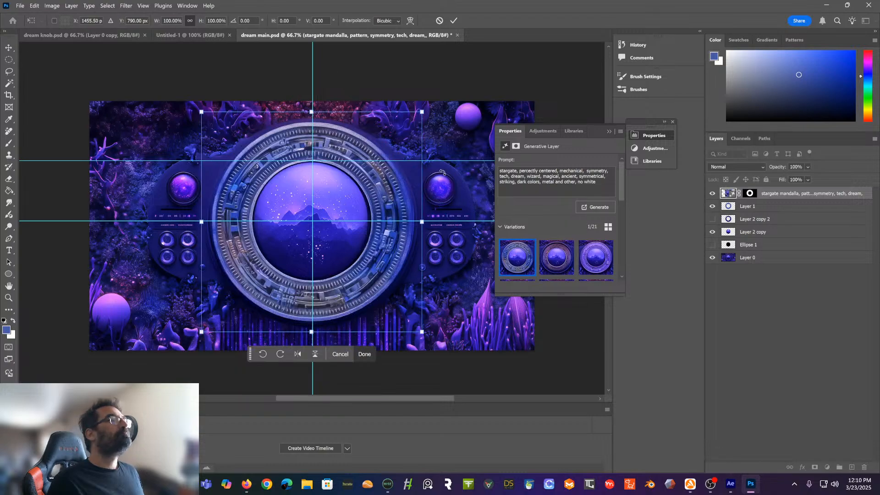
Leave the transform and apply the seventh of the 21 ring variations
{"action": "scroll", "coordinate": [569, 245], "scroll_direction": "down", "scroll_amount": 2}
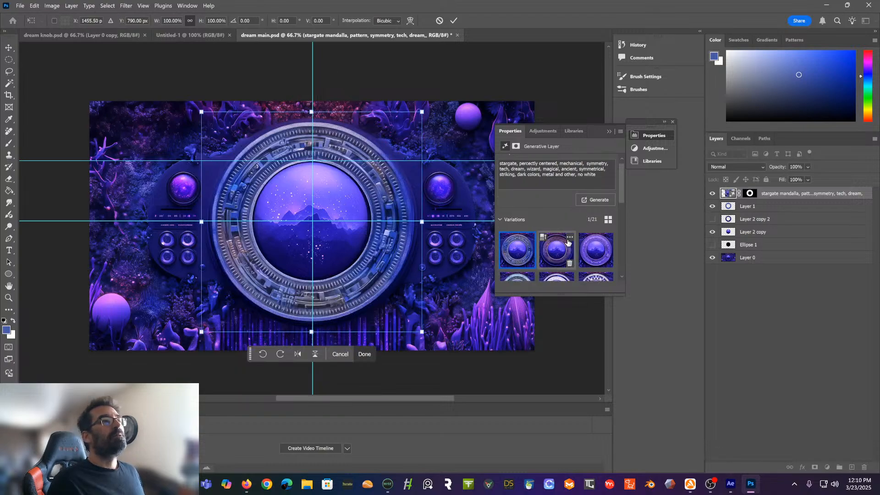
{"action": "scroll", "coordinate": [568, 242], "scroll_direction": "down", "scroll_amount": 3}
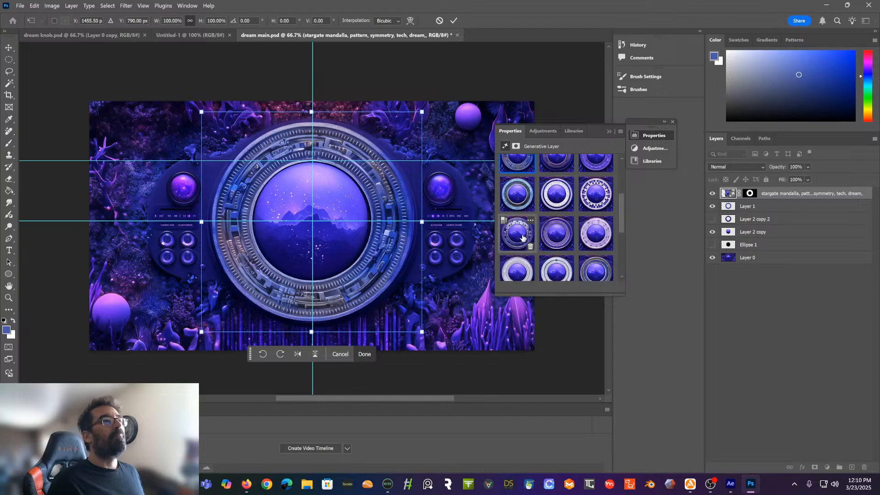
{"action": "left_click", "coordinate": [8, 49]}
{"action": "left_click", "coordinate": [525, 237]}
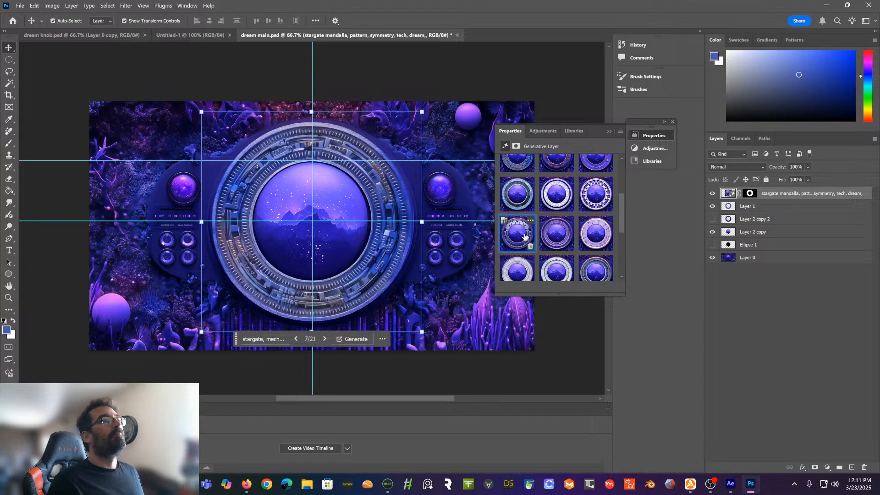
Try an Exposure adjustment of -1.29 on the generative ring layer and discard it
{"action": "left_click", "coordinate": [53, 7]}
{"action": "mouse_move", "coordinate": [64, 29]}
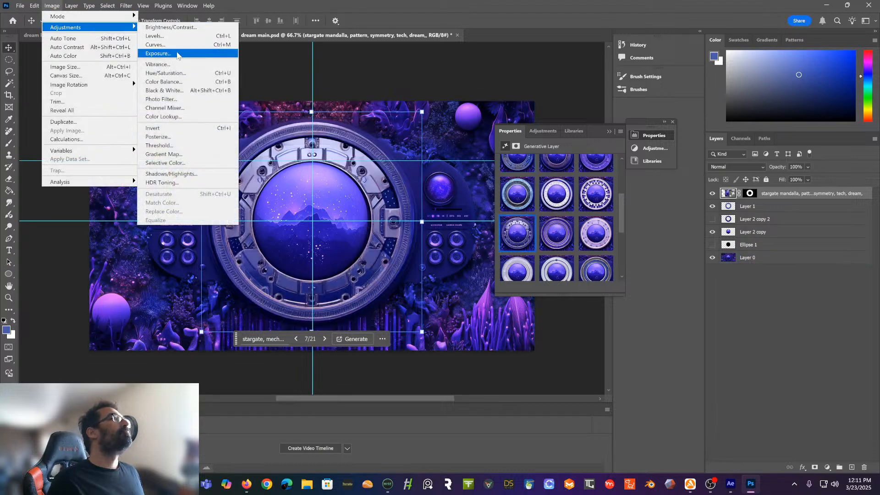
{"action": "left_click", "coordinate": [178, 54]}
{"action": "left_click_drag", "start_coordinate": [412, 165], "coordinate": [402, 163]}
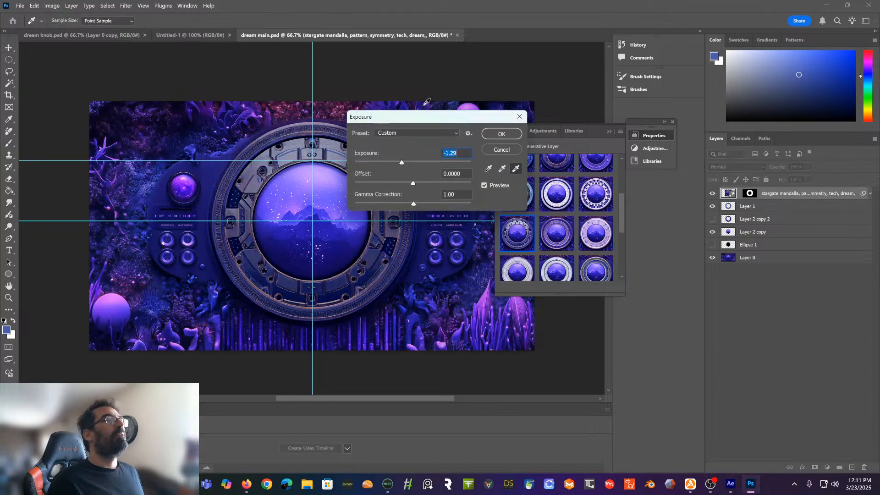
{"action": "left_click_drag", "start_coordinate": [422, 117], "coordinate": [612, 179]}
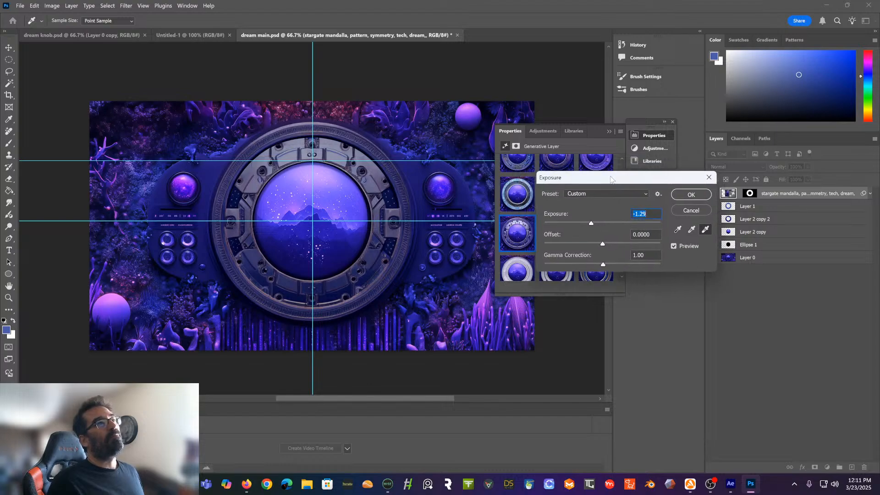
{"action": "left_click", "coordinate": [695, 209]}
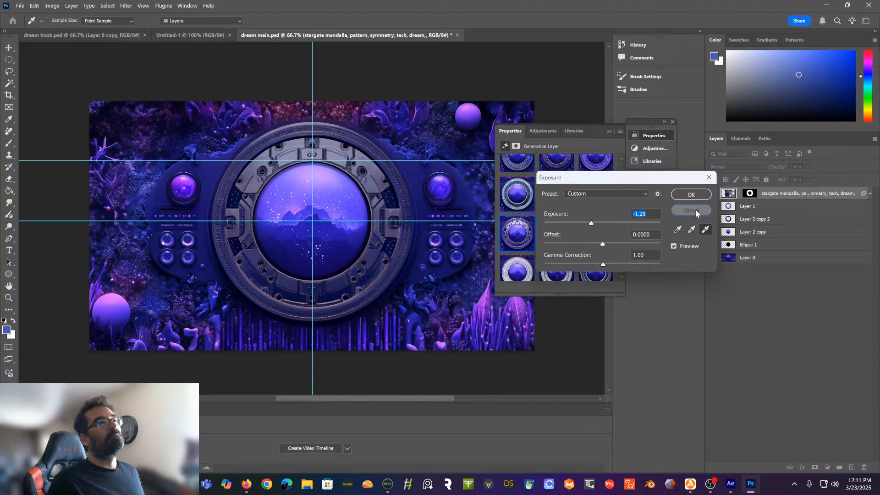
Try a Hue/Saturation adjustment with saturation +13 and lightness -38 on the ring, compare before and after, and discard it
{"action": "left_click", "coordinate": [52, 5]}
{"action": "mouse_move", "coordinate": [63, 30]}
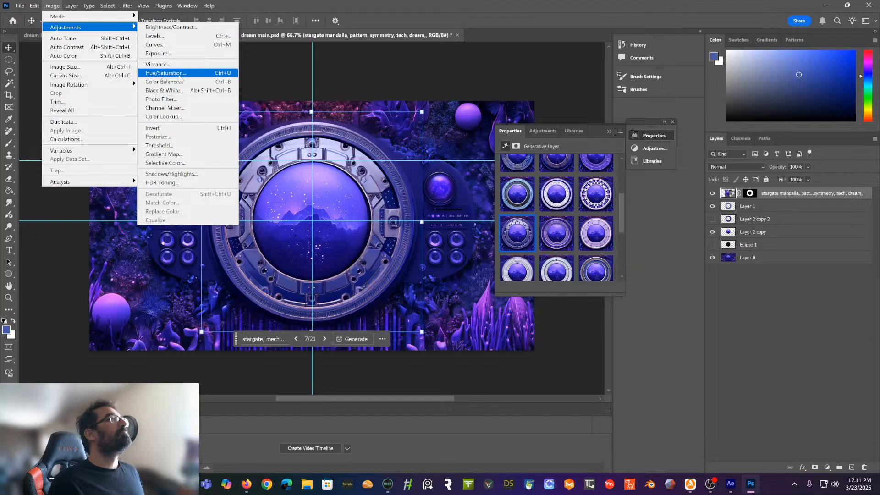
{"action": "left_click", "coordinate": [180, 74]}
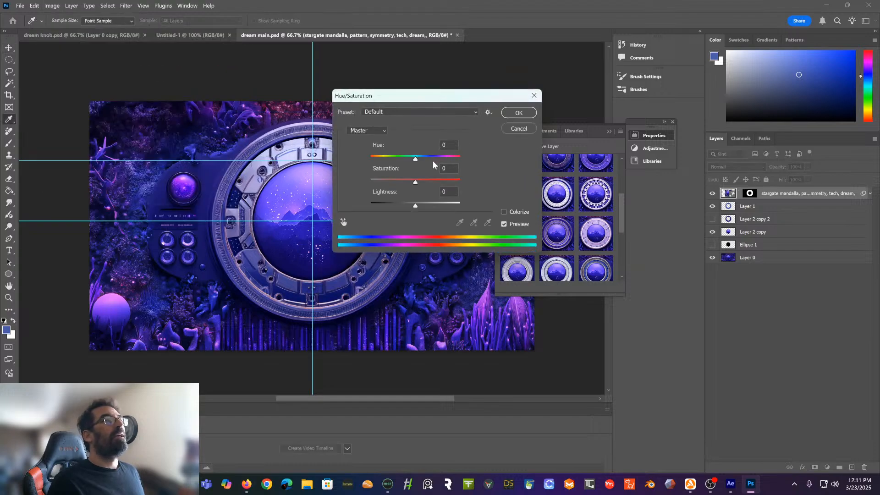
{"action": "left_click_drag", "start_coordinate": [430, 97], "coordinate": [556, 96]}
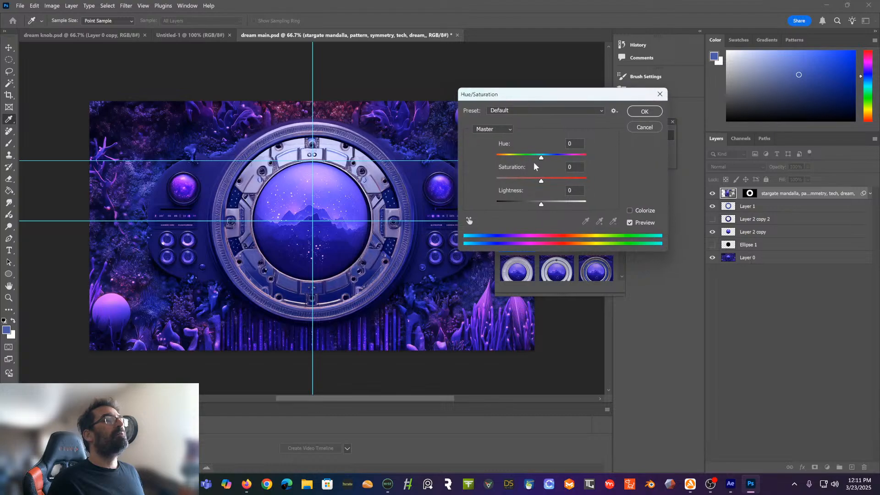
{"action": "left_click_drag", "start_coordinate": [541, 205], "coordinate": [548, 184]}
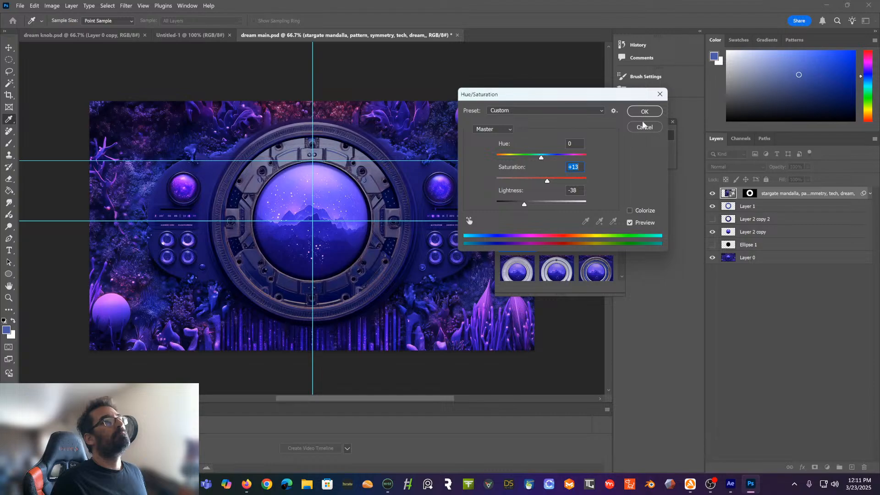
{"action": "left_click", "coordinate": [630, 223]}
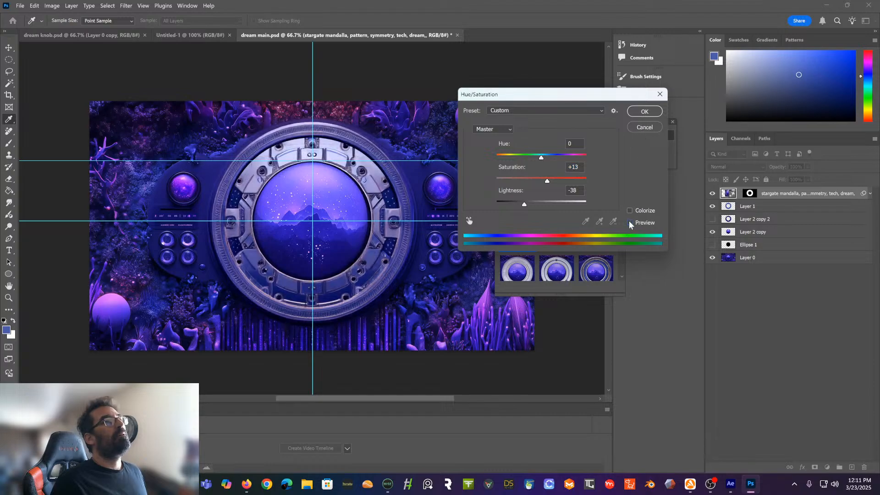
{"action": "left_click", "coordinate": [630, 224]}
{"action": "left_click", "coordinate": [630, 223]}
{"action": "left_click", "coordinate": [630, 223]}
{"action": "left_click", "coordinate": [630, 224]}
{"action": "left_click", "coordinate": [643, 127]}
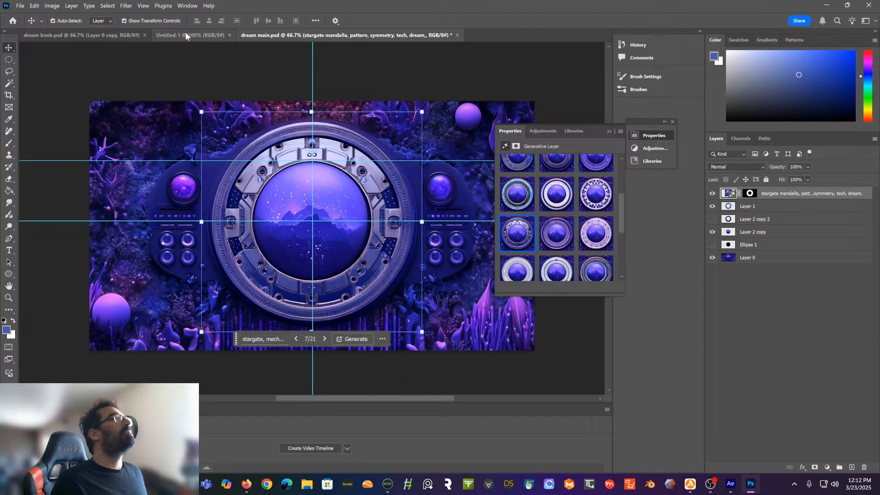
Darken the ring layer with a Curves adjustment, lowering input 106 to output 72 and input 227 to output 204
{"action": "left_click", "coordinate": [50, 6]}
{"action": "mouse_move", "coordinate": [69, 27]}
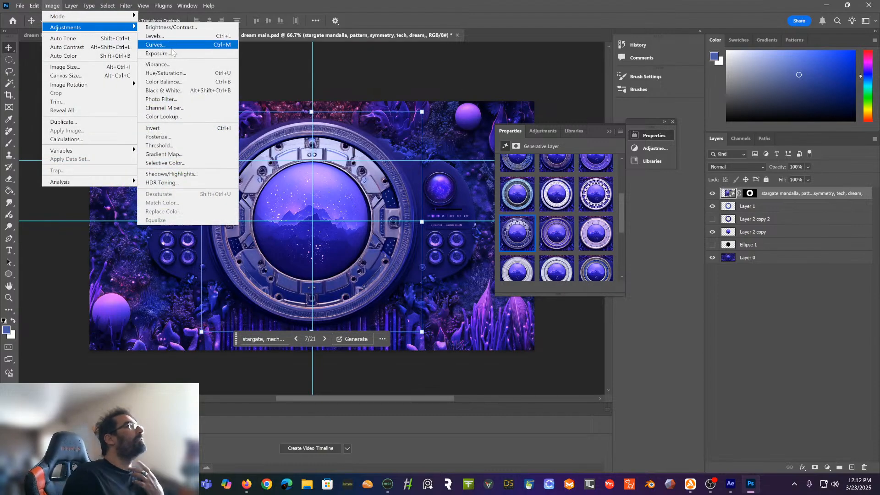
{"action": "left_click", "coordinate": [172, 44]}
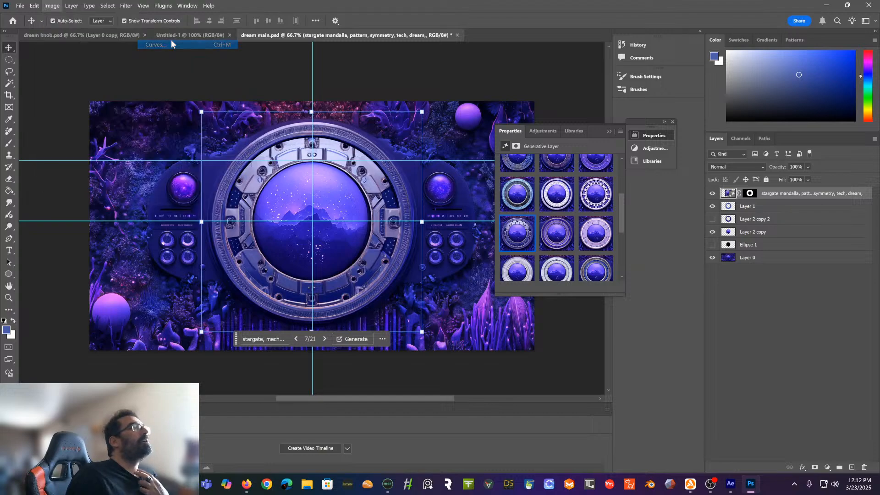
{"action": "left_click_drag", "start_coordinate": [435, 81], "coordinate": [524, 83]}
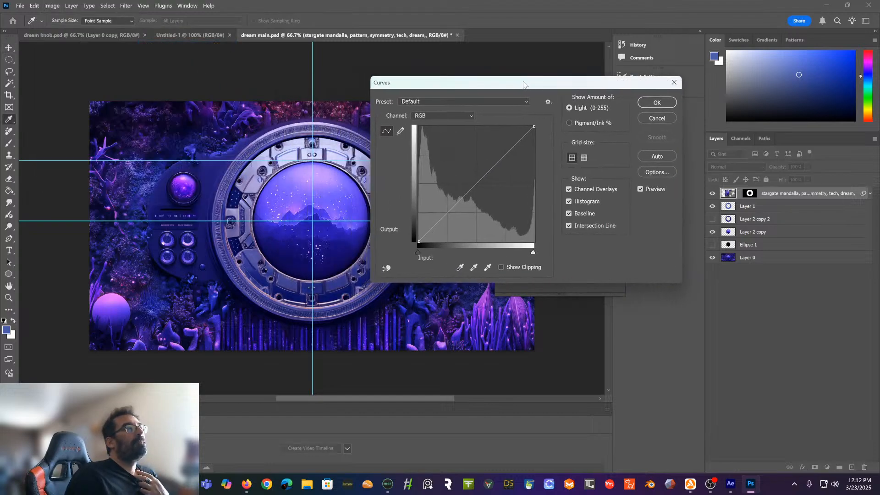
{"action": "left_click_drag", "start_coordinate": [480, 182], "coordinate": [467, 209]}
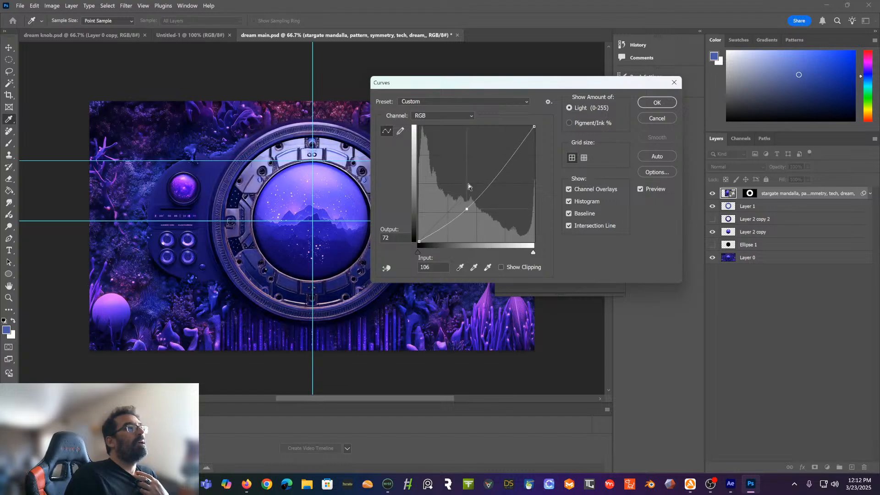
{"action": "left_click_drag", "start_coordinate": [483, 89], "coordinate": [556, 120]}
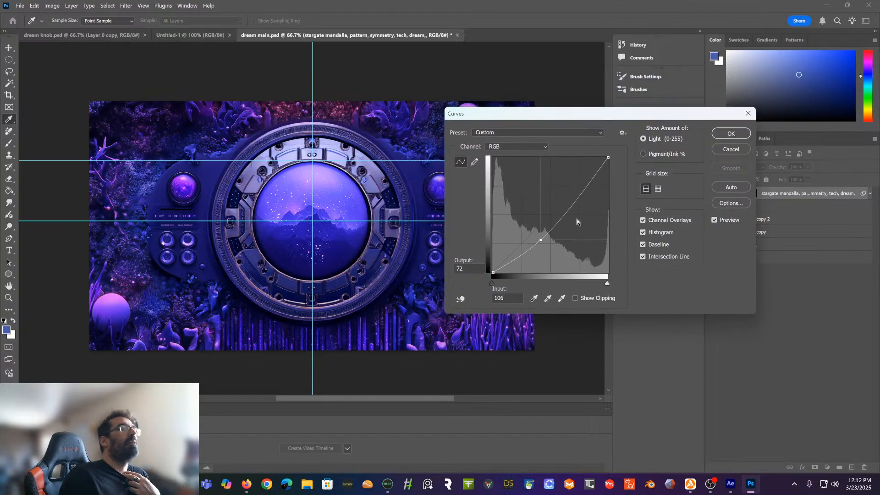
{"action": "left_click_drag", "start_coordinate": [598, 169], "coordinate": [595, 182]}
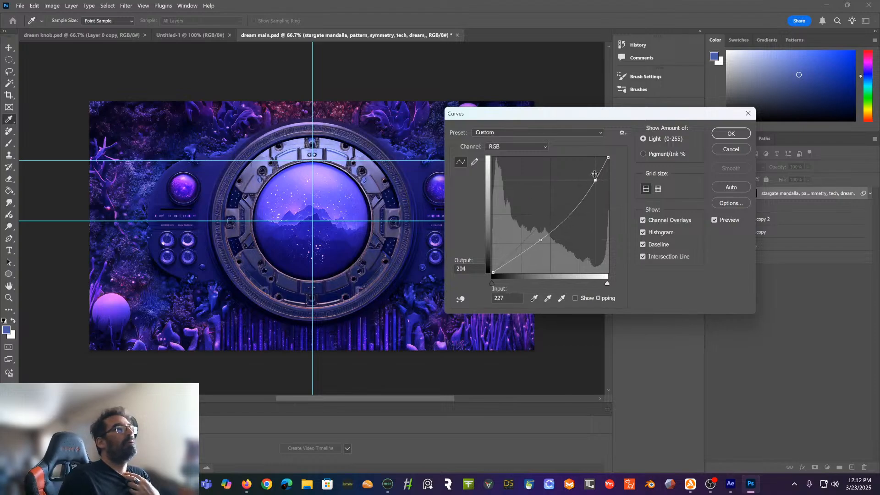
{"action": "left_click", "coordinate": [733, 133]}
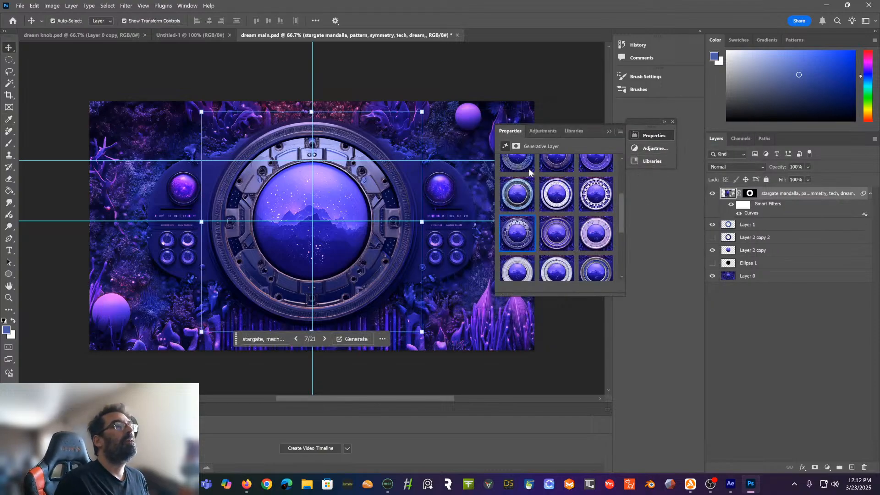
{"action": "right_click", "coordinate": [792, 201]}
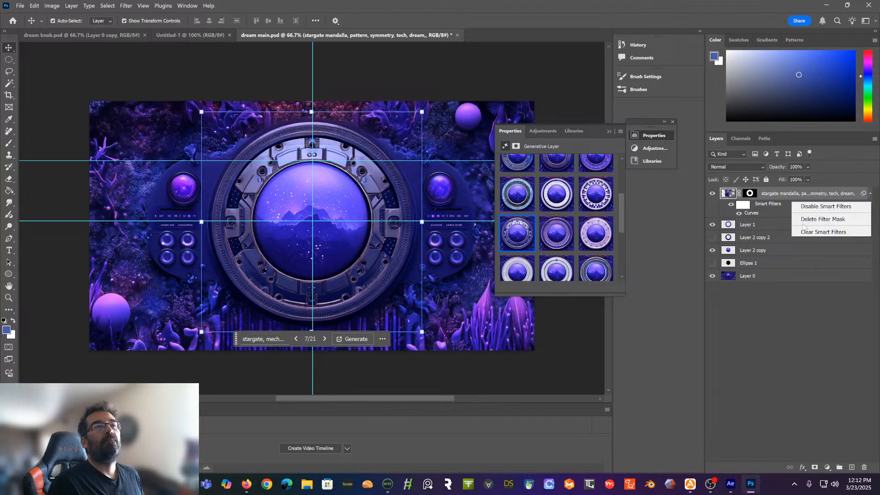
{"action": "left_click", "coordinate": [773, 193]}
{"action": "right_click", "coordinate": [773, 195]}
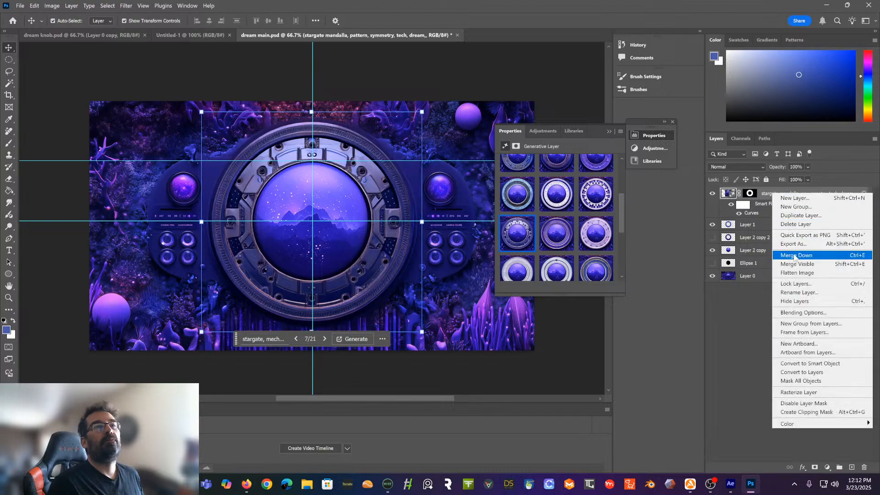
{"action": "left_click", "coordinate": [751, 193]}
{"action": "left_click", "coordinate": [750, 193]}
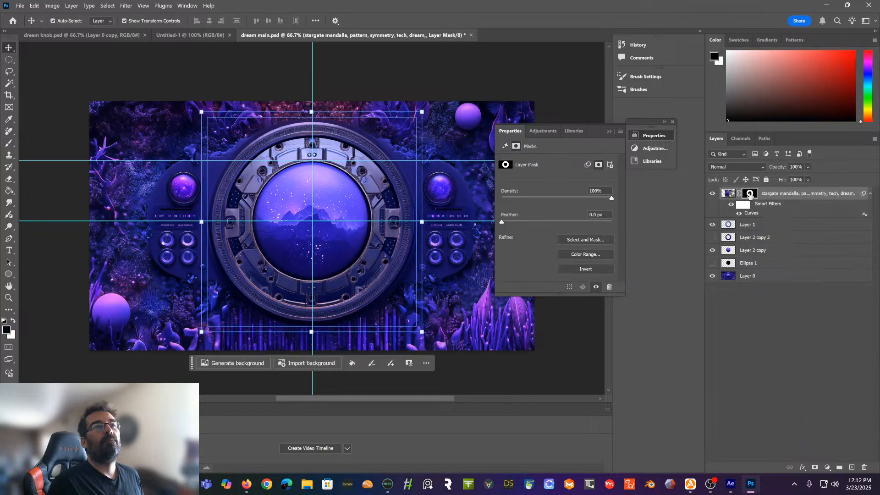
{"action": "right_click", "coordinate": [751, 193]}
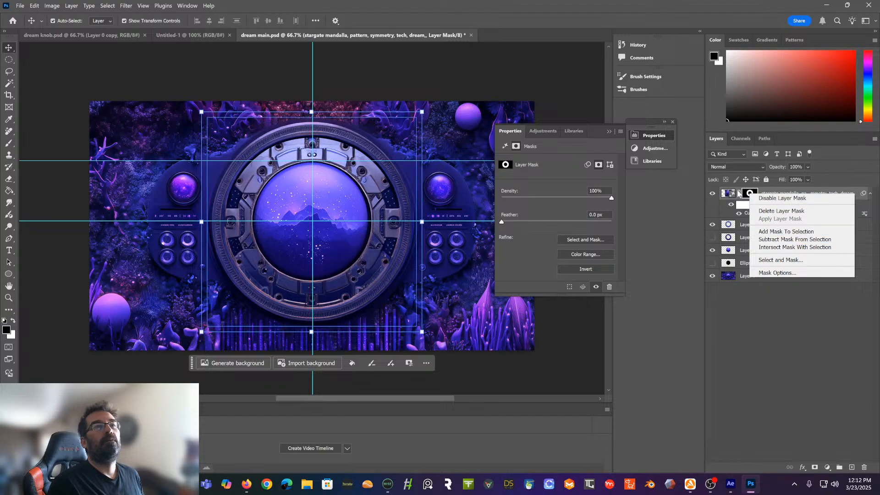
{"action": "left_click", "coordinate": [766, 311]}
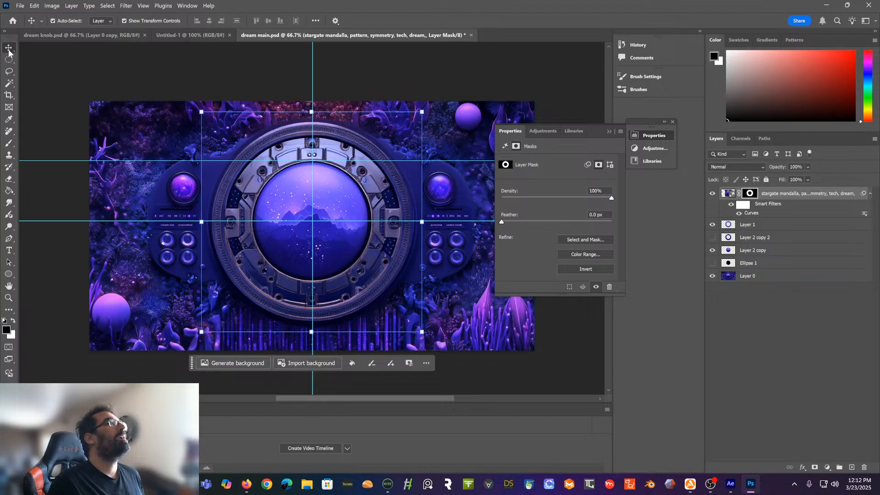
{"action": "right_click", "coordinate": [751, 195]}
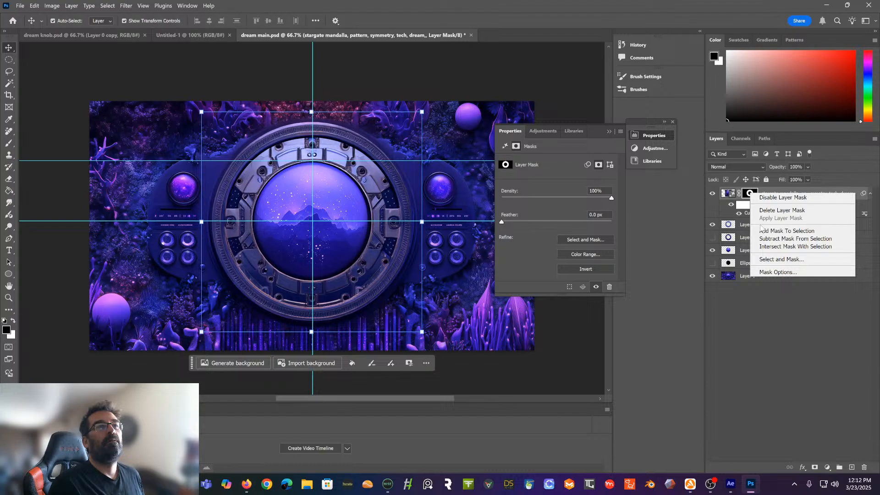
{"action": "left_click", "coordinate": [760, 231]}
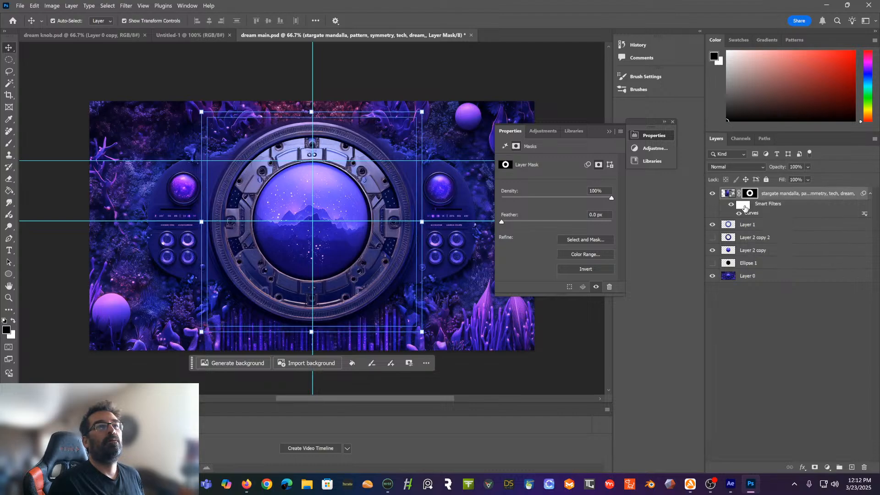
{"action": "left_click", "coordinate": [744, 206]}
{"action": "right_click", "coordinate": [741, 207]}
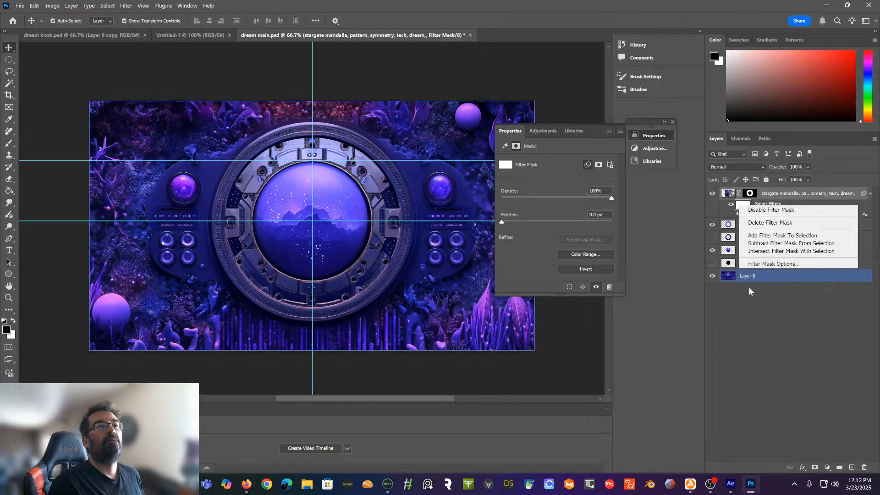
{"action": "left_click", "coordinate": [744, 311]}
{"action": "left_click", "coordinate": [732, 194]}
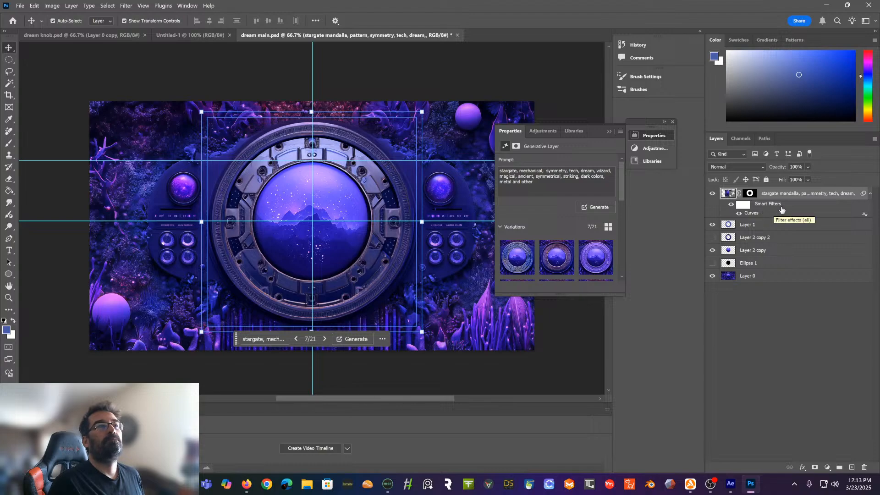
{"action": "right_click", "coordinate": [729, 194]}
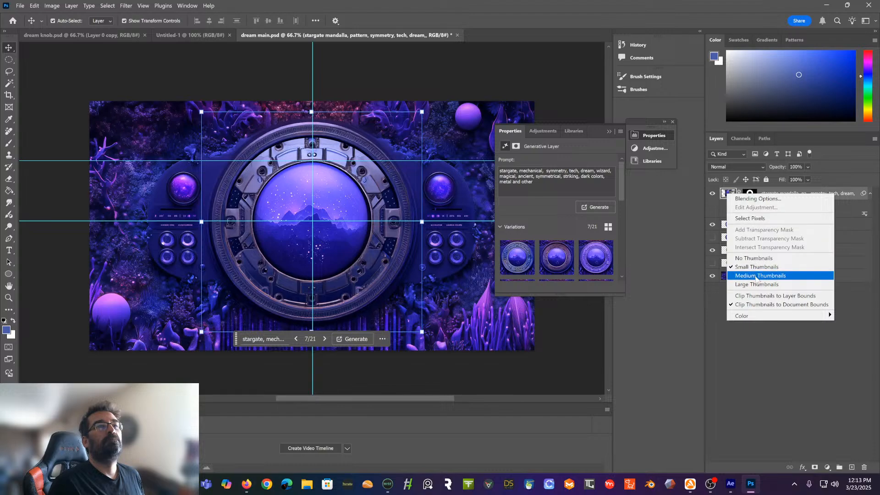
{"action": "left_click", "coordinate": [747, 350]}
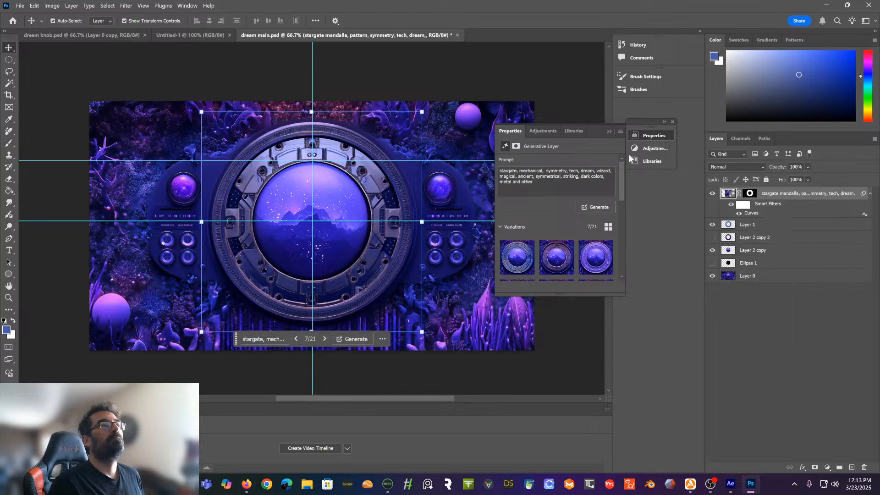
Try loading the generative ring layer's mask as a selection and clear that selection again
{"action": "left_click", "coordinate": [607, 132]}
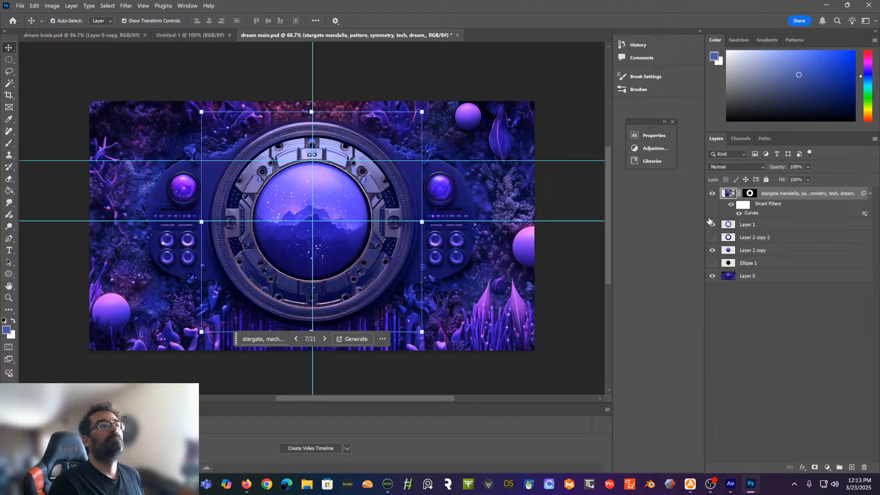
{"action": "left_click", "coordinate": [750, 194]}
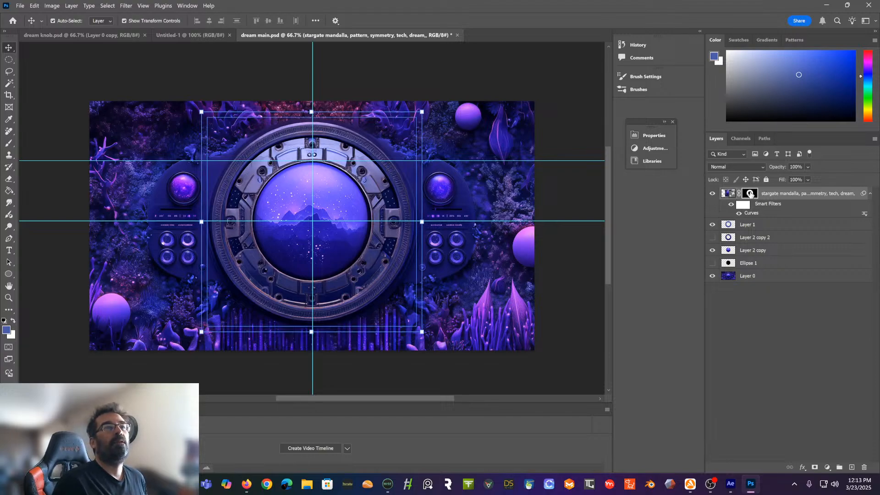
{"action": "right_click", "coordinate": [751, 195]}
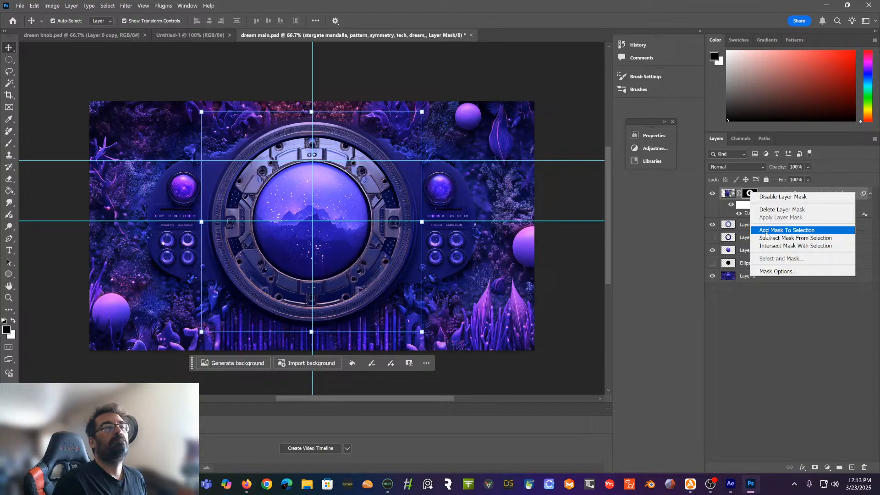
{"action": "left_click", "coordinate": [767, 231]}
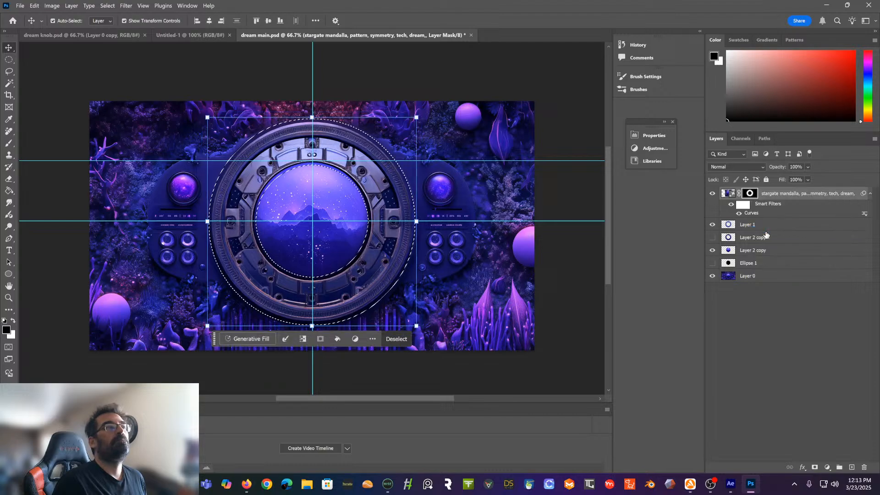
{"action": "right_click", "coordinate": [752, 194]}
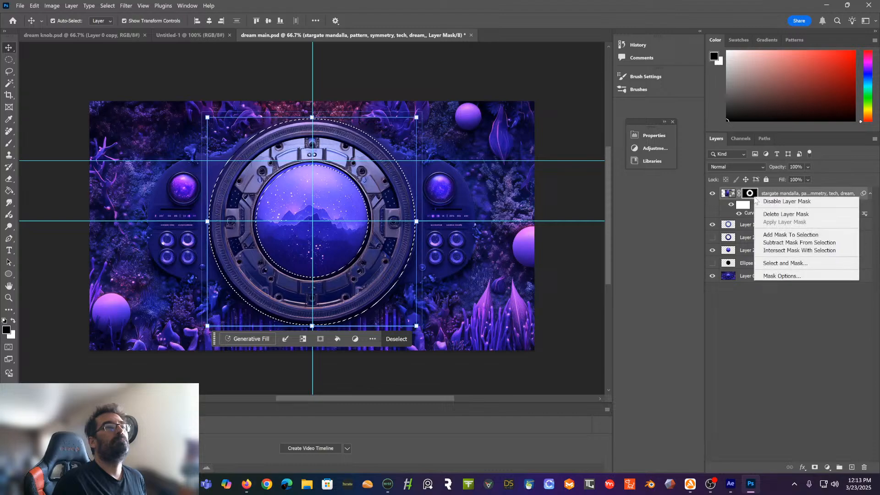
{"action": "left_click", "coordinate": [792, 305]}
{"action": "left_click", "coordinate": [592, 262]}
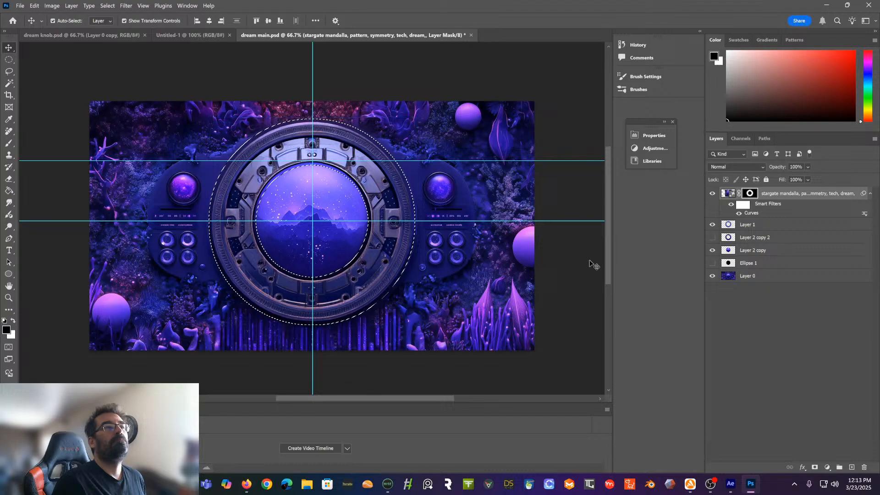
{"action": "left_click", "coordinate": [735, 195]}
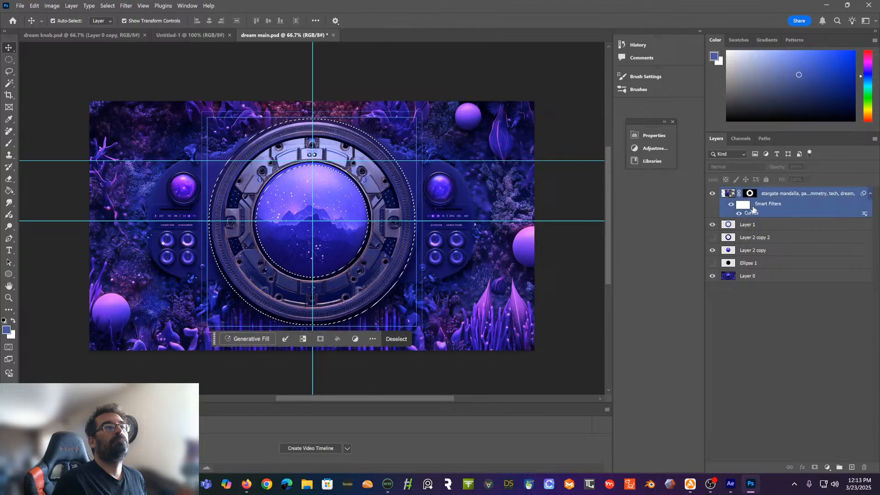
{"action": "left_click", "coordinate": [486, 138]}
{"action": "left_click", "coordinate": [294, 71]}
{"action": "left_click", "coordinate": [107, 5]}
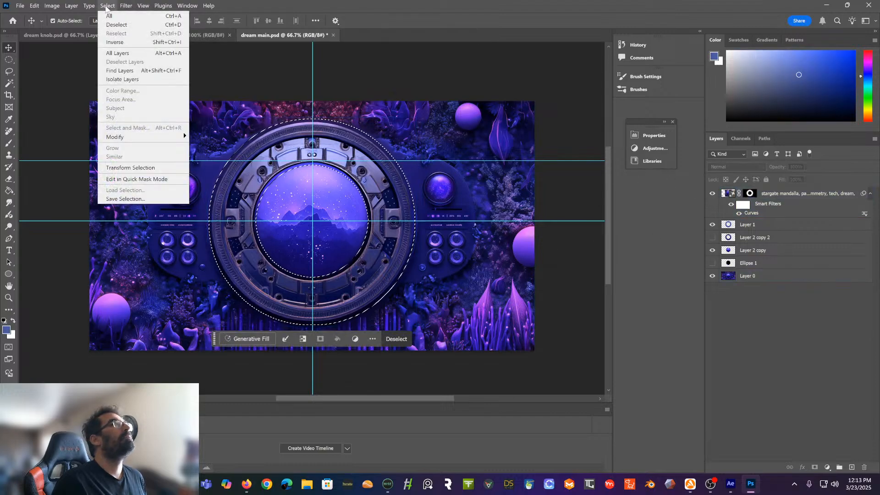
{"action": "left_click", "coordinate": [114, 23]}
{"action": "left_click", "coordinate": [758, 196]}
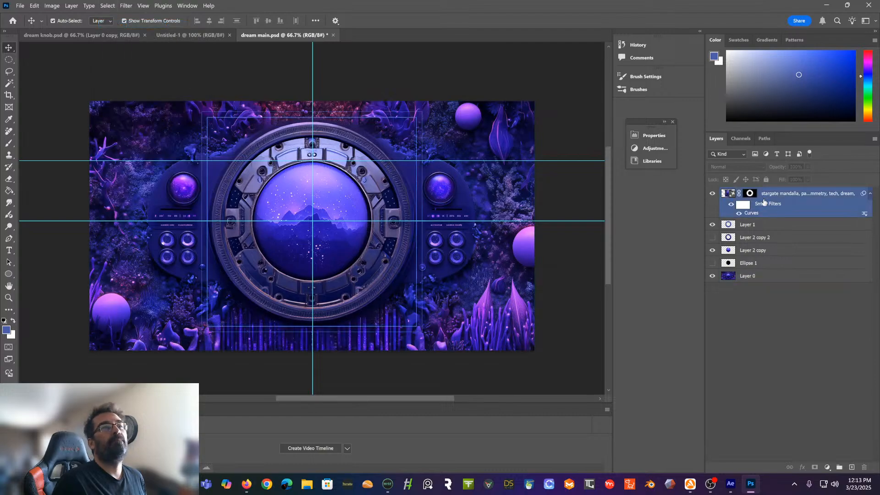
{"action": "right_click", "coordinate": [750, 196]}
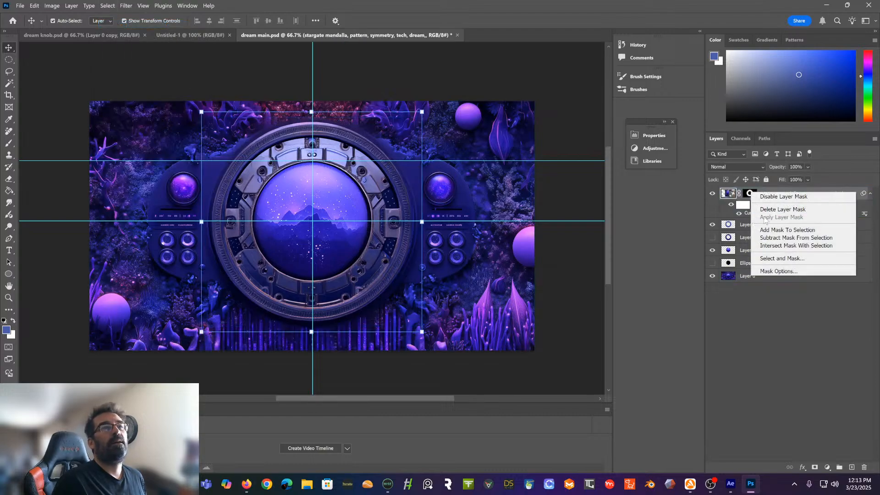
{"action": "left_click", "coordinate": [768, 339]}
Merge the layers Layer 2 copy 2, Layer 2 copy and Ellipse 1 into one layer
{"action": "left_click", "coordinate": [756, 227]}
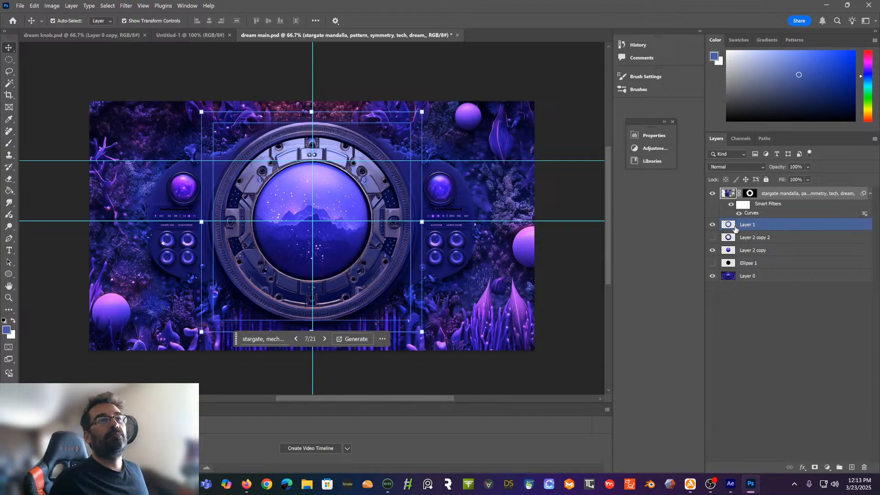
{"action": "left_click", "coordinate": [787, 228]}
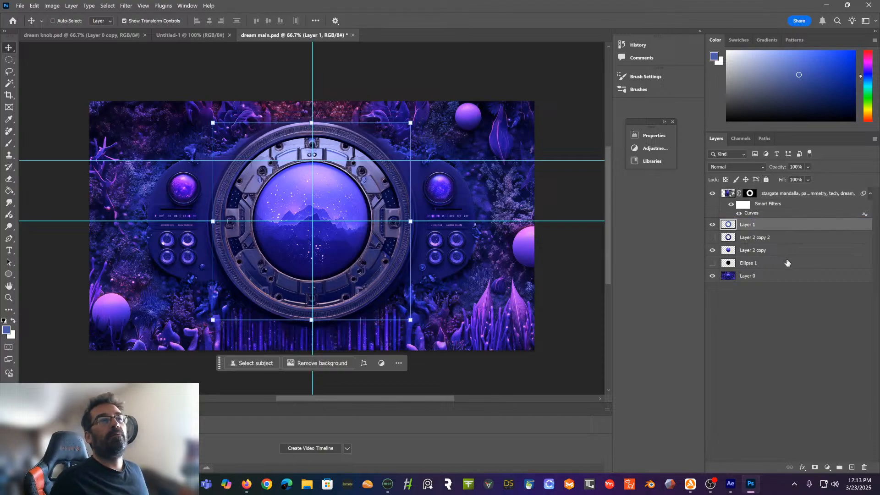
{"action": "left_click", "coordinate": [794, 237]}
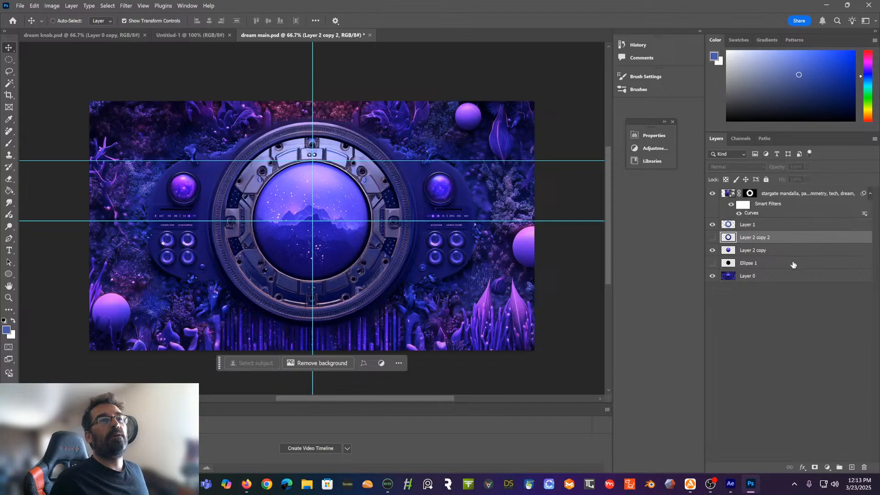
{"action": "left_click", "coordinate": [794, 264], "text": "ctrl"}
{"action": "left_click", "coordinate": [791, 255], "text": "ctrl"}
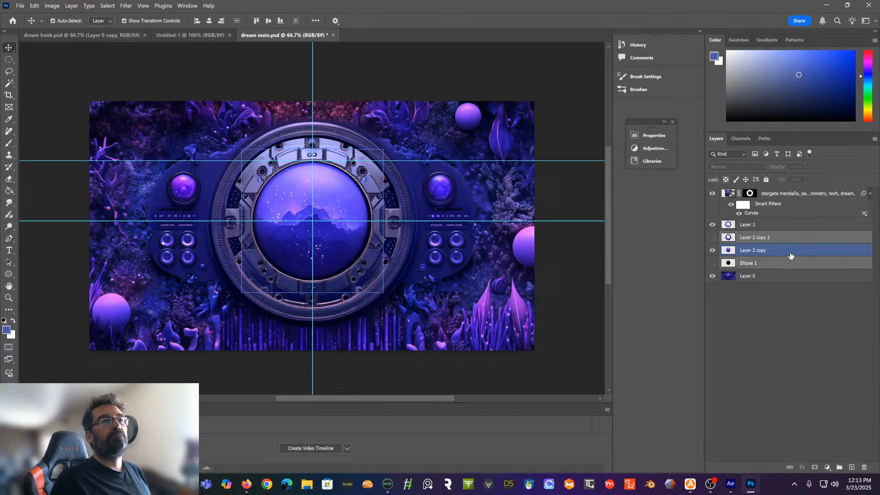
{"action": "key", "text": "ctrl+e"}
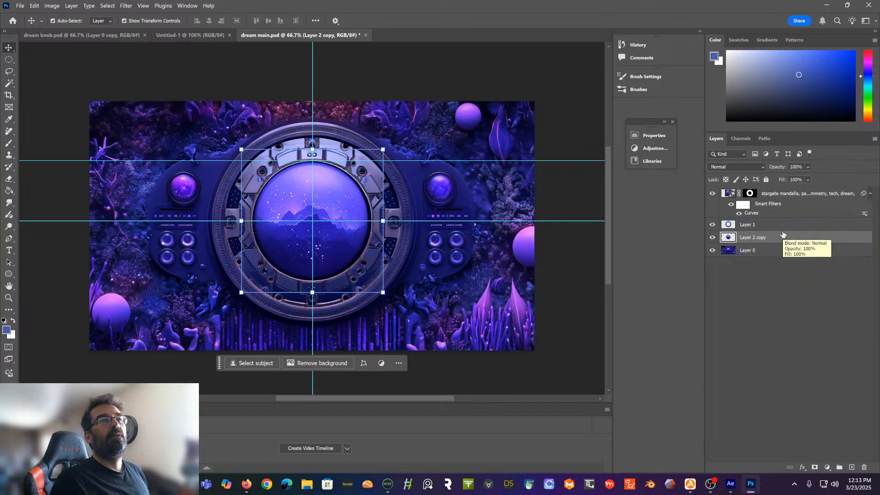
Check Layer 1 by toggling its visibility and delete that layer
{"action": "left_click", "coordinate": [718, 229]}
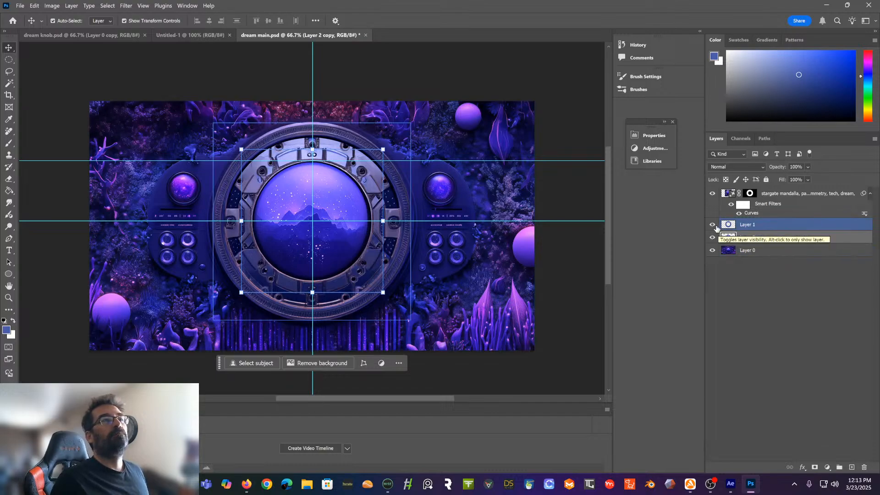
{"action": "left_click", "coordinate": [717, 226]}
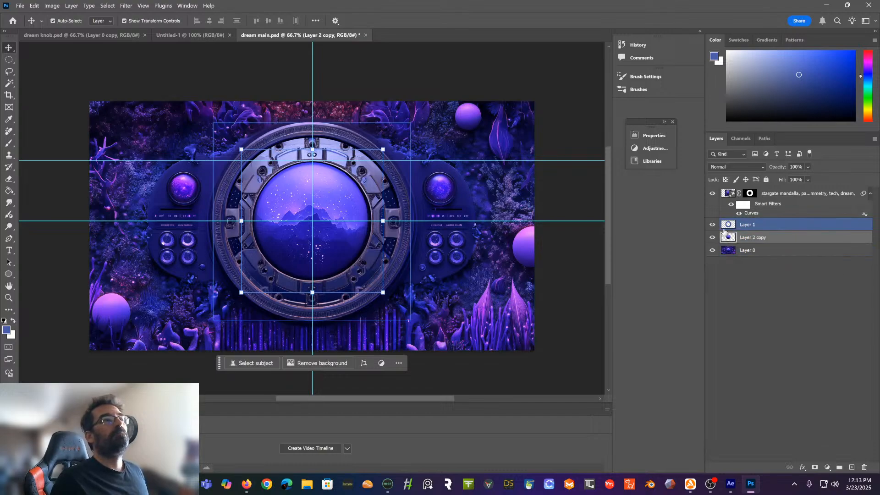
{"action": "left_click", "coordinate": [798, 224]}
{"action": "key", "text": "Delete"}
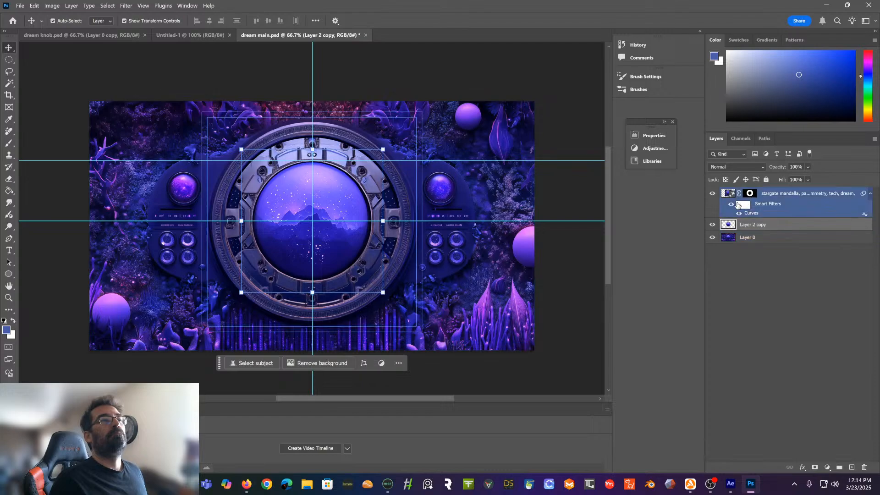
Try converting the generative ring layer to separate layers while retaining its Smart Filters, and undo the conversion
{"action": "left_click", "coordinate": [786, 196]}
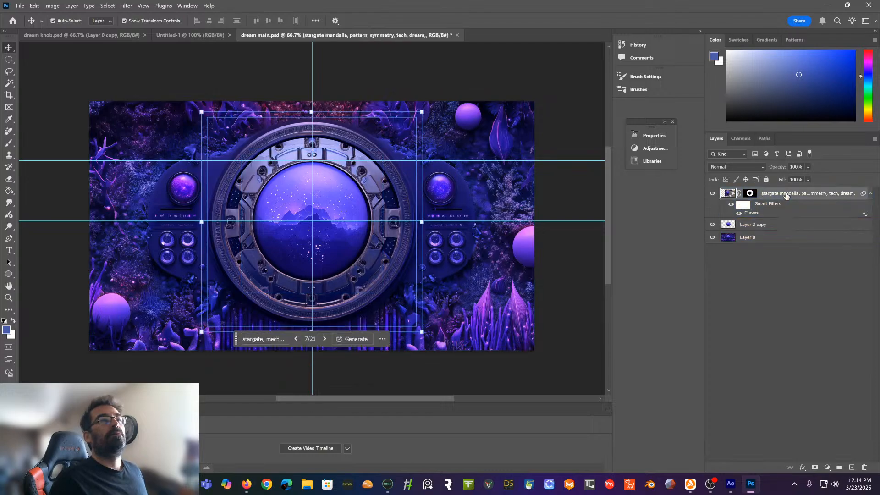
{"action": "right_click", "coordinate": [785, 195]}
{"action": "left_click", "coordinate": [849, 177]}
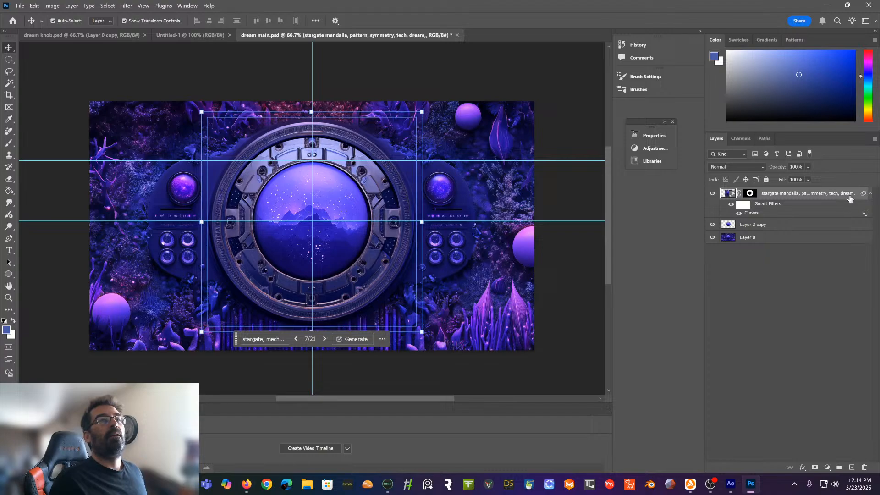
{"action": "left_click", "coordinate": [872, 194]}
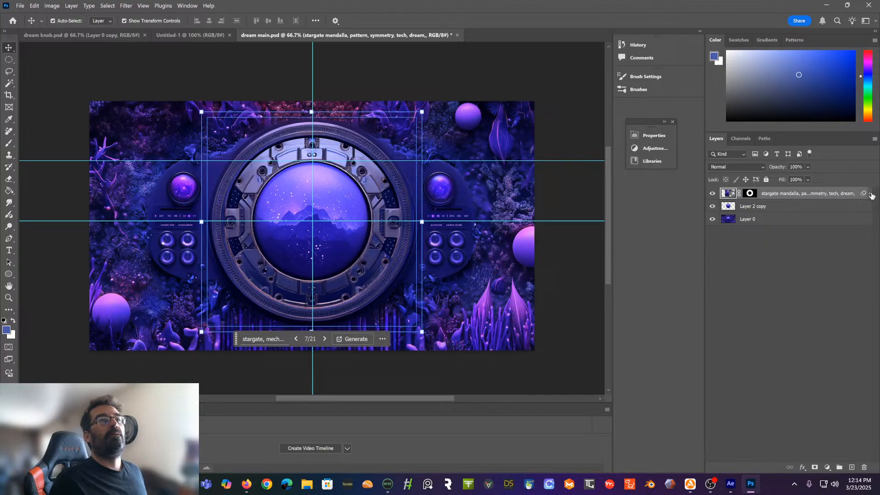
{"action": "left_click", "coordinate": [871, 194]}
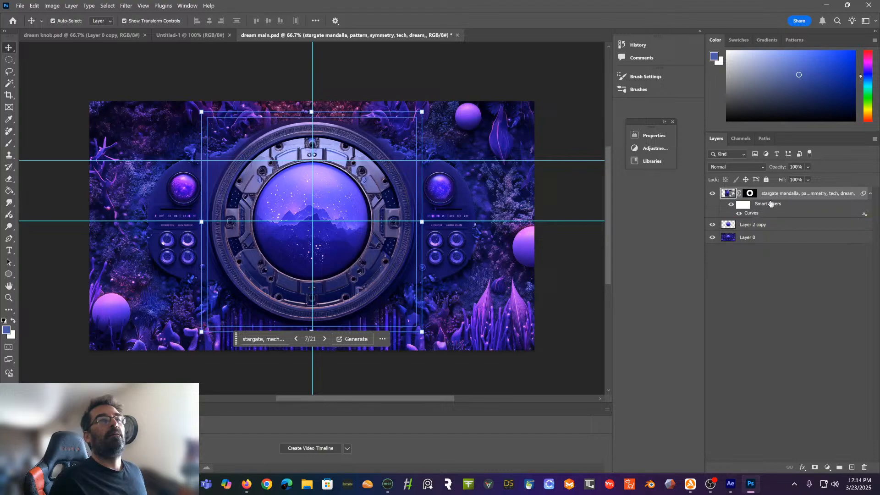
{"action": "right_click", "coordinate": [757, 193]}
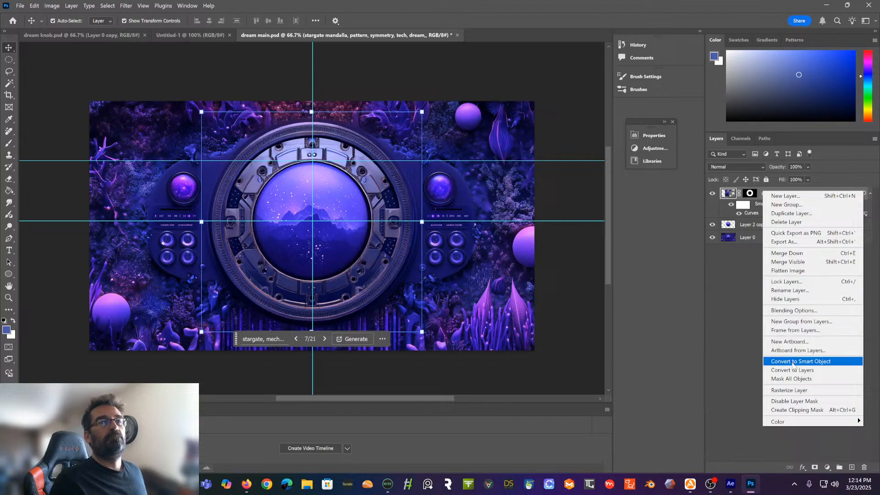
{"action": "left_click", "coordinate": [789, 371]}
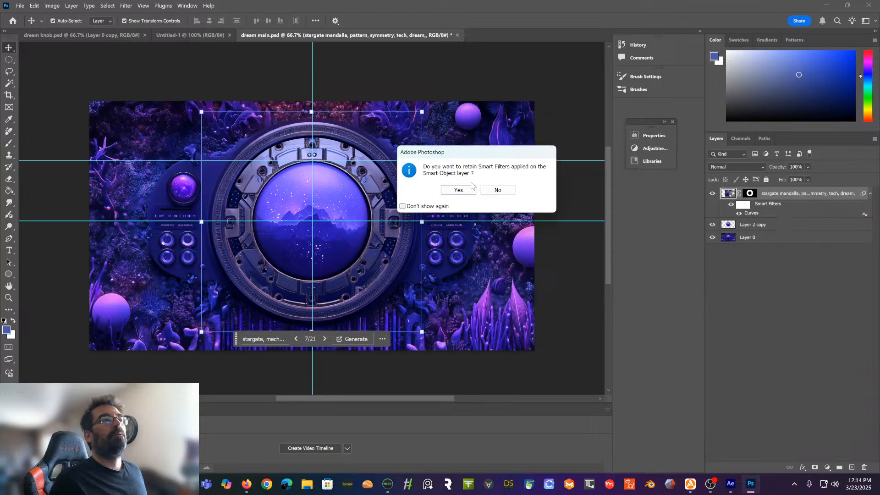
{"action": "left_click", "coordinate": [461, 192]}
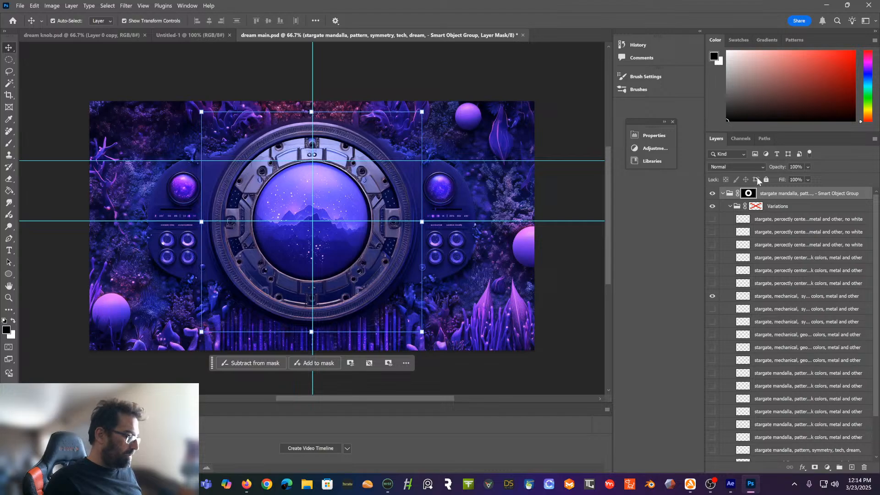
{"action": "key", "text": "ctrl+z"}
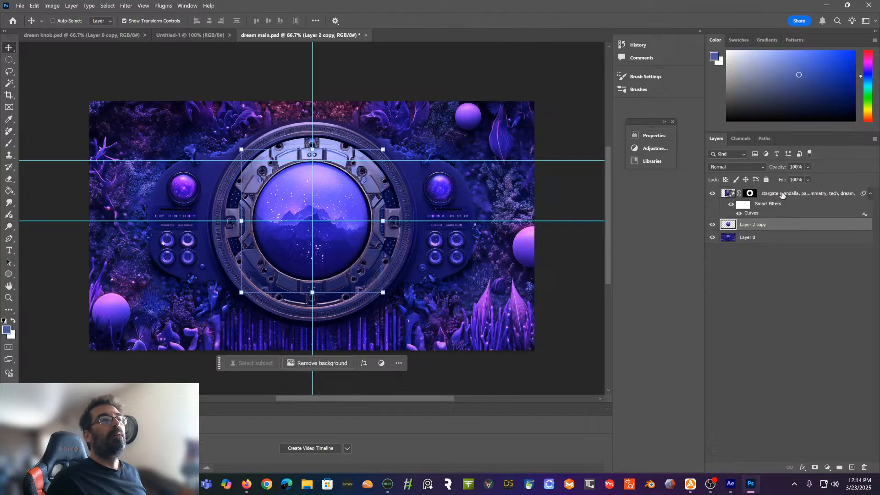
Rasterize the generative stargate ring layer together with its Curves Smart Filter
{"action": "left_click", "coordinate": [789, 194], "text": "ctrl"}
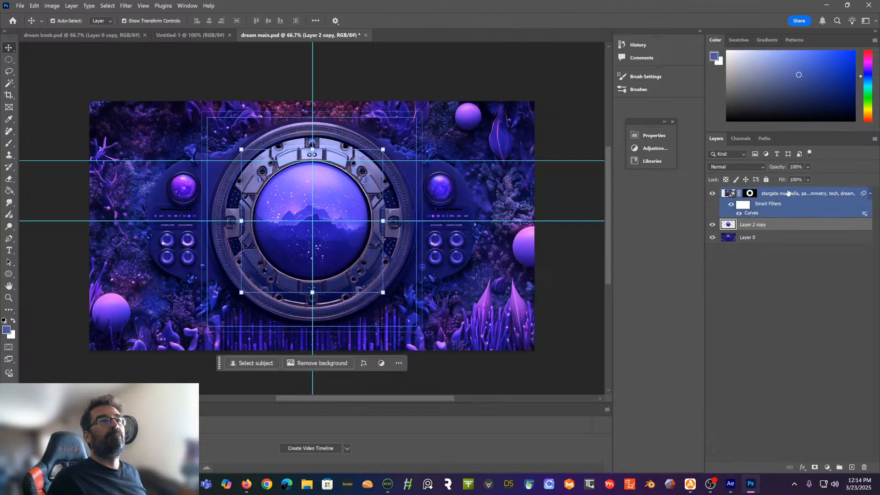
{"action": "left_click", "coordinate": [789, 193]}
{"action": "right_click", "coordinate": [788, 193]}
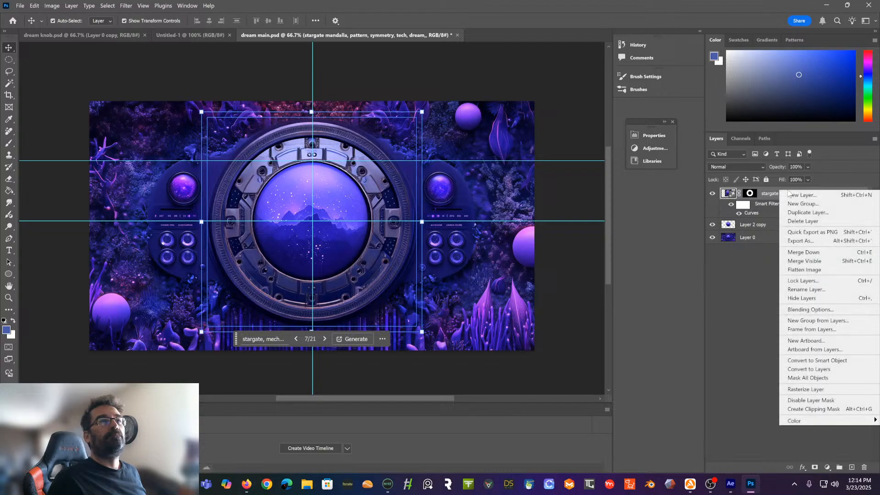
{"action": "left_click", "coordinate": [774, 207]}
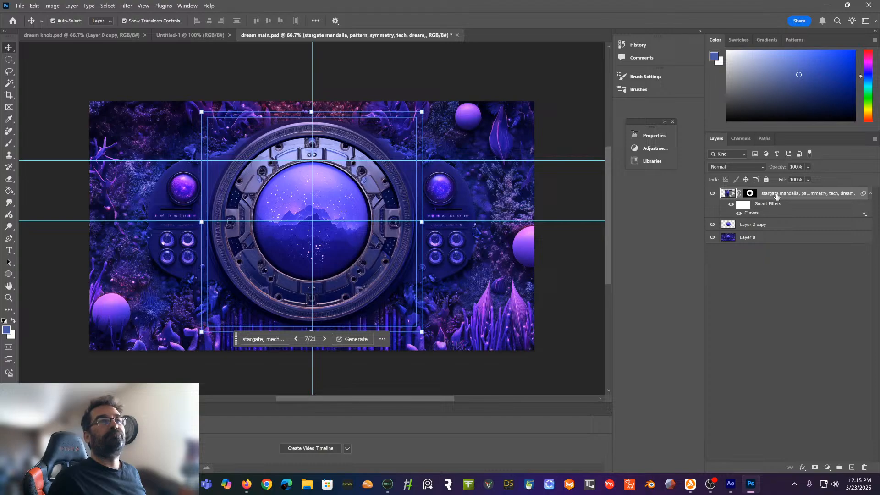
{"action": "right_click", "coordinate": [776, 197]}
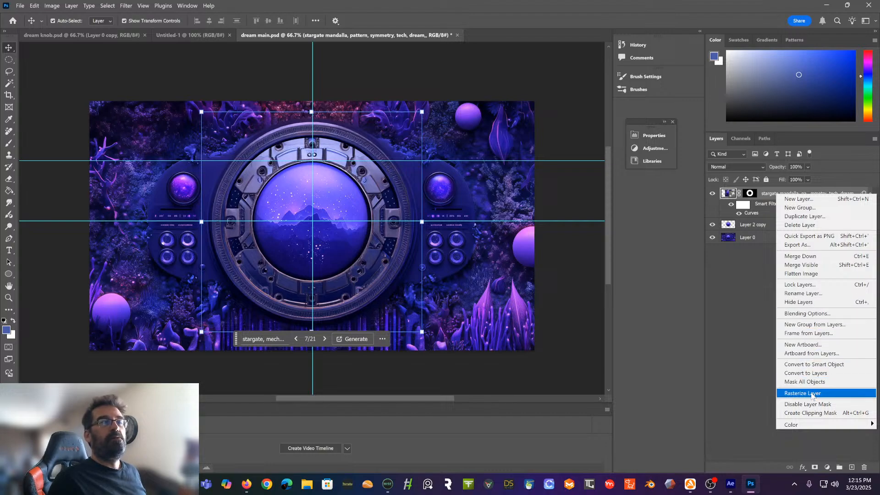
{"action": "left_click", "coordinate": [805, 393]}
Apply the layer mask of the rasterized stargate ring layer permanently to its pixels
{"action": "left_click", "coordinate": [750, 194]}
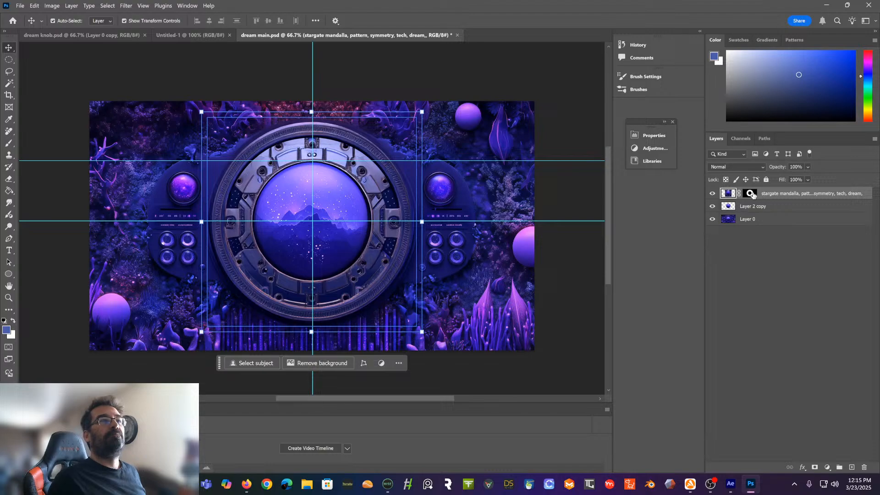
{"action": "right_click", "coordinate": [750, 194]}
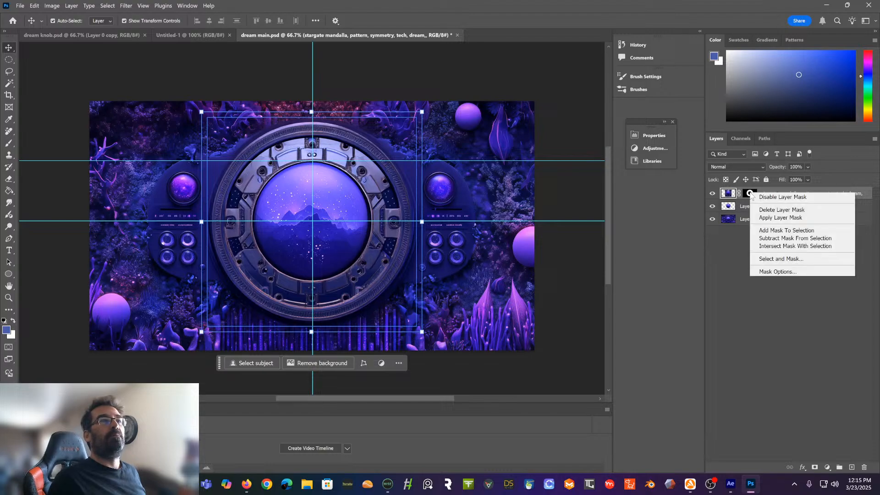
{"action": "left_click", "coordinate": [766, 217]}
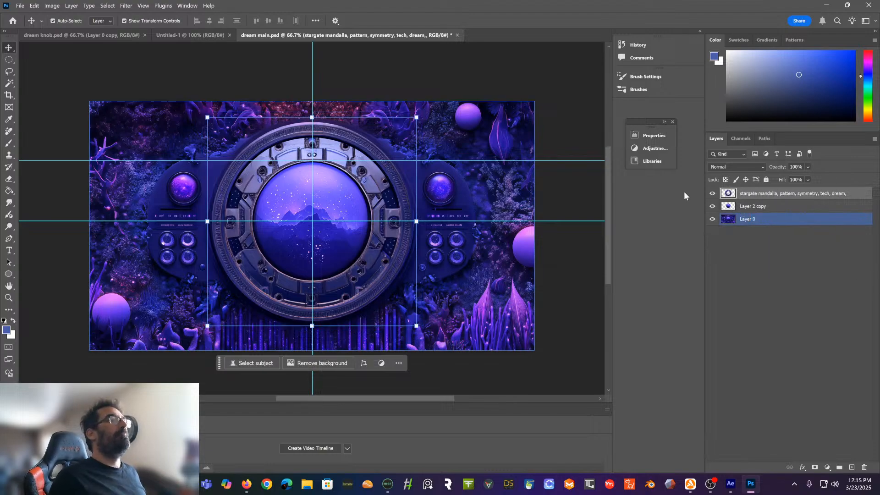
{"action": "left_click", "coordinate": [749, 205]}
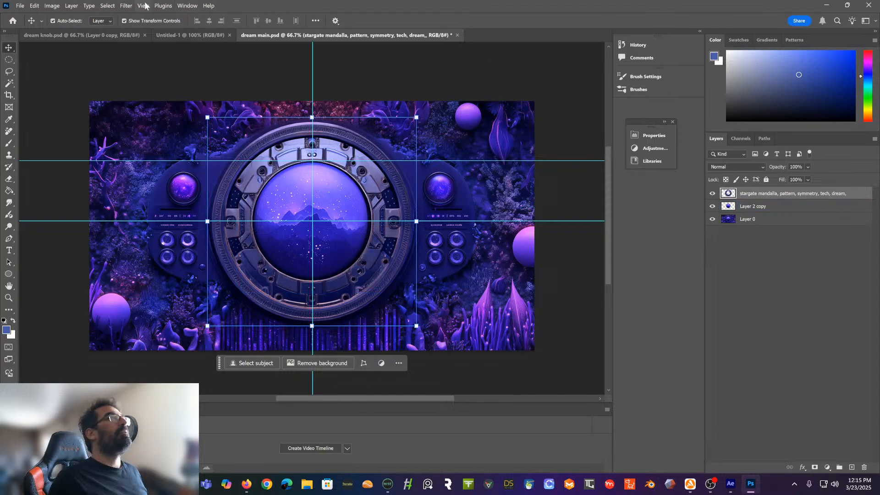
Try to save the document over the existing dream knob.psd in the Dream folder
{"action": "left_click", "coordinate": [20, 6]}
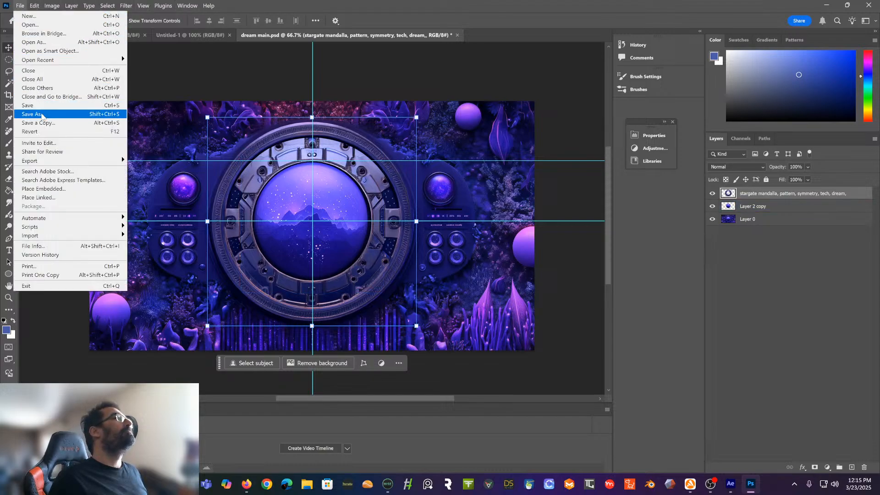
{"action": "left_click", "coordinate": [41, 114]}
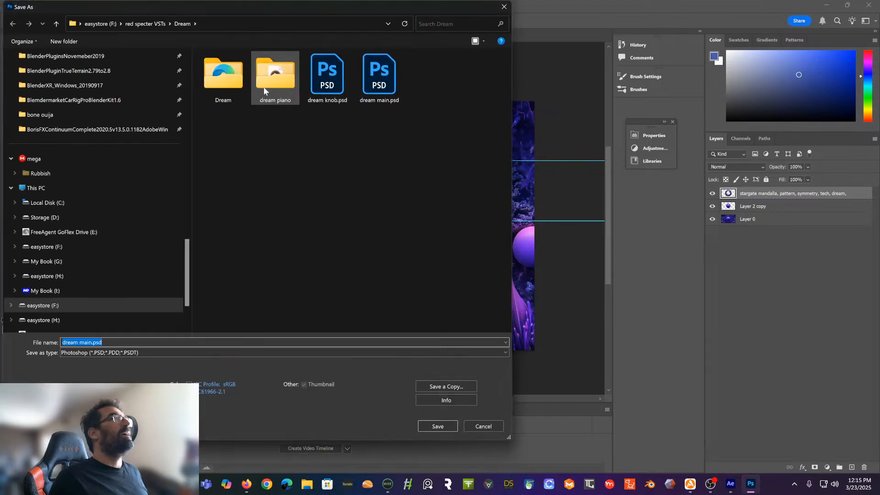
{"action": "left_click", "coordinate": [130, 342]}
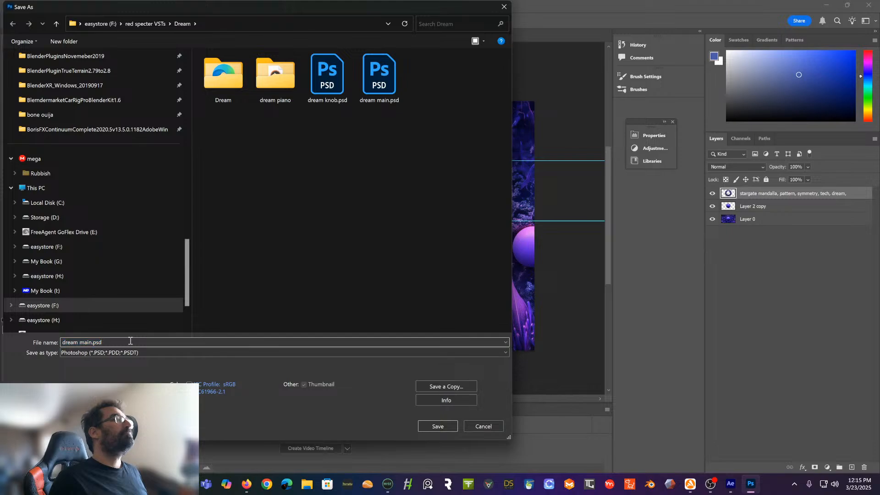
{"action": "left_click", "coordinate": [327, 76]}
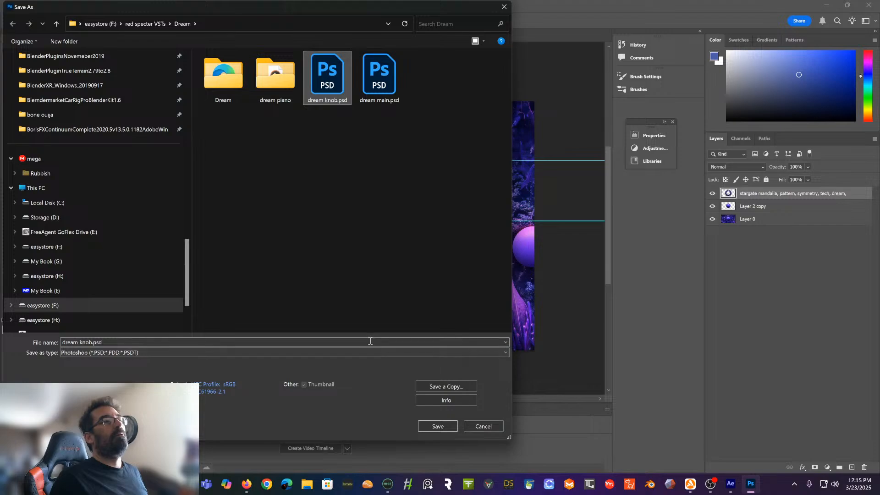
{"action": "left_click", "coordinate": [439, 429]}
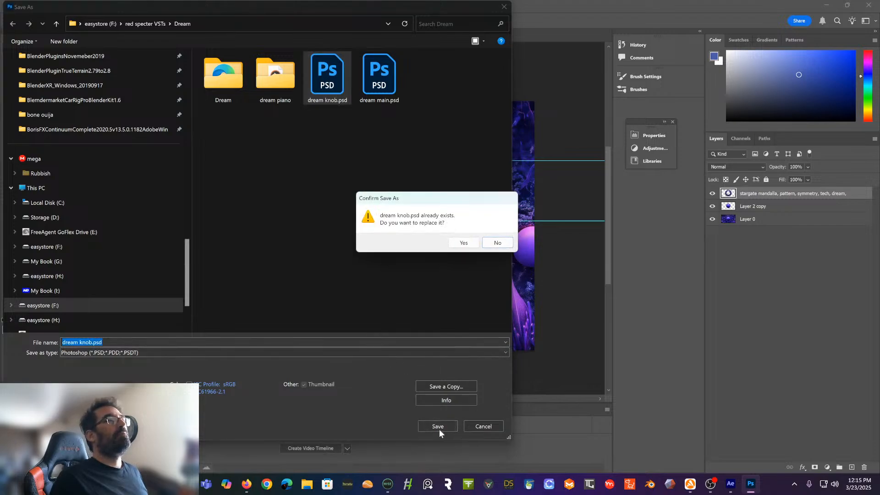
{"action": "left_click", "coordinate": [463, 242]}
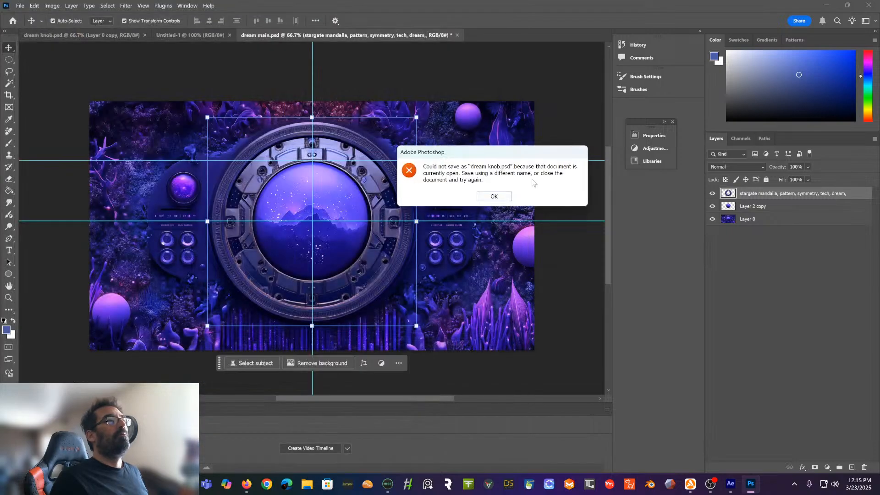
{"action": "left_click", "coordinate": [504, 197]}
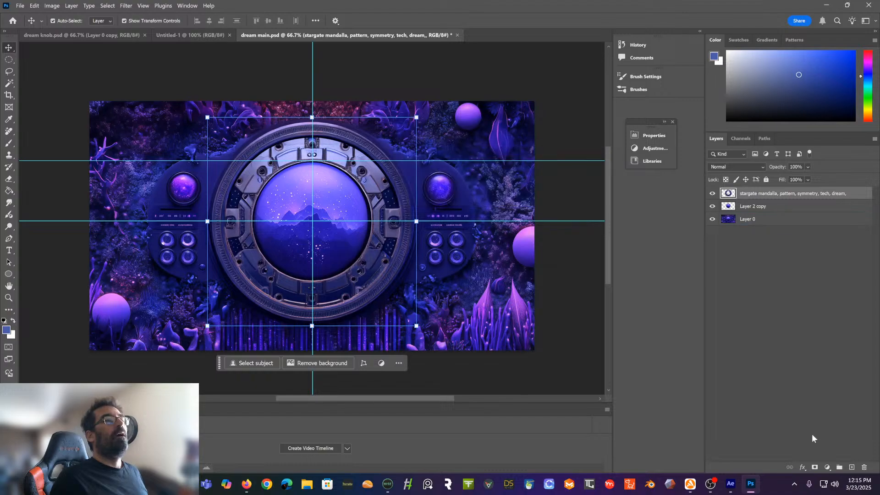
Switch to After Effects to view the existing dial composition at a smaller zoom, and return to Photoshop
{"action": "left_click", "coordinate": [731, 484]}
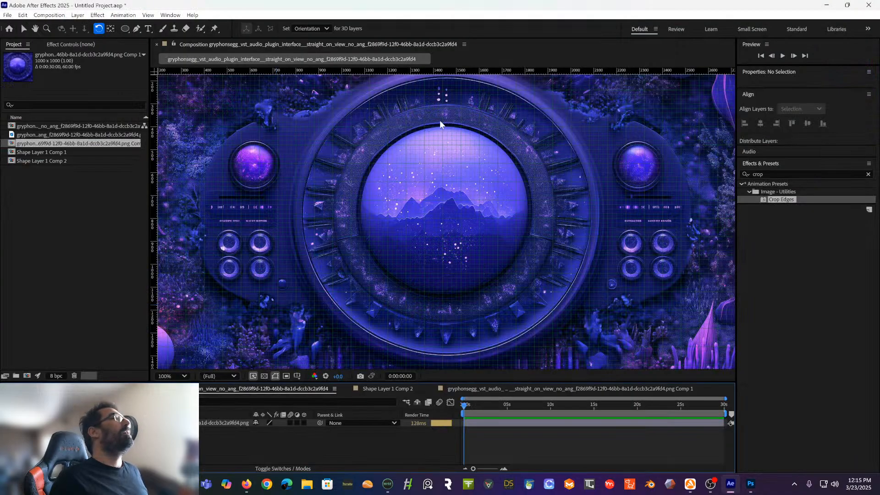
{"action": "scroll", "coordinate": [441, 121], "scroll_direction": "down", "scroll_amount": 1}
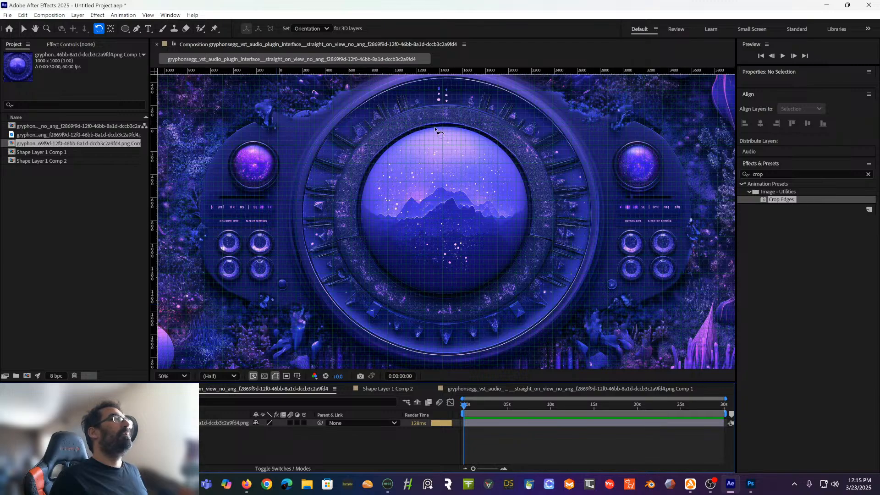
{"action": "left_click", "coordinate": [751, 484]}
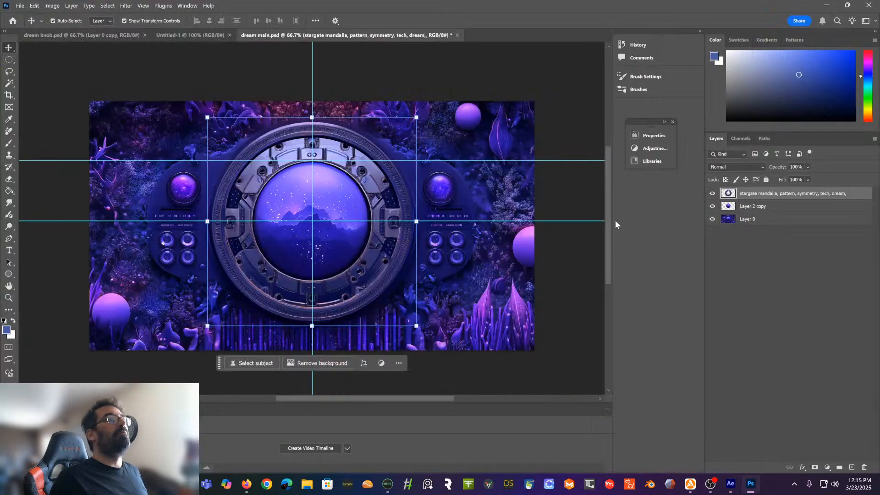
Save the document as a separate PSD in the Dream folder under a new name beginning with "new de"
{"action": "left_click", "coordinate": [21, 6]}
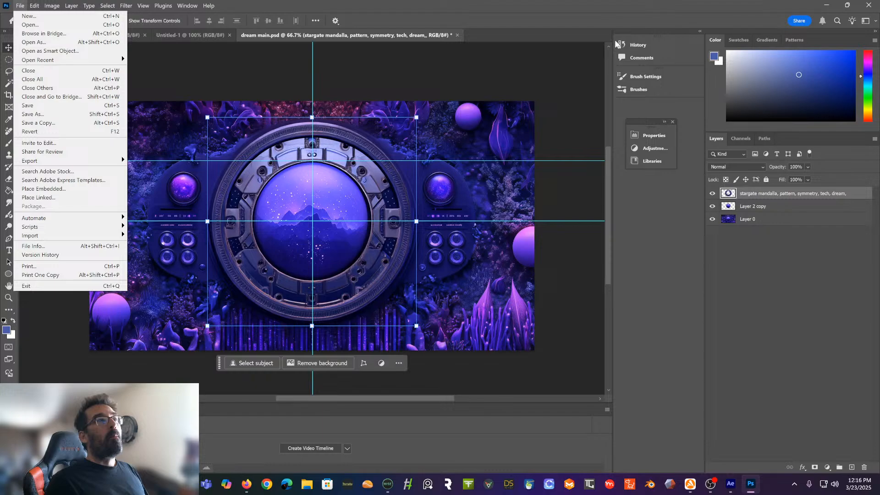
{"action": "key", "text": "shift+ctrl+s"}
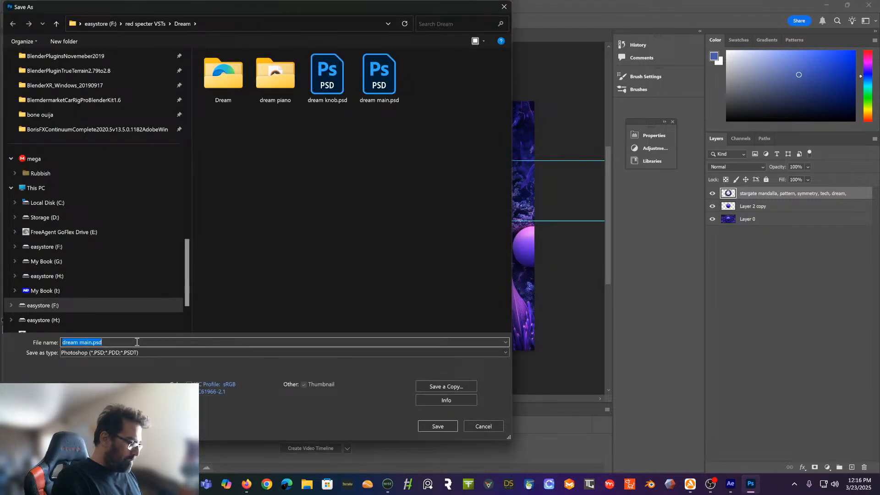
{"action": "type", "text": "new de"}
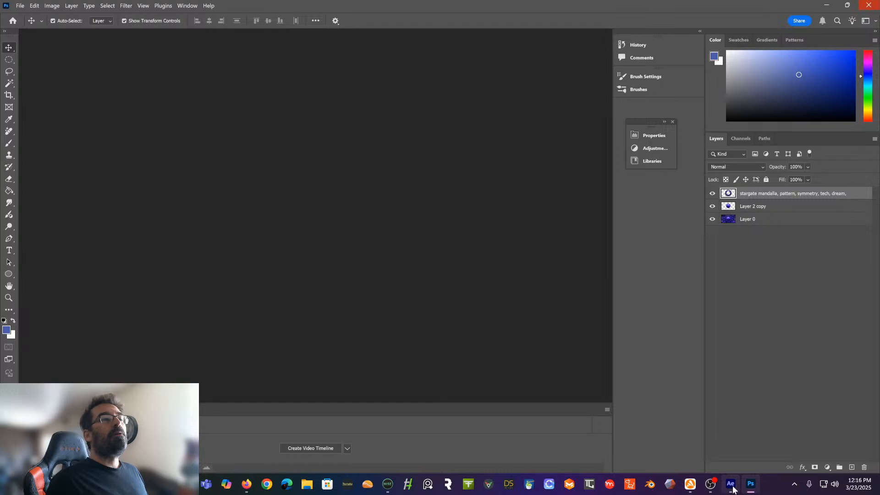
Switch to After Effects, start importing a file into the project and browse to the easystore (F:) drive
{"action": "left_click", "coordinate": [732, 485]}
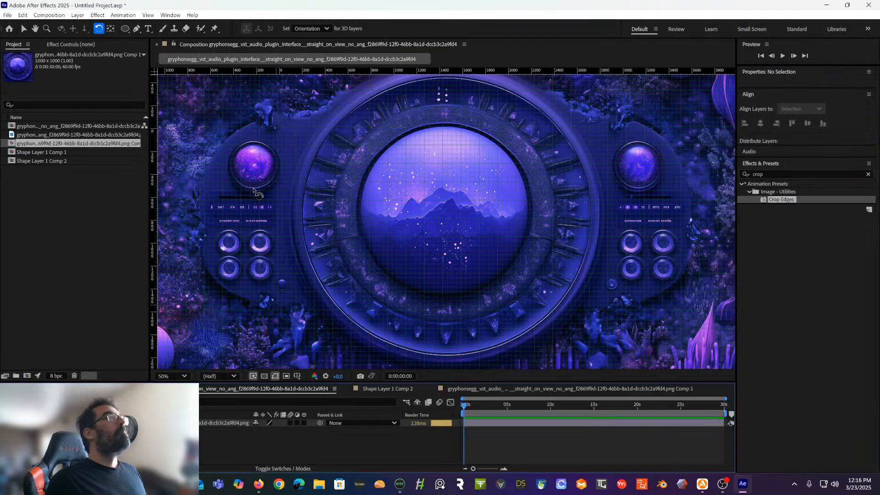
{"action": "right_click", "coordinate": [122, 221]}
{"action": "mouse_move", "coordinate": [155, 270]}
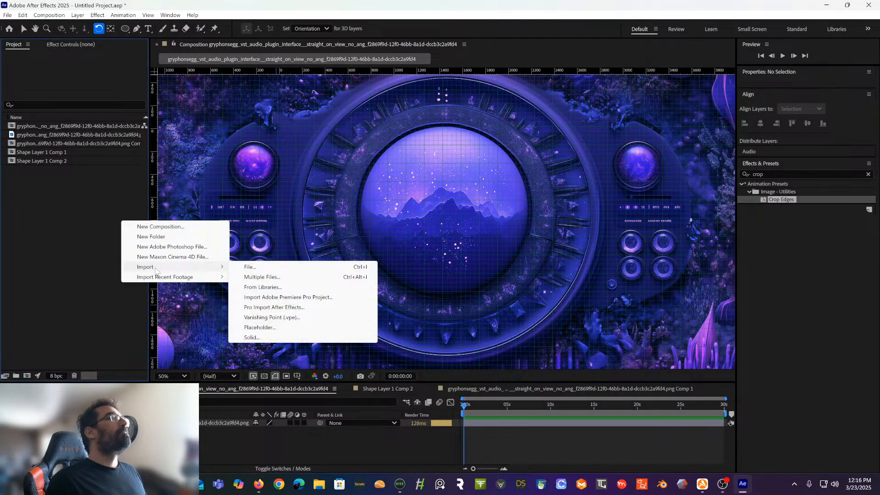
{"action": "left_click", "coordinate": [250, 266]}
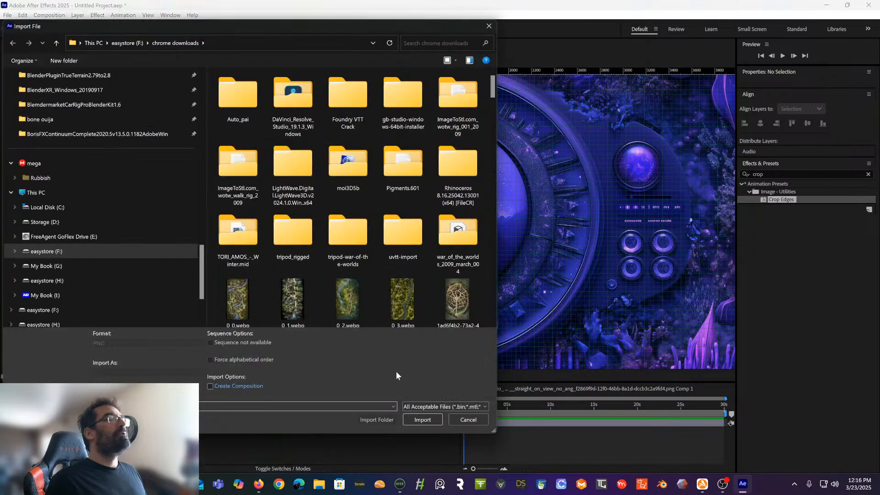
{"action": "left_click", "coordinate": [137, 43]}
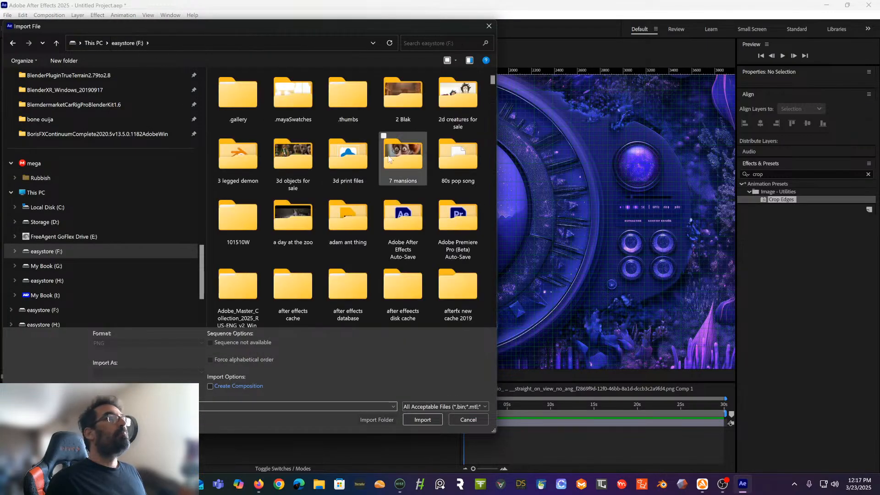